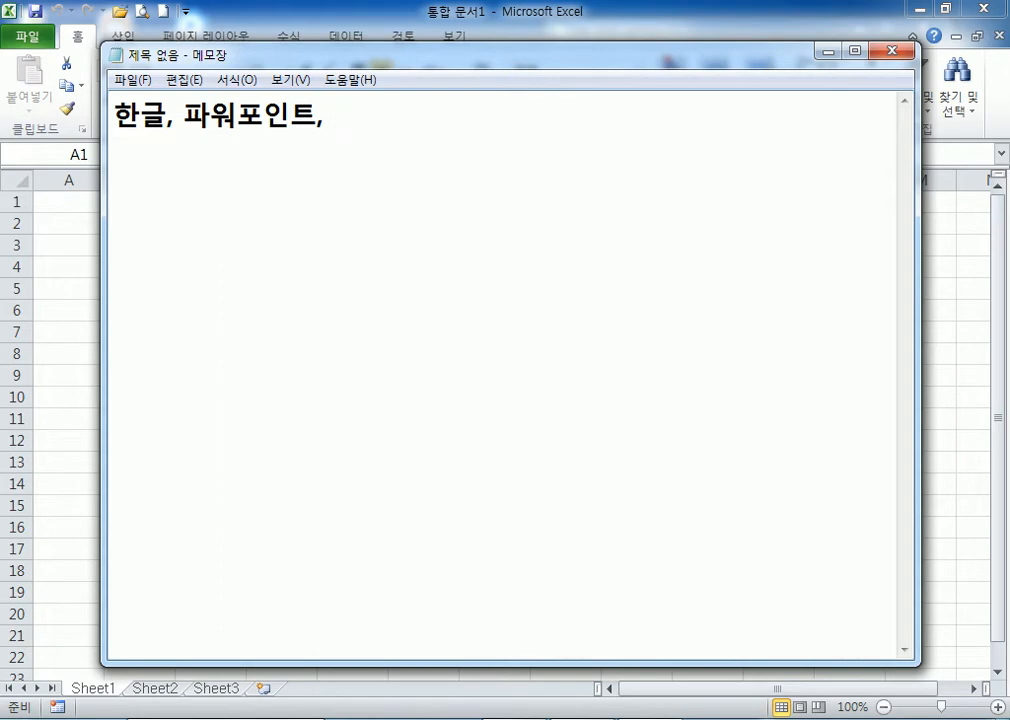
Complete the first note line with "카메라, 엑셀, ....." and write "입력 > 가공 처리 > 출력" on the line beneath it.
{"action": "type", "text": "엑셀, ....."}
{"action": "key", "text": "Return"}
{"action": "type", "text": "입력 > 가공 "}
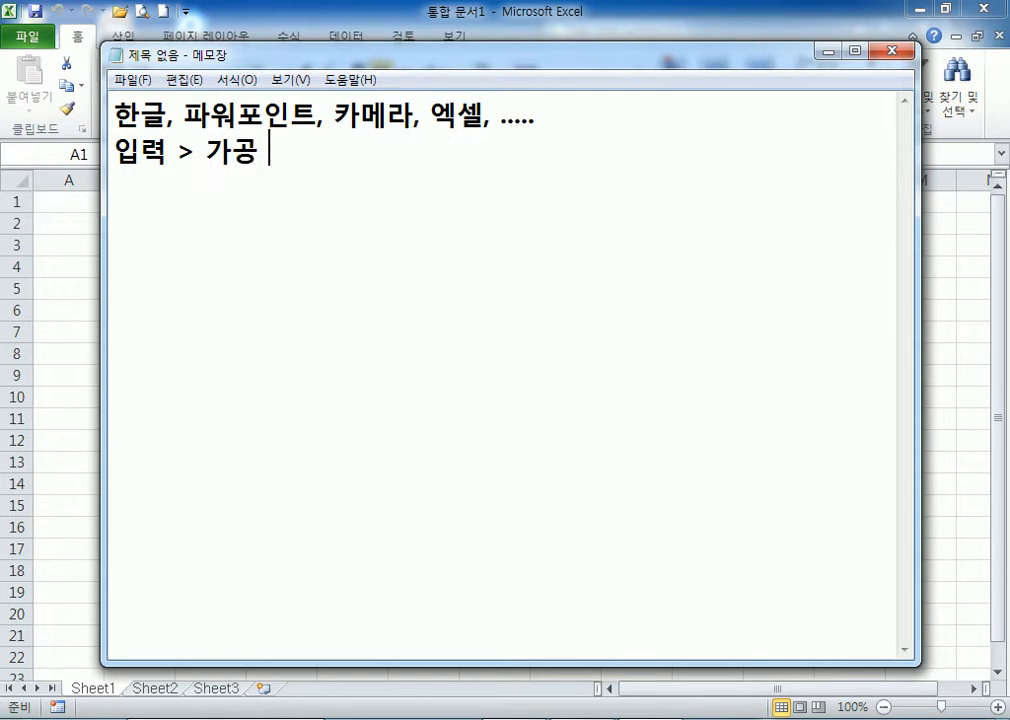
{"action": "type", "text": "처리 > 출ㄹ"}
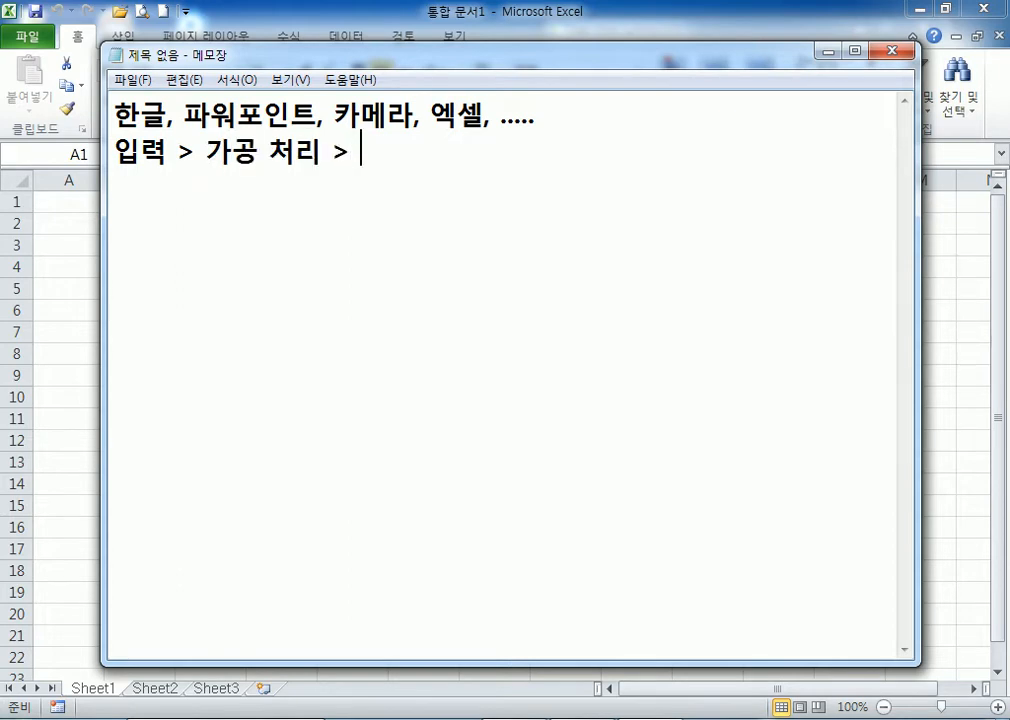
{"action": "type", "text": "력"}
{"action": "key", "text": "Return"}
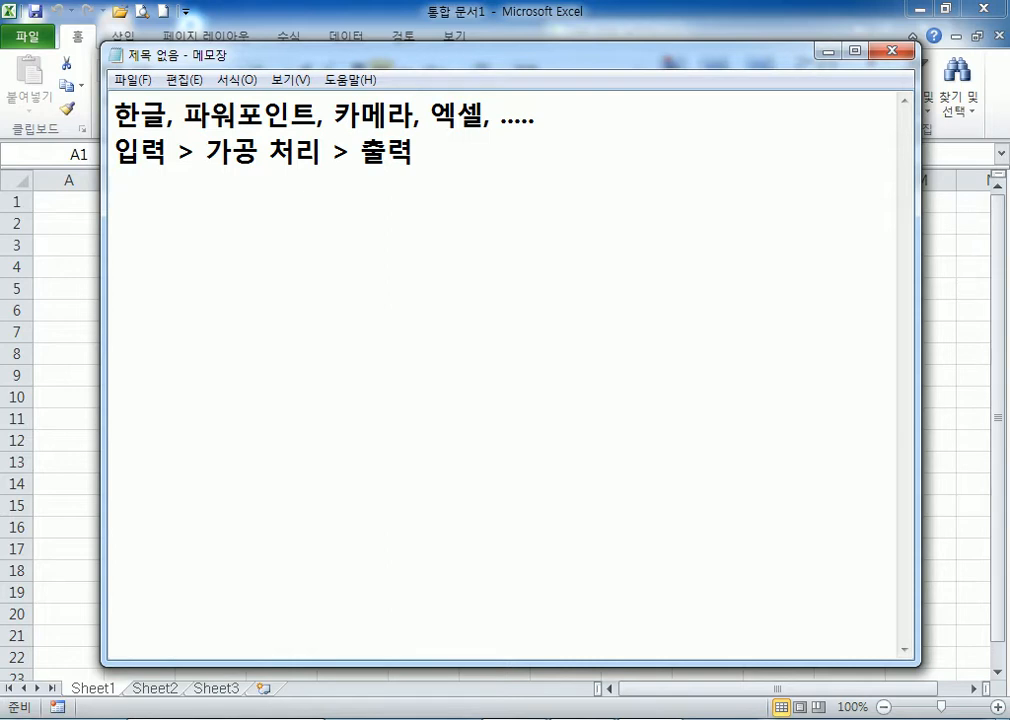
After a blank line, add the note lines "엑셀에서의 입력" and "데이터를 입력".
{"action": "left_click_drag", "start_coordinate": [358, 152], "coordinate": [417, 148]}
{"action": "left_click", "coordinate": [415, 172]}
{"action": "type", "text": "엑"}
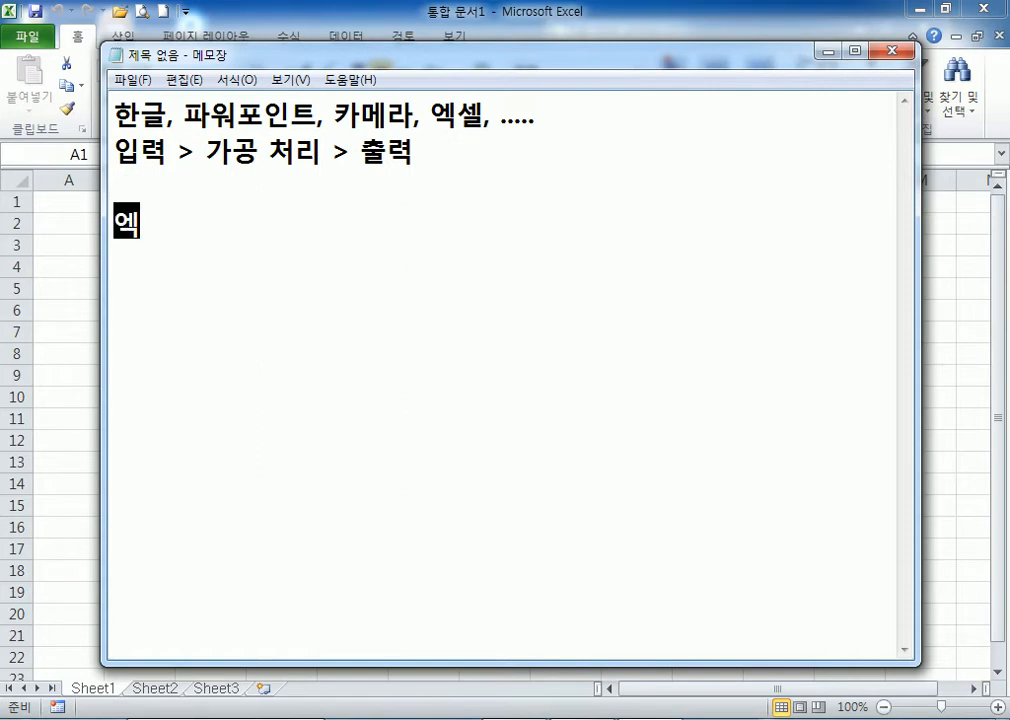
{"action": "type", "text": "셀에서의 입력"}
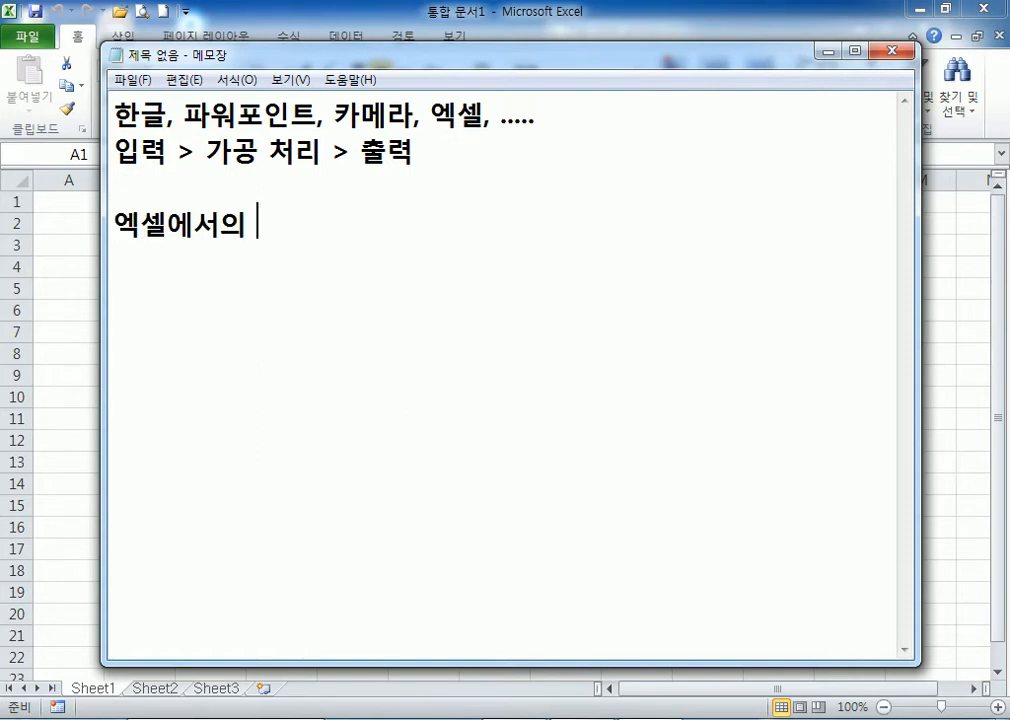
{"action": "key", "text": "Return"}
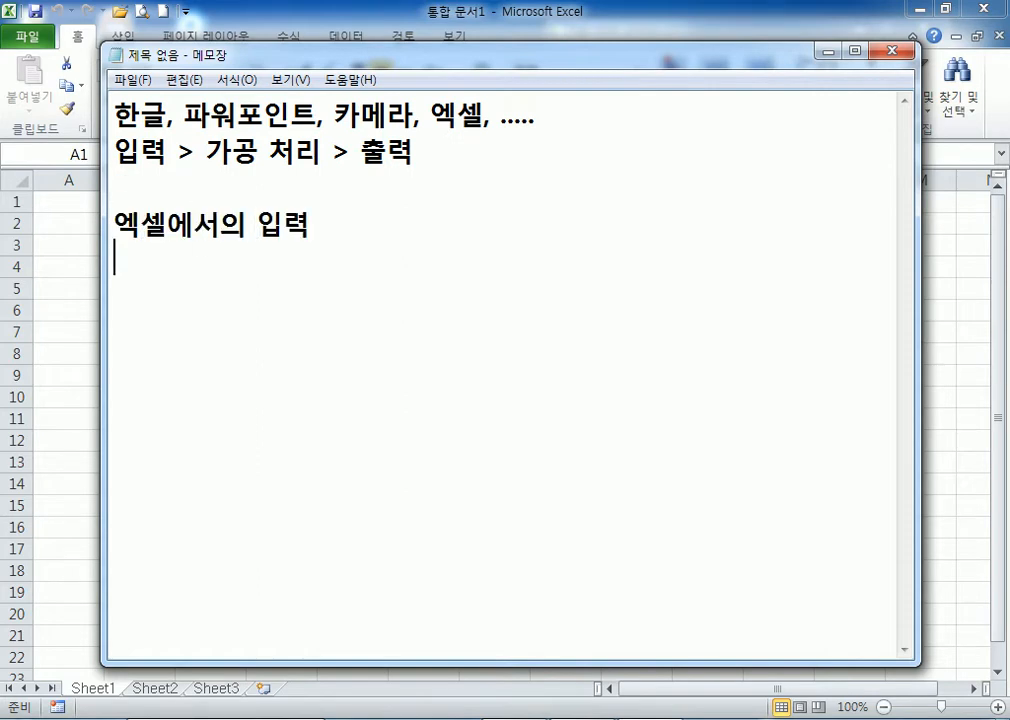
{"action": "type", "text": "데이터를 입려"}
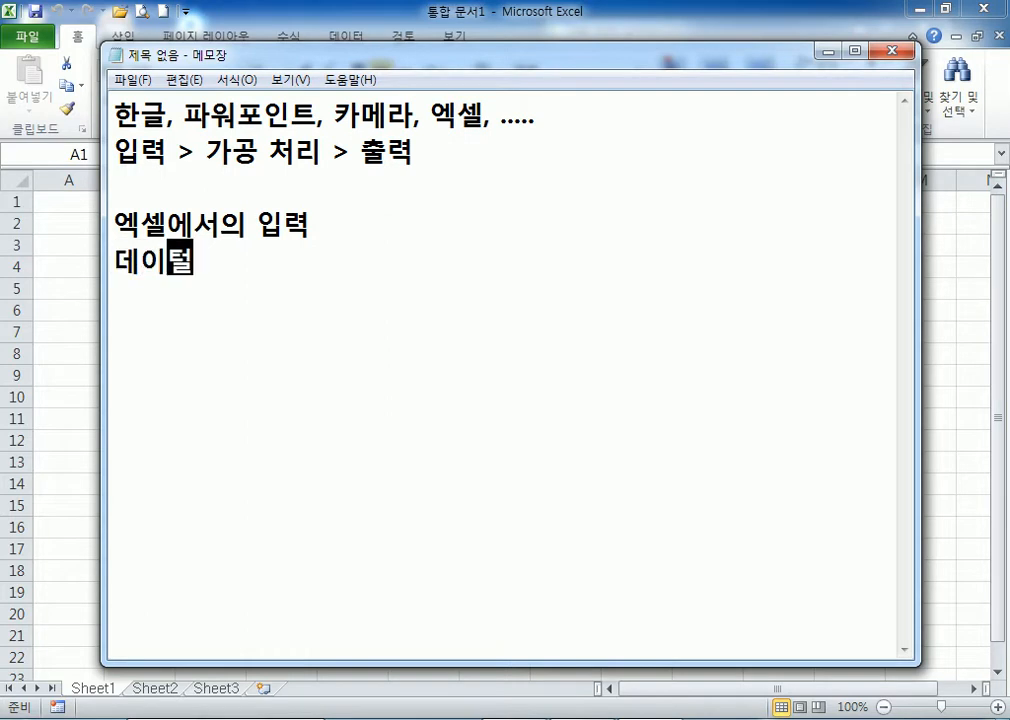
{"action": "type", "text": "ㄱ"}
{"action": "key", "text": "Return"}
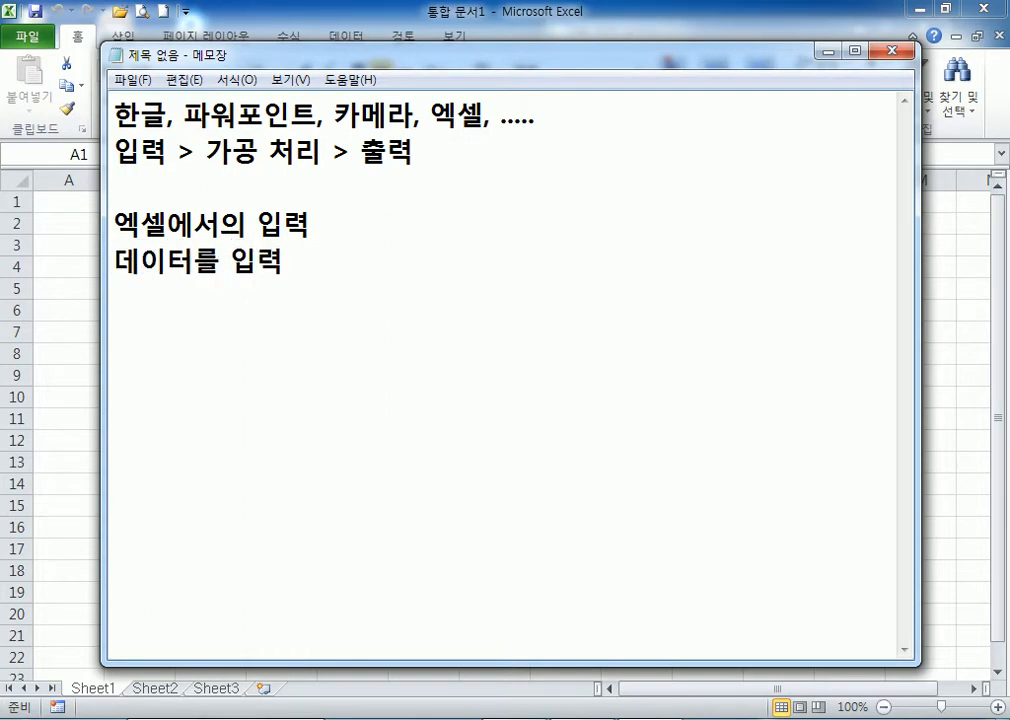
Add the note line "데이터 : 숫자, 글자, 날짜, 시간, 사진, 오디오, 비디오, 도형, 개체".
{"action": "type", "text": "데이터 : "}
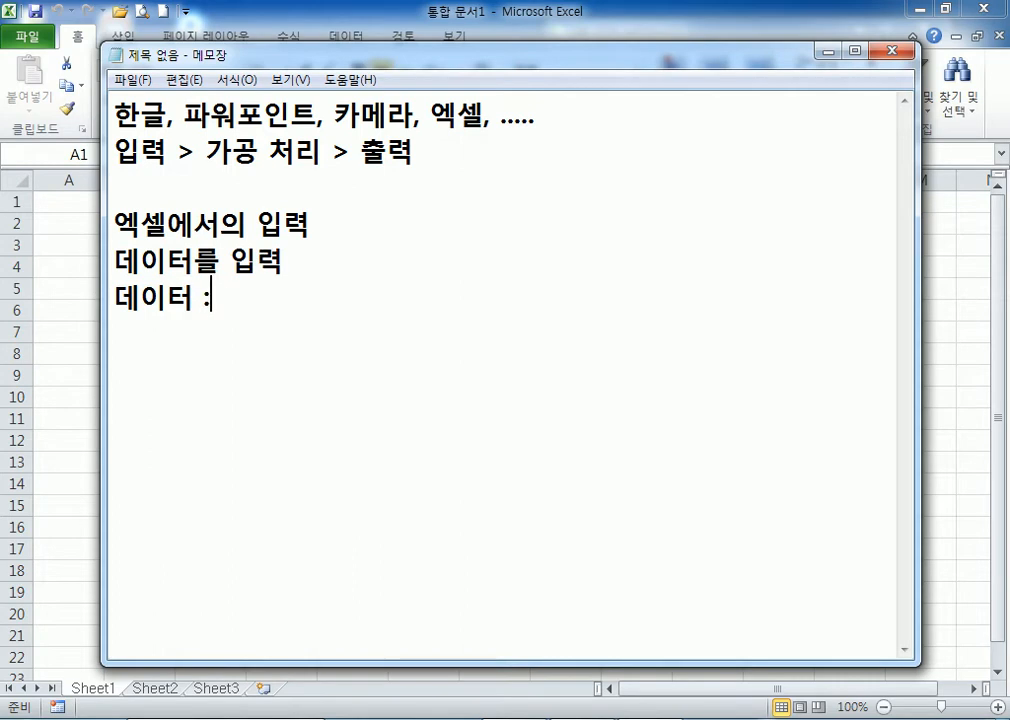
{"action": "type", "text": "숫"}
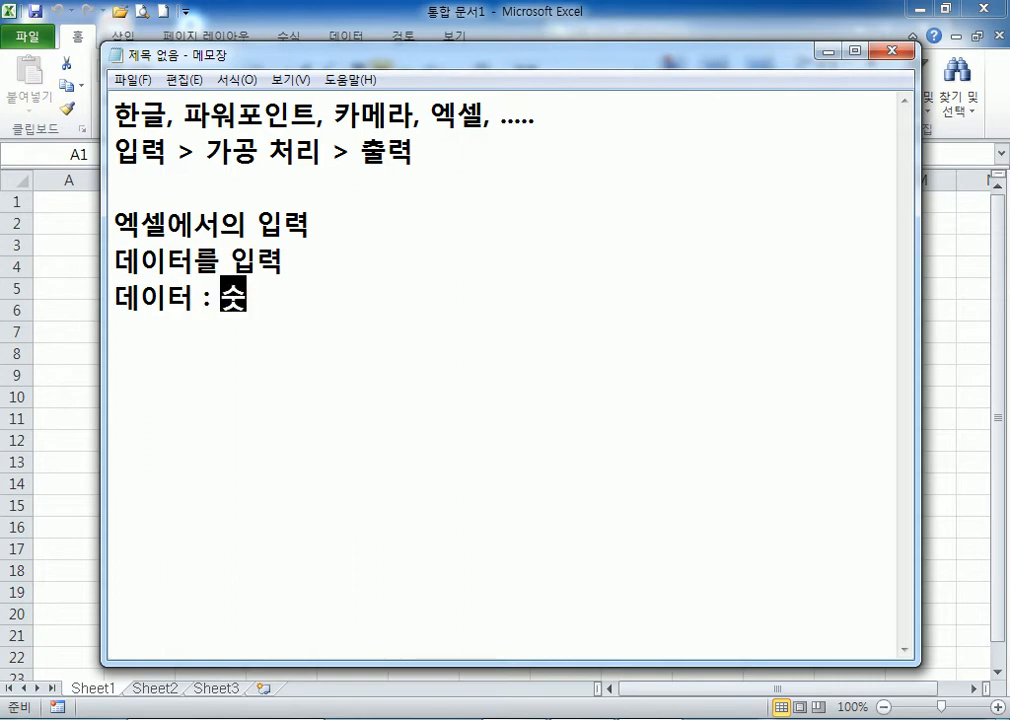
{"action": "type", "text": "자, 글자, 날짜, 시가"}
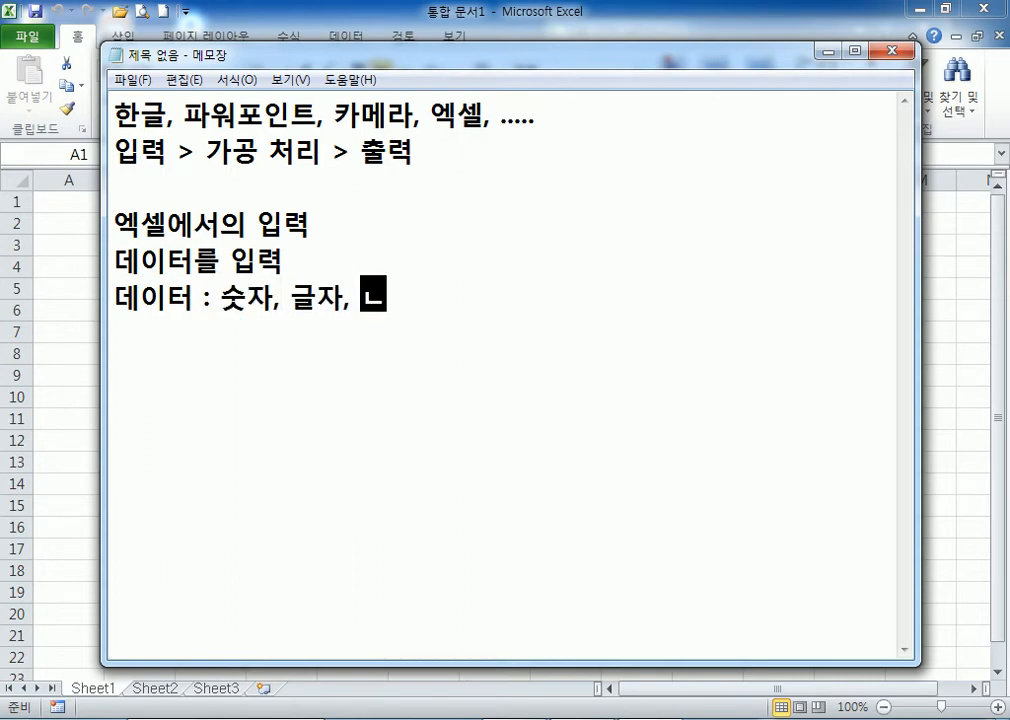
{"action": "type", "text": "ㄴ, "}
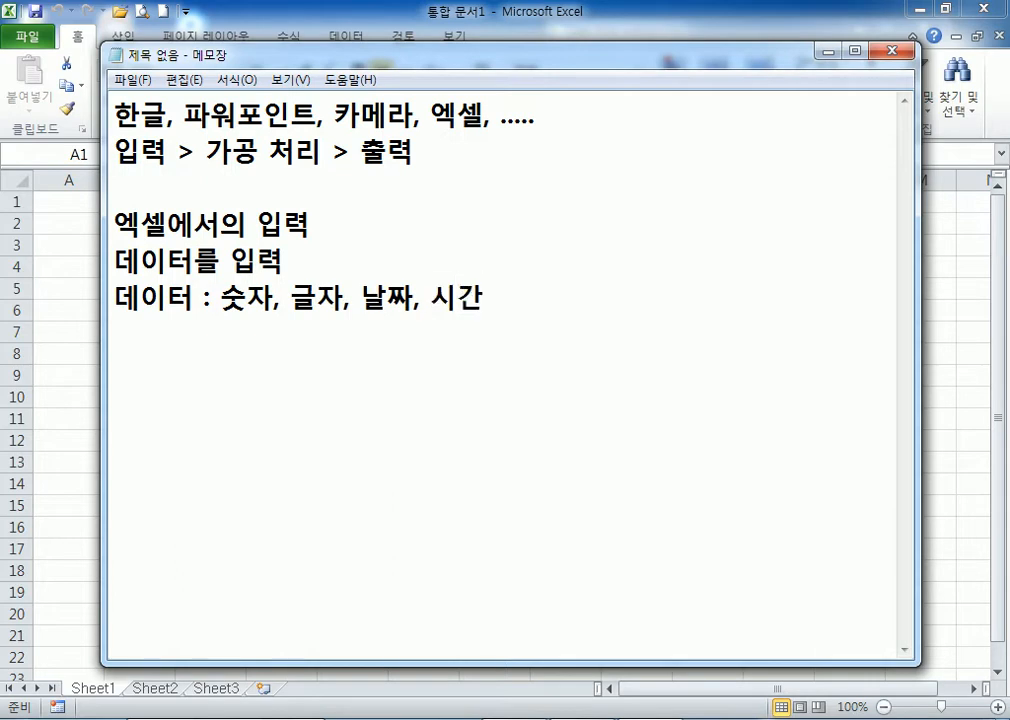
{"action": "type", "text": "사진, 오"}
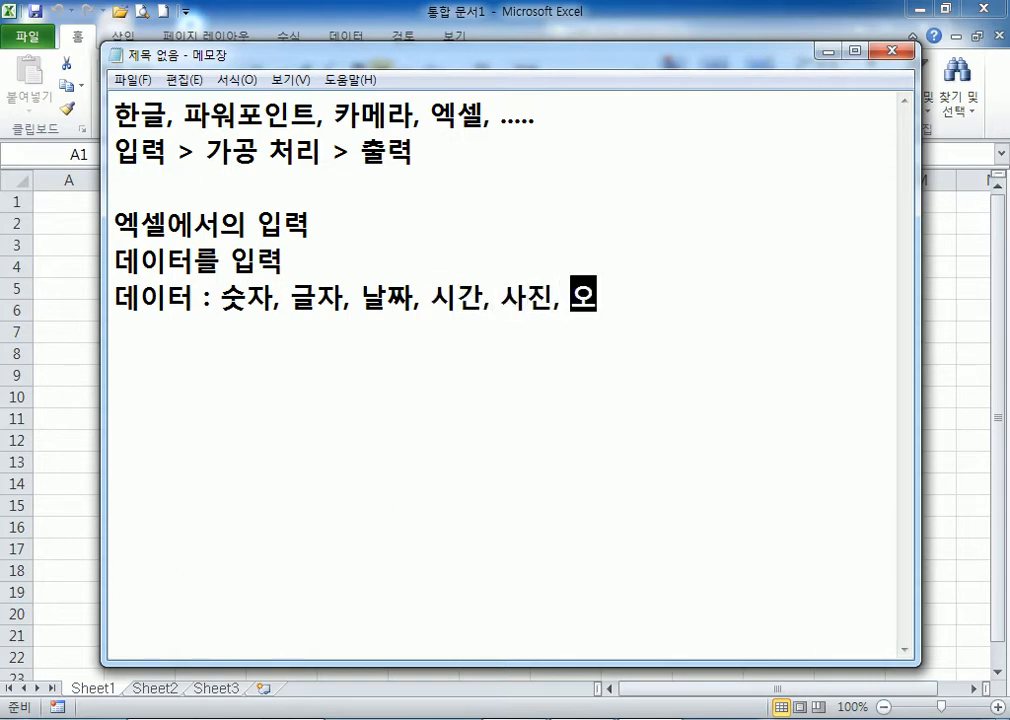
{"action": "type", "text": "디오, 비디오,"}
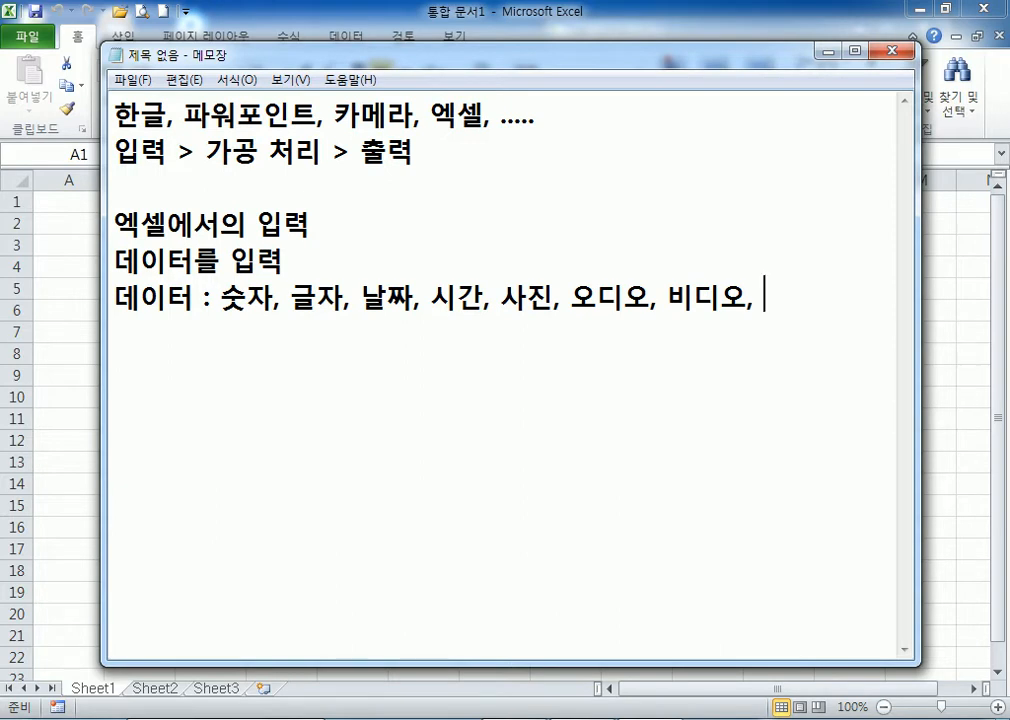
{"action": "type", "text": "도형"}
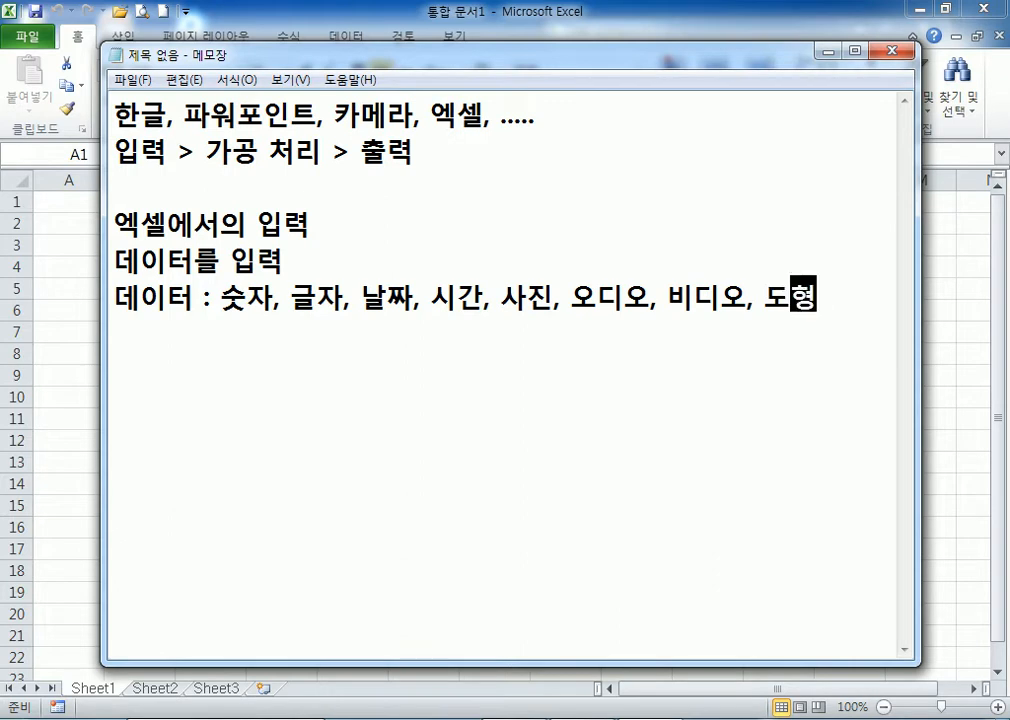
{"action": "type", "text": ", 개체"}
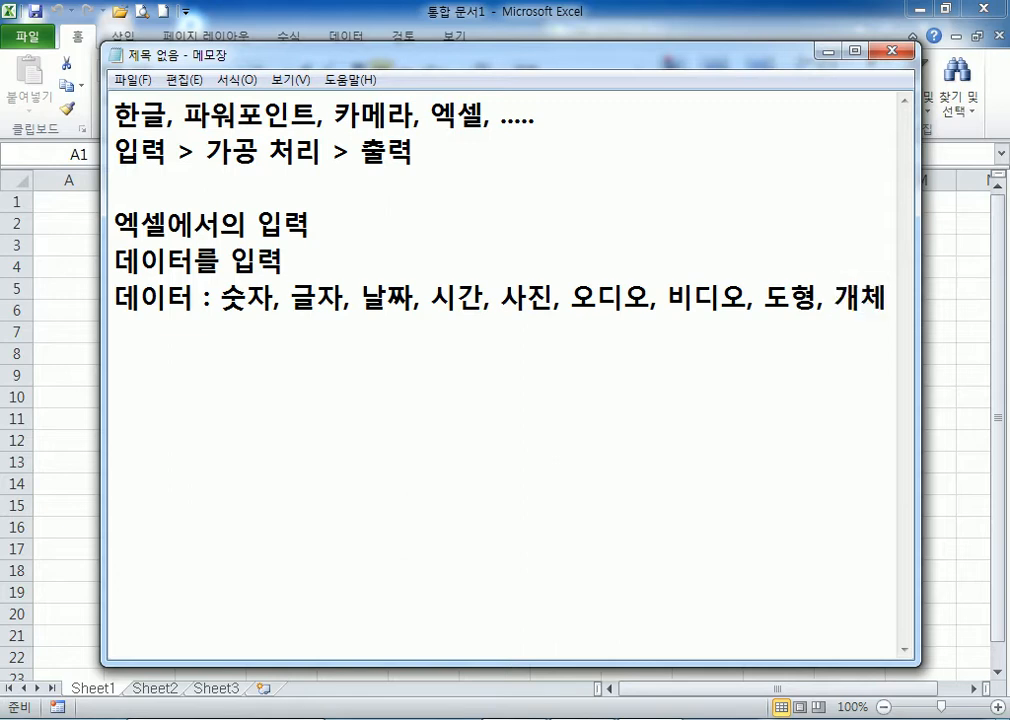
Widen the Notepad window, display Excel's insert commands, and return to the notes.
{"action": "left_click_drag", "start_coordinate": [106, 197], "coordinate": [4, 198]}
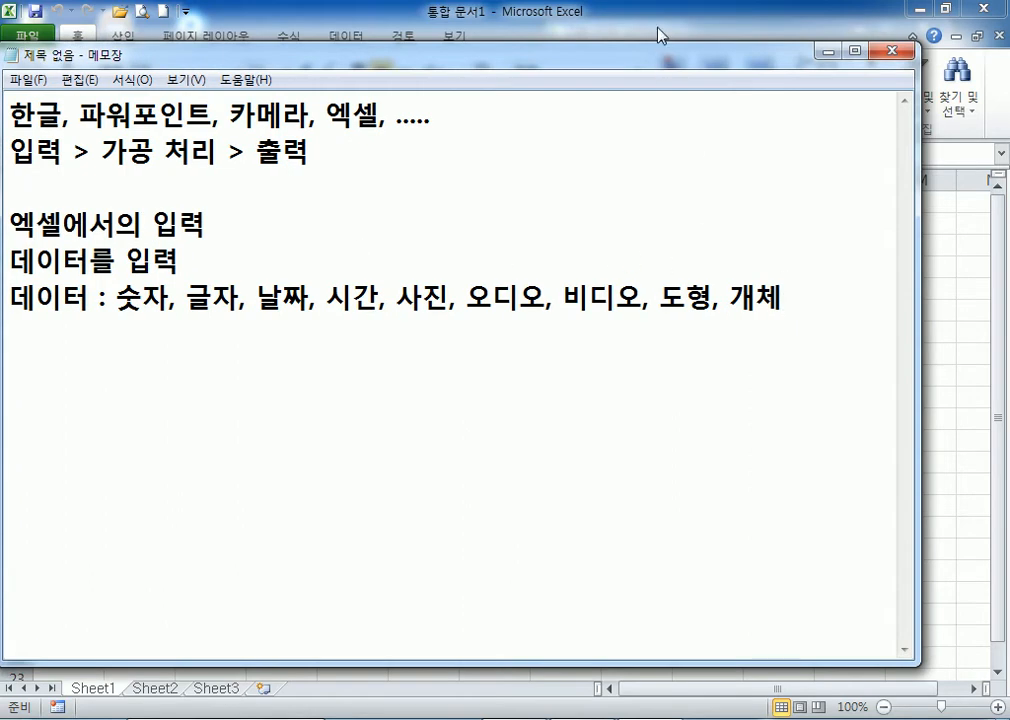
{"action": "left_click", "coordinate": [541, 27]}
{"action": "left_click", "coordinate": [128, 42]}
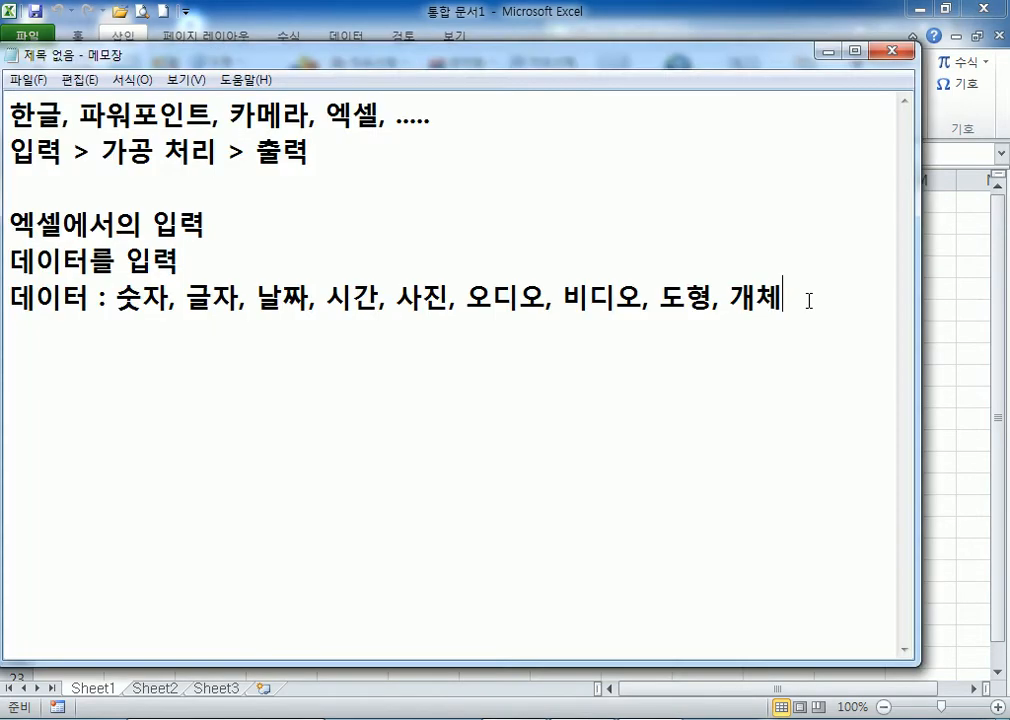
{"action": "key", "text": "alt+Tab"}
Move "개체" in front of "사진" and rewrite the ending as "개체(사진, 오디오, 비디오, 도형, ...)".
{"action": "left_click", "coordinate": [728, 297]}
{"action": "double_click", "coordinate": [748, 298]}
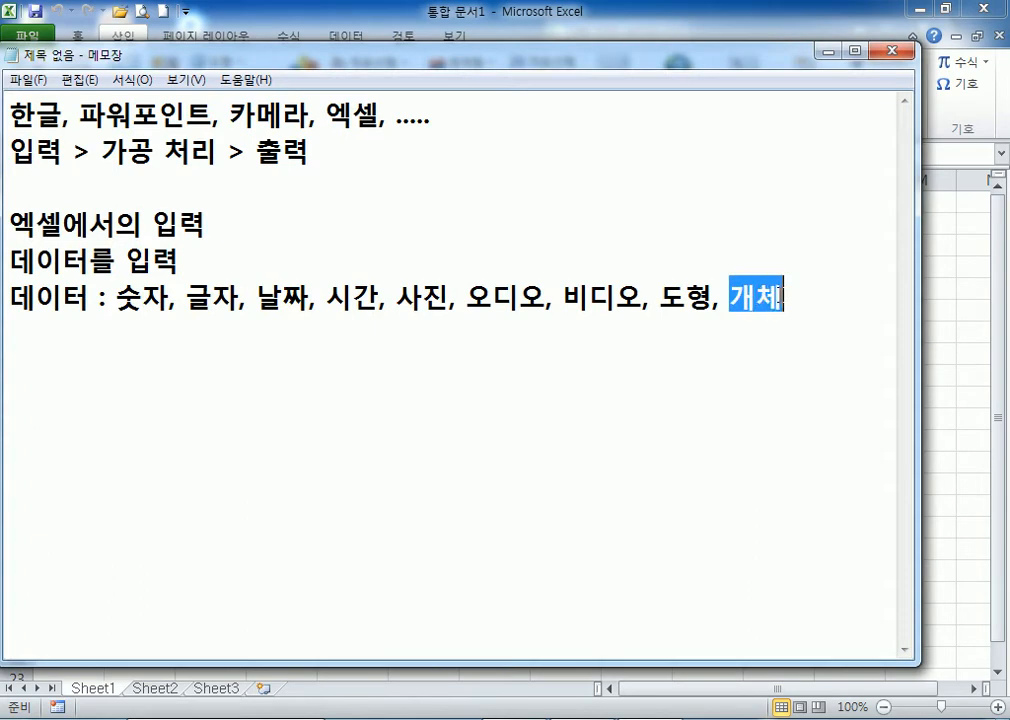
{"action": "key", "text": "ctrl+x"}
{"action": "left_click", "coordinate": [397, 298]}
{"action": "key", "text": "ctrl+v"}
{"action": "type", "text": "("}
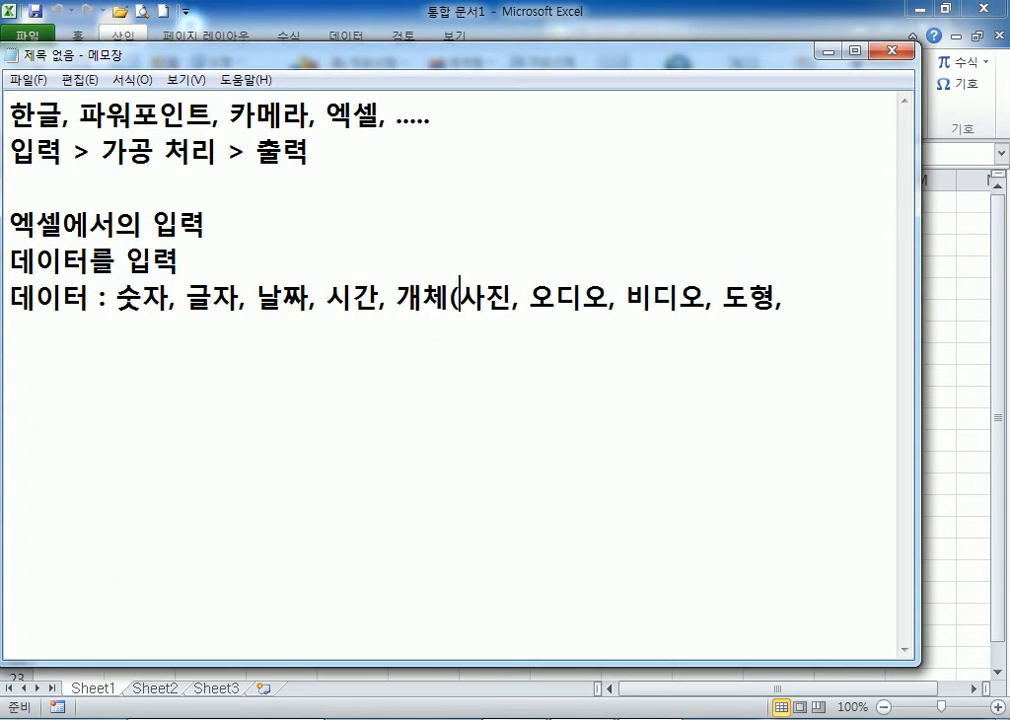
{"action": "type", "text": "...)"}
{"action": "left_click", "coordinate": [790, 298]}
Move the Notepad window clear of Excel's ribbon and start new lines below the data-type list.
{"action": "left_click_drag", "start_coordinate": [760, 65], "coordinate": [772, 157]}
{"action": "left_click_drag", "start_coordinate": [318, 131], "coordinate": [316, 160]}
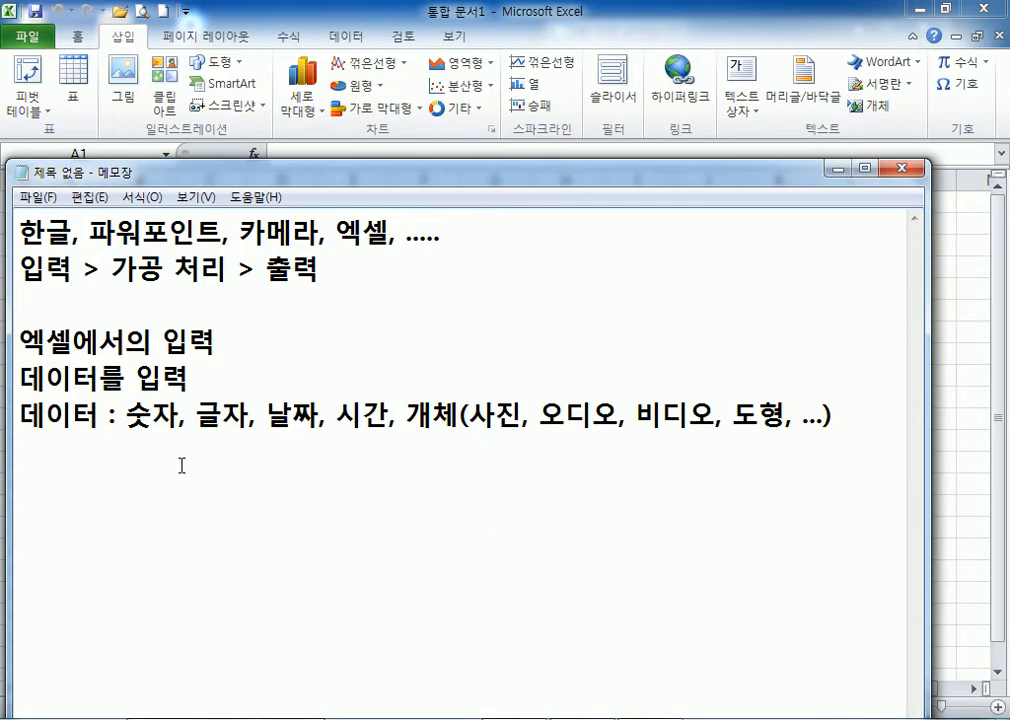
{"action": "left_click", "coordinate": [896, 428]}
{"action": "key", "text": "Return"}
{"action": "key", "text": "Return"}
{"action": "left_click", "coordinate": [38, 451]}
Switch to Excel, insert an empty column chart on Sheet1, and delete it.
{"action": "key", "text": "alt+Tab"}
{"action": "left_click_drag", "start_coordinate": [160, 227], "coordinate": [424, 397]}
{"action": "left_click", "coordinate": [139, 245]}
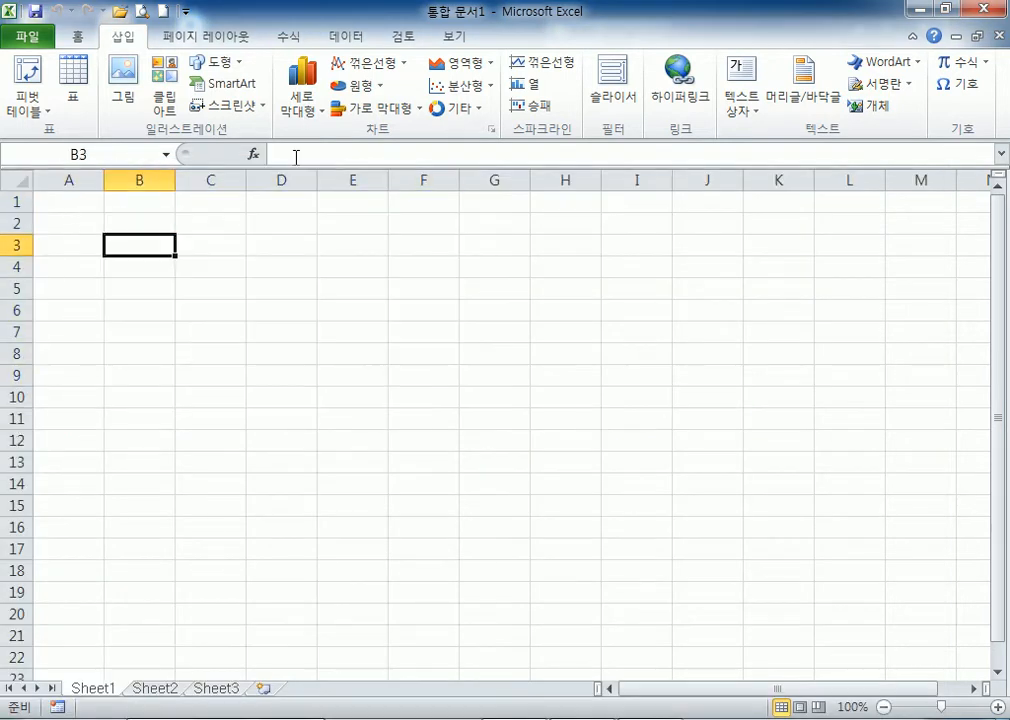
{"action": "left_click", "coordinate": [304, 92]}
{"action": "left_click", "coordinate": [304, 168]}
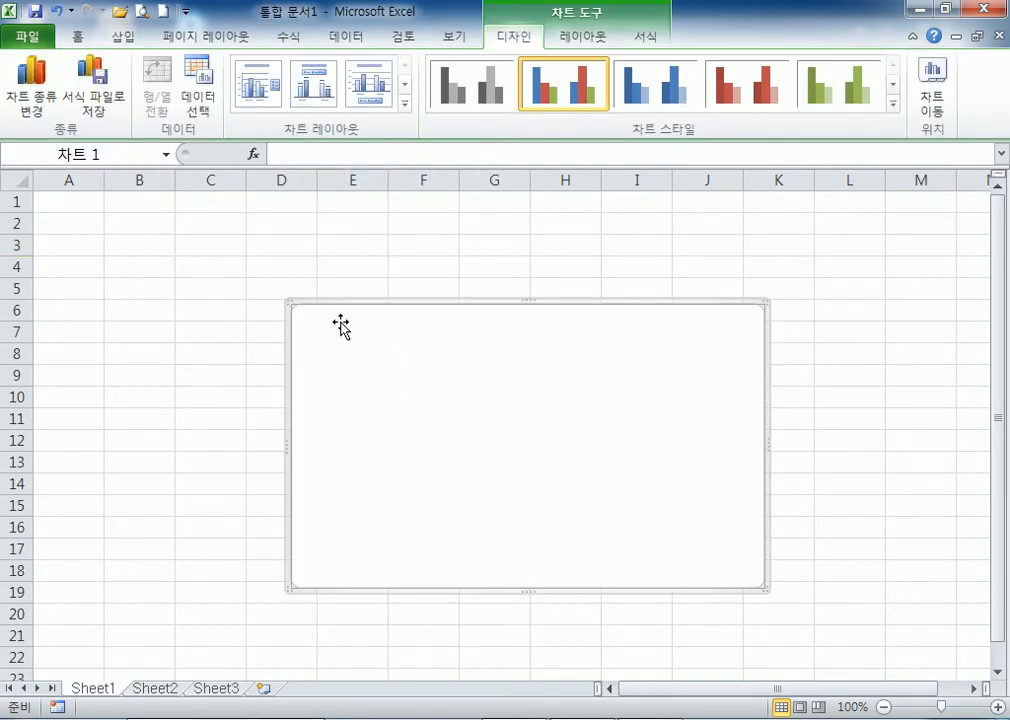
{"action": "key", "text": "Delete"}
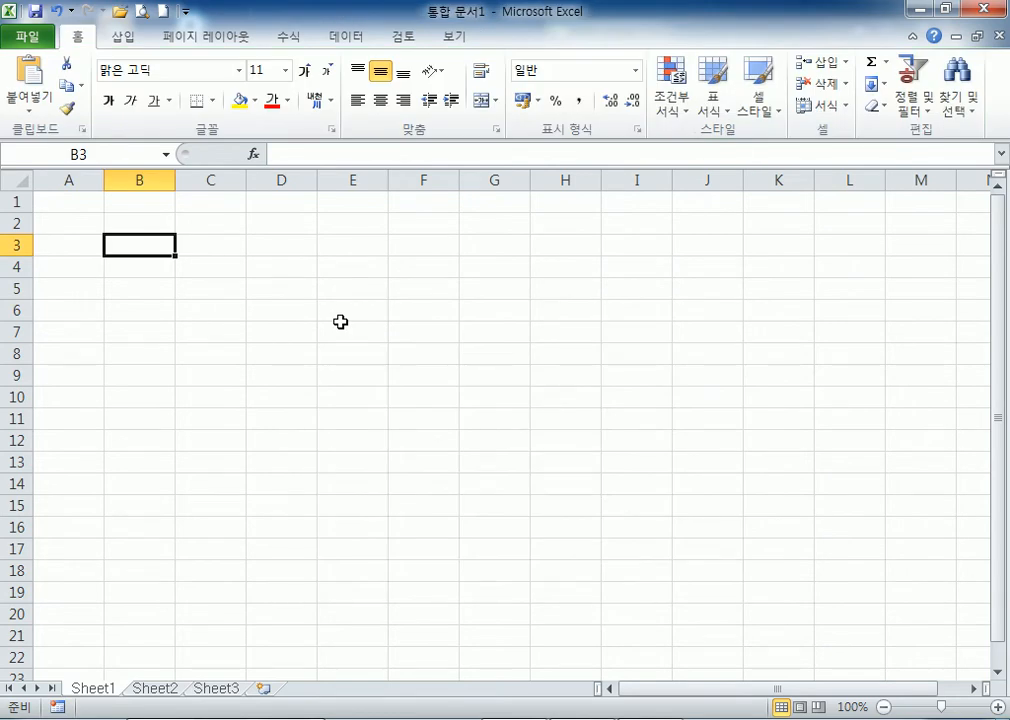
Switch back to the Notepad notes, reposition the window, and add another line below the data-type list.
{"action": "key", "text": "alt+Tab"}
{"action": "left_click_drag", "start_coordinate": [250, 137], "coordinate": [260, 77]}
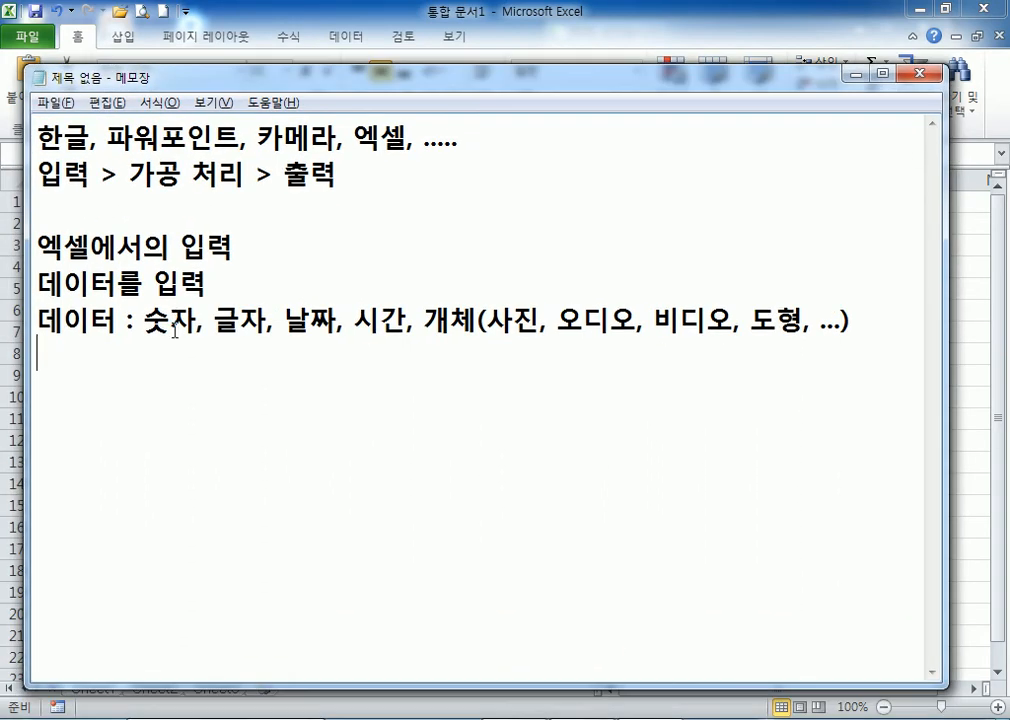
{"action": "key", "text": "Return"}
Switch to Excel and enter the title "시간표" in cell B2 of Sheet1.
{"action": "key", "text": "alt+Tab"}
{"action": "scroll", "coordinate": [80, 251], "scroll_direction": "up", "scroll_amount": 6}
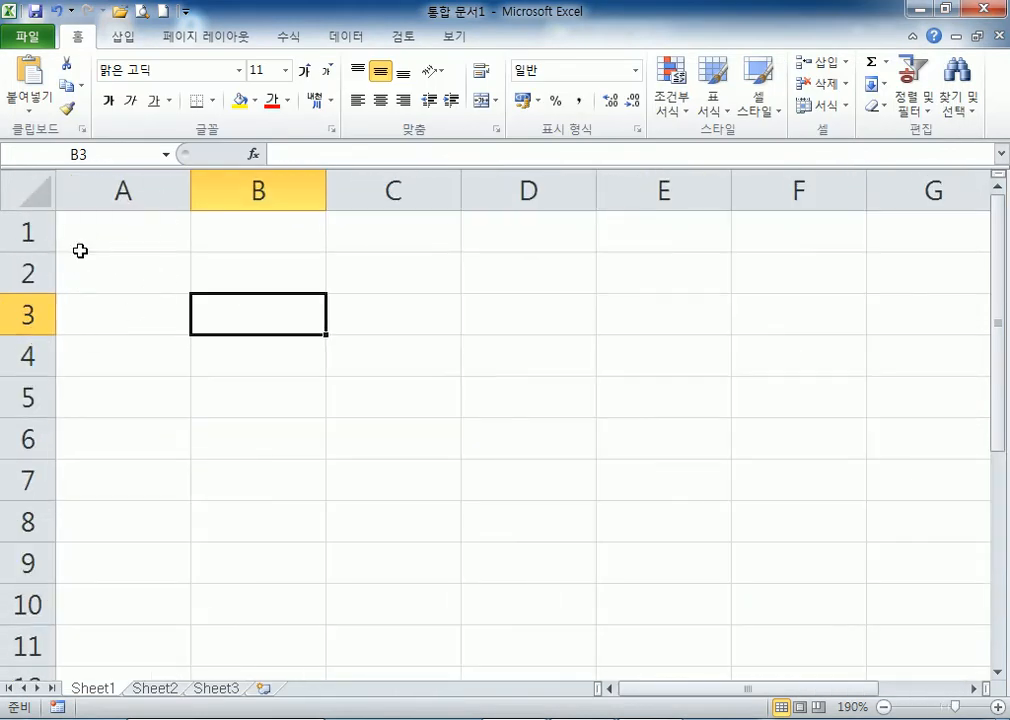
{"action": "left_click", "coordinate": [237, 275]}
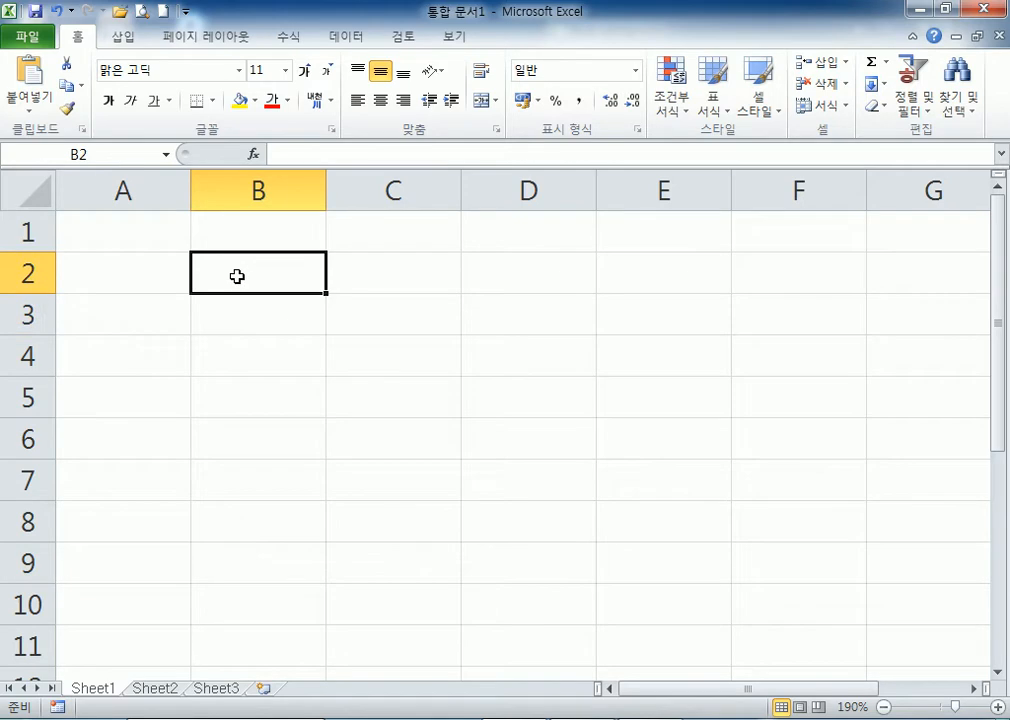
{"action": "left_click", "coordinate": [255, 190]}
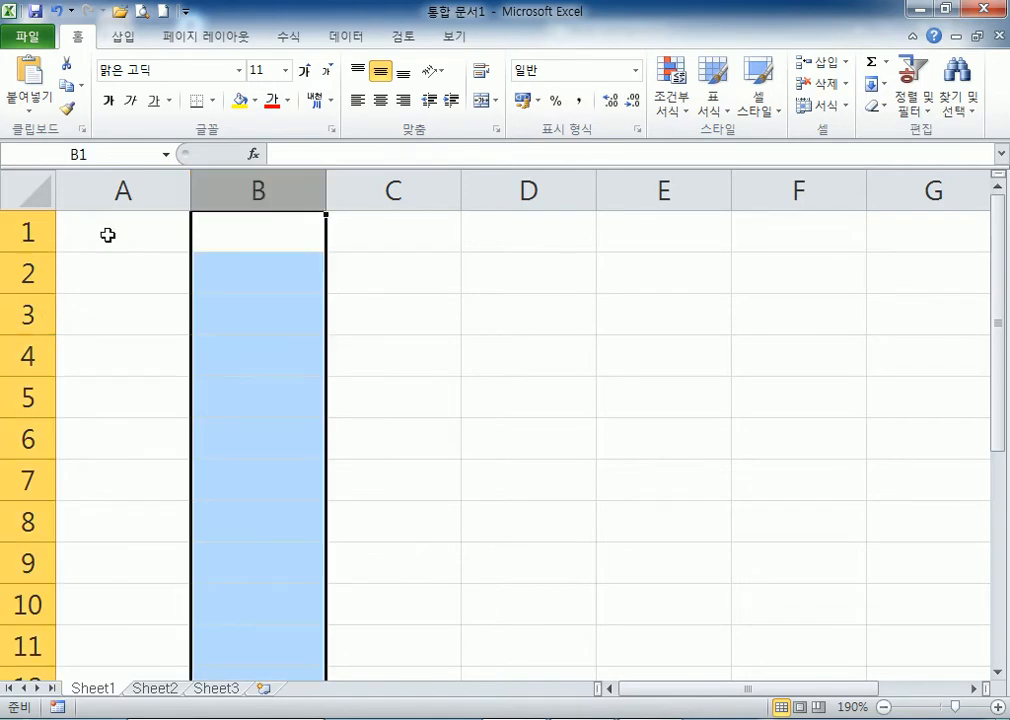
{"action": "left_click", "coordinate": [12, 271]}
{"action": "left_click", "coordinate": [245, 270]}
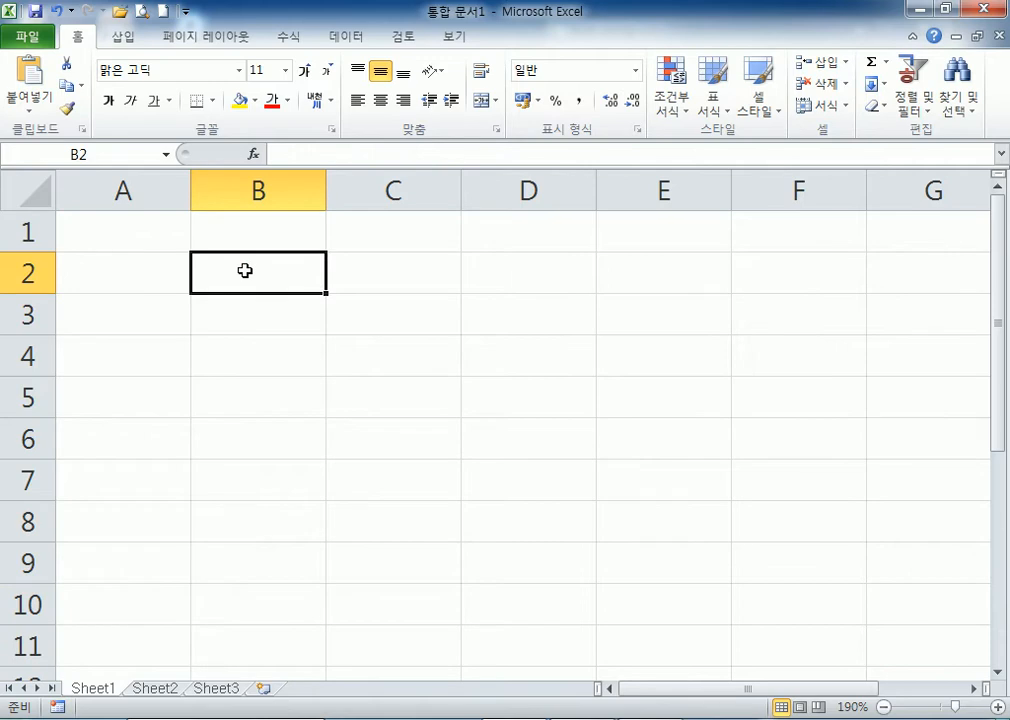
{"action": "type", "text": "시간표"}
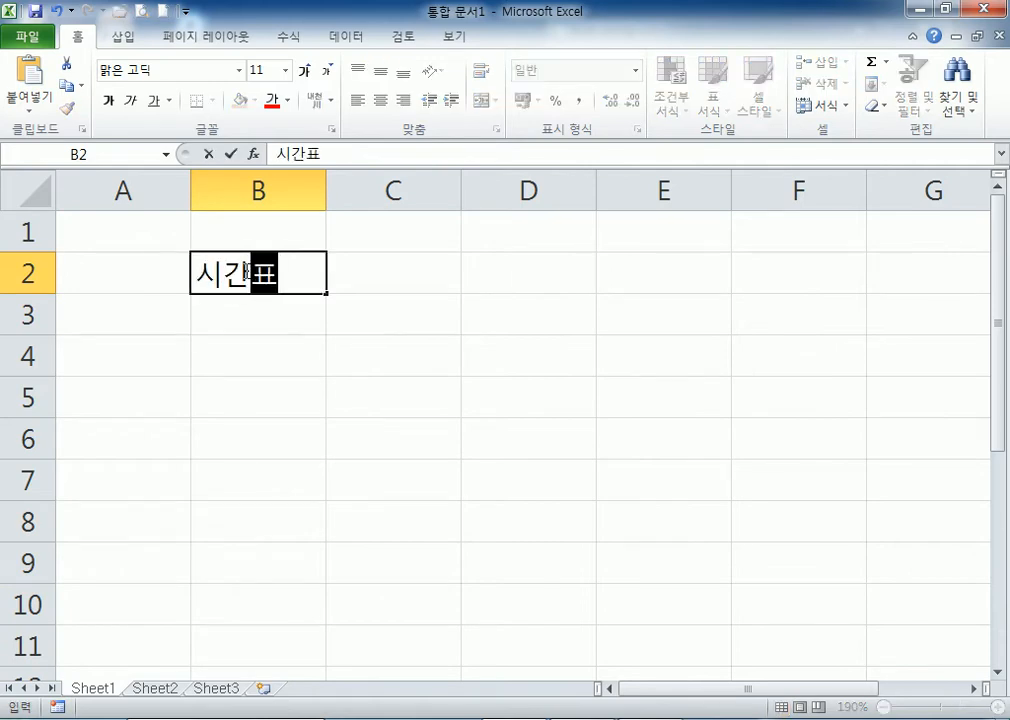
{"action": "key", "text": "Return"}
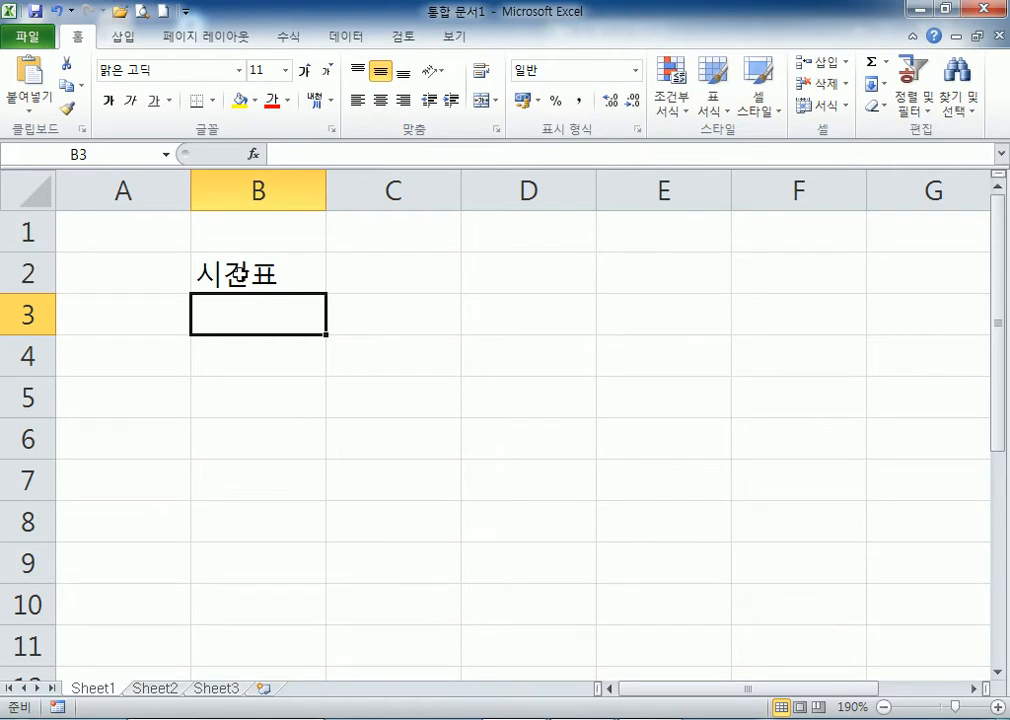
Enter the first period label "1교시" in cell B5.
{"action": "left_click", "coordinate": [245, 367]}
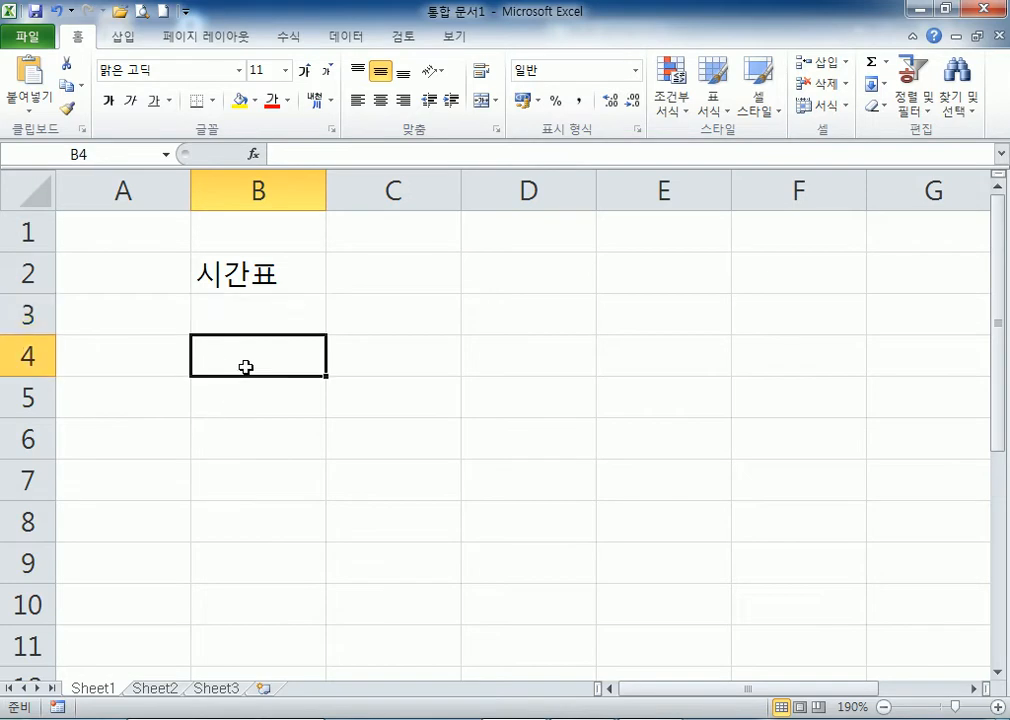
{"action": "left_click", "coordinate": [255, 394]}
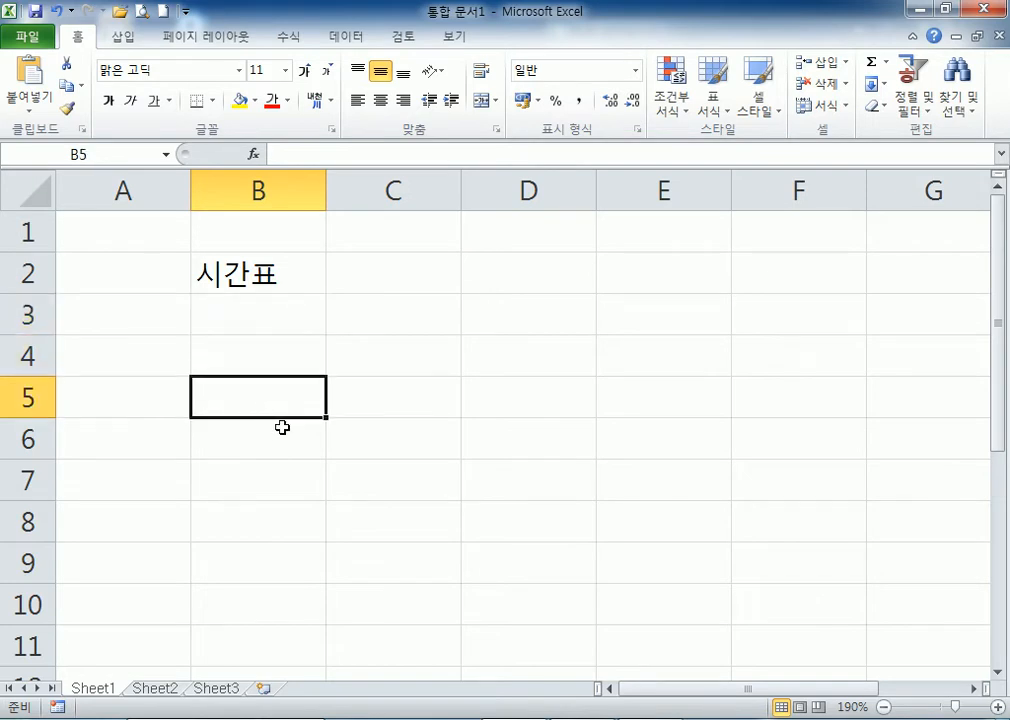
{"action": "type", "text": "1교시"}
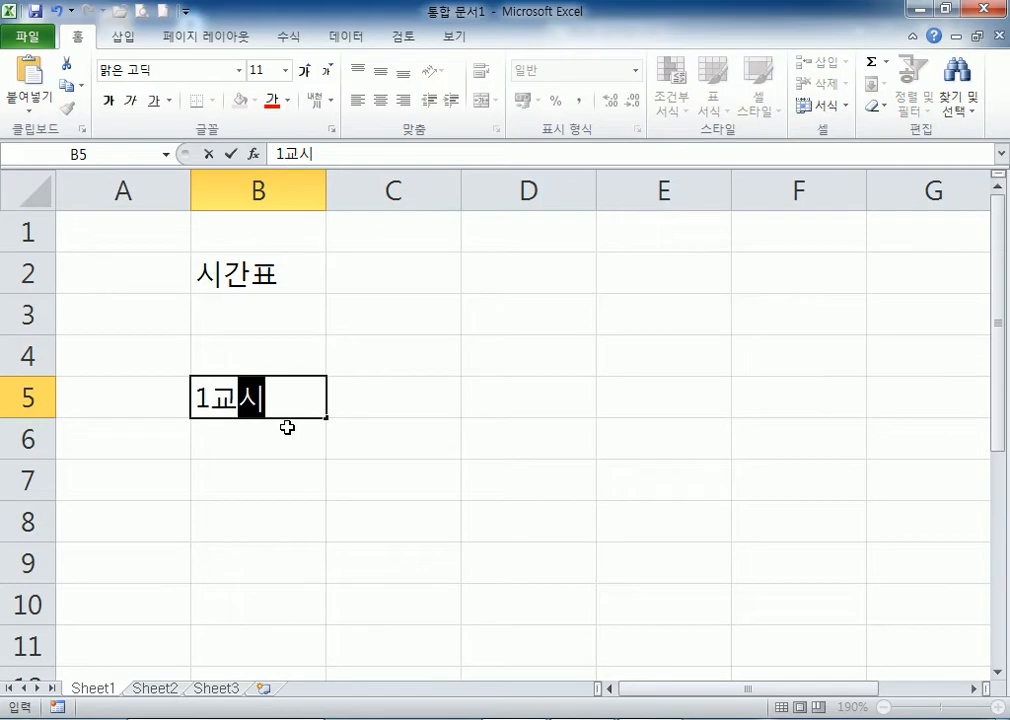
{"action": "left_click", "coordinate": [397, 365]}
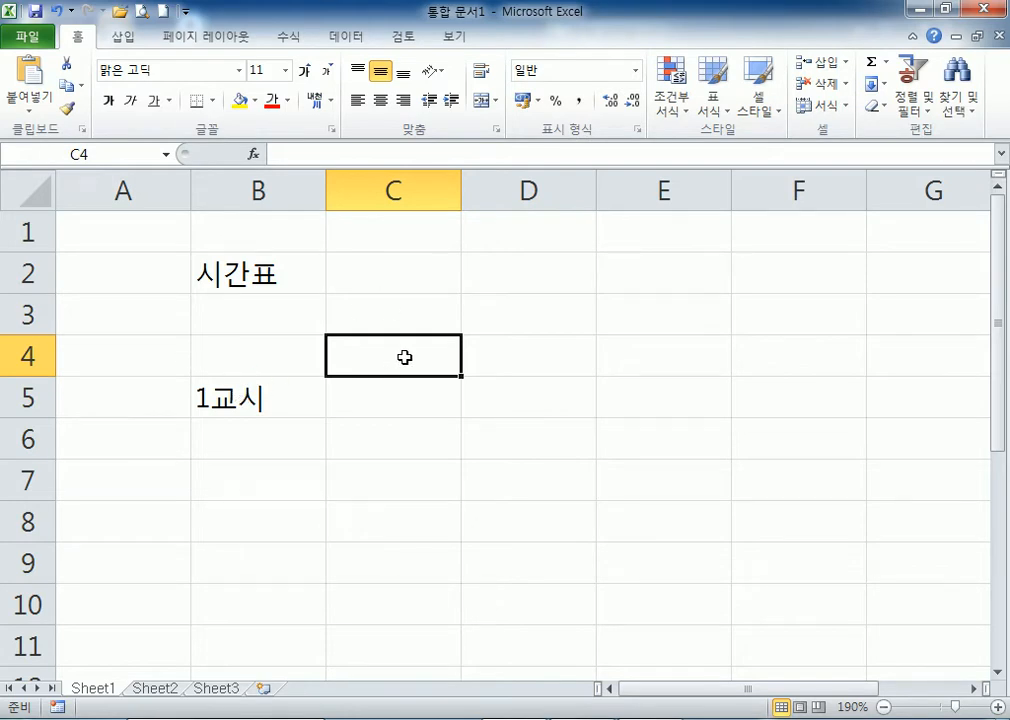
Enter the weekday label "월" in cell C4.
{"action": "type", "text": "월"}
{"action": "key", "text": "Return"}
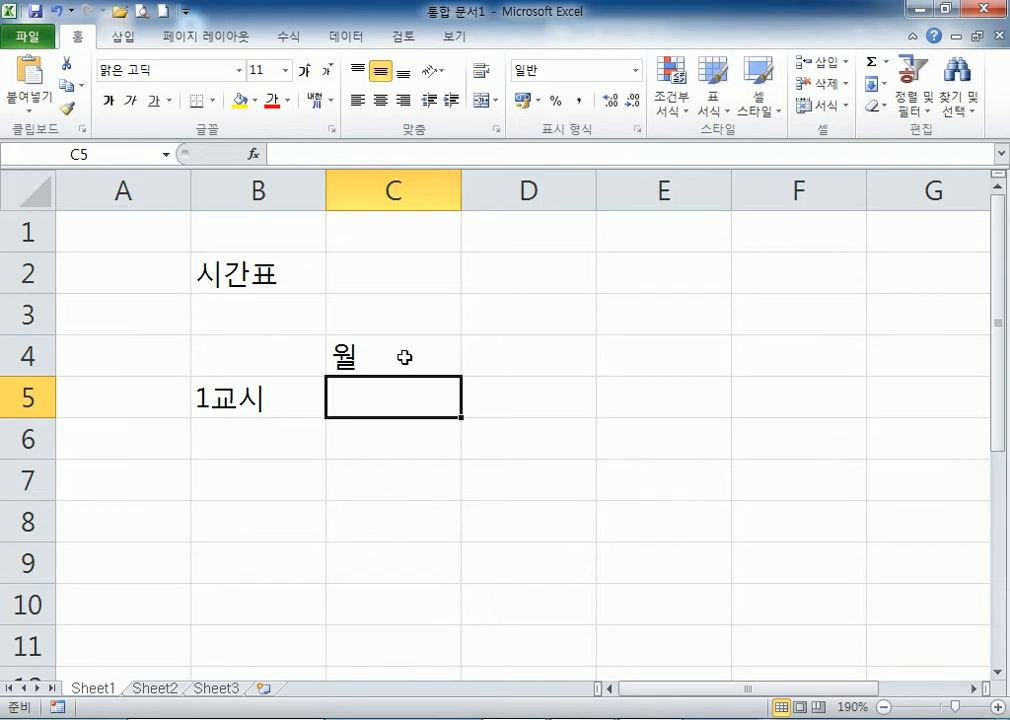
{"action": "left_click", "coordinate": [404, 357]}
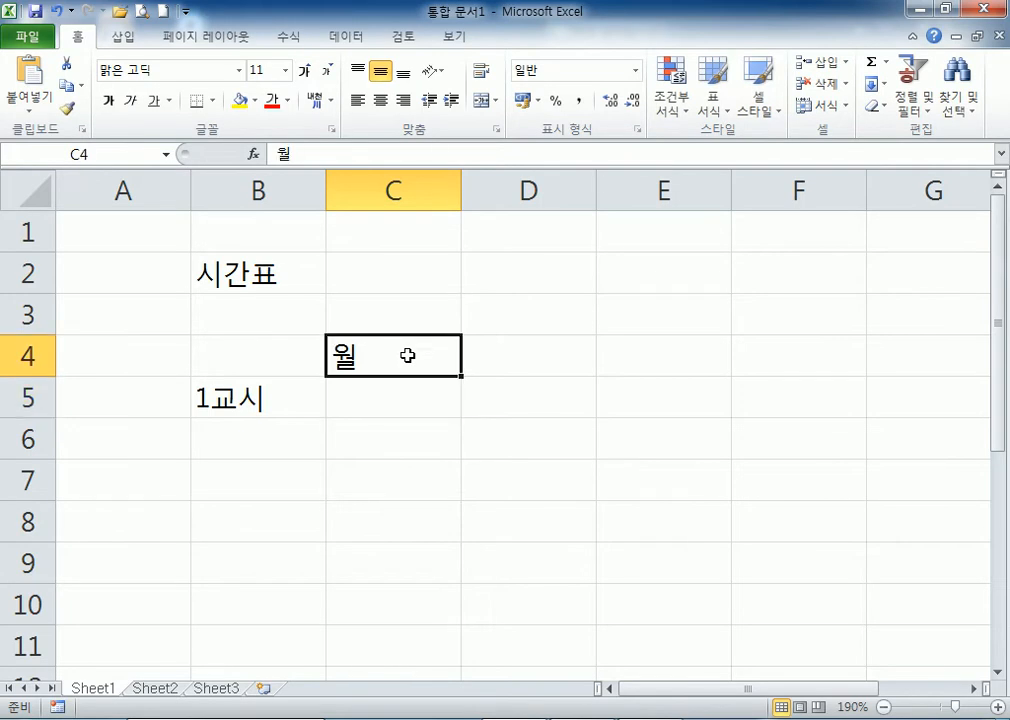
{"action": "left_click", "coordinate": [518, 358]}
{"action": "left_click", "coordinate": [680, 356]}
{"action": "left_click", "coordinate": [748, 354]}
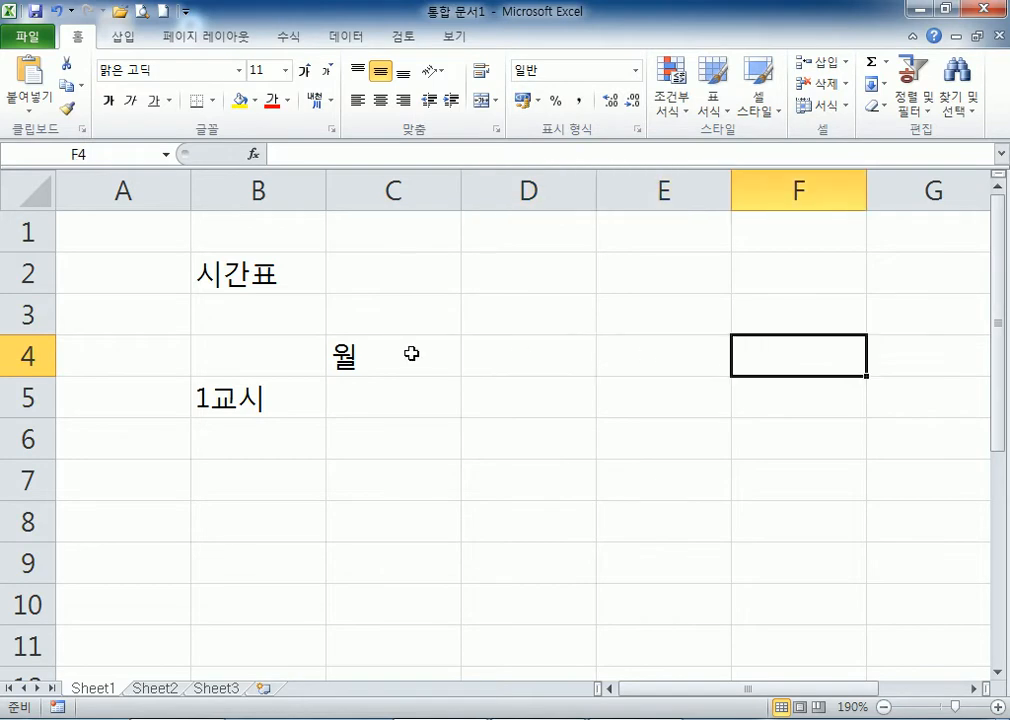
{"action": "left_click", "coordinate": [379, 354]}
{"action": "scroll", "coordinate": [379, 354], "scroll_direction": "down", "scroll_amount": 4, "text": "ctrl"}
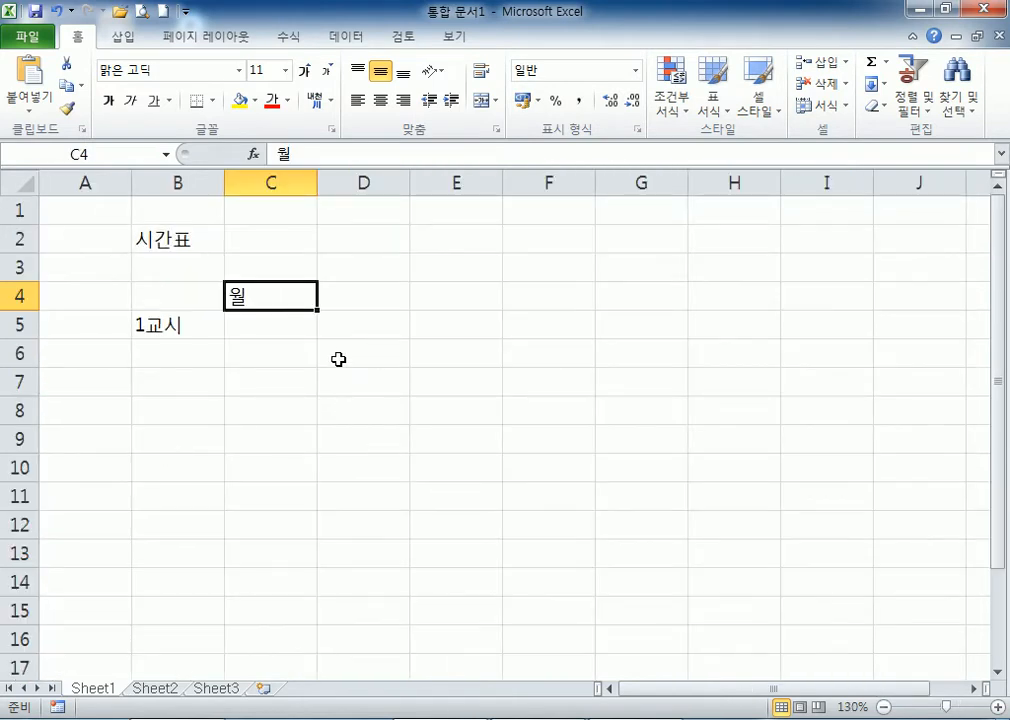
{"action": "left_click", "coordinate": [376, 298]}
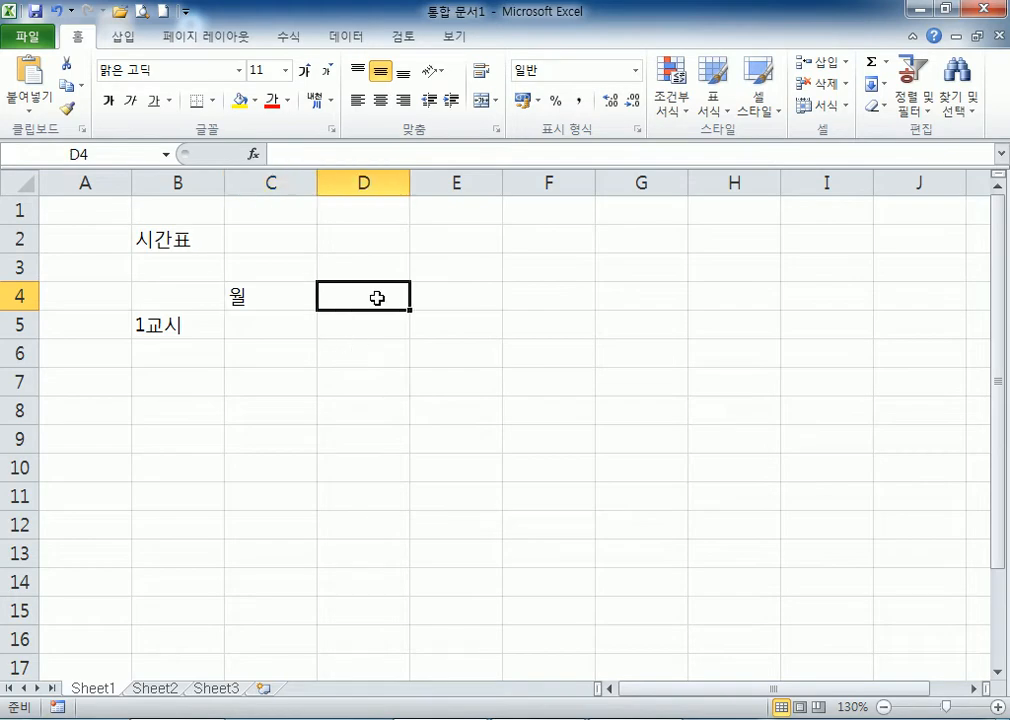
{"action": "type", "text": "화"}
{"action": "key", "text": "Tab"}
{"action": "type", "text": "수"}
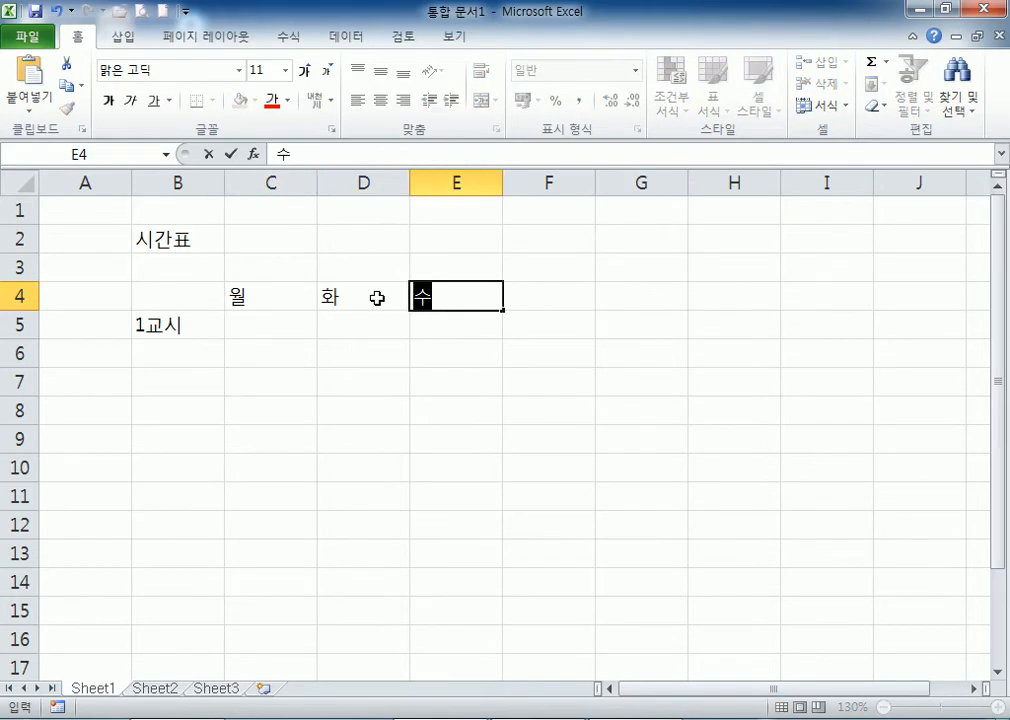
{"action": "key", "text": "Escape"}
{"action": "left_click", "coordinate": [378, 296]}
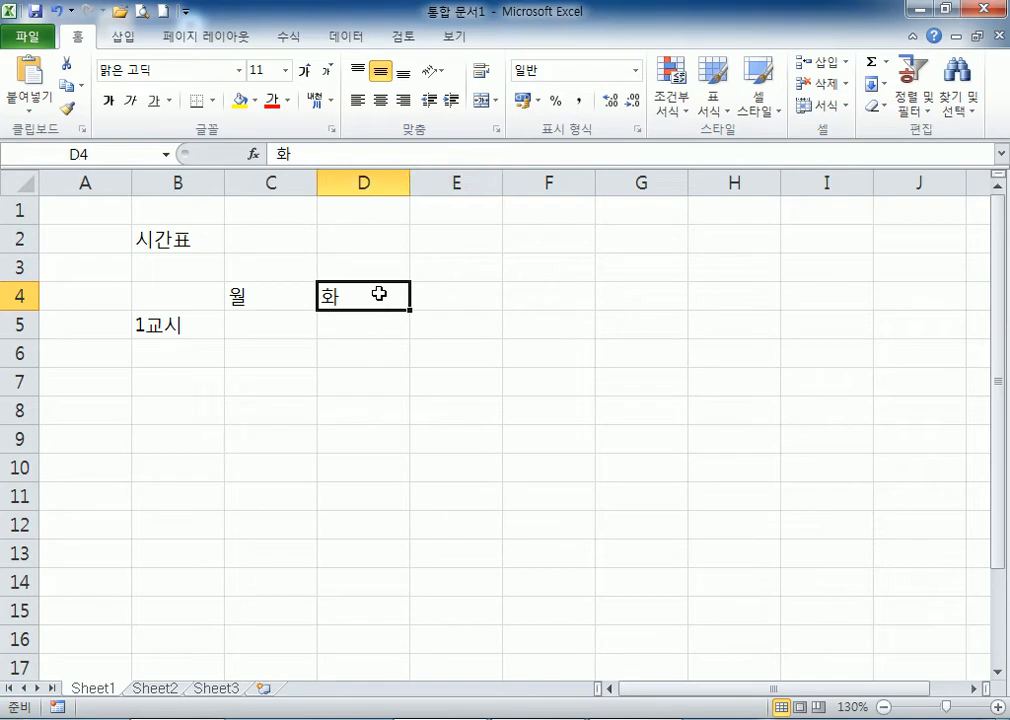
{"action": "key", "text": "Delete"}
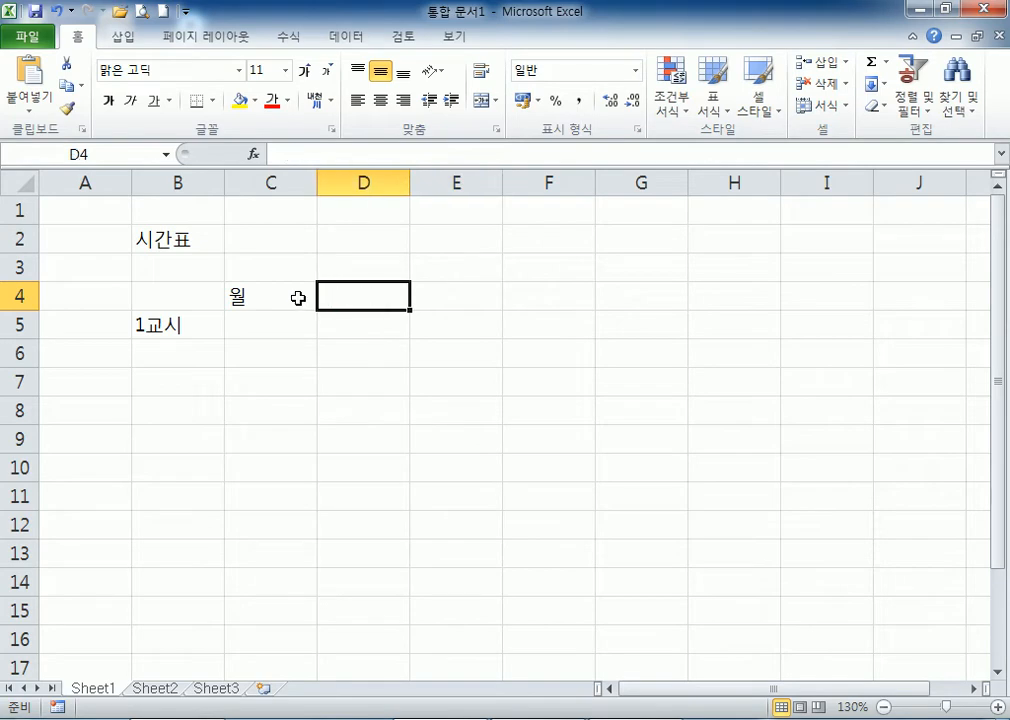
Autofill the weekday labels from "월" in C4 across to "일" in I4.
{"action": "left_click", "coordinate": [298, 297]}
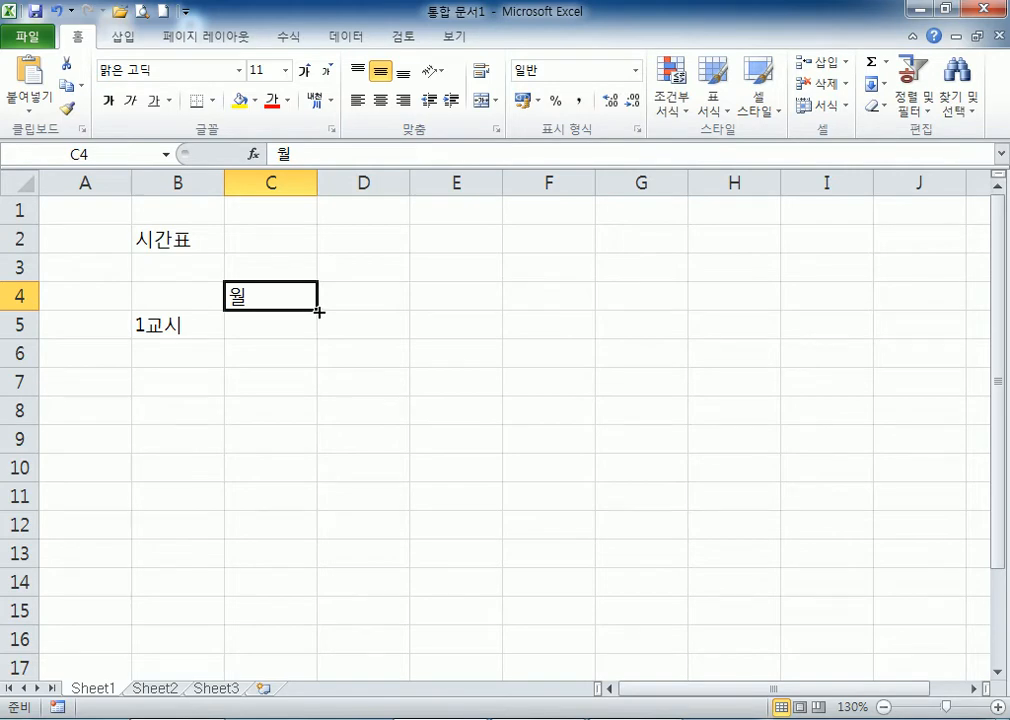
{"action": "left_click_drag", "start_coordinate": [319, 312], "coordinate": [866, 299]}
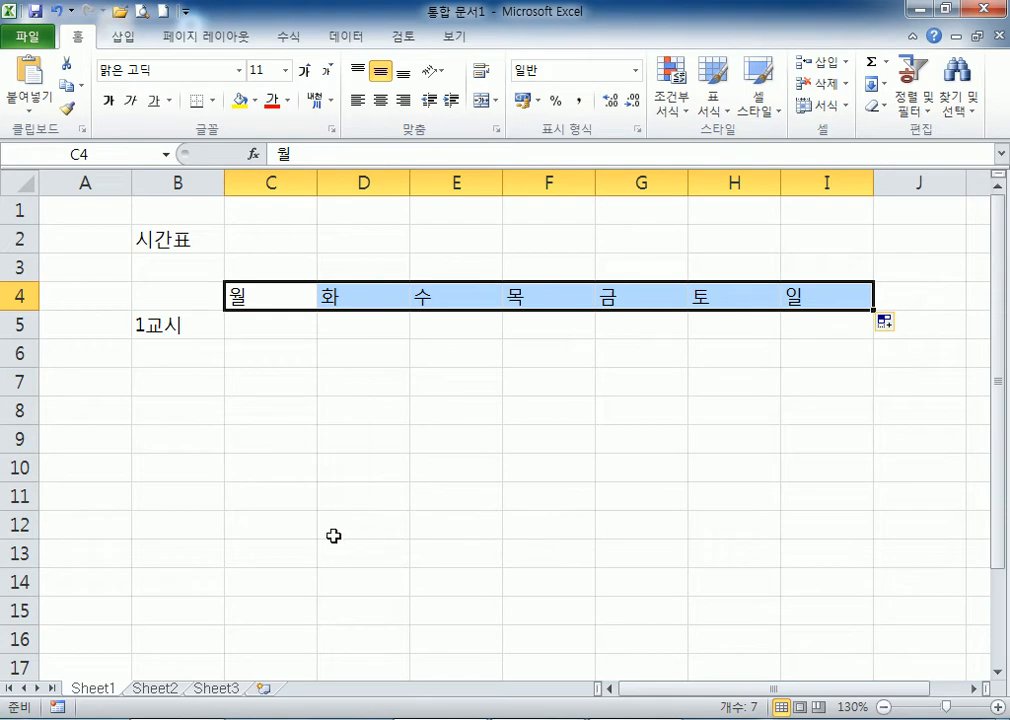
{"action": "left_click", "coordinate": [259, 293]}
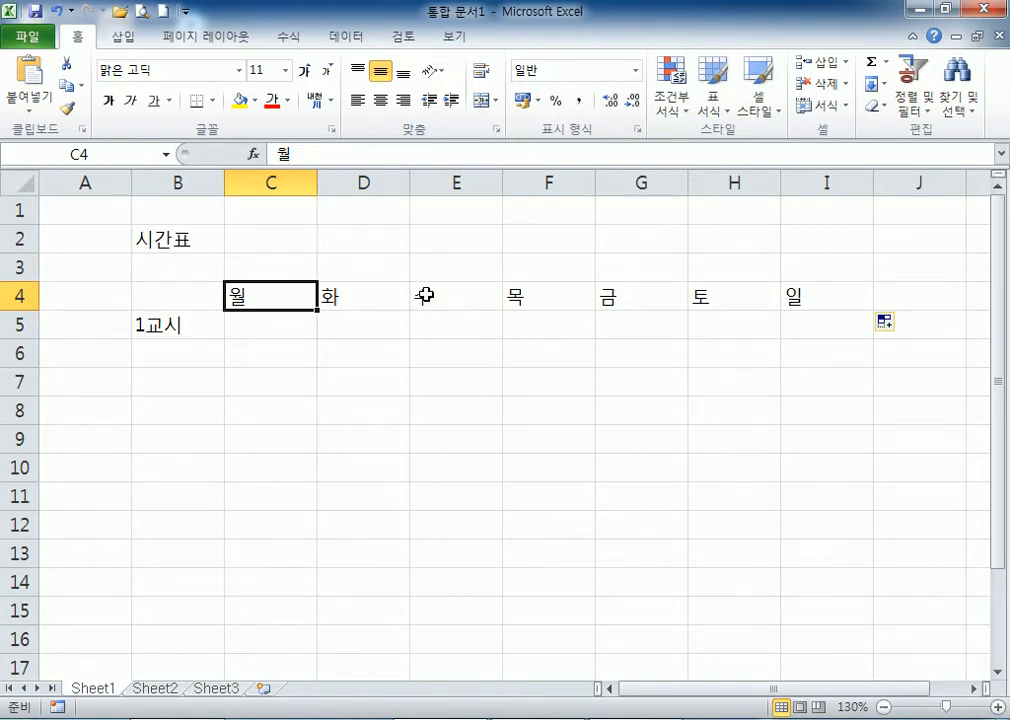
Extend the weekday series from I4 into J4, and delete the extra "월" in J4.
{"action": "left_click", "coordinate": [826, 290]}
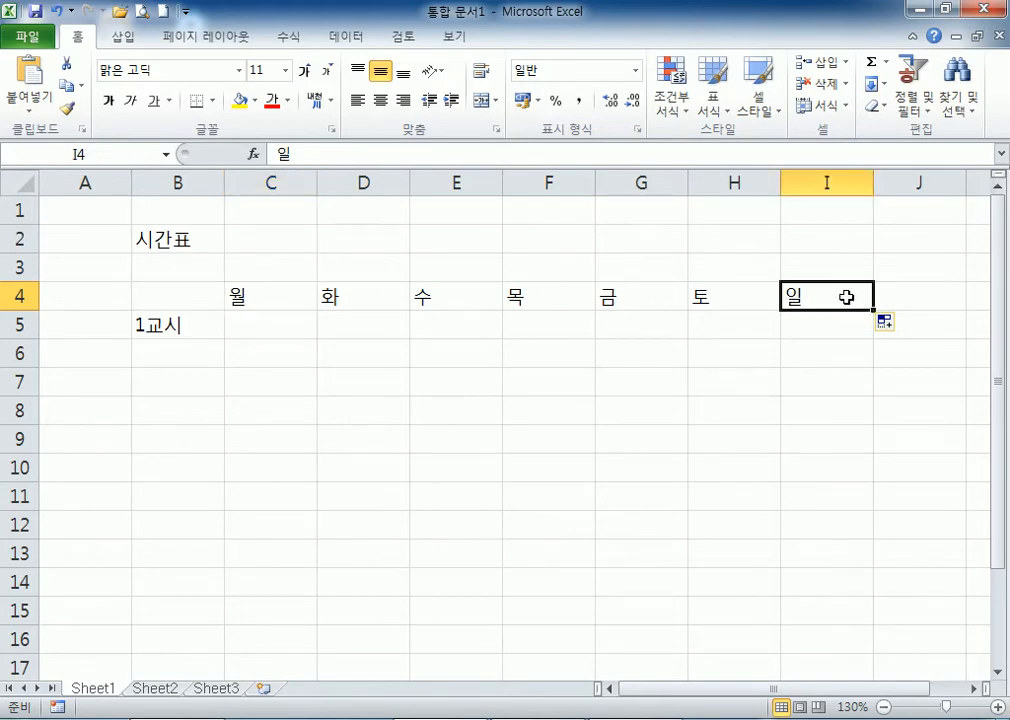
{"action": "left_click_drag", "start_coordinate": [874, 310], "coordinate": [920, 296]}
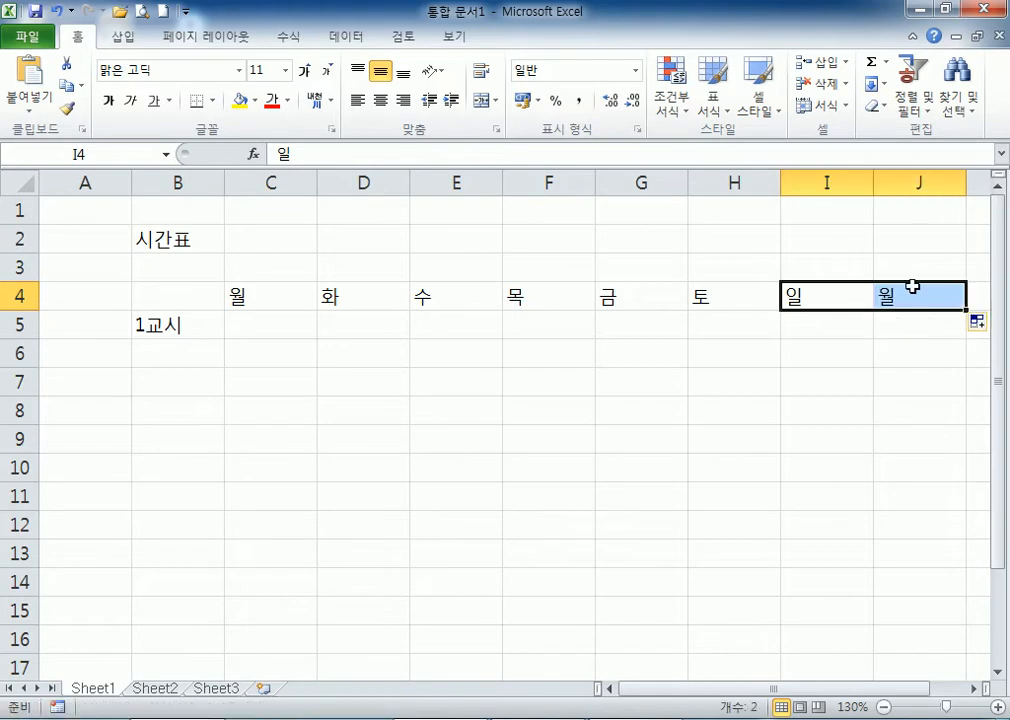
{"action": "left_click", "coordinate": [911, 303]}
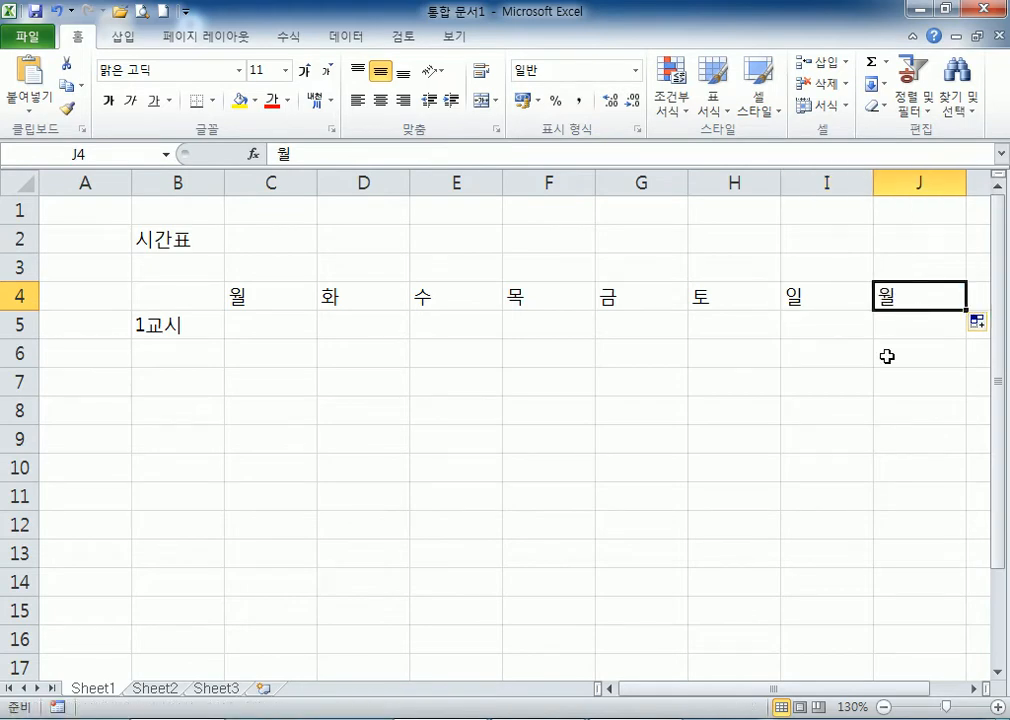
{"action": "key", "text": "Delete"}
Clear the weekend labels in H4:I4, and clear the labels "화" to "금" in D4:G4.
{"action": "left_click_drag", "start_coordinate": [737, 299], "coordinate": [806, 293]}
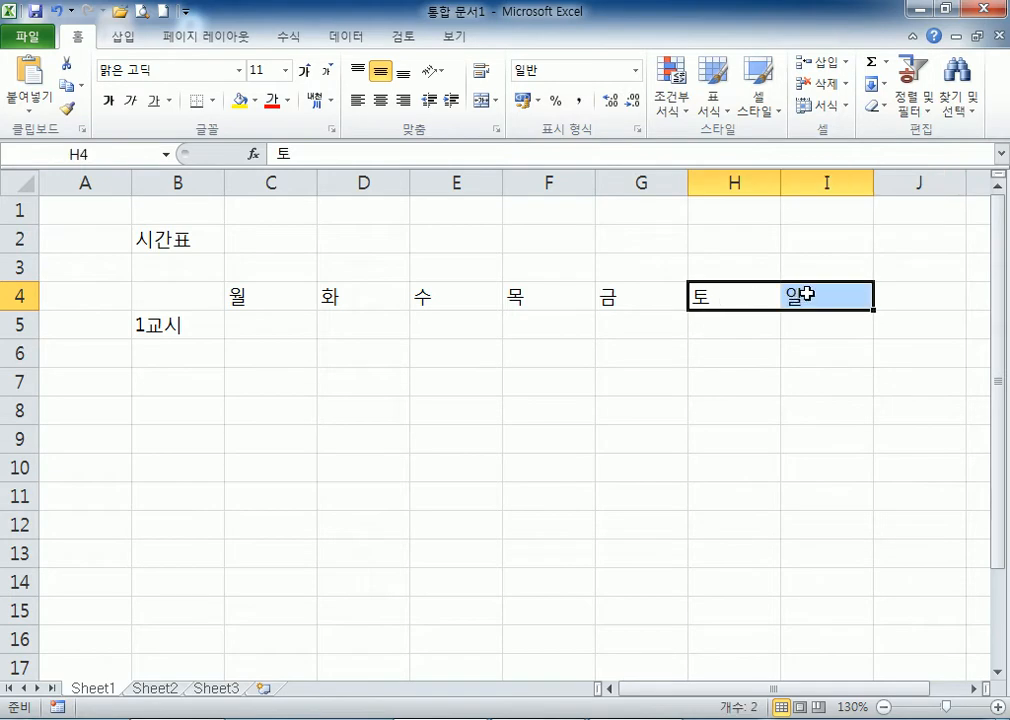
{"action": "key", "text": "Delete"}
{"action": "left_click", "coordinate": [488, 361]}
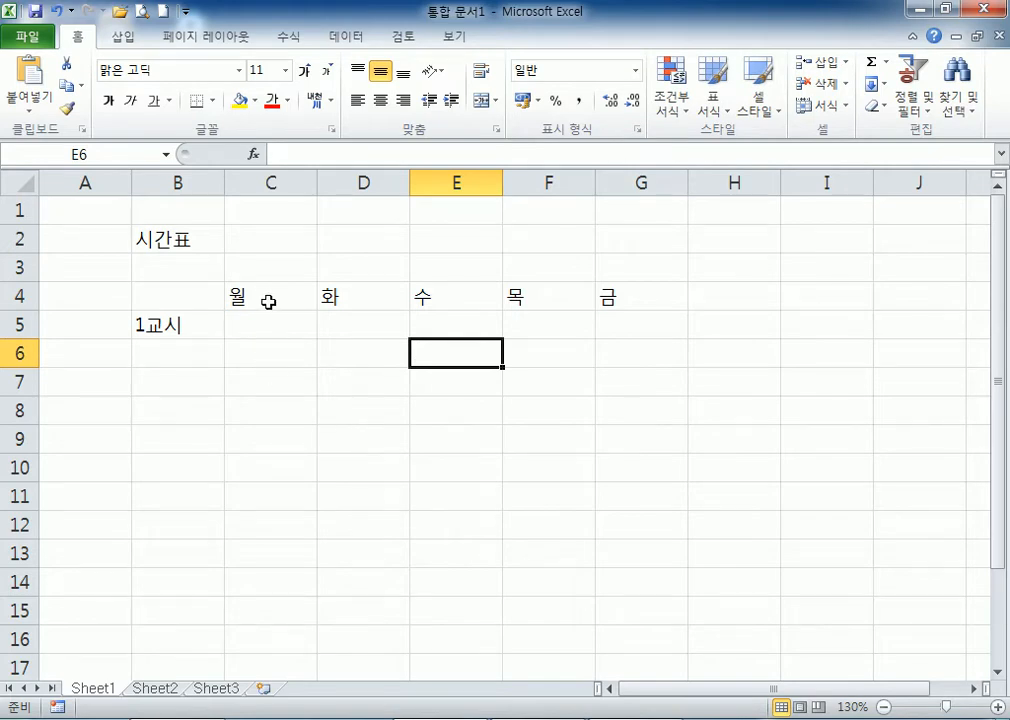
{"action": "left_click_drag", "start_coordinate": [329, 291], "coordinate": [605, 291]}
{"action": "key", "text": "Delete"}
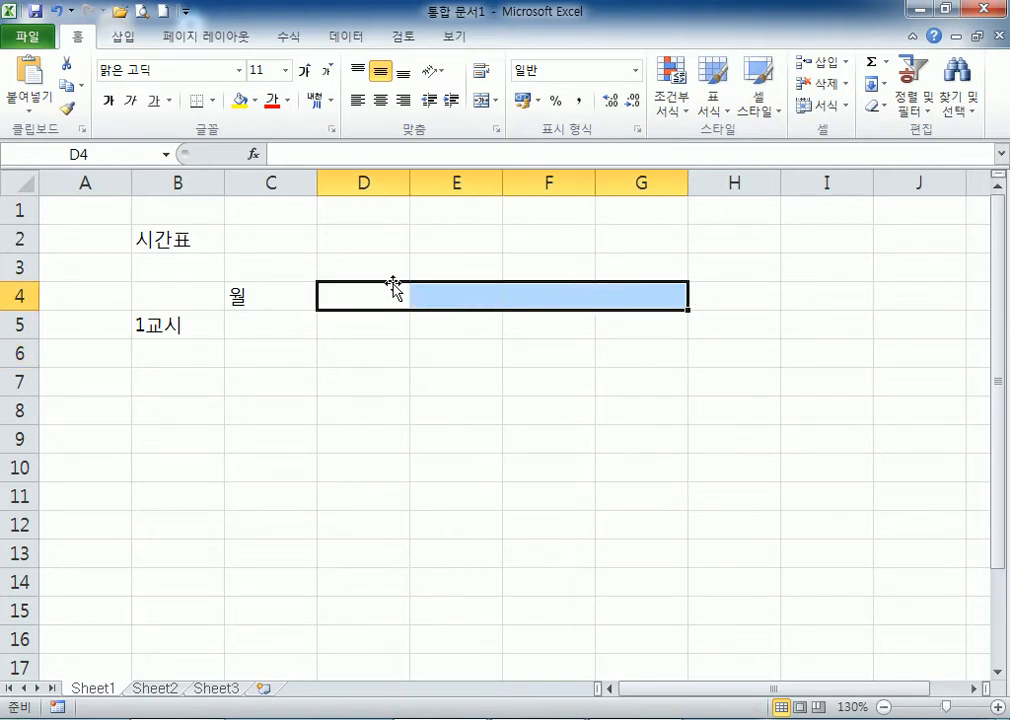
Autofill the weekday labels from "월" in C4 across to "금" in G4.
{"action": "left_click", "coordinate": [264, 286]}
{"action": "scroll", "coordinate": [277, 318], "scroll_direction": "up", "scroll_amount": 2}
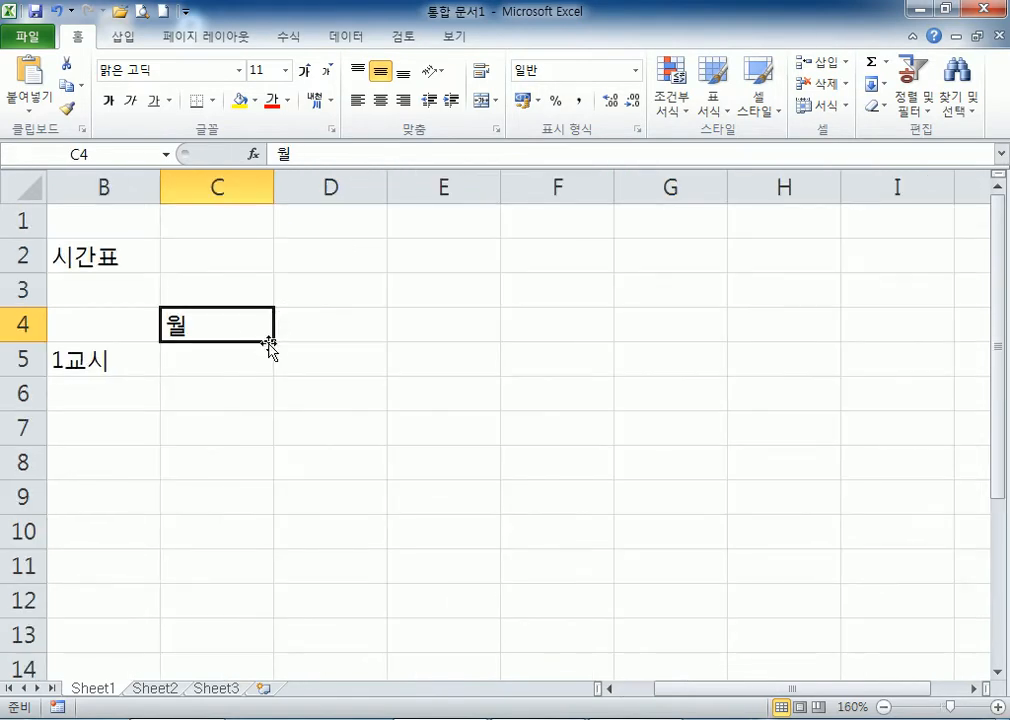
{"action": "left_click", "coordinate": [338, 392]}
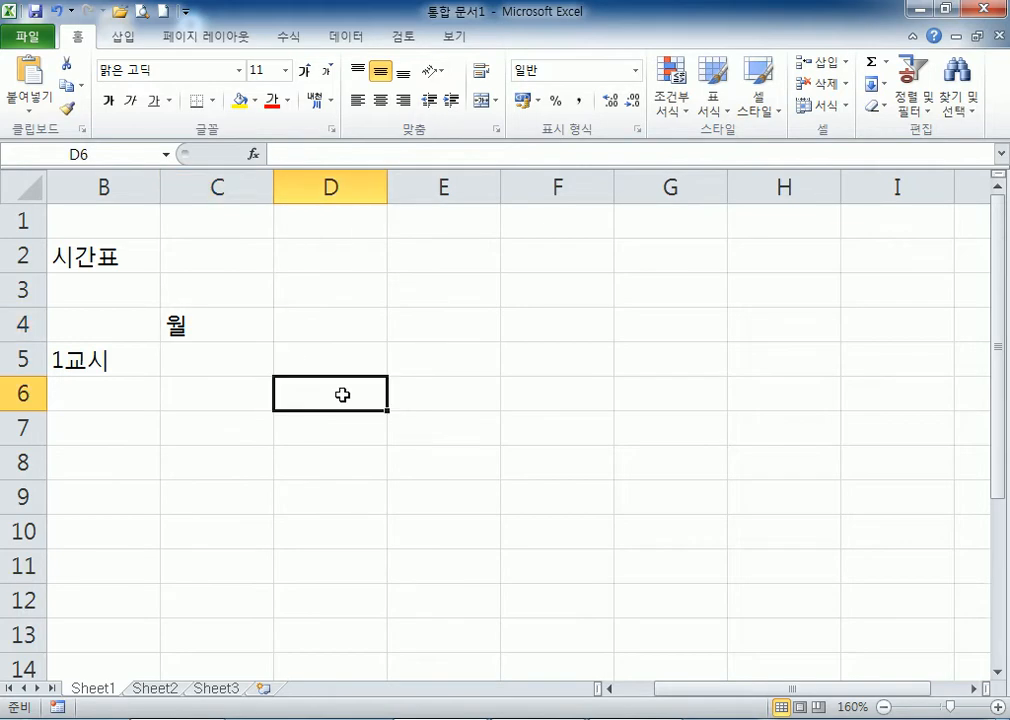
{"action": "left_click", "coordinate": [244, 321]}
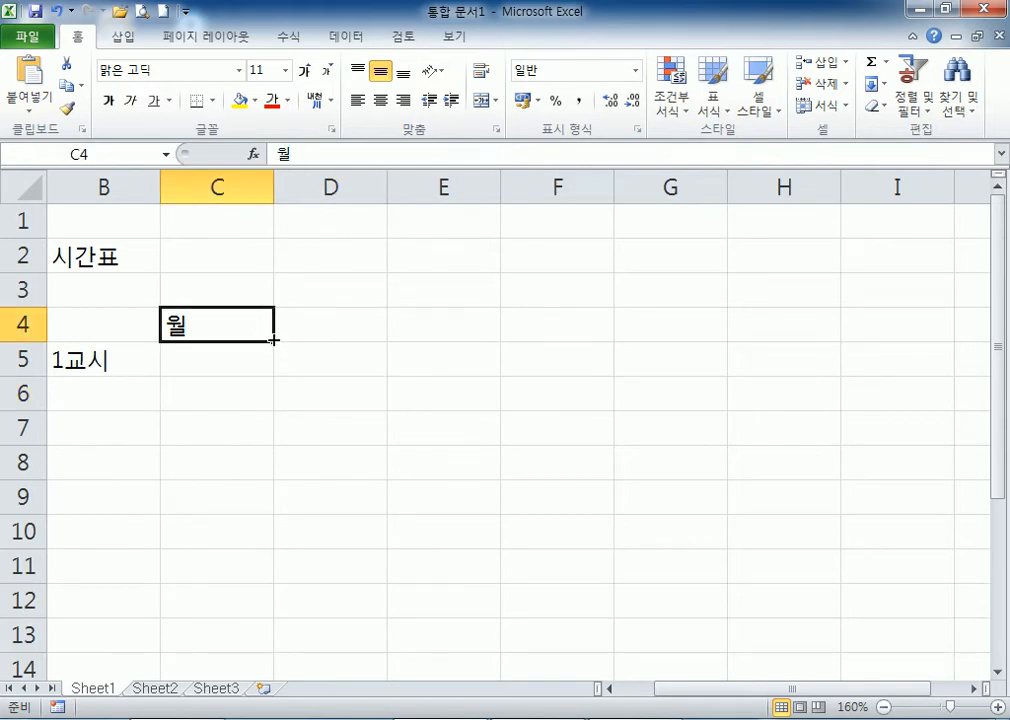
{"action": "left_click_drag", "start_coordinate": [273, 340], "coordinate": [649, 334]}
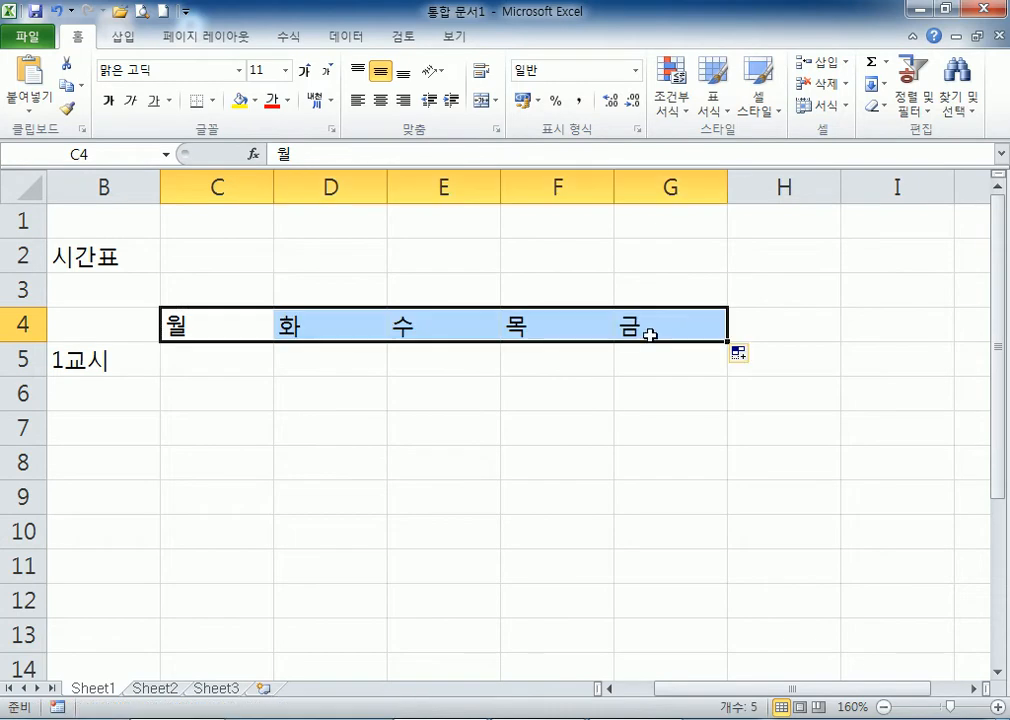
{"action": "left_click", "coordinate": [721, 350]}
{"action": "left_click", "coordinate": [721, 332]}
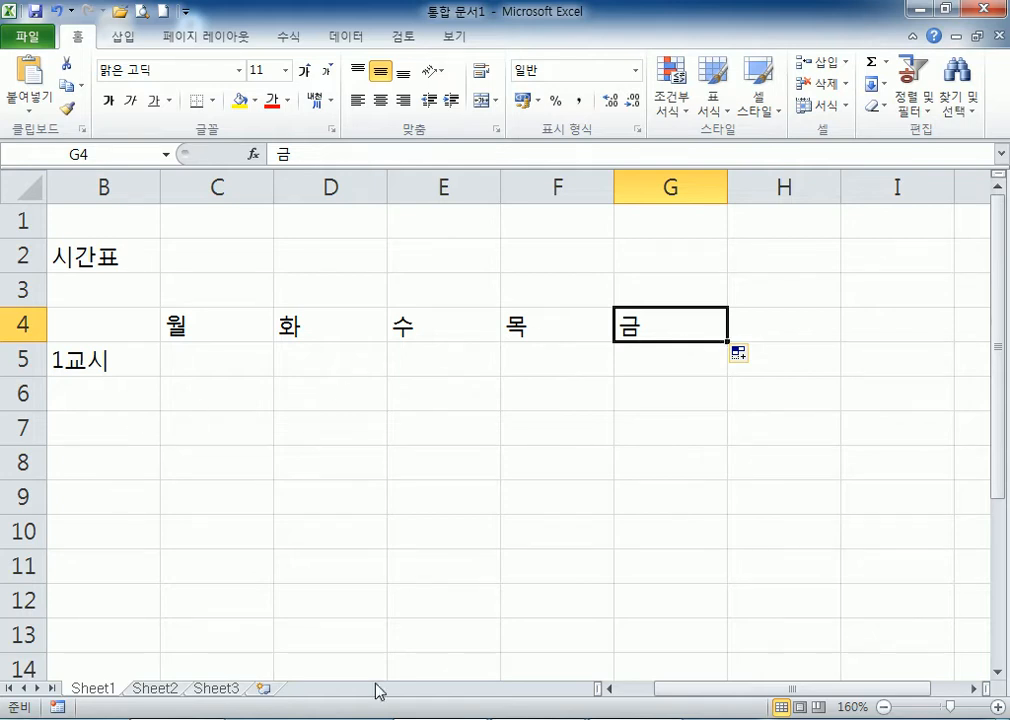
Autofill the period labels from "1교시" in B5 down to "8교시" in B12.
{"action": "left_click_drag", "start_coordinate": [680, 705], "coordinate": [645, 700]}
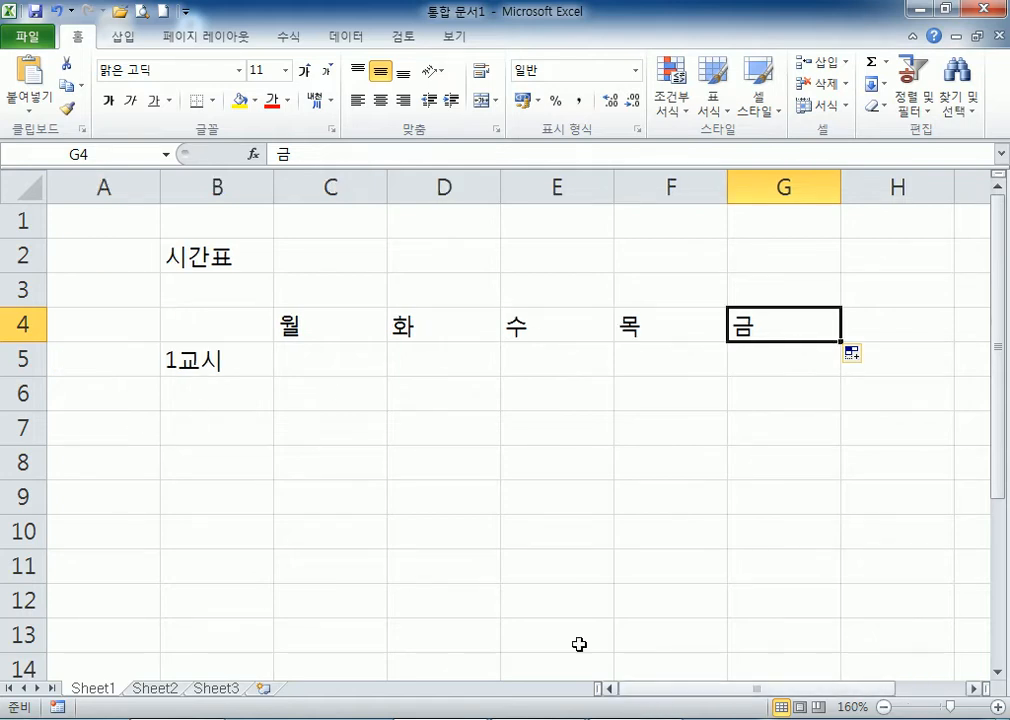
{"action": "left_click", "coordinate": [221, 357]}
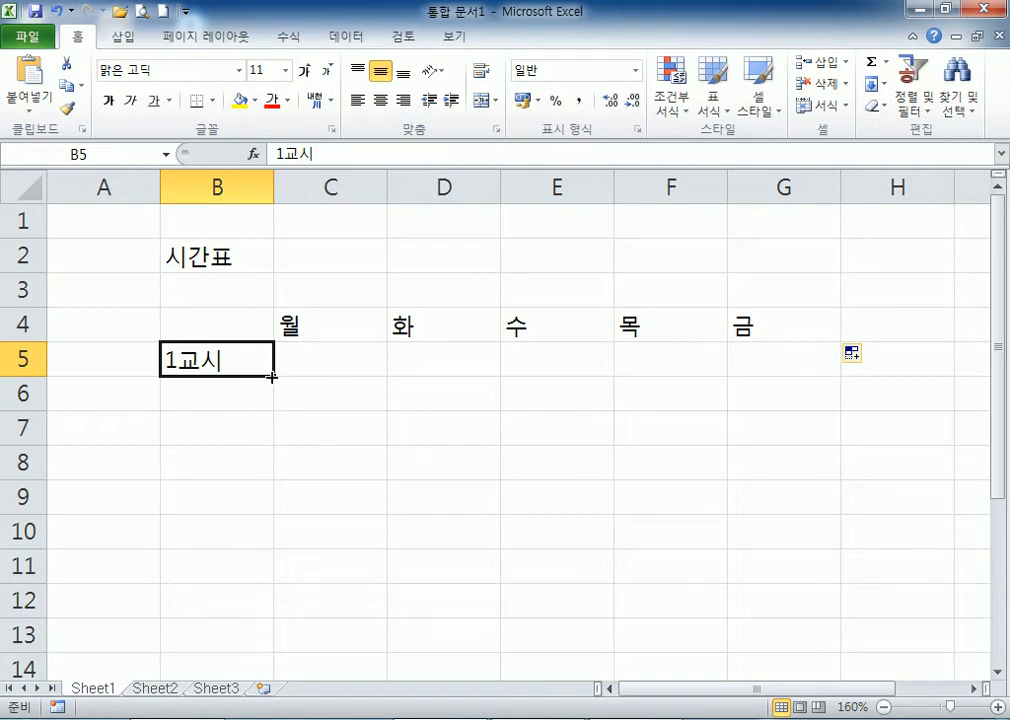
{"action": "scroll", "coordinate": [271, 377], "scroll_direction": "down", "scroll_amount": 1}
{"action": "left_click_drag", "start_coordinate": [275, 275], "coordinate": [274, 514]}
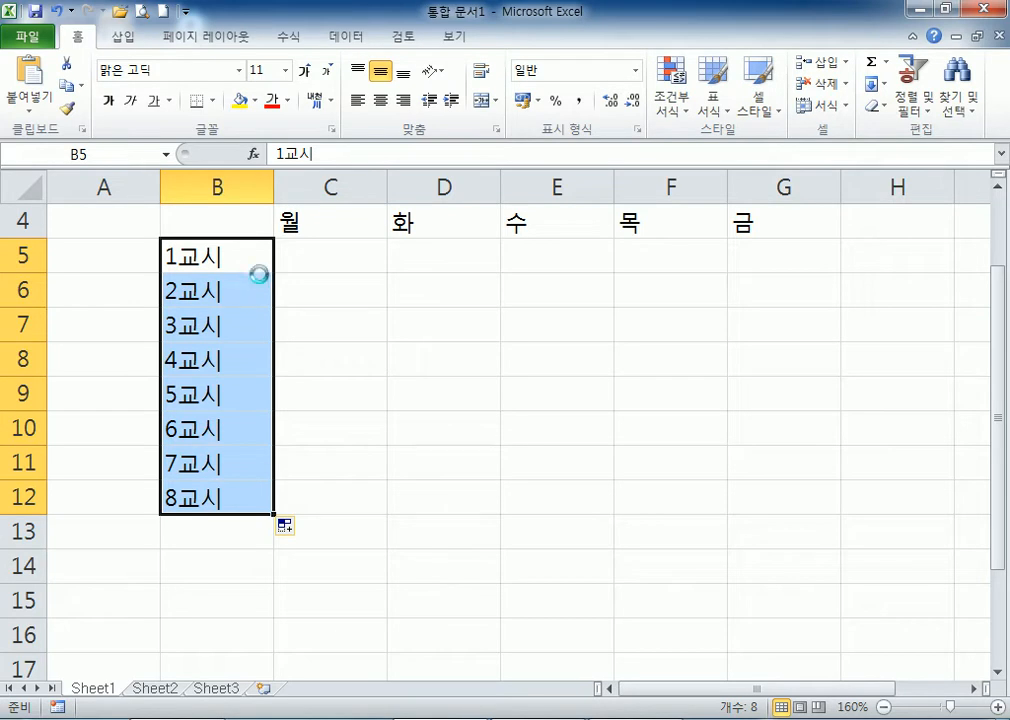
{"action": "key", "text": "ctrl+z"}
{"action": "left_click_drag", "start_coordinate": [277, 275], "coordinate": [277, 515]}
{"action": "scroll", "coordinate": [417, 436], "scroll_direction": "up", "scroll_amount": 1}
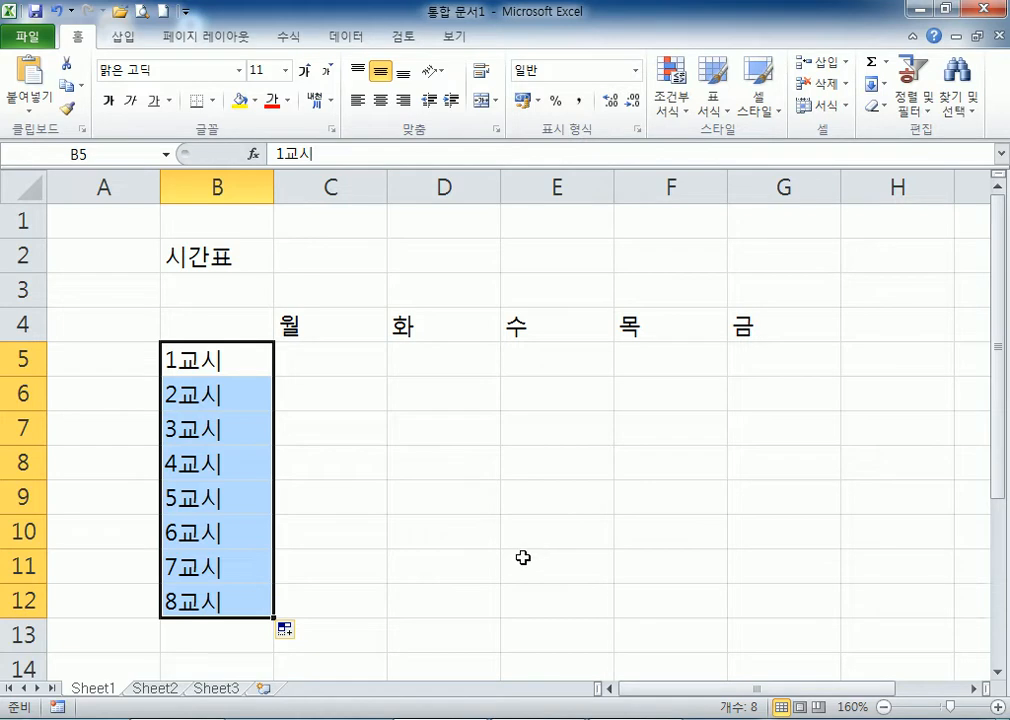
{"action": "left_click", "coordinate": [206, 254]}
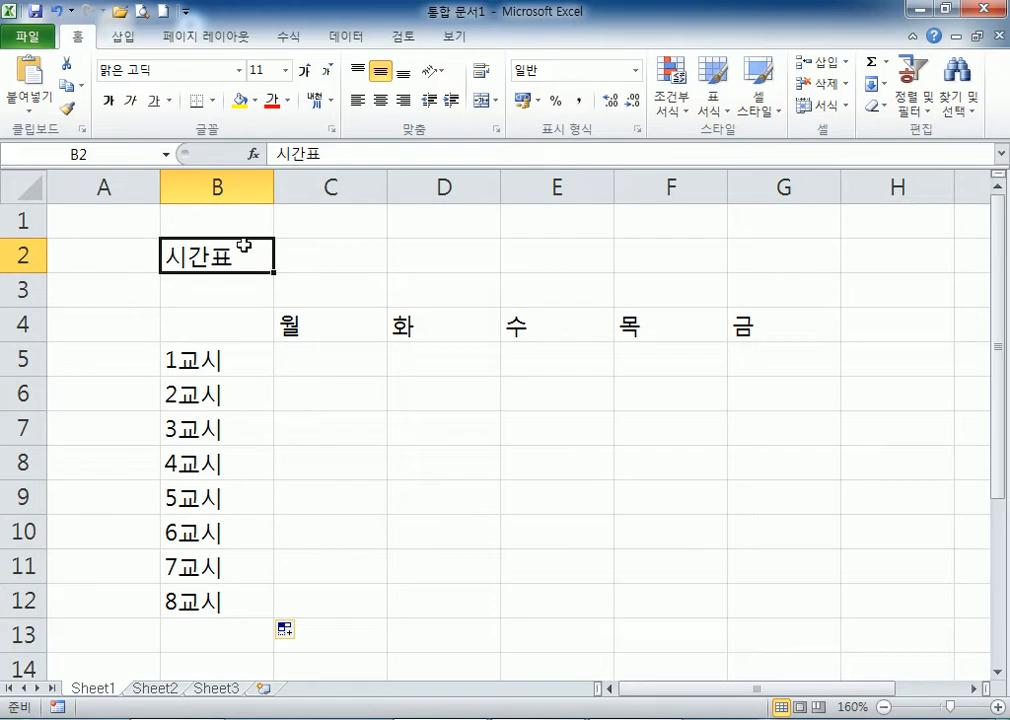
{"action": "left_click", "coordinate": [317, 337]}
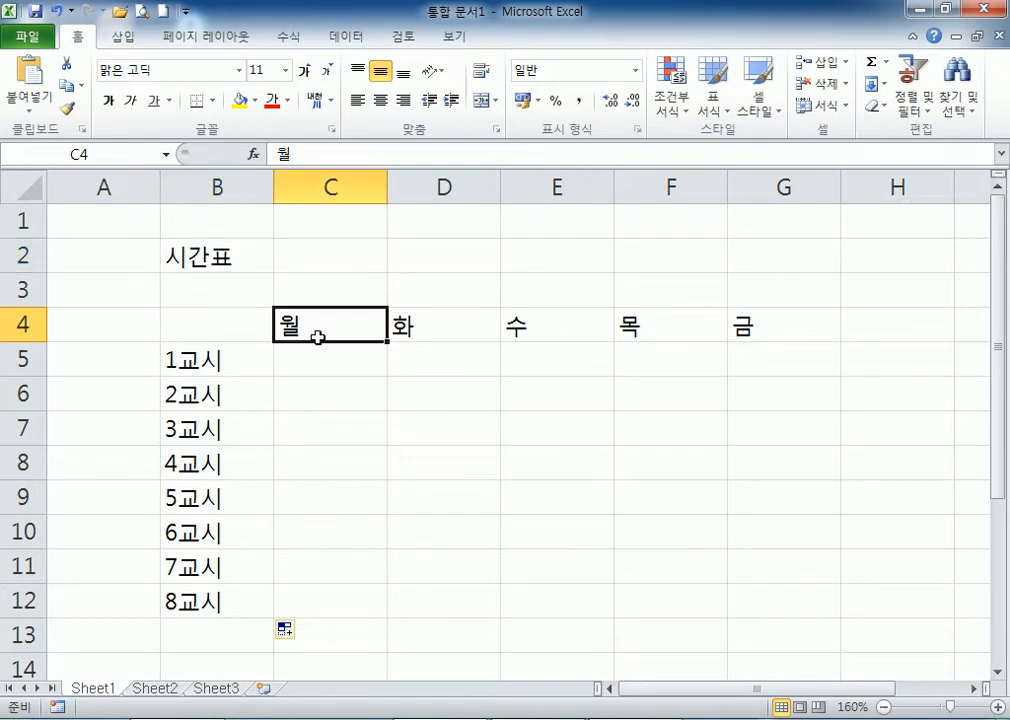
{"action": "key", "text": "Return"}
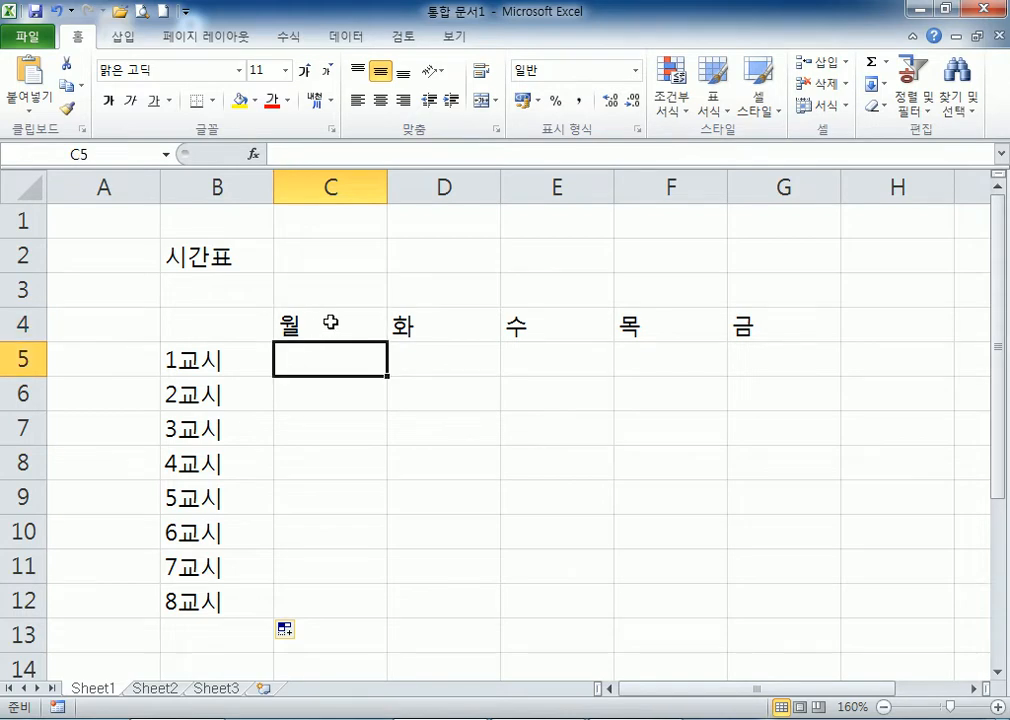
{"action": "left_click", "coordinate": [330, 322]}
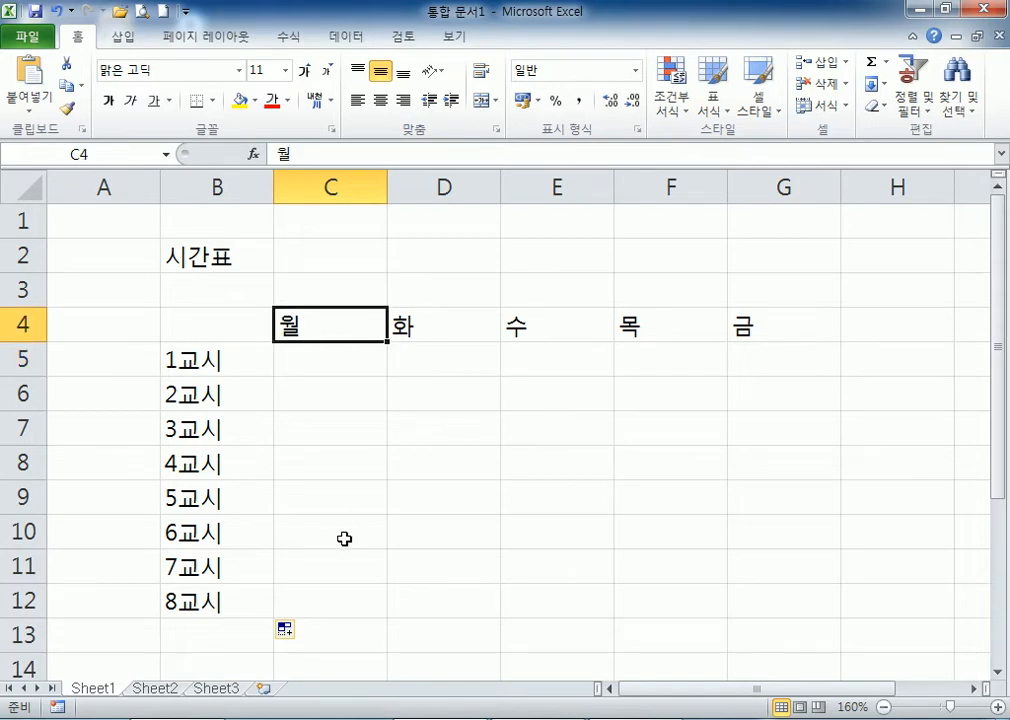
{"action": "key", "text": "Return"}
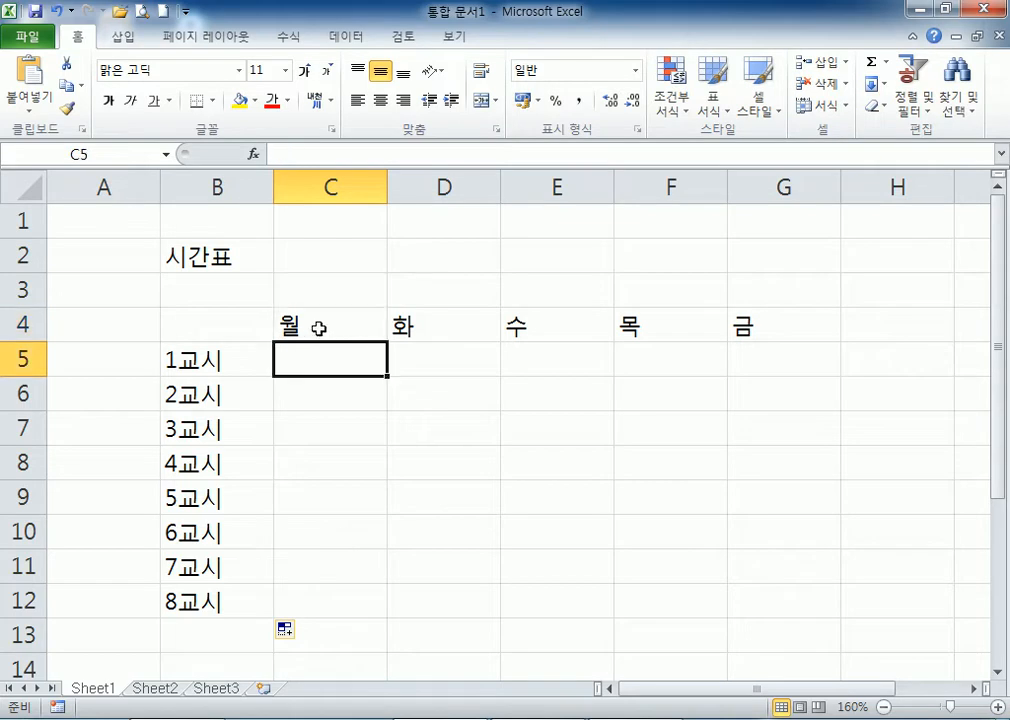
Clear the weekday labels in D4:G4 and autofill them again from "월" in C4 to "금" in G4.
{"action": "left_click", "coordinate": [321, 328]}
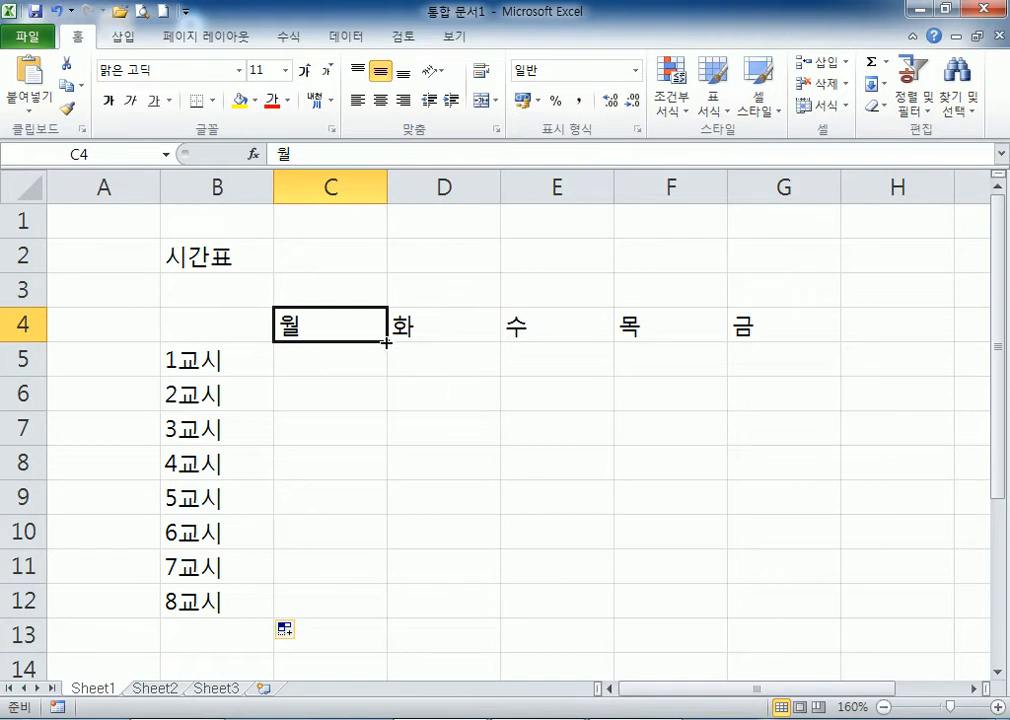
{"action": "left_click_drag", "start_coordinate": [386, 342], "coordinate": [386, 342]}
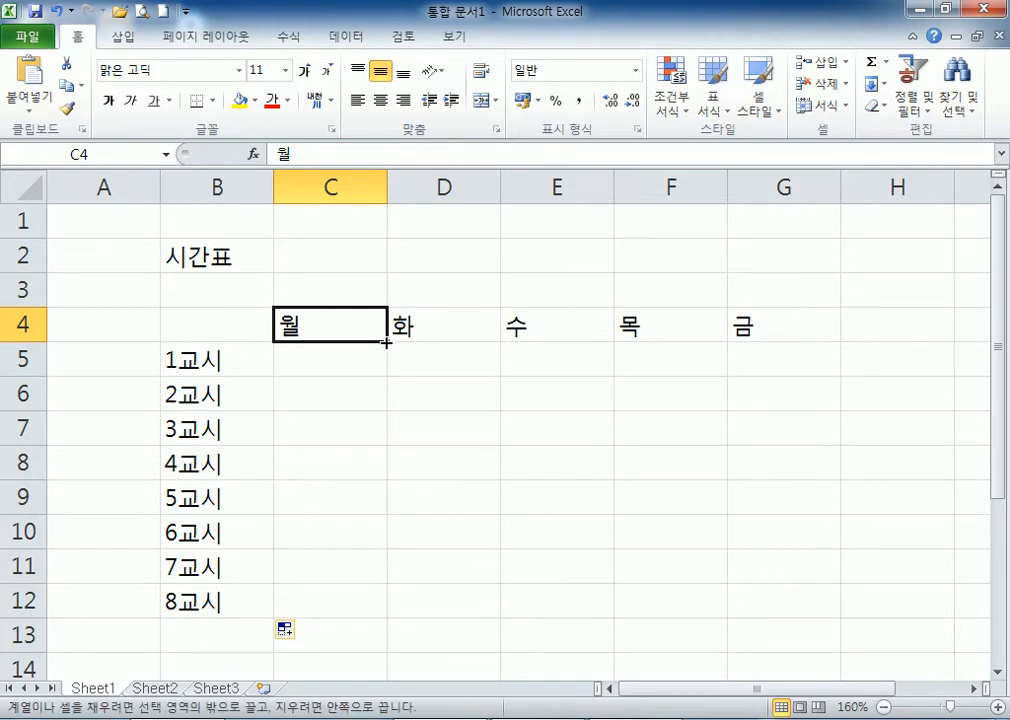
{"action": "left_click_drag", "start_coordinate": [386, 342], "coordinate": [773, 329]}
{"action": "key", "text": "Delete"}
{"action": "left_click", "coordinate": [340, 322]}
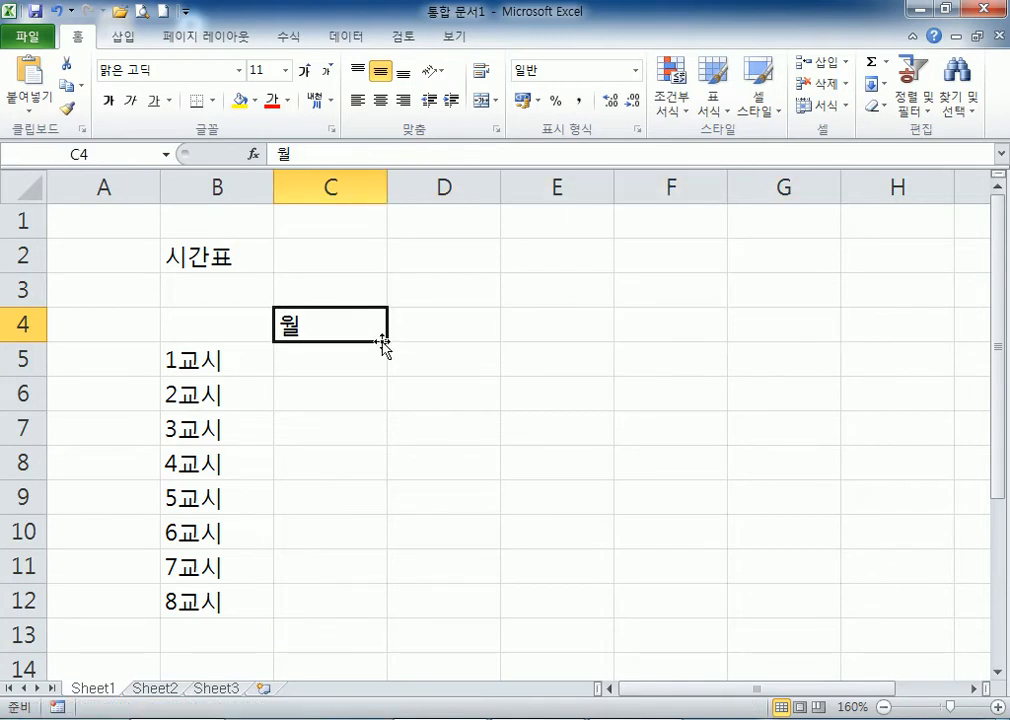
{"action": "left_click_drag", "start_coordinate": [386, 342], "coordinate": [785, 340]}
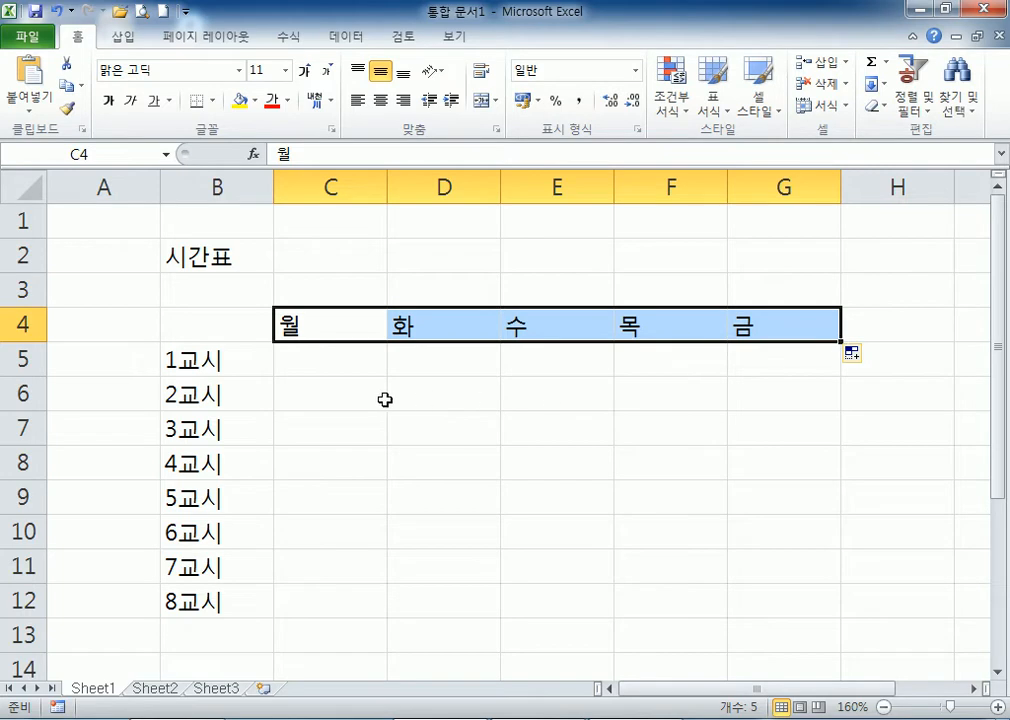
Clear the period labels in B6:B12 and autofill them again from "1교시" in B5 down to "8교시" in B12.
{"action": "left_click", "coordinate": [198, 356]}
{"action": "scroll", "coordinate": [255, 379], "scroll_direction": "down", "scroll_amount": 1}
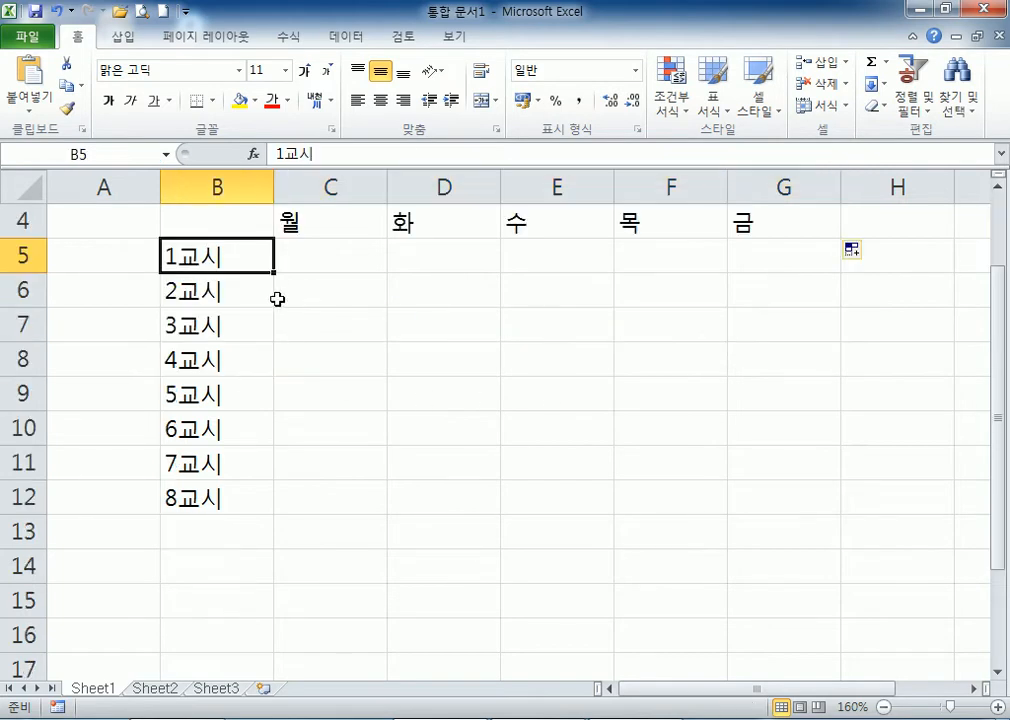
{"action": "left_click_drag", "start_coordinate": [275, 271], "coordinate": [252, 490]}
{"action": "key", "text": "Delete"}
{"action": "left_click", "coordinate": [266, 252]}
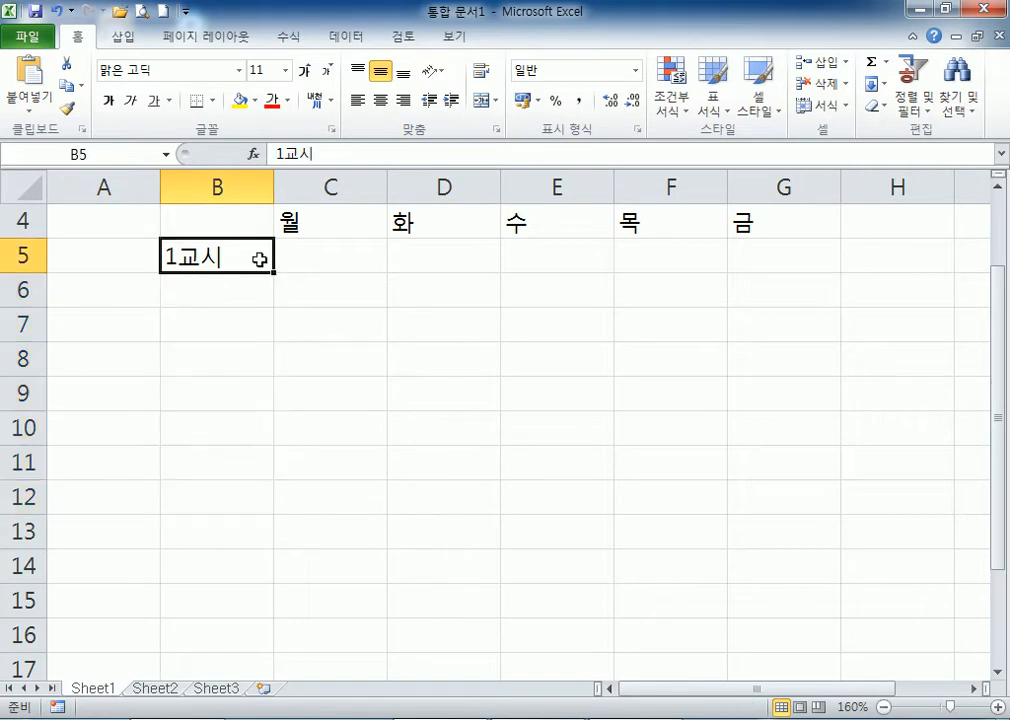
{"action": "left_click_drag", "start_coordinate": [273, 272], "coordinate": [267, 506]}
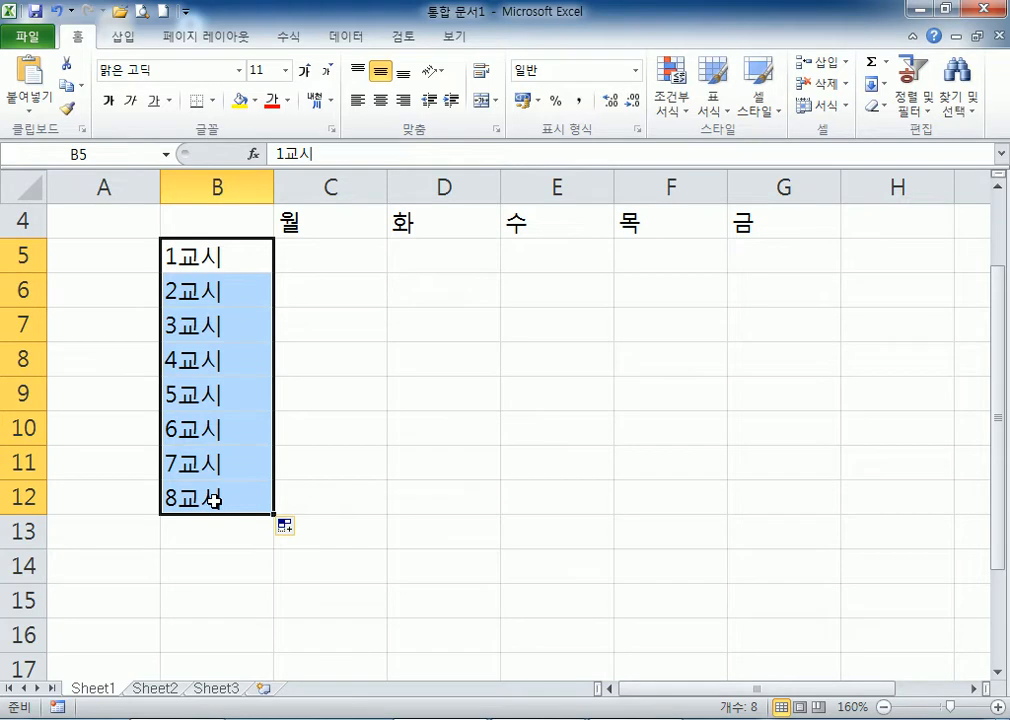
Enter "월요일" in C4 and autofill the full weekday names across to "금요일" in G4.
{"action": "scroll", "coordinate": [240, 440], "scroll_direction": "up", "scroll_amount": 1}
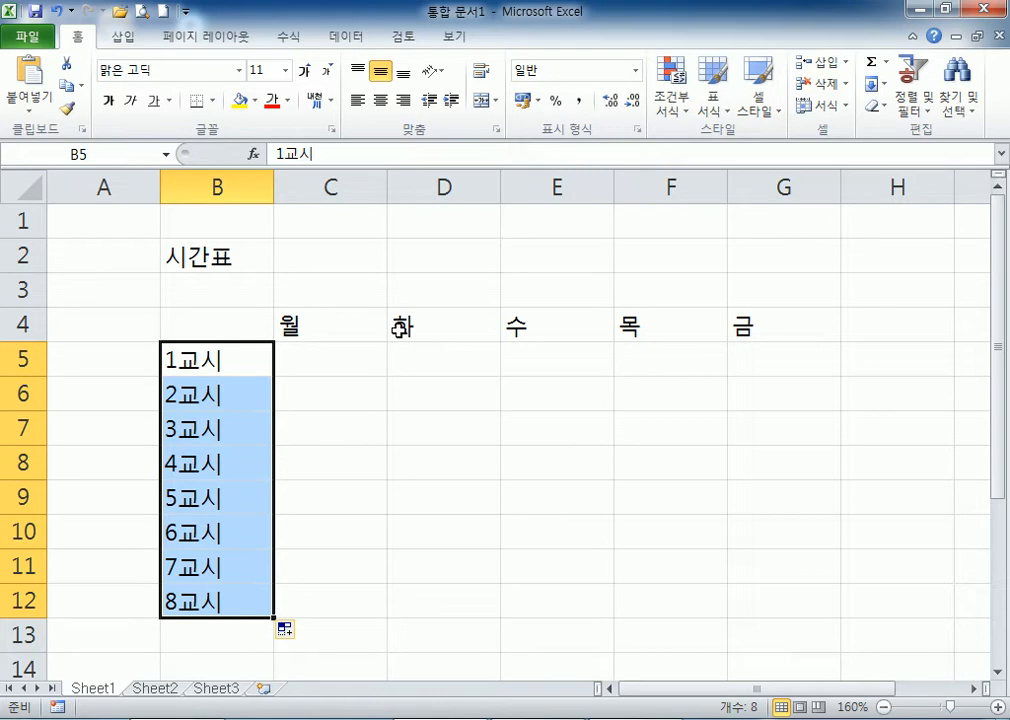
{"action": "left_click_drag", "start_coordinate": [331, 331], "coordinate": [742, 327]}
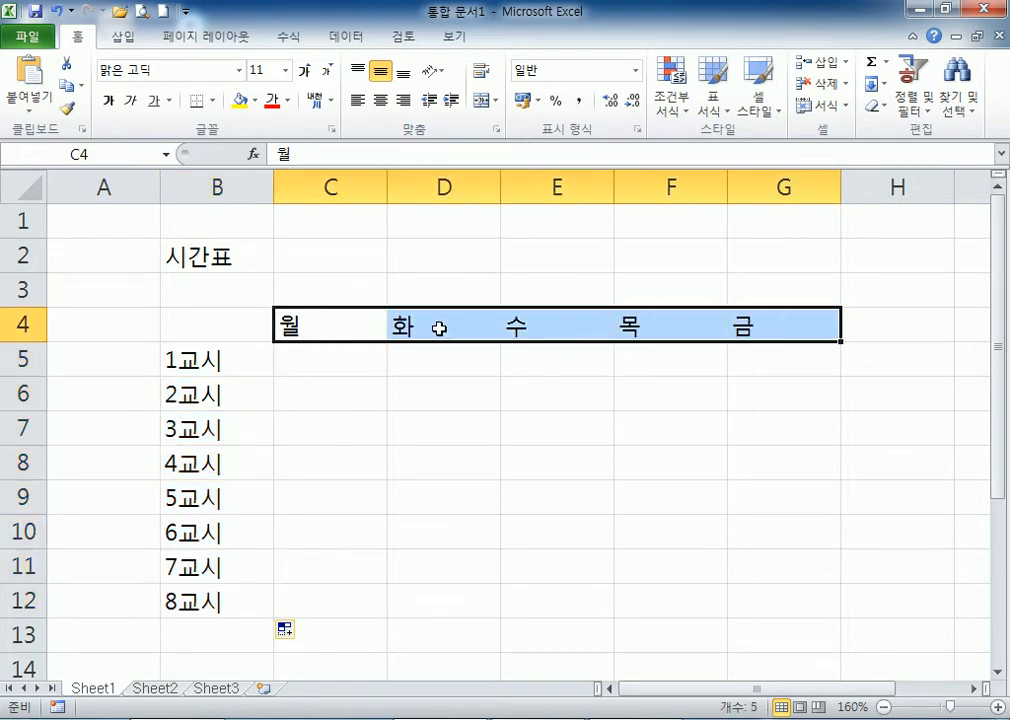
{"action": "left_click", "coordinate": [338, 328]}
{"action": "type", "text": "월요이"}
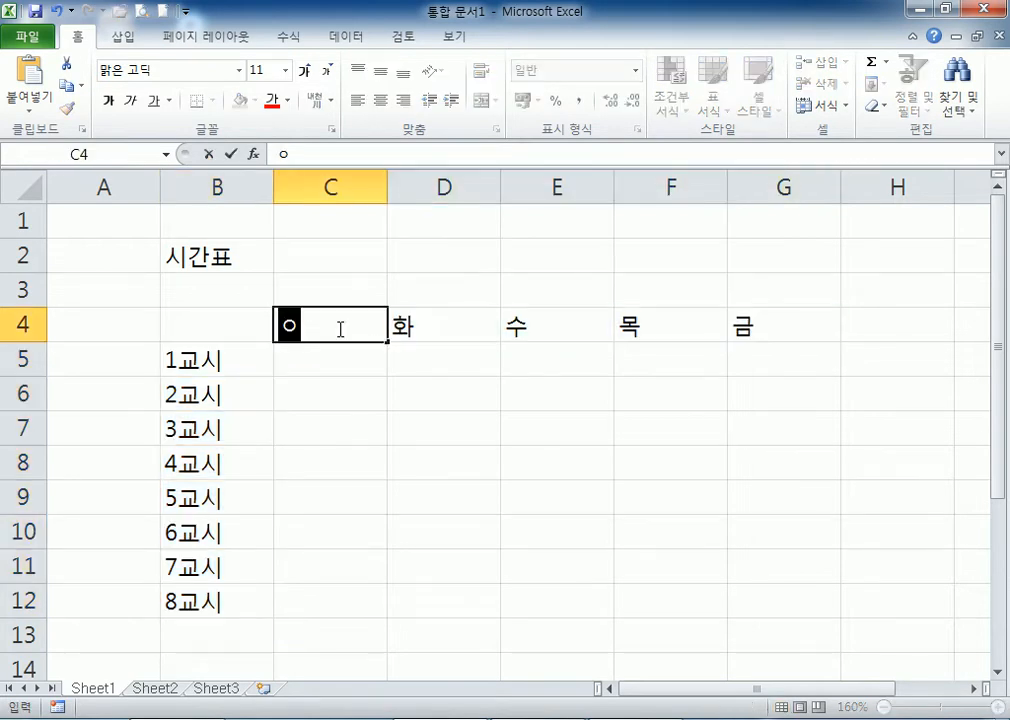
{"action": "type", "text": "ㄹ"}
{"action": "key", "text": "Return"}
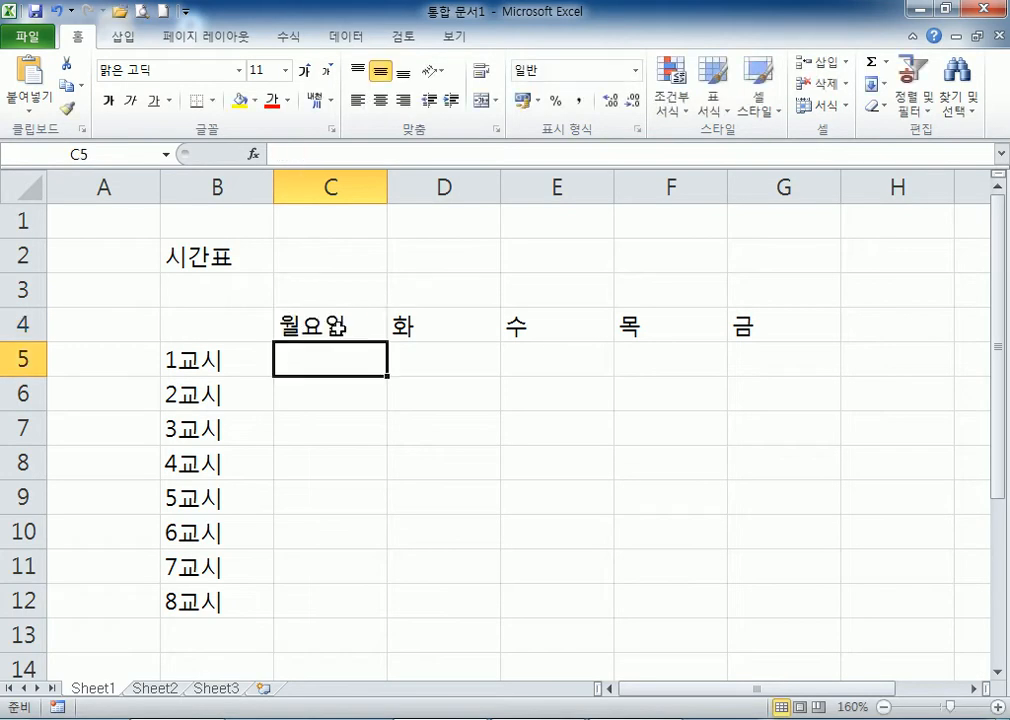
{"action": "left_click", "coordinate": [335, 326]}
{"action": "left_click_drag", "start_coordinate": [386, 341], "coordinate": [800, 343]}
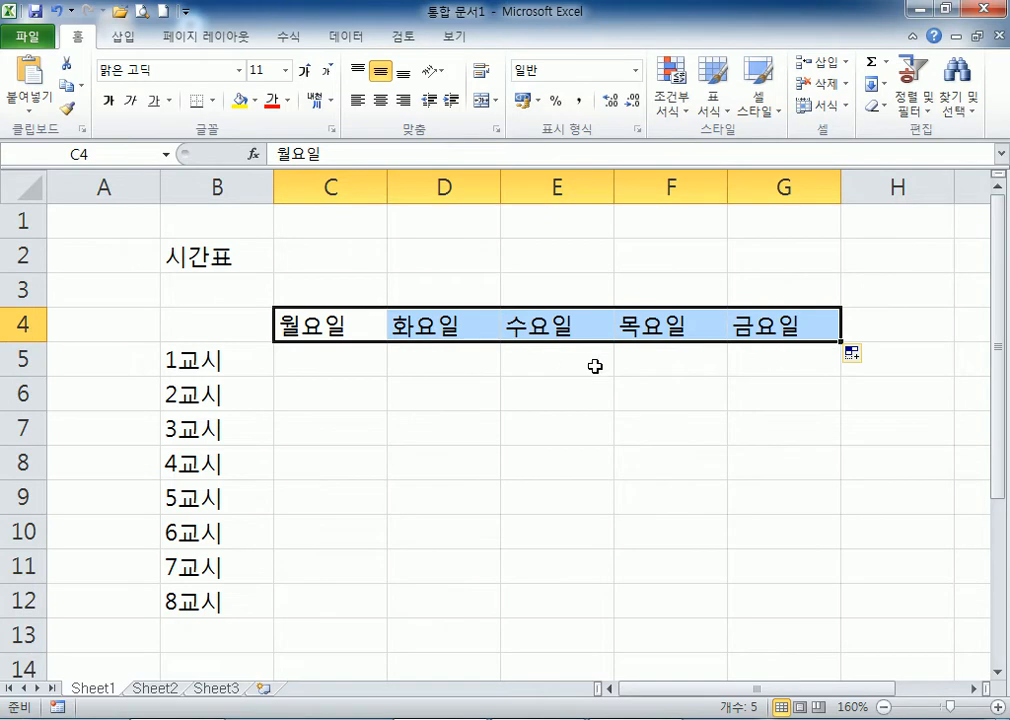
Replace the full weekday names in C4:G4 with the short labels "월" to "금".
{"action": "left_click", "coordinate": [293, 322]}
{"action": "double_click", "coordinate": [301, 325]}
{"action": "left_click_drag", "start_coordinate": [301, 325], "coordinate": [778, 354]}
{"action": "key", "text": "Delete"}
{"action": "left_click", "coordinate": [338, 352]}
{"action": "left_click", "coordinate": [332, 331]}
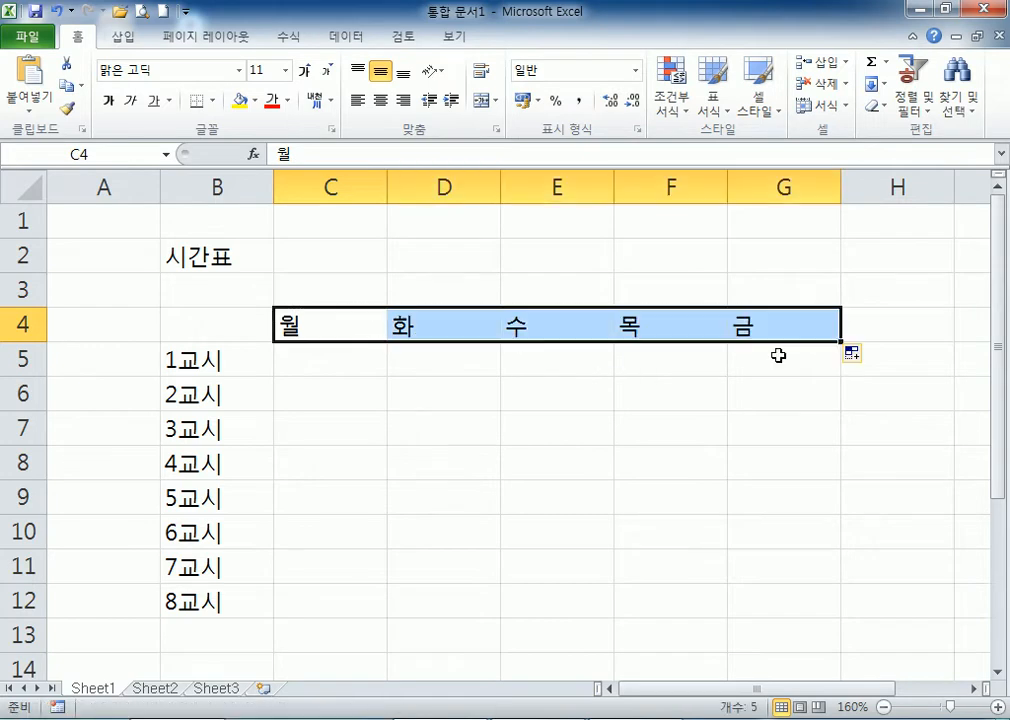
Enter "Mon" in C4 and autofill the abbreviated English weekdays across to "Fri" in G4.
{"action": "left_click", "coordinate": [334, 322]}
{"action": "type", "text": "MOn"}
{"action": "key", "text": "BackSpace"}
{"action": "key", "text": "BackSpace"}
{"action": "type", "text": "on"}
{"action": "key", "text": "Return"}
{"action": "left_click", "coordinate": [330, 333]}
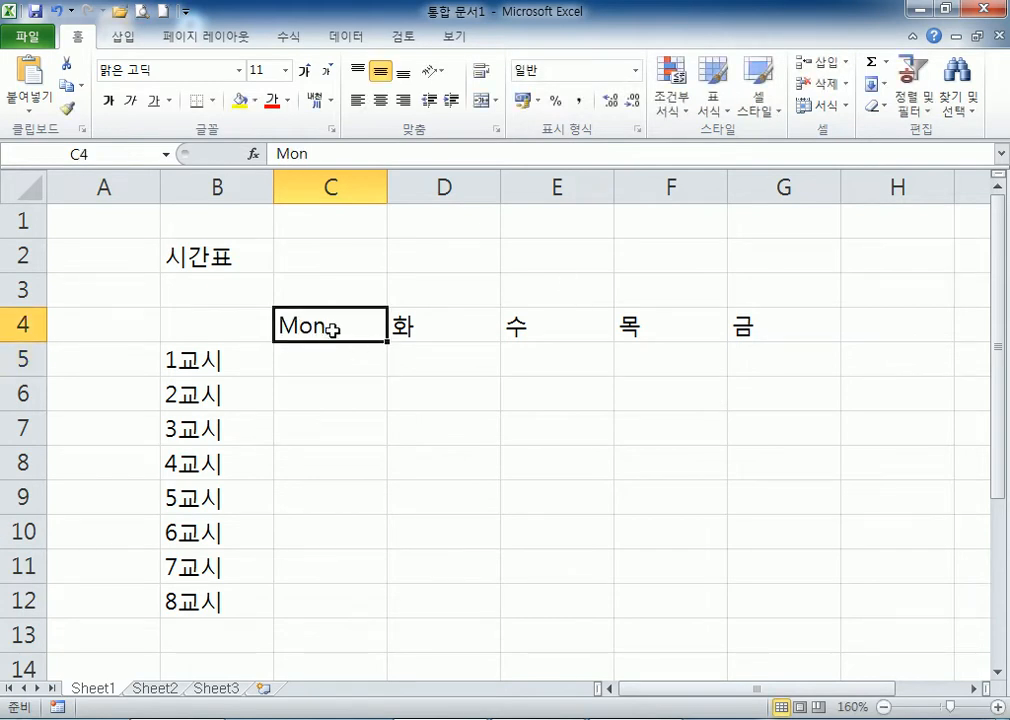
{"action": "left_click_drag", "start_coordinate": [388, 340], "coordinate": [826, 343]}
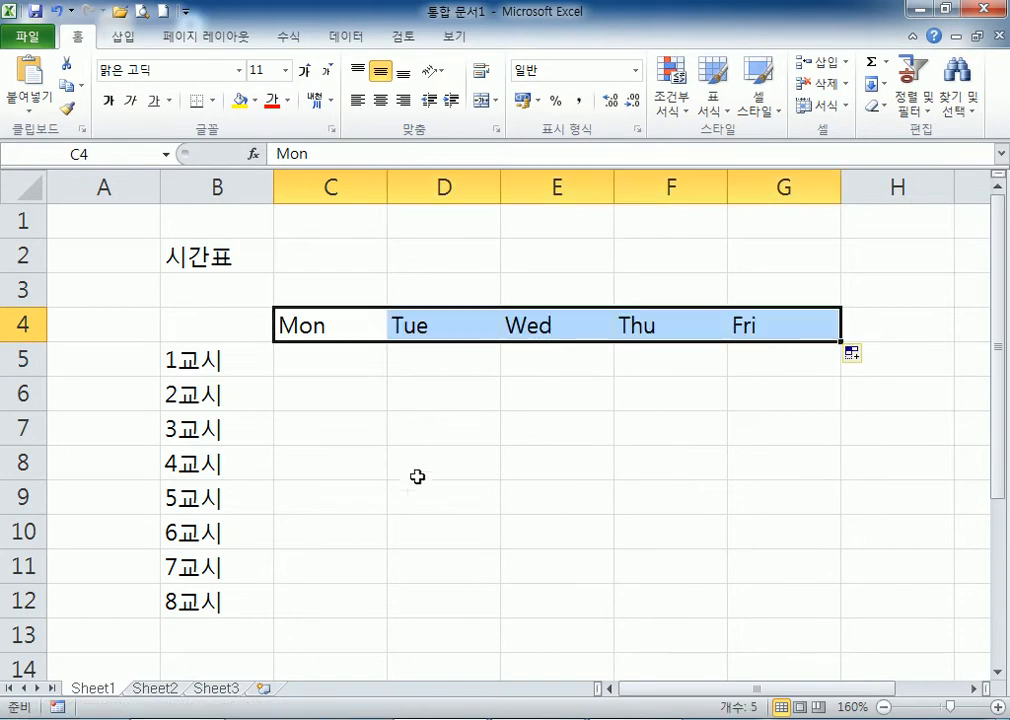
Enter "monday" in C4 and autofill the full English weekday names across to "Friday" in G4.
{"action": "left_click", "coordinate": [322, 329]}
{"action": "type", "text": "monday"}
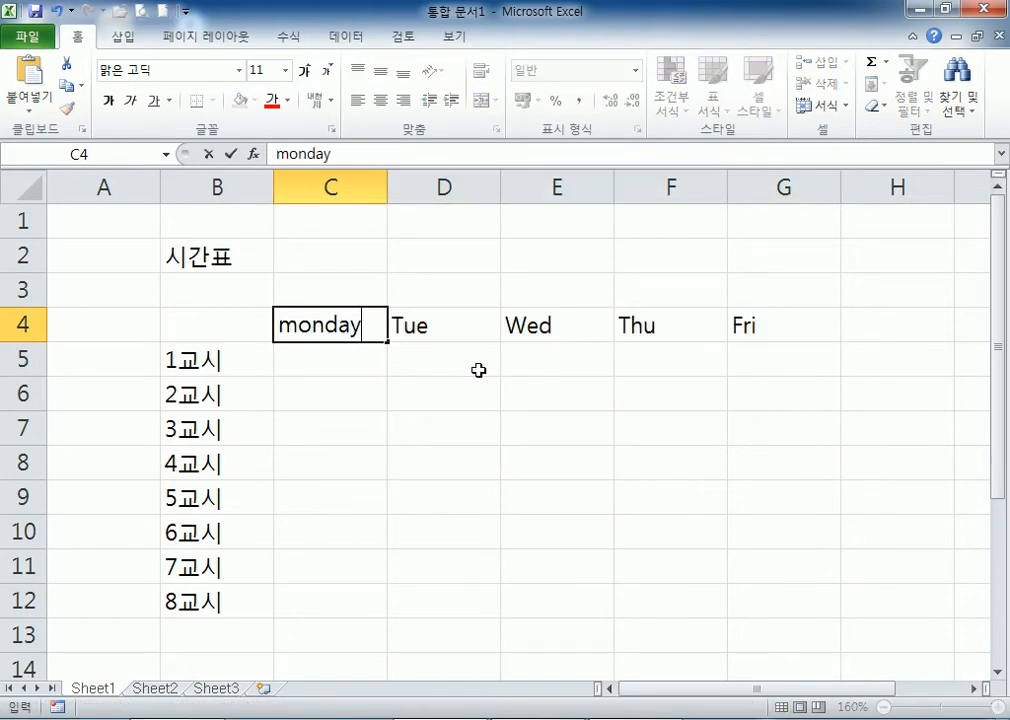
{"action": "key", "text": "Return"}
{"action": "left_click", "coordinate": [356, 327]}
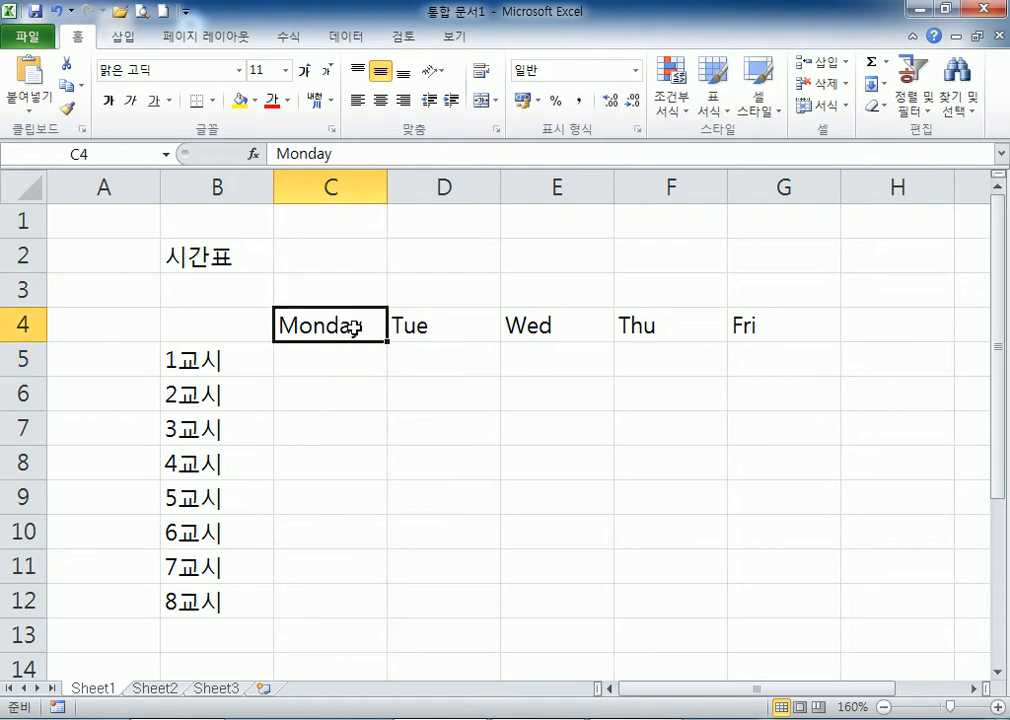
{"action": "left_click_drag", "start_coordinate": [466, 344], "coordinate": [808, 335]}
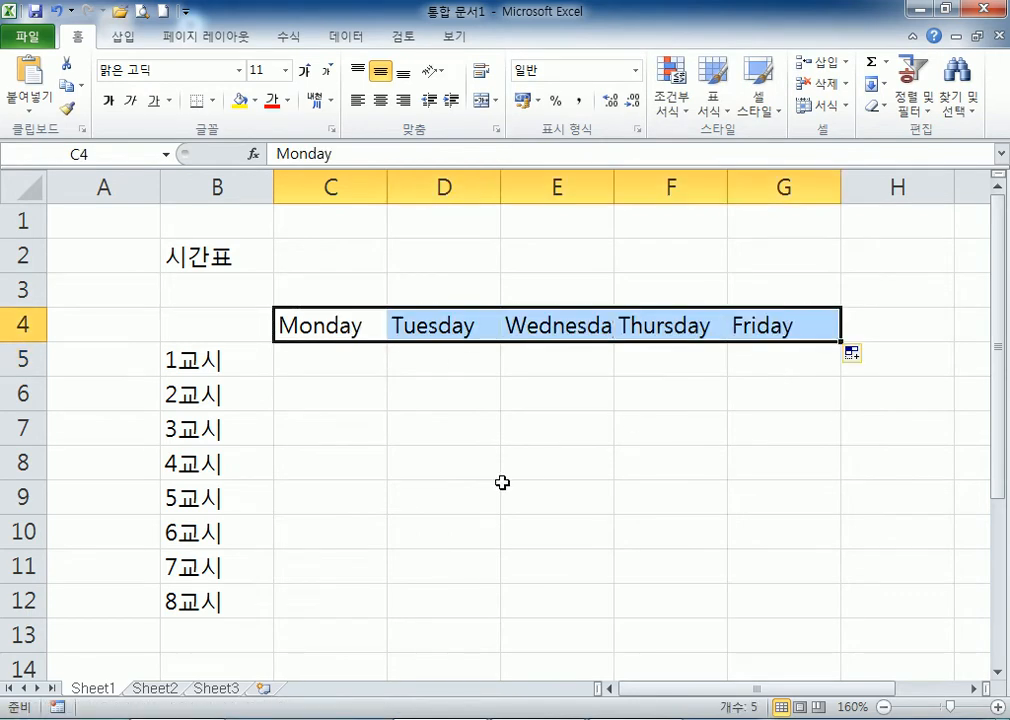
Enter "월" in C4 and autofill the short Korean weekday labels across to "금" in G4.
{"action": "left_click", "coordinate": [357, 324]}
{"action": "type", "text": "dnjf"}
{"action": "key", "text": "Return"}
{"action": "left_click", "coordinate": [361, 322]}
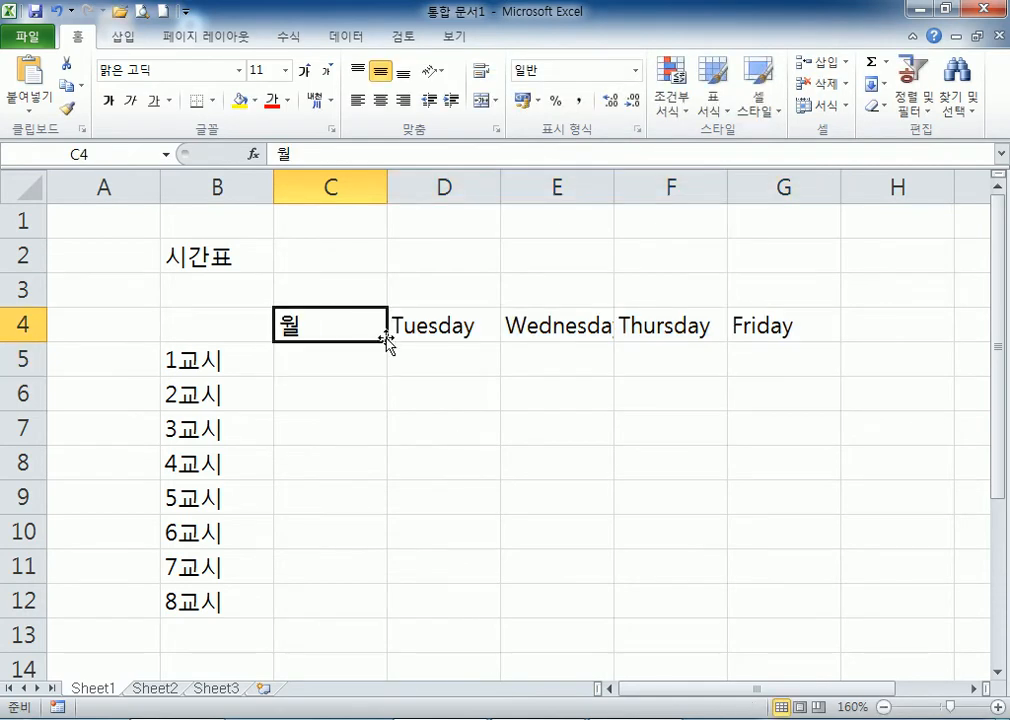
{"action": "left_click_drag", "start_coordinate": [387, 341], "coordinate": [820, 345]}
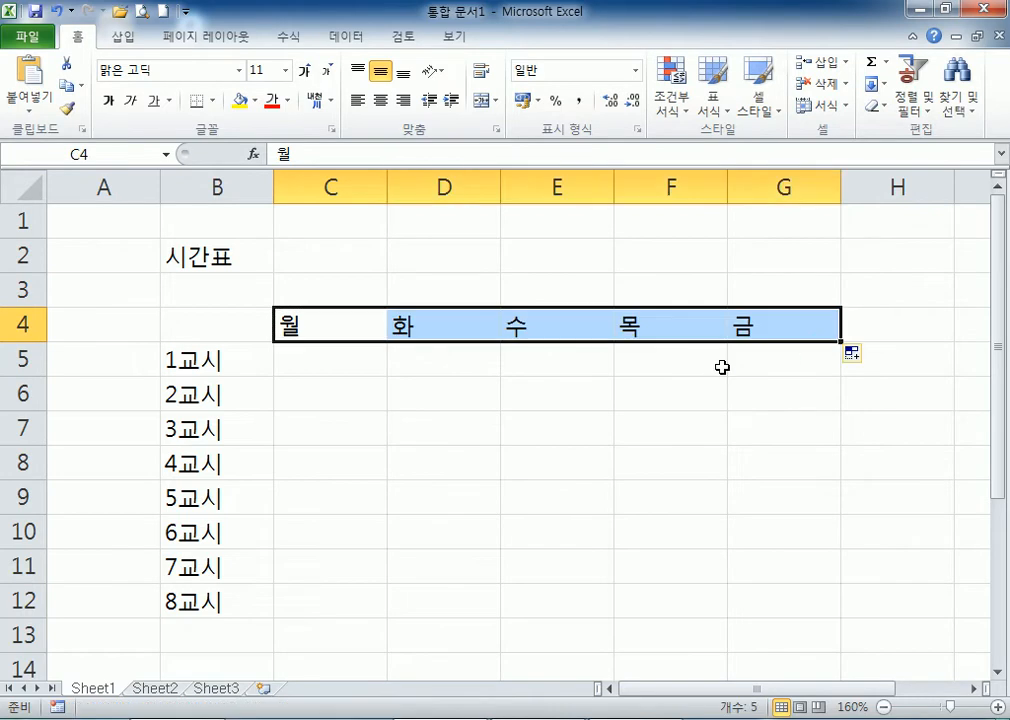
{"action": "left_click", "coordinate": [332, 320]}
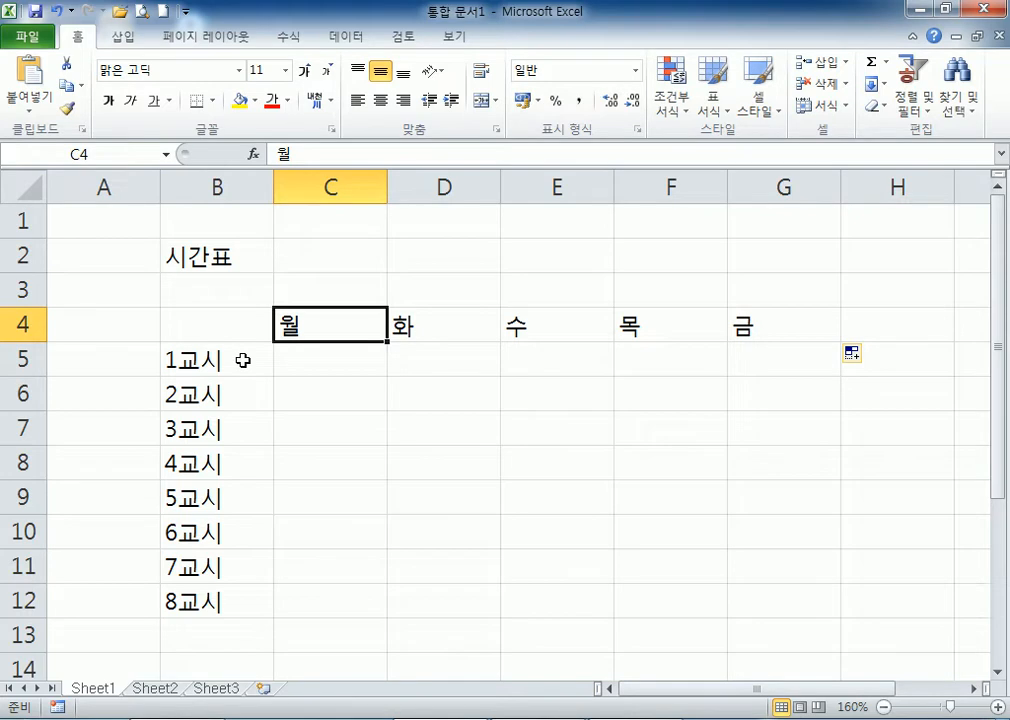
{"action": "left_click_drag", "start_coordinate": [311, 361], "coordinate": [760, 605]}
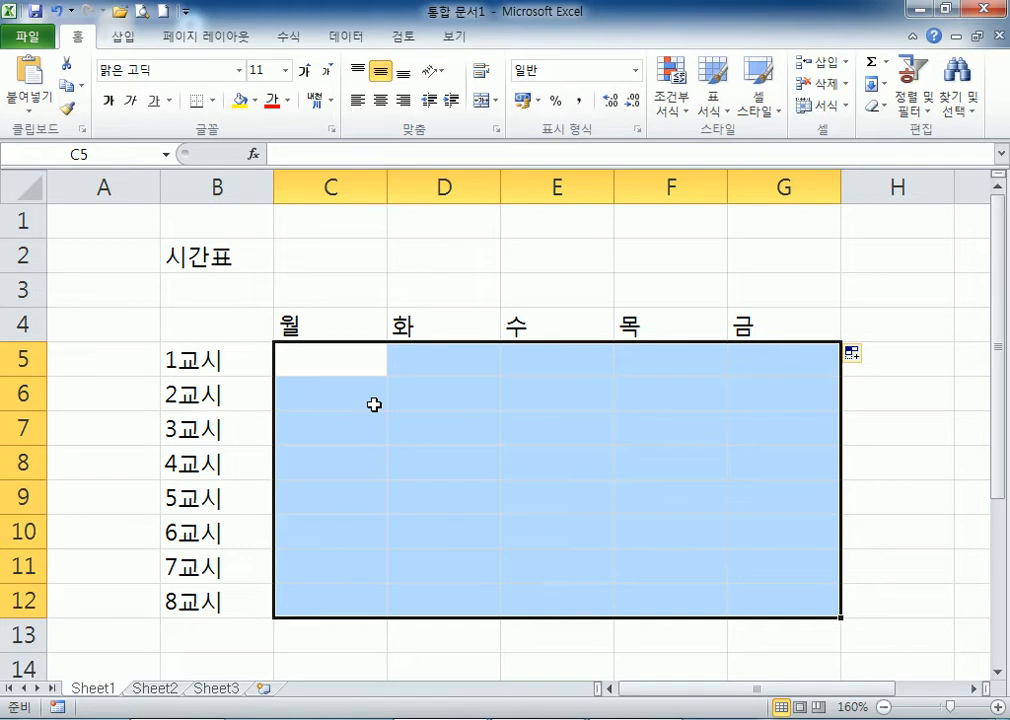
Zoom the sheet out to 130% and open the title "시간표" in B2 for editing at its start.
{"action": "left_click", "coordinate": [237, 258]}
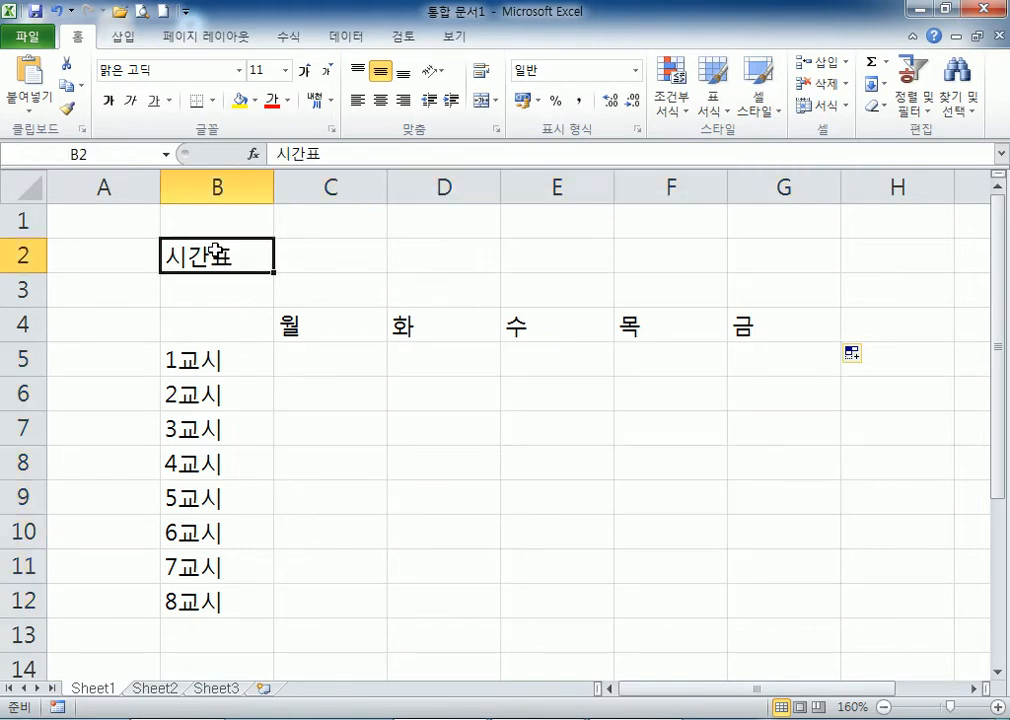
{"action": "scroll", "coordinate": [212, 338], "scroll_direction": "down", "scroll_amount": 2}
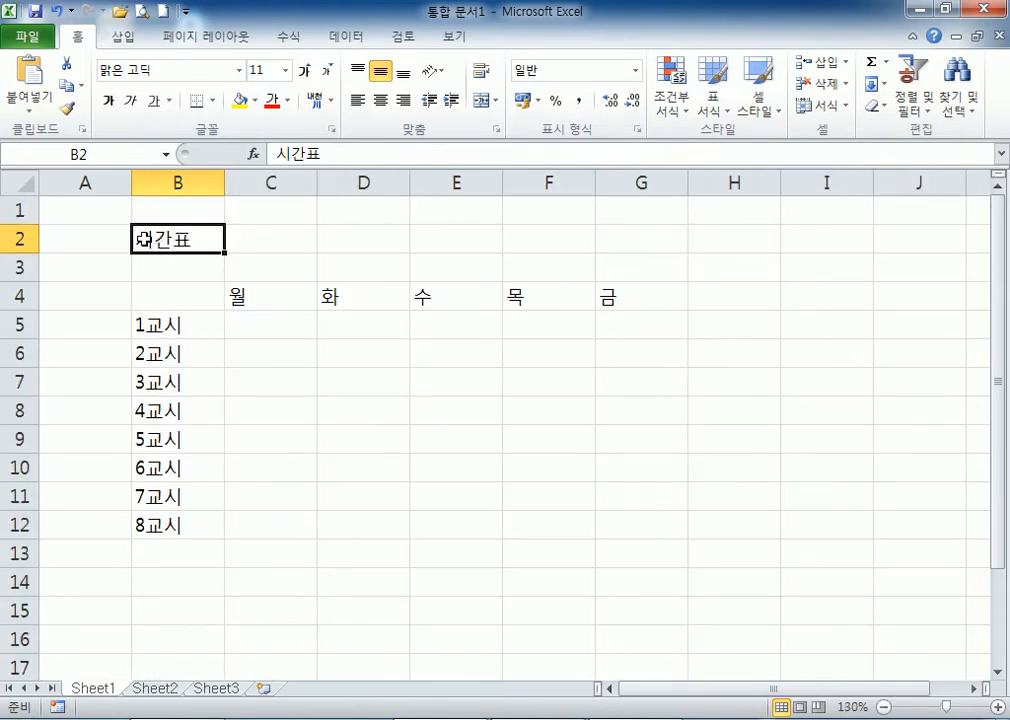
{"action": "left_click", "coordinate": [282, 152]}
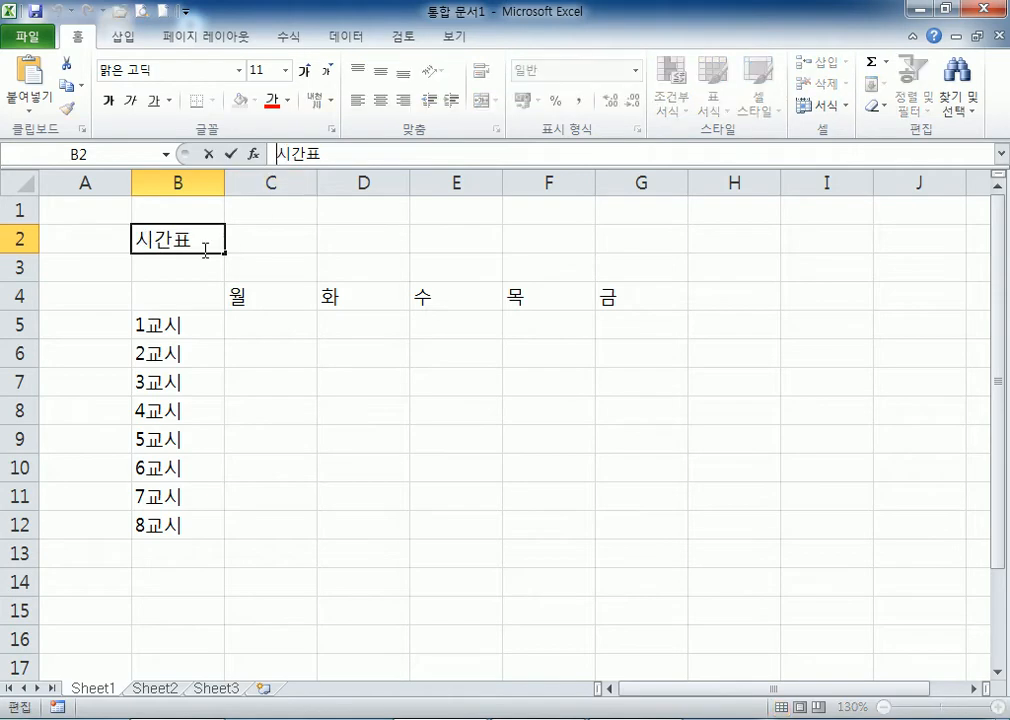
{"action": "left_click", "coordinate": [200, 239]}
{"action": "type", "text": "ㅁ"}
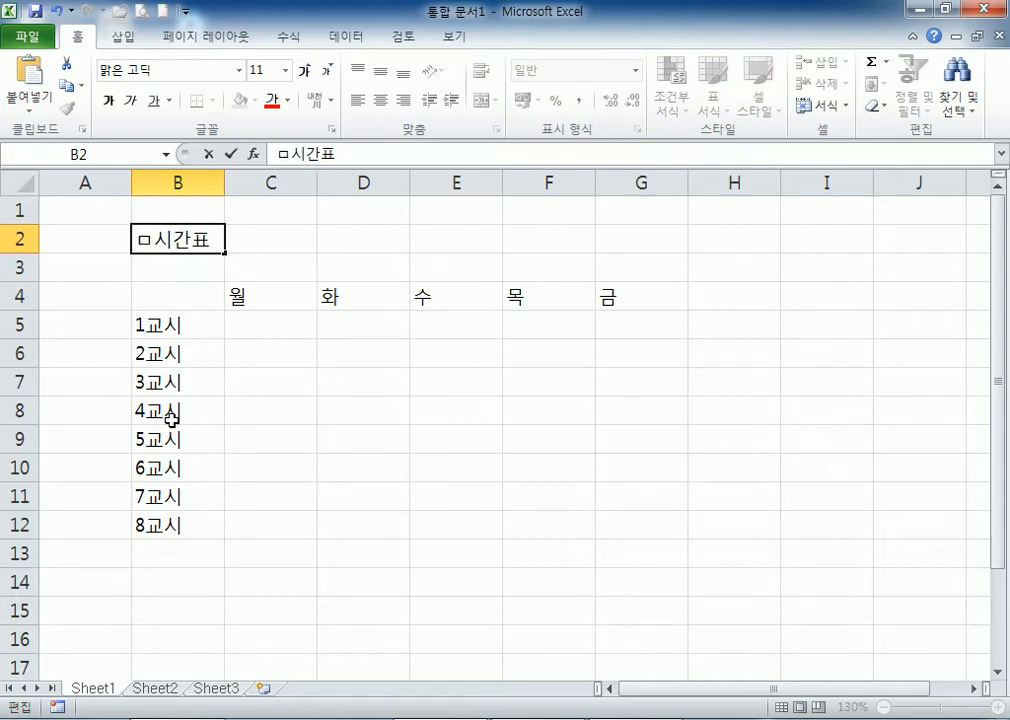
{"action": "key", "text": "Hangul_Hanja"}
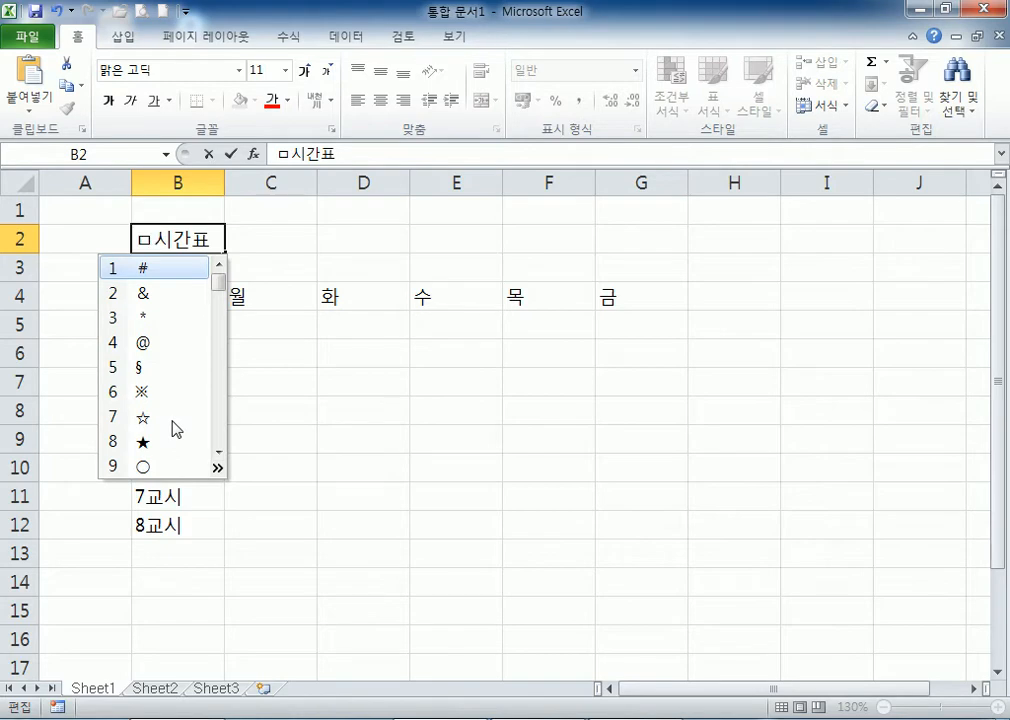
{"action": "key", "text": "Escape"}
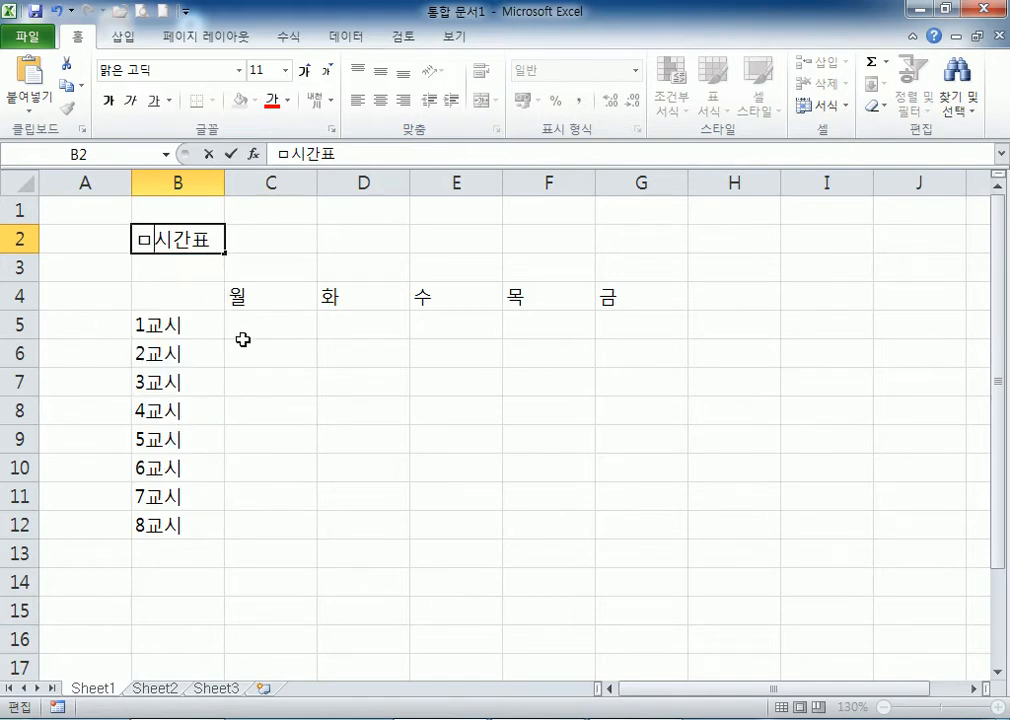
{"action": "key", "text": "BackSpace"}
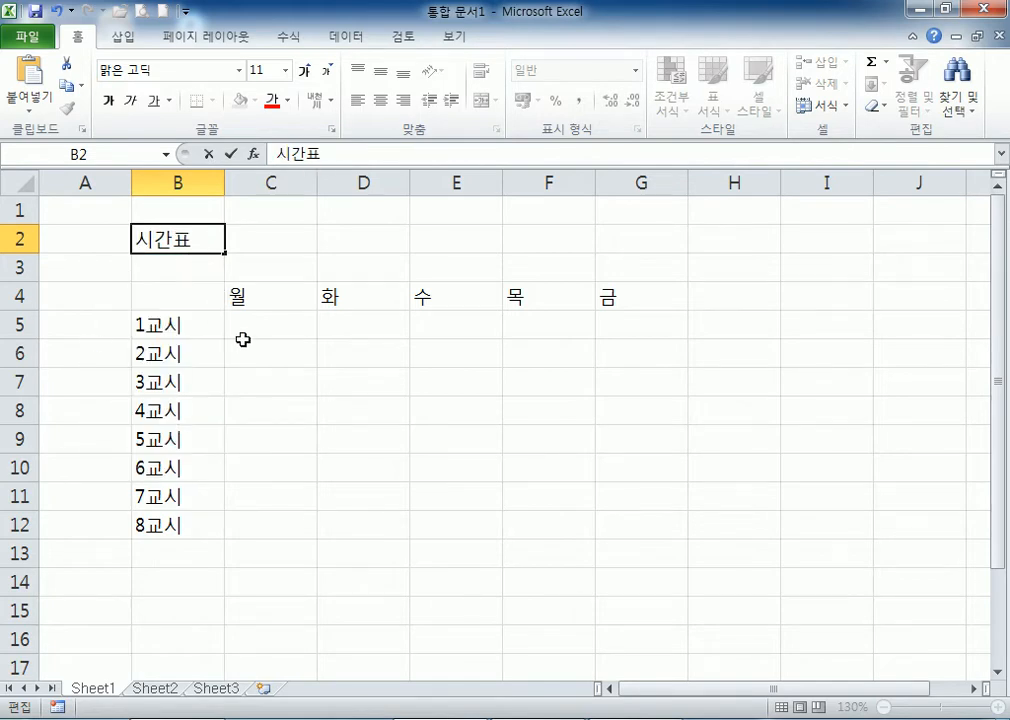
Insert the special symbol "◐" before "시간표" in B2 by converting "ㅁ" through the expanded symbol list.
{"action": "type", "text": "ㅁ"}
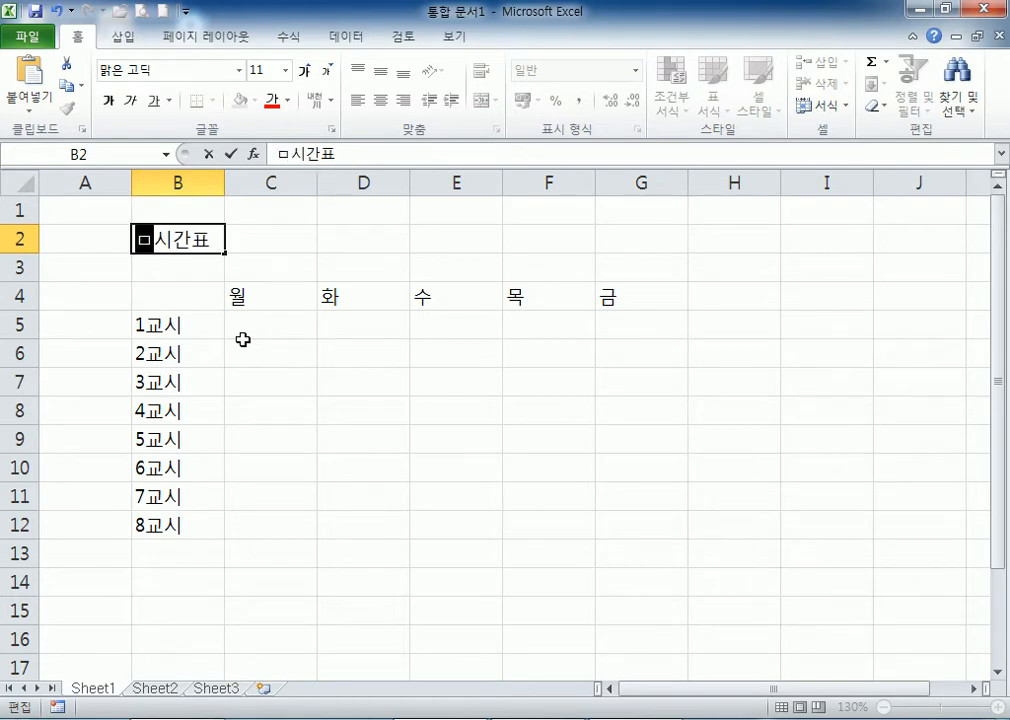
{"action": "key", "text": "Hangul_Hanja"}
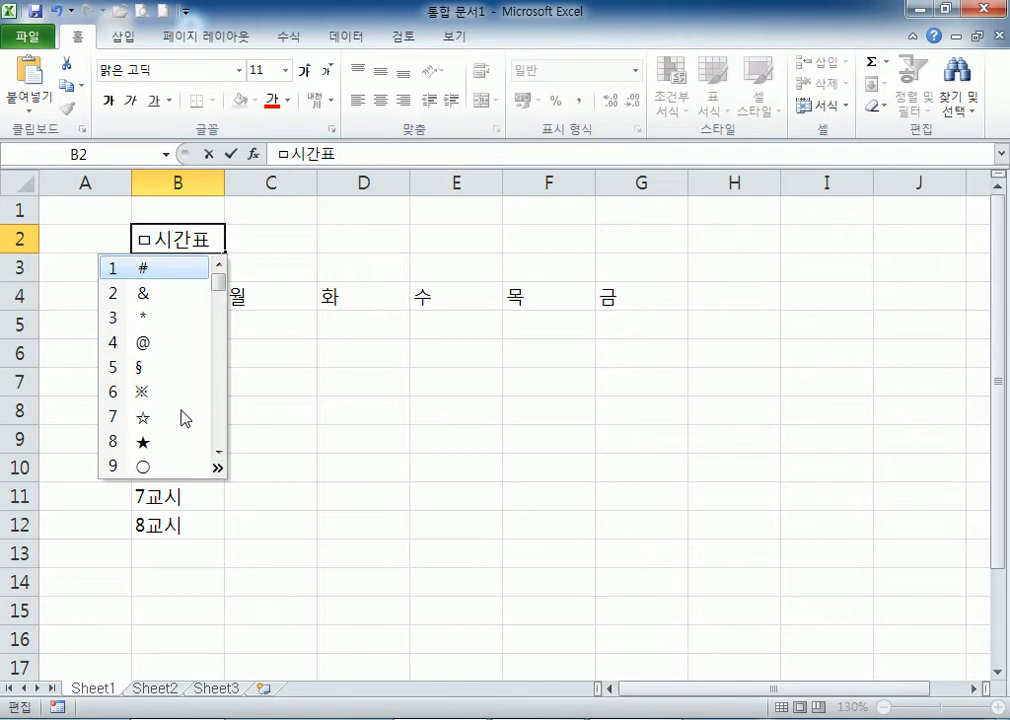
{"action": "mouse_move", "coordinate": [219, 289]}
{"action": "left_mouse_down"}
{"action": "mouse_move", "coordinate": [219, 352]}
{"action": "mouse_move", "coordinate": [230, 343]}
{"action": "mouse_move", "coordinate": [219, 276]}
{"action": "left_mouse_up"}
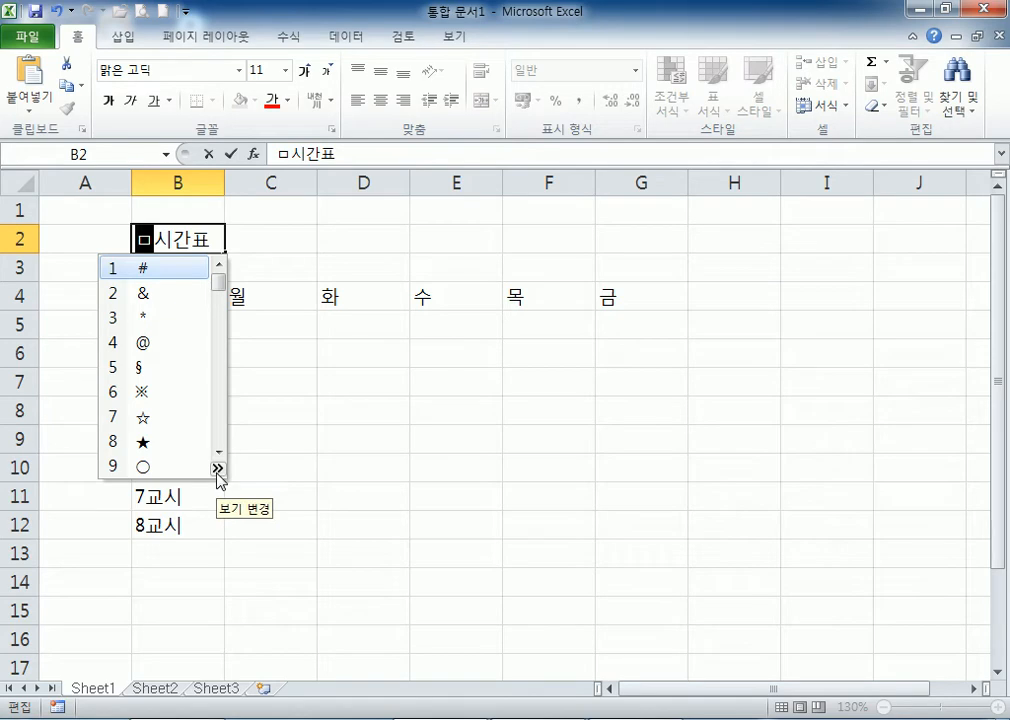
{"action": "left_click", "coordinate": [218, 469]}
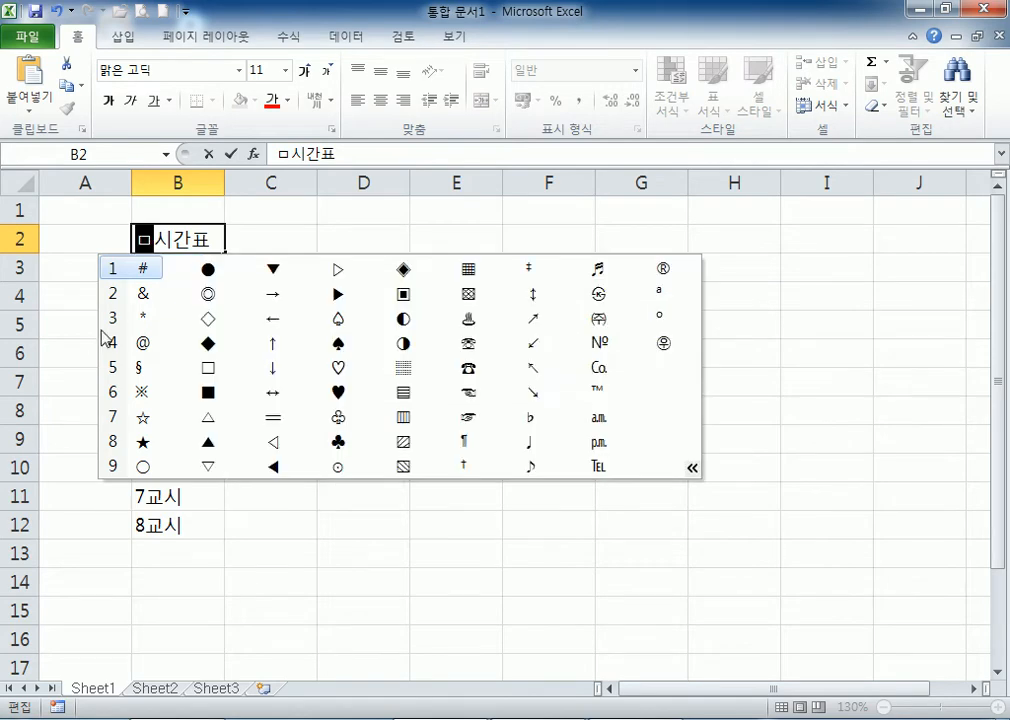
{"action": "left_click", "coordinate": [690, 469]}
{"action": "mouse_move", "coordinate": [222, 290]}
{"action": "left_mouse_down"}
{"action": "mouse_move", "coordinate": [226, 441]}
{"action": "mouse_move", "coordinate": [221, 290]}
{"action": "left_mouse_up"}
{"action": "left_click", "coordinate": [218, 469]}
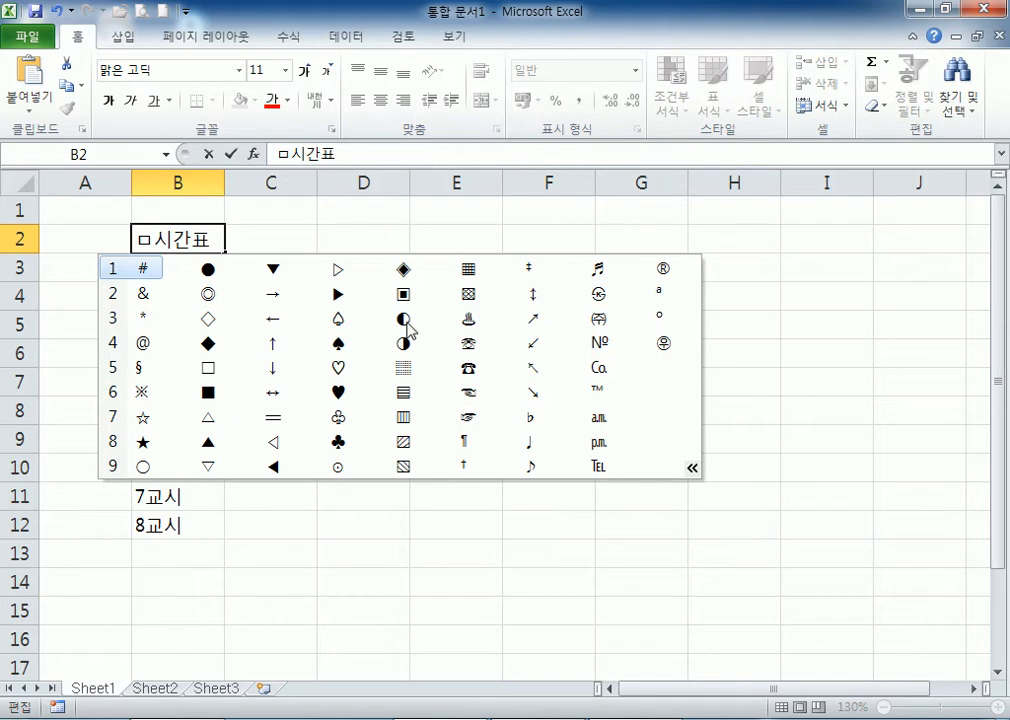
{"action": "left_click", "coordinate": [407, 324]}
Append the matching symbol "◑" after "시간표" in B2 by converting "ㅁ" through the expanded symbol list.
{"action": "left_click", "coordinate": [210, 239]}
{"action": "type", "text": "ㅁ"}
{"action": "key", "text": "Hangul_Hanja"}
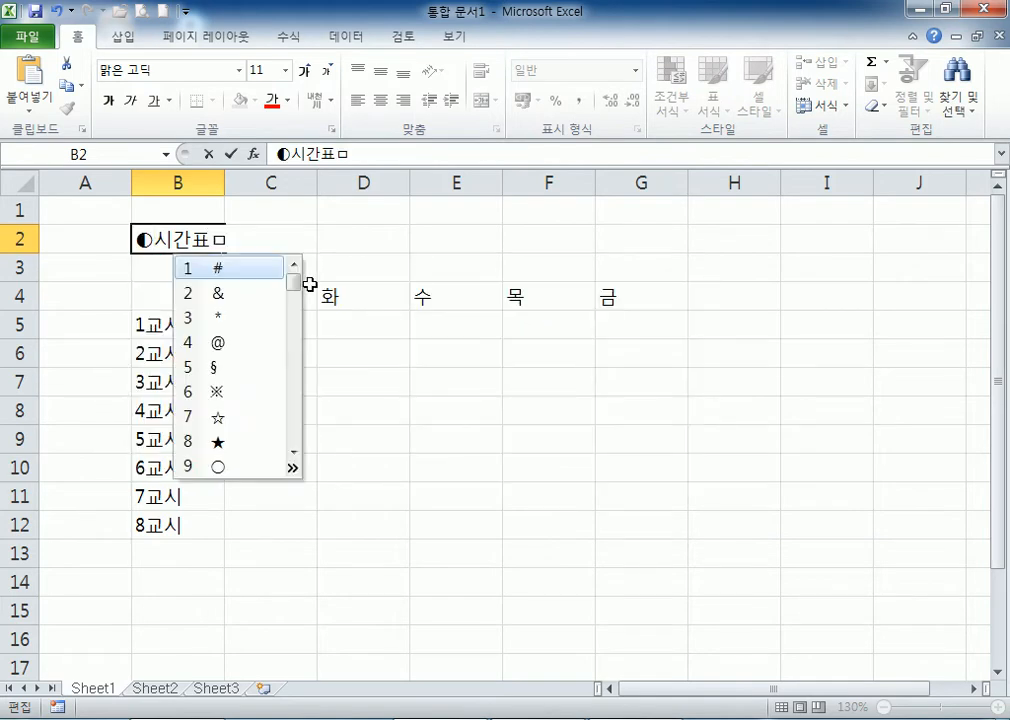
{"action": "key", "text": "Tab"}
{"action": "left_click", "coordinate": [482, 347]}
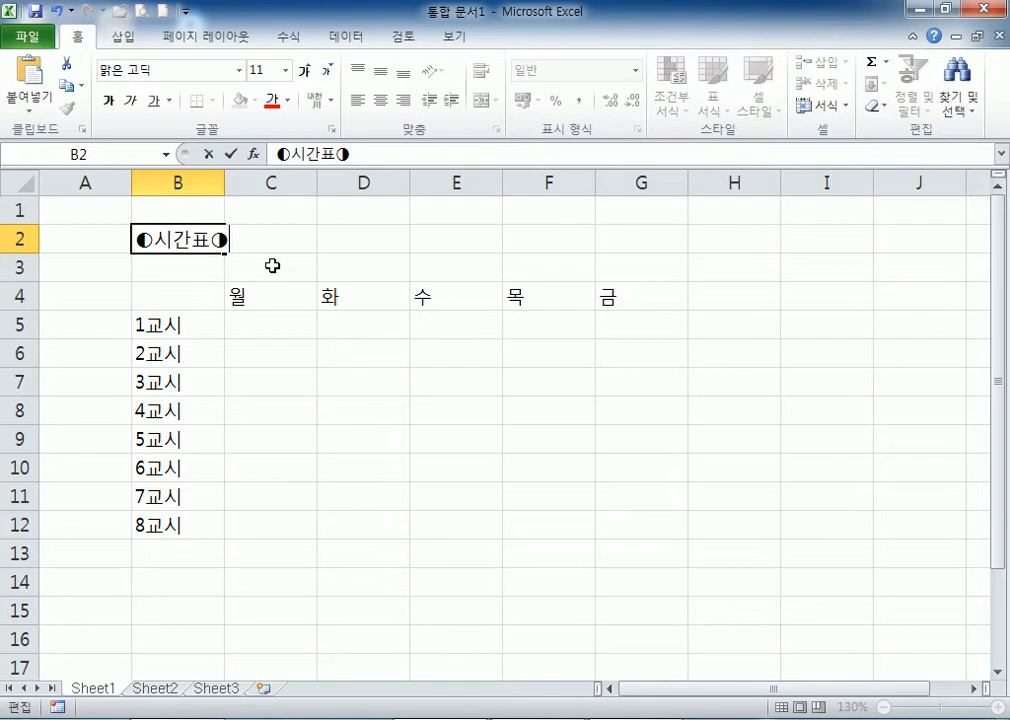
Append "ㅁ" to the title in B2 and bring up its special symbol list, closing it without inserting a symbol.
{"action": "type", "text": "ㅁ"}
{"action": "key", "text": "Hangul_Hanja"}
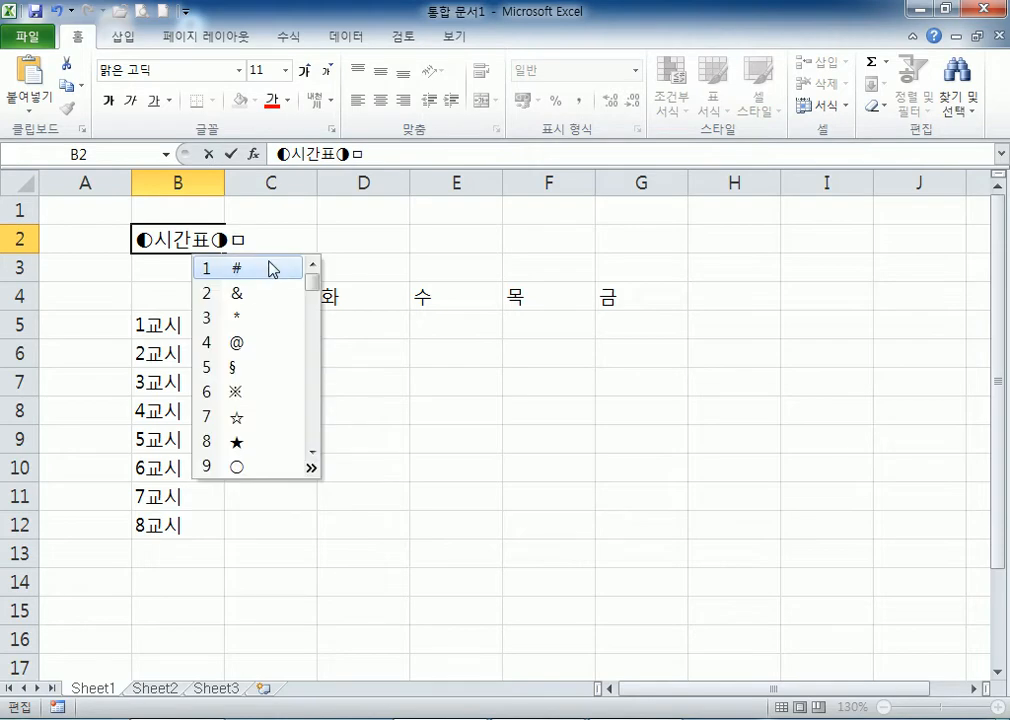
{"action": "key", "text": "Escape"}
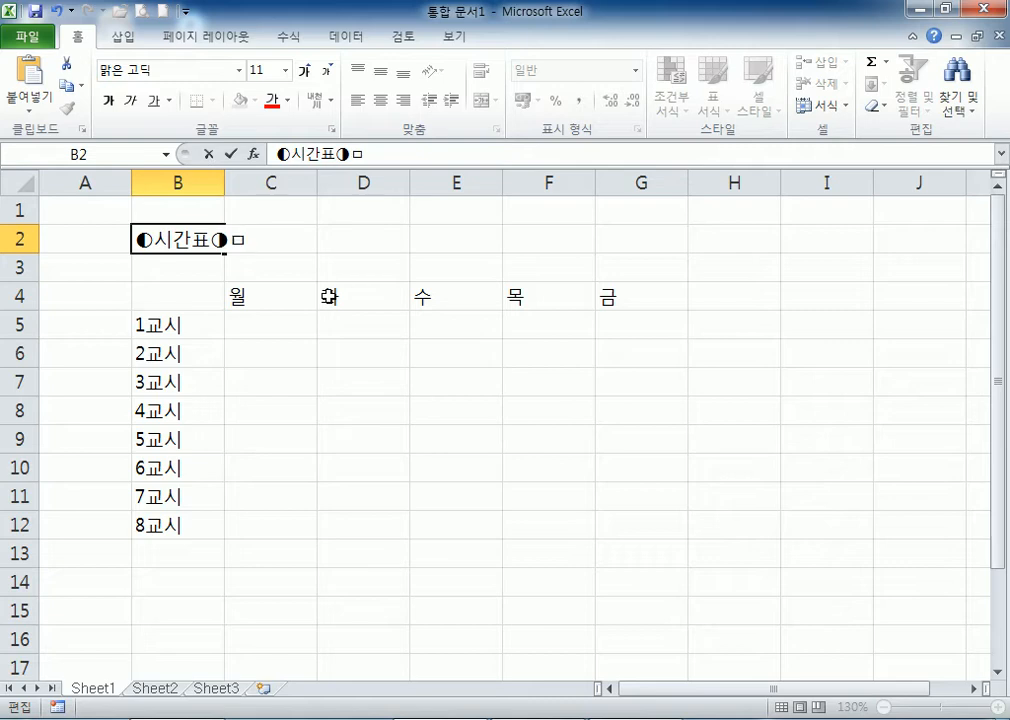
{"action": "key", "text": "Hangul_Hanja"}
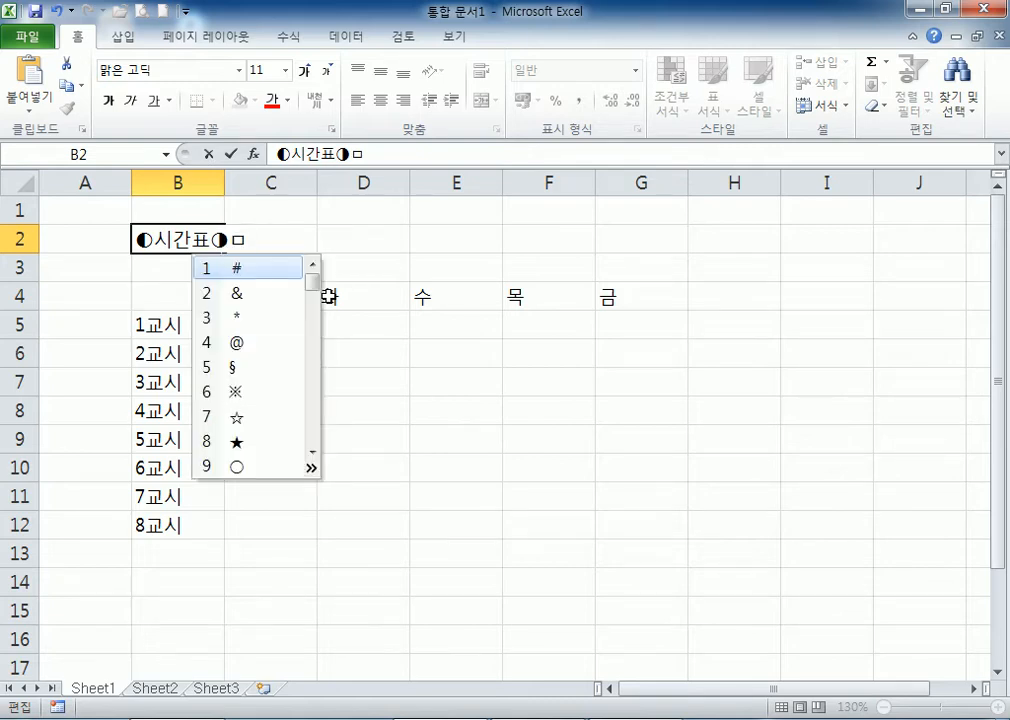
{"action": "key", "text": "Escape"}
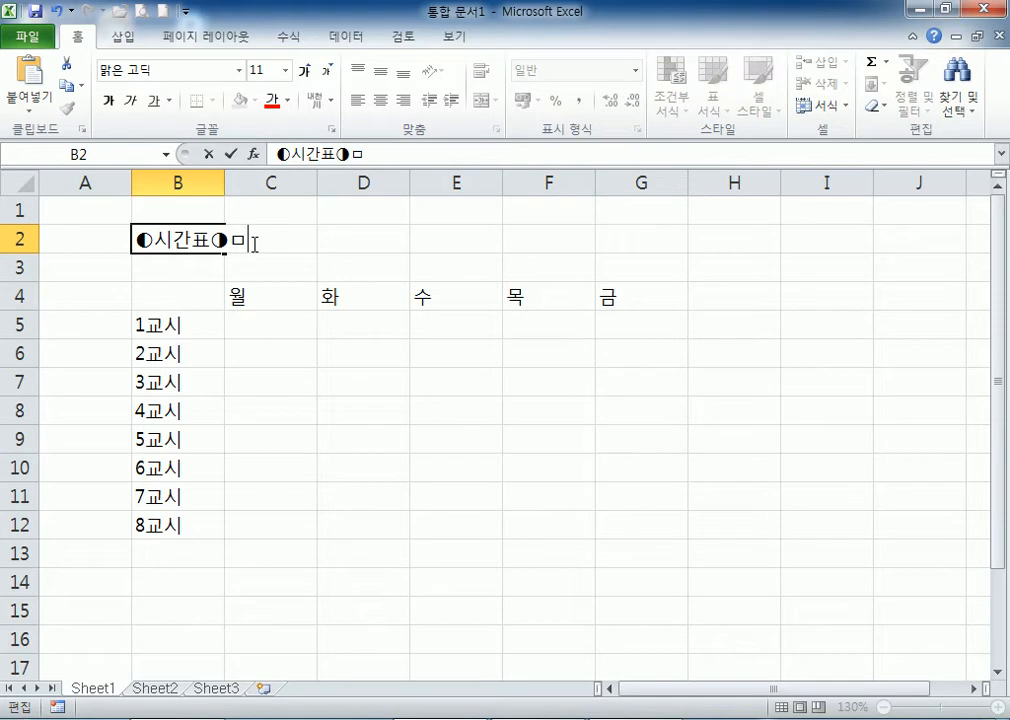
Extend the trailing "ㅁ" in B2 to "마" and bring up its Hanja candidates.
{"action": "type", "text": "ㅏ"}
{"action": "key", "text": "Hangul_Hanja"}
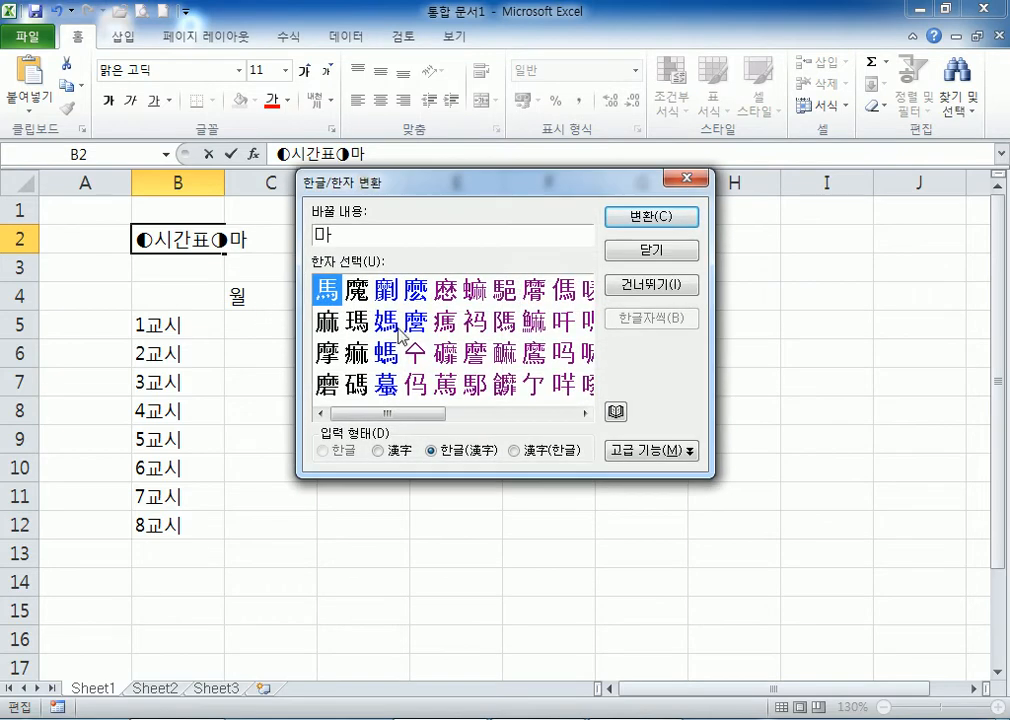
{"action": "key", "text": "Escape"}
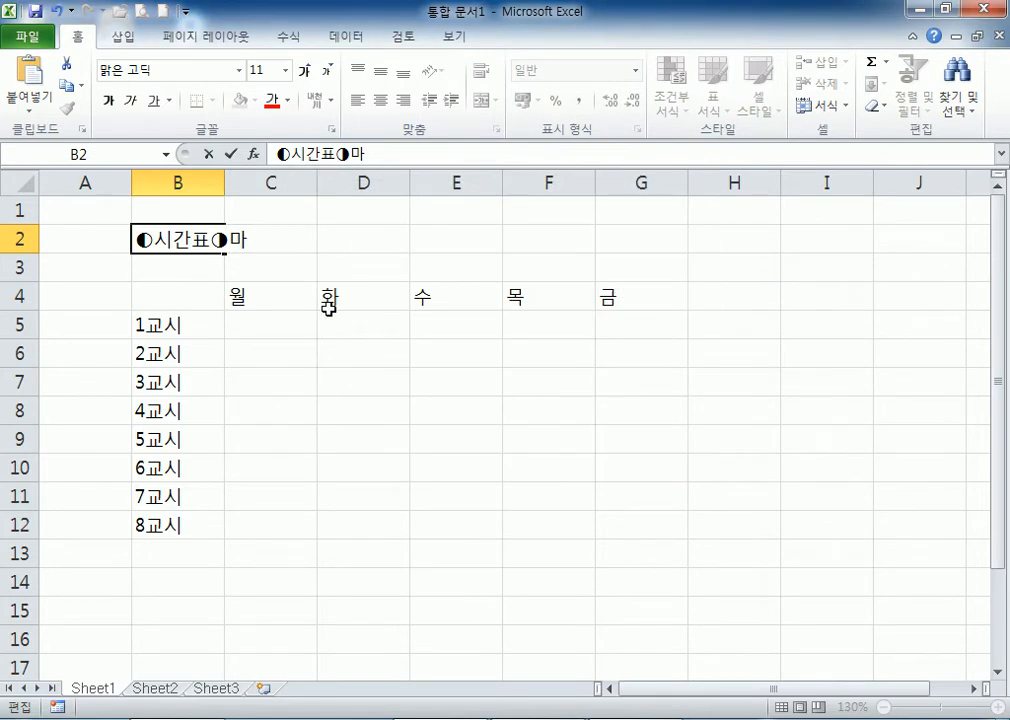
{"action": "type", "text": "마"}
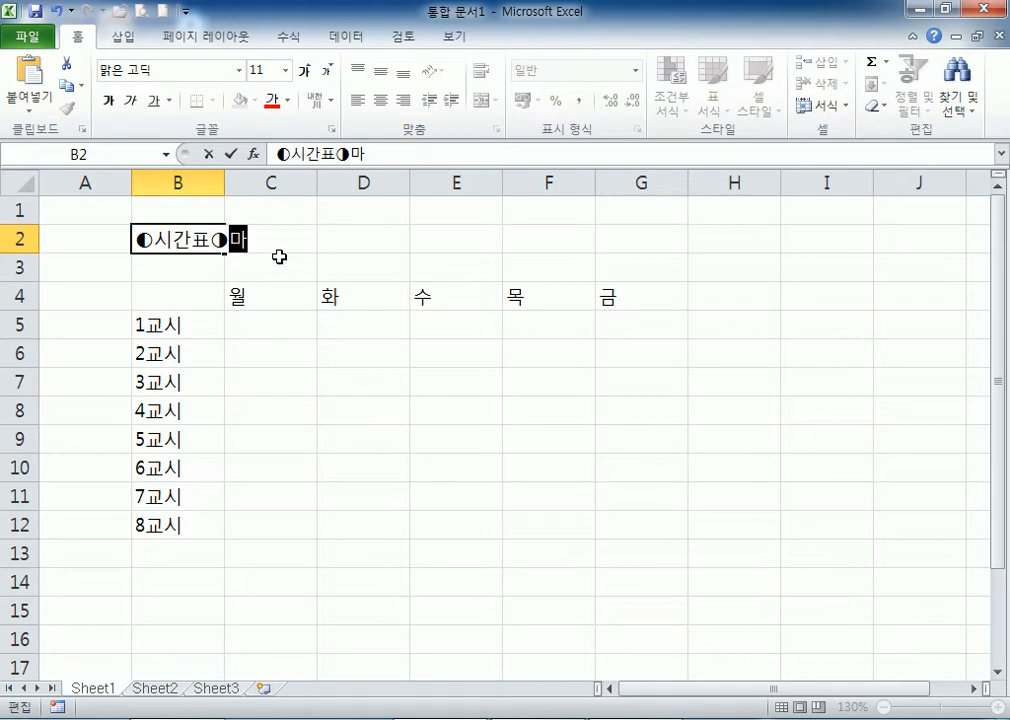
{"action": "key", "text": "Hangul_Hanja"}
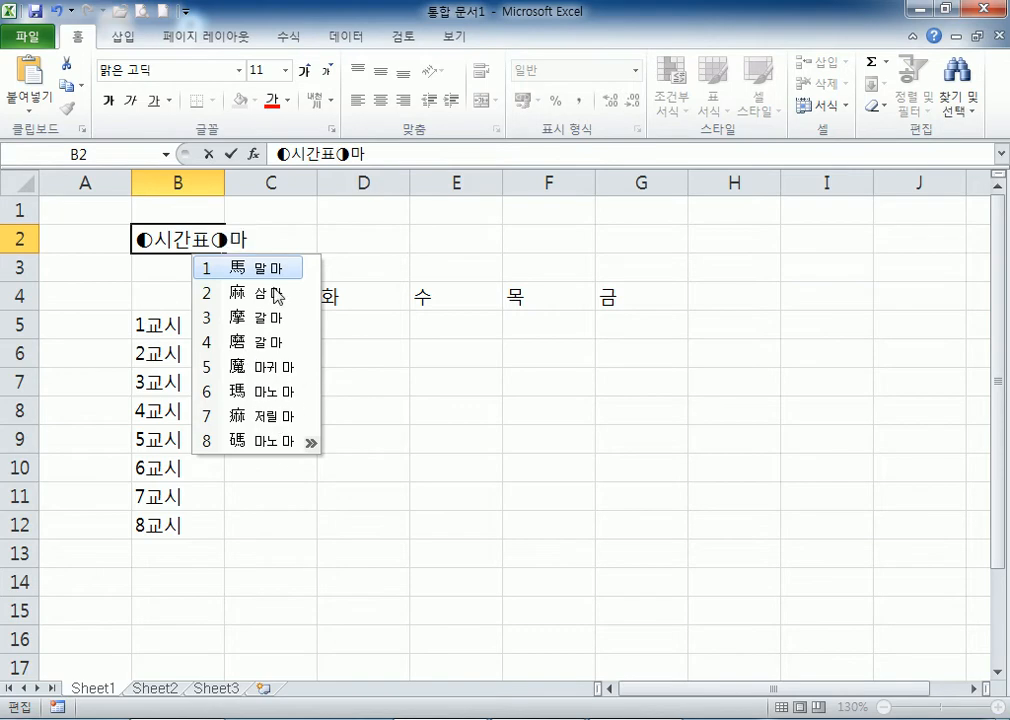
Select "마" at the end of B2 and browse its characters in the Hangul/Hanja conversion dialog, leaving it unconverted.
{"action": "left_click", "coordinate": [256, 239]}
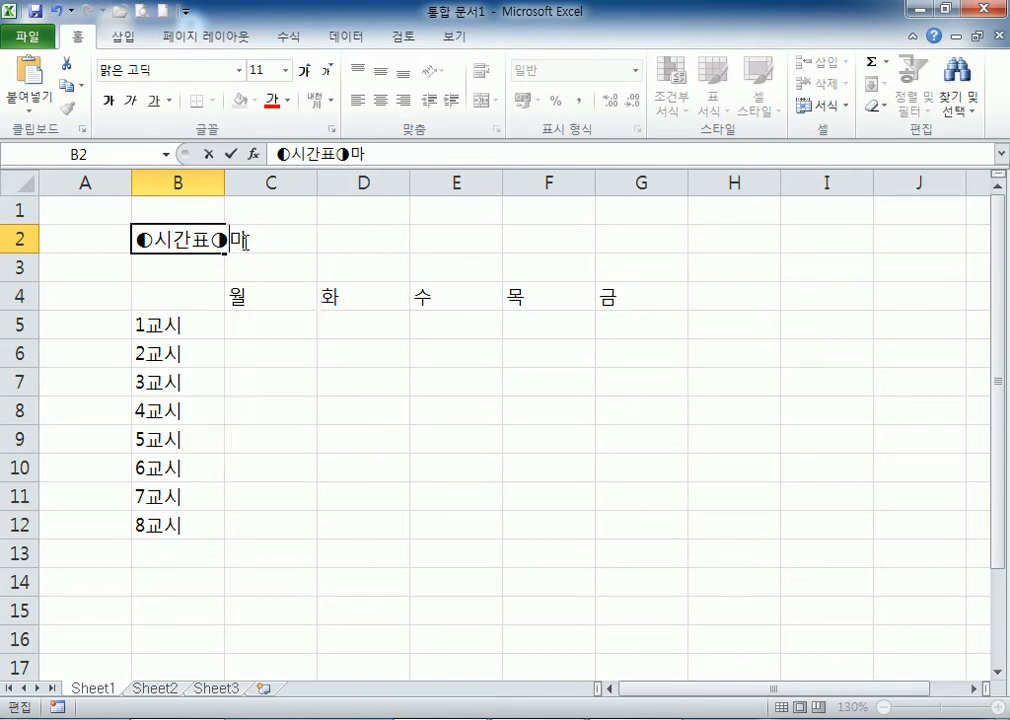
{"action": "left_click_drag", "start_coordinate": [232, 240], "coordinate": [254, 241]}
{"action": "left_click", "coordinate": [255, 241]}
{"action": "key", "text": "Hangul_Hanja"}
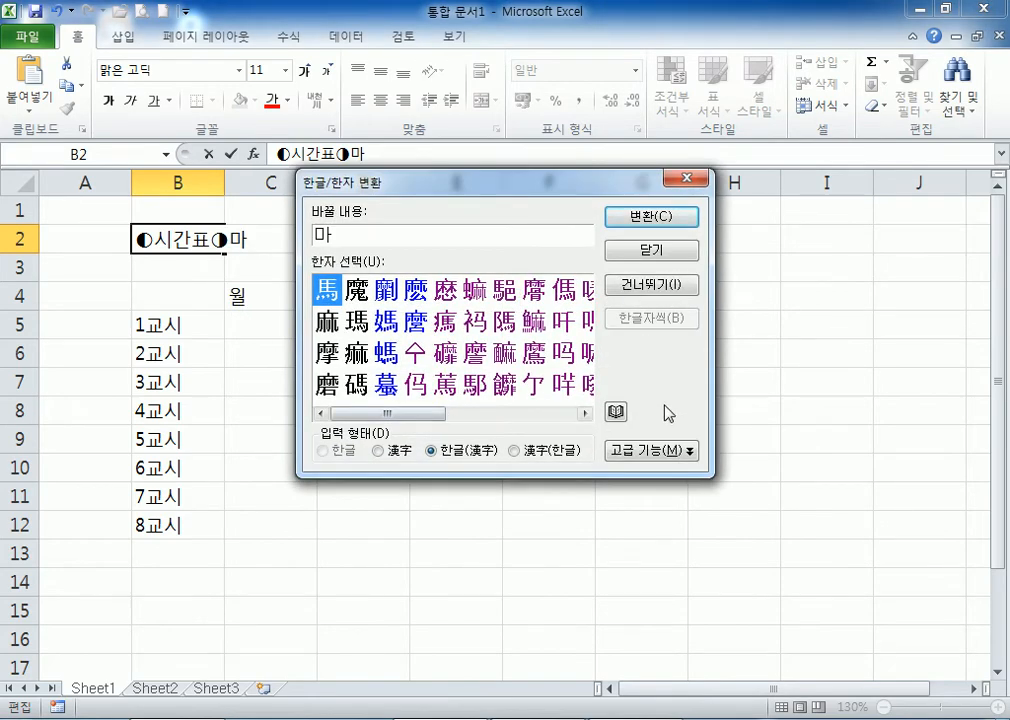
{"action": "left_click_drag", "start_coordinate": [441, 418], "coordinate": [355, 406]}
{"action": "left_click_drag", "start_coordinate": [422, 190], "coordinate": [527, 252]}
{"action": "key", "text": "Escape"}
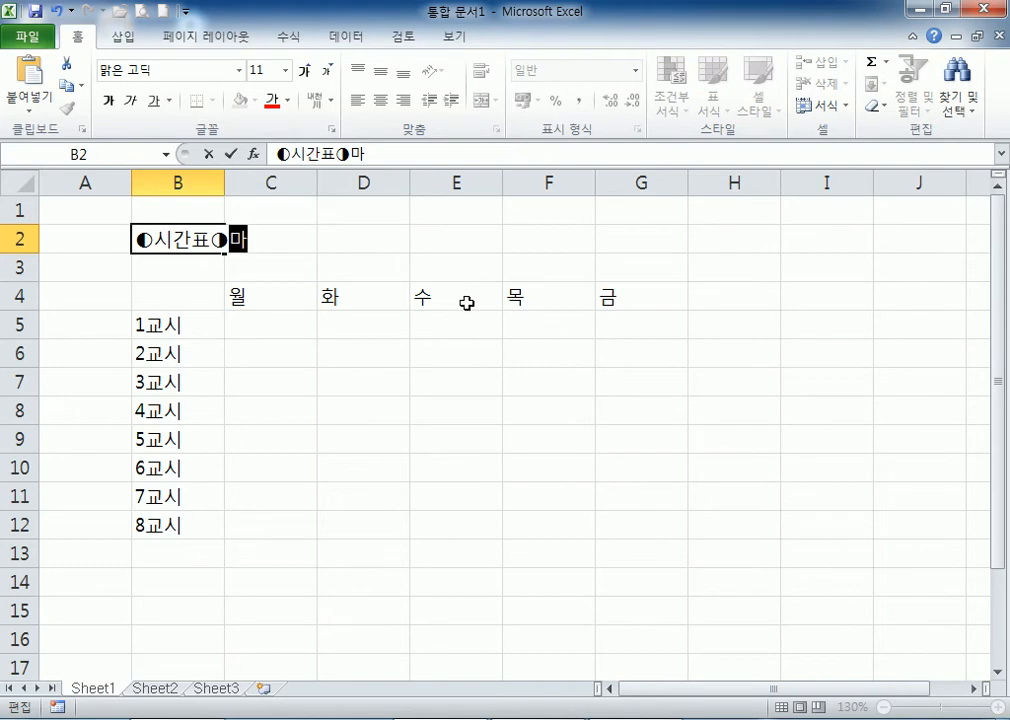
Reopen the Hangul/Hanja conversion for "마" in B2 and look up 馬 in the Hanja dictionary.
{"action": "key", "text": "Hangul_Hanja"}
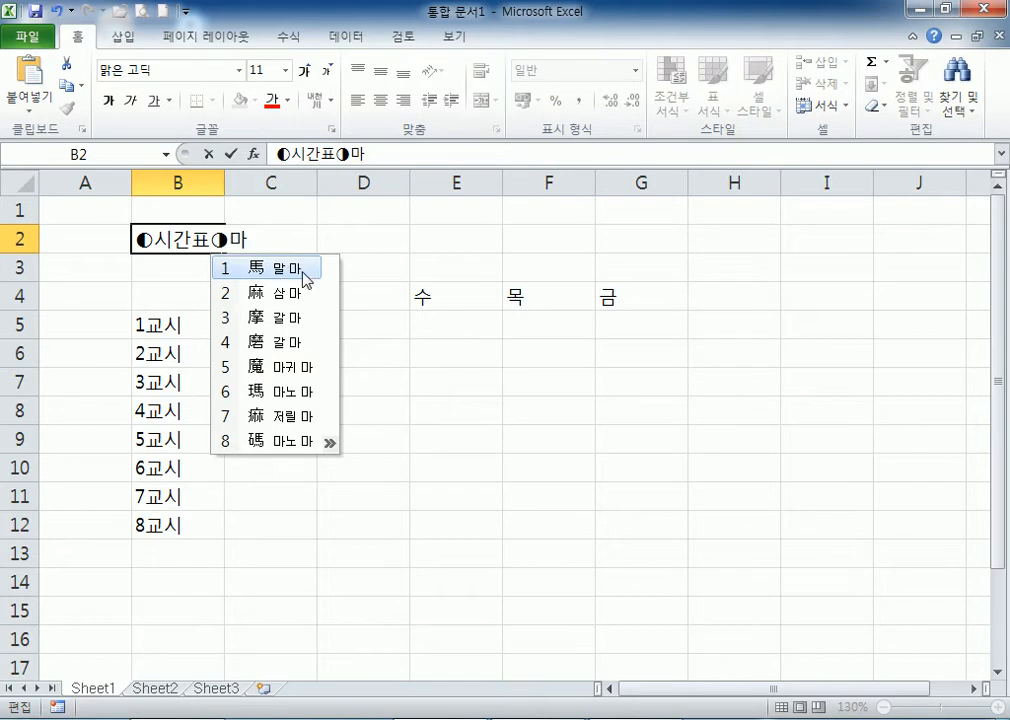
{"action": "left_click", "coordinate": [256, 242]}
{"action": "key", "text": "Hangul_Hanja"}
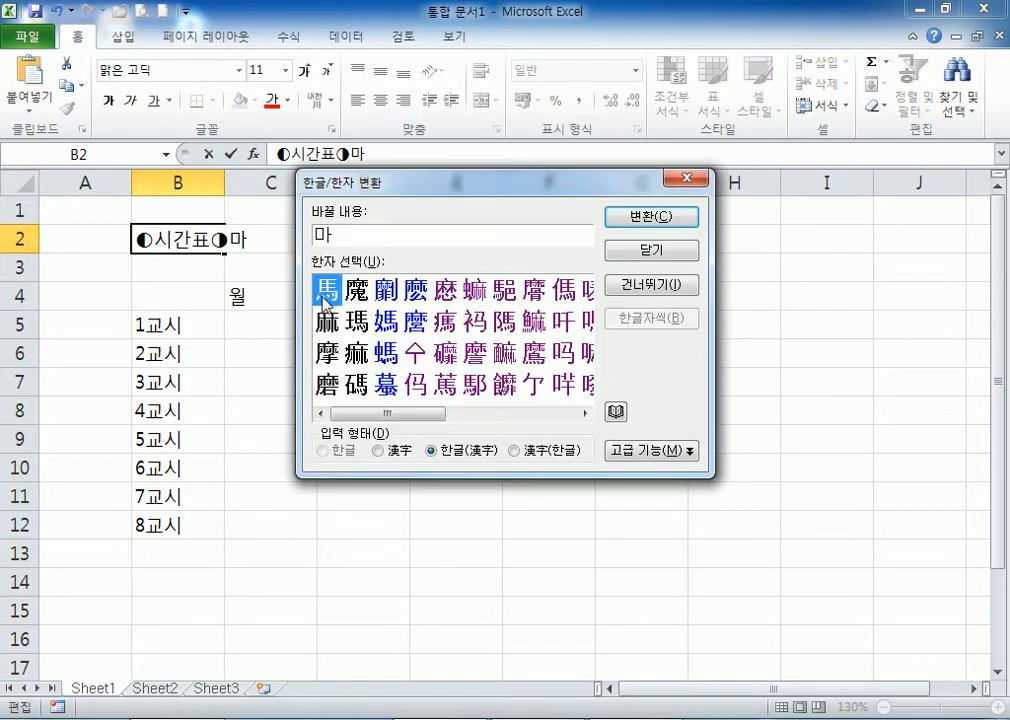
{"action": "left_click", "coordinate": [615, 412]}
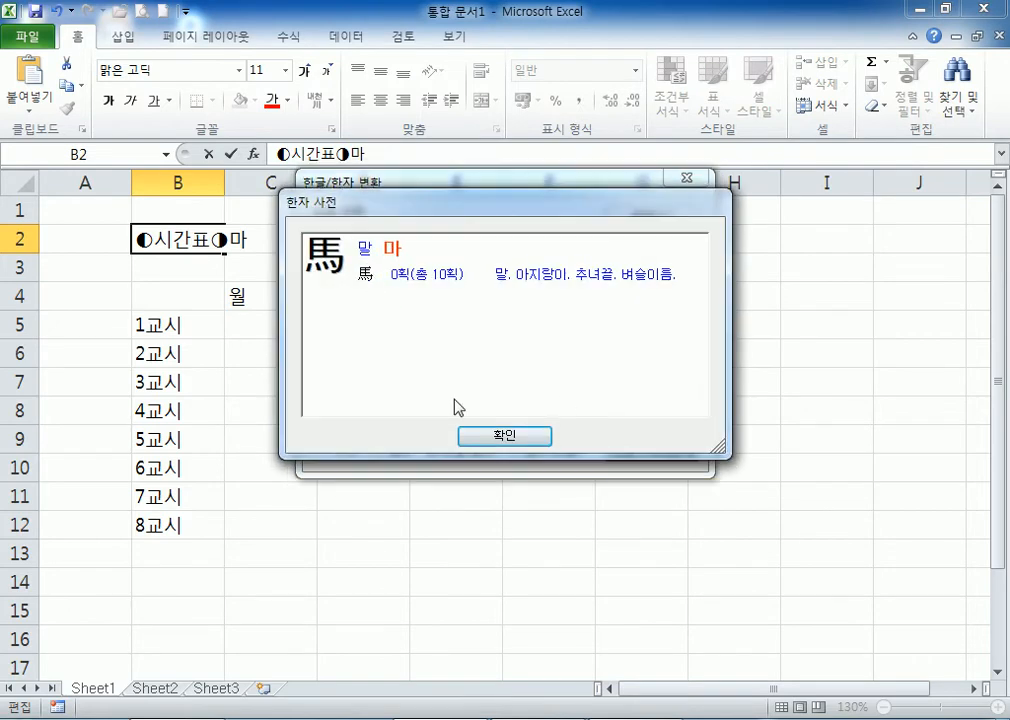
{"action": "left_click", "coordinate": [485, 440]}
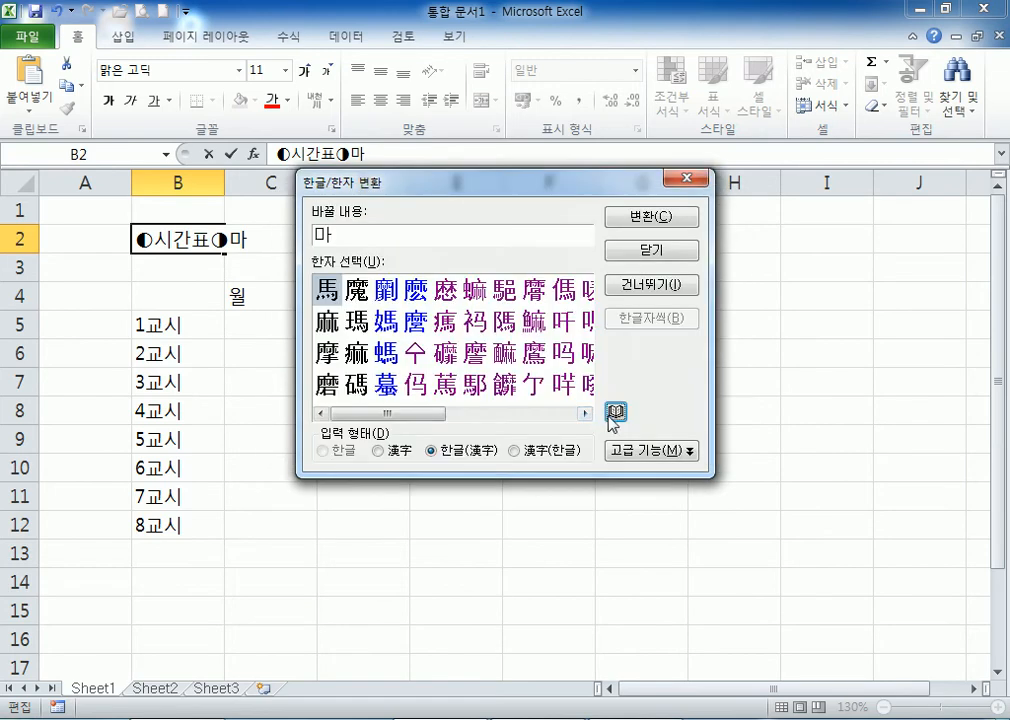
Look up the characters 麻 and 摩 in the Hanja dictionary.
{"action": "left_click", "coordinate": [328, 331]}
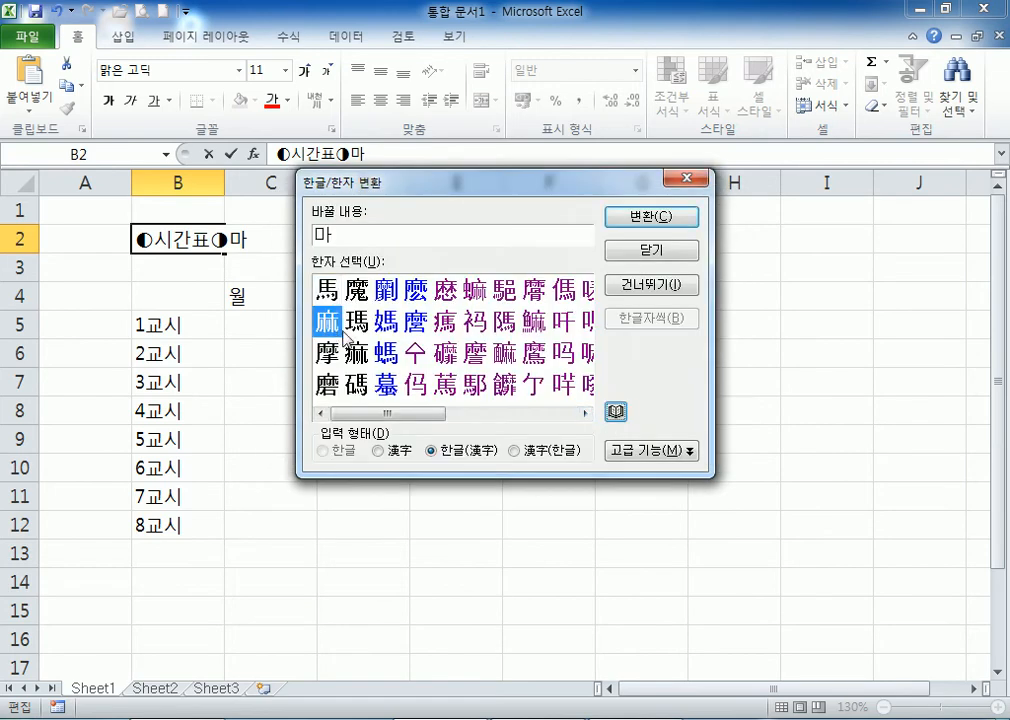
{"action": "left_click", "coordinate": [615, 412]}
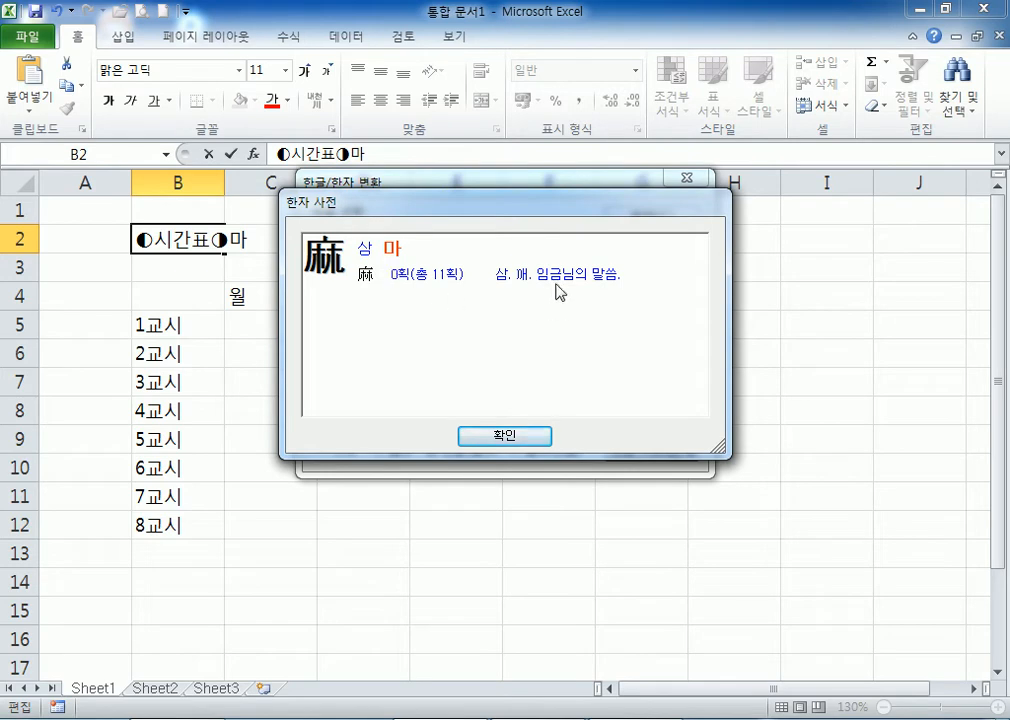
{"action": "left_click", "coordinate": [506, 436]}
{"action": "key", "text": "Down"}
{"action": "left_click", "coordinate": [615, 412]}
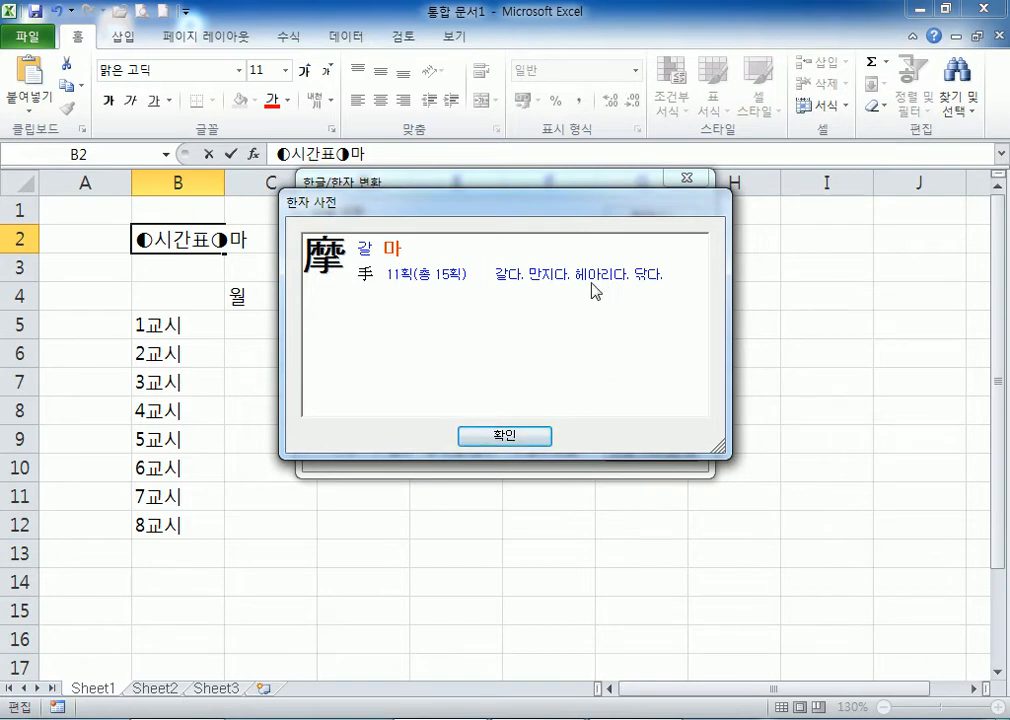
{"action": "left_click", "coordinate": [497, 442]}
Look up the purple character in the second row and the blue 媽 in the Hanja dictionary.
{"action": "left_click", "coordinate": [386, 289]}
{"action": "left_click", "coordinate": [447, 292]}
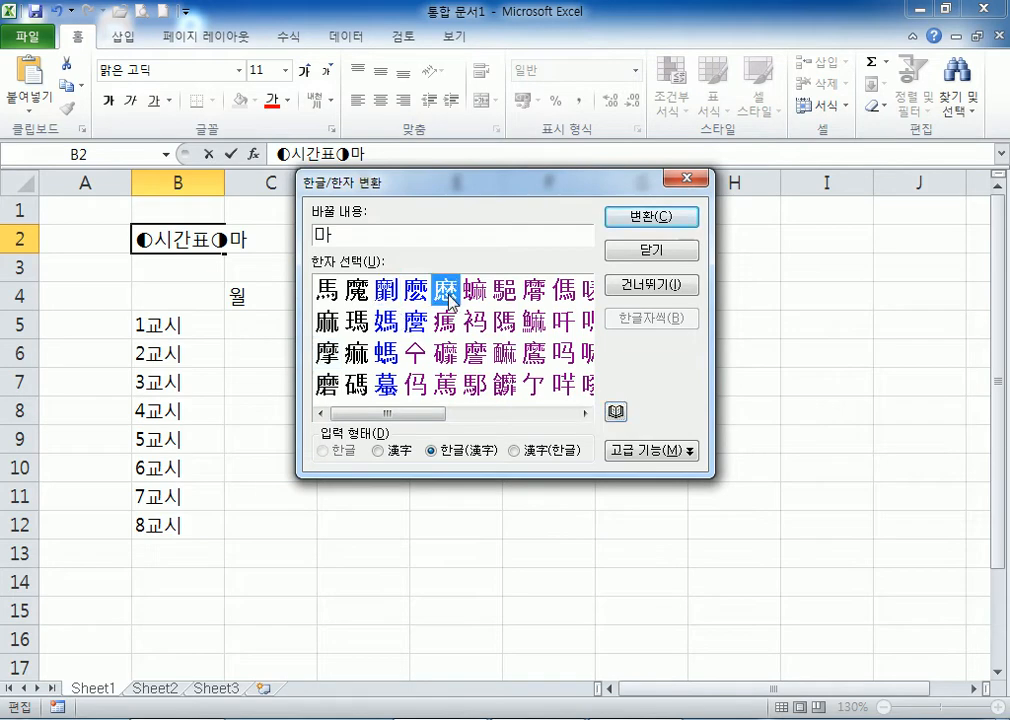
{"action": "left_click", "coordinate": [452, 325]}
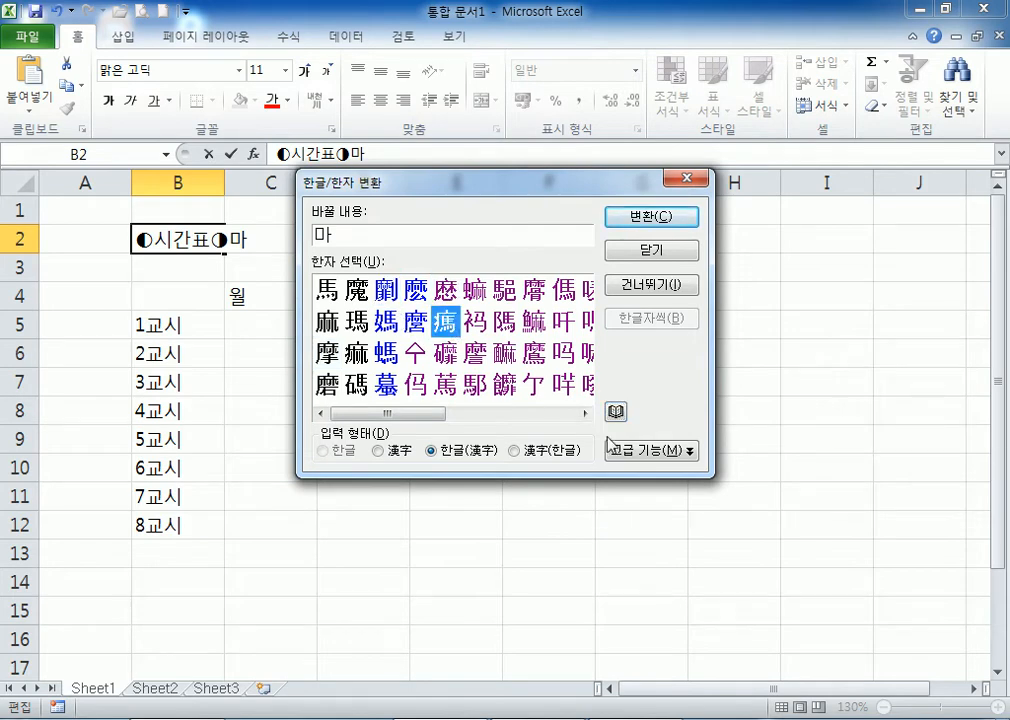
{"action": "left_click", "coordinate": [628, 452]}
{"action": "left_click", "coordinate": [628, 452]}
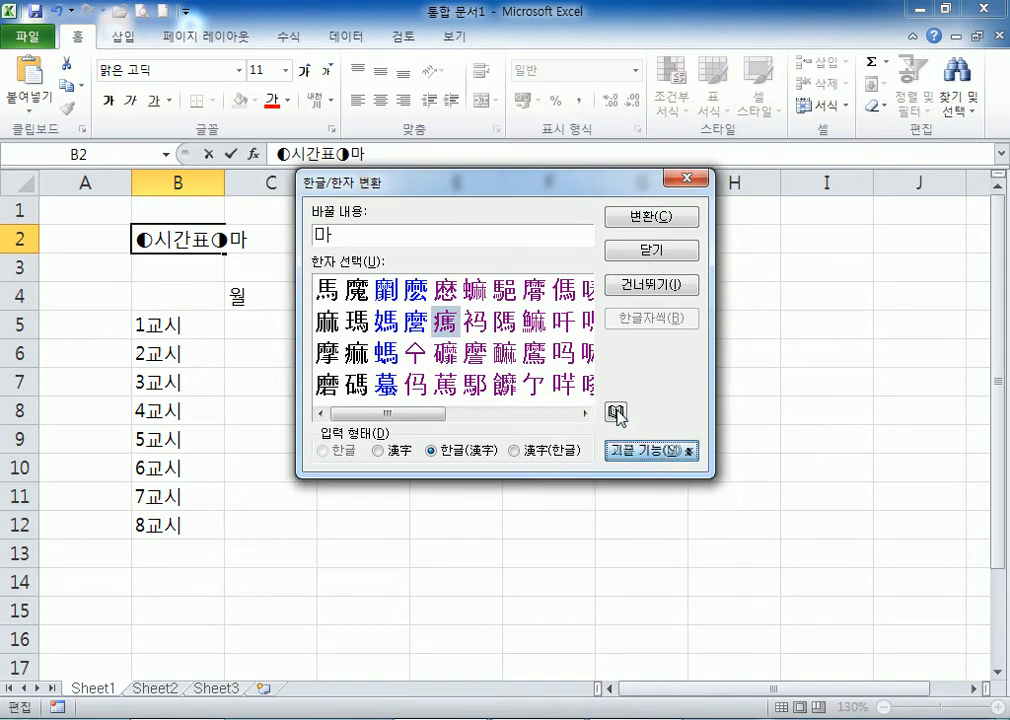
{"action": "left_click", "coordinate": [615, 411]}
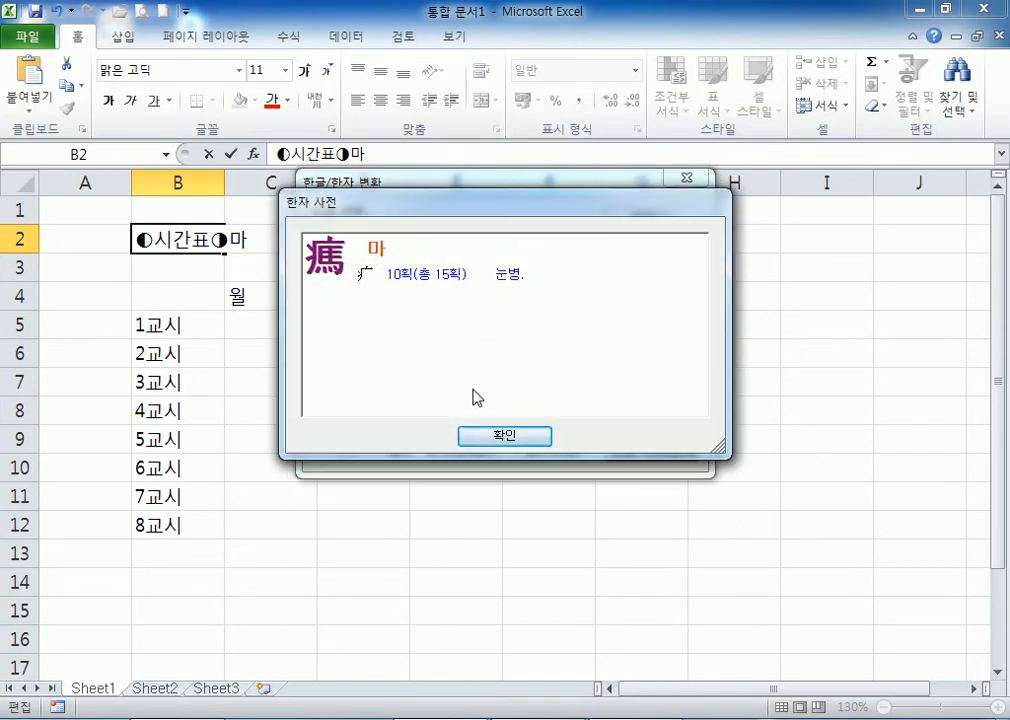
{"action": "left_click", "coordinate": [492, 437]}
{"action": "left_click", "coordinate": [387, 320]}
{"action": "left_click", "coordinate": [615, 412]}
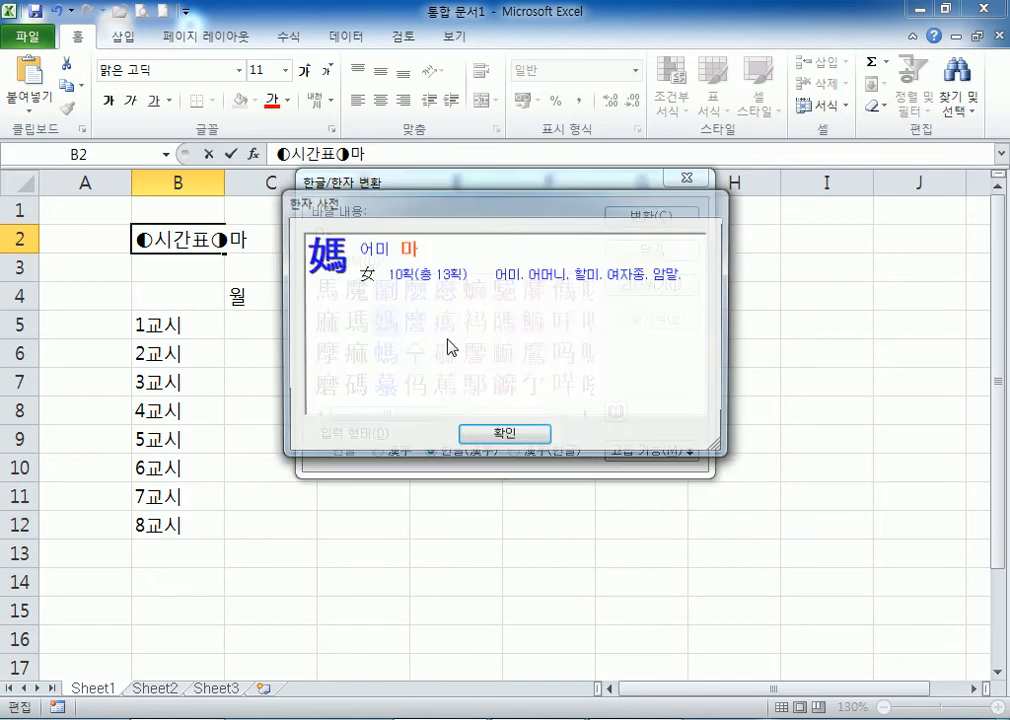
{"action": "left_click", "coordinate": [497, 440]}
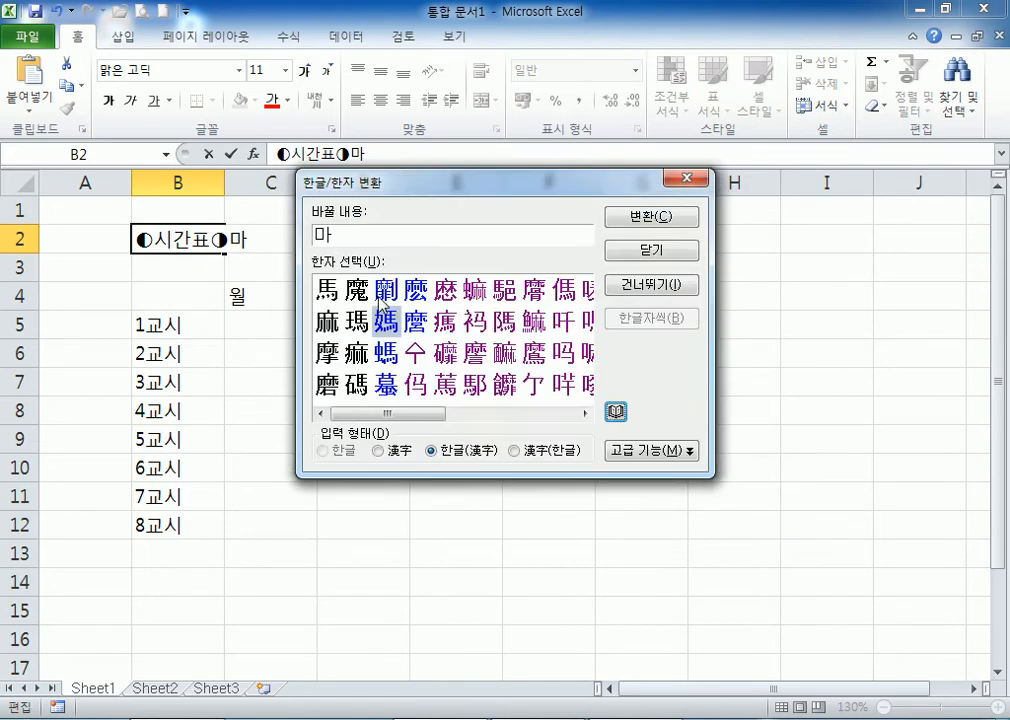
Reselect 馬 in the Hanja choices and close the conversion dialog without converting "마".
{"action": "left_click", "coordinate": [357, 292]}
{"action": "left_click", "coordinate": [330, 292]}
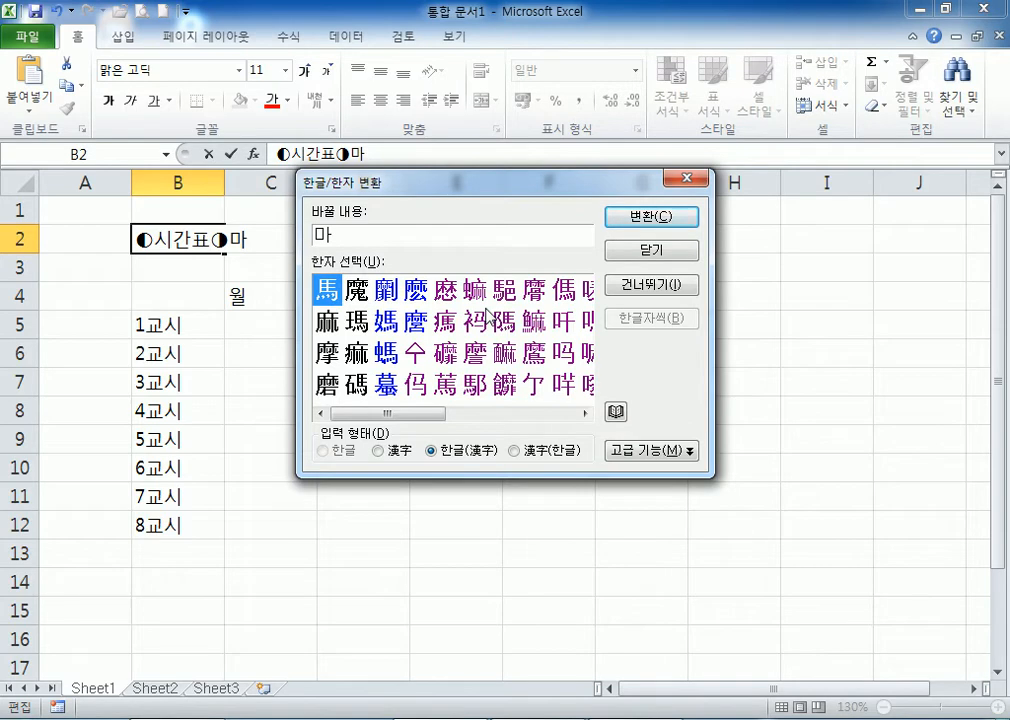
{"action": "mouse_move", "coordinate": [413, 417]}
{"action": "left_mouse_down"}
{"action": "mouse_move", "coordinate": [582, 418]}
{"action": "mouse_move", "coordinate": [428, 418]}
{"action": "left_mouse_up"}
{"action": "left_click", "coordinate": [651, 250]}
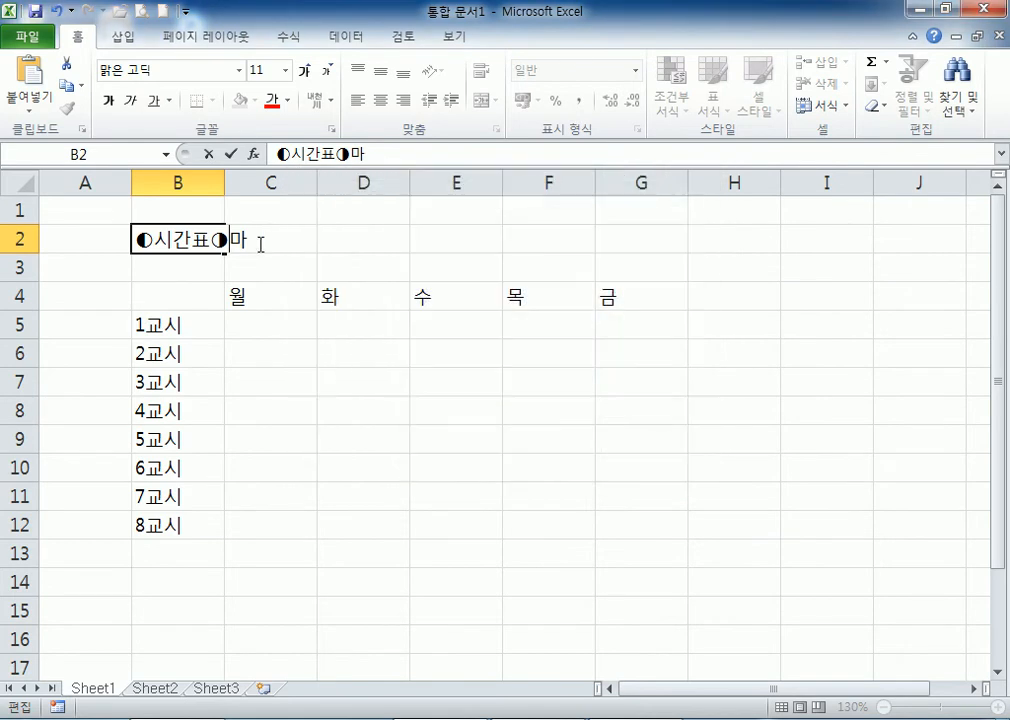
Replace the trailing "마" in B2 with the symbol "☞" by converting "ㅁ" through the expanded symbol list.
{"action": "key", "text": "BackSpace"}
{"action": "type", "text": "ㅁ"}
{"action": "key", "text": "Hangul_Hanja"}
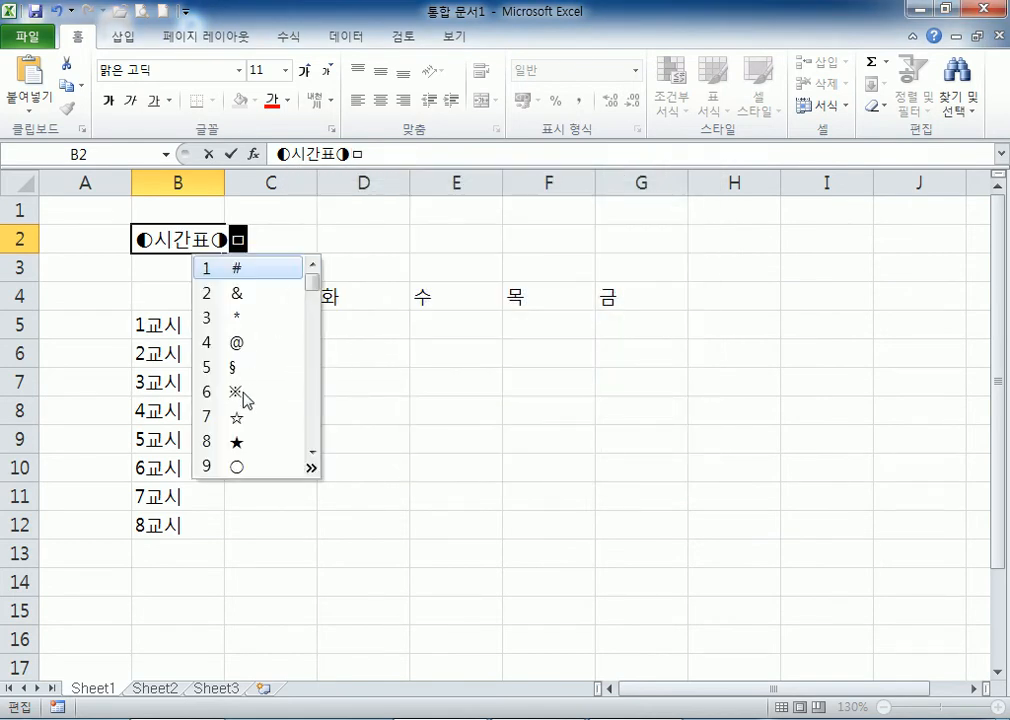
{"action": "left_click", "coordinate": [311, 469]}
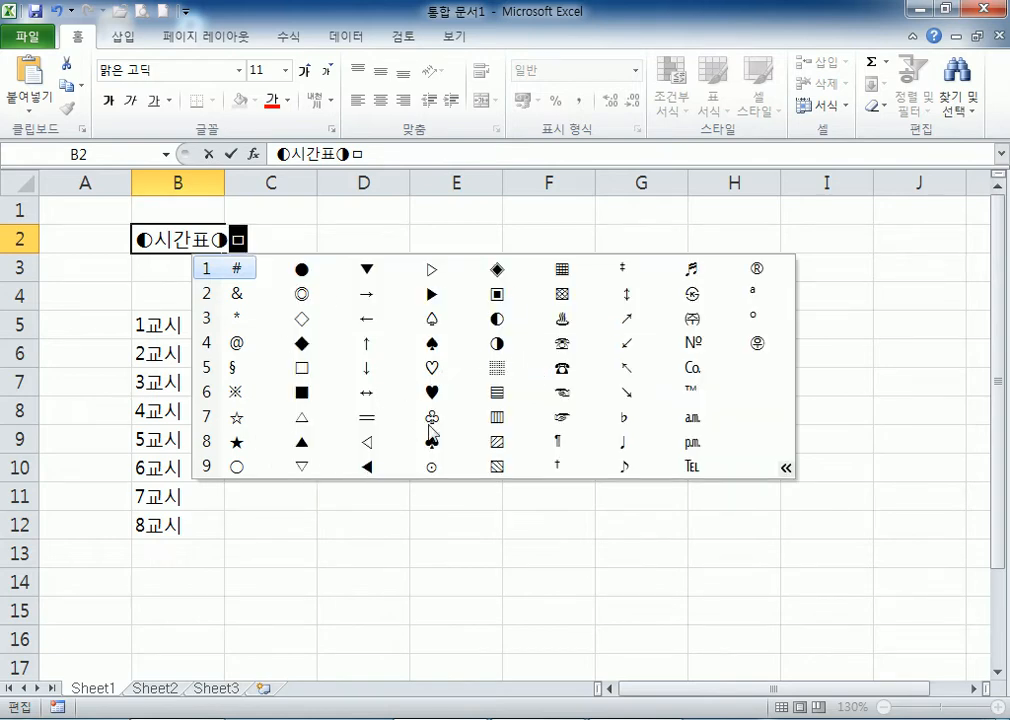
{"action": "left_click", "coordinate": [562, 417]}
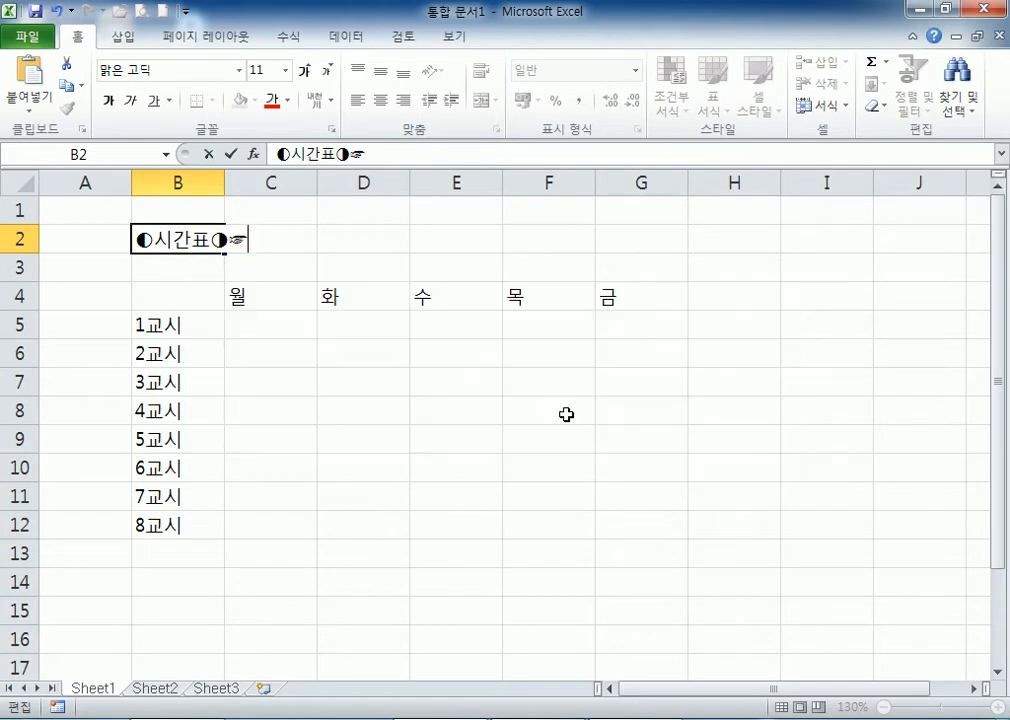
Add "시간표" after "☞" in B2, followed by the opposite pointing-hand symbol "☜" converted from "ㅁ".
{"action": "type", "text": "시간표"}
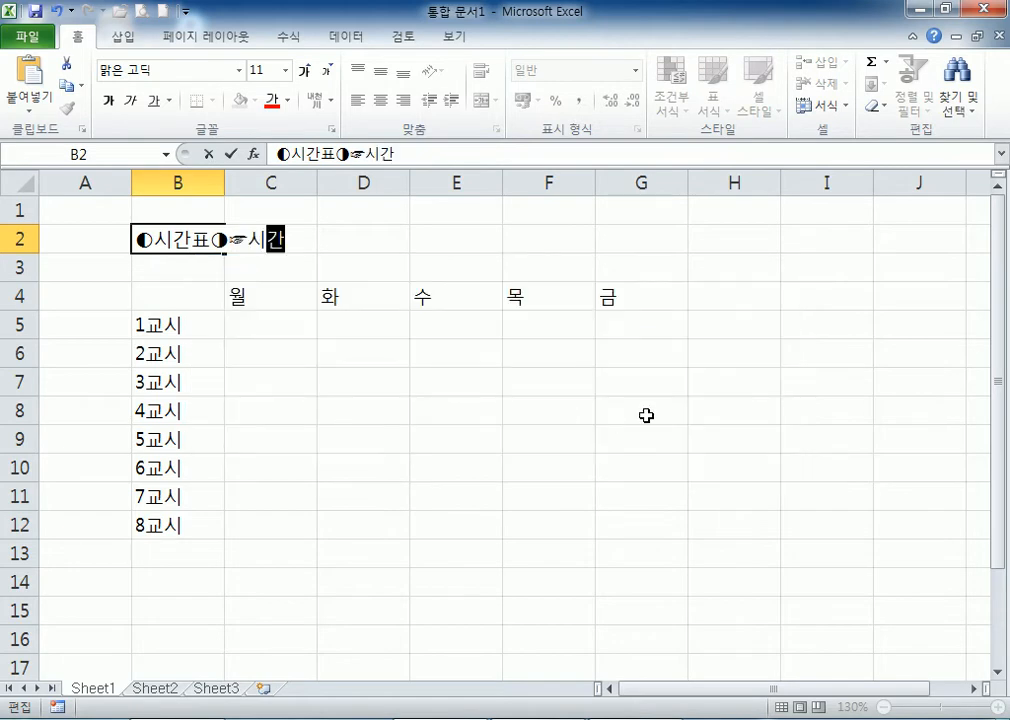
{"action": "key", "text": "Hangul_Hanja"}
{"action": "key", "text": "Tab"}
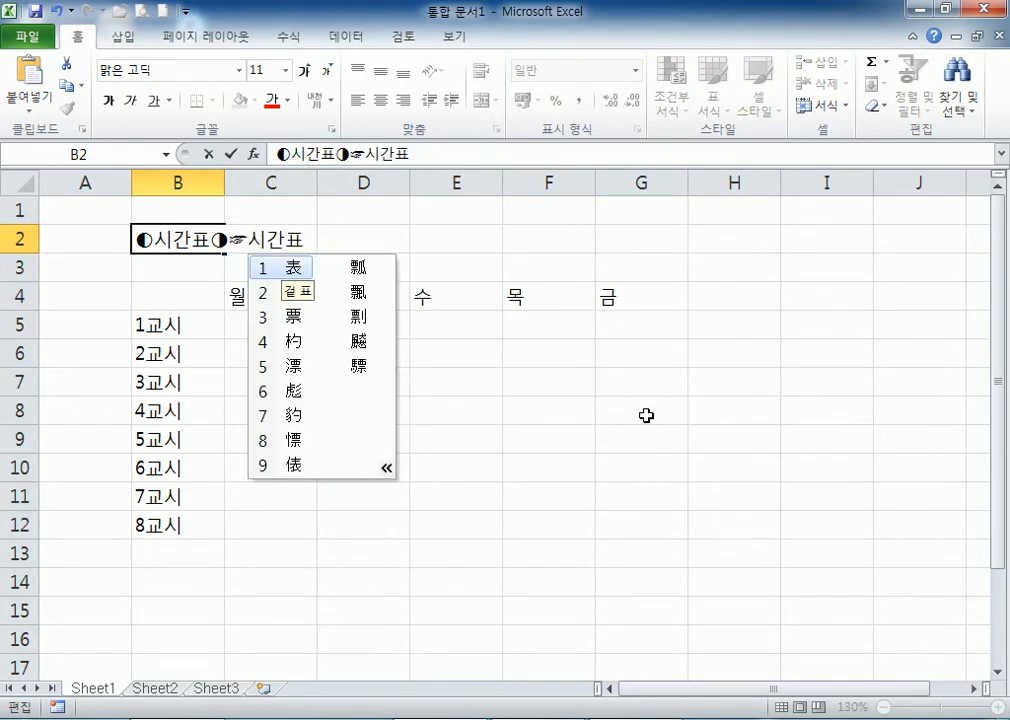
{"action": "key", "text": "Escape"}
{"action": "type", "text": "ㅁ"}
{"action": "key", "text": "Hangul_Hanja"}
{"action": "key", "text": "Tab"}
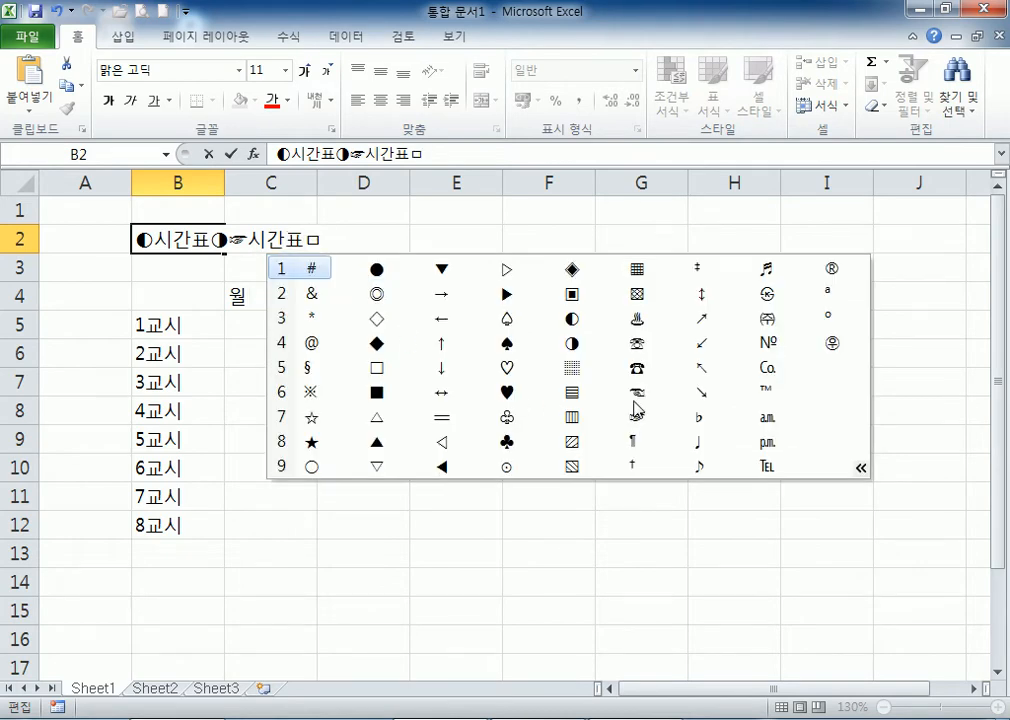
{"action": "left_click", "coordinate": [636, 413]}
Move the text "☞시간표☜" from the end of B2 into cell B3, and clear B3.
{"action": "left_click_drag", "start_coordinate": [230, 240], "coordinate": [332, 246]}
{"action": "key", "text": "ctrl+x"}
{"action": "key", "text": "Return"}
{"action": "key", "text": "ctrl+v"}
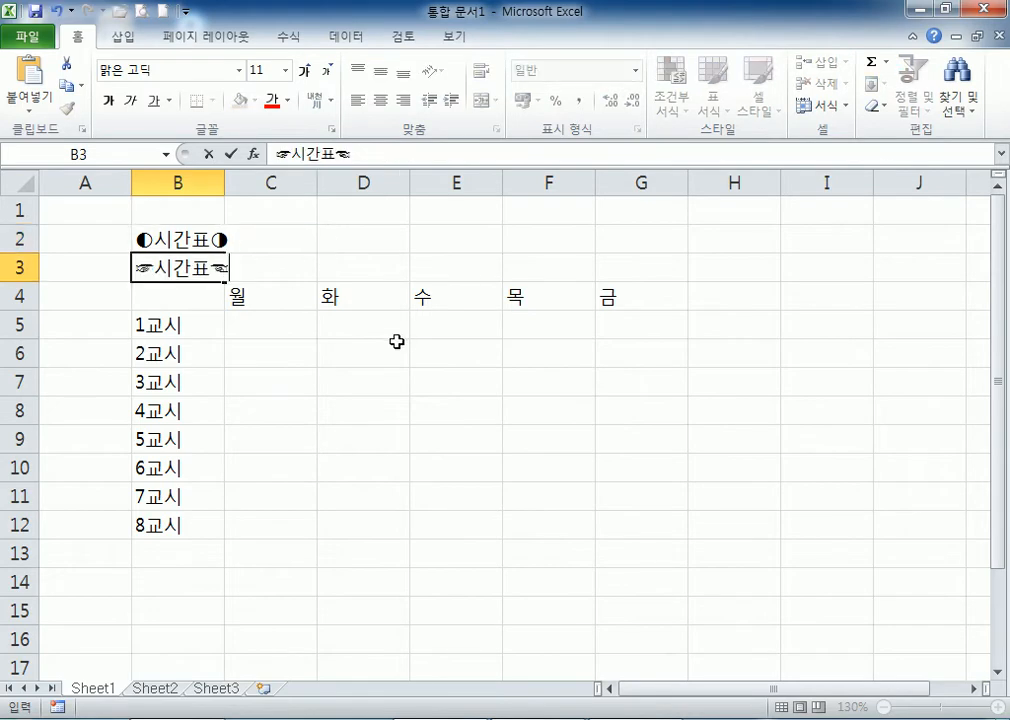
{"action": "key", "text": "Return"}
{"action": "left_click", "coordinate": [198, 270]}
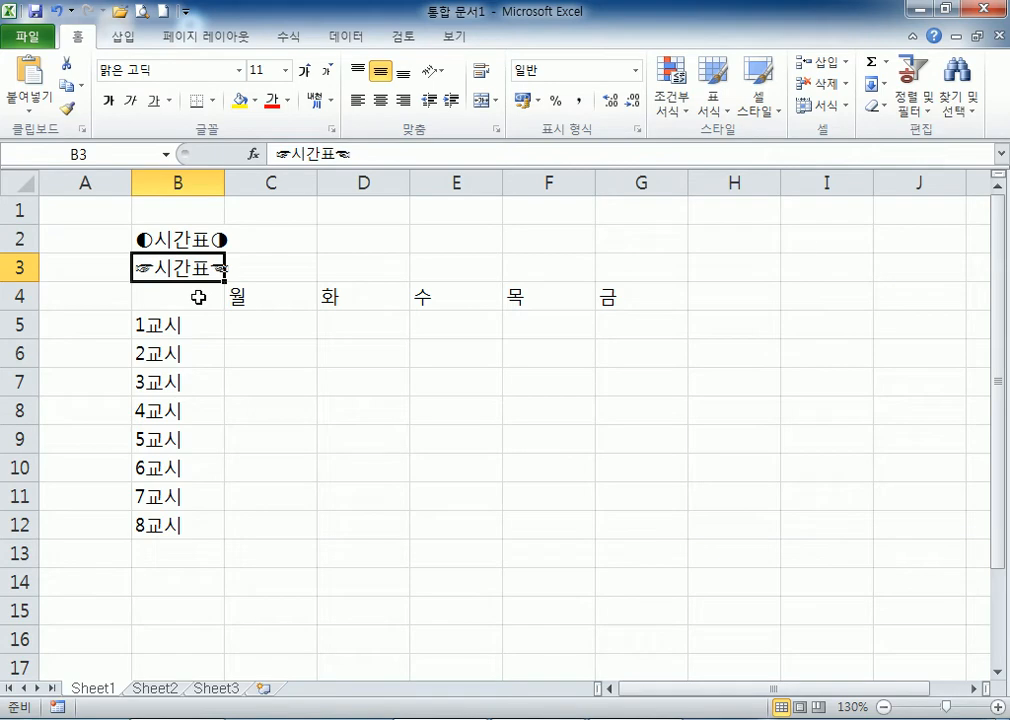
{"action": "key", "text": "Delete"}
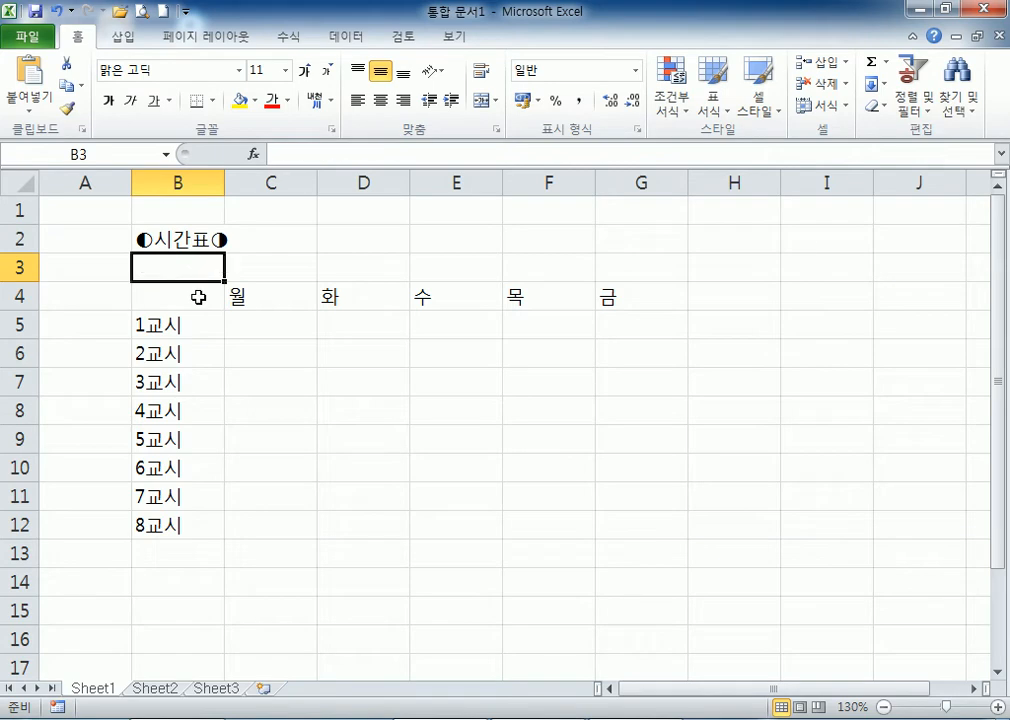
Merge and center the title "◐시간표◑" across cells B2:G2.
{"action": "left_click", "coordinate": [162, 238]}
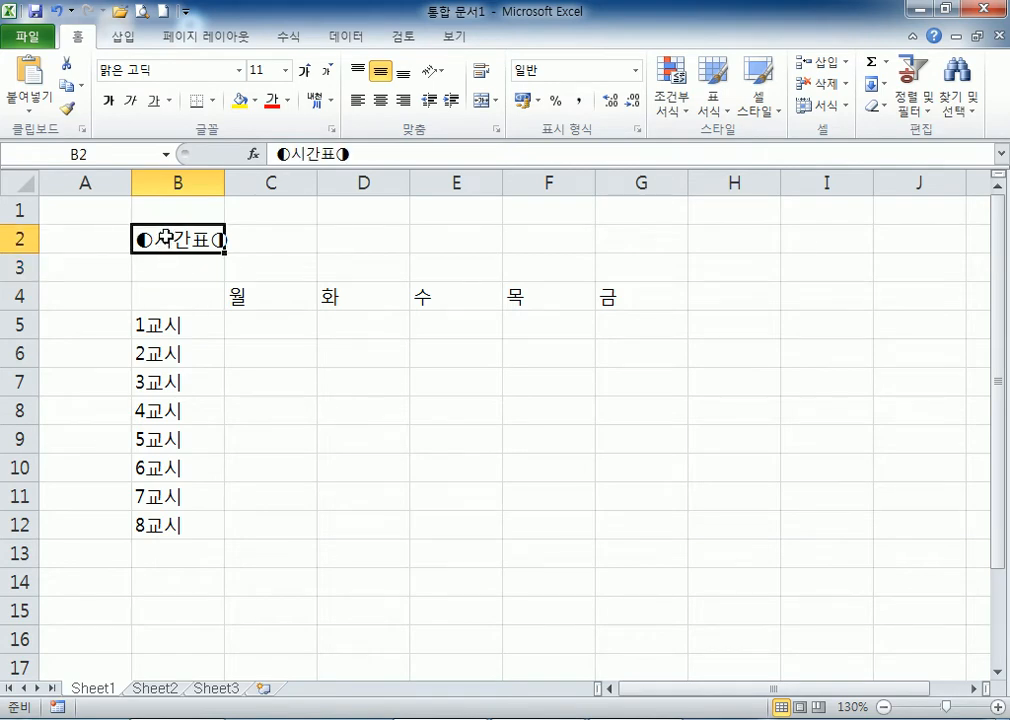
{"action": "left_click_drag", "start_coordinate": [167, 235], "coordinate": [640, 238]}
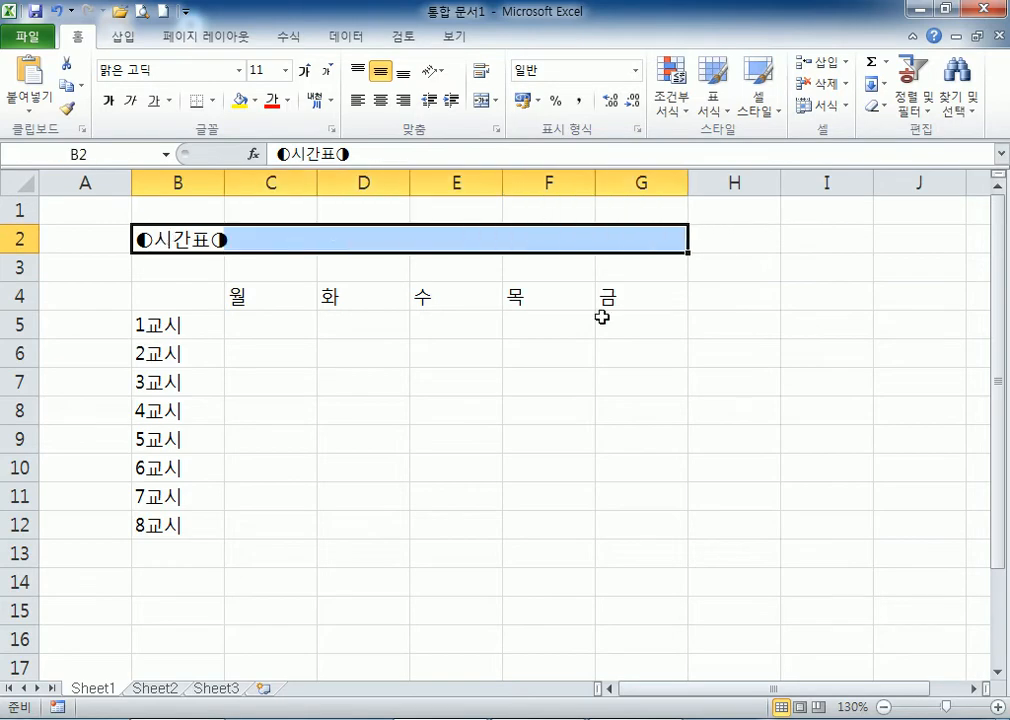
{"action": "left_click", "coordinate": [486, 485]}
{"action": "left_click_drag", "start_coordinate": [176, 239], "coordinate": [655, 234]}
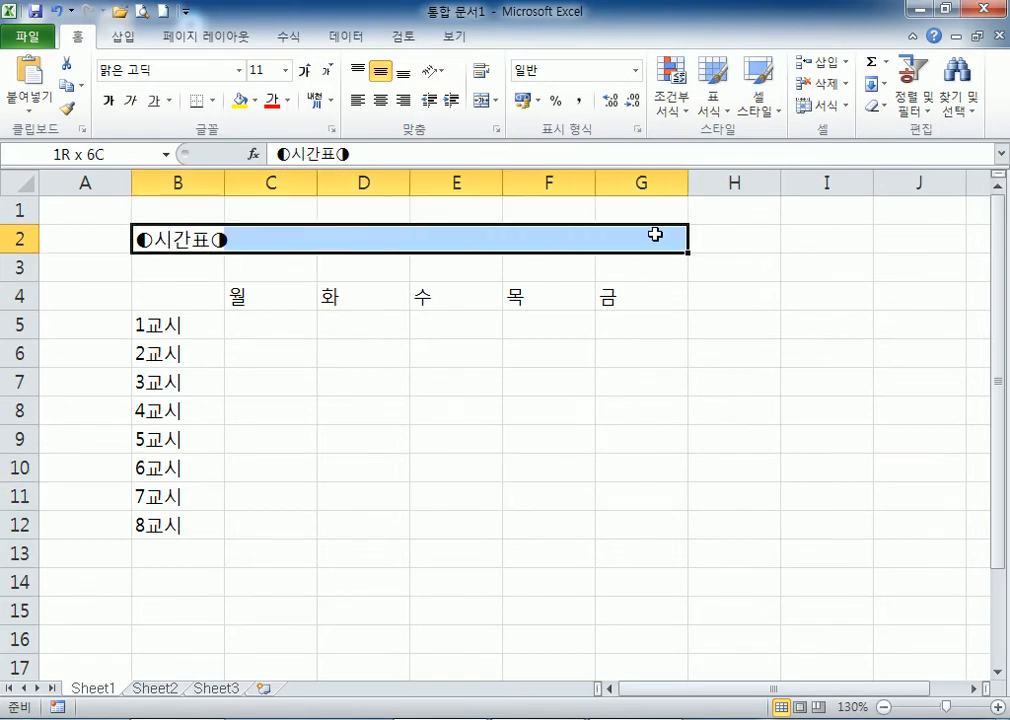
{"action": "left_click_drag", "start_coordinate": [180, 226], "coordinate": [620, 228]}
{"action": "left_click", "coordinate": [452, 466]}
{"action": "left_click_drag", "start_coordinate": [182, 238], "coordinate": [641, 246]}
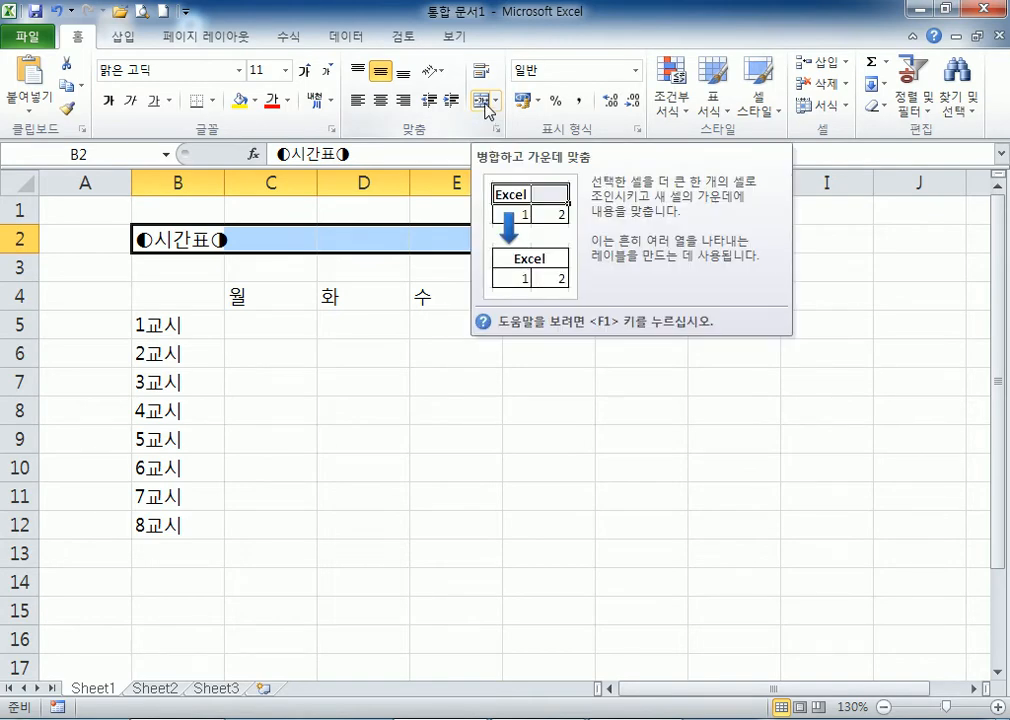
{"action": "left_click", "coordinate": [495, 101]}
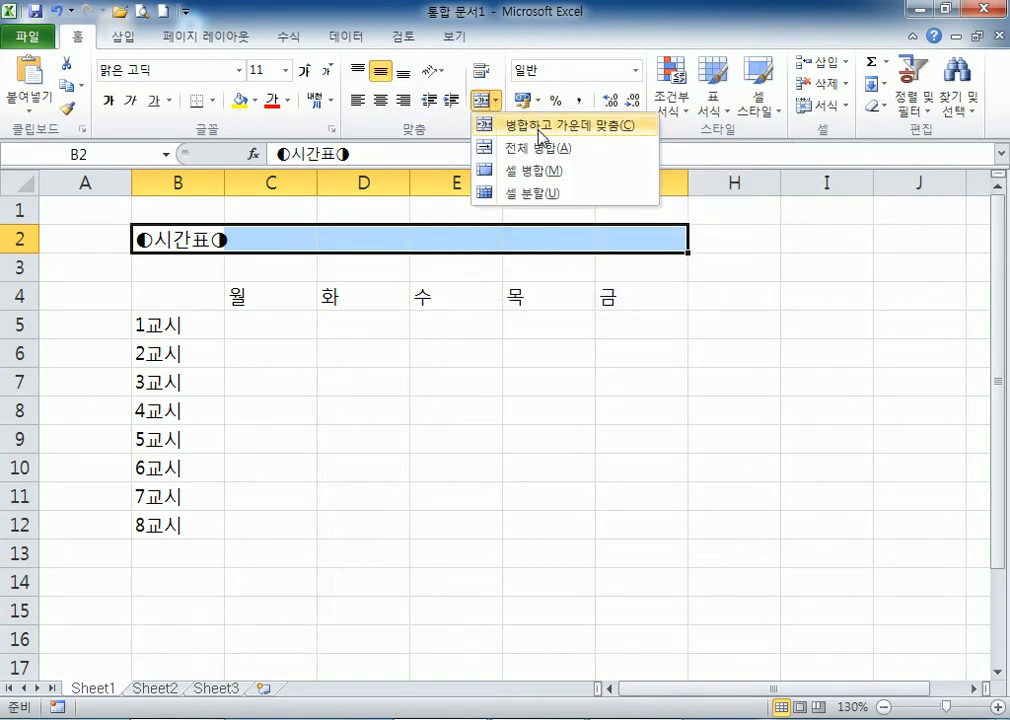
{"action": "left_click", "coordinate": [540, 133]}
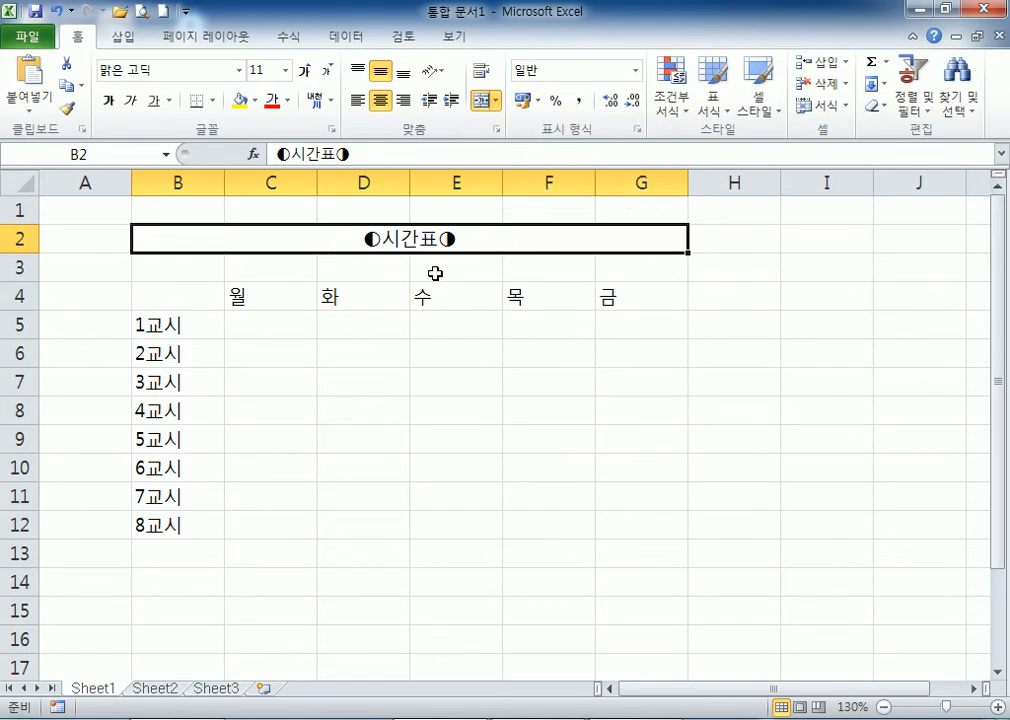
Unmerge the title cells B2:G2 and merge and center them again, repeating the toggle twice.
{"action": "left_click", "coordinate": [481, 101]}
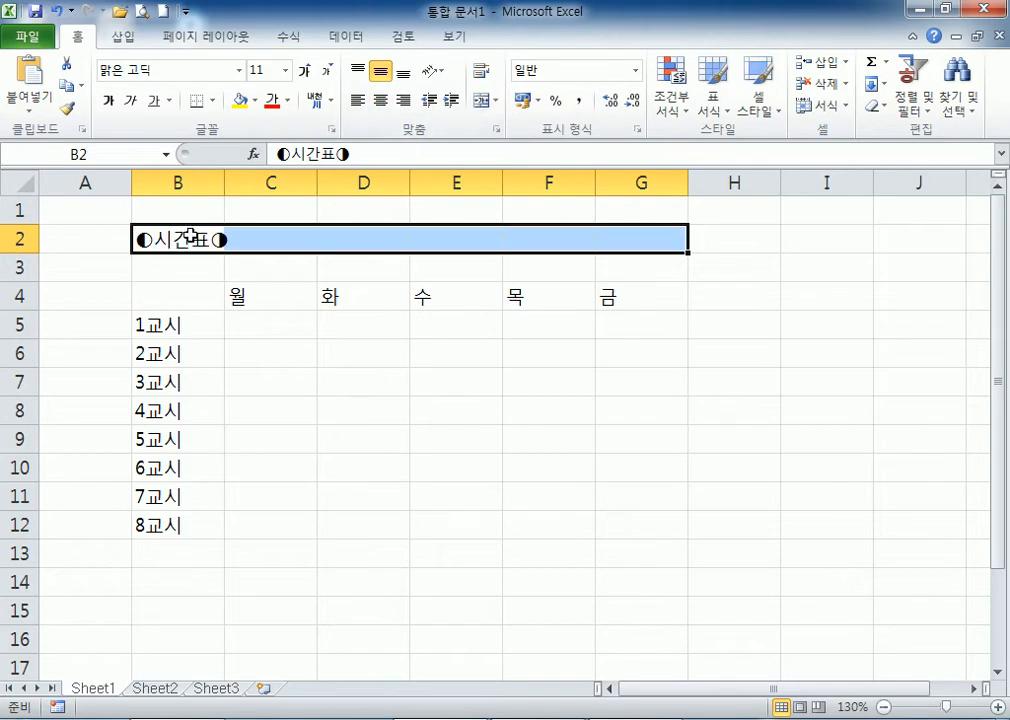
{"action": "left_click", "coordinate": [481, 101]}
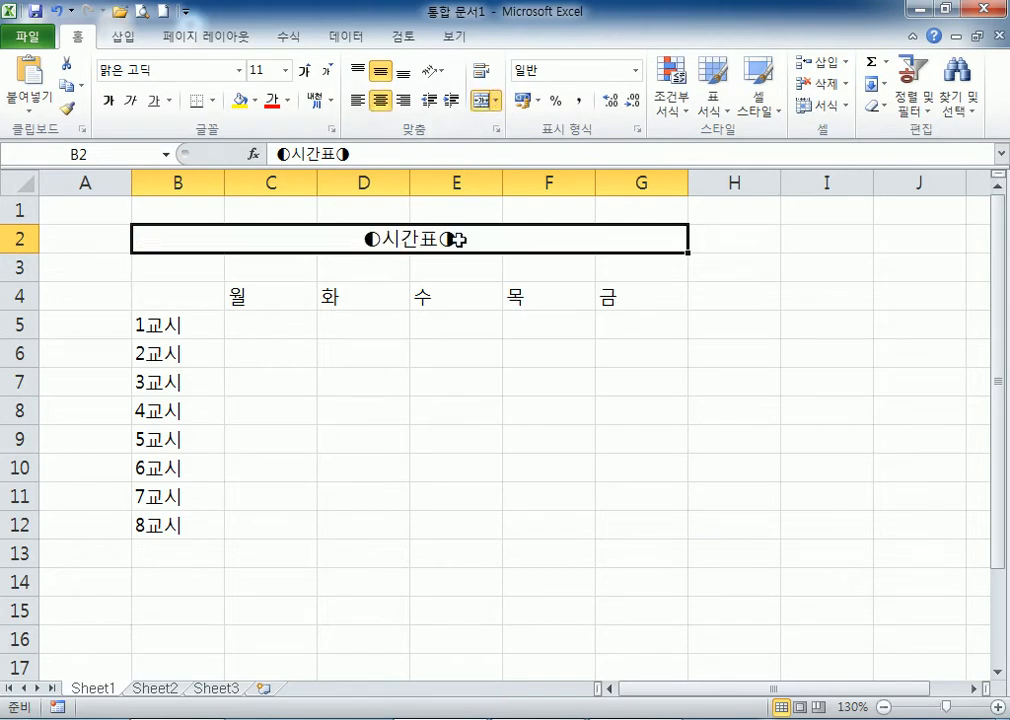
{"action": "left_click", "coordinate": [486, 103]}
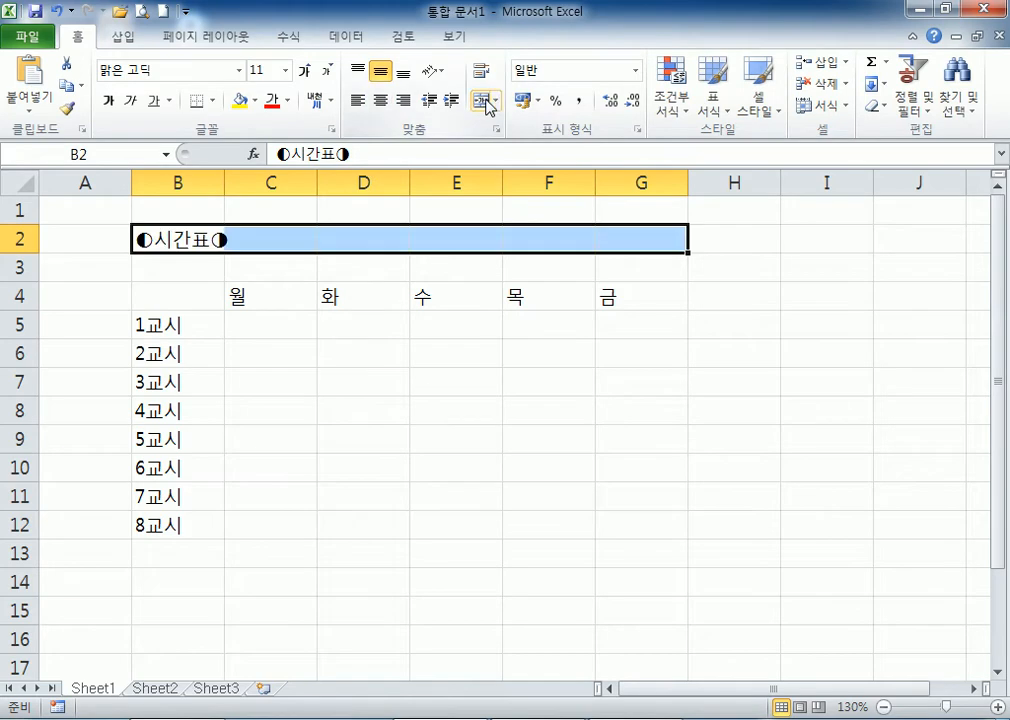
{"action": "left_click", "coordinate": [486, 103]}
{"action": "left_click", "coordinate": [320, 335]}
{"action": "left_click", "coordinate": [382, 243]}
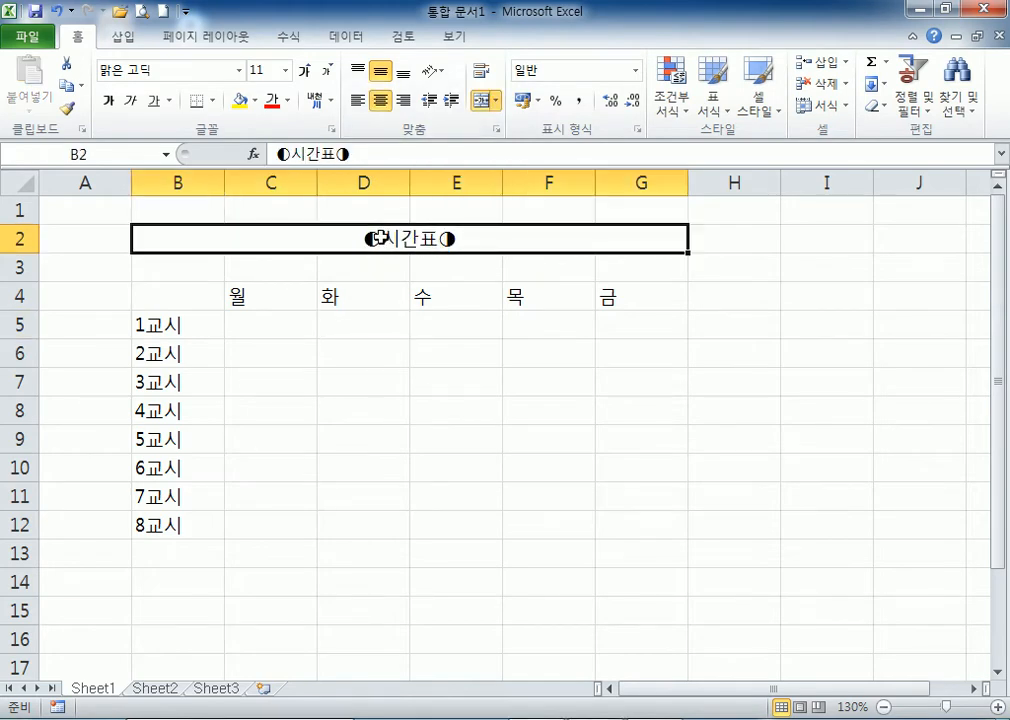
Unmerge the title row, try merging and centering B1:G2 as one block, and split it again.
{"action": "left_click_drag", "start_coordinate": [214, 212], "coordinate": [584, 241]}
{"action": "left_click", "coordinate": [484, 101]}
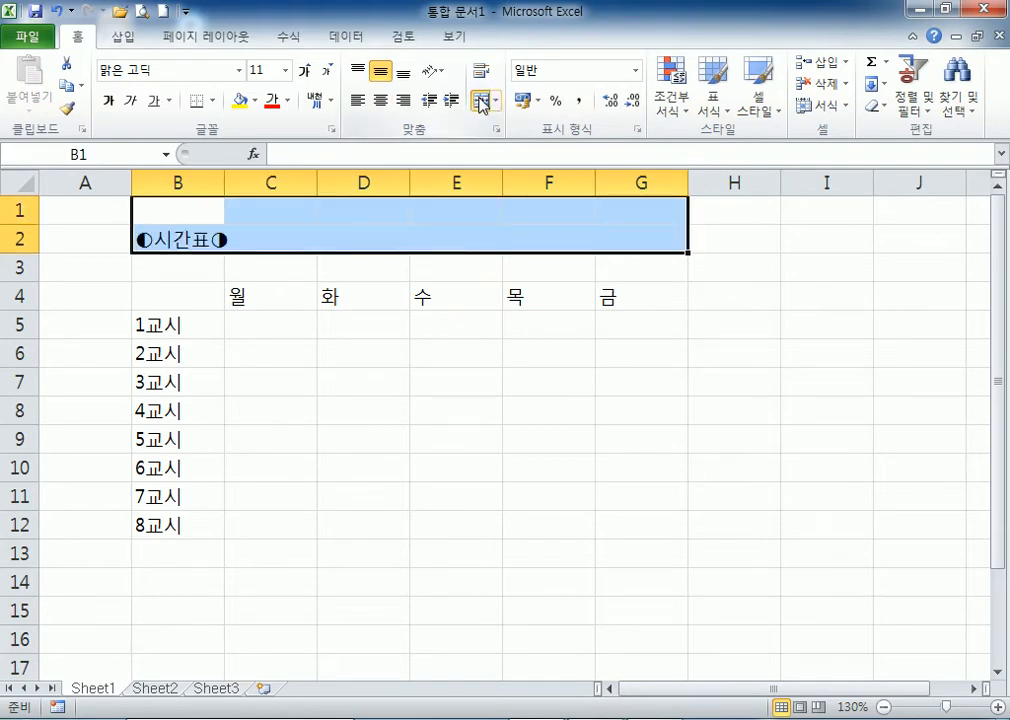
{"action": "left_click", "coordinate": [484, 101]}
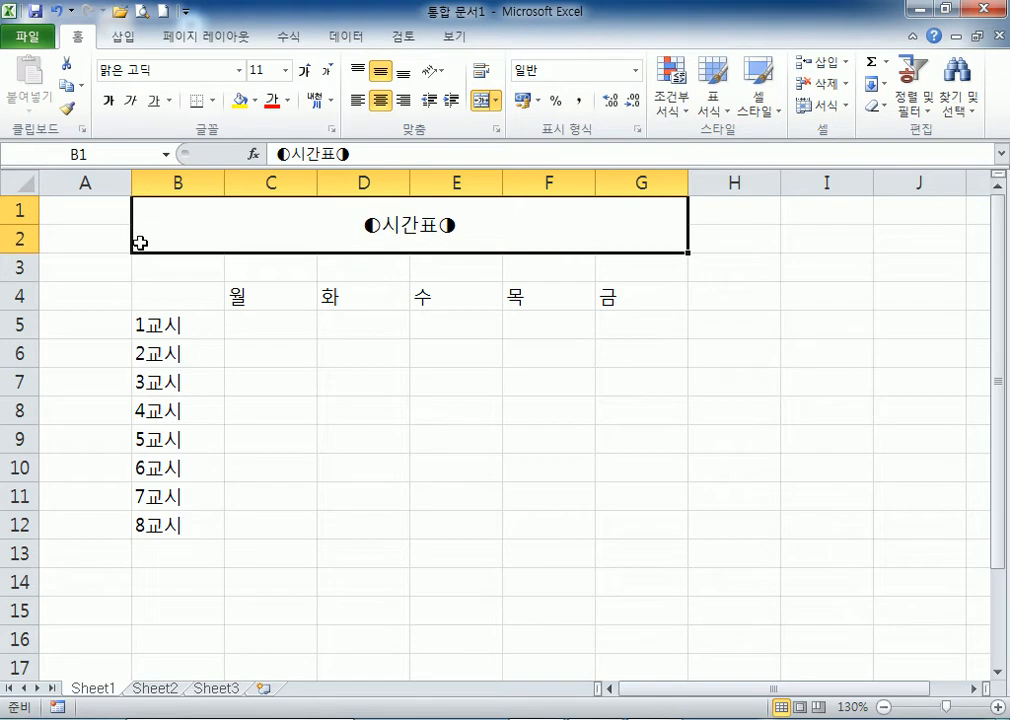
{"action": "left_click", "coordinate": [484, 101]}
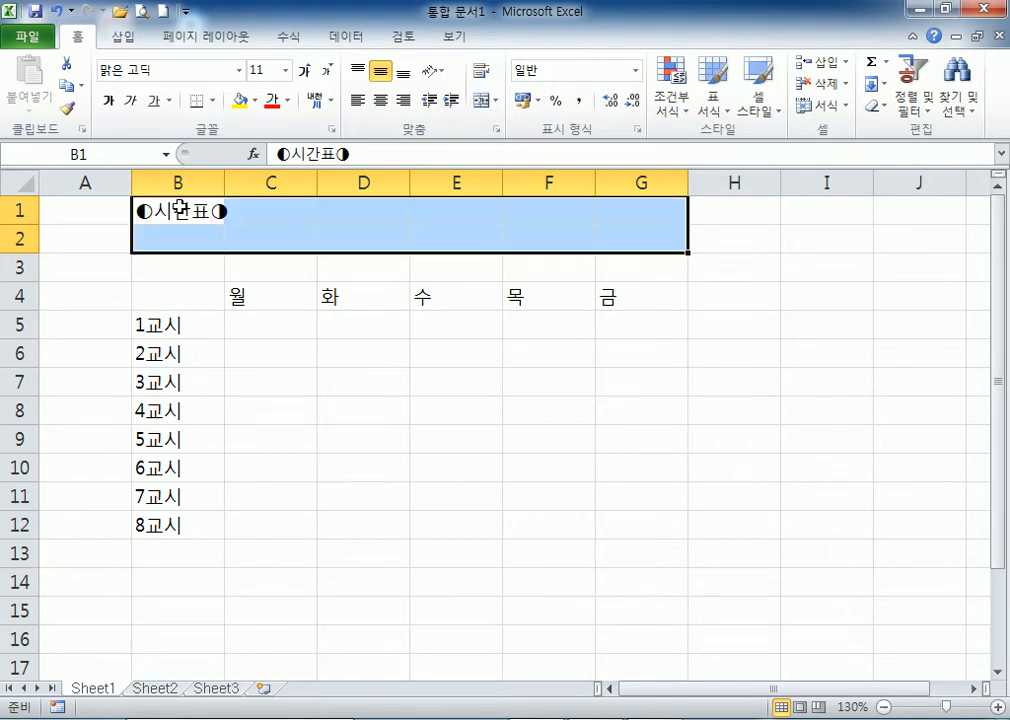
Check the contents of B1 and B2, and move the title "◐시간표◑" from B1 to B2.
{"action": "left_click", "coordinate": [177, 208]}
{"action": "left_click", "coordinate": [176, 240]}
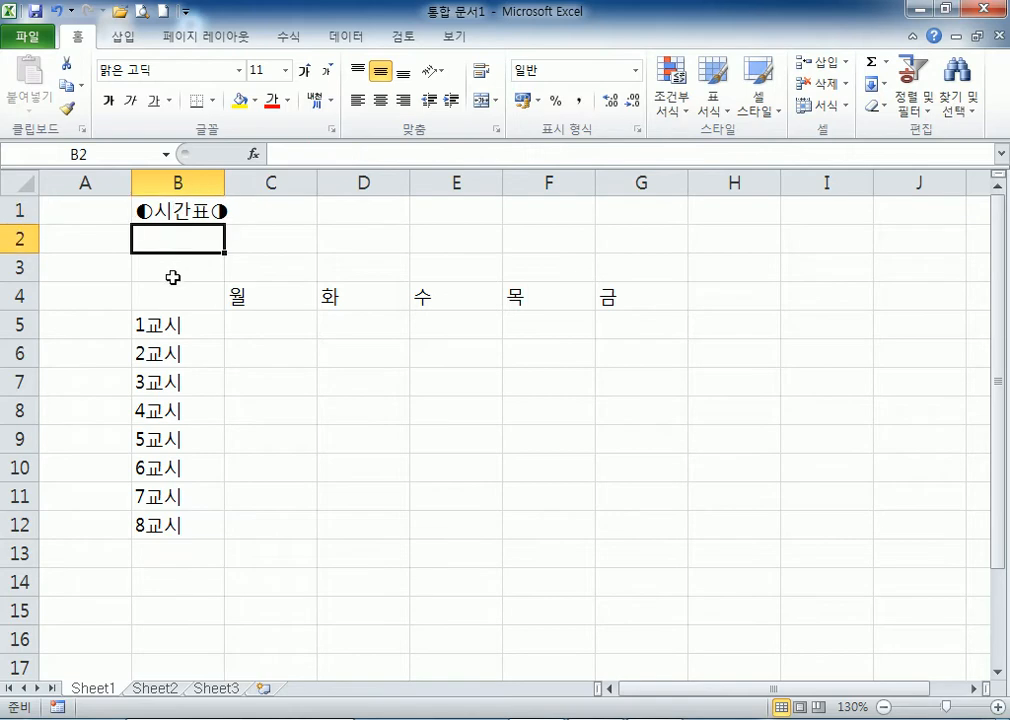
{"action": "left_click", "coordinate": [178, 212]}
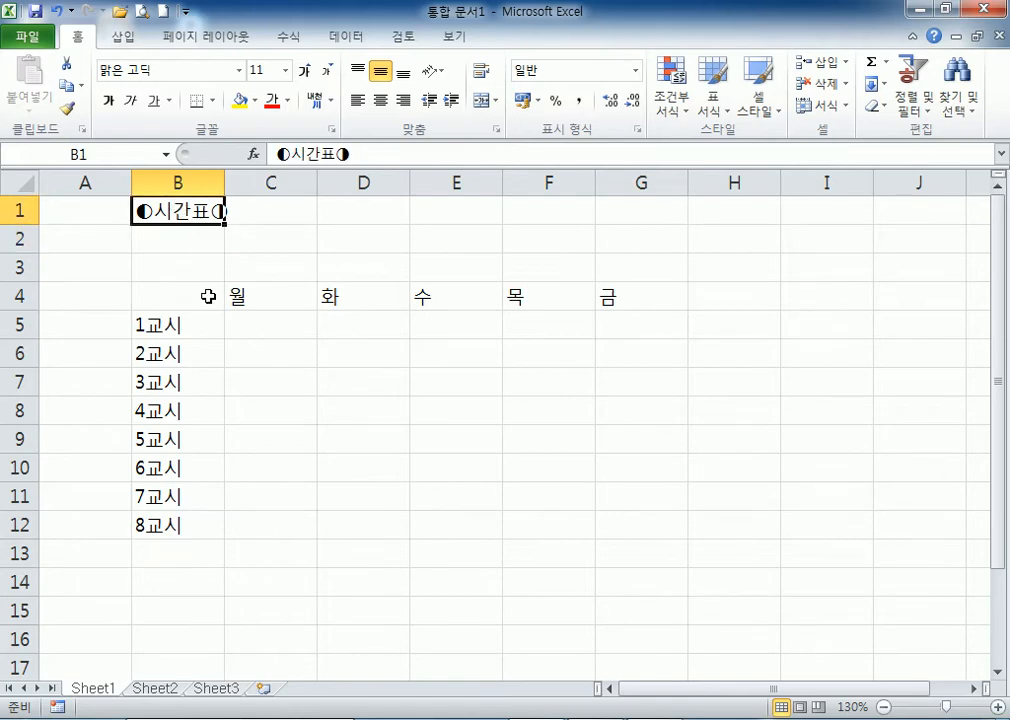
{"action": "left_click", "coordinate": [187, 240]}
{"action": "left_click", "coordinate": [180, 218]}
{"action": "left_click_drag", "start_coordinate": [152, 226], "coordinate": [149, 255]}
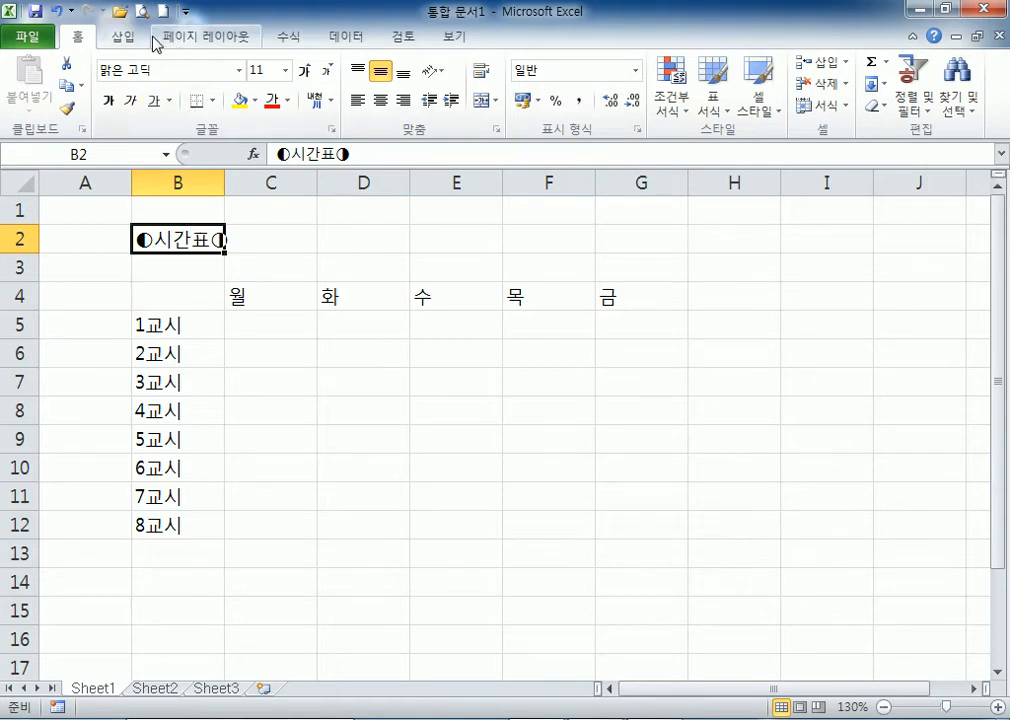
Draw a rectangle about 3.68 cm high and 5.58 cm wide over cells E2 to H8.
{"action": "left_click", "coordinate": [122, 37]}
{"action": "left_click", "coordinate": [229, 77]}
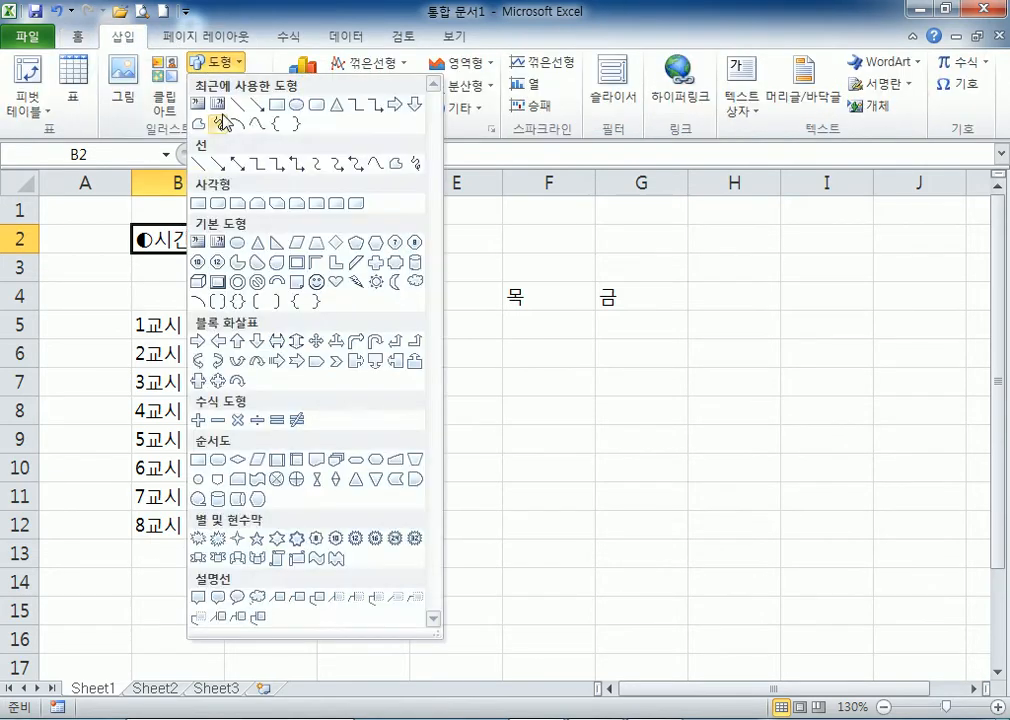
{"action": "left_click", "coordinate": [276, 103]}
{"action": "left_click_drag", "start_coordinate": [468, 243], "coordinate": [744, 421]}
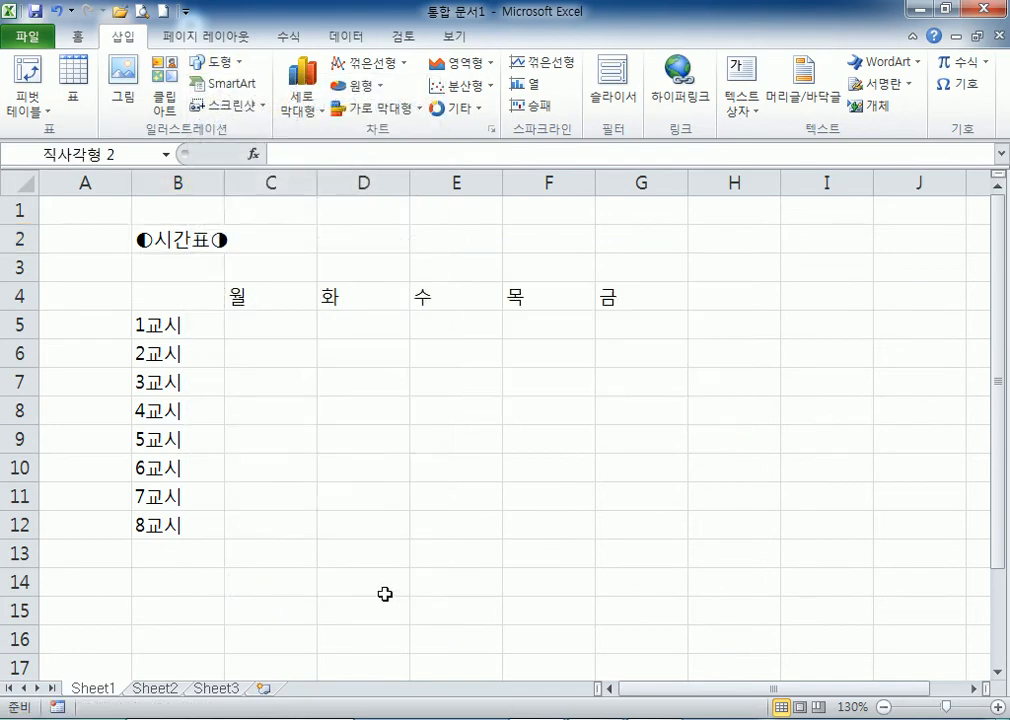
{"action": "left_click", "coordinate": [385, 585]}
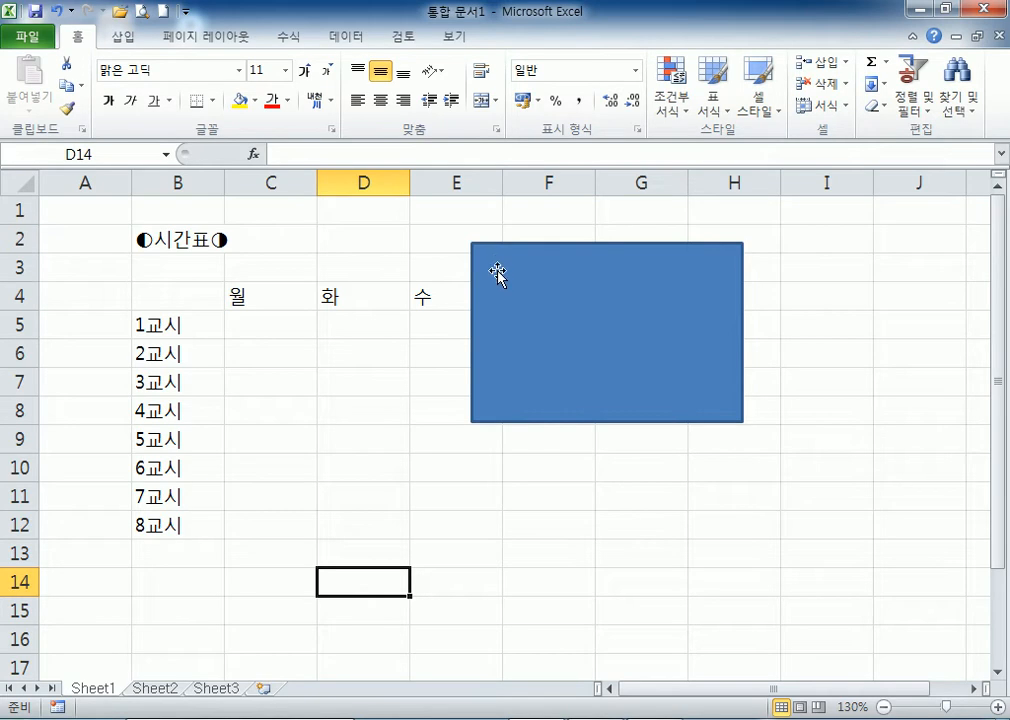
Move the rectangle down over cells D7 to F12 and delete it.
{"action": "left_click_drag", "start_coordinate": [530, 306], "coordinate": [360, 476]}
{"action": "mouse_move", "coordinate": [439, 503]}
{"action": "left_mouse_down"}
{"action": "mouse_move", "coordinate": [630, 390]}
{"action": "mouse_move", "coordinate": [431, 487]}
{"action": "left_mouse_up"}
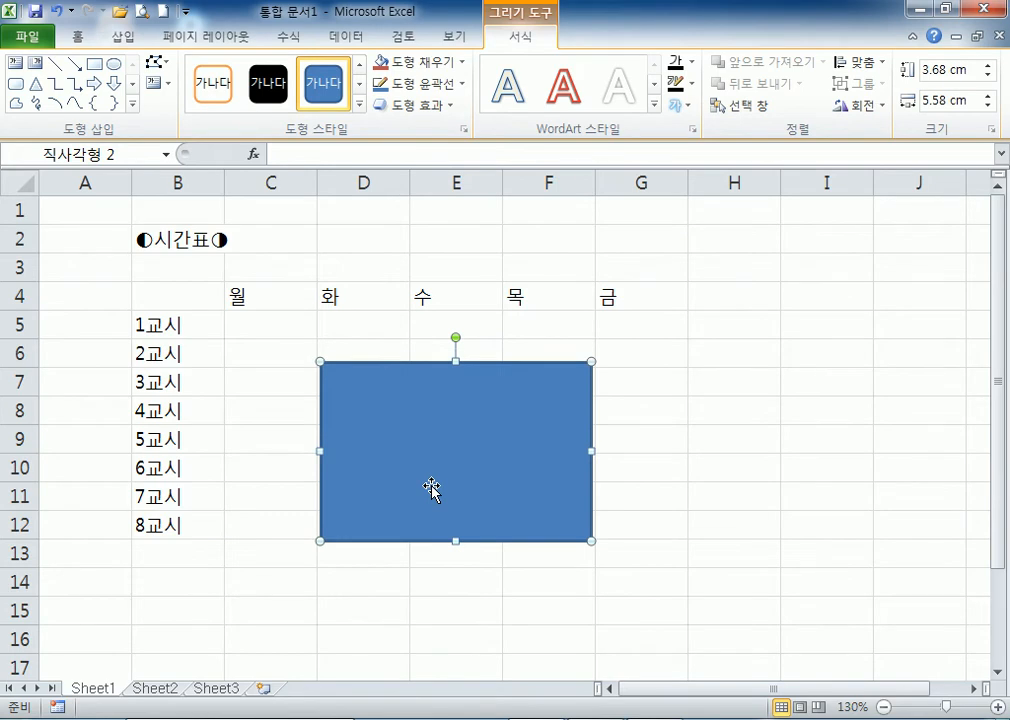
{"action": "key", "text": "Delete"}
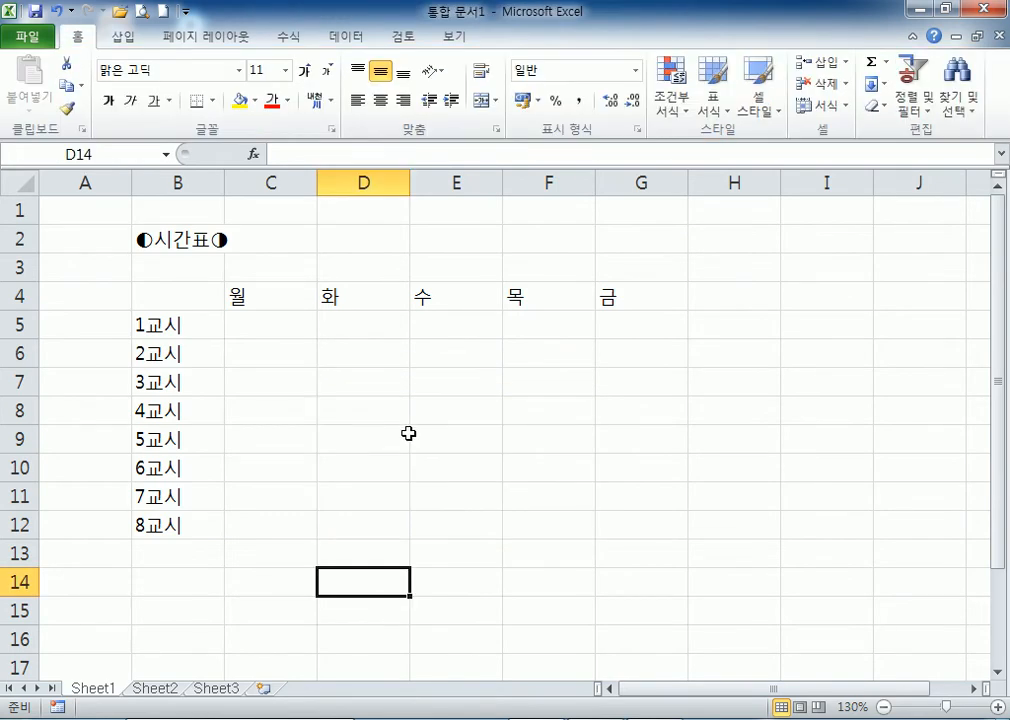
Merge cells B2:G2 and center the timetable title across them.
{"action": "left_click_drag", "start_coordinate": [176, 240], "coordinate": [630, 238]}
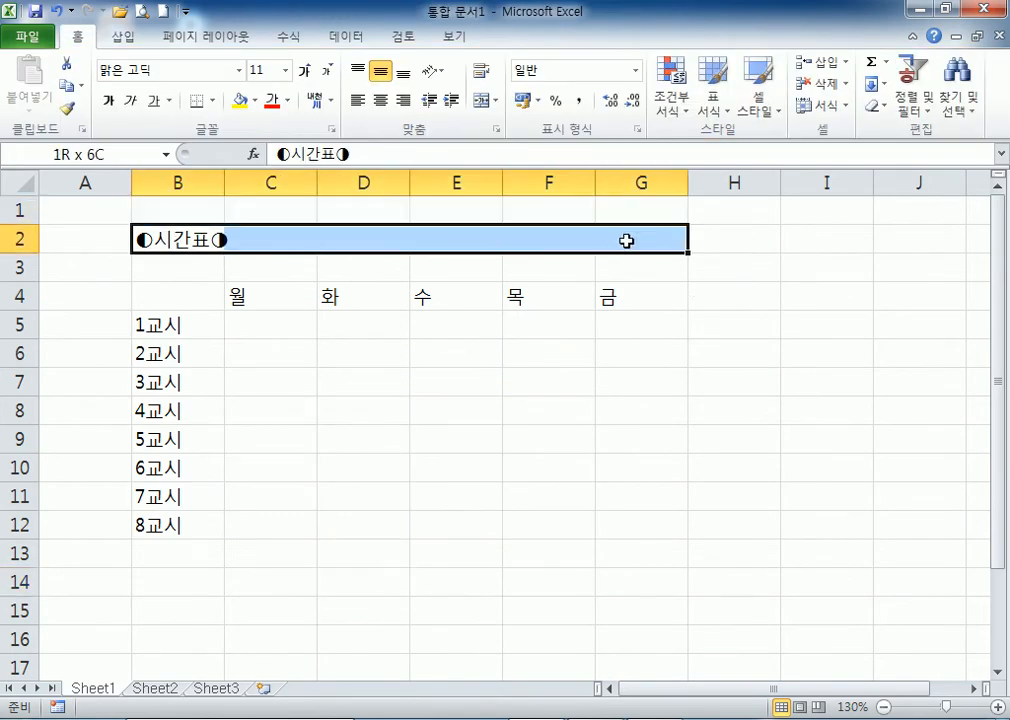
{"action": "left_click", "coordinate": [484, 100]}
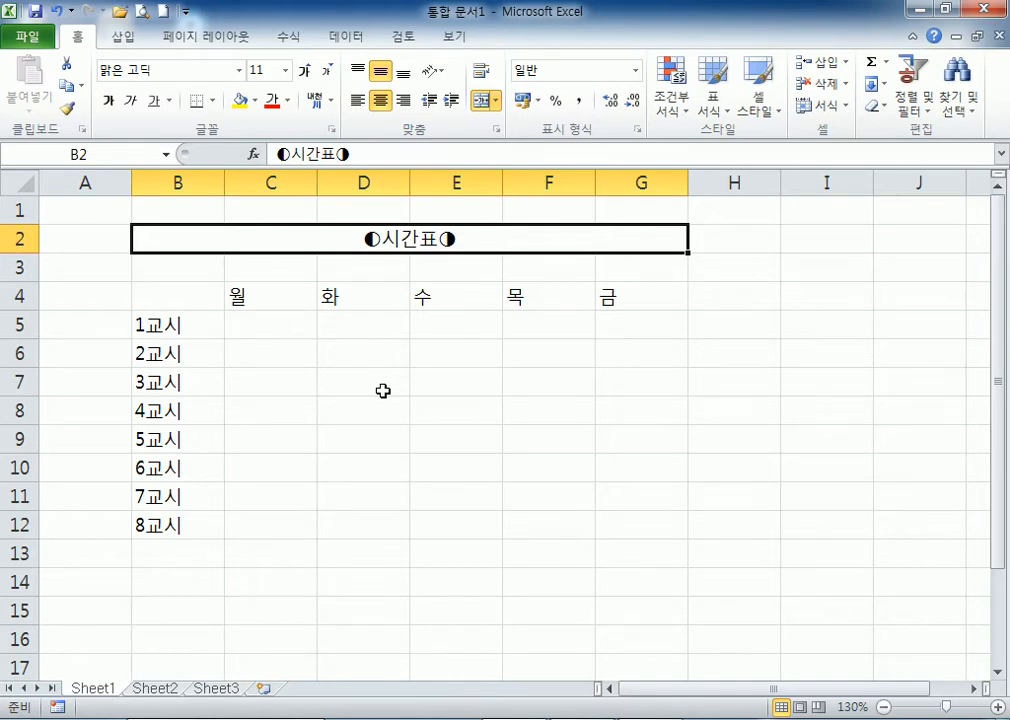
Enter "요일" in cell B4, the corner header of the timetable.
{"action": "left_click", "coordinate": [178, 302]}
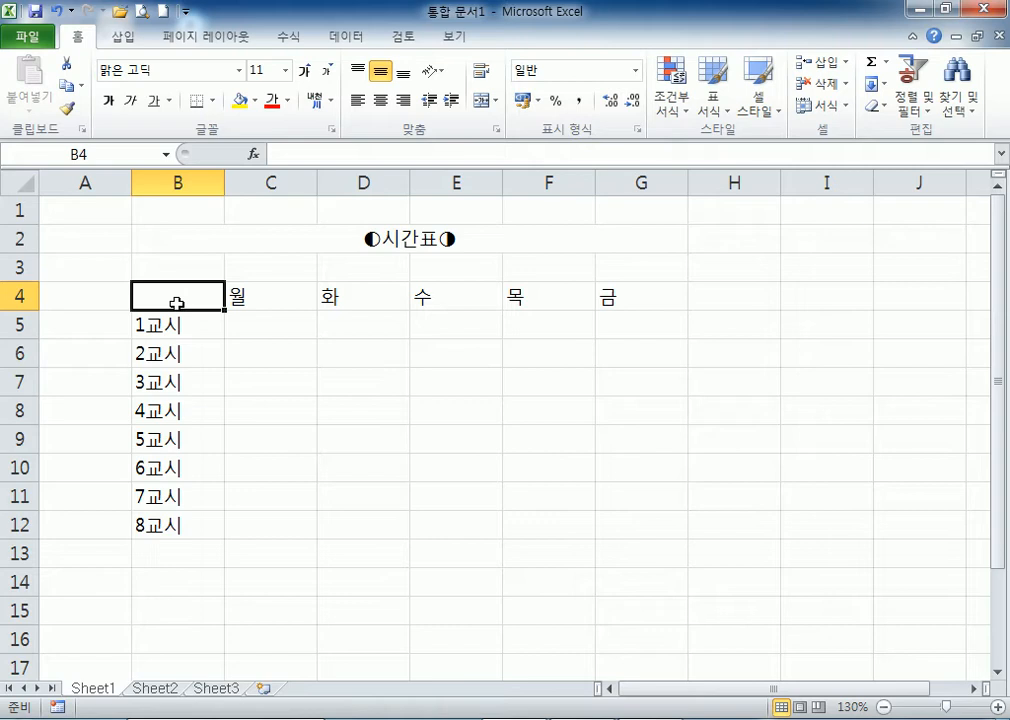
{"action": "type", "text": "여이"}
{"action": "key", "text": "BackSpace"}
{"action": "key", "text": "BackSpace"}
{"action": "key", "text": "BackSpace"}
{"action": "type", "text": "요일"}
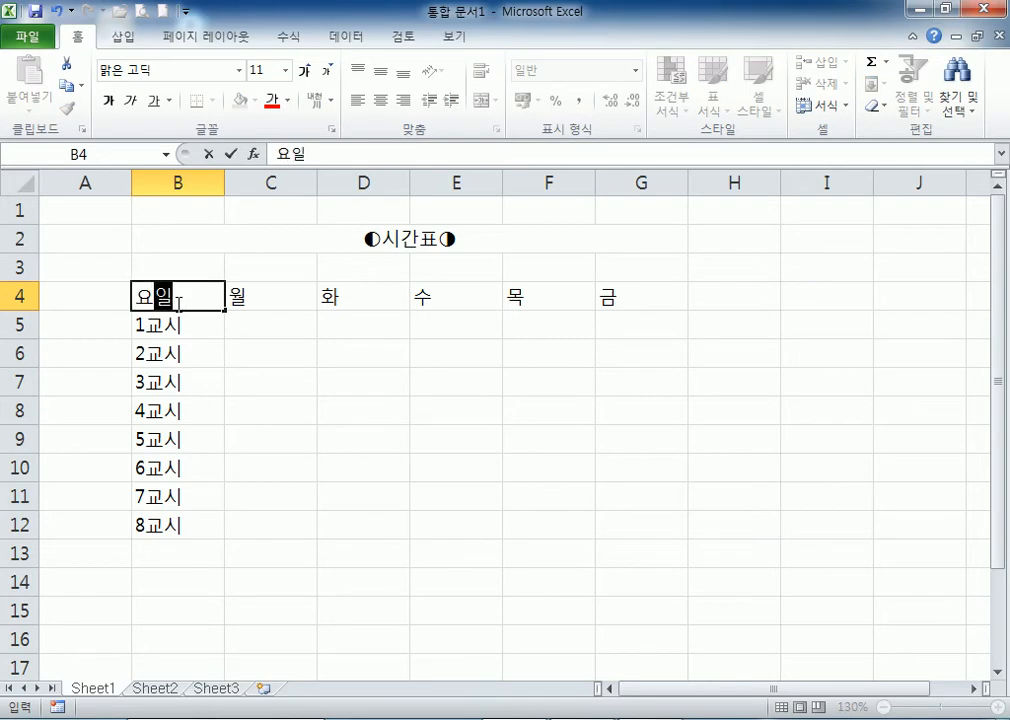
{"action": "key", "text": "Return"}
{"action": "left_click", "coordinate": [194, 298]}
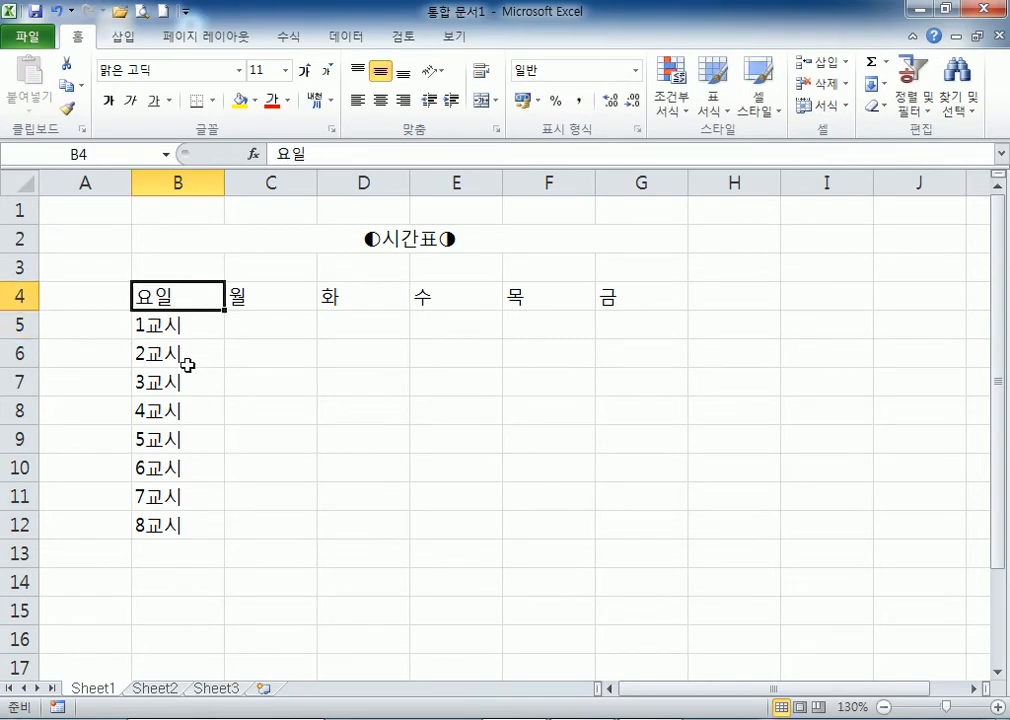
Re-enter "요일" in cell B4 over the existing text.
{"action": "left_click", "coordinate": [182, 325]}
{"action": "left_click", "coordinate": [183, 297]}
{"action": "type", "text": "요일"}
{"action": "key", "text": "Return"}
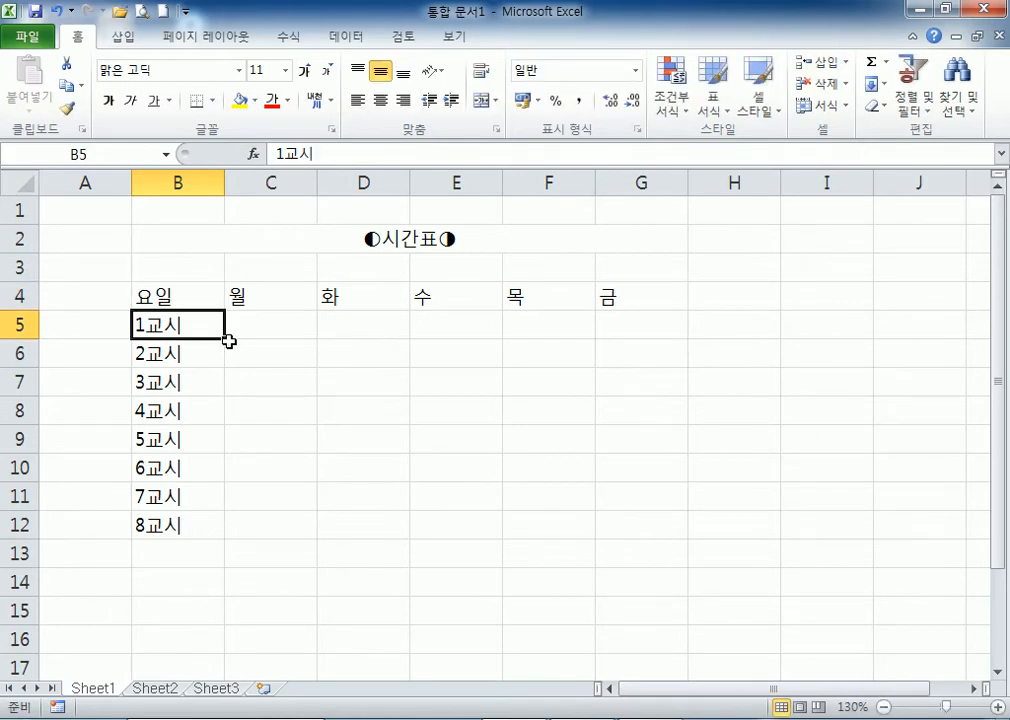
Add a line break after "요일" in B4 and enter "교시" on the second line.
{"action": "left_click", "coordinate": [178, 300]}
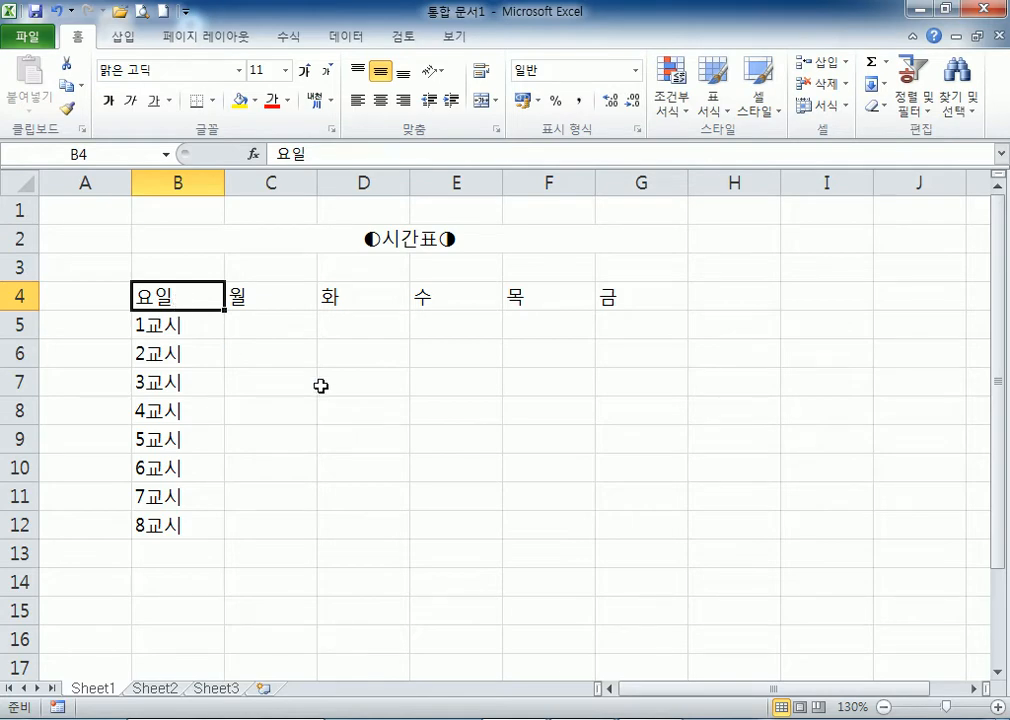
{"action": "double_click", "coordinate": [194, 298]}
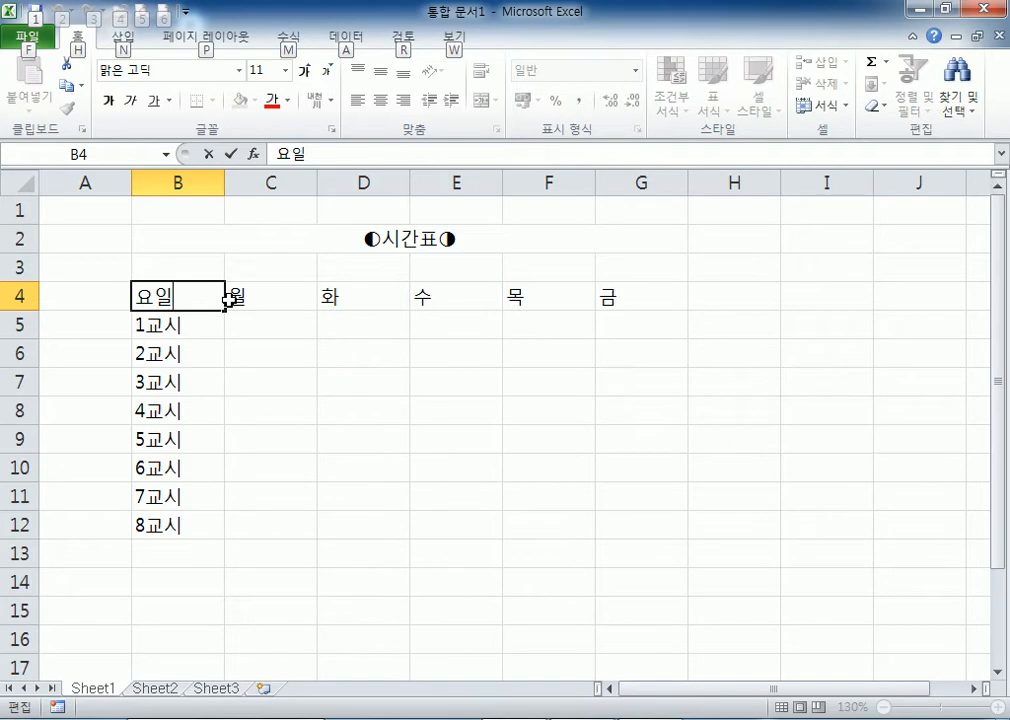
{"action": "key", "text": "alt+Return"}
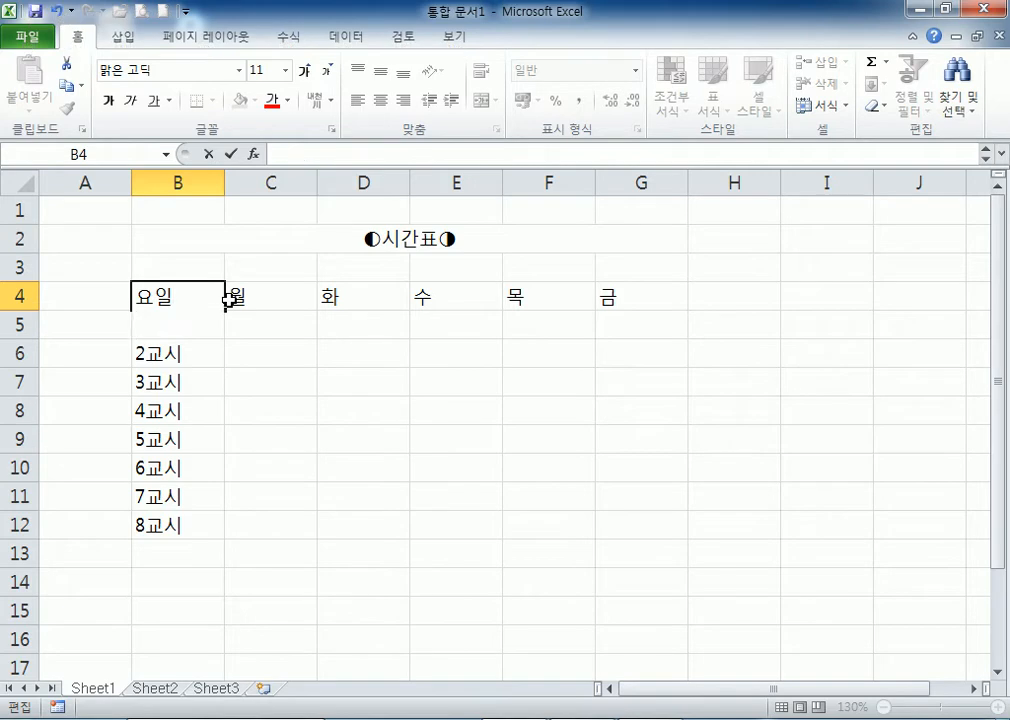
{"action": "type", "text": "교시"}
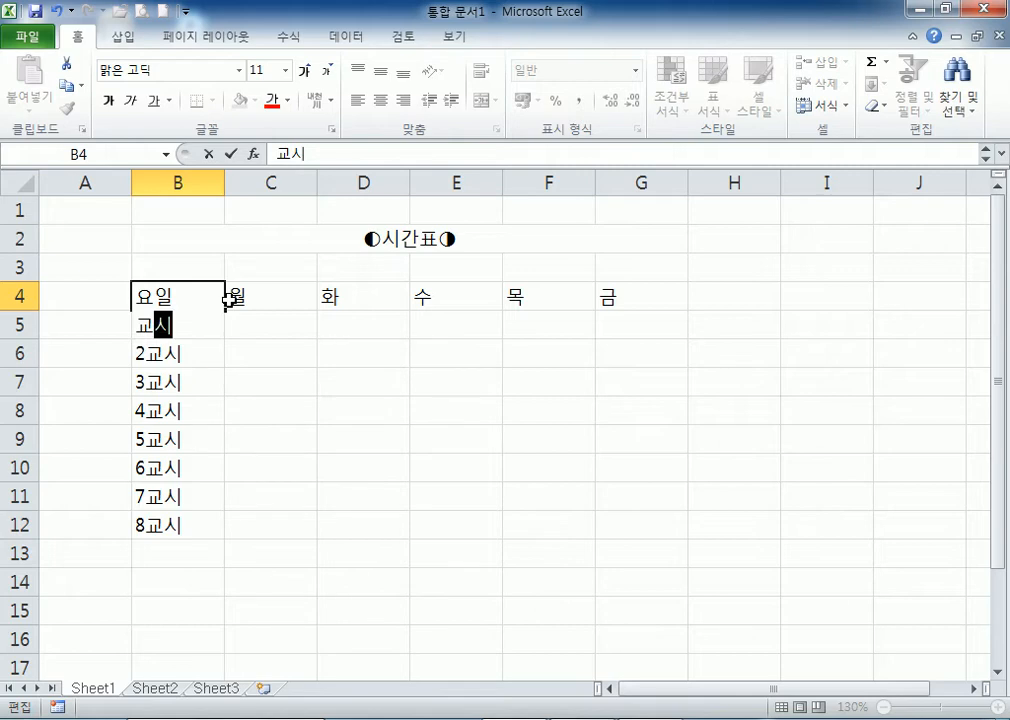
{"action": "key", "text": "Return"}
{"action": "left_click", "coordinate": [215, 327]}
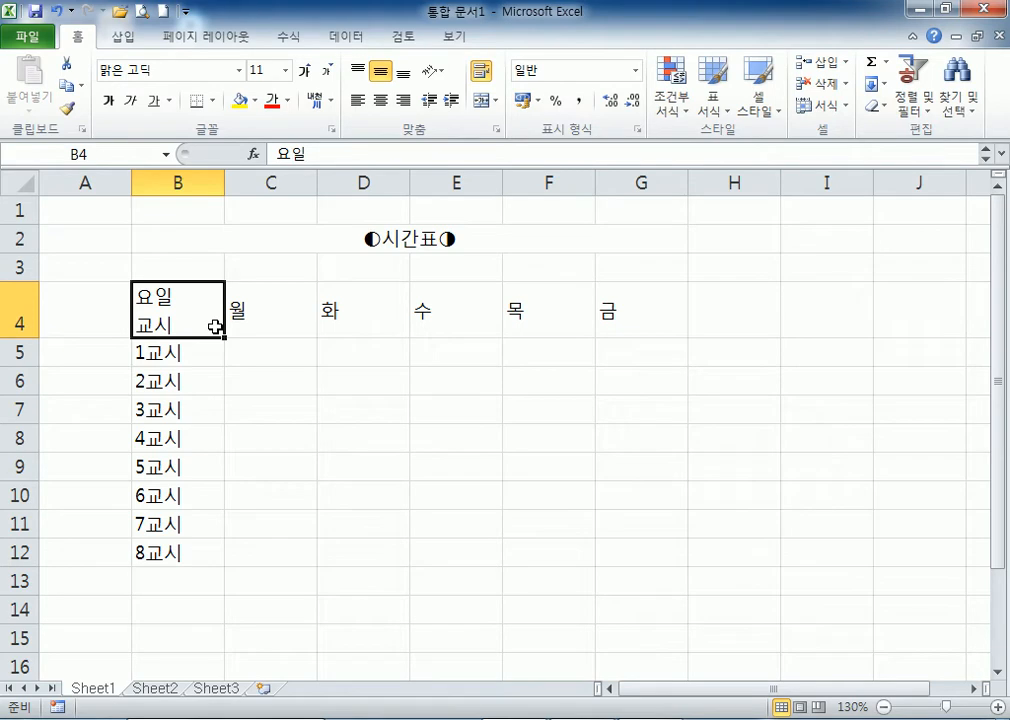
Enter "요일" and "교시" on two lines inside the empty cell D24.
{"action": "scroll", "coordinate": [220, 318], "scroll_direction": "down", "scroll_amount": 7}
{"action": "left_click", "coordinate": [390, 283]}
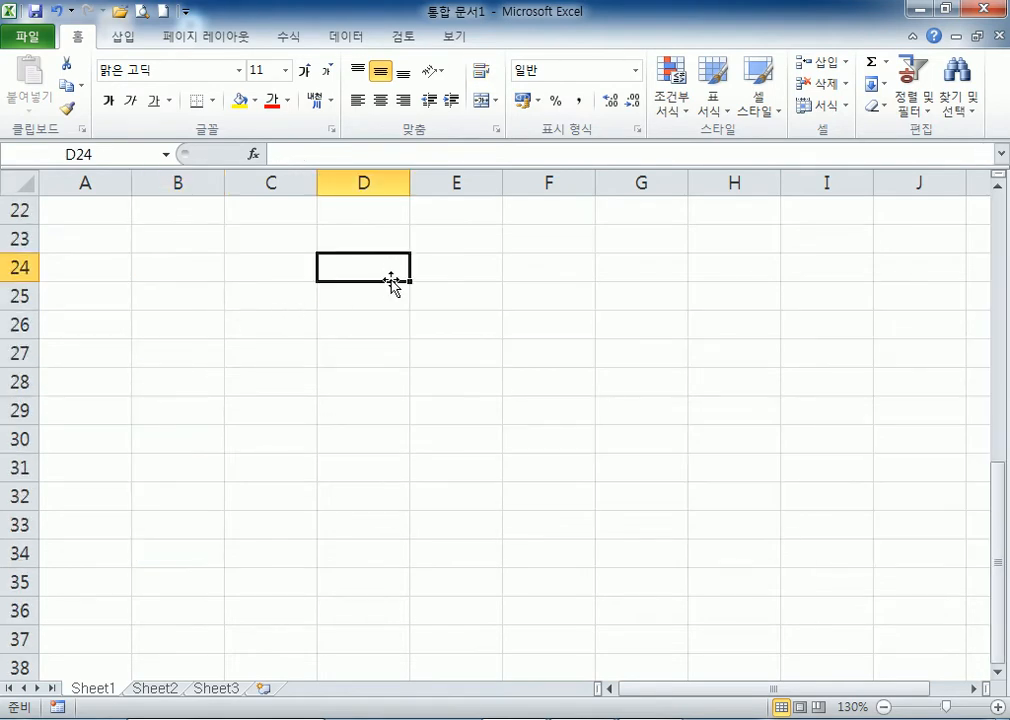
{"action": "type", "text": "요일"}
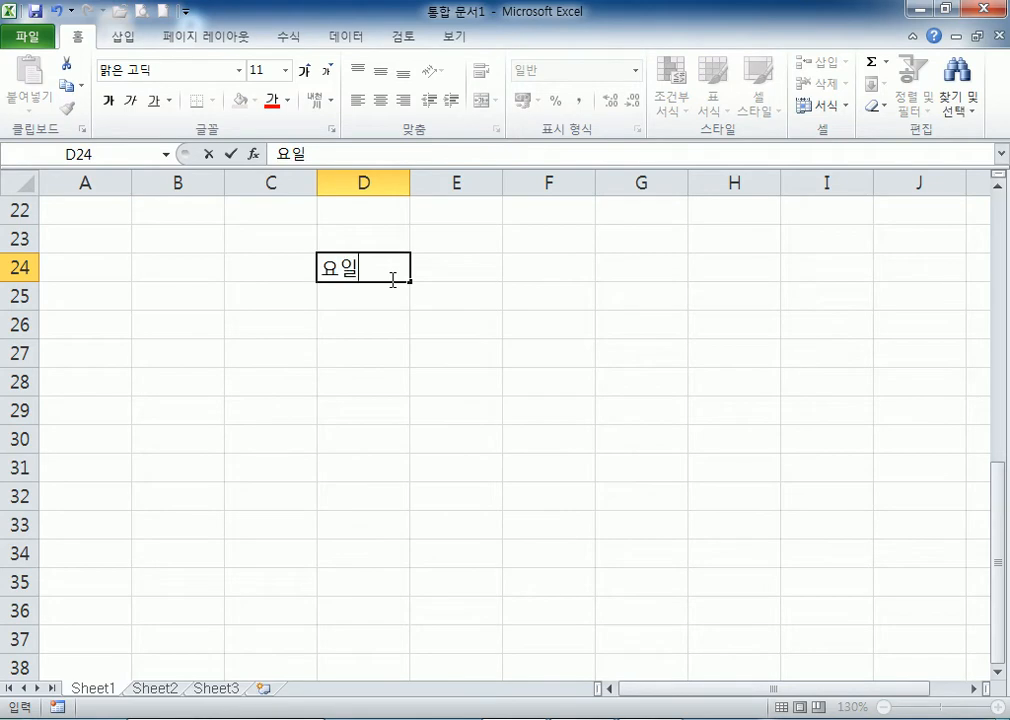
{"action": "key", "text": "alt+Return"}
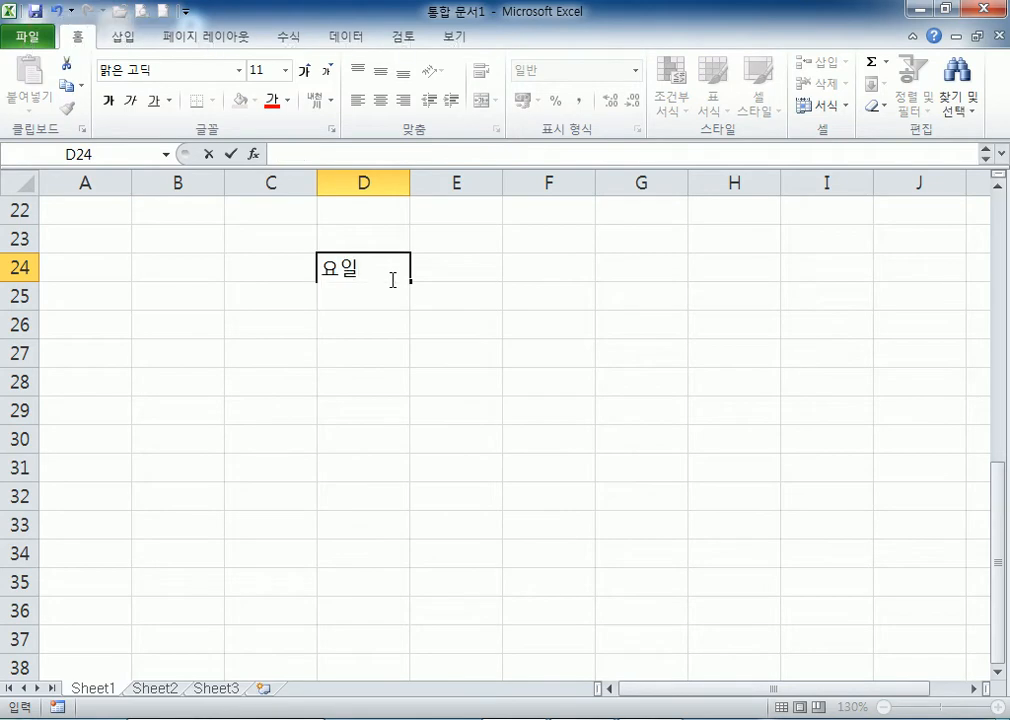
{"action": "type", "text": "곳"}
{"action": "type", "text": "시"}
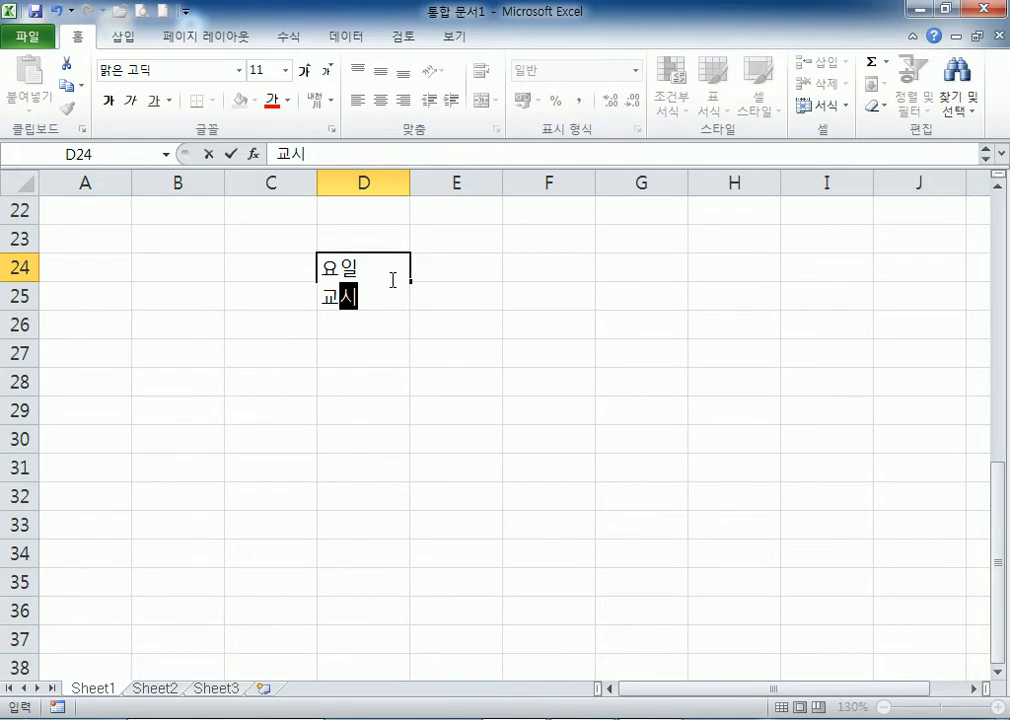
{"action": "key", "text": "Return"}
Overwrite the two-line text in cell D24 with "요일" alone.
{"action": "left_click", "coordinate": [381, 279]}
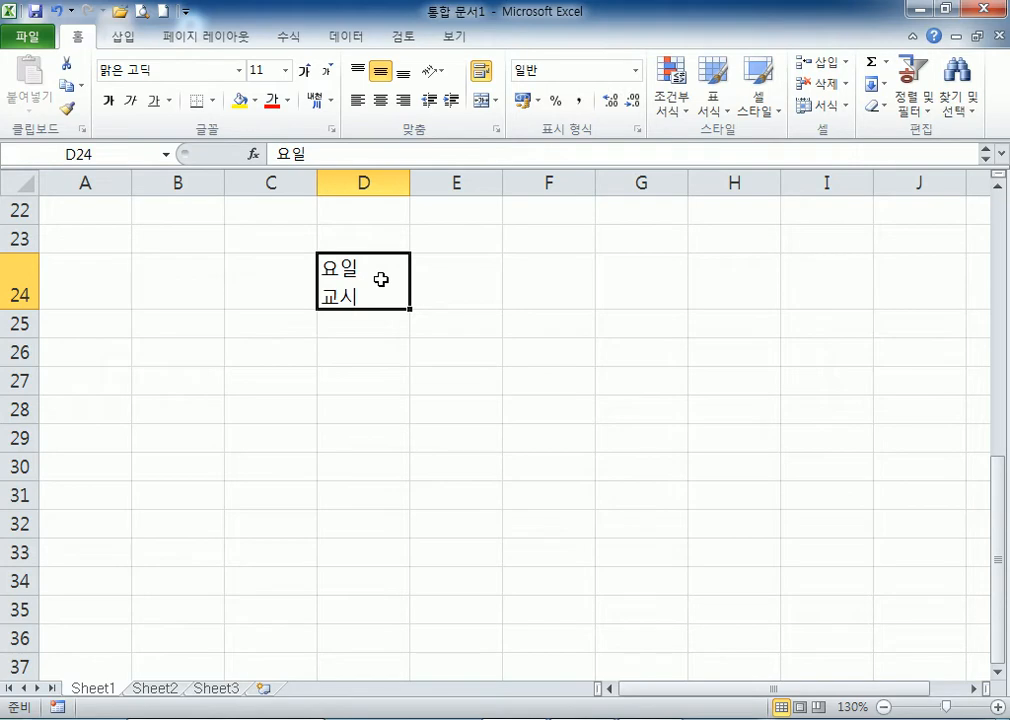
{"action": "type", "text": "요일"}
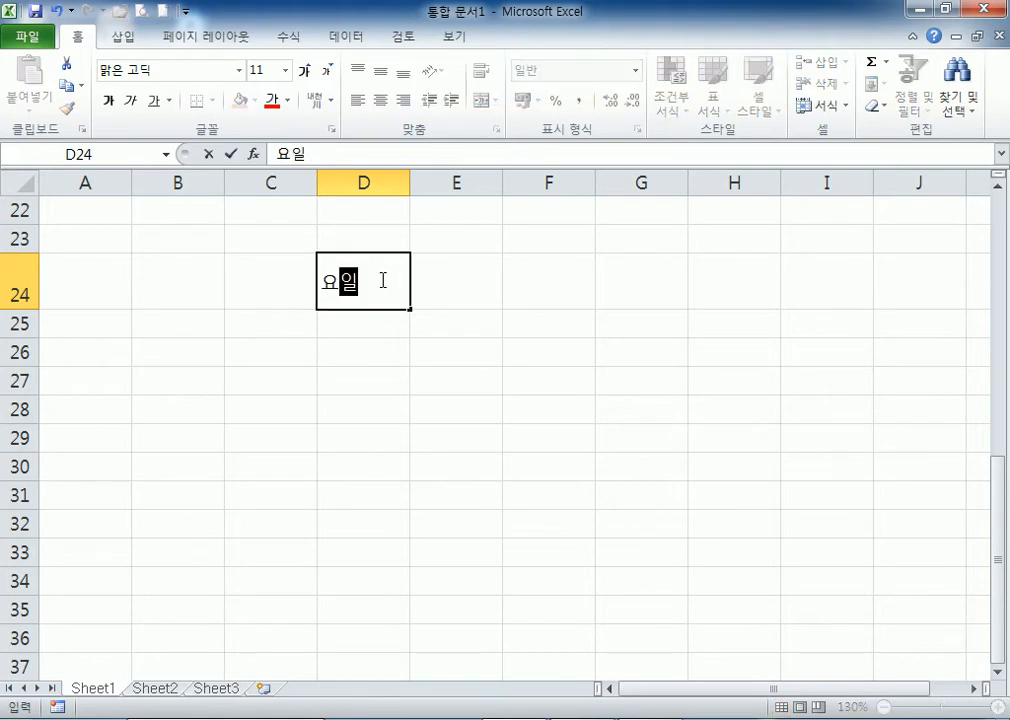
{"action": "key", "text": "Return"}
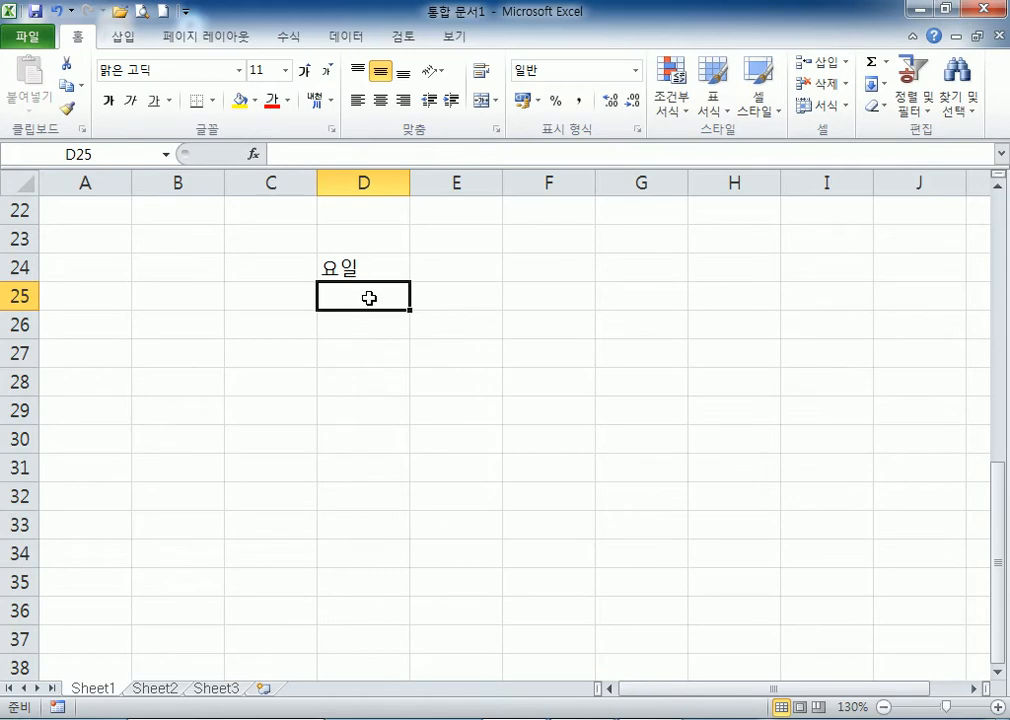
Add a line break after "요일" in D24, enter "내용" on the second line, and clear the cell.
{"action": "left_click", "coordinate": [349, 268]}
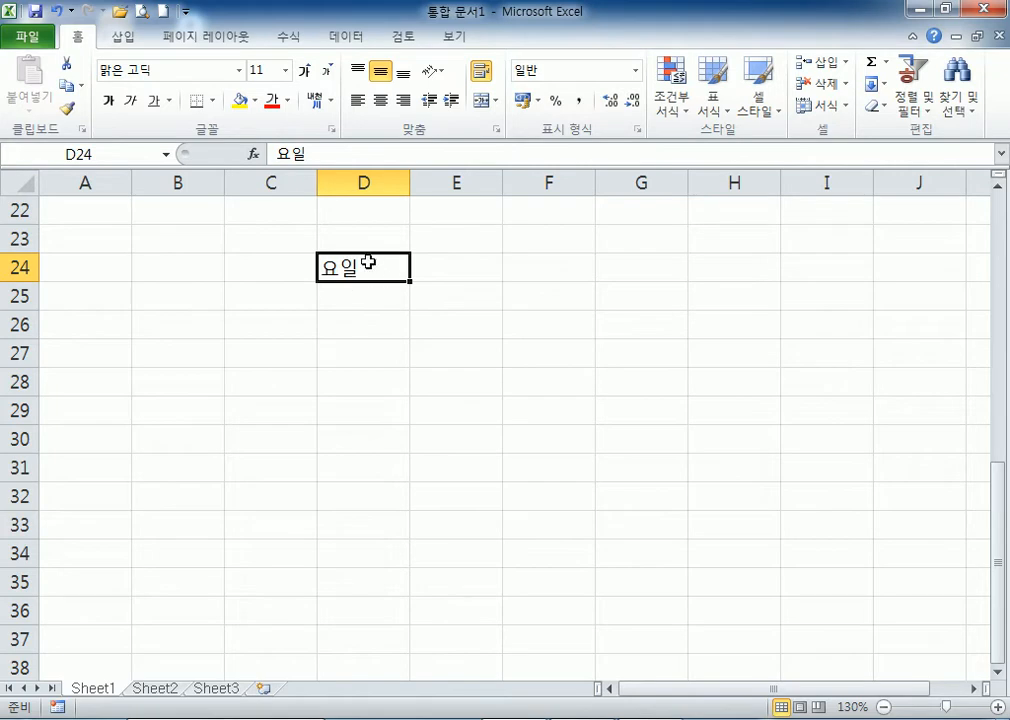
{"action": "double_click", "coordinate": [370, 266]}
{"action": "key", "text": "alt+Return"}
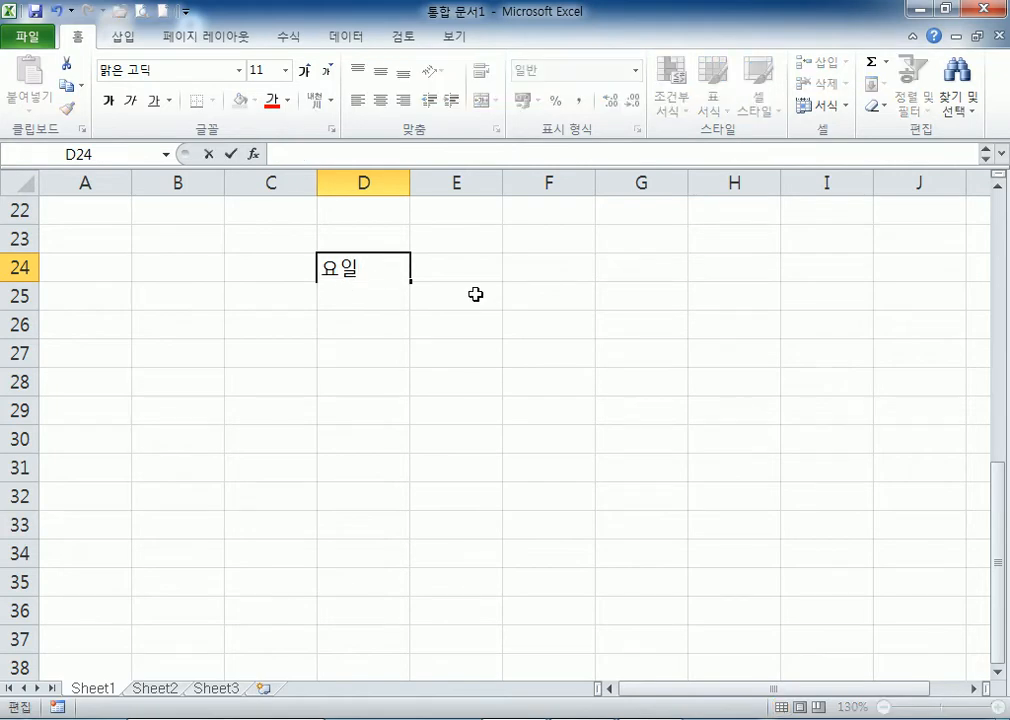
{"action": "type", "text": "내용"}
{"action": "key", "text": "Return"}
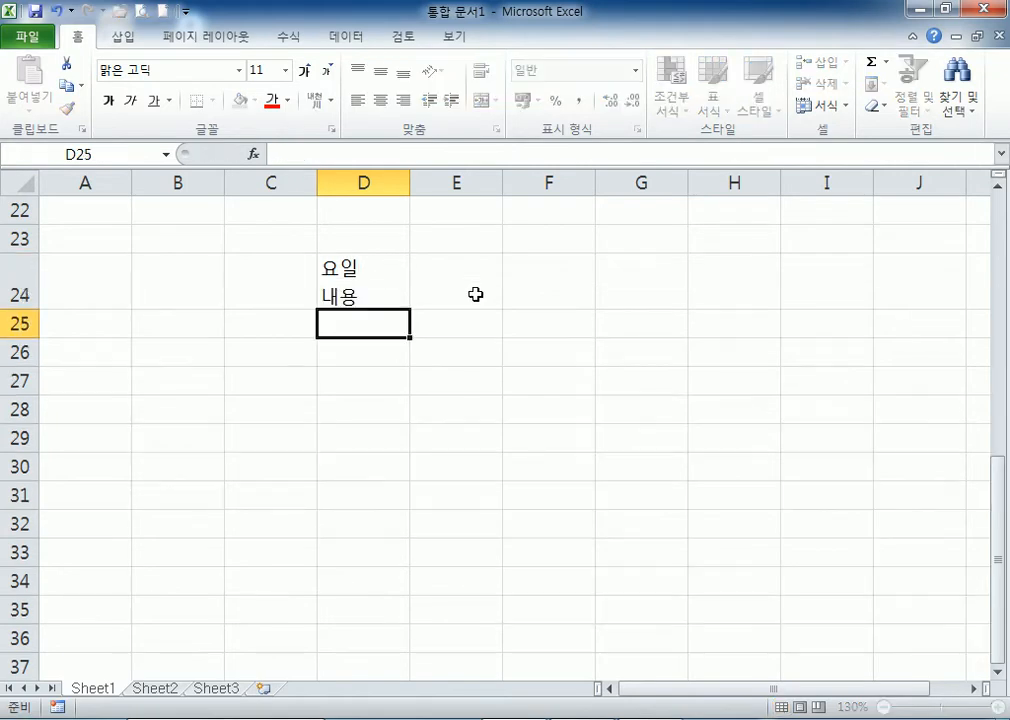
{"action": "left_click", "coordinate": [332, 288]}
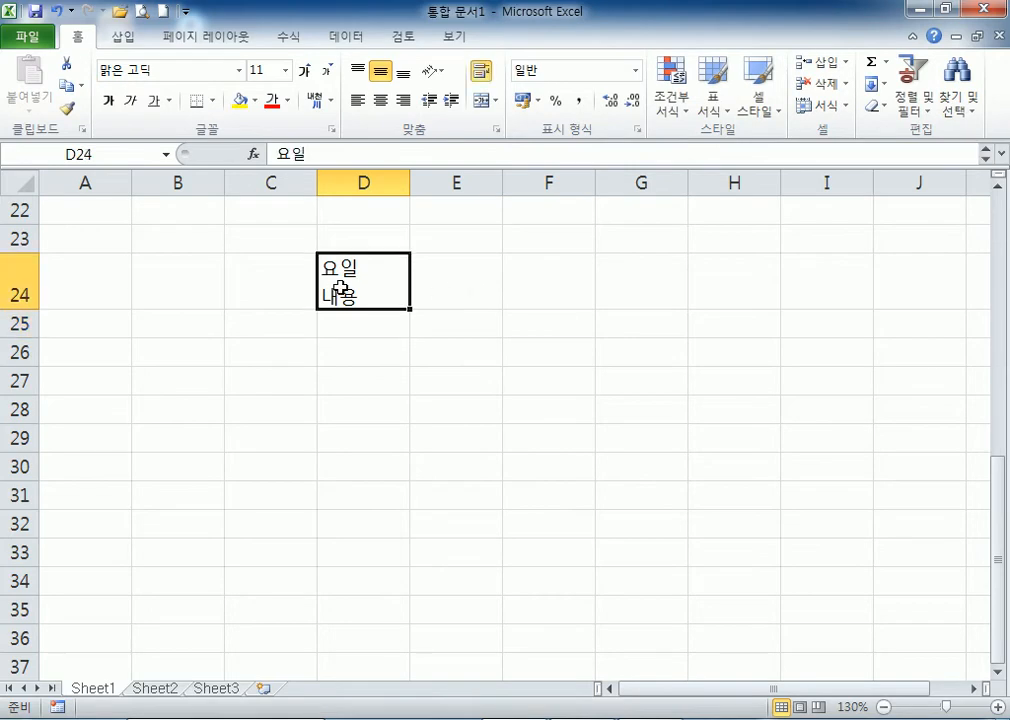
{"action": "key", "text": "Delete"}
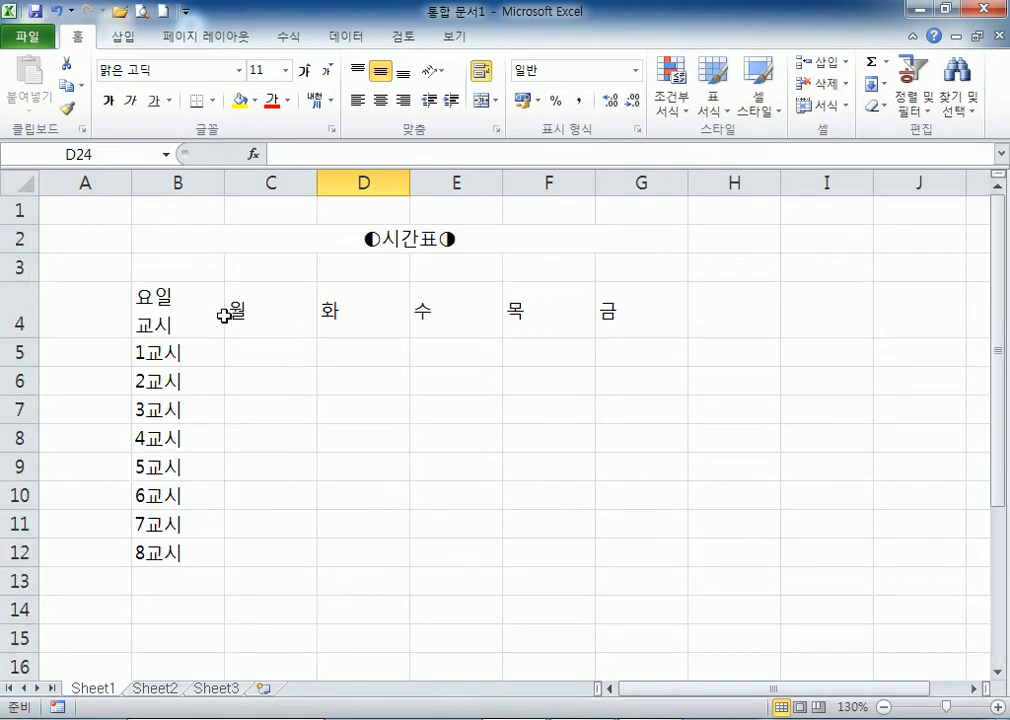
Try to right-align only the first line "요일" inside cell B4.
{"action": "left_click", "coordinate": [202, 313]}
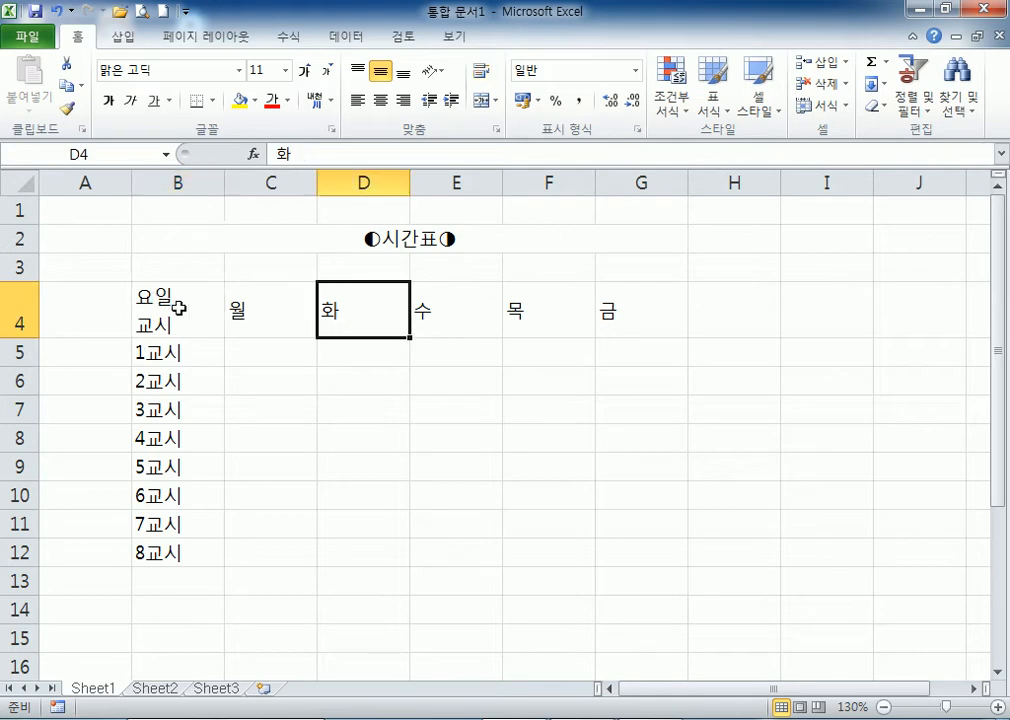
{"action": "left_click", "coordinate": [404, 102]}
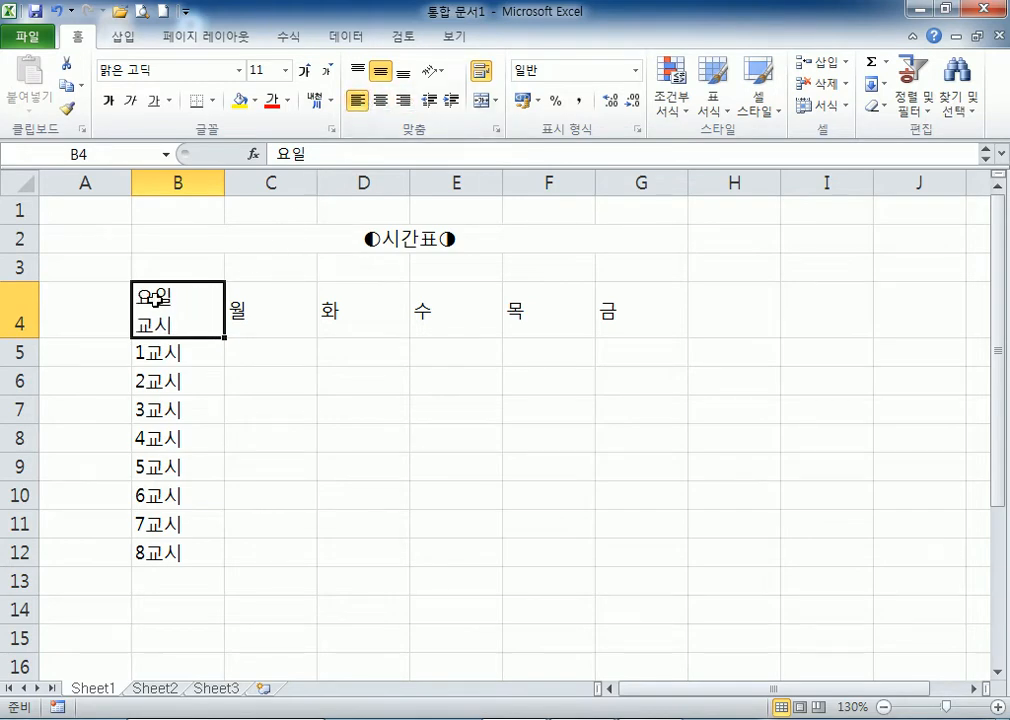
{"action": "double_click", "coordinate": [179, 300]}
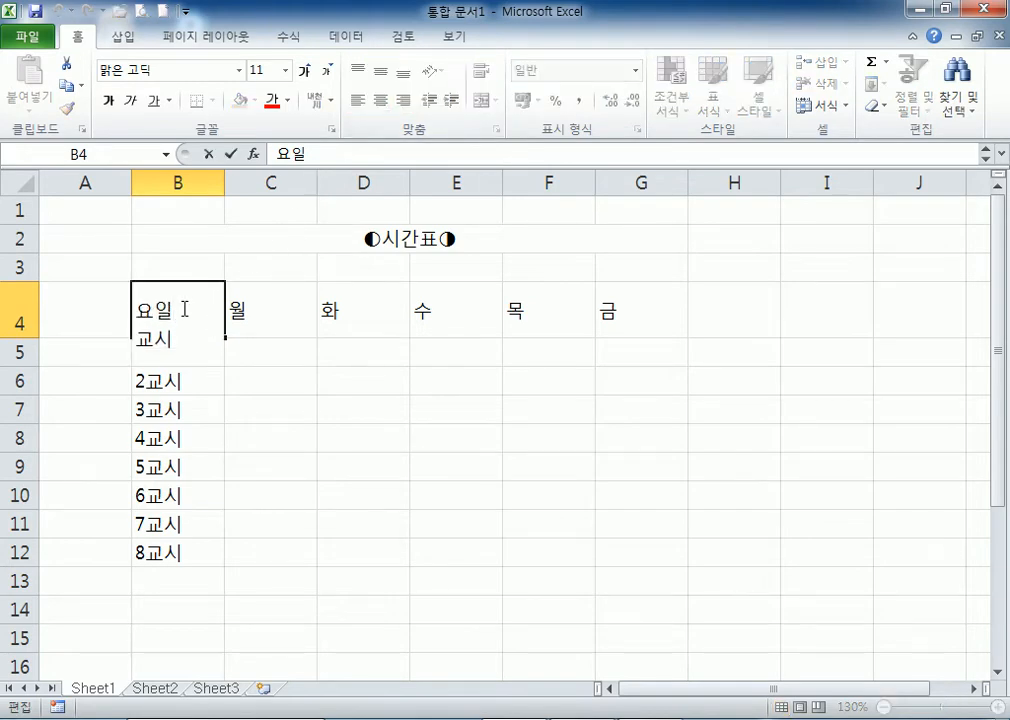
{"action": "left_click", "coordinate": [254, 385]}
{"action": "left_click", "coordinate": [199, 328]}
{"action": "double_click", "coordinate": [180, 300]}
{"action": "left_click_drag", "start_coordinate": [180, 300], "coordinate": [137, 308]}
{"action": "left_click", "coordinate": [193, 304]}
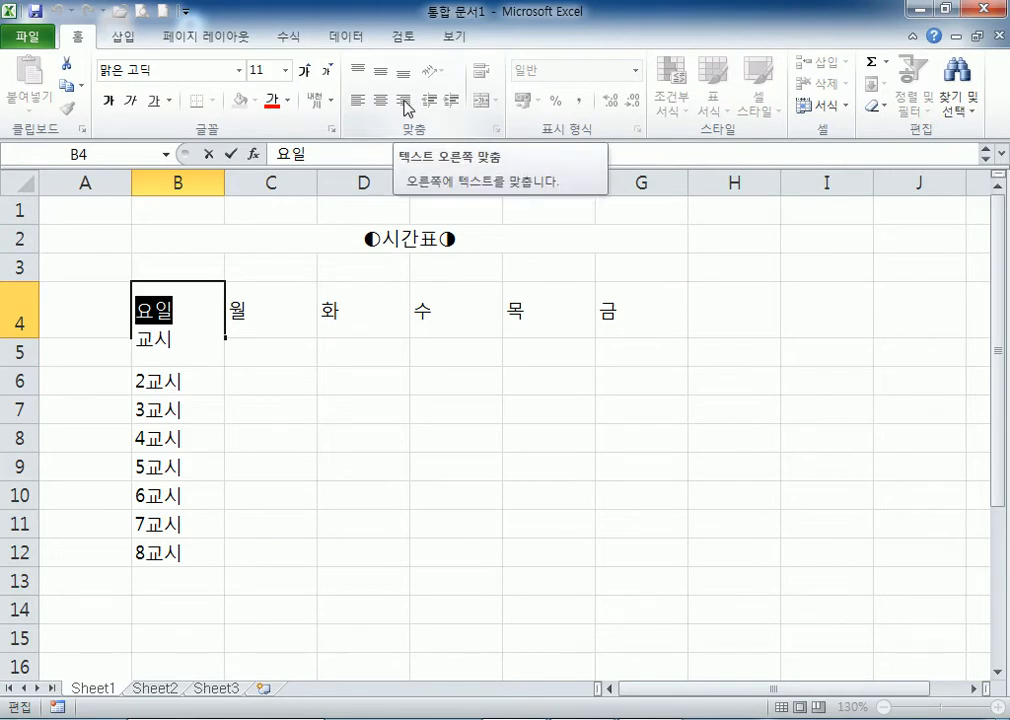
{"action": "left_click", "coordinate": [340, 418]}
Right-align the whole cell B4 and switch it back to left alignment.
{"action": "left_click", "coordinate": [203, 316]}
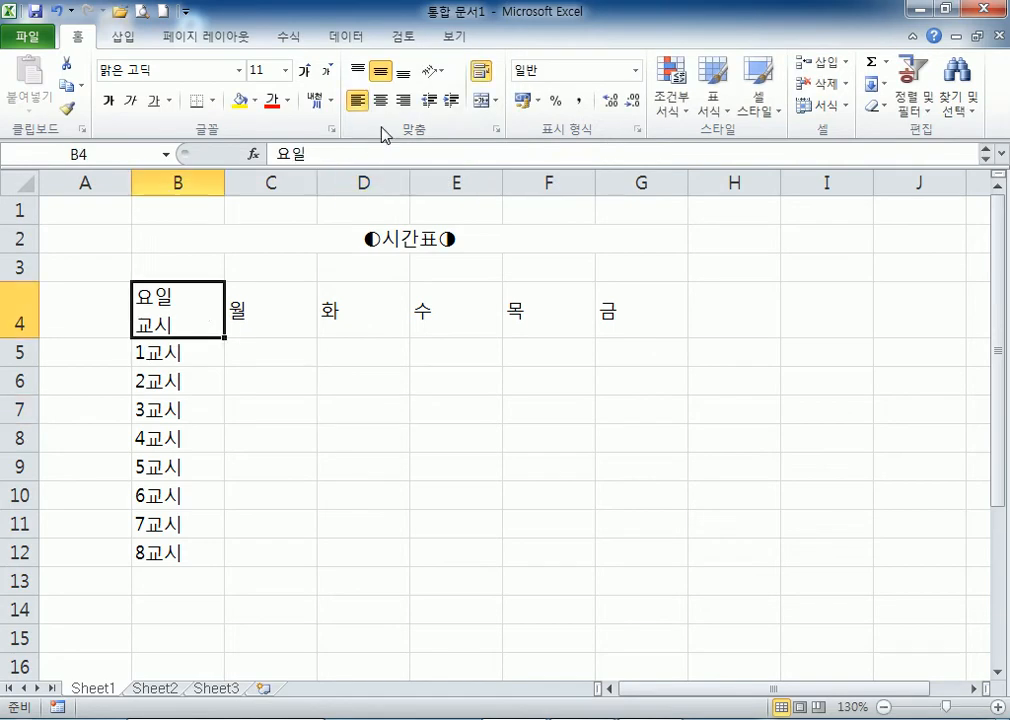
{"action": "left_click", "coordinate": [405, 102]}
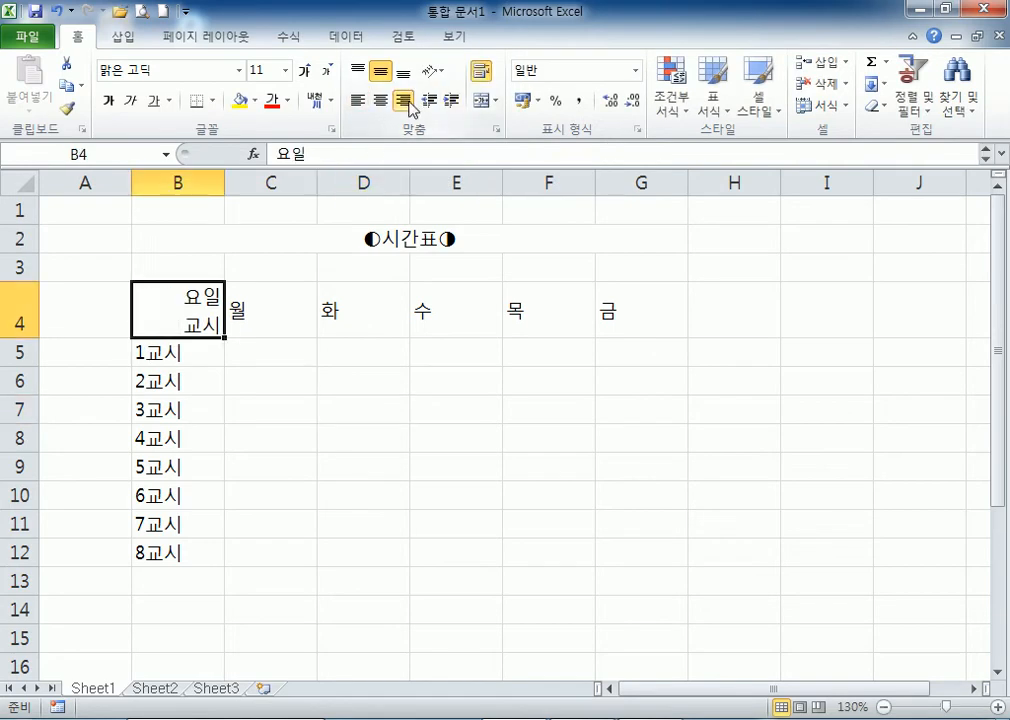
{"action": "left_click", "coordinate": [357, 101]}
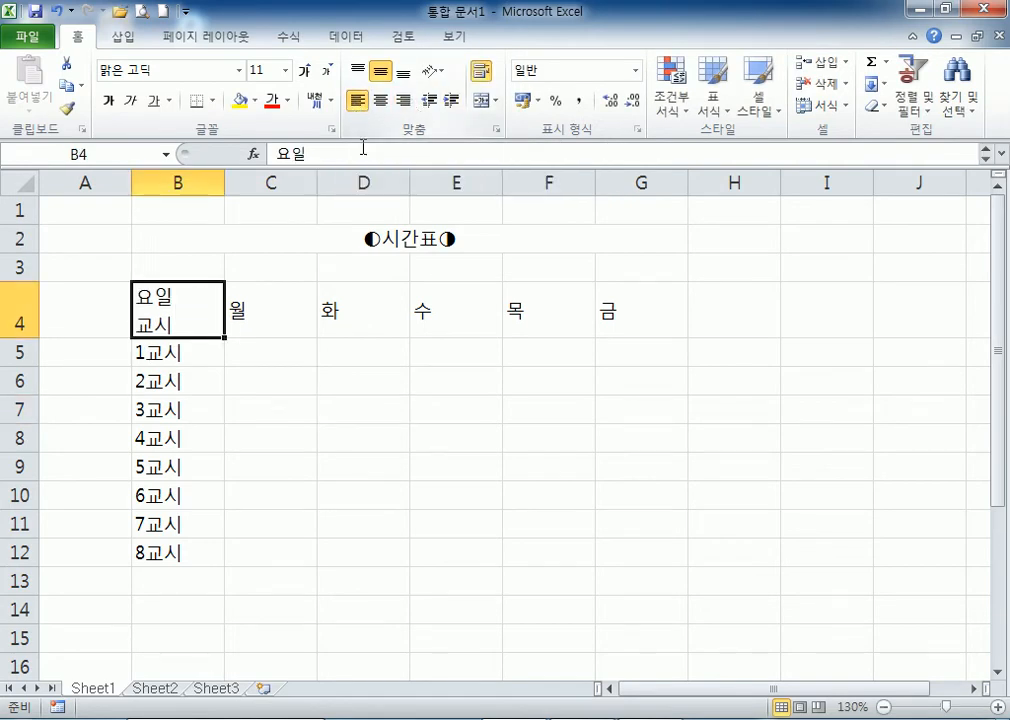
Insert leading spaces before "요일" in B4 so the word sits at the cell's right edge above "교시".
{"action": "double_click", "coordinate": [155, 300]}
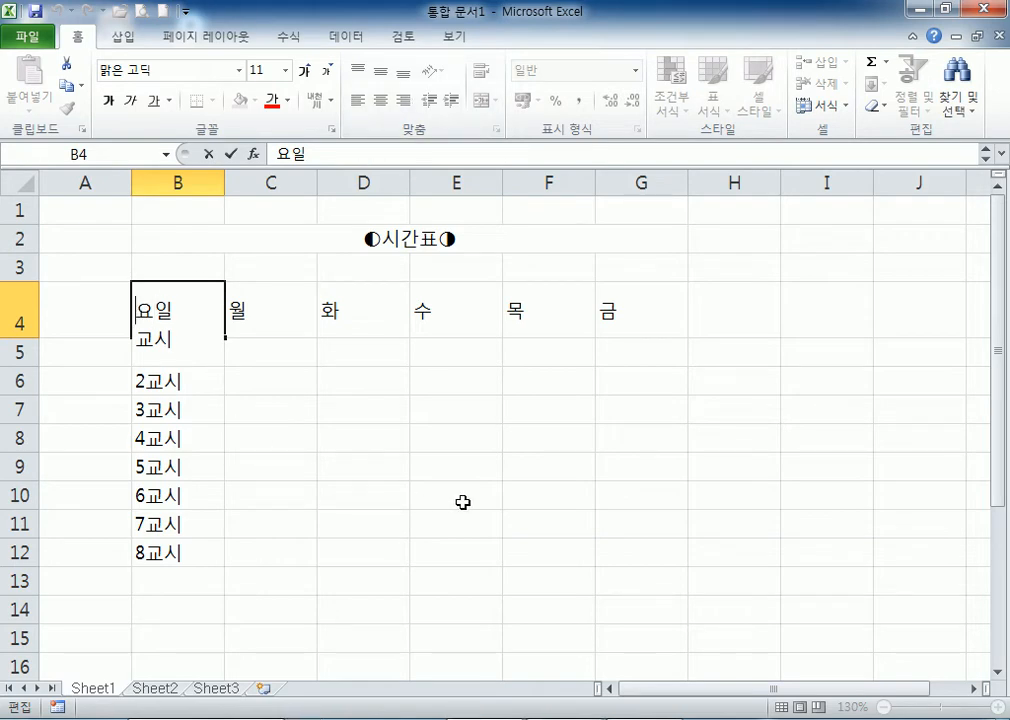
{"action": "scroll", "coordinate": [462, 500], "scroll_direction": "down", "scroll_amount": 1}
{"action": "scroll", "coordinate": [455, 493], "scroll_direction": "up", "scroll_amount": 1}
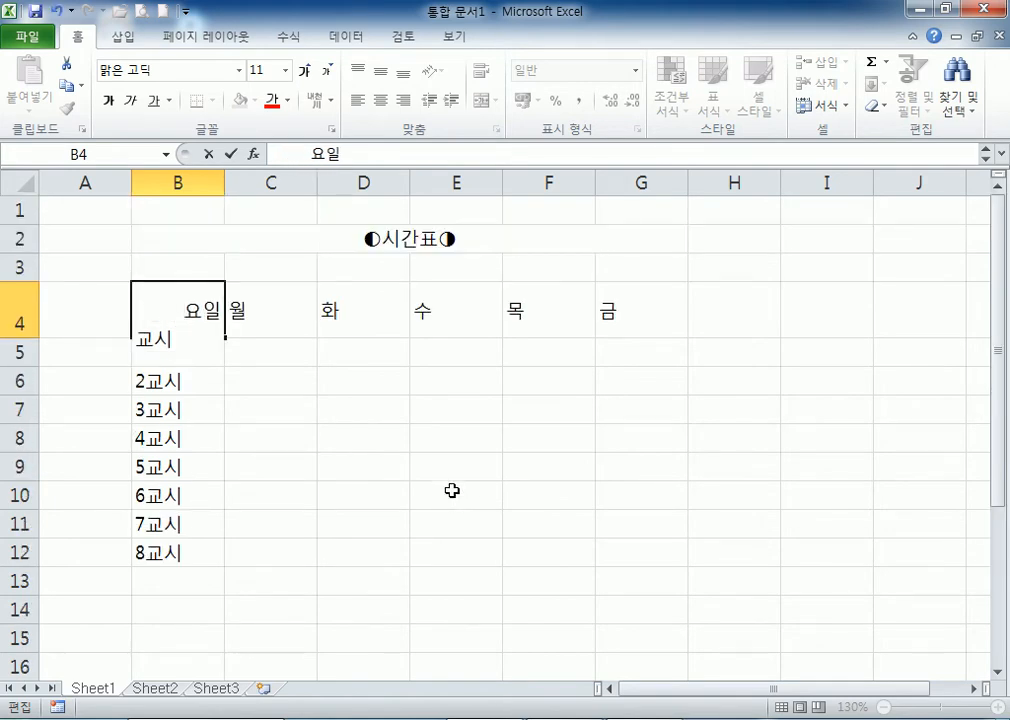
{"action": "key", "text": "Return"}
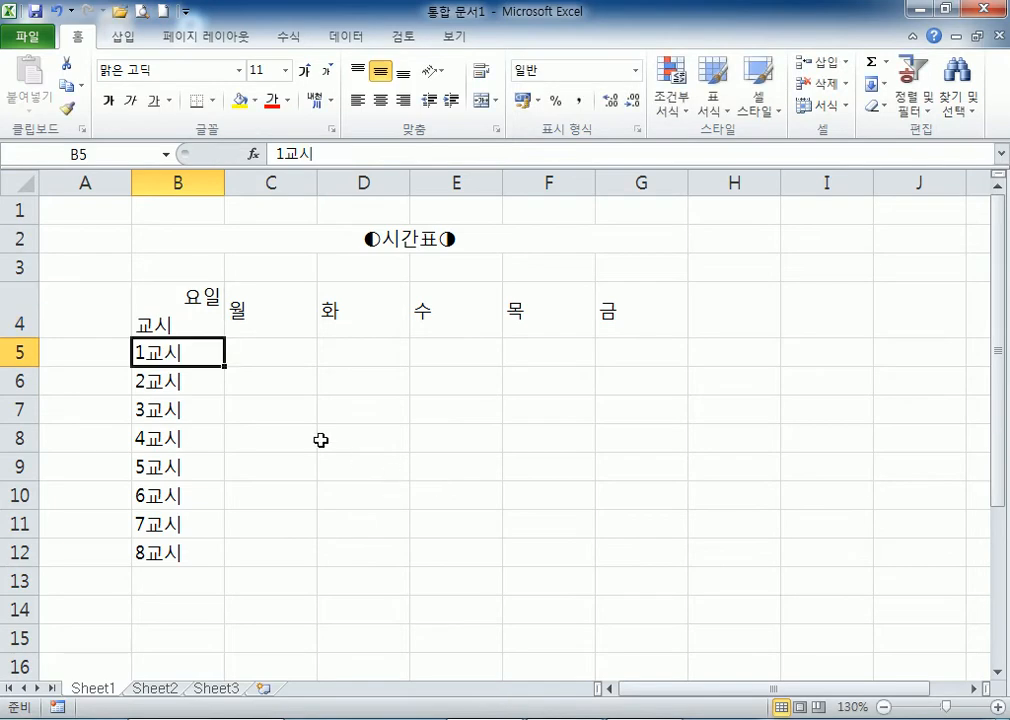
Try one extra leading space before "요일" in B4 and remove it.
{"action": "double_click", "coordinate": [171, 308]}
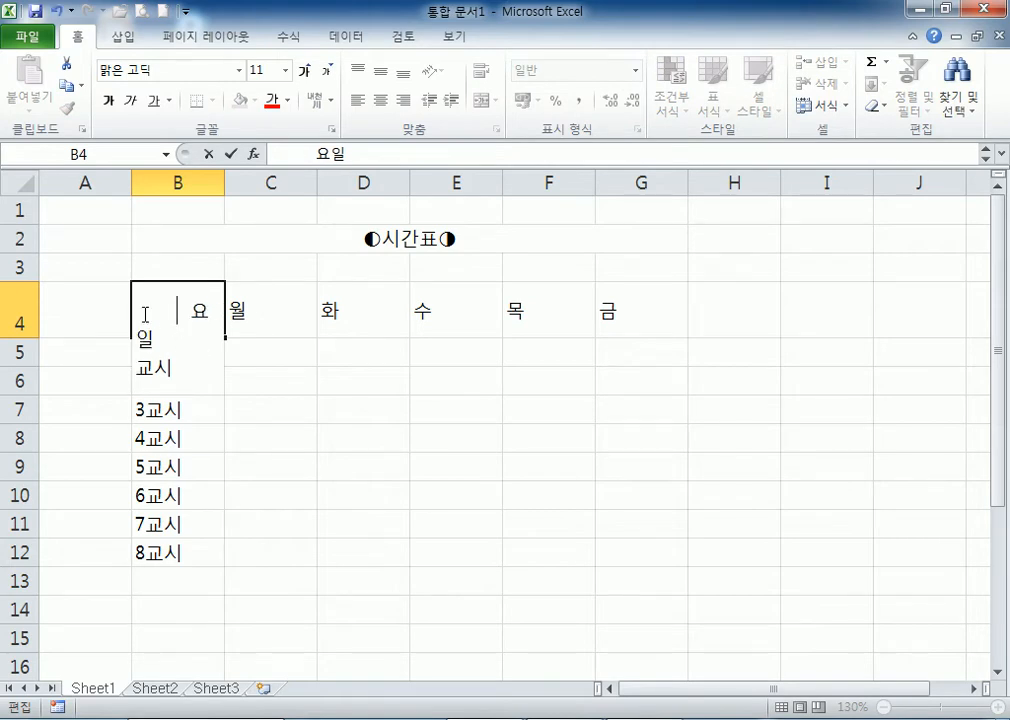
{"action": "key", "text": "BackSpace"}
{"action": "left_click", "coordinate": [335, 450]}
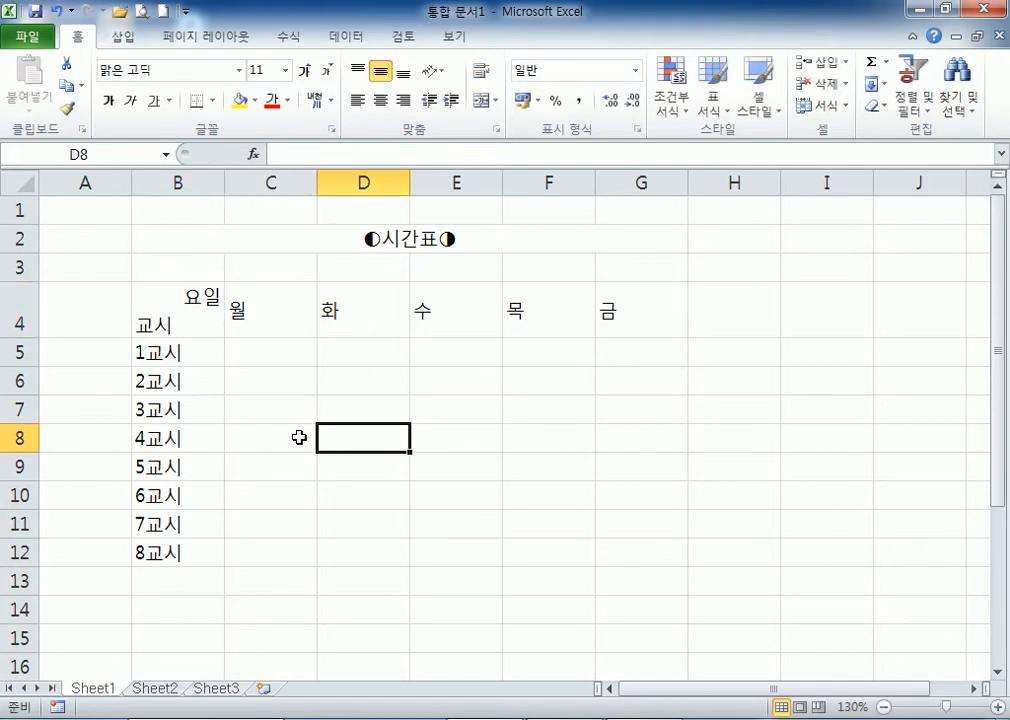
Highlight the leading spaces before "요일" in cell B4 to examine them, leaving the text as it is.
{"action": "double_click", "coordinate": [180, 303]}
{"action": "left_click_drag", "start_coordinate": [183, 305], "coordinate": [140, 305]}
{"action": "left_click", "coordinate": [371, 410]}
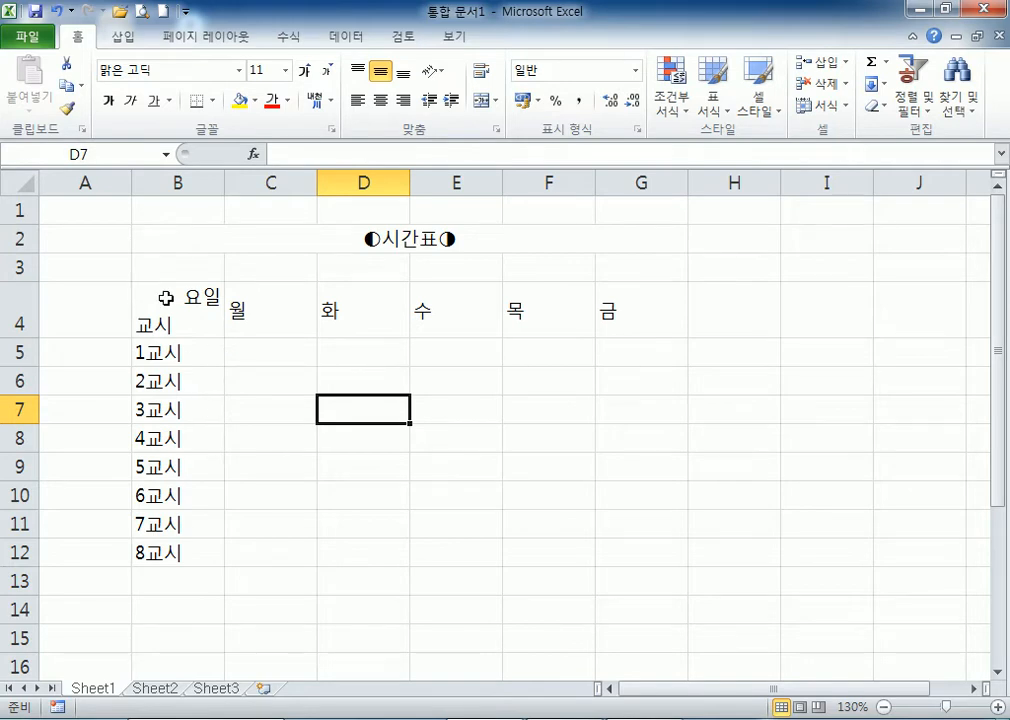
Center the weekday columns C4:G12 and the period labels B5:B12 horizontally.
{"action": "left_click_drag", "start_coordinate": [165, 298], "coordinate": [624, 552]}
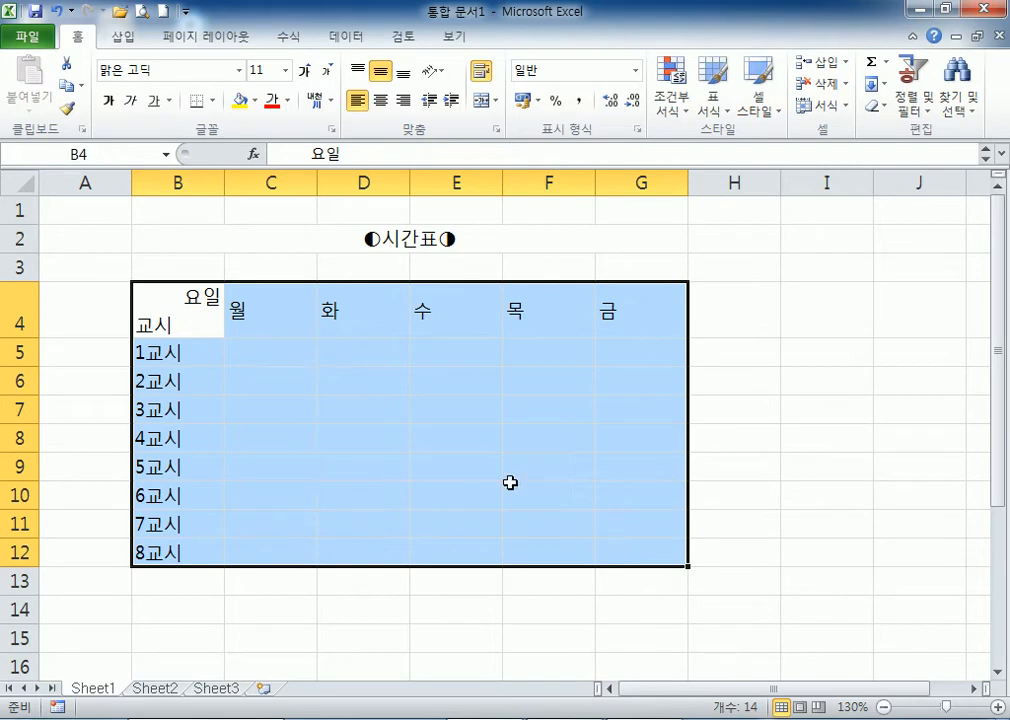
{"action": "left_click", "coordinate": [322, 446]}
{"action": "left_click_drag", "start_coordinate": [265, 312], "coordinate": [627, 548]}
{"action": "left_click", "coordinate": [381, 101]}
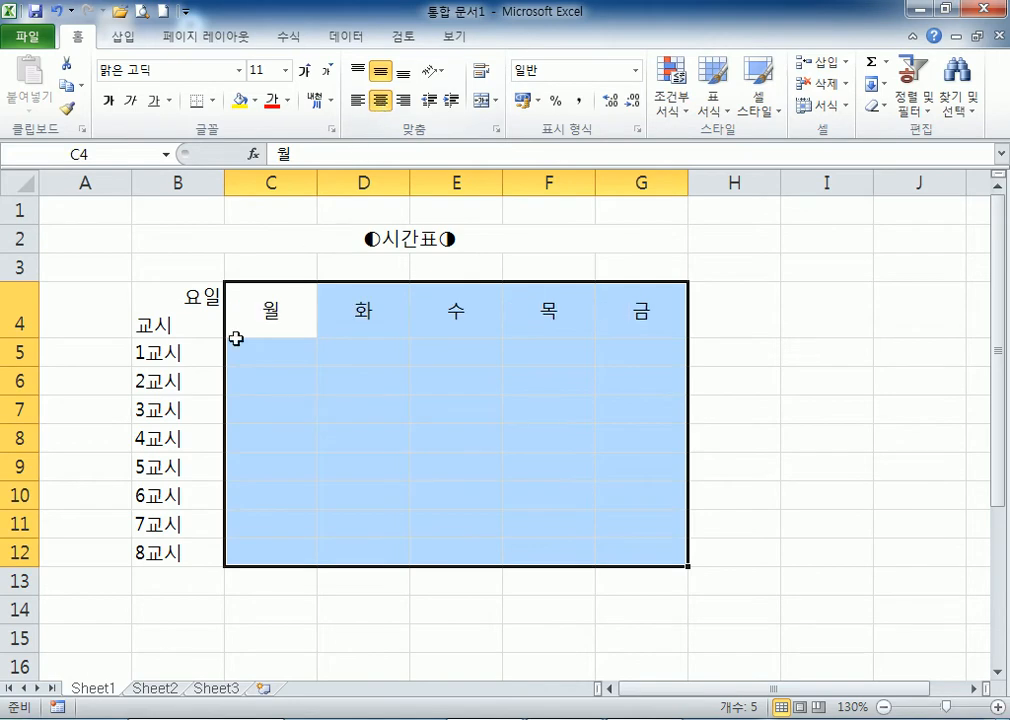
{"action": "left_click_drag", "start_coordinate": [162, 354], "coordinate": [165, 552]}
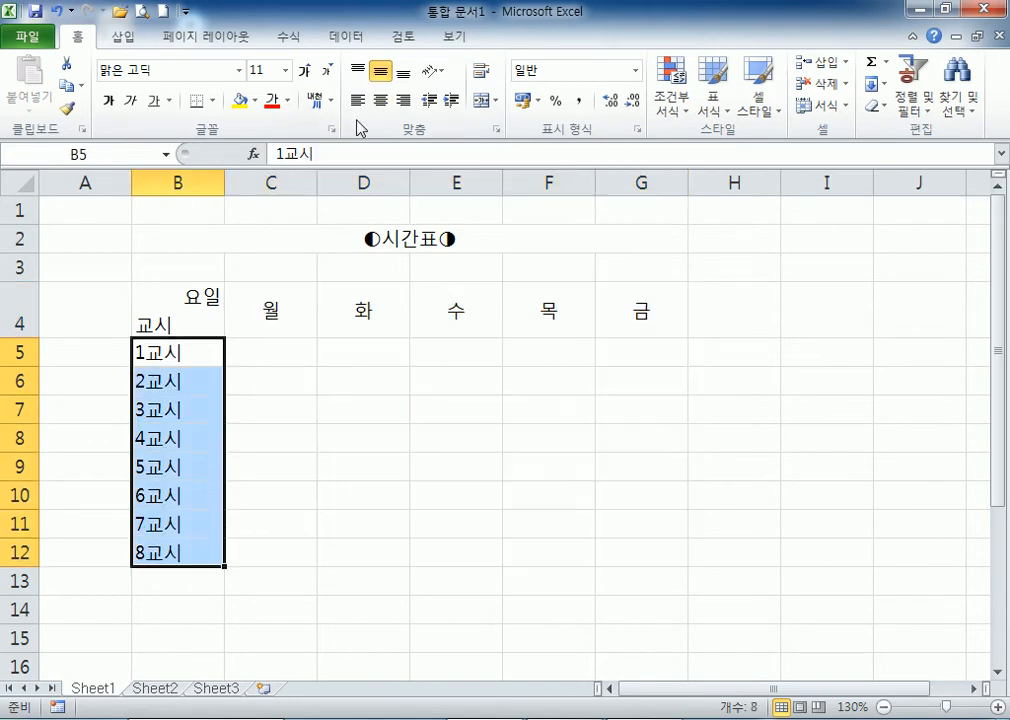
{"action": "left_click", "coordinate": [381, 101]}
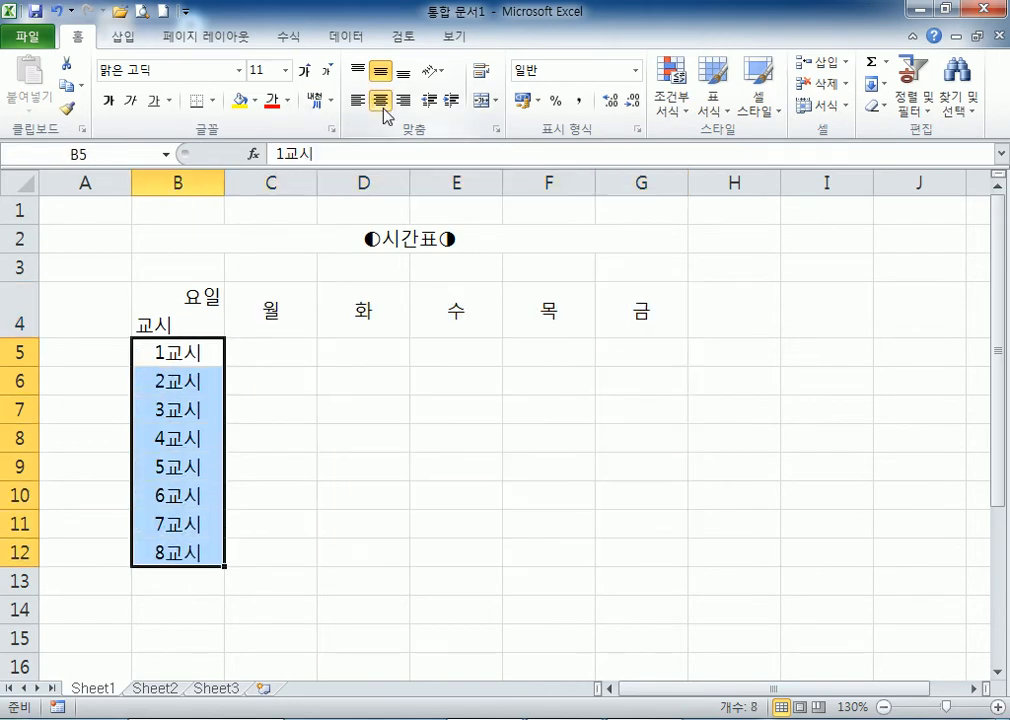
Try centering the corner header cell B4 and turn the centering off again.
{"action": "left_click", "coordinate": [183, 313]}
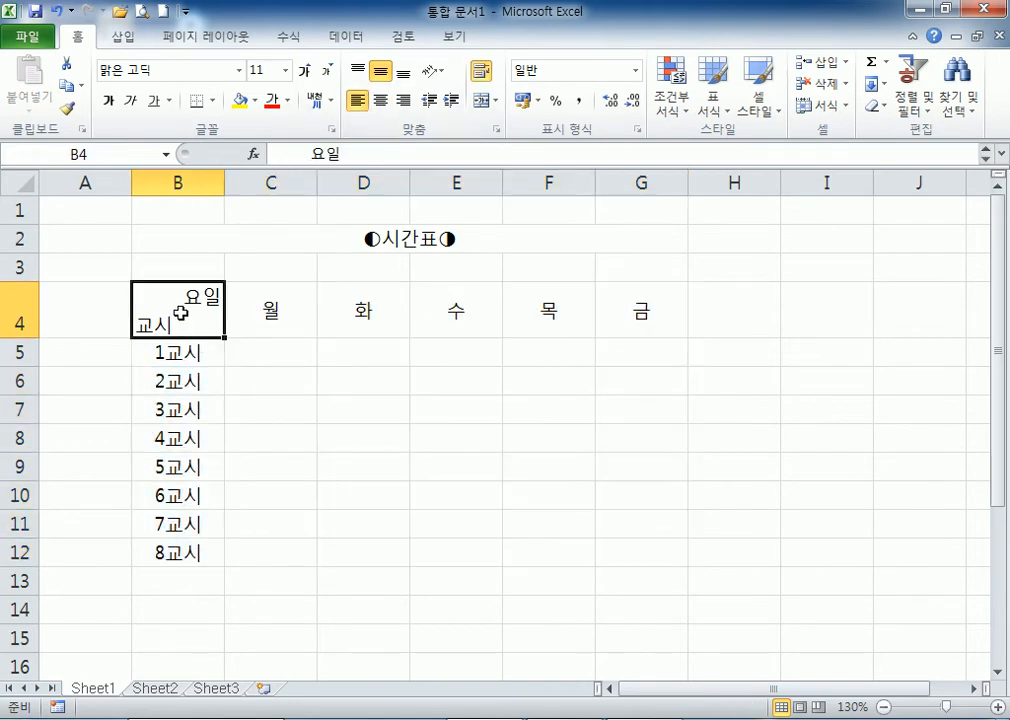
{"action": "left_click", "coordinate": [381, 101]}
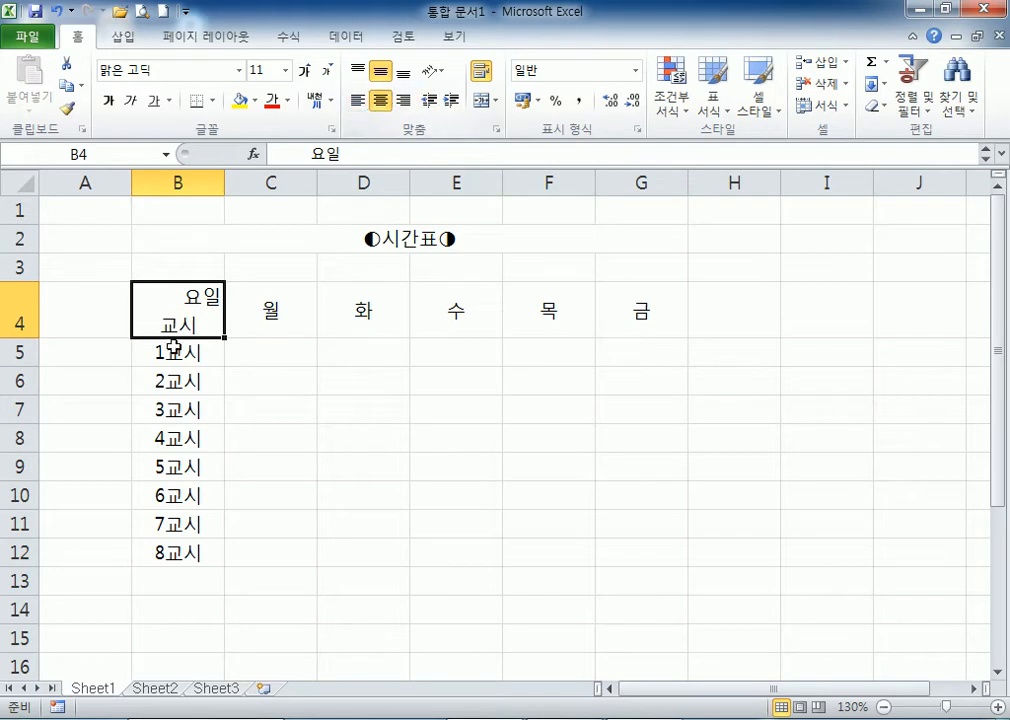
{"action": "left_click", "coordinate": [381, 101]}
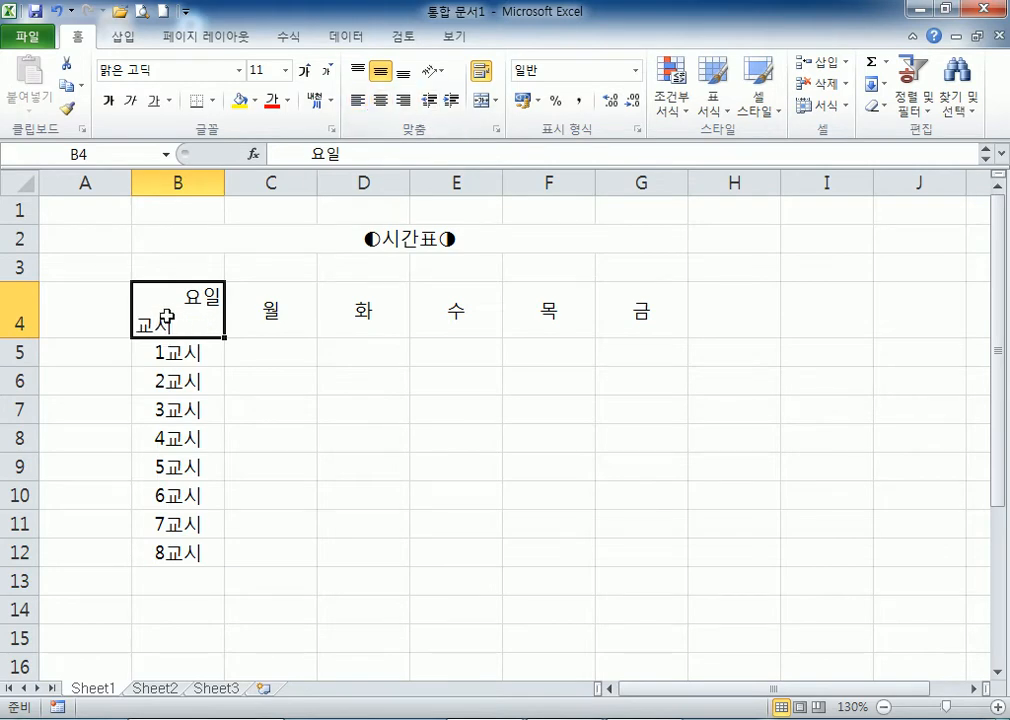
{"action": "left_click_drag", "start_coordinate": [280, 316], "coordinate": [645, 388]}
{"action": "left_click_drag", "start_coordinate": [192, 350], "coordinate": [189, 553]}
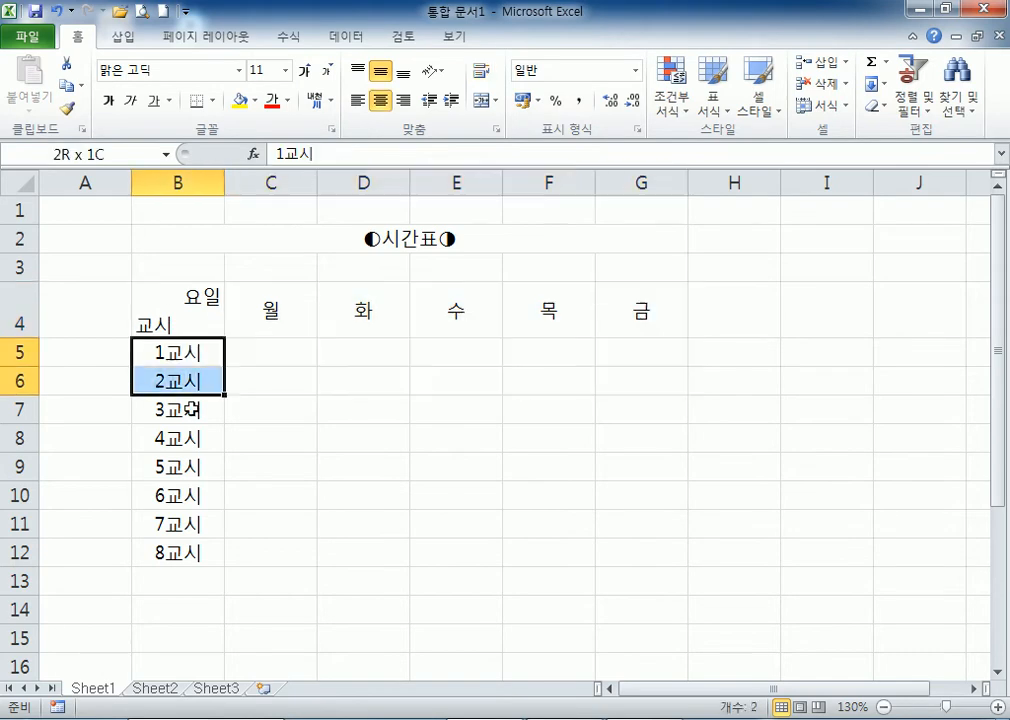
{"action": "left_click", "coordinate": [326, 535]}
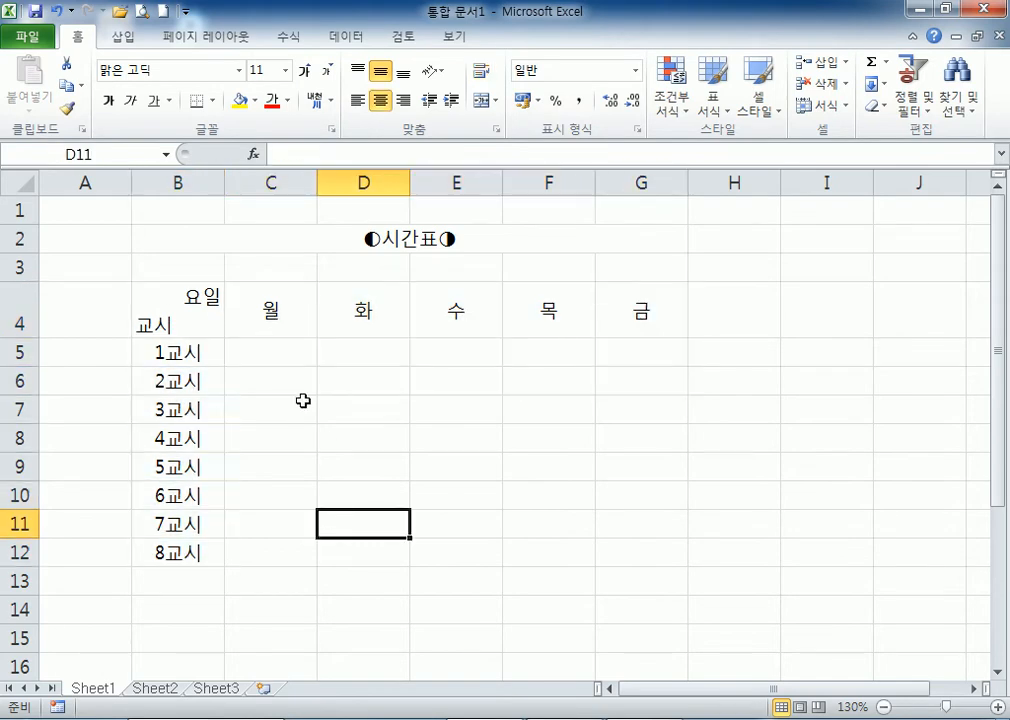
{"action": "left_click", "coordinate": [265, 334]}
{"action": "left_click", "coordinate": [265, 358]}
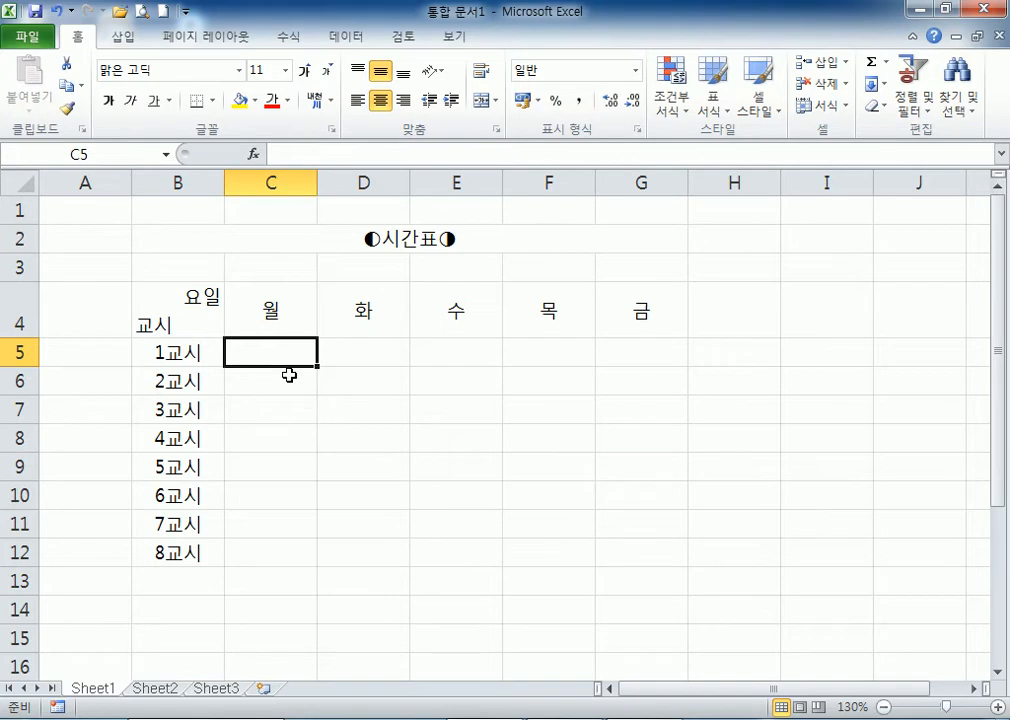
Fill the Monday column C5:C12 with 국어, 영어, 수학, 체육, 미술, 음악, 물리 and 화학.
{"action": "type", "text": "국어"}
{"action": "key", "text": "Return"}
{"action": "type", "text": "영어"}
{"action": "key", "text": "Return"}
{"action": "type", "text": "수학"}
{"action": "key", "text": "Return"}
{"action": "type", "text": "체유ㄱ"}
{"action": "key", "text": "Return"}
{"action": "type", "text": "미술"}
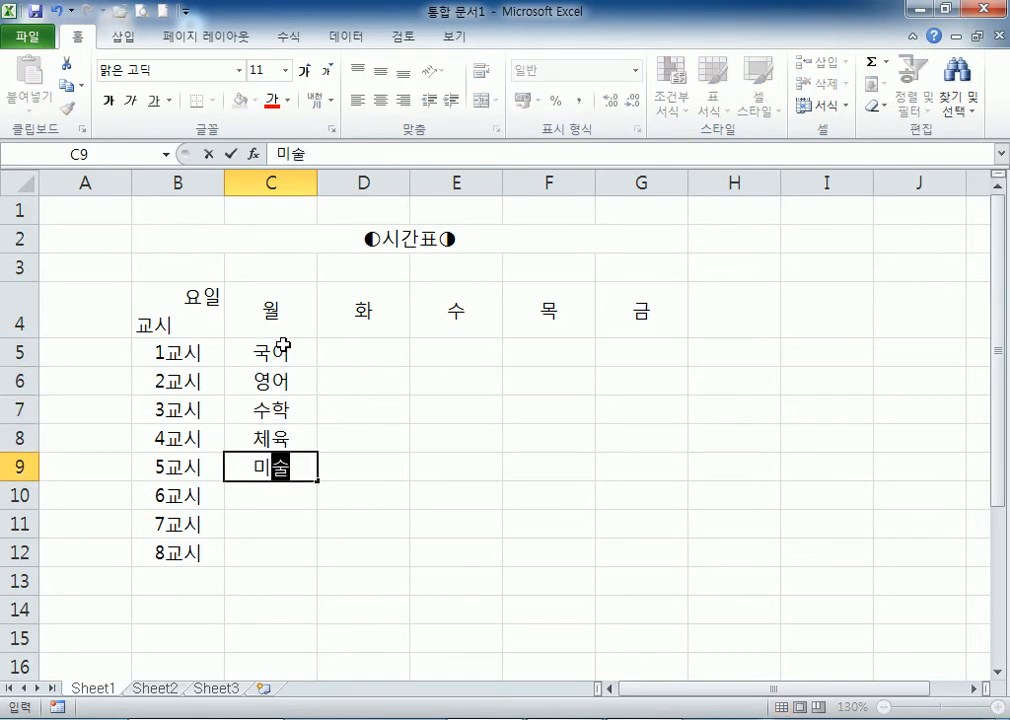
{"action": "key", "text": "Return"}
{"action": "type", "text": "음악"}
{"action": "key", "text": "Return"}
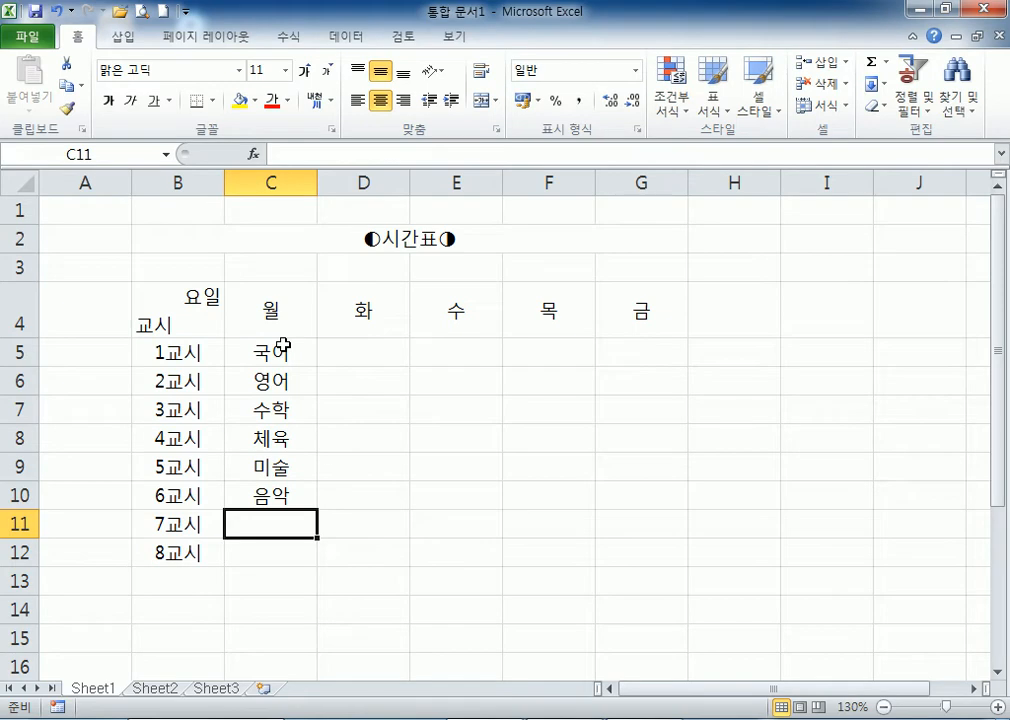
{"action": "type", "text": "물리"}
{"action": "key", "text": "Return"}
{"action": "type", "text": "화학"}
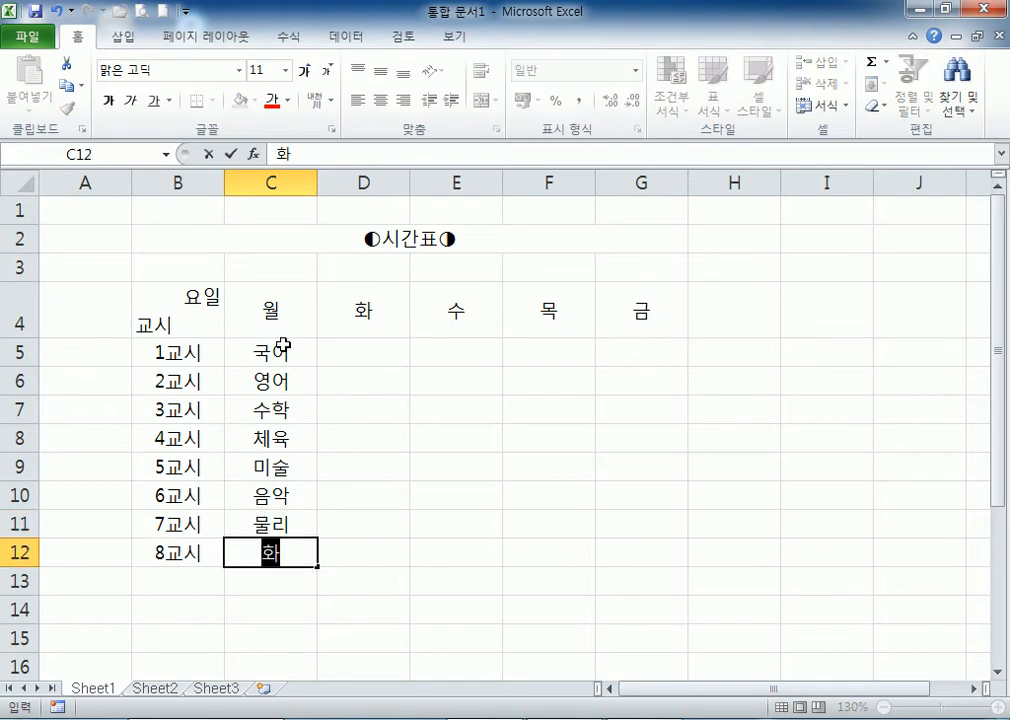
{"action": "key", "text": "Return"}
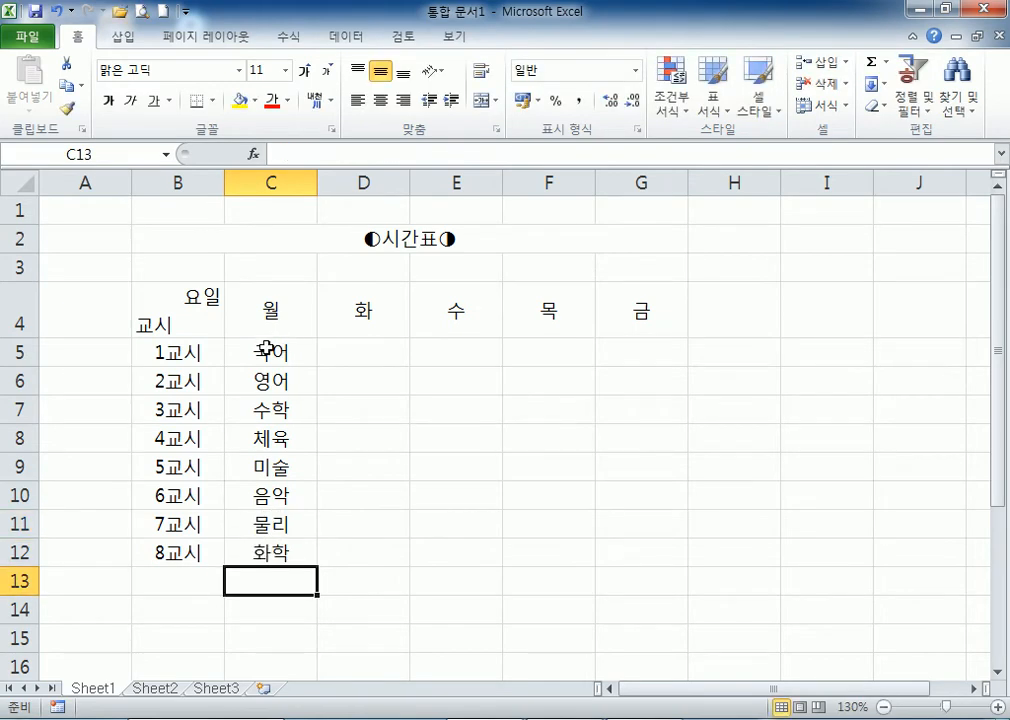
Try converting 국어 in C5 to the 한글(漢字) form with 國語, and delete the added Hanja part.
{"action": "left_click", "coordinate": [340, 349]}
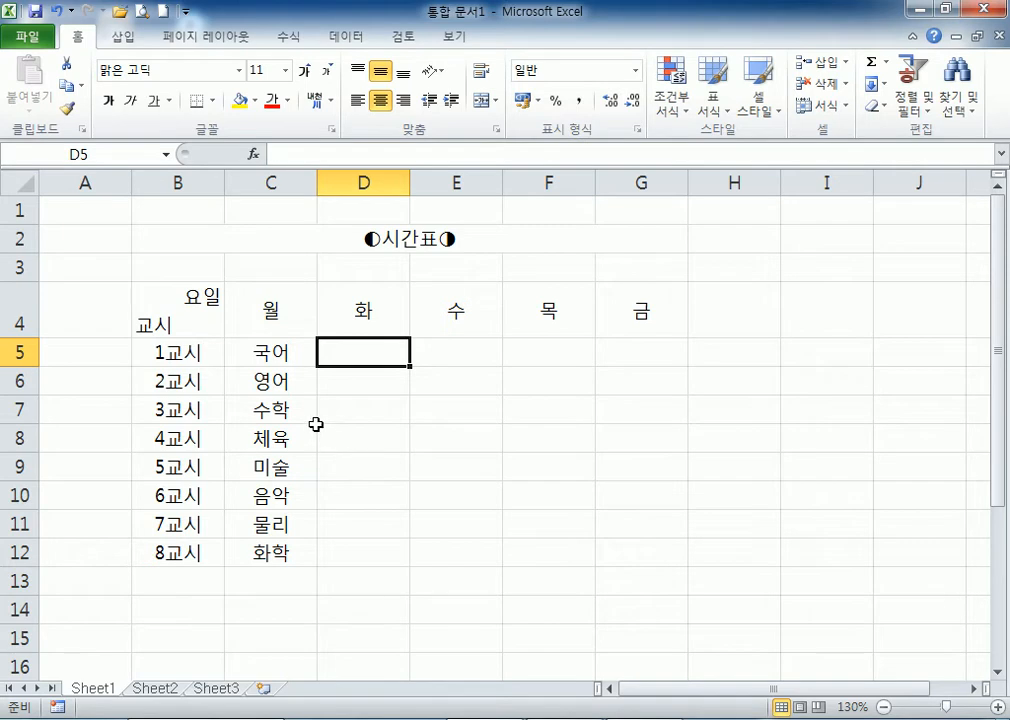
{"action": "double_click", "coordinate": [288, 356]}
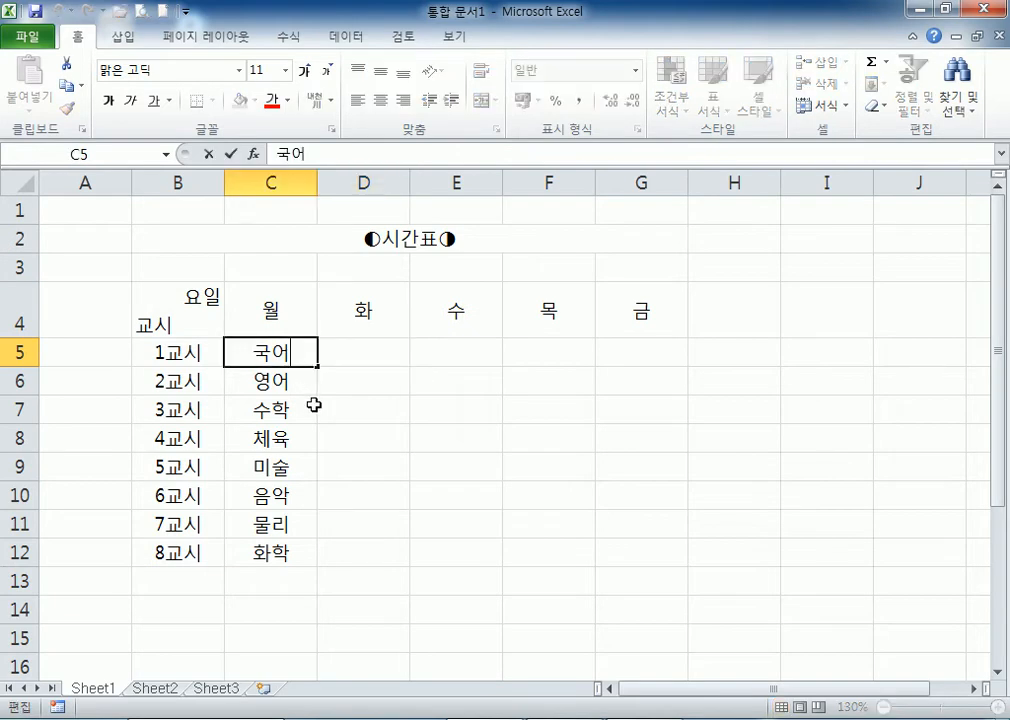
{"action": "key", "text": "Hangul_Hanja"}
{"action": "left_click", "coordinate": [649, 217]}
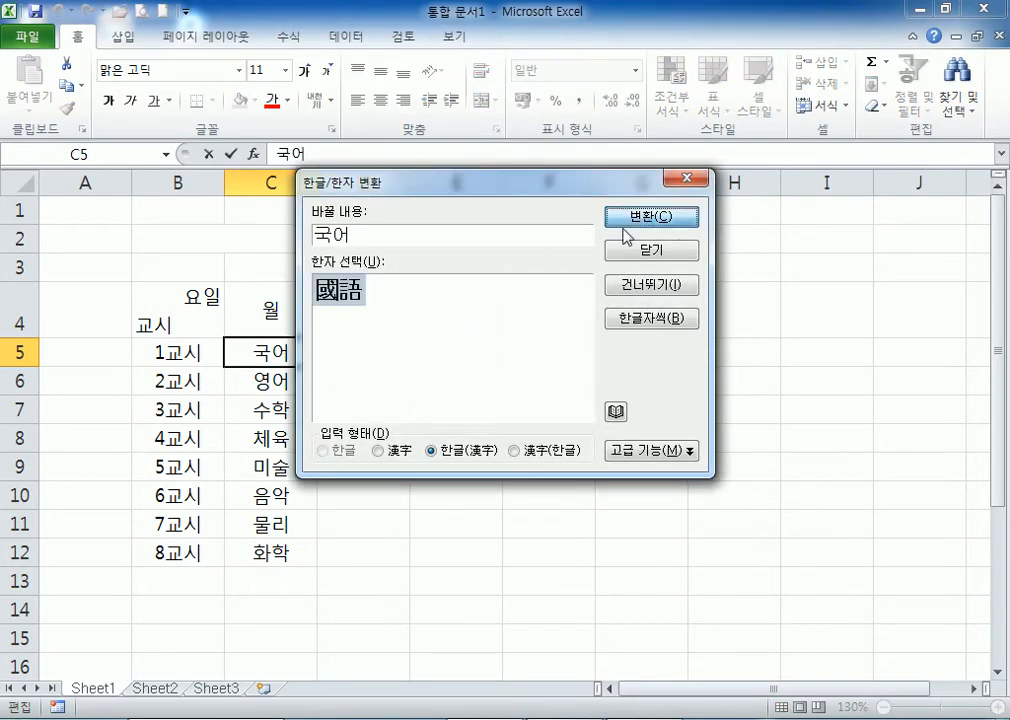
{"action": "key", "text": "shift+Left"}
{"action": "key", "text": "shift+Left"}
{"action": "key", "text": "shift+Left"}
{"action": "key", "text": "shift+Left"}
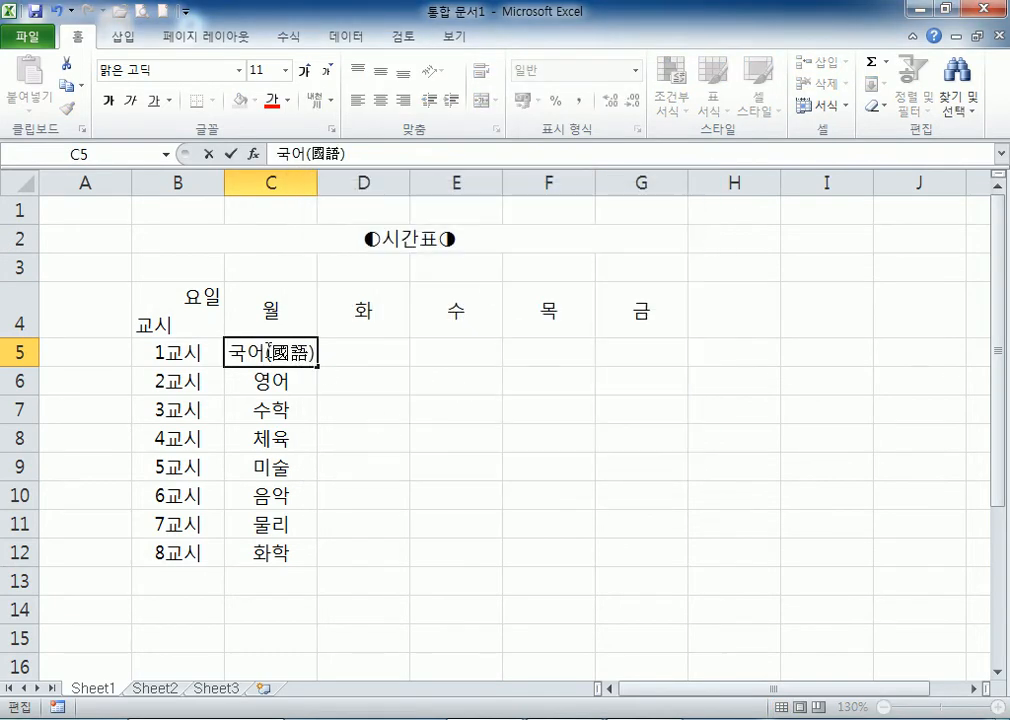
{"action": "key", "text": "BackSpace"}
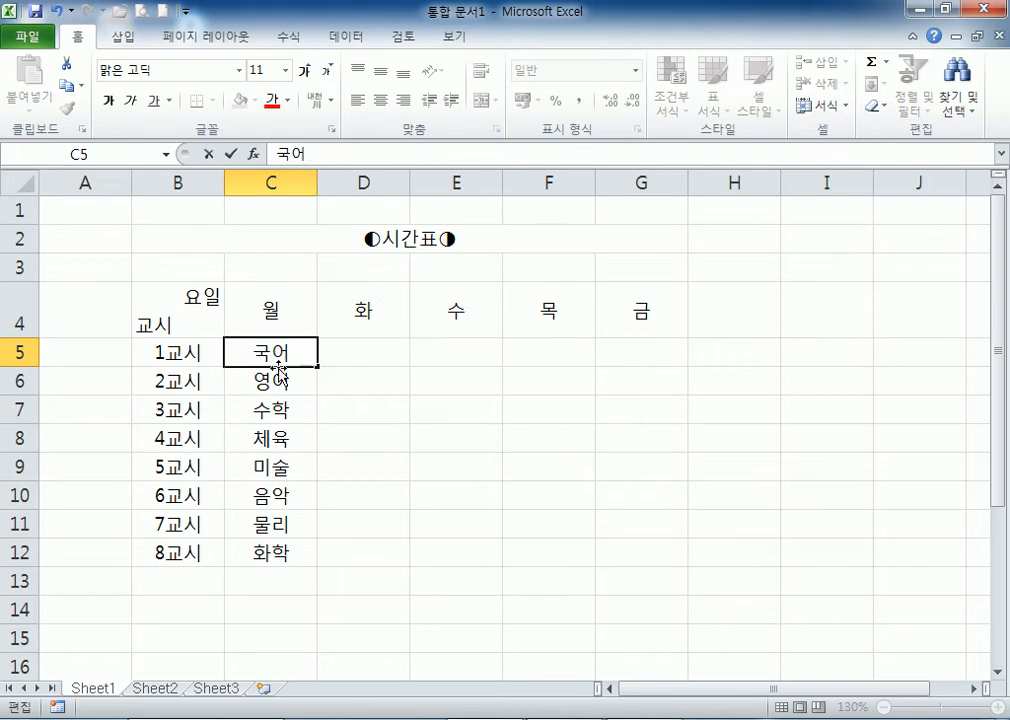
Convert 국어 in C5 to the Hanja-only form 國語 and convert it back to Hangul.
{"action": "key", "text": "Hangul_Hanja"}
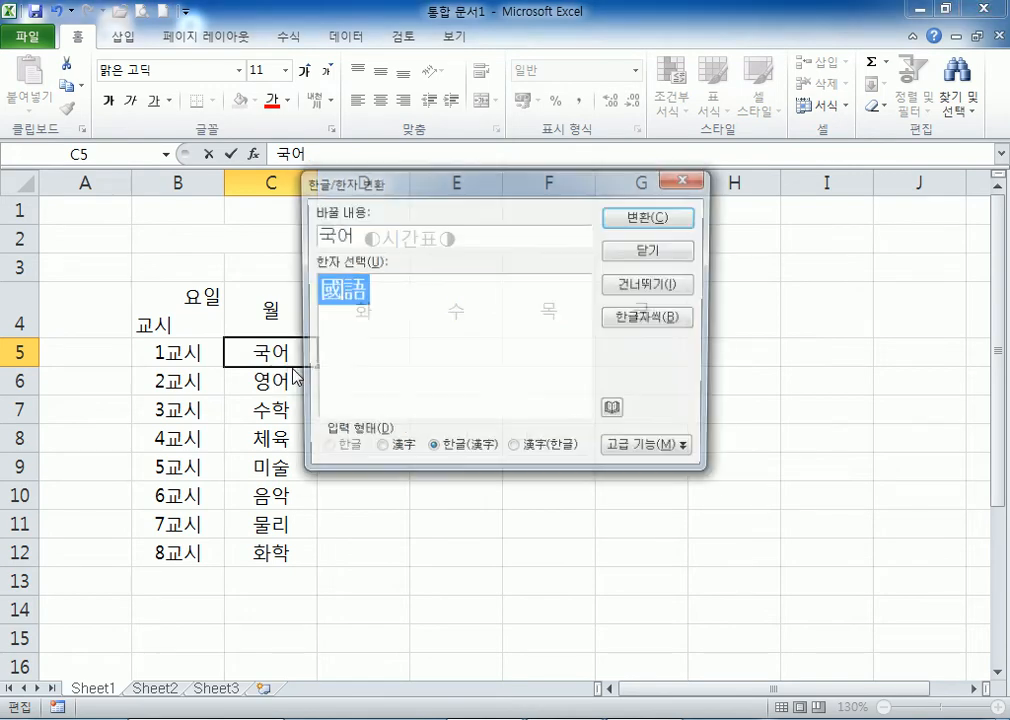
{"action": "left_click", "coordinate": [396, 455]}
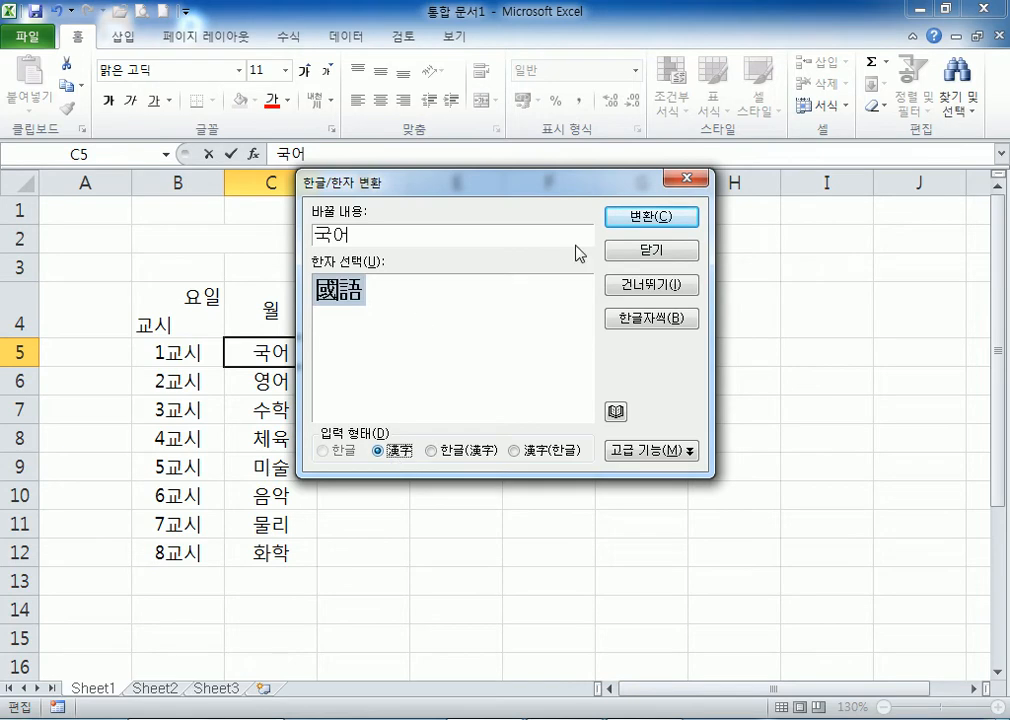
{"action": "left_click", "coordinate": [652, 217]}
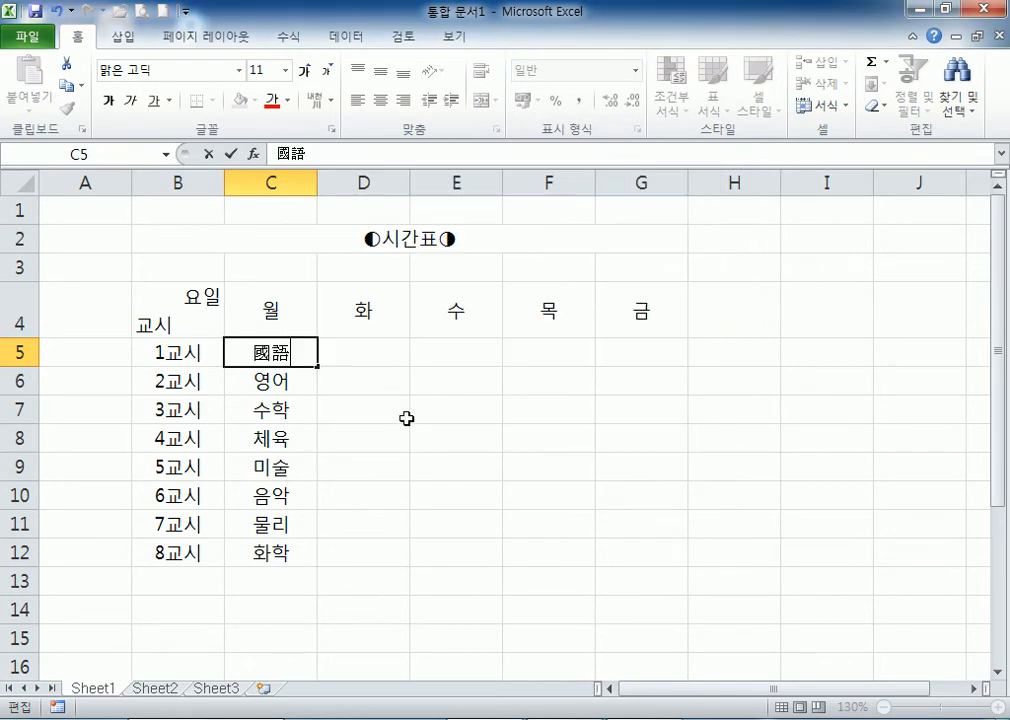
{"action": "key", "text": "Hangul_Hanja"}
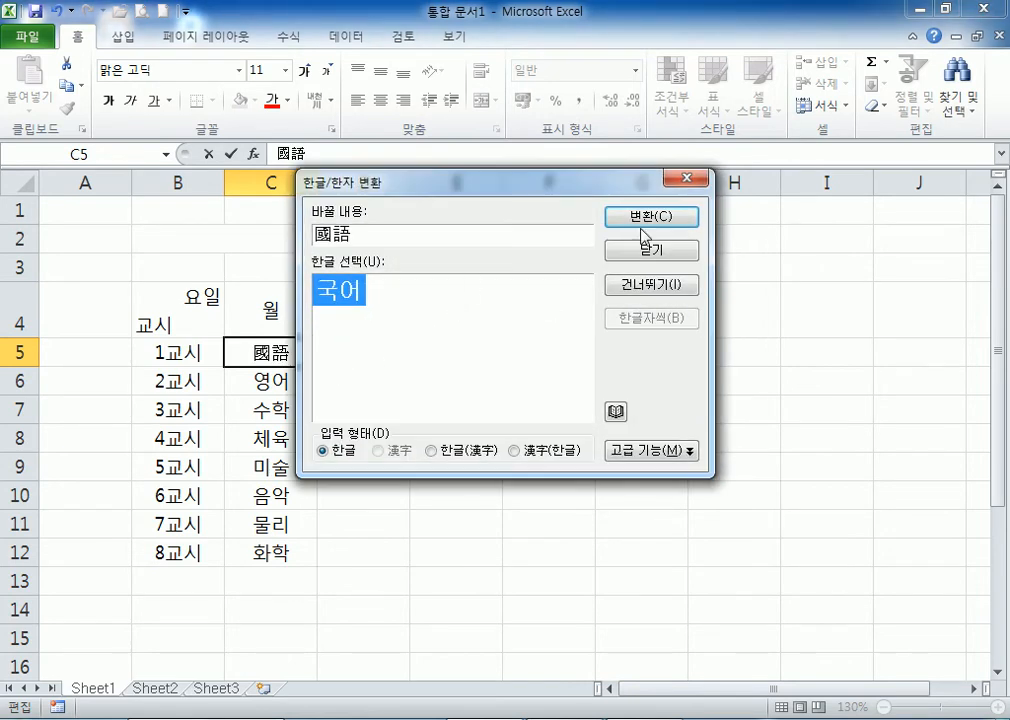
{"action": "left_click", "coordinate": [650, 217]}
Try the 漢字(한글) form on 국어 in C5, and trim the resulting text back to 국어.
{"action": "key", "text": "Hangul_Hanja"}
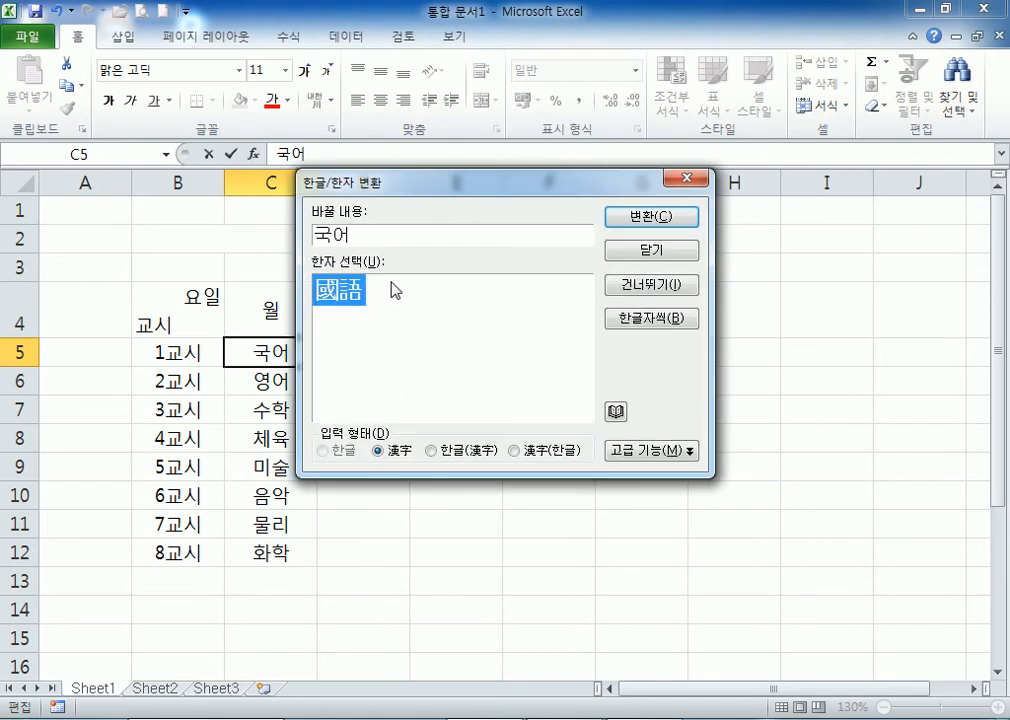
{"action": "left_click", "coordinate": [434, 455]}
{"action": "left_click", "coordinate": [516, 451]}
{"action": "left_click", "coordinate": [662, 216]}
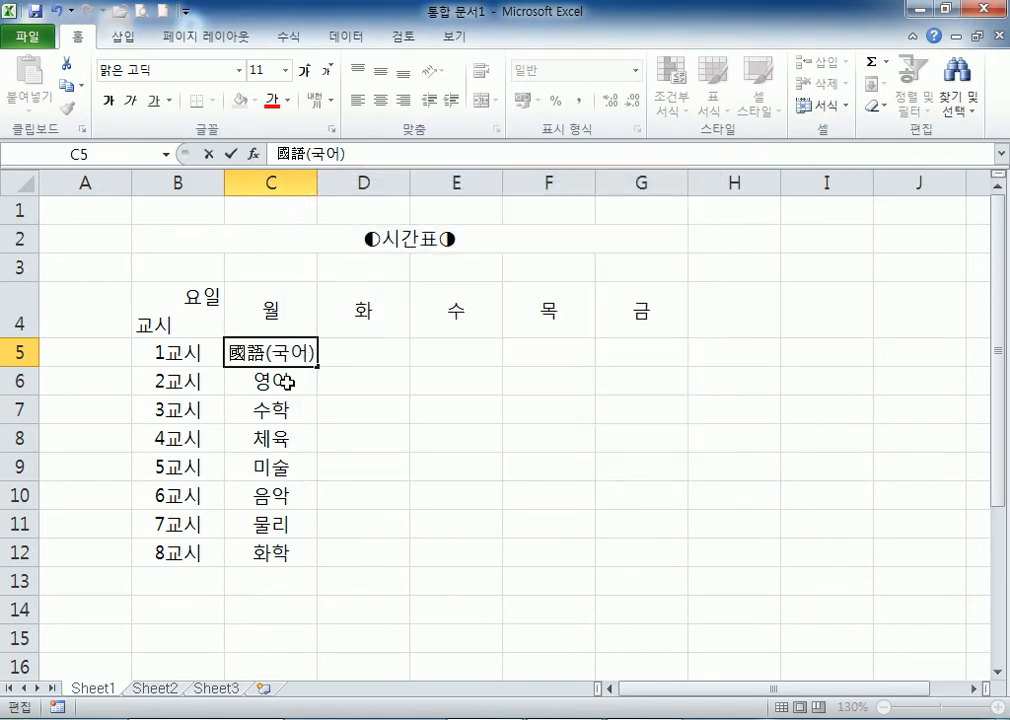
{"action": "double_click", "coordinate": [265, 352]}
{"action": "left_click_drag", "start_coordinate": [265, 352], "coordinate": [174, 350]}
{"action": "key", "text": "Delete"}
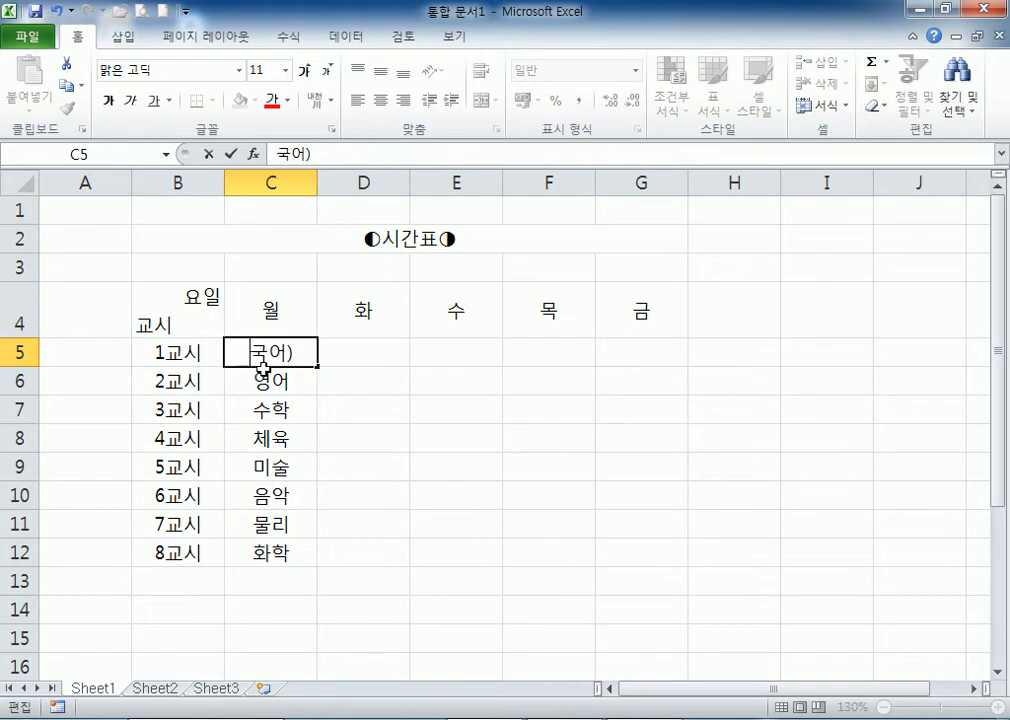
{"action": "key", "text": "End"}
{"action": "key", "text": "BackSpace"}
{"action": "key", "text": "Return"}
{"action": "left_click", "coordinate": [300, 356]}
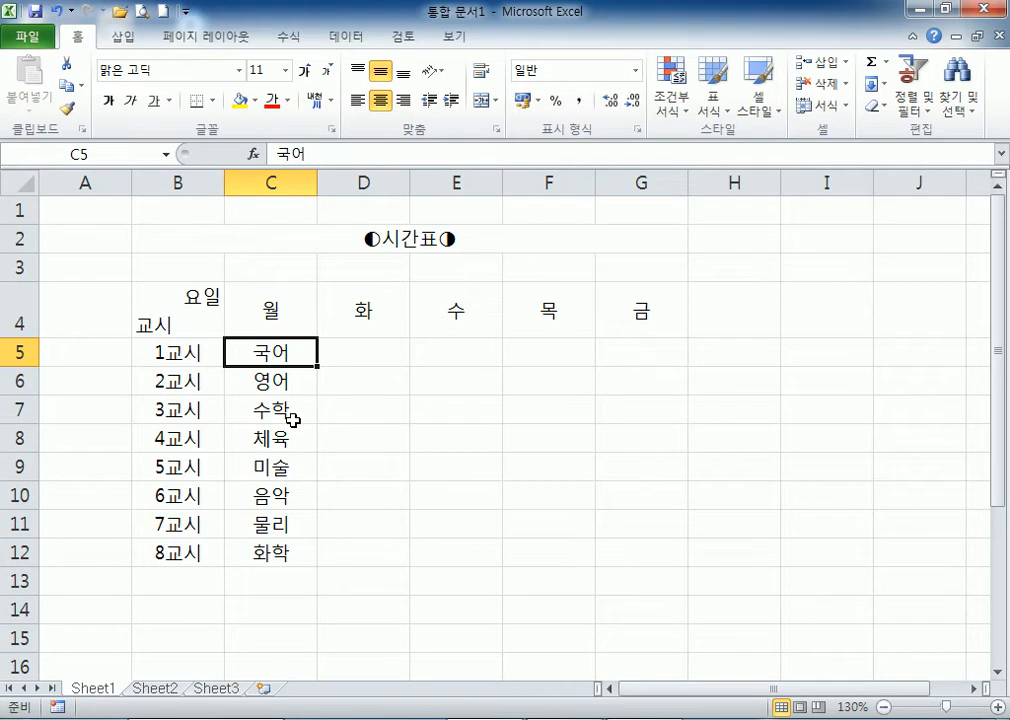
Enter the sample word 각하 in D5 and clear the cell again.
{"action": "left_click", "coordinate": [370, 354]}
{"action": "type", "text": "각하"}
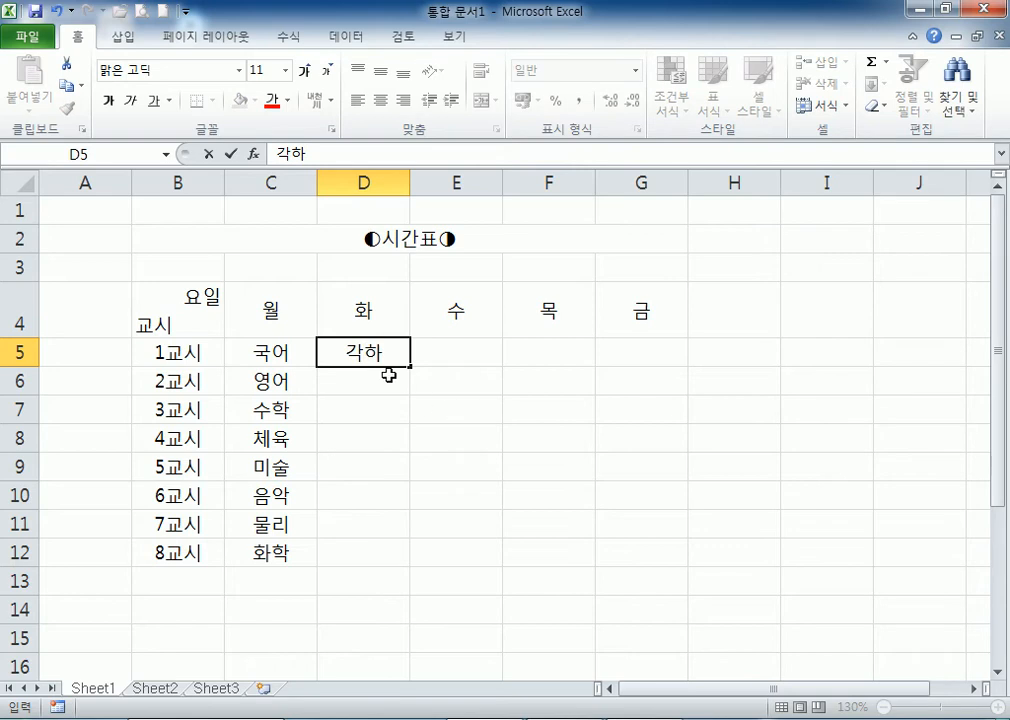
{"action": "key", "text": "Return"}
{"action": "left_click", "coordinate": [390, 350]}
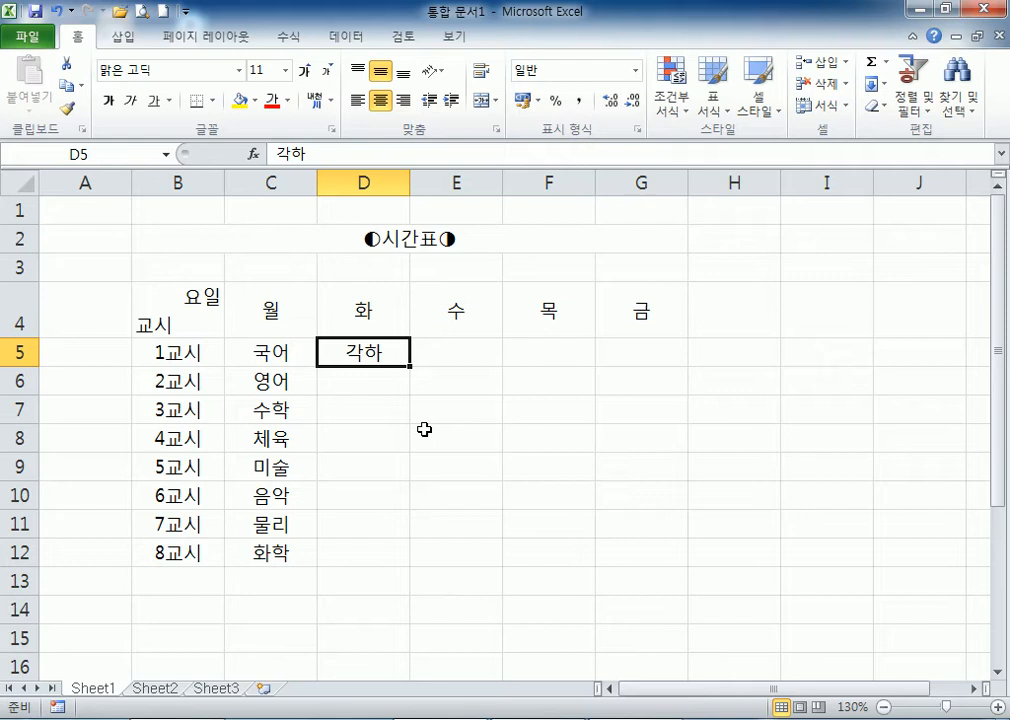
{"action": "key", "text": "Delete"}
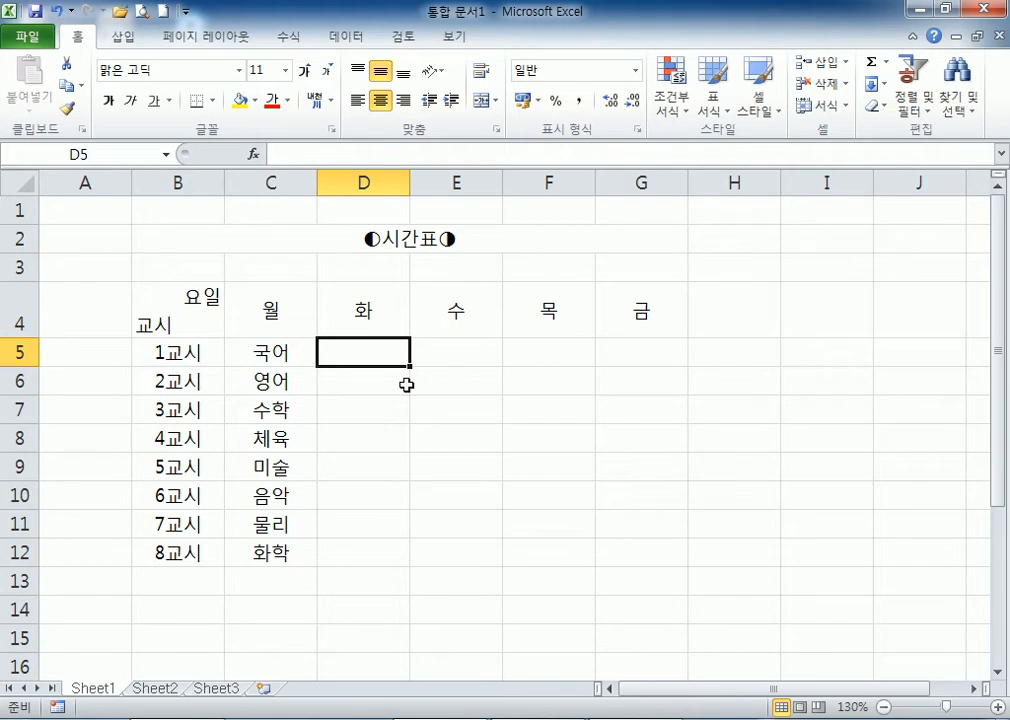
Enter the sample loanwords 콘텐츠 in D5 and 워크숍 in D6.
{"action": "type", "text": "콘"}
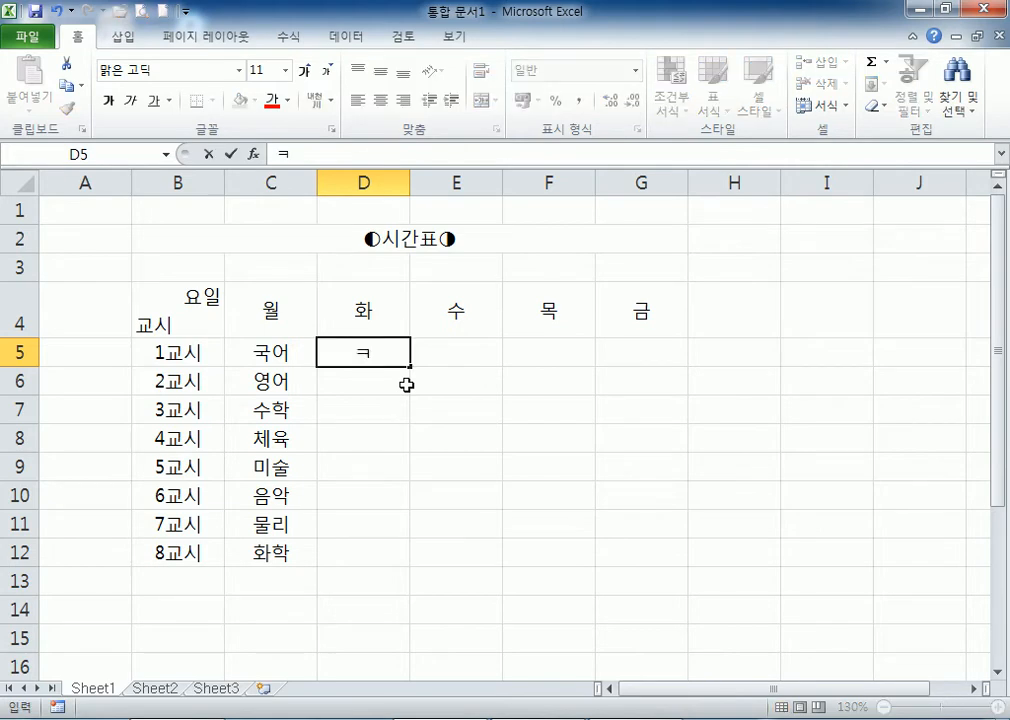
{"action": "type", "text": "텐츠"}
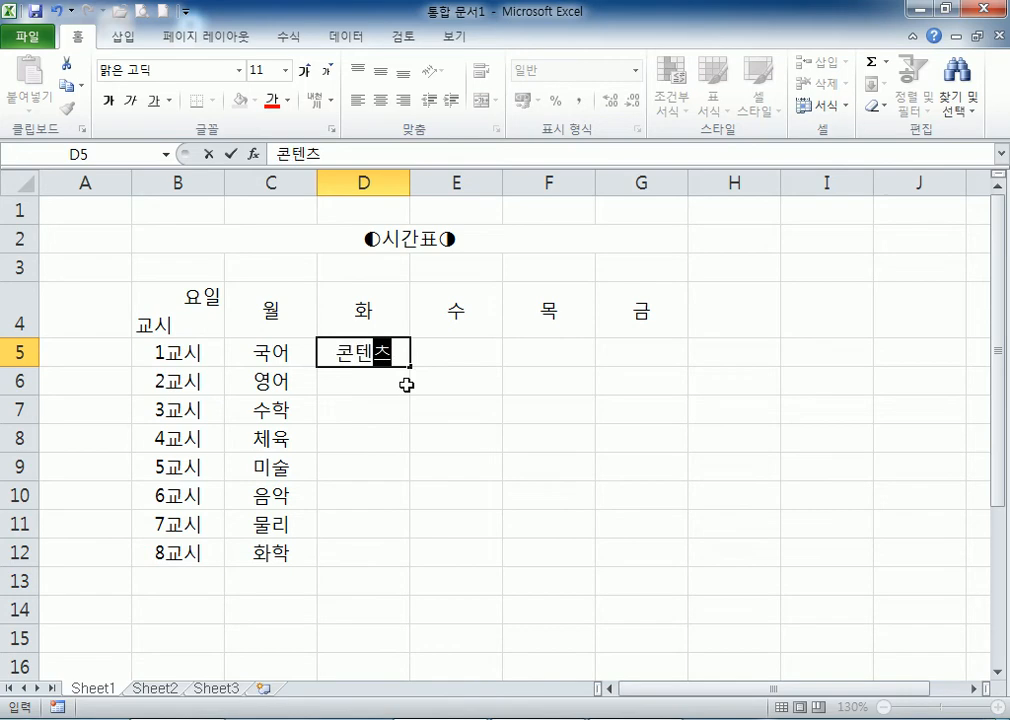
{"action": "key", "text": "Return"}
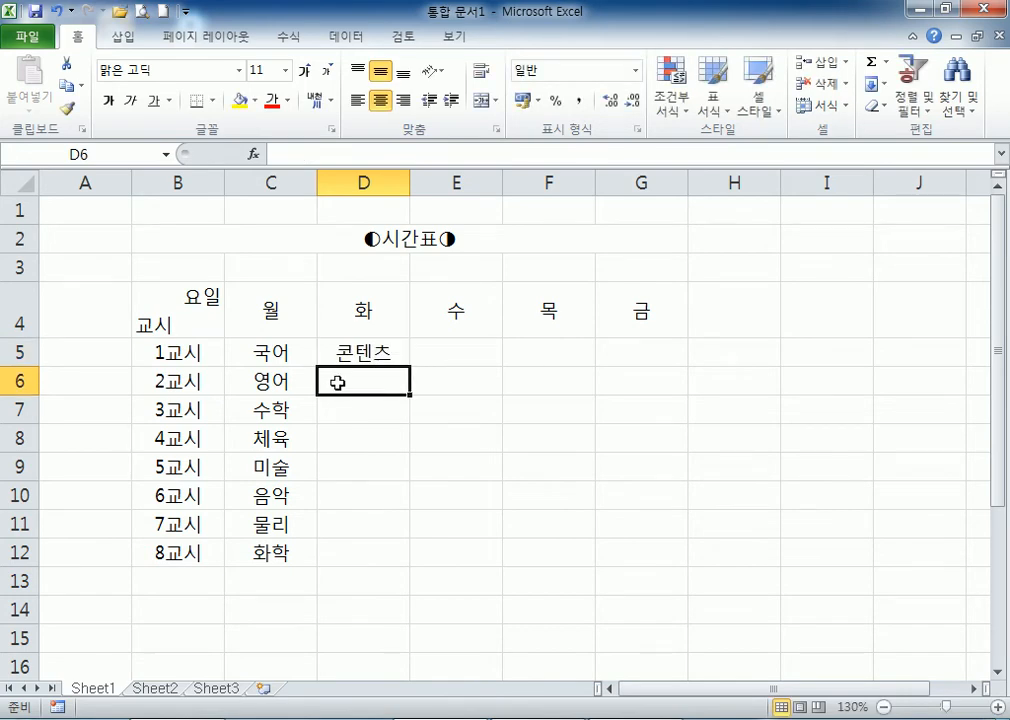
{"action": "type", "text": "ㅇ워크샵"}
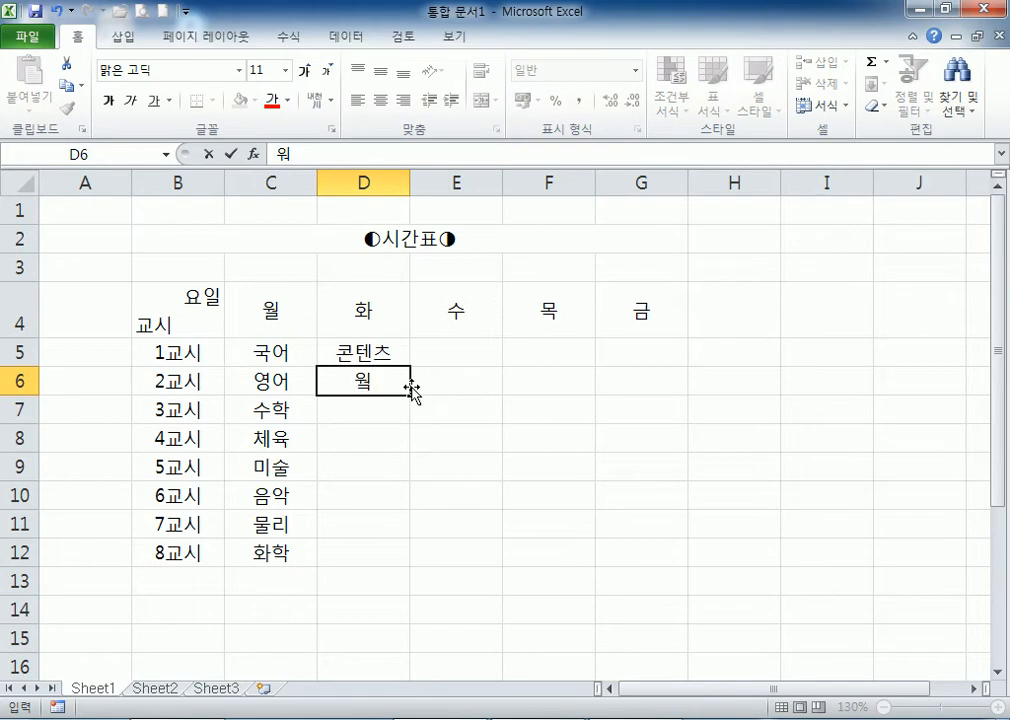
{"action": "key", "text": "BackSpace"}
{"action": "key", "text": "BackSpace"}
{"action": "type", "text": "숍"}
{"action": "key", "text": "Return"}
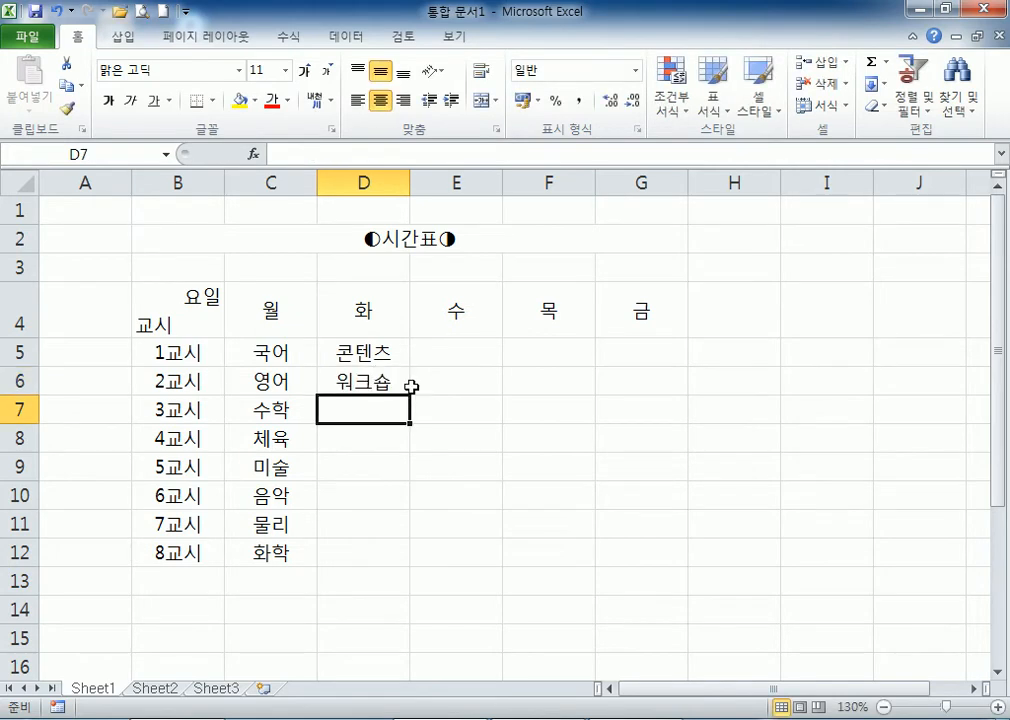
Change the last syllable of the word in D6 so that it reads 워크샵.
{"action": "left_click", "coordinate": [398, 386]}
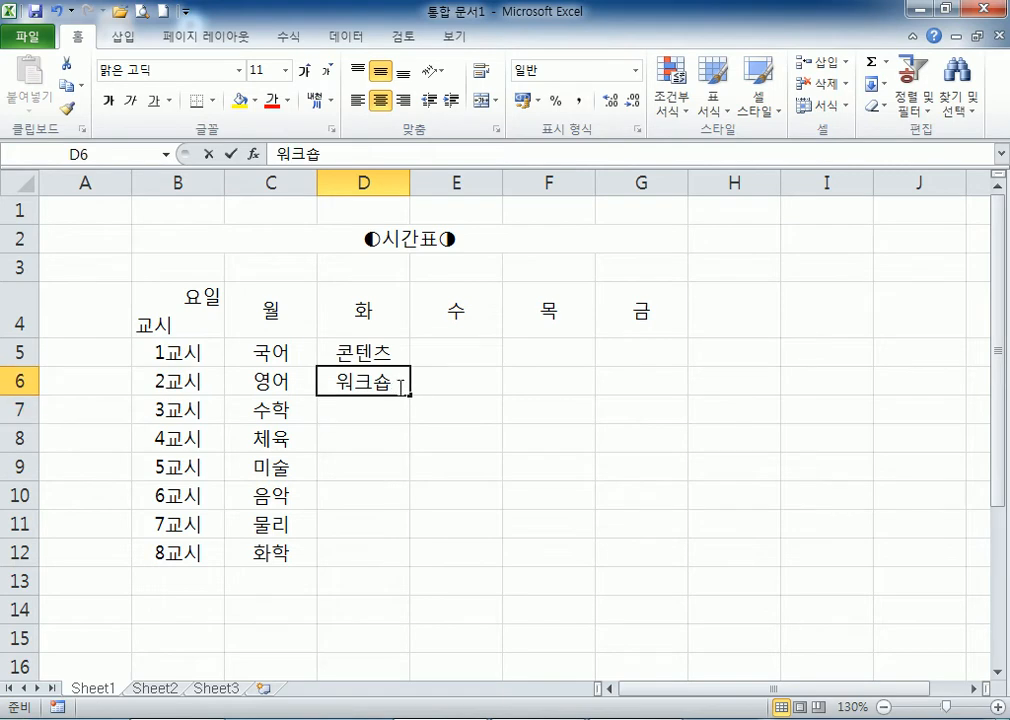
{"action": "double_click", "coordinate": [398, 386]}
{"action": "key", "text": "BackSpace"}
{"action": "type", "text": "샵"}
{"action": "key", "text": "Return"}
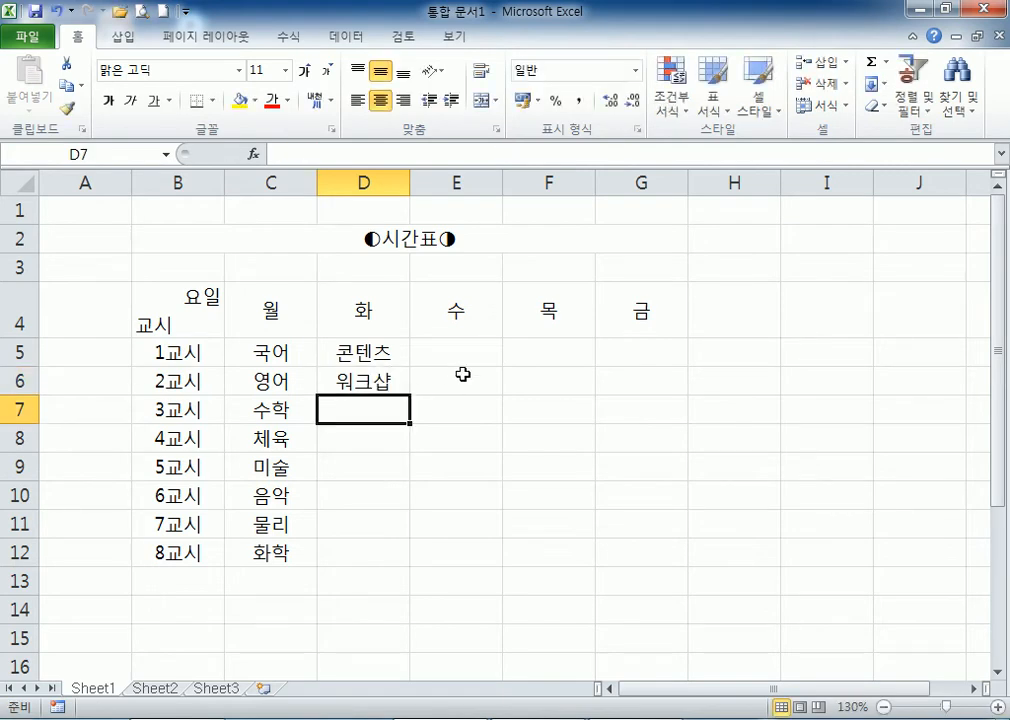
Correct the spelling in D6 to 워크숍, and clear the sample words from D5:D7.
{"action": "left_click", "coordinate": [372, 386]}
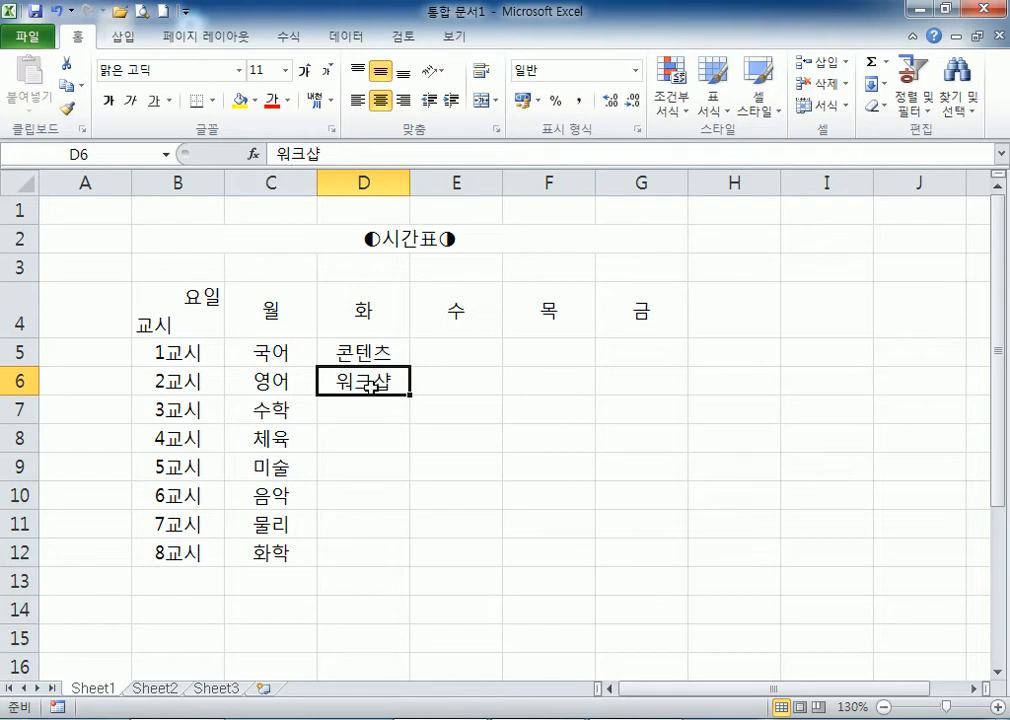
{"action": "double_click", "coordinate": [378, 387]}
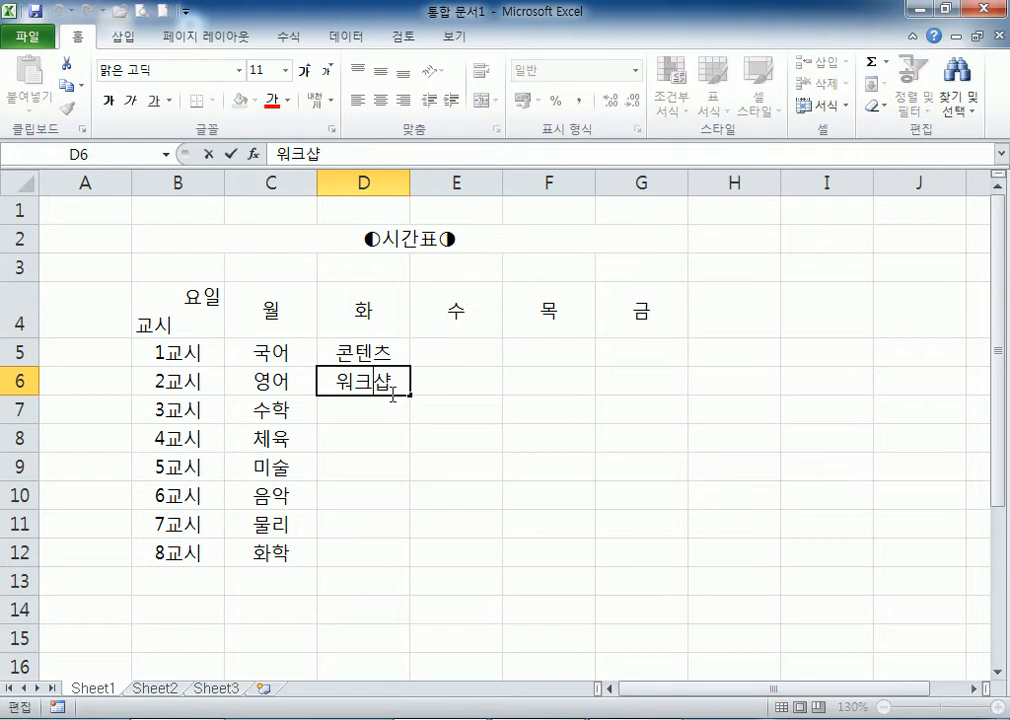
{"action": "key", "text": "BackSpace"}
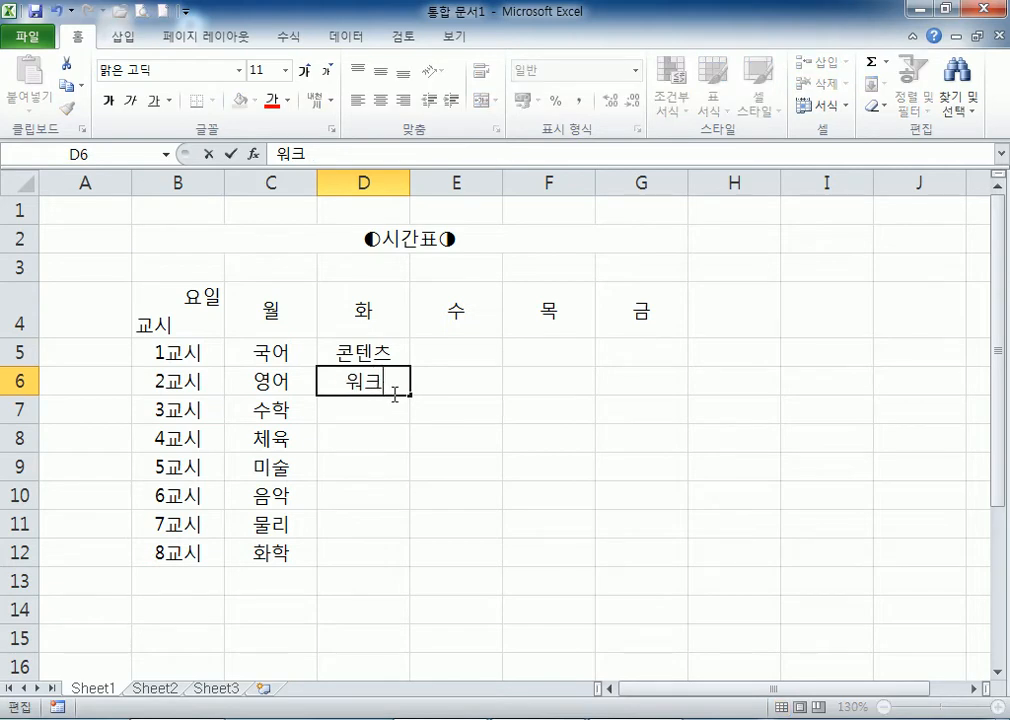
{"action": "type", "text": "숍"}
{"action": "key", "text": "Return"}
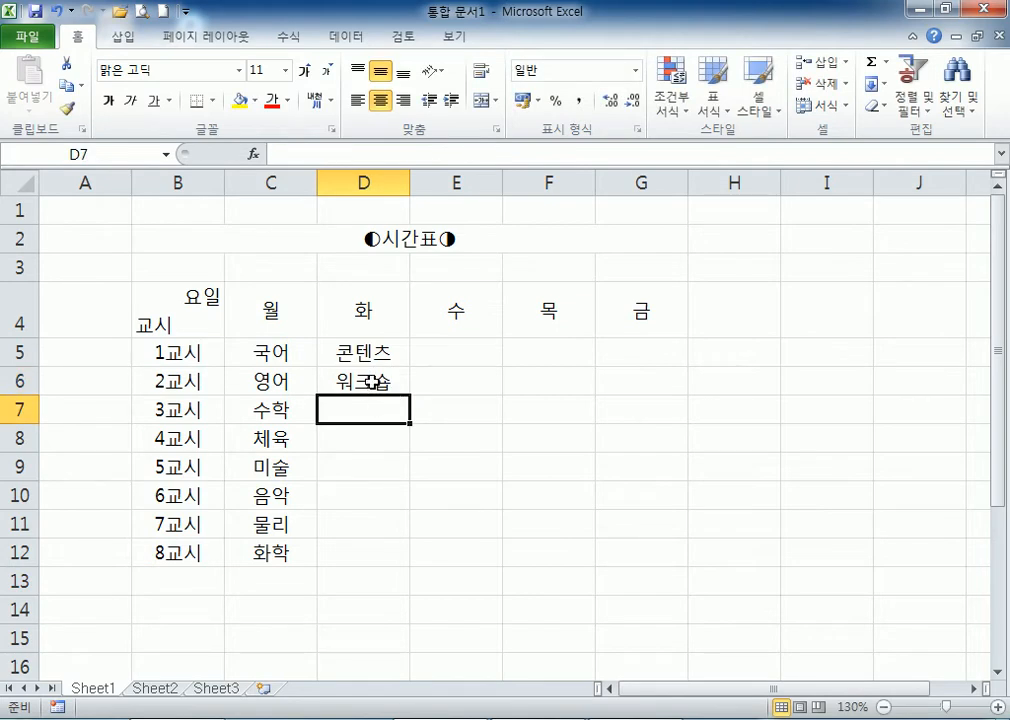
{"action": "left_click_drag", "start_coordinate": [372, 352], "coordinate": [361, 396]}
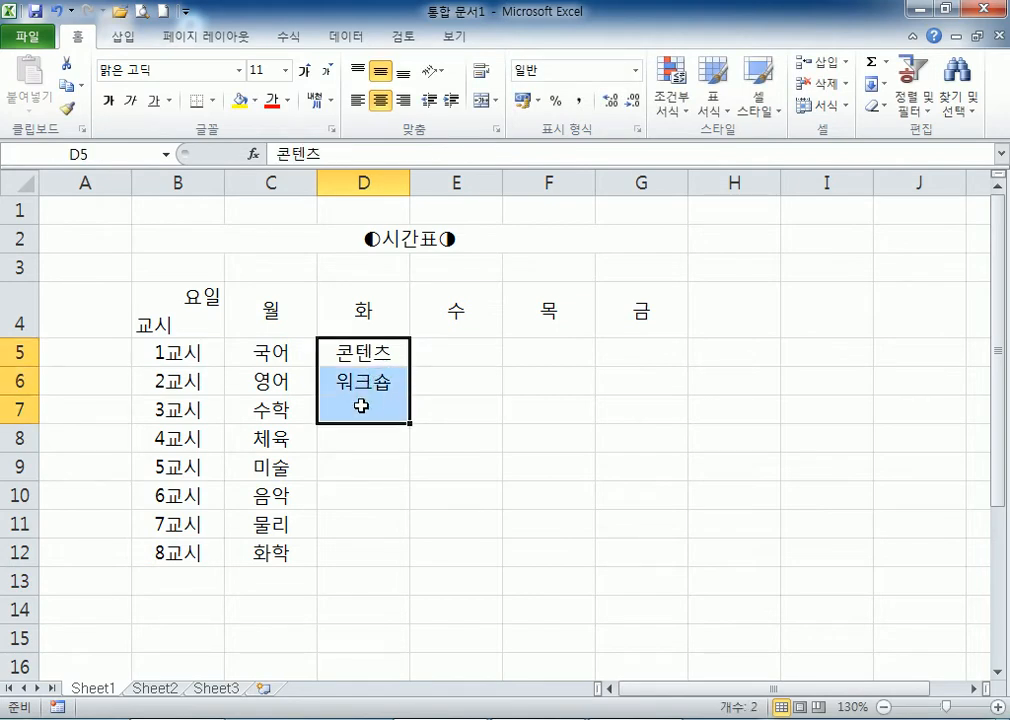
{"action": "key", "text": "Delete"}
Enter the sample word 계양대 in D5.
{"action": "left_click", "coordinate": [338, 357]}
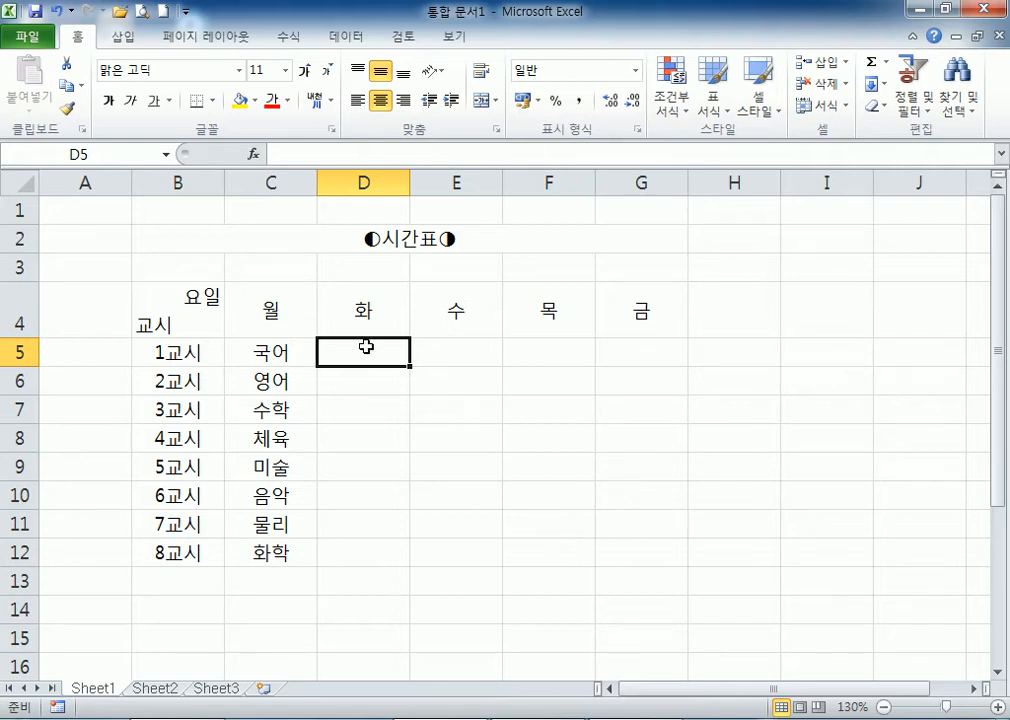
{"action": "type", "text": "계야ㅐ"}
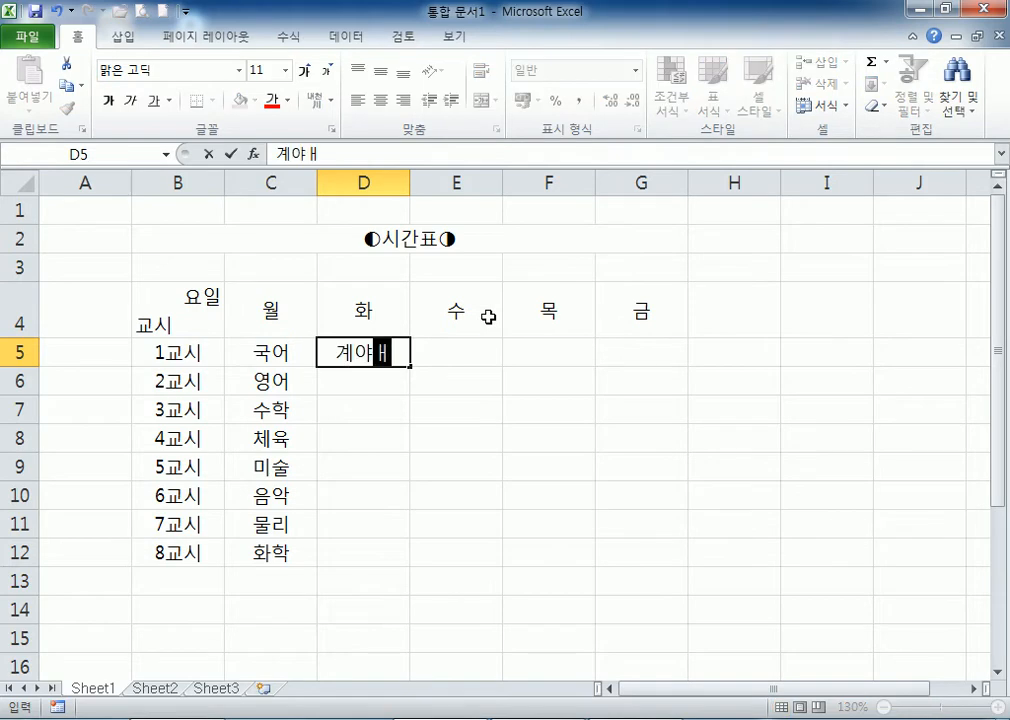
{"action": "key", "text": "BackSpace"}
{"action": "type", "text": "양대"}
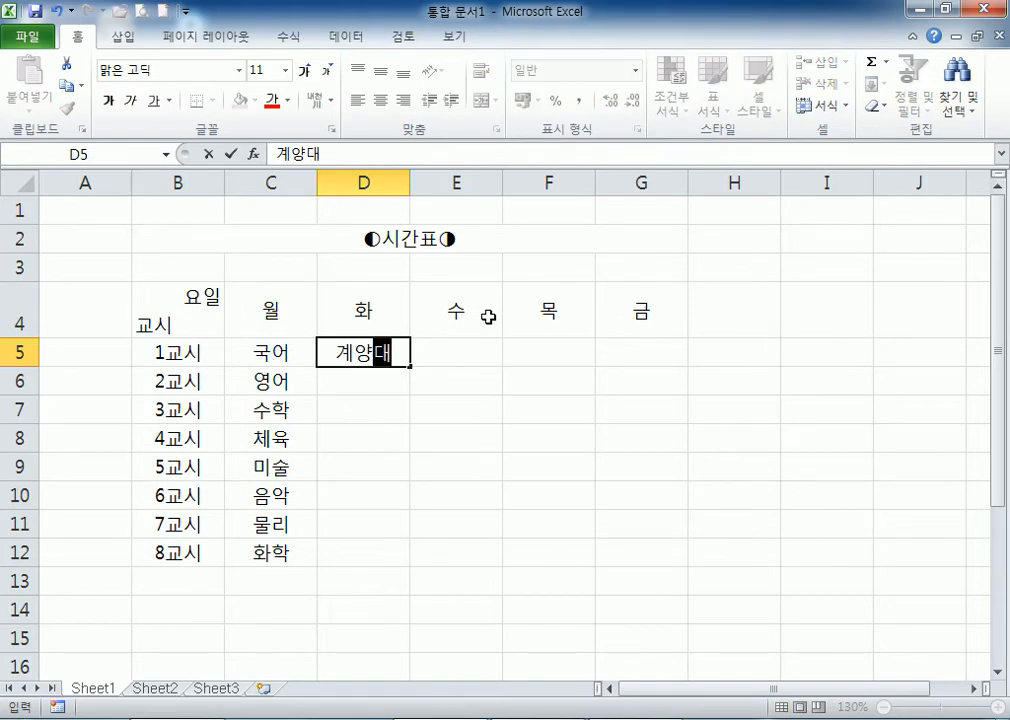
{"action": "key", "text": "Return"}
{"action": "key", "text": "Up"}
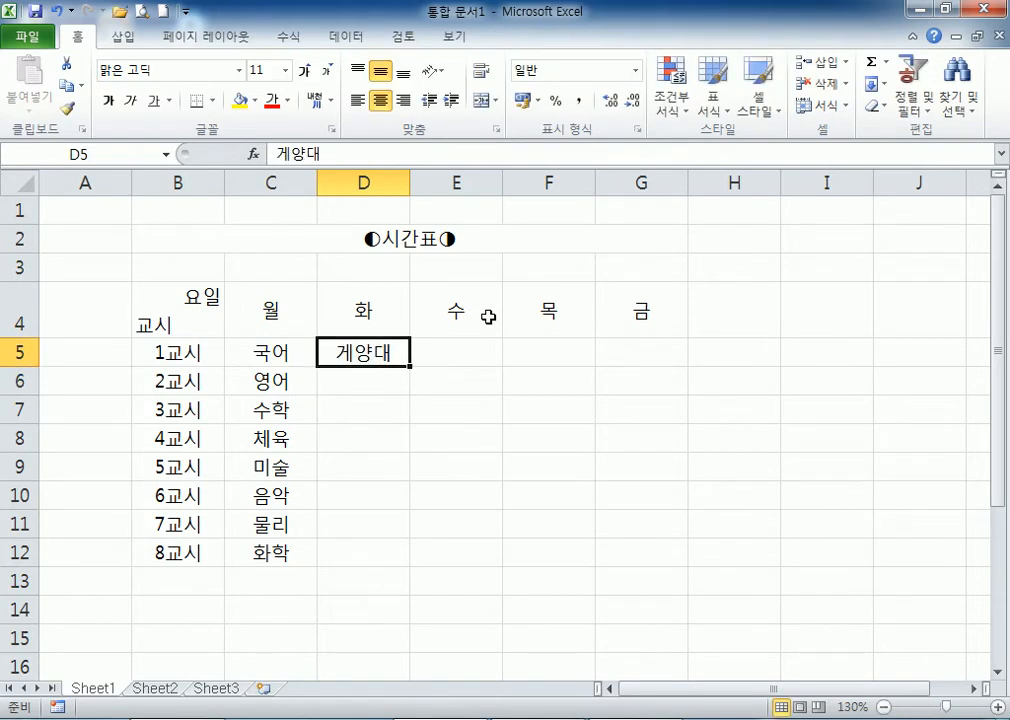
Change the first syllable of the word in D5 to 계, and undo that change.
{"action": "double_click", "coordinate": [357, 353]}
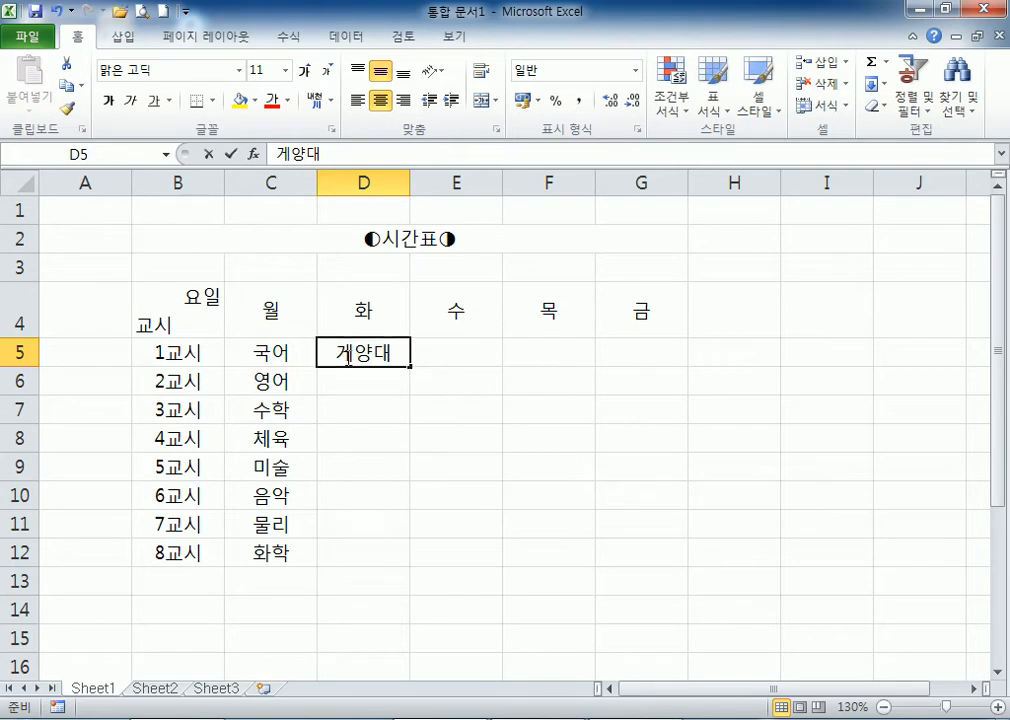
{"action": "left_click_drag", "start_coordinate": [354, 354], "coordinate": [332, 354]}
{"action": "type", "text": "계"}
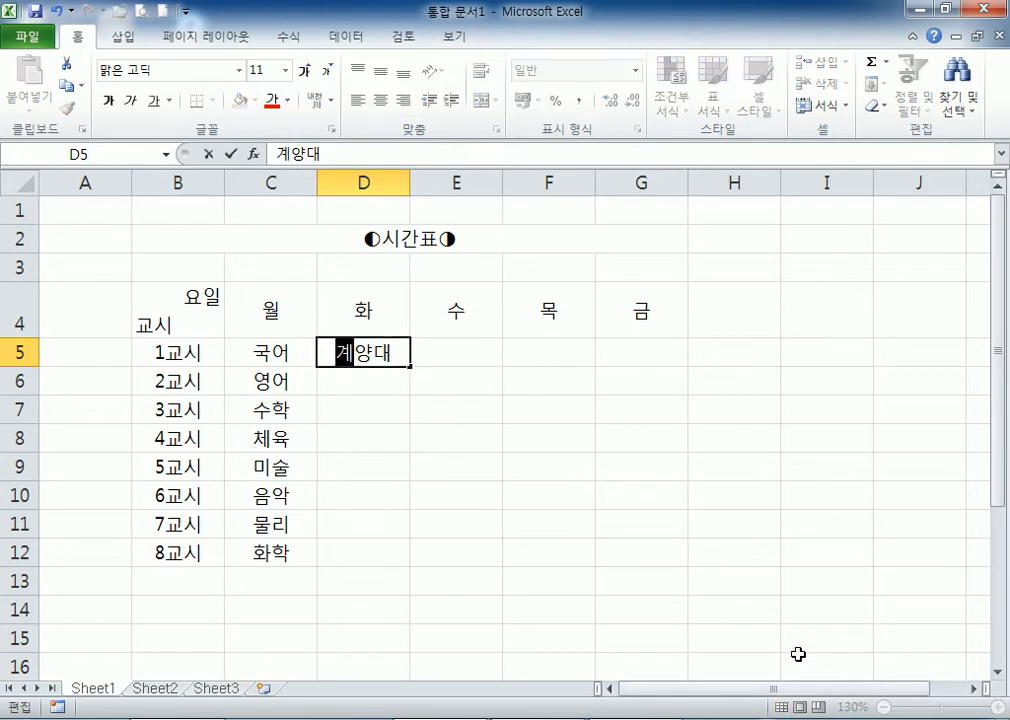
{"action": "key", "text": "Return"}
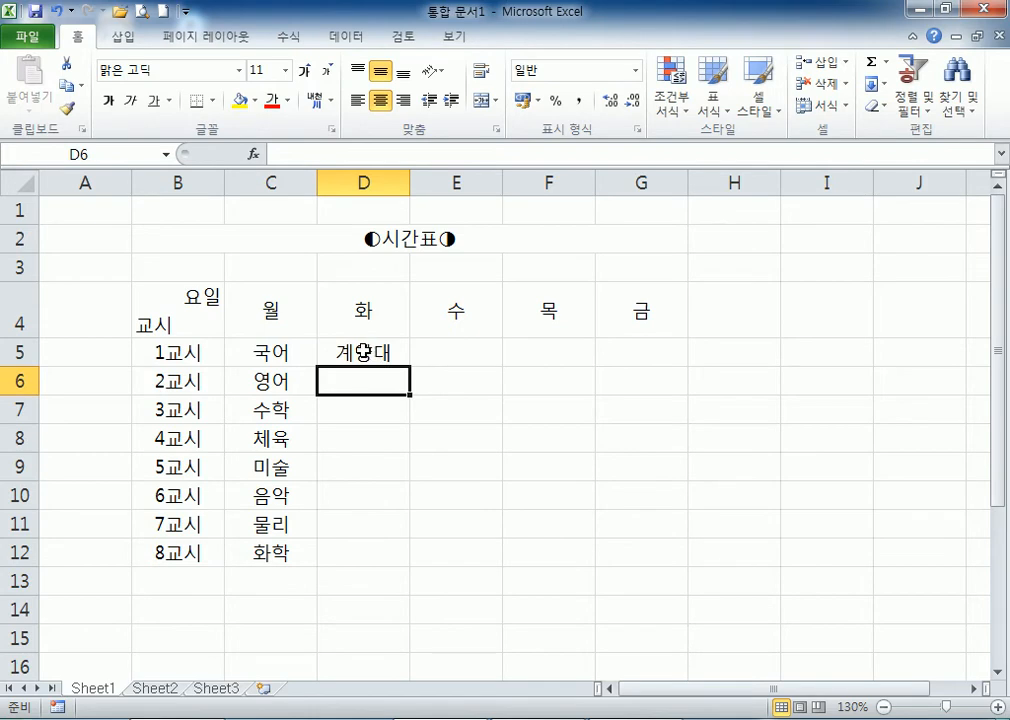
{"action": "left_click", "coordinate": [355, 352]}
{"action": "double_click", "coordinate": [394, 354]}
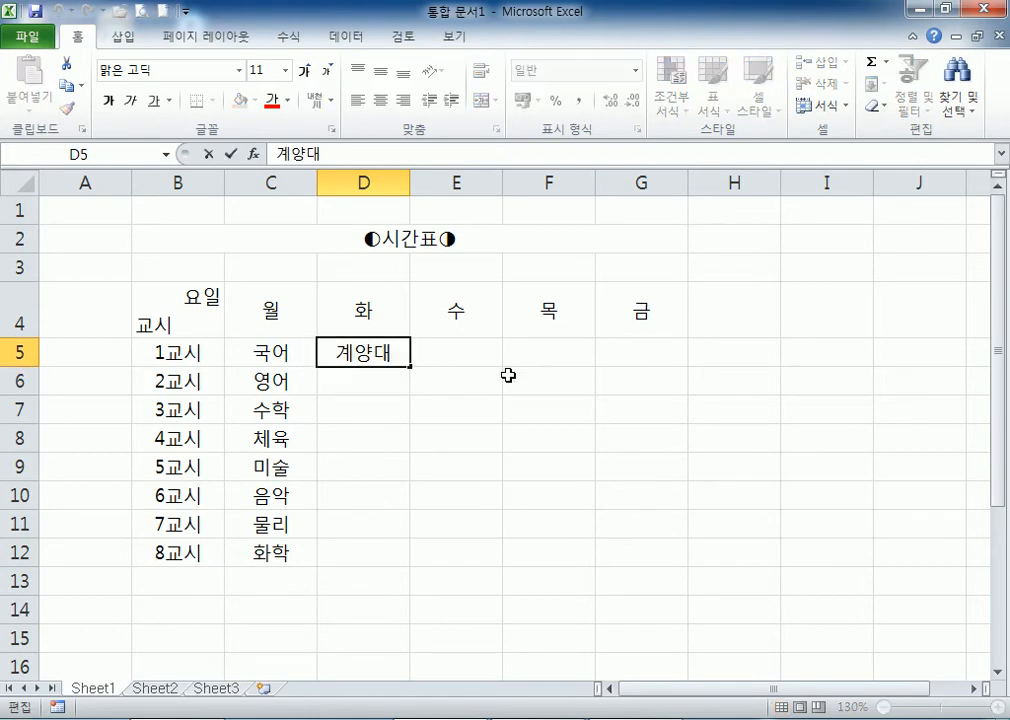
{"action": "key", "text": "Return"}
{"action": "key", "text": "ctrl+z"}
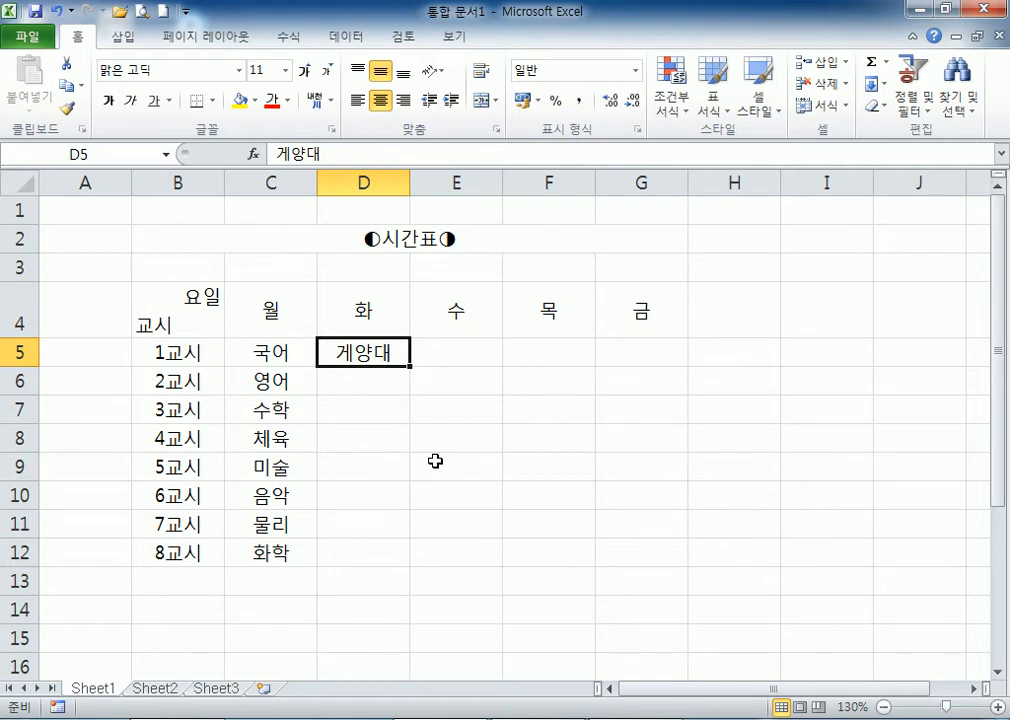
Enter the sample spellings 짜집기 in D5 and 짜깁기 in D6.
{"action": "type", "text": "짜집기"}
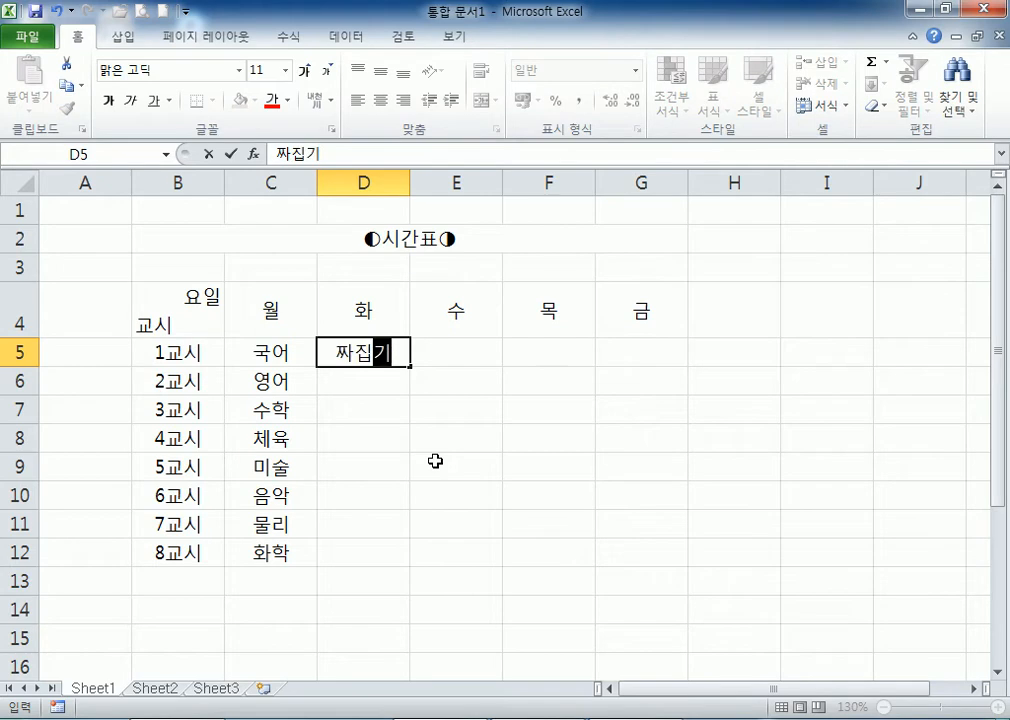
{"action": "key", "text": "Return"}
{"action": "type", "text": "짜깁기"}
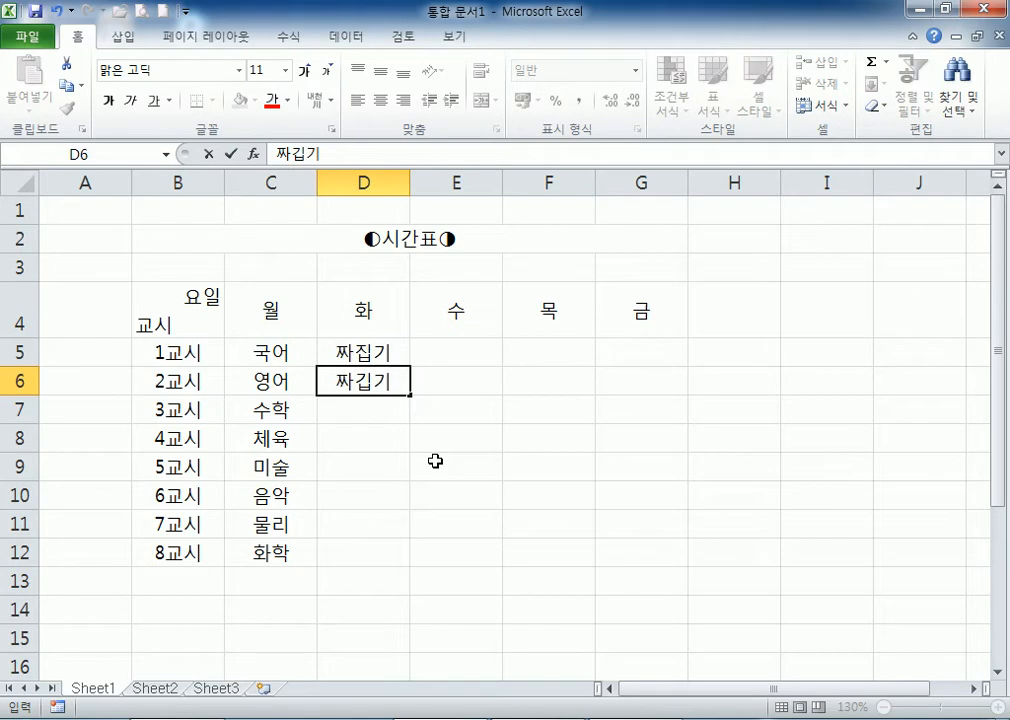
{"action": "key", "text": "Return"}
{"action": "key", "text": "Up"}
{"action": "key", "text": "Up"}
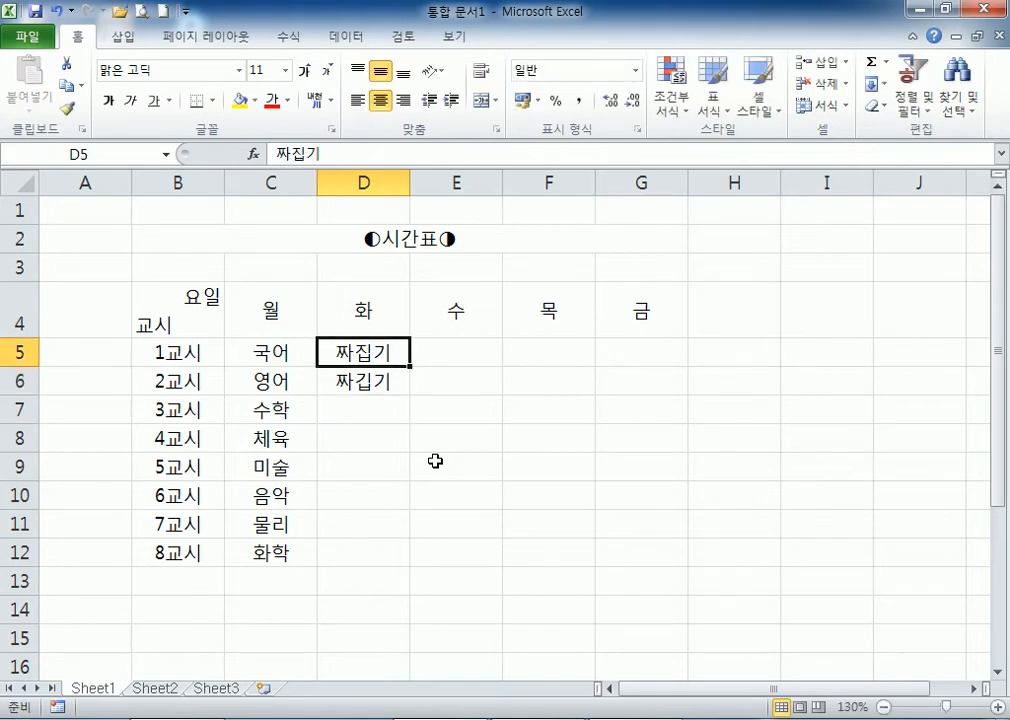
Clear the sample spellings from D5 and D6.
{"action": "key", "text": "Delete"}
{"action": "key", "text": "Down"}
{"action": "key", "text": "Delete"}
{"action": "key", "text": "Up"}
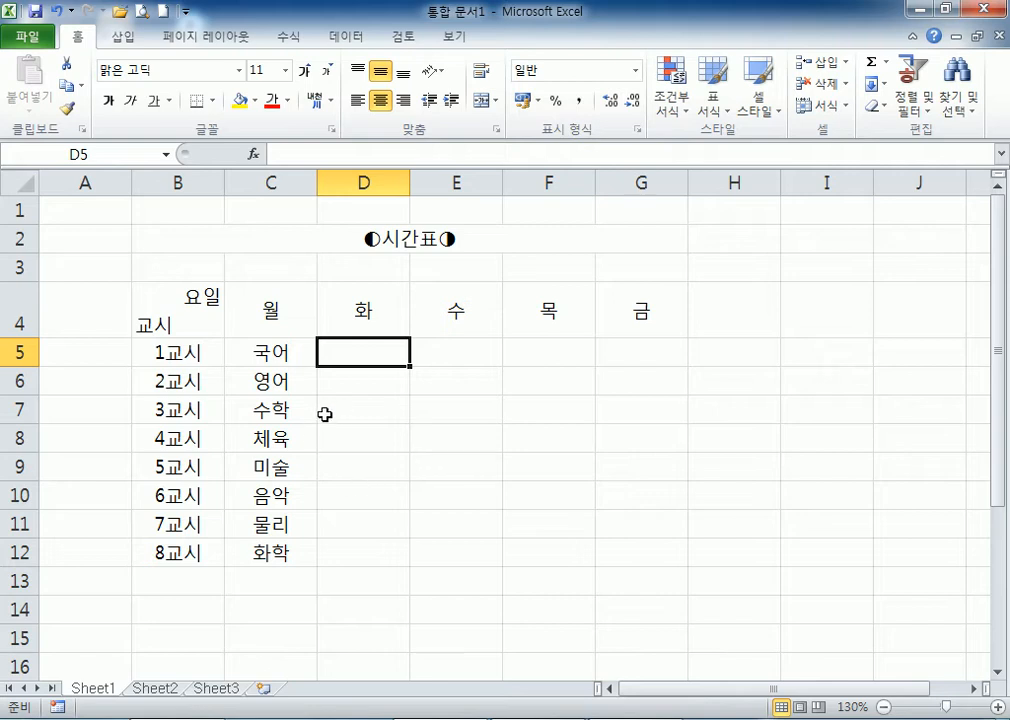
Enter the list heading 주요과목 in K4, beside the timetable.
{"action": "left_click", "coordinate": [826, 300]}
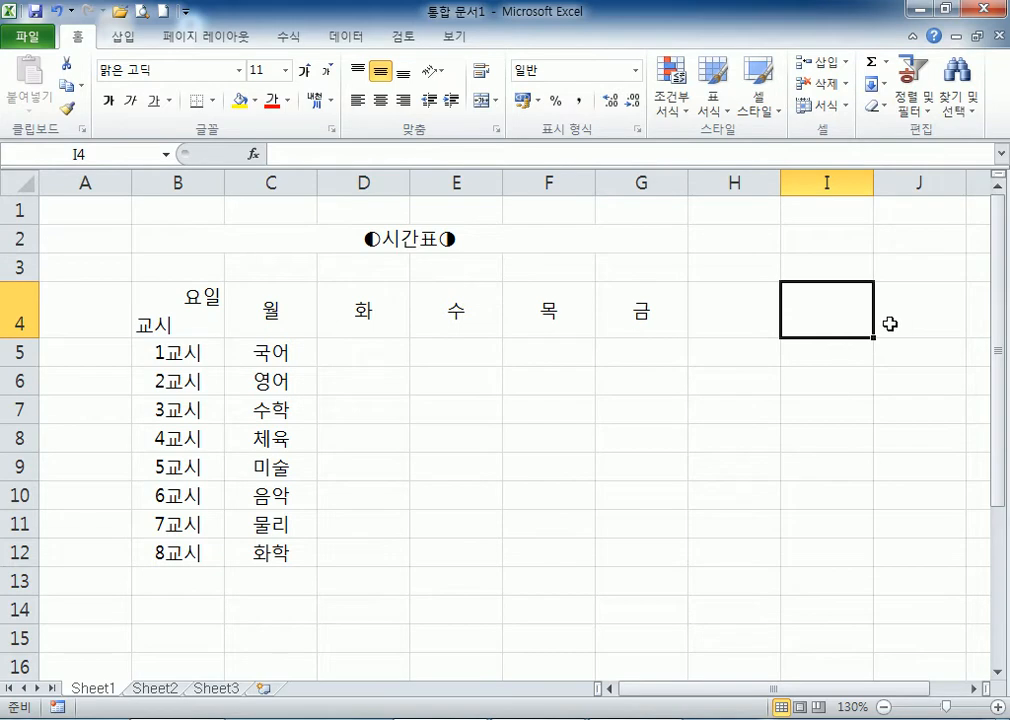
{"action": "left_click", "coordinate": [920, 311]}
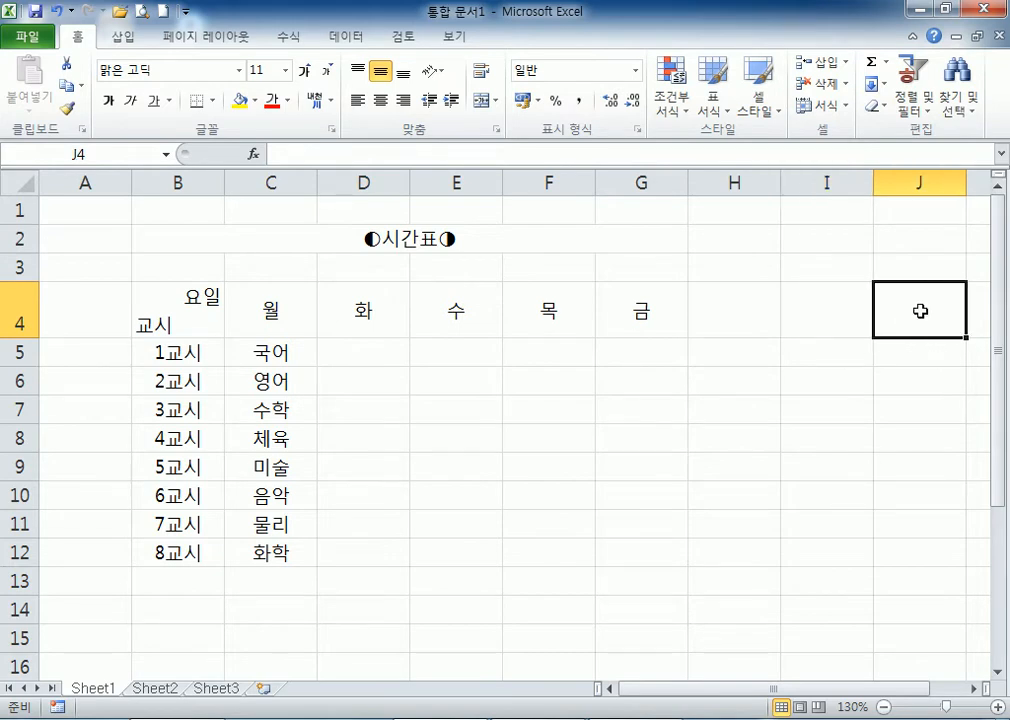
{"action": "left_click_drag", "start_coordinate": [832, 689], "coordinate": [862, 689]}
{"action": "left_click", "coordinate": [908, 326]}
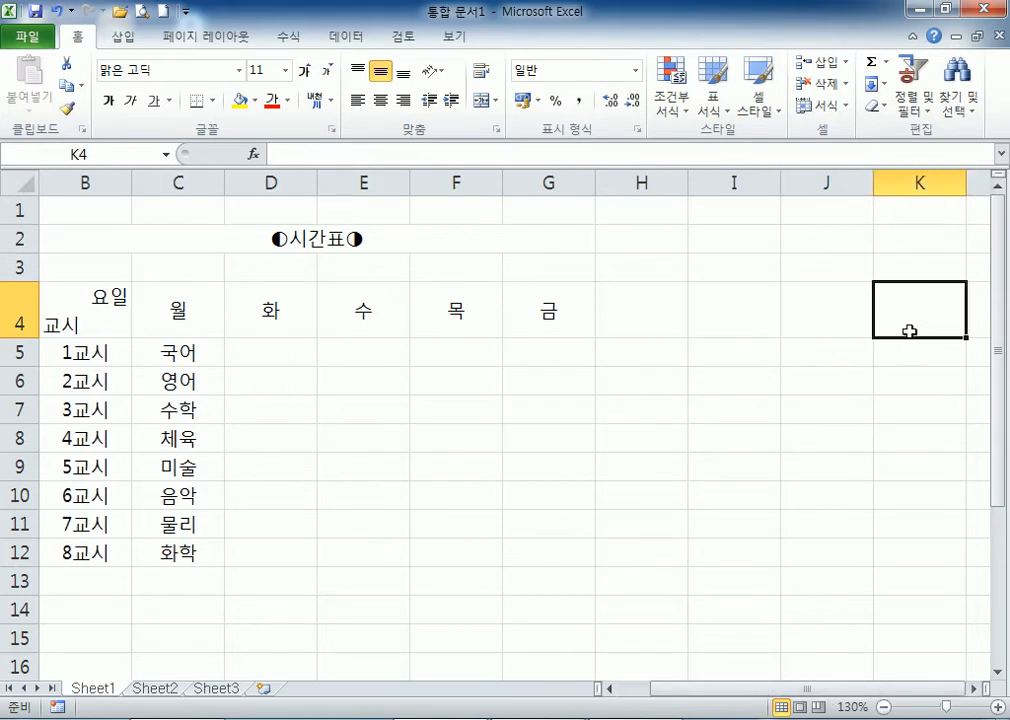
{"action": "type", "text": "주욕호"}
{"action": "key", "text": "BackSpace"}
{"action": "key", "text": "BackSpace"}
{"action": "key", "text": "BackSpace"}
{"action": "type", "text": "요공"}
{"action": "key", "text": "BackSpace"}
{"action": "type", "text": "과목"}
{"action": "key", "text": "Return"}
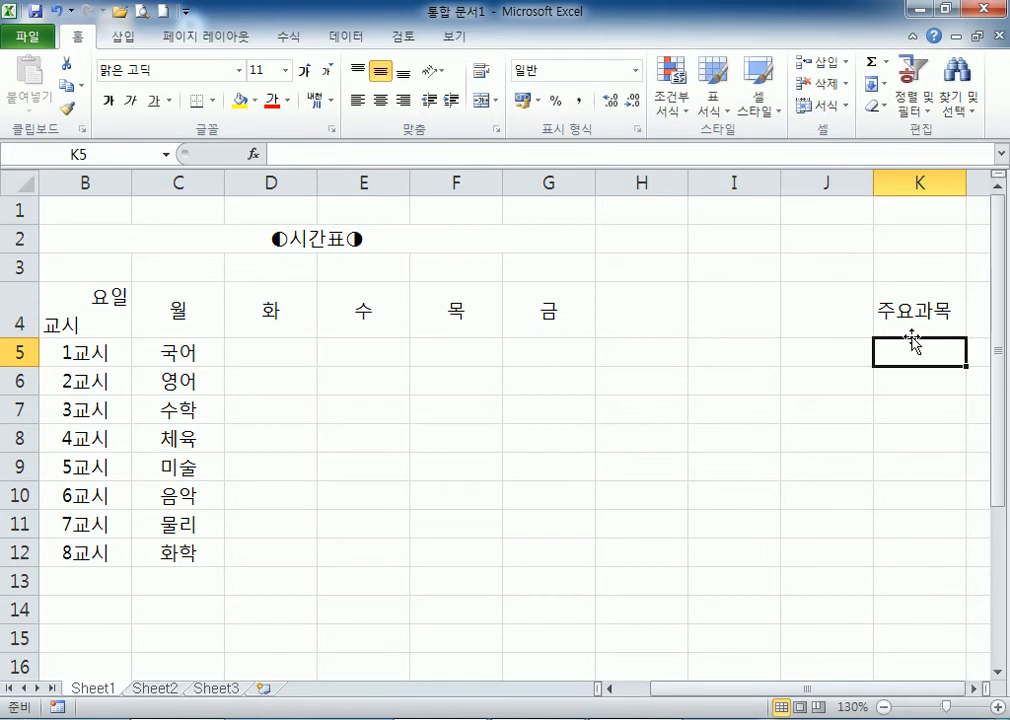
List the subjects 국어, 영어, 수학, 과학 and 국사 in K5:K9 under the heading.
{"action": "left_click_drag", "start_coordinate": [916, 363], "coordinate": [922, 545]}
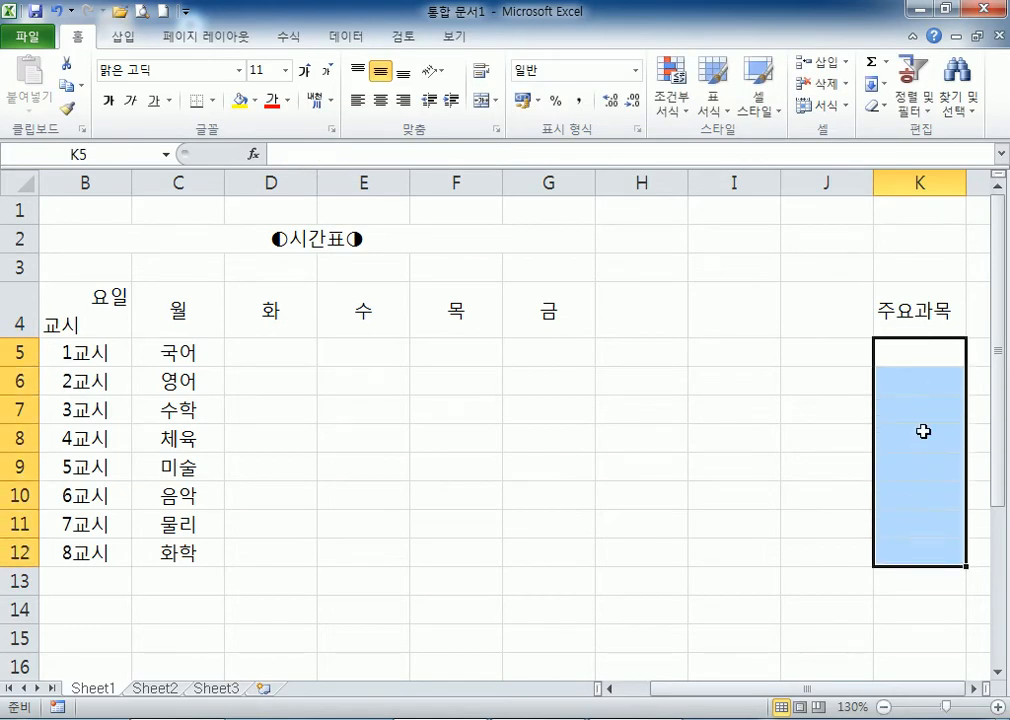
{"action": "left_click", "coordinate": [897, 354]}
{"action": "left_click", "coordinate": [970, 688]}
{"action": "left_click", "coordinate": [970, 688]}
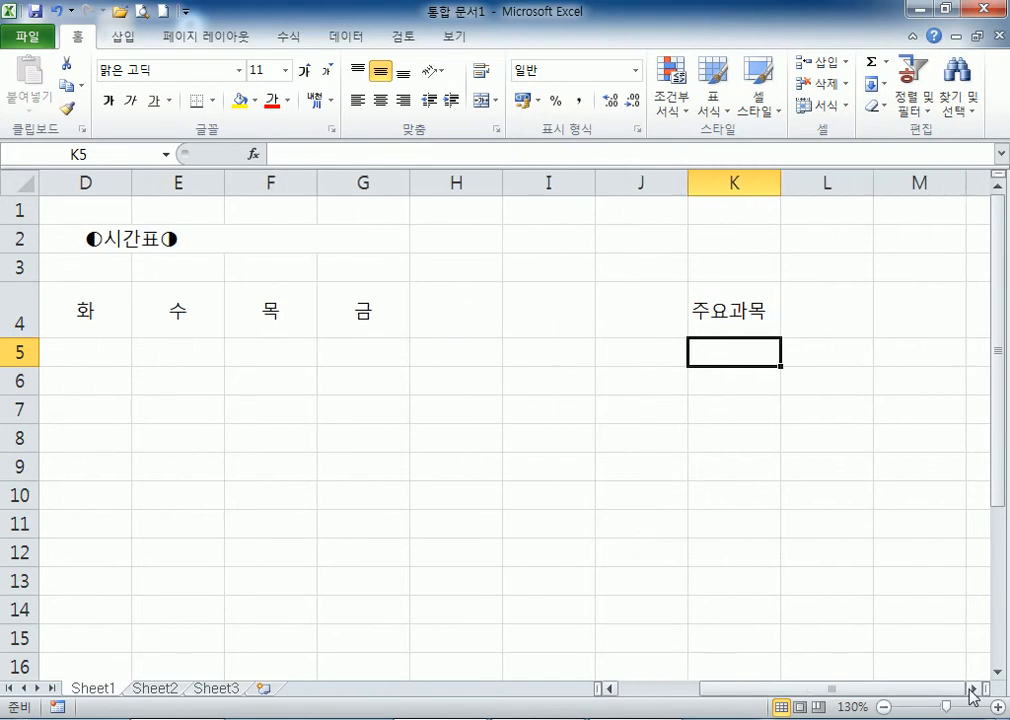
{"action": "left_click", "coordinate": [970, 690]}
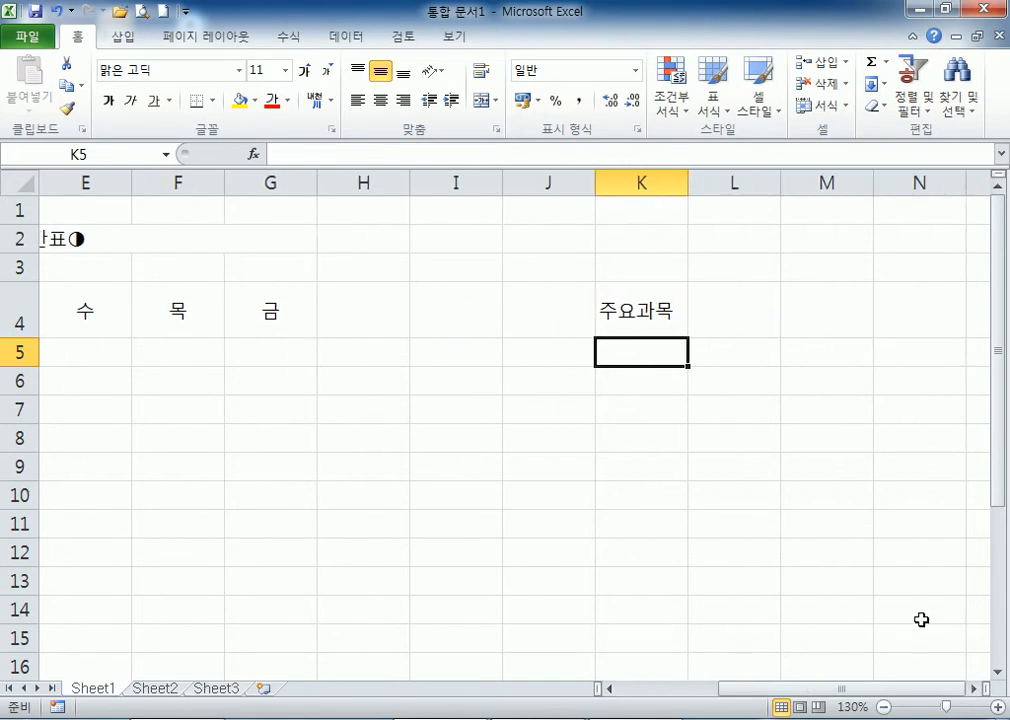
{"action": "type", "text": "국어"}
{"action": "key", "text": "Return"}
{"action": "type", "text": "영어"}
{"action": "key", "text": "Return"}
{"action": "type", "text": "수학"}
{"action": "key", "text": "Return"}
{"action": "type", "text": "과학"}
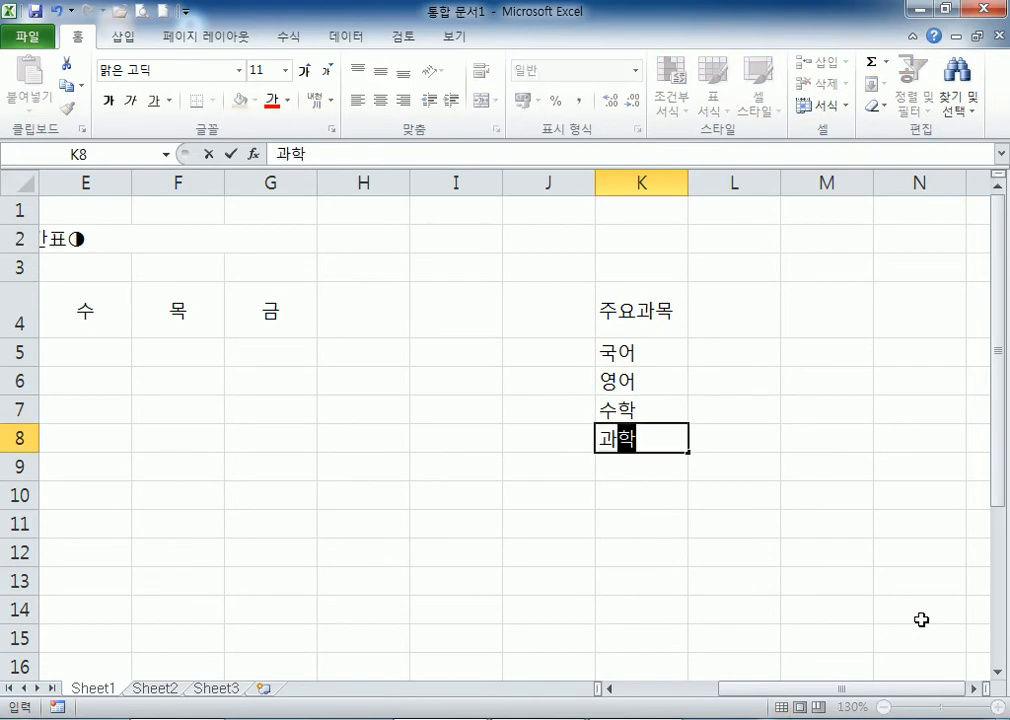
{"action": "key", "text": "Return"}
{"action": "type", "text": "구ㄱ사"}
{"action": "key", "text": "Return"}
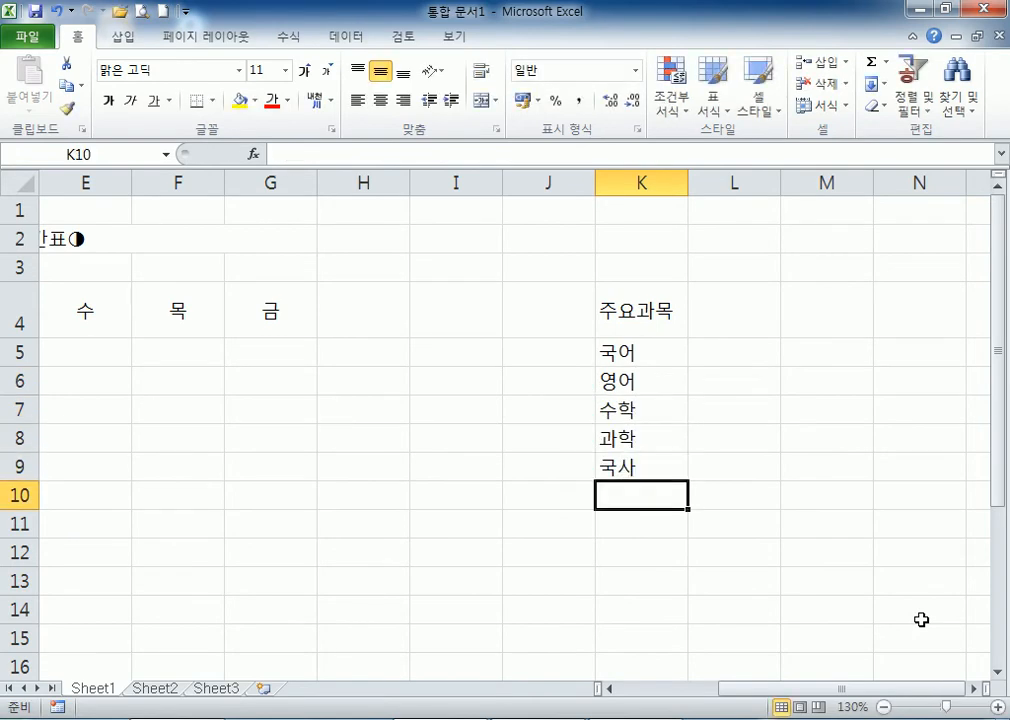
Continue the subject list with 중국어, 윤리, 세계사 and 지리 in K10:K13.
{"action": "type", "text": "중국어"}
{"action": "key", "text": "Return"}
{"action": "type", "text": "ㅁ"}
{"action": "key", "text": "BackSpace"}
{"action": "type", "text": "윤리"}
{"action": "key", "text": "Return"}
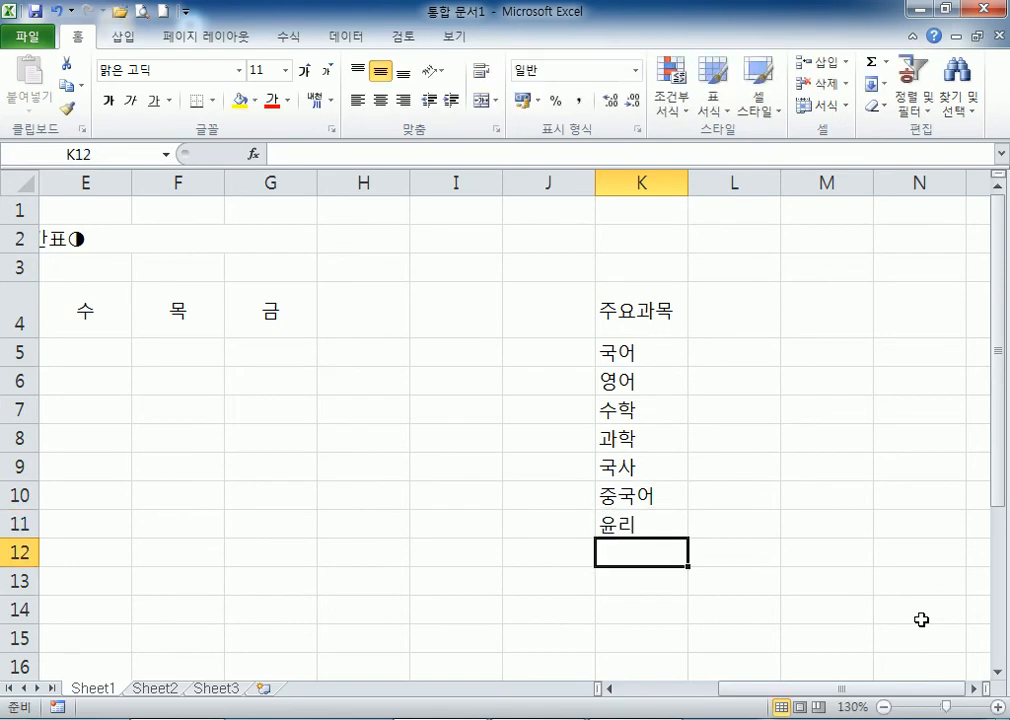
{"action": "type", "text": "세계사"}
{"action": "key", "text": "Return"}
{"action": "type", "text": "지리"}
{"action": "key", "text": "Return"}
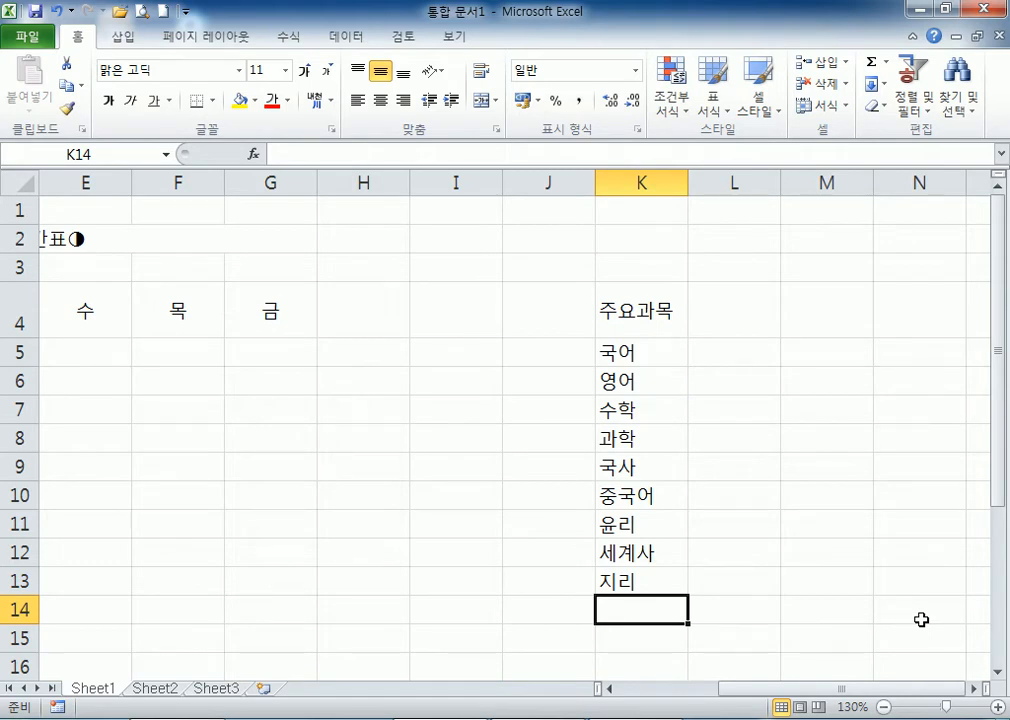
Insert a space in the K4 heading so that it reads 주요 과목.
{"action": "left_click", "coordinate": [641, 312]}
{"action": "double_click", "coordinate": [641, 312]}
{"action": "left_click", "coordinate": [724, 431]}
{"action": "left_click", "coordinate": [640, 309]}
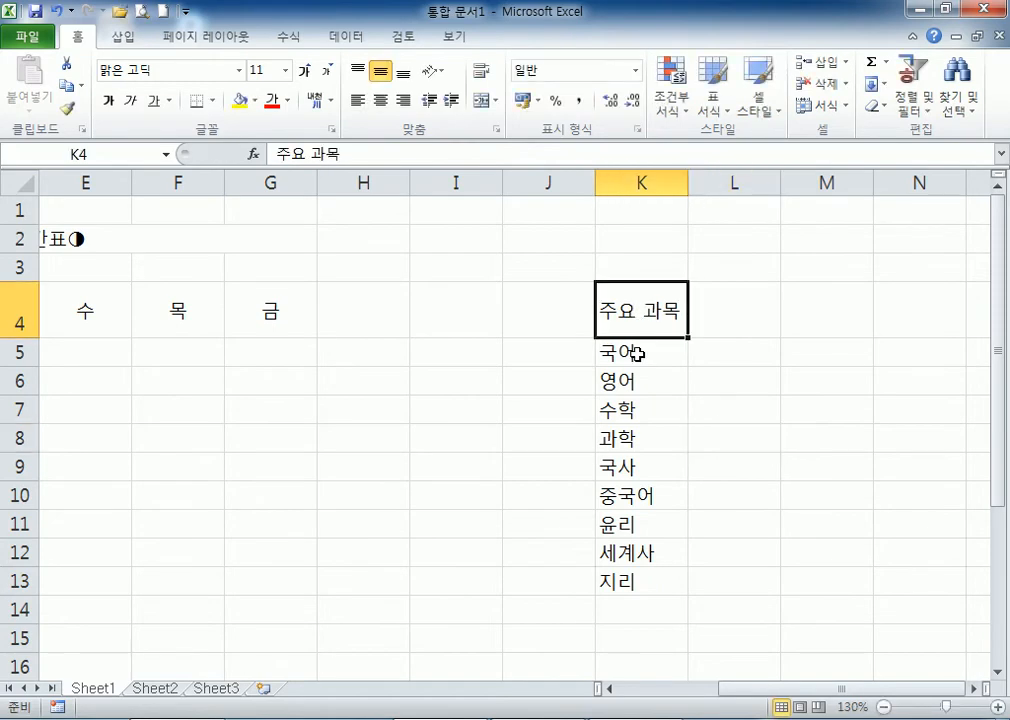
Examine the subject list in K4:K13 alongside the timetable range C5:G12.
{"action": "left_click_drag", "start_coordinate": [640, 343], "coordinate": [633, 580]}
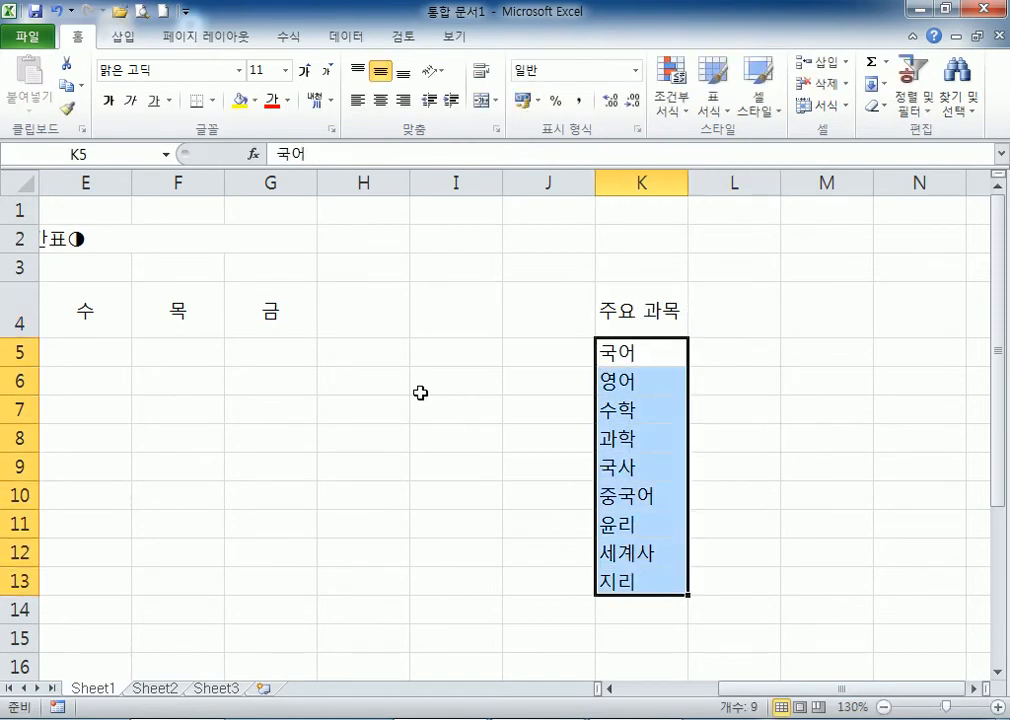
{"action": "left_click", "coordinate": [405, 383]}
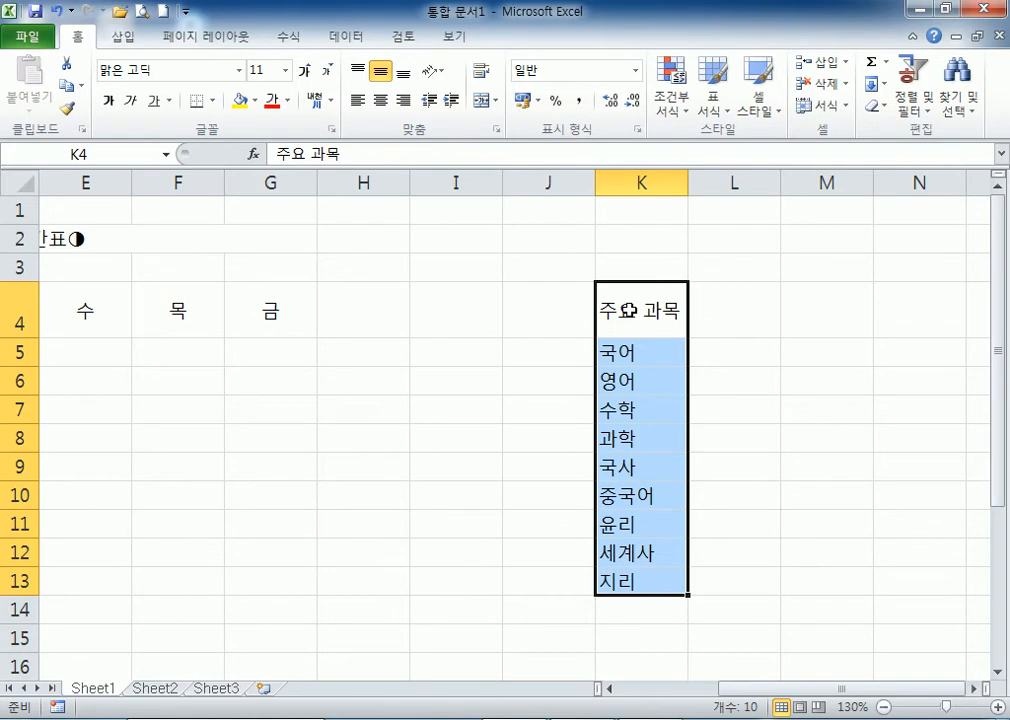
{"action": "left_click_drag", "start_coordinate": [597, 296], "coordinate": [625, 577]}
{"action": "scroll", "coordinate": [410, 380], "scroll_direction": "down", "scroll_amount": 2}
{"action": "scroll", "coordinate": [410, 383], "scroll_direction": "up", "scroll_amount": 1}
{"action": "left_click_drag", "start_coordinate": [240, 283], "coordinate": [549, 461]}
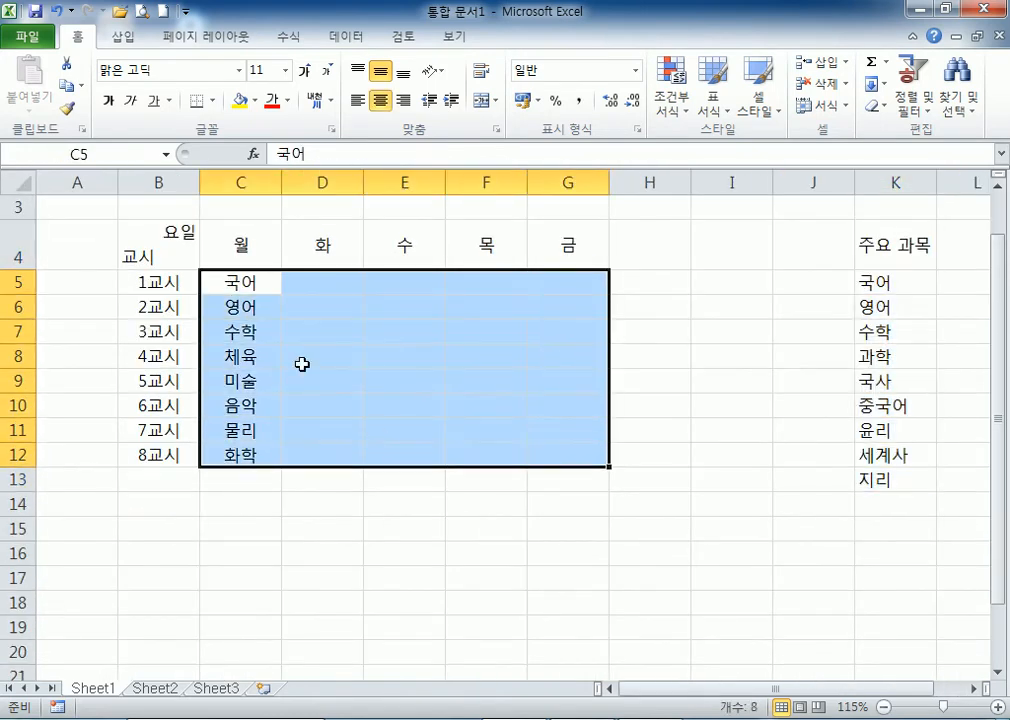
{"action": "left_click_drag", "start_coordinate": [868, 284], "coordinate": [890, 480]}
{"action": "left_click_drag", "start_coordinate": [866, 282], "coordinate": [875, 480]}
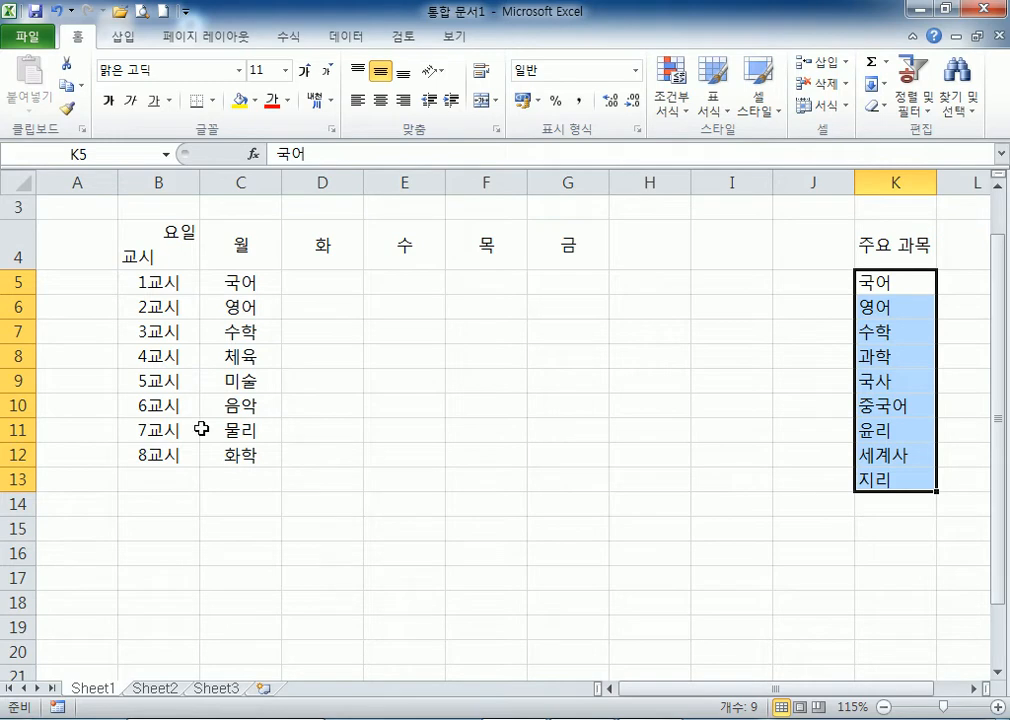
Examine the spacing before 요일 and the two-line layout of the header cell B4.
{"action": "left_click", "coordinate": [140, 243]}
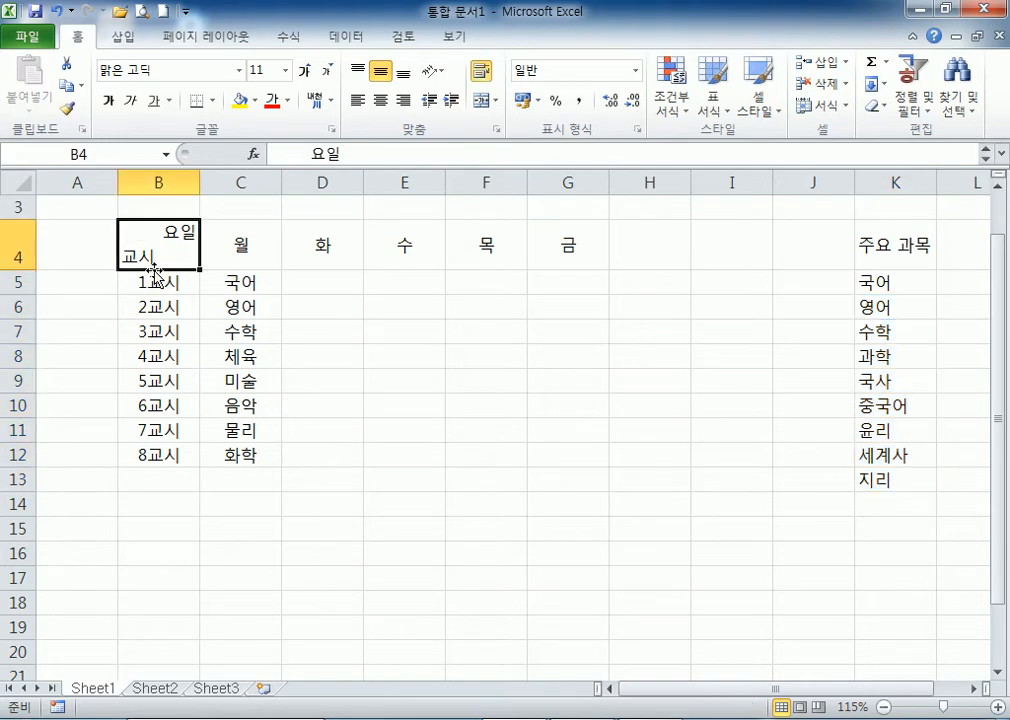
{"action": "scroll", "coordinate": [153, 270], "scroll_direction": "up", "scroll_amount": 1}
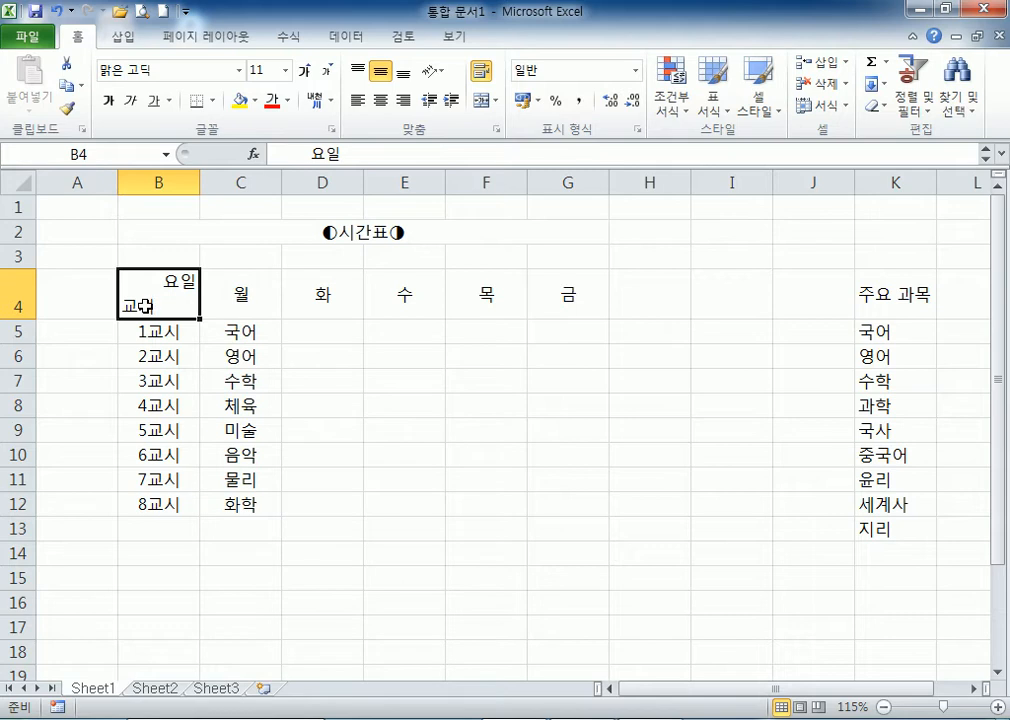
{"action": "double_click", "coordinate": [131, 283]}
{"action": "left_click_drag", "start_coordinate": [131, 283], "coordinate": [170, 281]}
{"action": "left_click", "coordinate": [169, 281]}
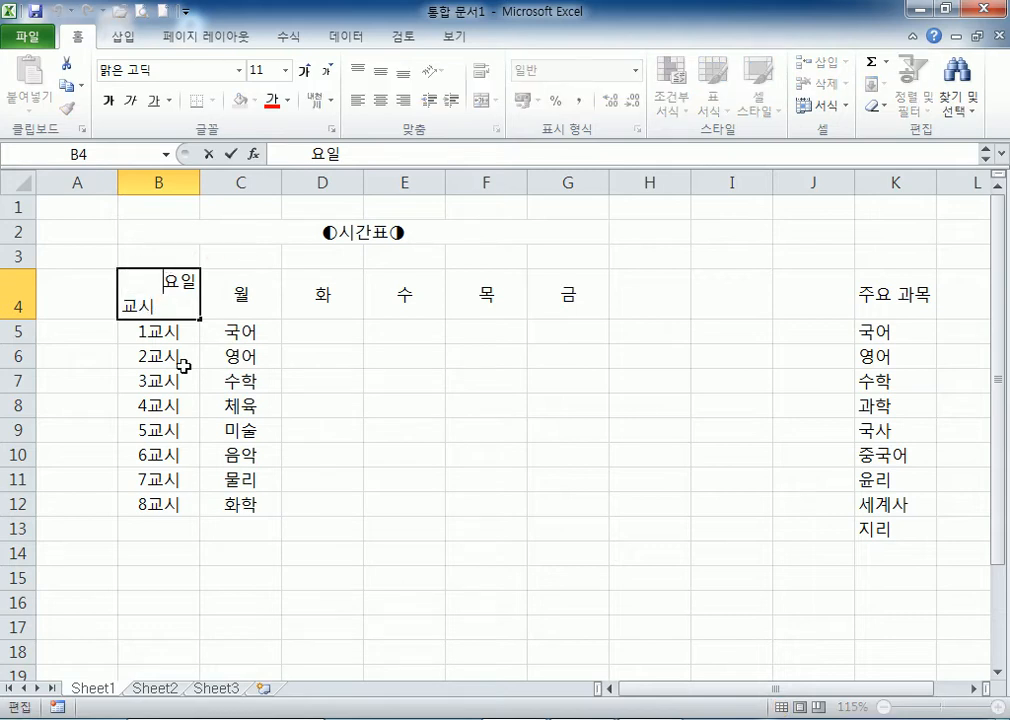
{"action": "left_click", "coordinate": [193, 384]}
{"action": "left_click", "coordinate": [151, 283]}
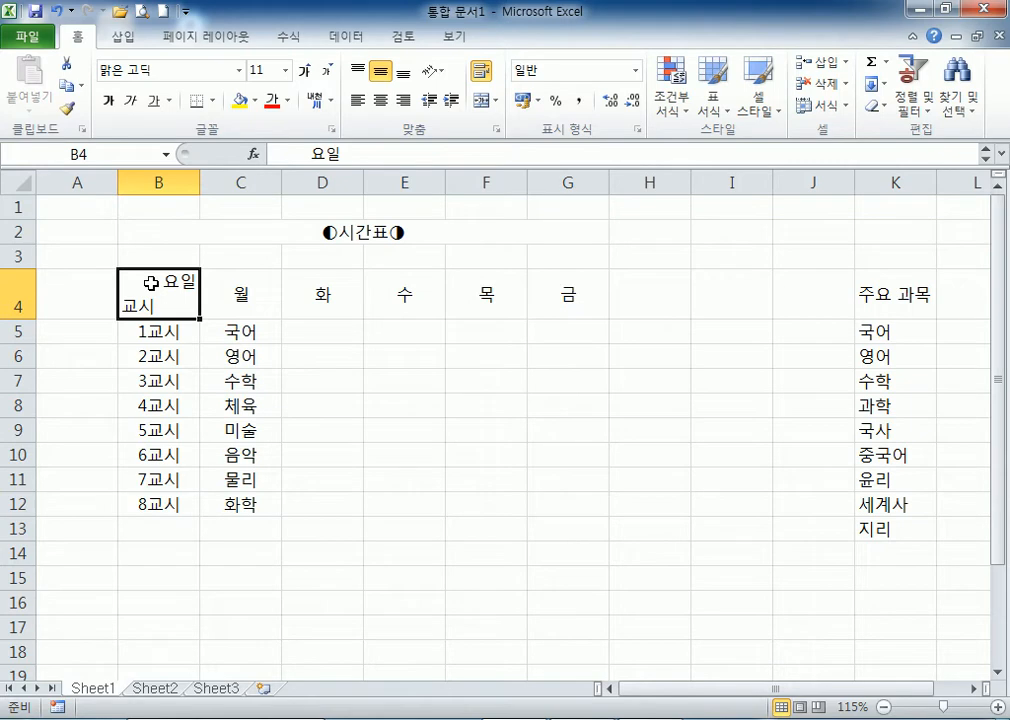
{"action": "double_click", "coordinate": [172, 289]}
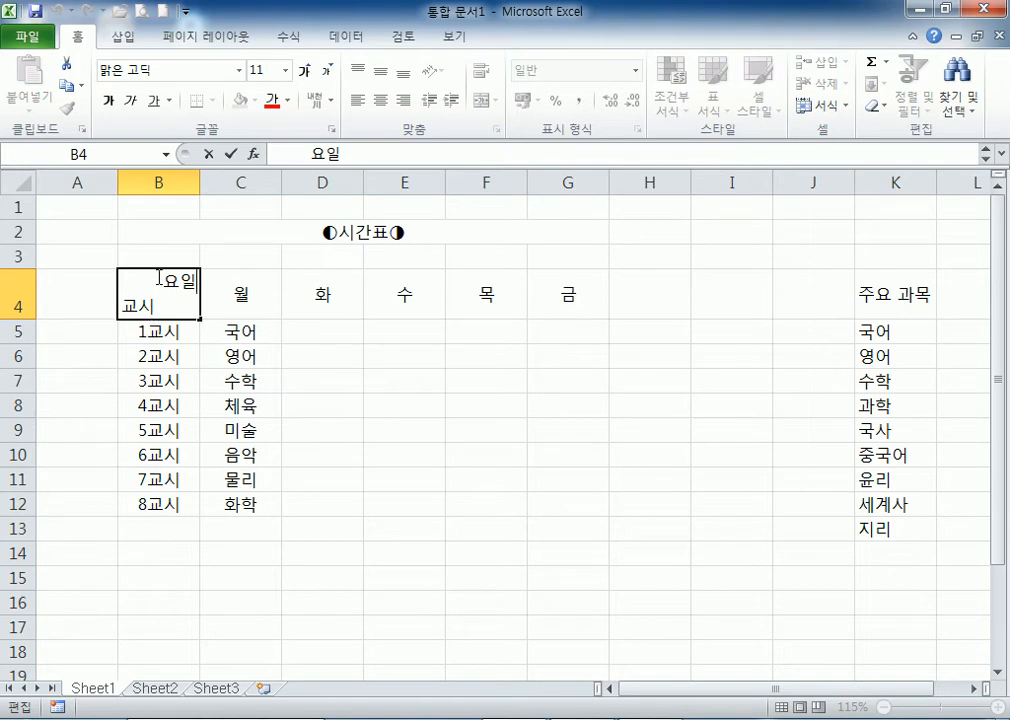
{"action": "left_click", "coordinate": [236, 354]}
{"action": "left_click", "coordinate": [153, 283]}
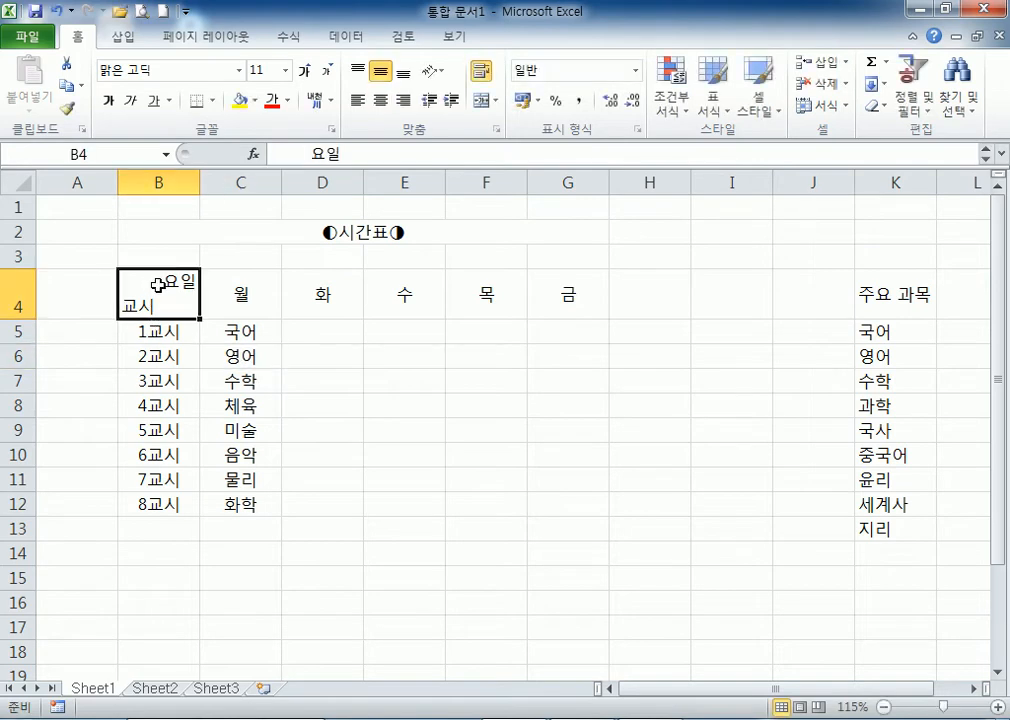
Try right alignment on the two-line header cell B4, and restore its original alignment.
{"action": "left_click", "coordinate": [403, 100]}
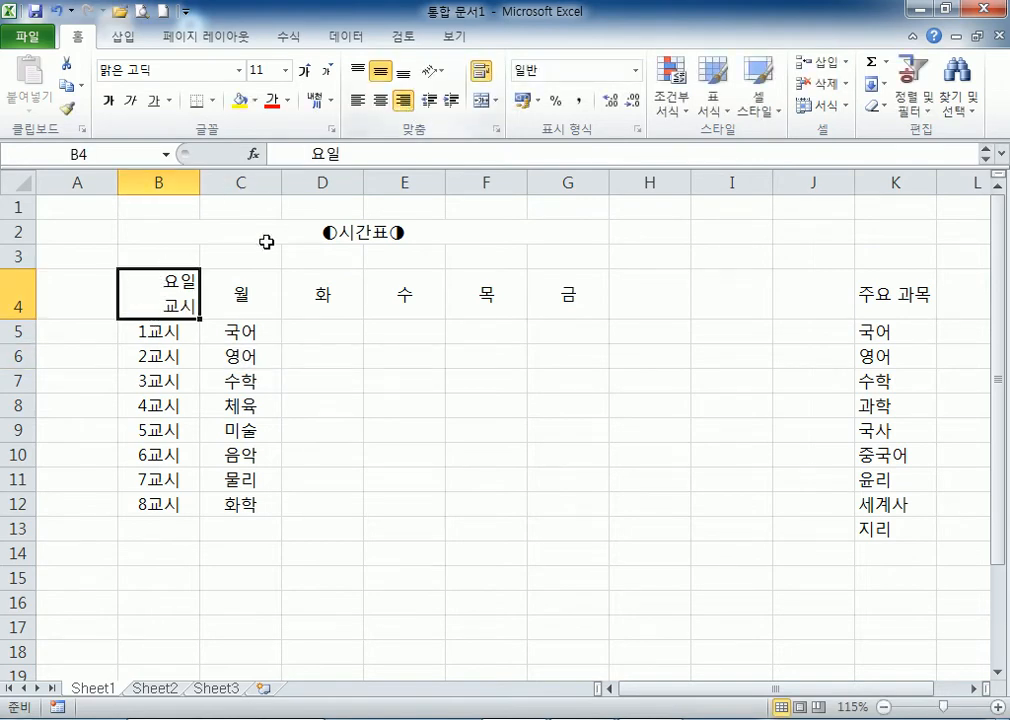
{"action": "left_click", "coordinate": [403, 100]}
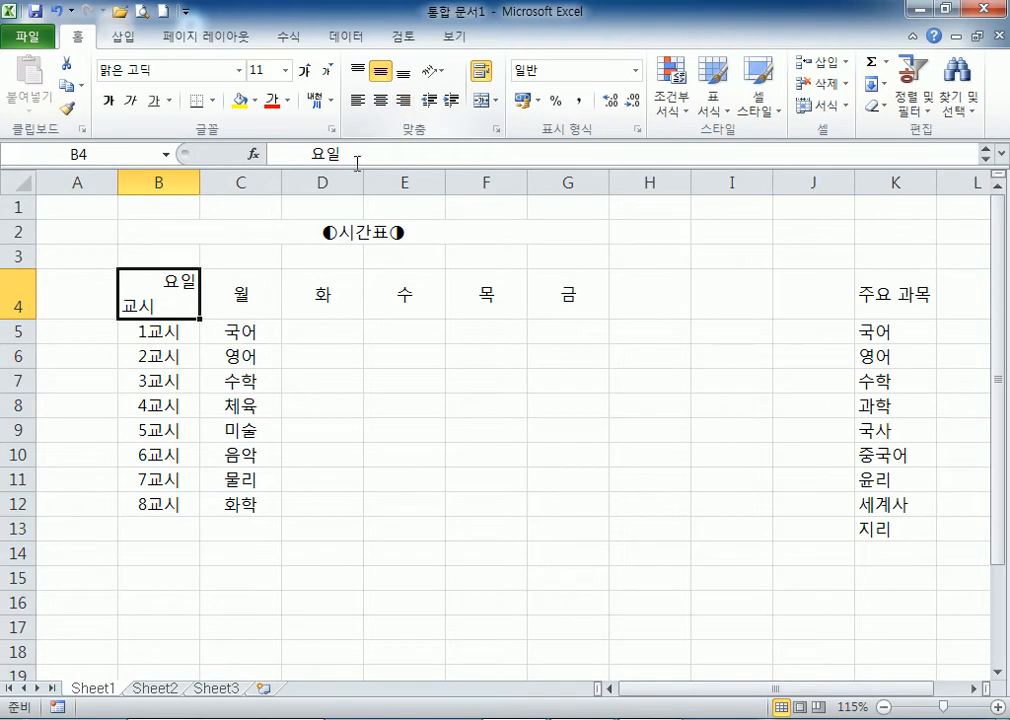
Examine the leading spaces before 요일 in B4 and the timetable range C5:G12.
{"action": "double_click", "coordinate": [160, 287]}
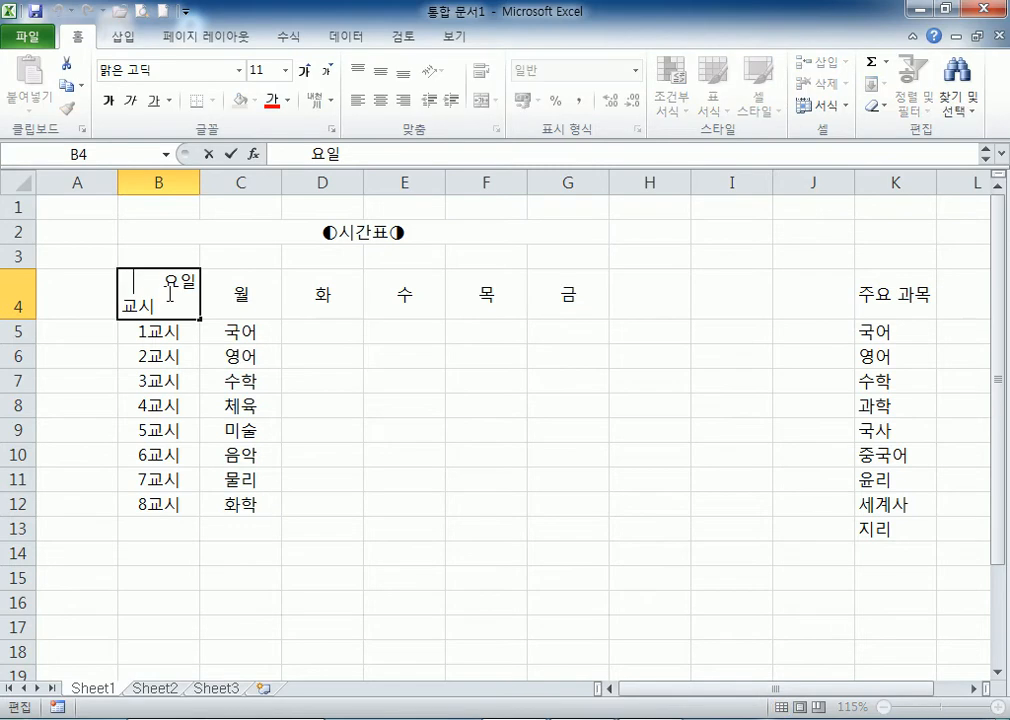
{"action": "left_click_drag", "start_coordinate": [156, 281], "coordinate": [126, 280]}
{"action": "left_click", "coordinate": [126, 280]}
{"action": "left_click", "coordinate": [204, 381]}
{"action": "left_click", "coordinate": [133, 287]}
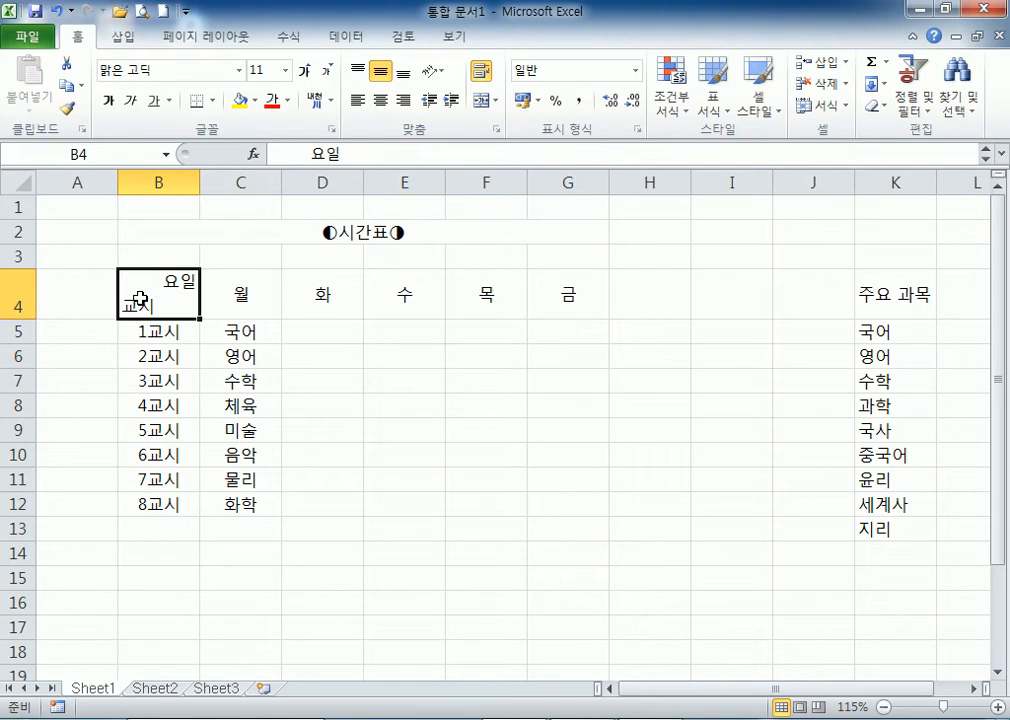
{"action": "left_click_drag", "start_coordinate": [230, 334], "coordinate": [557, 509]}
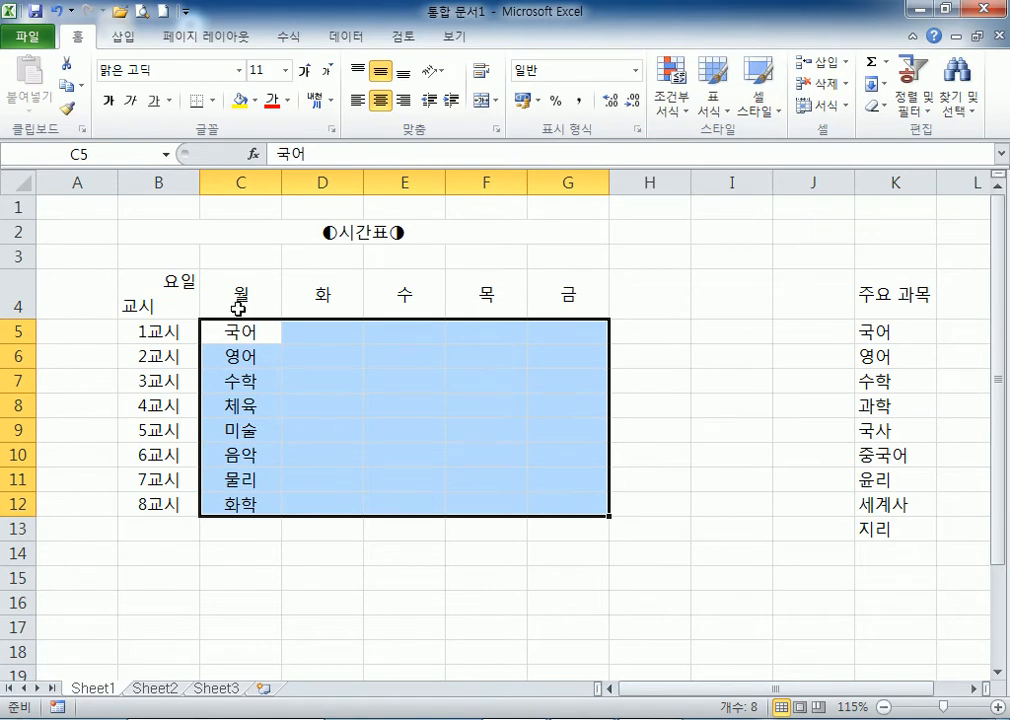
View the expanded special-symbol list for ㅁ at the end of the B2 title, and remove the added ㅁ.
{"action": "left_click", "coordinate": [322, 232]}
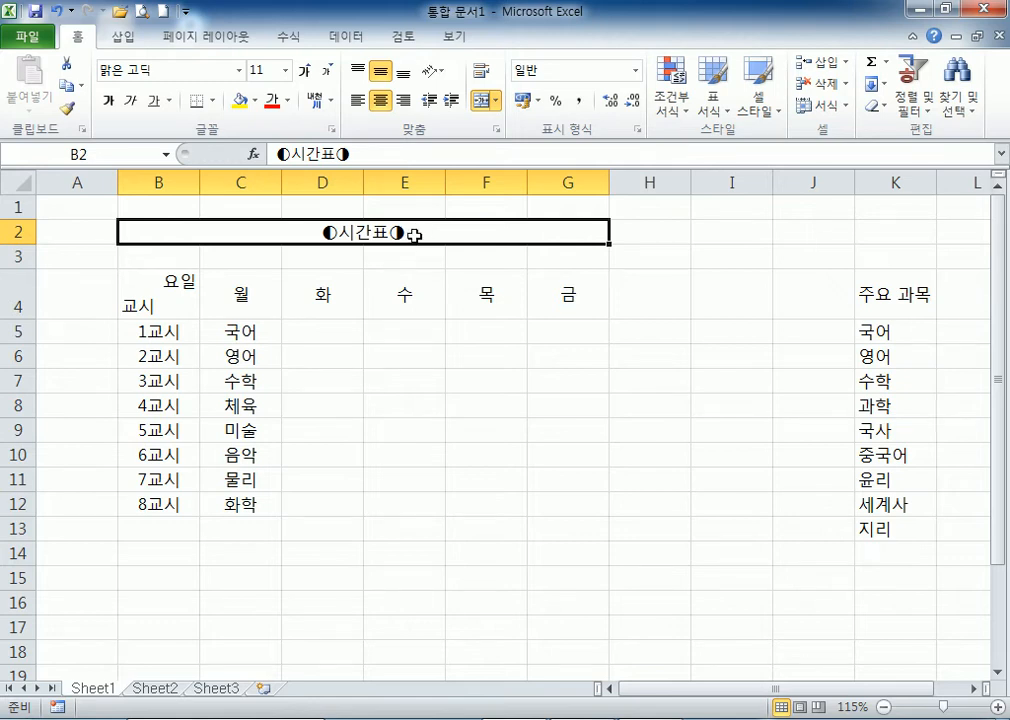
{"action": "double_click", "coordinate": [420, 231]}
{"action": "type", "text": "ㅁ"}
{"action": "key", "text": "Hangul_Hanja"}
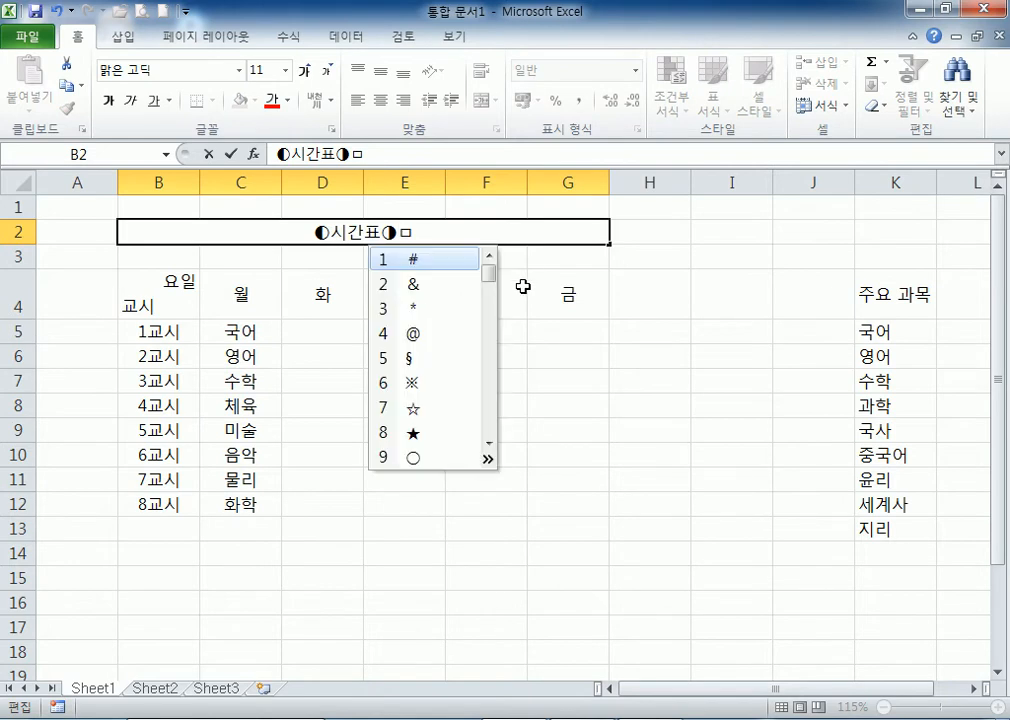
{"action": "left_click", "coordinate": [489, 460]}
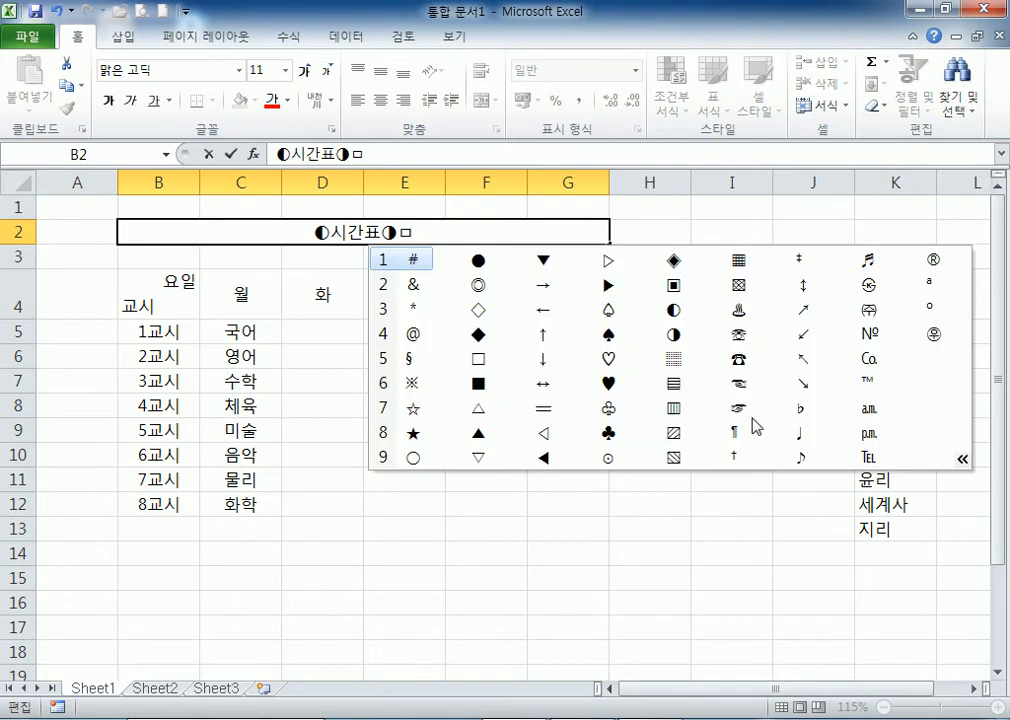
{"action": "left_click", "coordinate": [962, 461]}
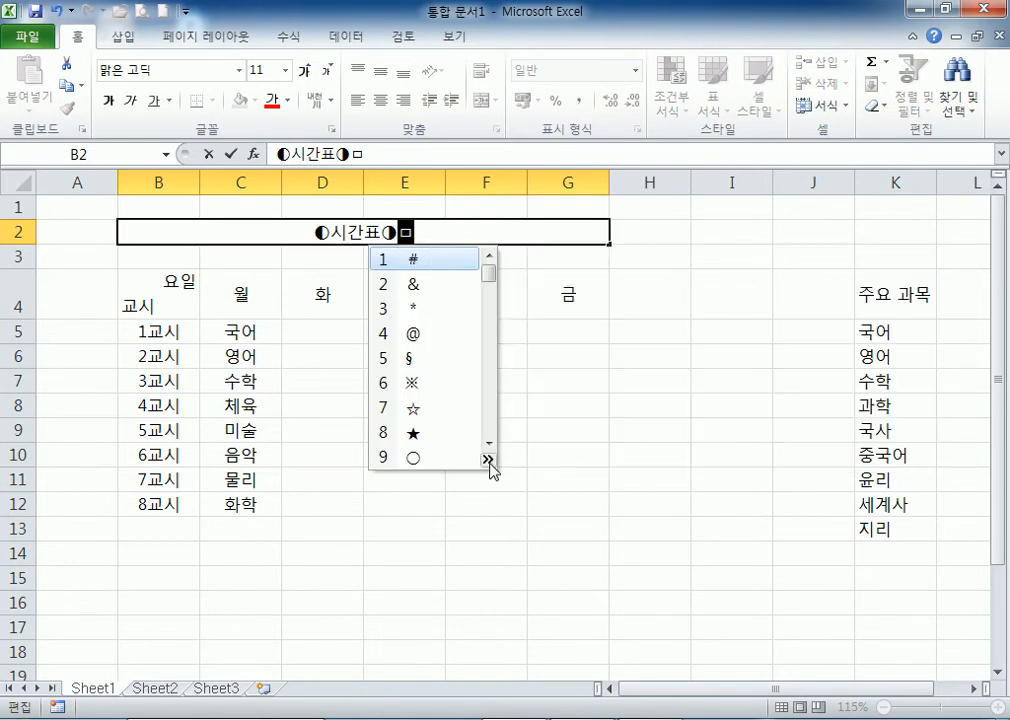
{"action": "left_click", "coordinate": [489, 460]}
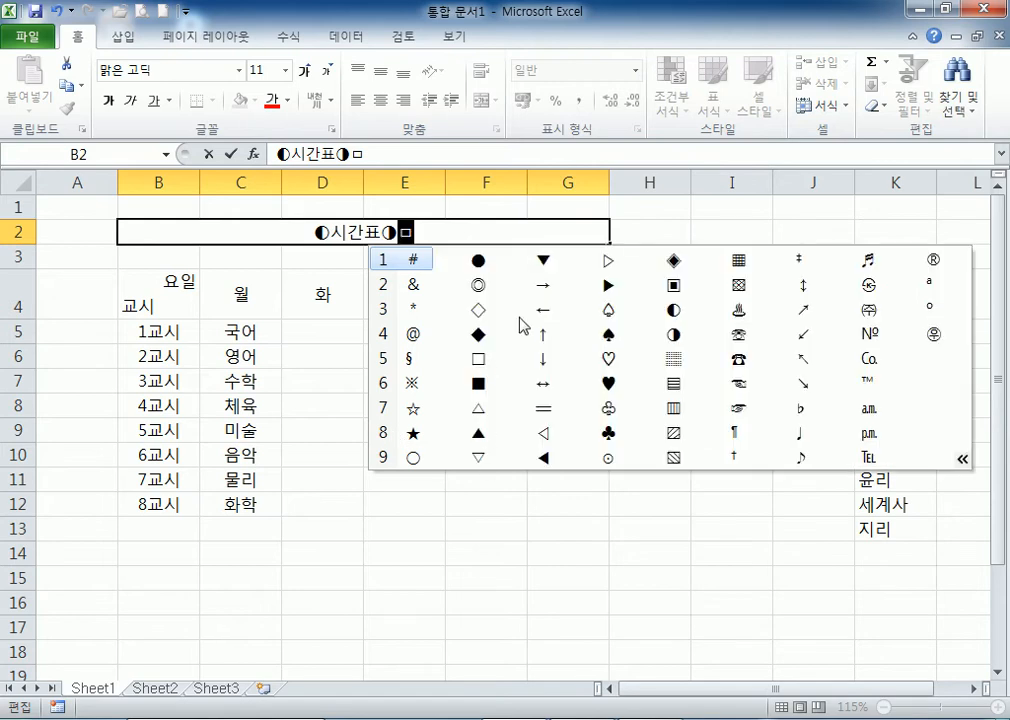
{"action": "key", "text": "Escape"}
{"action": "key", "text": "BackSpace"}
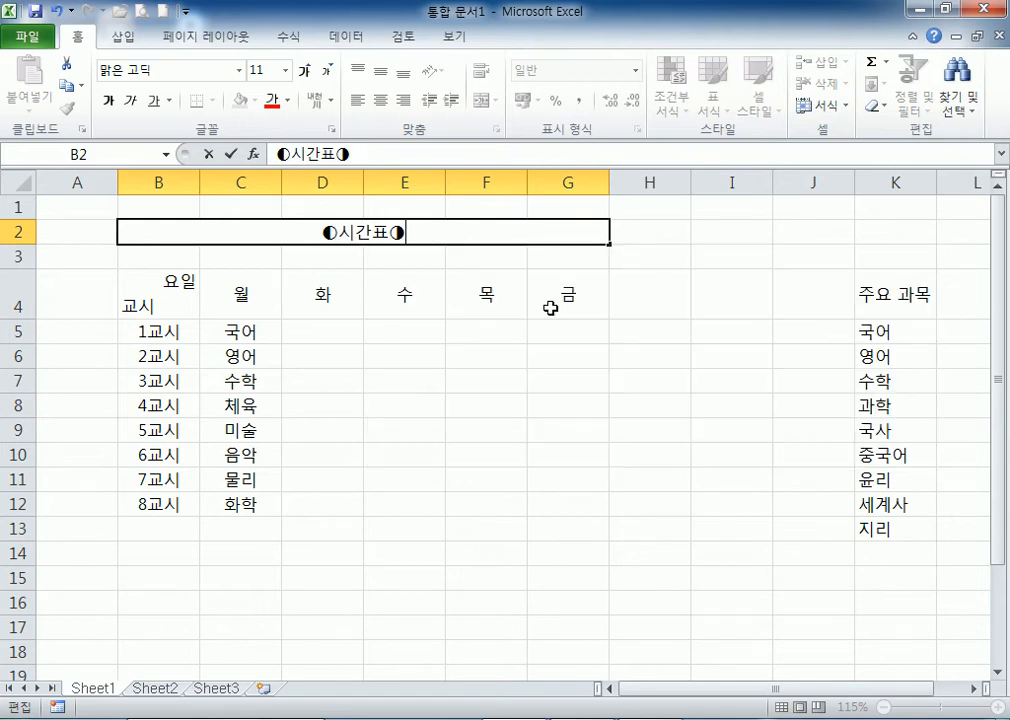
{"action": "left_click", "coordinate": [525, 379]}
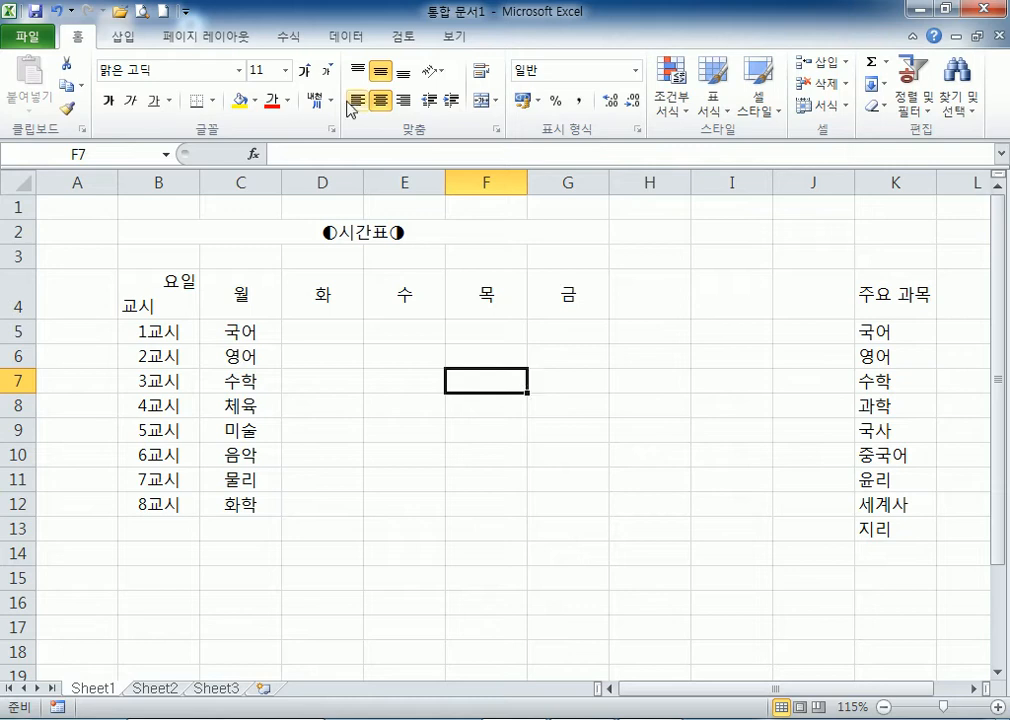
Try converting ㅃ to the katakana character ア in F5, and discard the entry.
{"action": "left_click", "coordinate": [494, 332]}
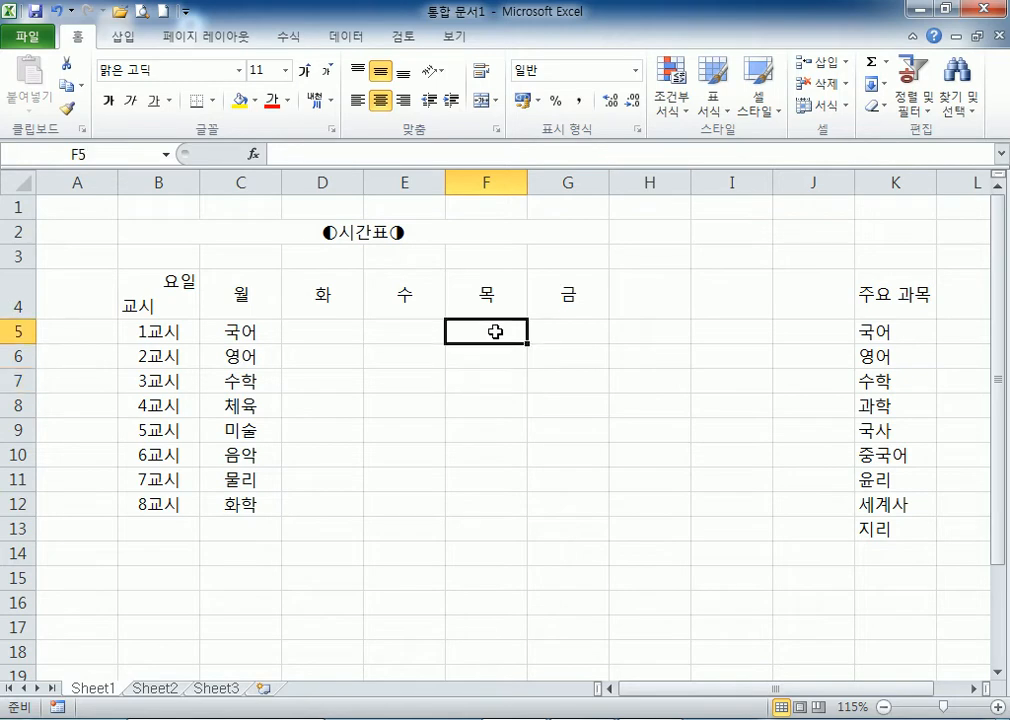
{"action": "type", "text": "ㅃ"}
{"action": "key", "text": "Hangul_Hanja"}
{"action": "key", "text": "Tab"}
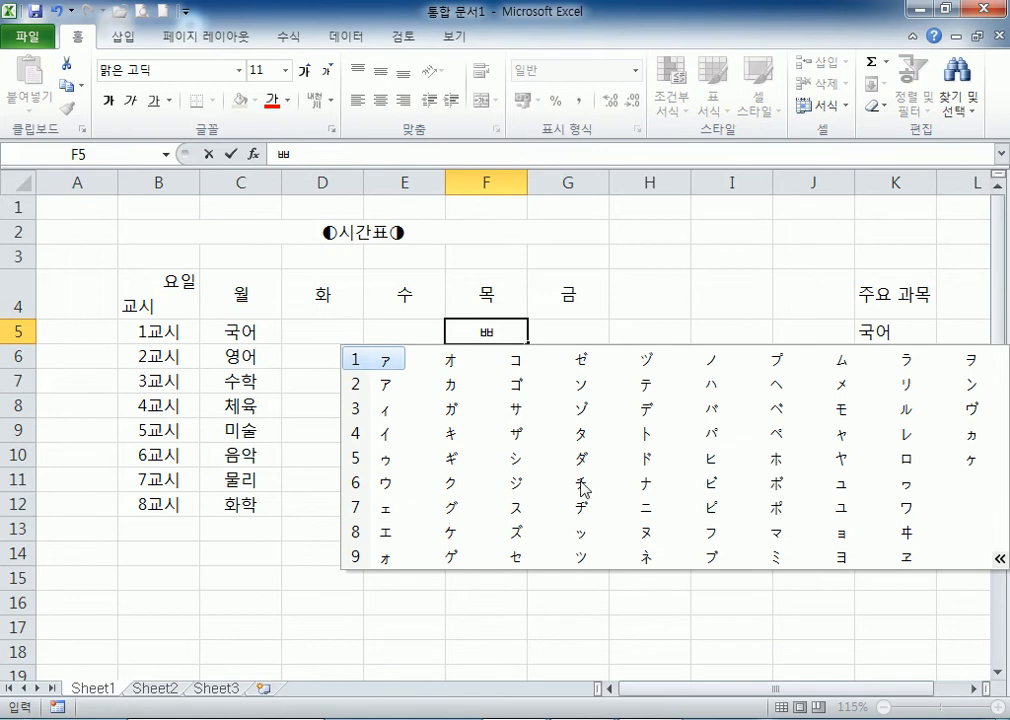
{"action": "left_click", "coordinate": [387, 386]}
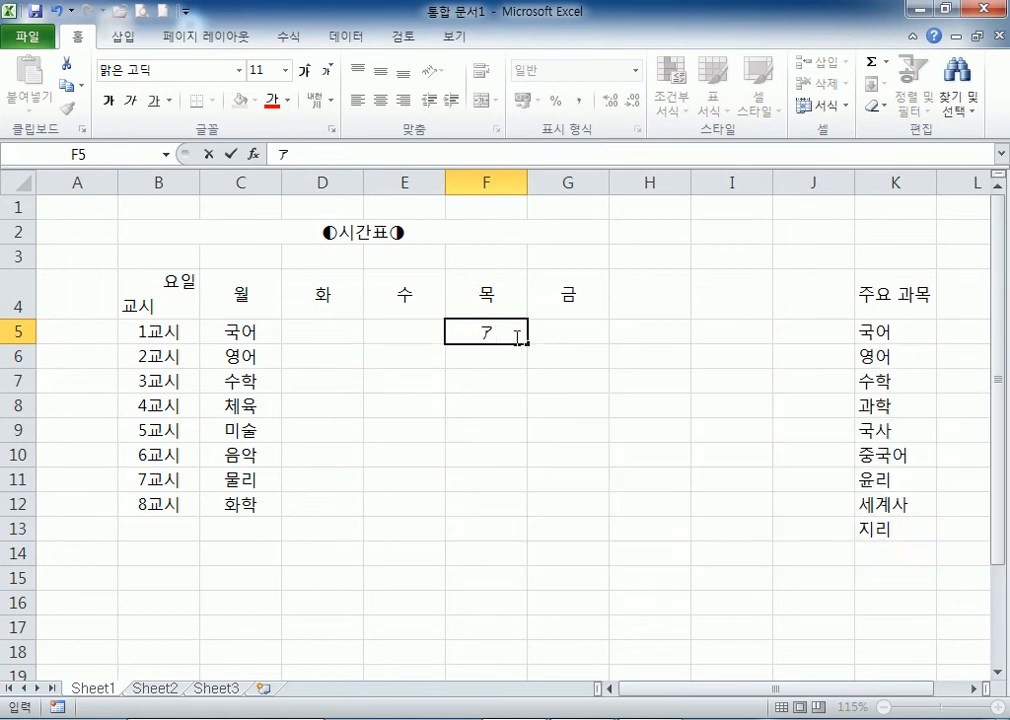
{"action": "key", "text": "Escape"}
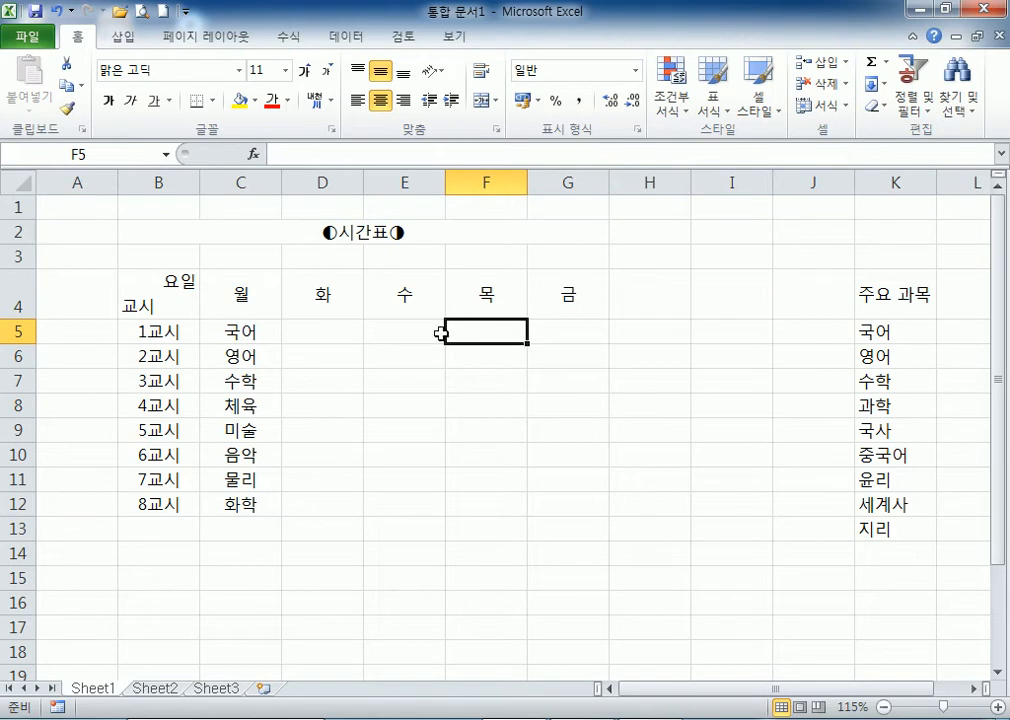
Examine the main-subject list in K4:K13.
{"action": "left_click_drag", "start_coordinate": [899, 299], "coordinate": [899, 528]}
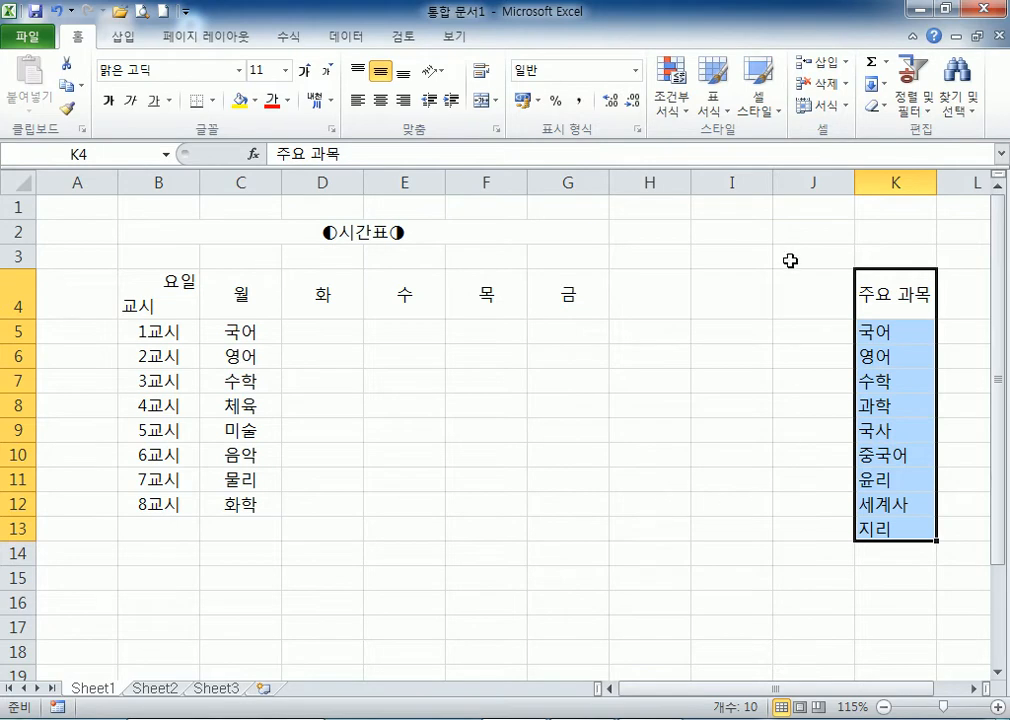
{"action": "left_click", "coordinate": [790, 258]}
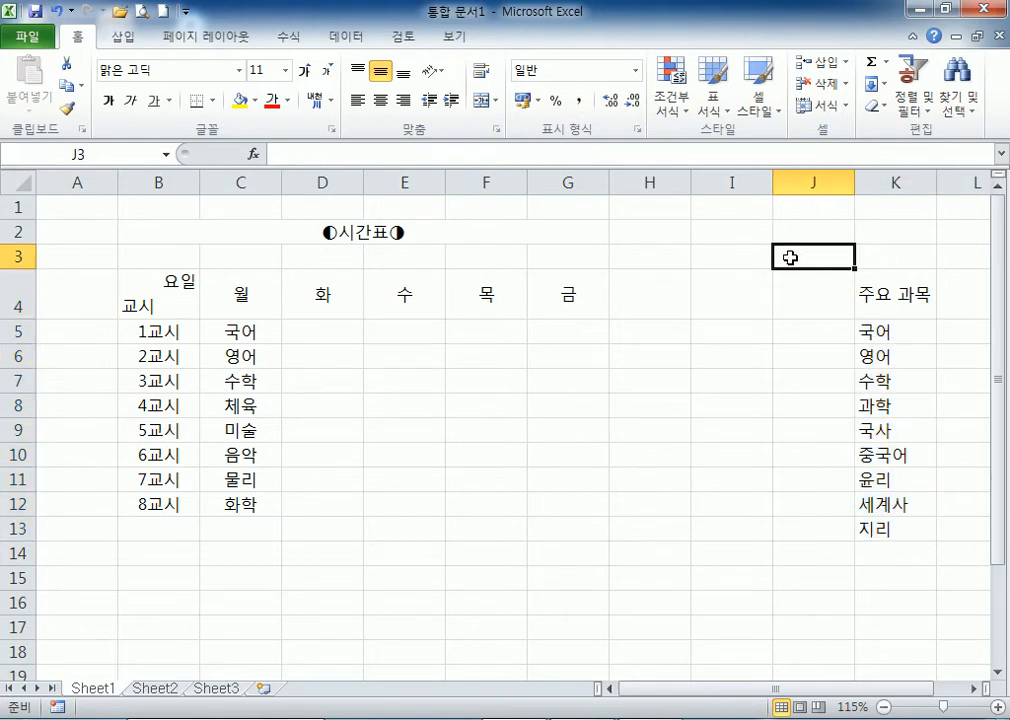
{"action": "left_click_drag", "start_coordinate": [890, 293], "coordinate": [897, 529]}
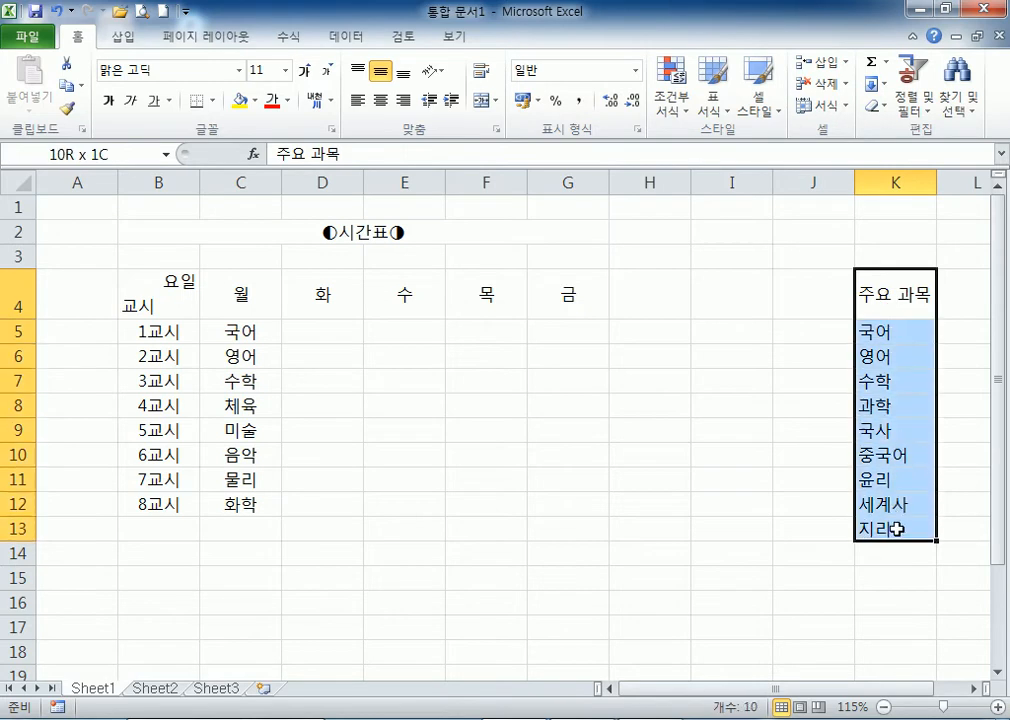
{"action": "left_click", "coordinate": [735, 234]}
{"action": "left_click", "coordinate": [500, 406]}
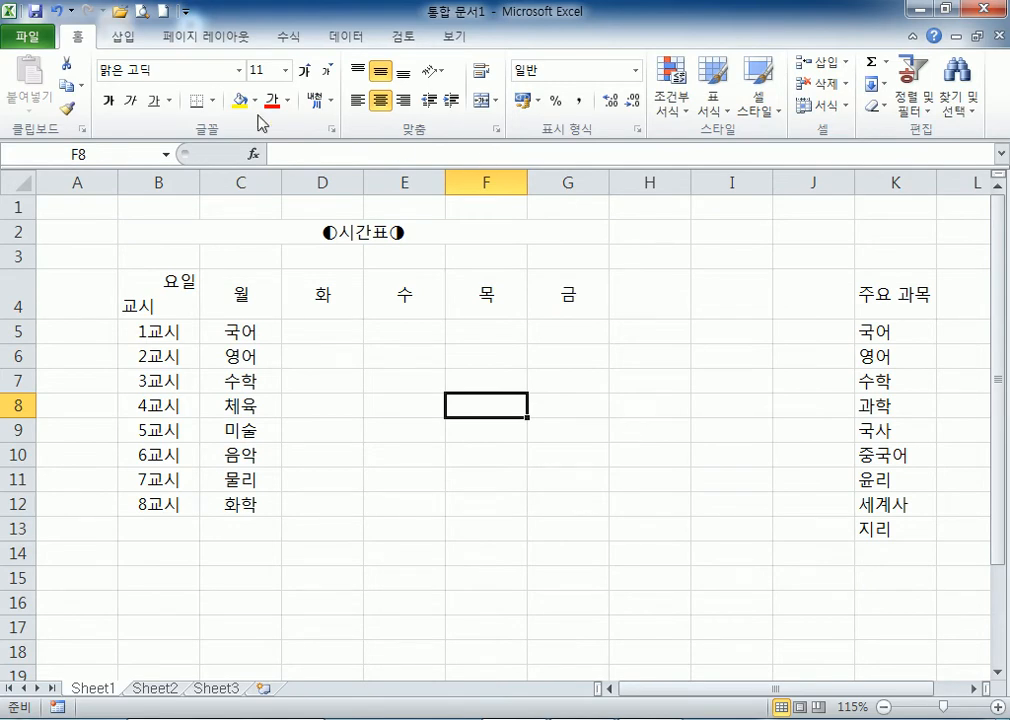
Open the custom list editor from the advanced Excel options and place its dialog clear of the subject list.
{"action": "left_click", "coordinate": [41, 45]}
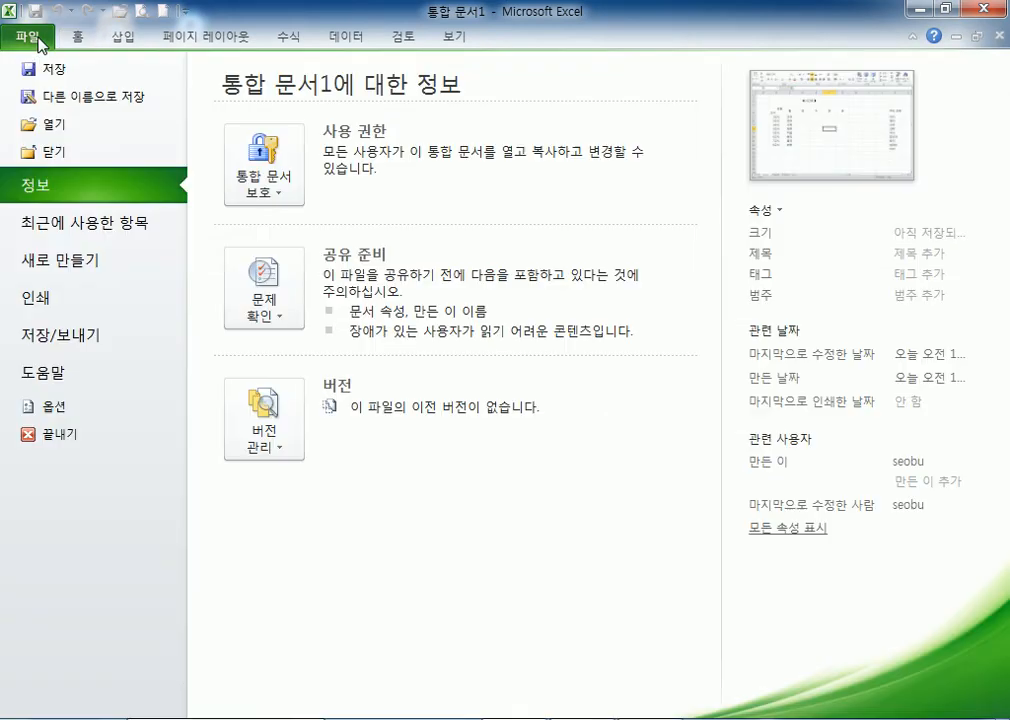
{"action": "left_click", "coordinate": [27, 37]}
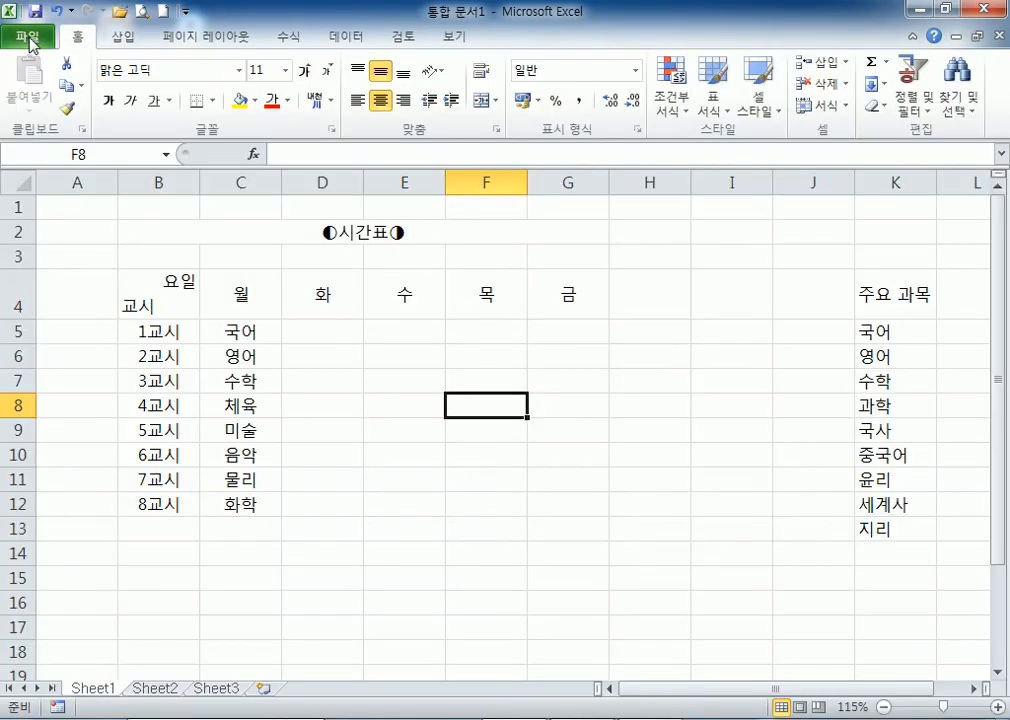
{"action": "left_click", "coordinate": [31, 45]}
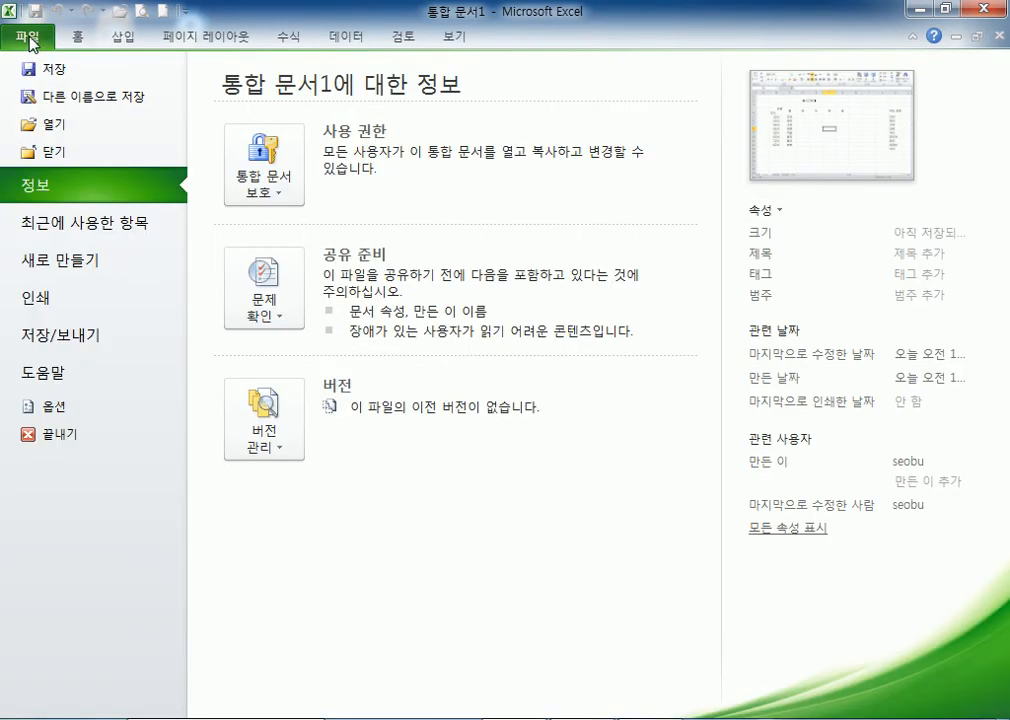
{"action": "left_click", "coordinate": [55, 408]}
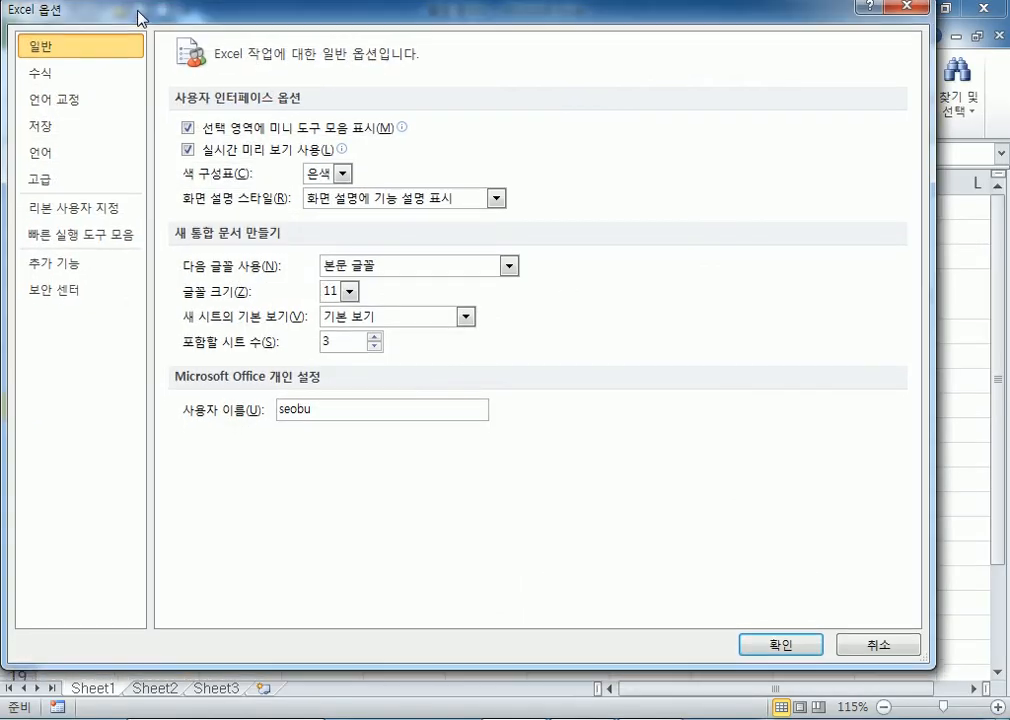
{"action": "left_click", "coordinate": [45, 187]}
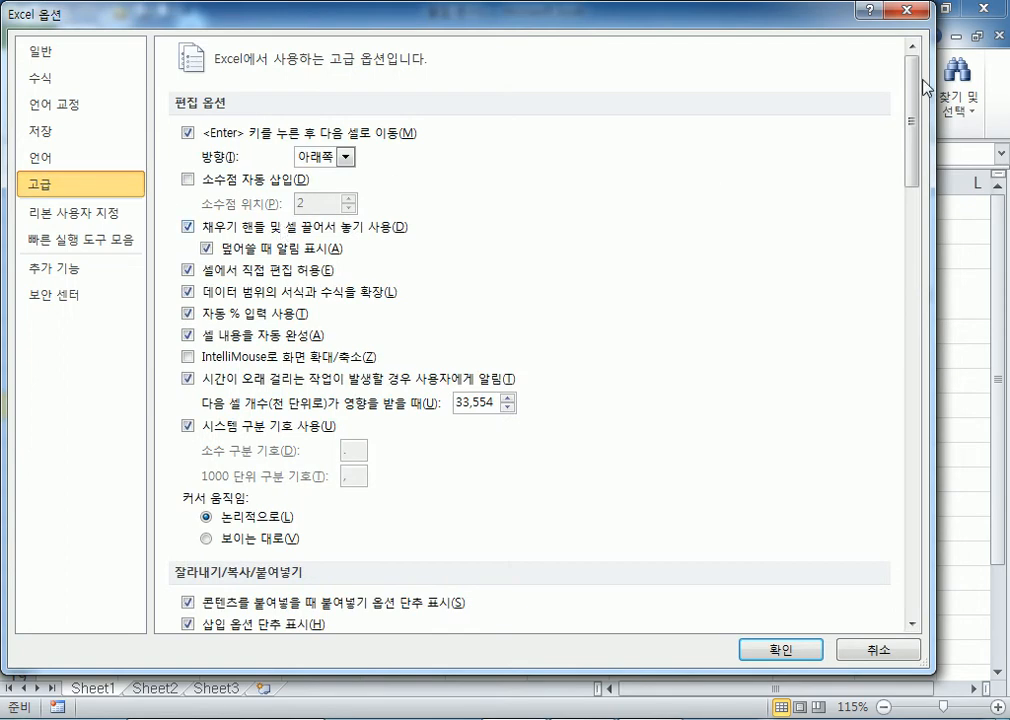
{"action": "left_click_drag", "start_coordinate": [916, 70], "coordinate": [870, 510]}
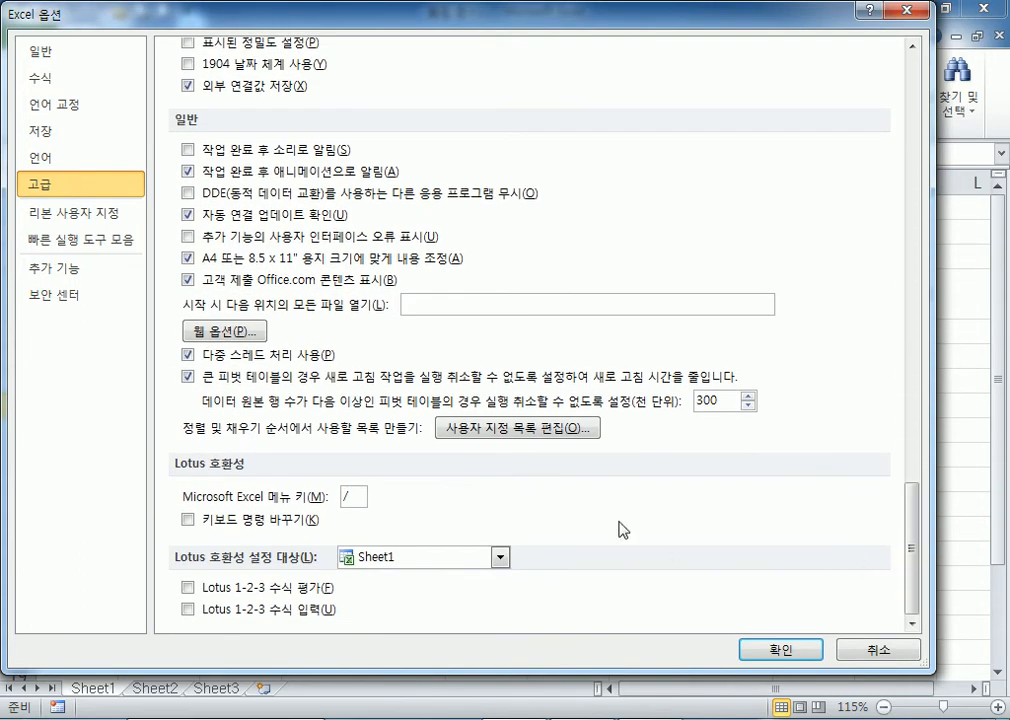
{"action": "left_click", "coordinate": [500, 440]}
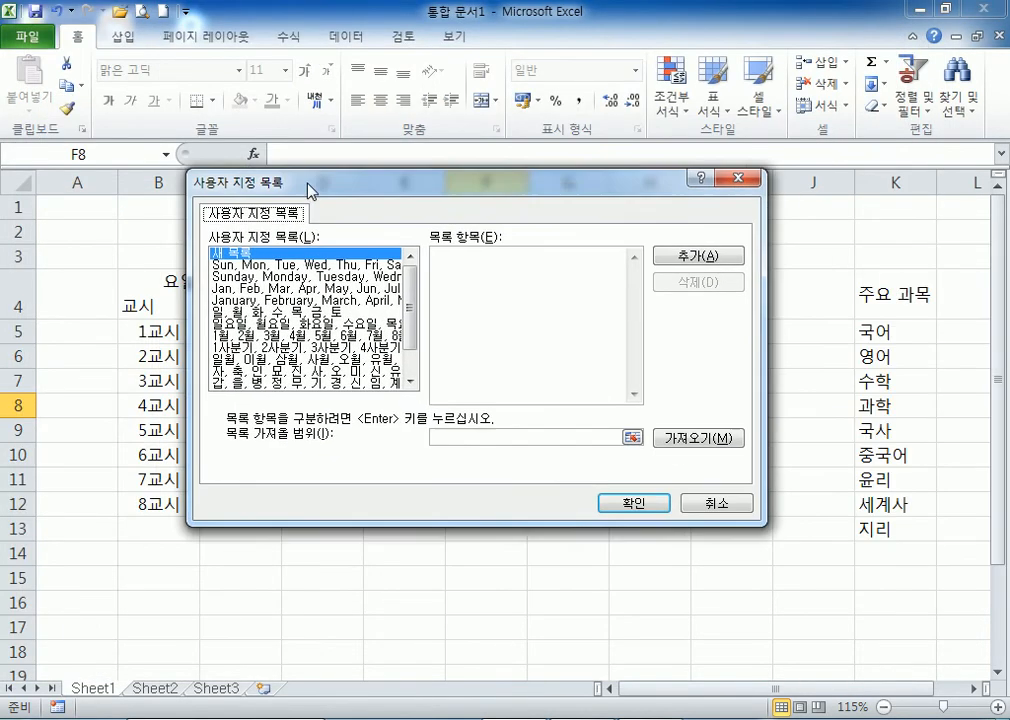
{"action": "left_click_drag", "start_coordinate": [310, 190], "coordinate": [239, 172]}
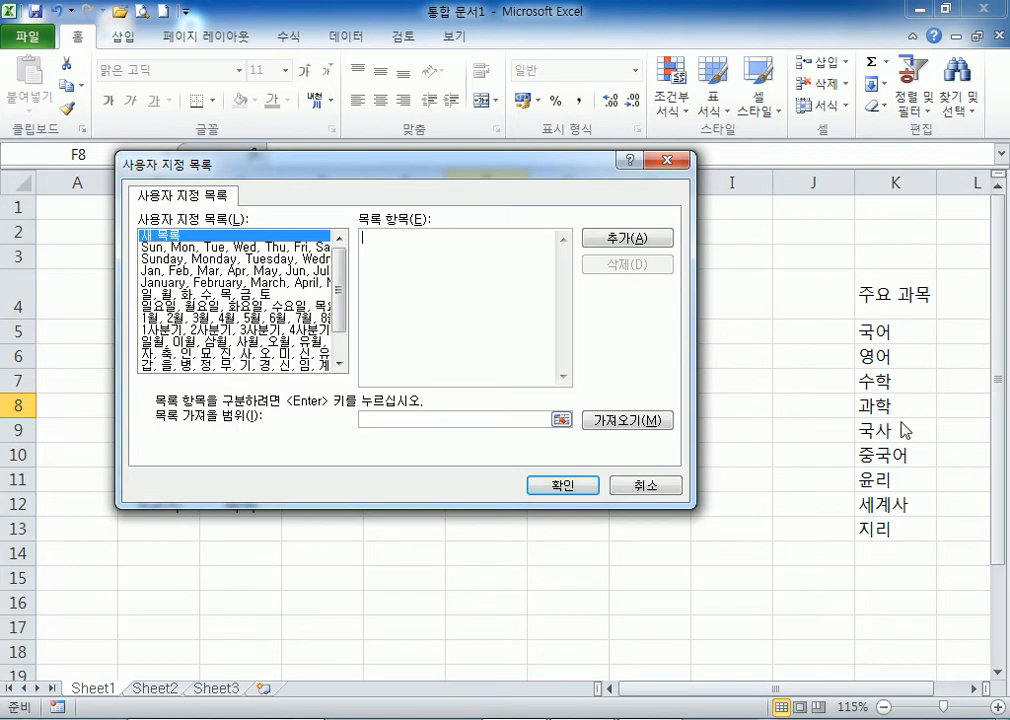
Set the custom list import range to the subject list cells $K$4:$K$13.
{"action": "left_click", "coordinate": [425, 418]}
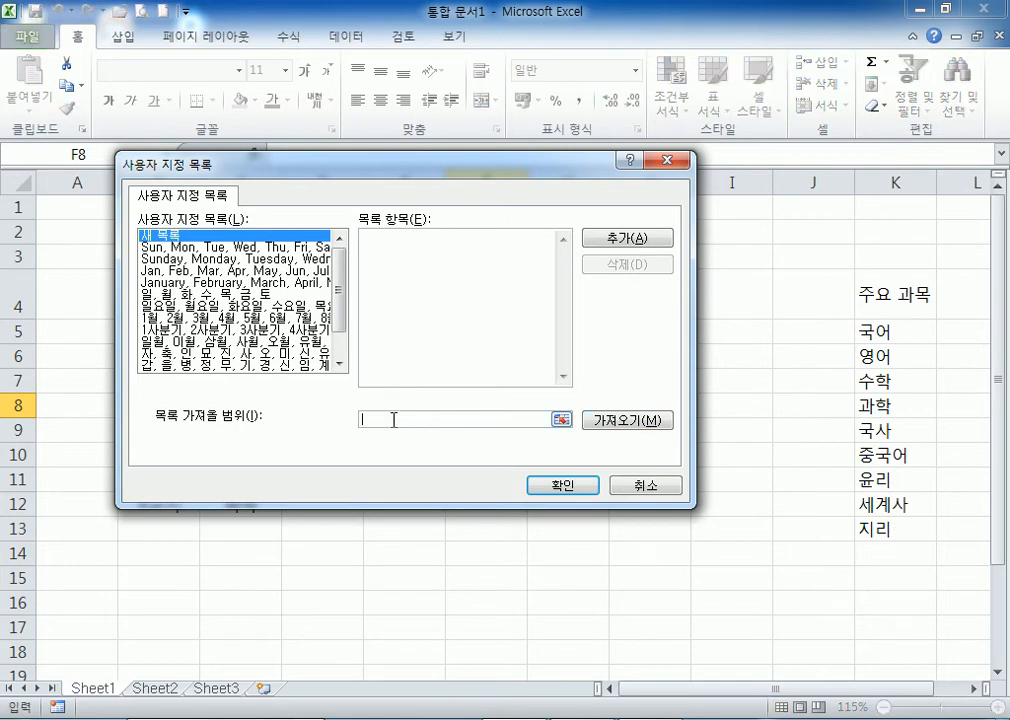
{"action": "left_click_drag", "start_coordinate": [858, 290], "coordinate": [874, 533]}
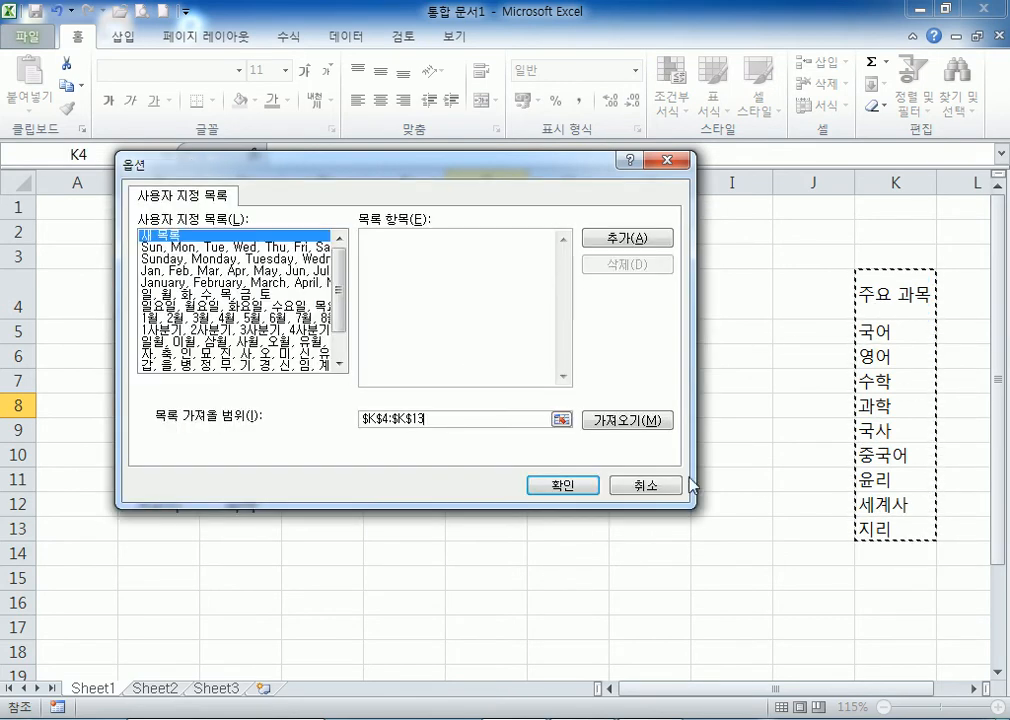
{"action": "left_click", "coordinate": [428, 293]}
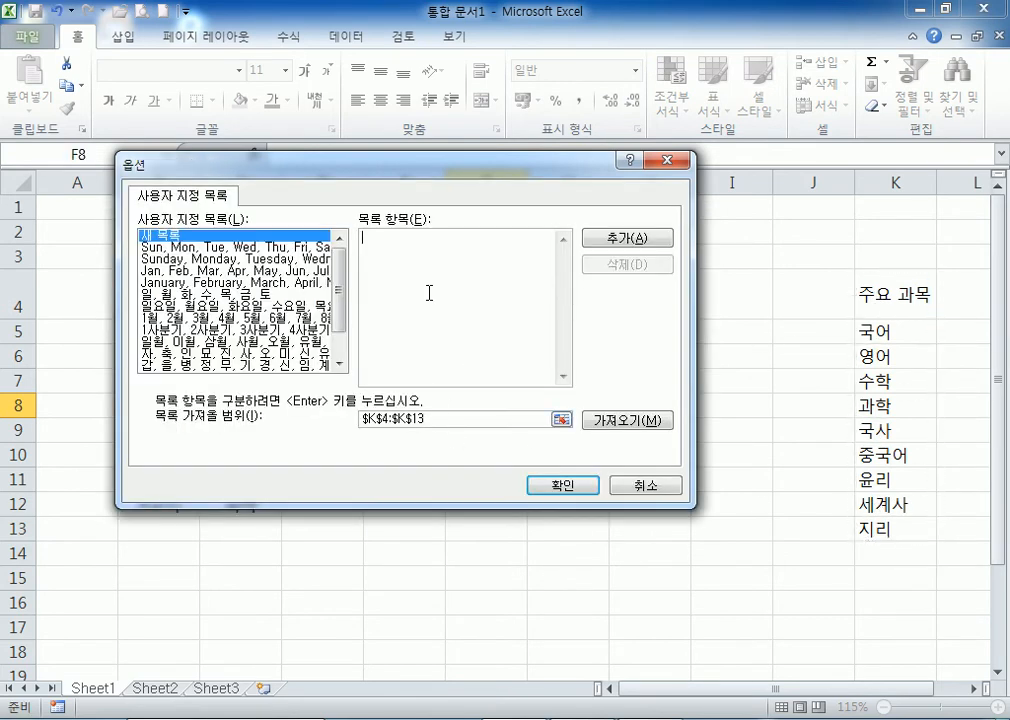
{"action": "left_click", "coordinate": [433, 418]}
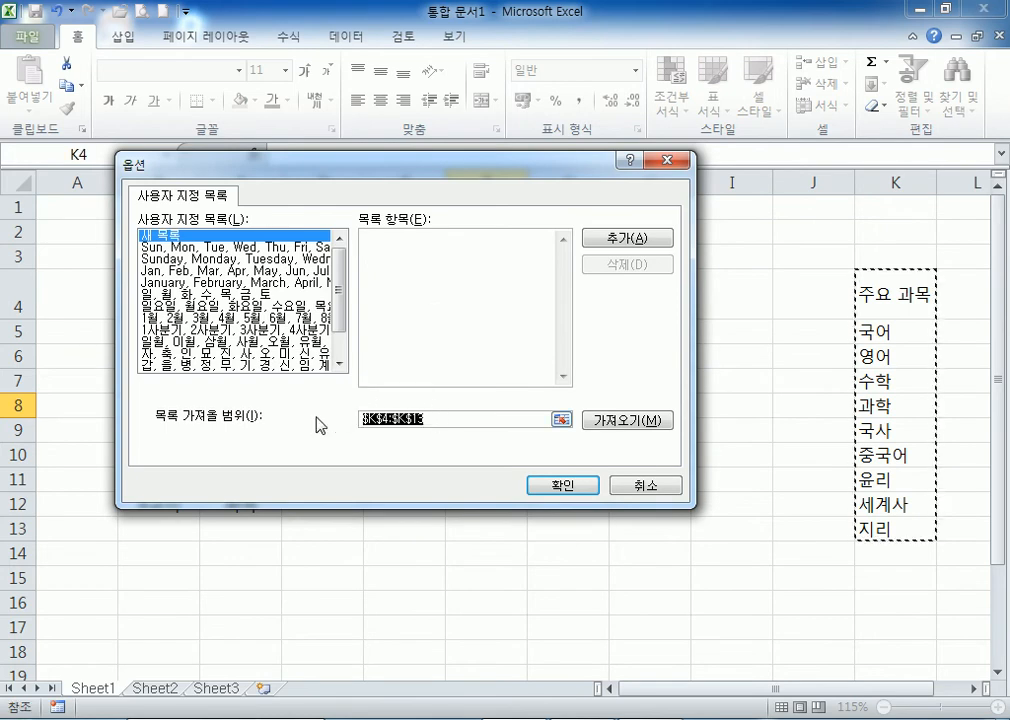
Import the range K4:K13 as a custom list and delete that list again.
{"action": "key", "text": "BackSpace"}
{"action": "left_click", "coordinate": [412, 345]}
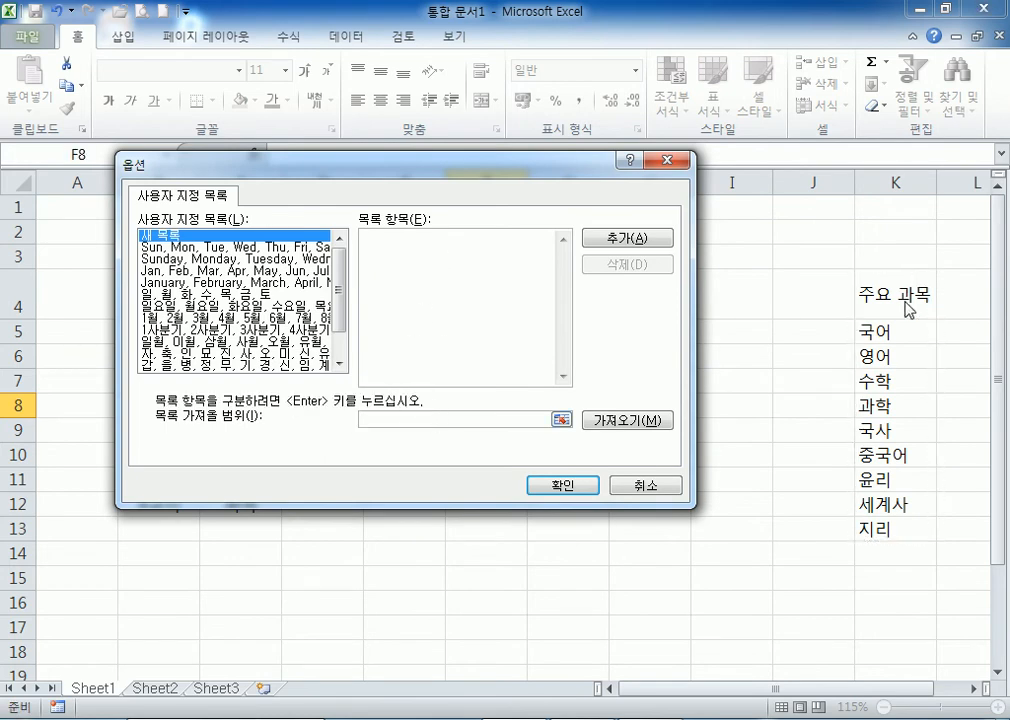
{"action": "left_click", "coordinate": [388, 418]}
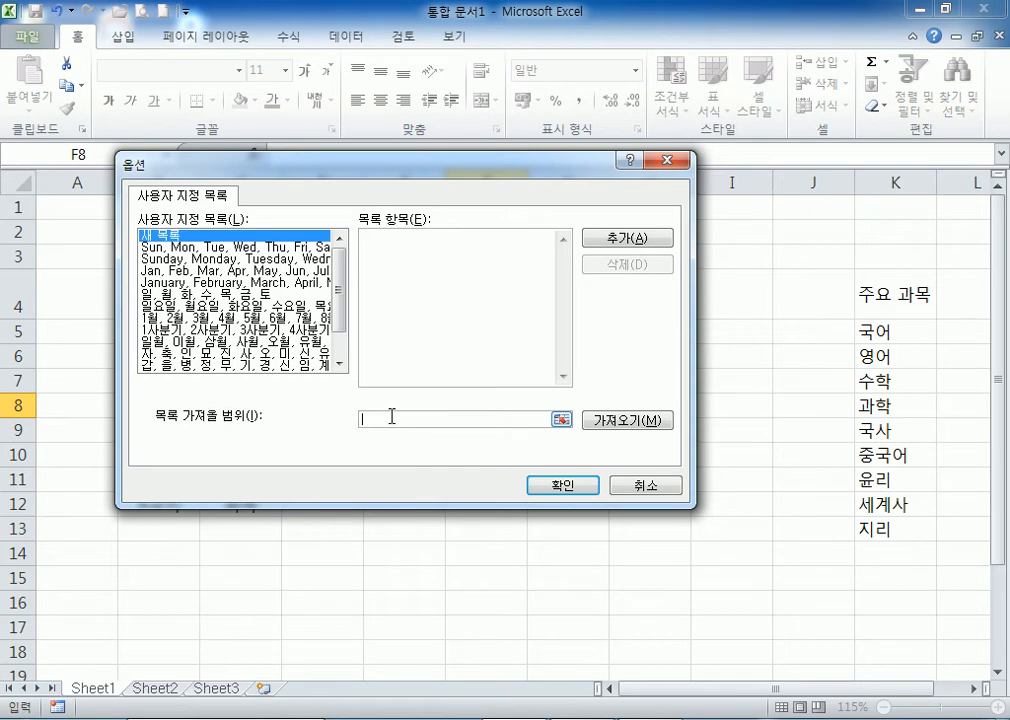
{"action": "left_click_drag", "start_coordinate": [905, 293], "coordinate": [866, 525]}
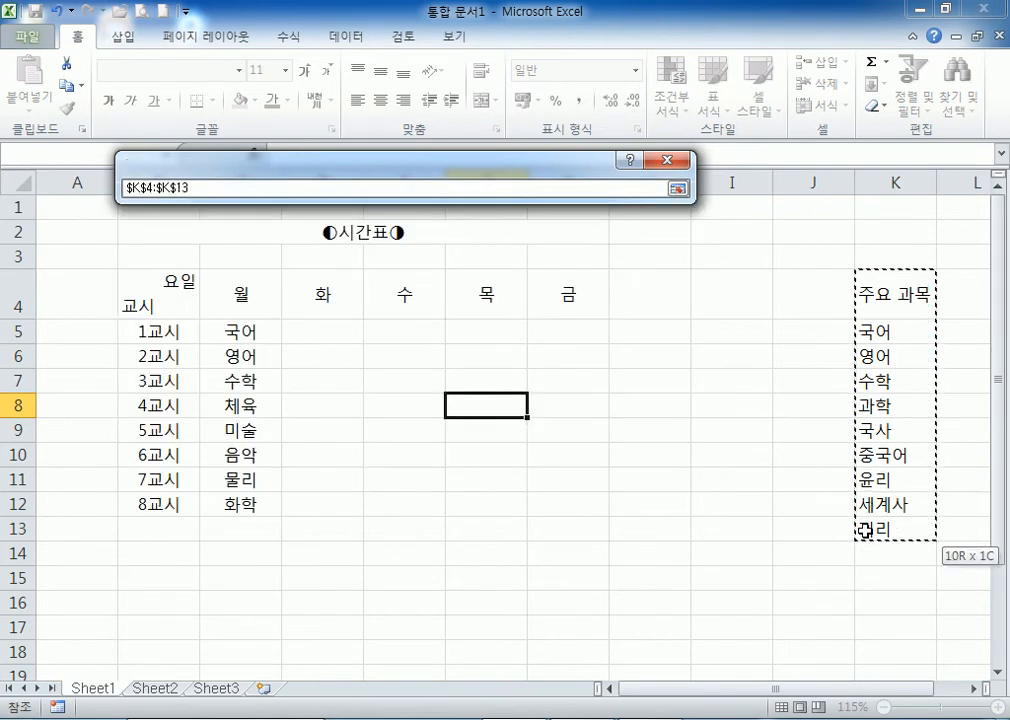
{"action": "left_click", "coordinate": [606, 424]}
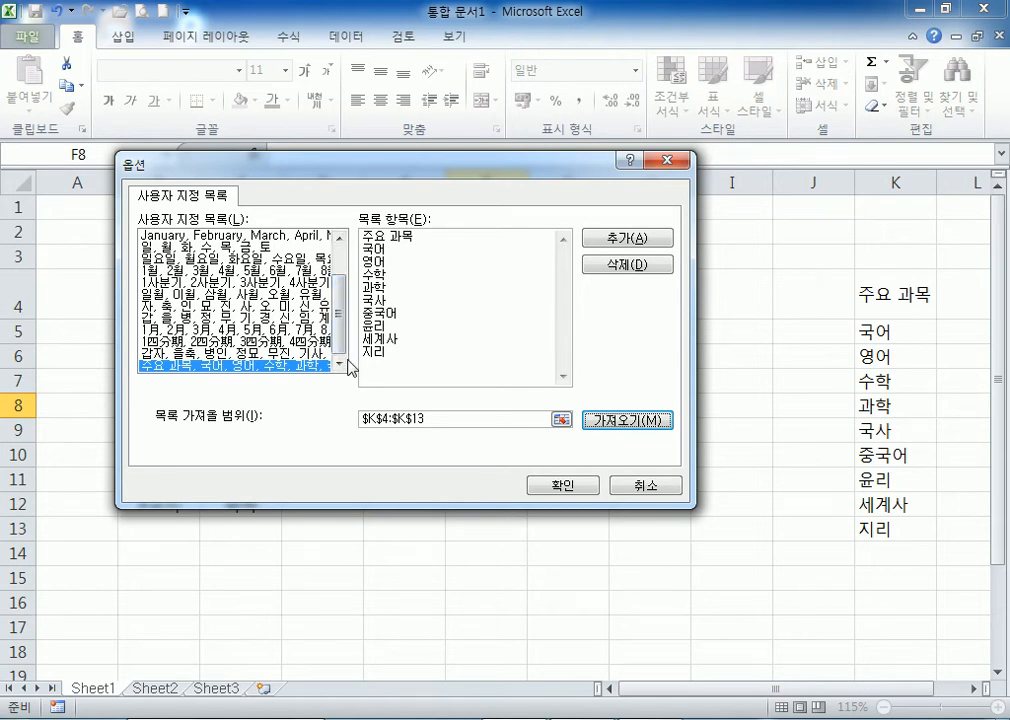
{"action": "left_click", "coordinate": [614, 267]}
{"action": "left_click", "coordinate": [448, 416]}
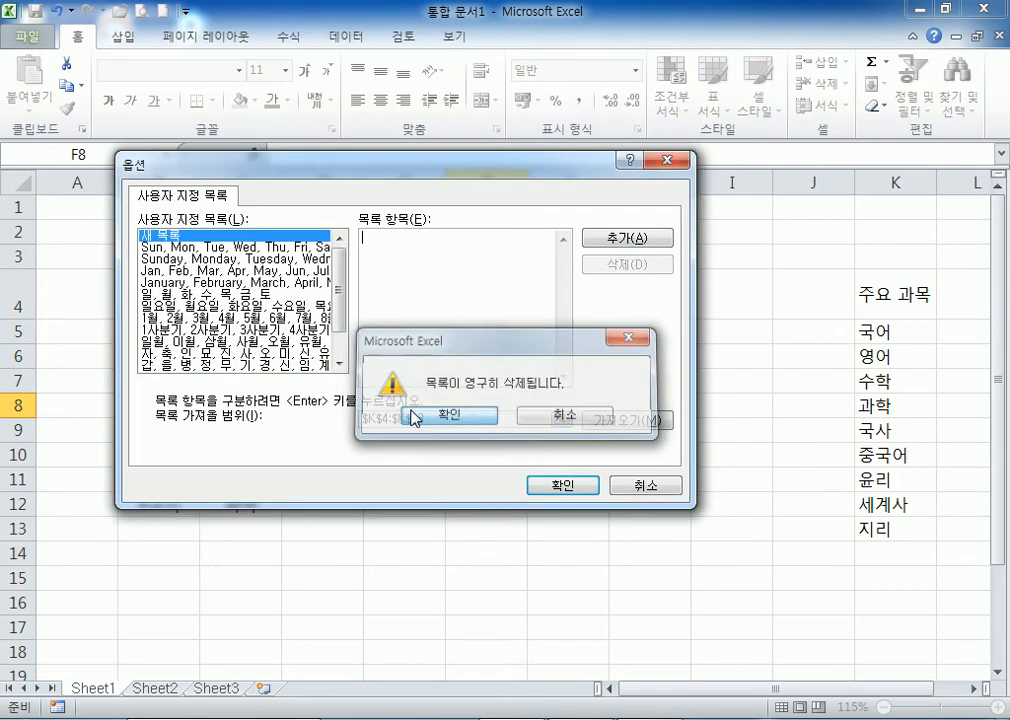
Try entering the new list's items by hand as 주요 목록, 국어, 영어 and 수학, and clear the entries.
{"action": "left_click", "coordinate": [389, 242]}
{"action": "type", "text": "주요 과목"}
{"action": "key", "text": "Return"}
{"action": "type", "text": "국어"}
{"action": "key", "text": "Return"}
{"action": "type", "text": "영어"}
{"action": "key", "text": "Return"}
{"action": "type", "text": "수"}
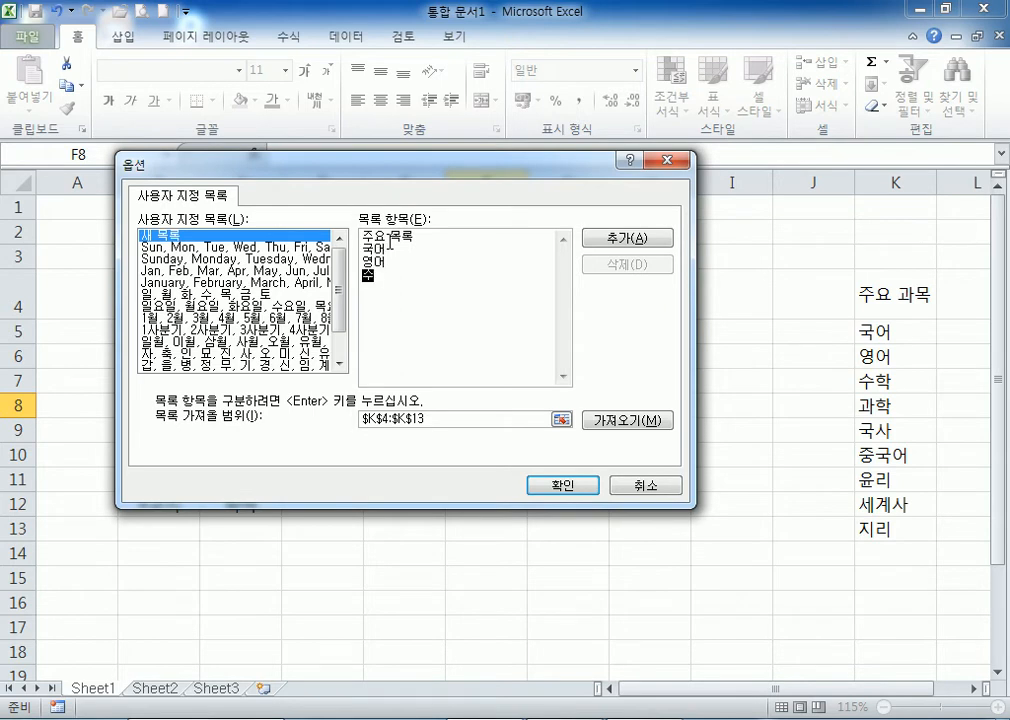
{"action": "type", "text": "학"}
{"action": "key", "text": "ctrl+a"}
{"action": "key", "text": "Delete"}
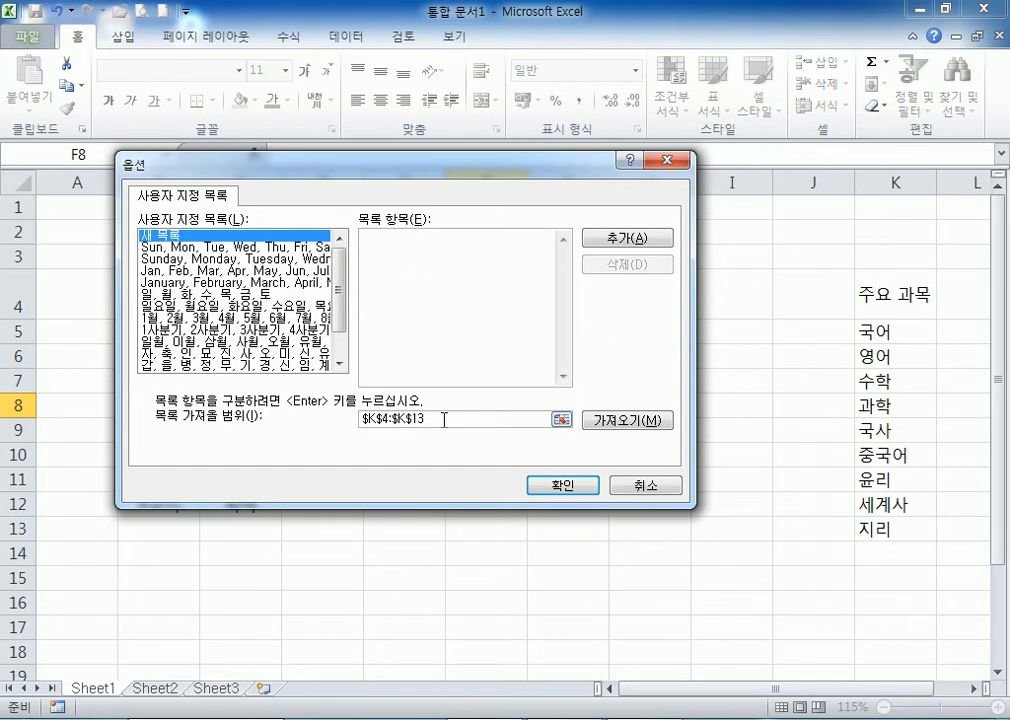
Clear the import range, import the subjects in K4:K13 as a custom list, and accept the Excel options.
{"action": "left_click_drag", "start_coordinate": [444, 417], "coordinate": [306, 425]}
{"action": "key", "text": "Delete"}
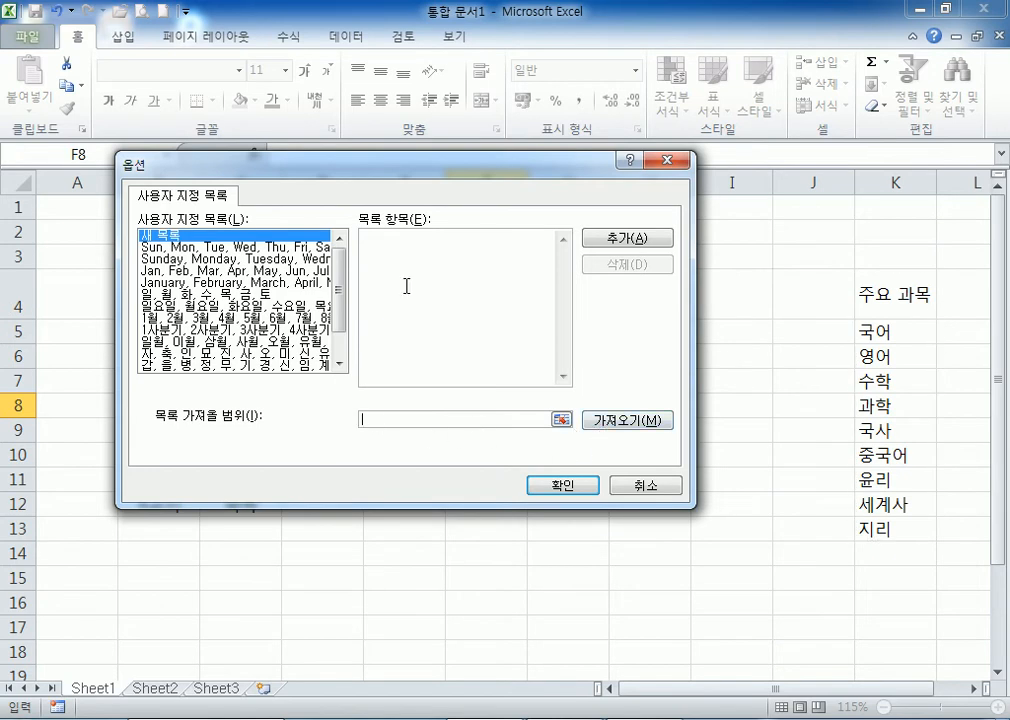
{"action": "left_click_drag", "start_coordinate": [371, 163], "coordinate": [332, 44]}
{"action": "left_click", "coordinate": [340, 255]}
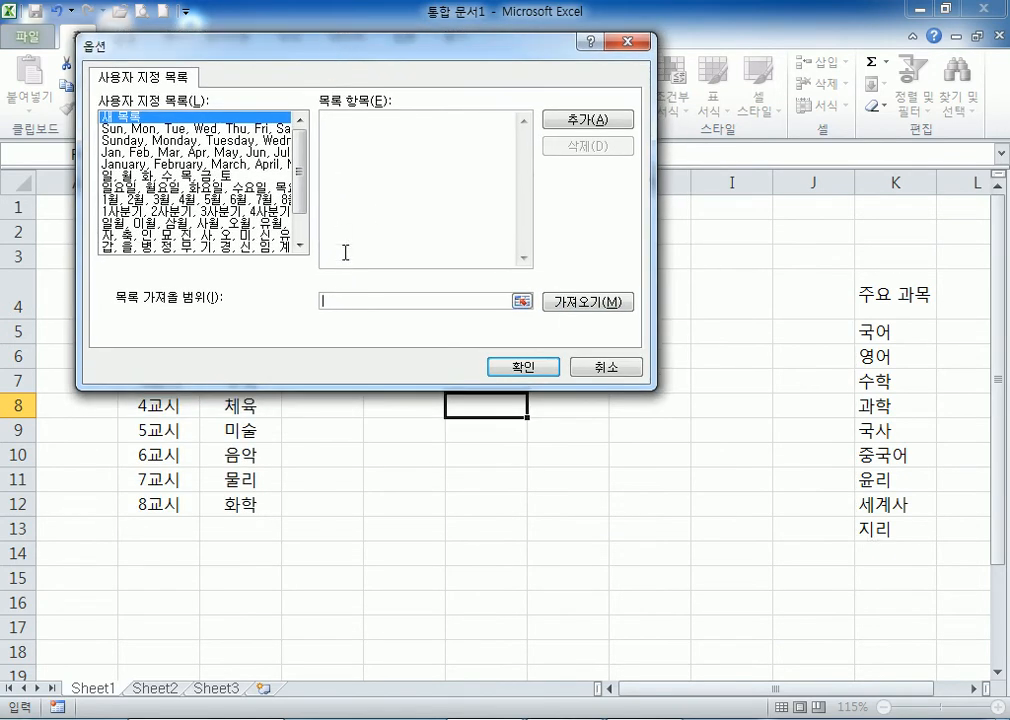
{"action": "left_click", "coordinate": [340, 302]}
{"action": "left_click_drag", "start_coordinate": [876, 291], "coordinate": [879, 525]}
{"action": "left_click", "coordinate": [568, 305]}
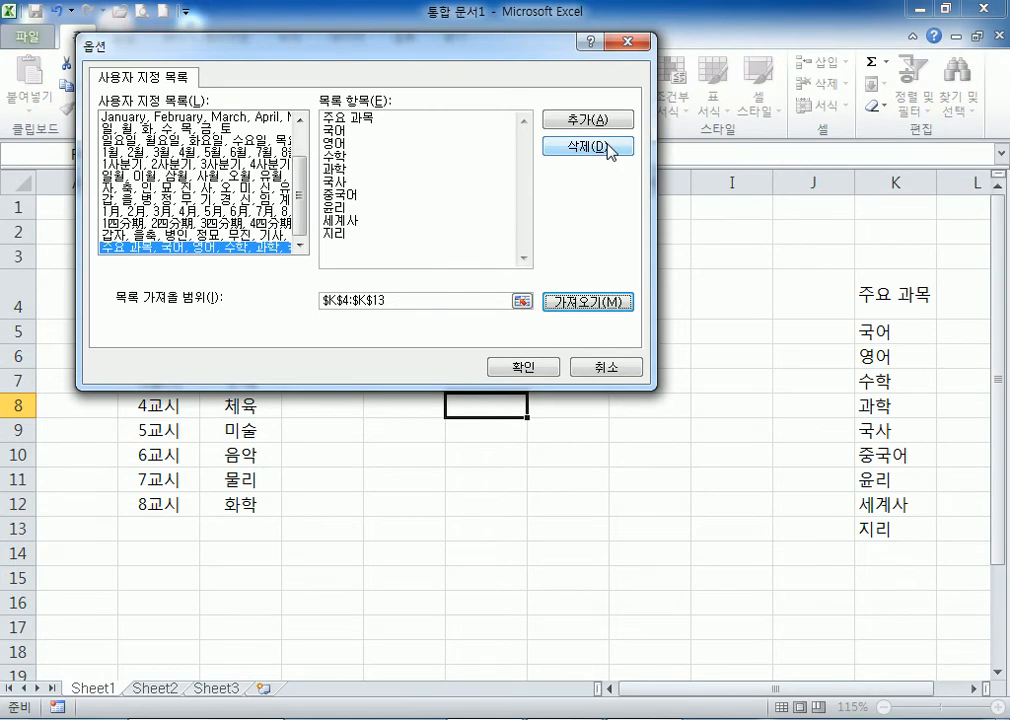
{"action": "left_click", "coordinate": [548, 369]}
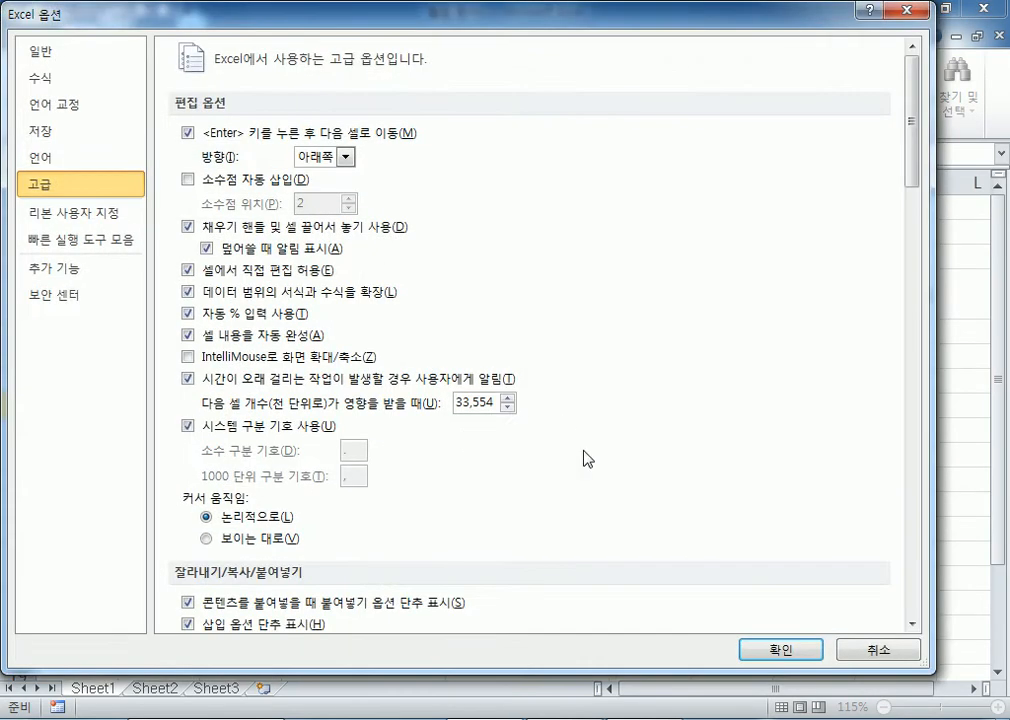
{"action": "left_click", "coordinate": [780, 650]}
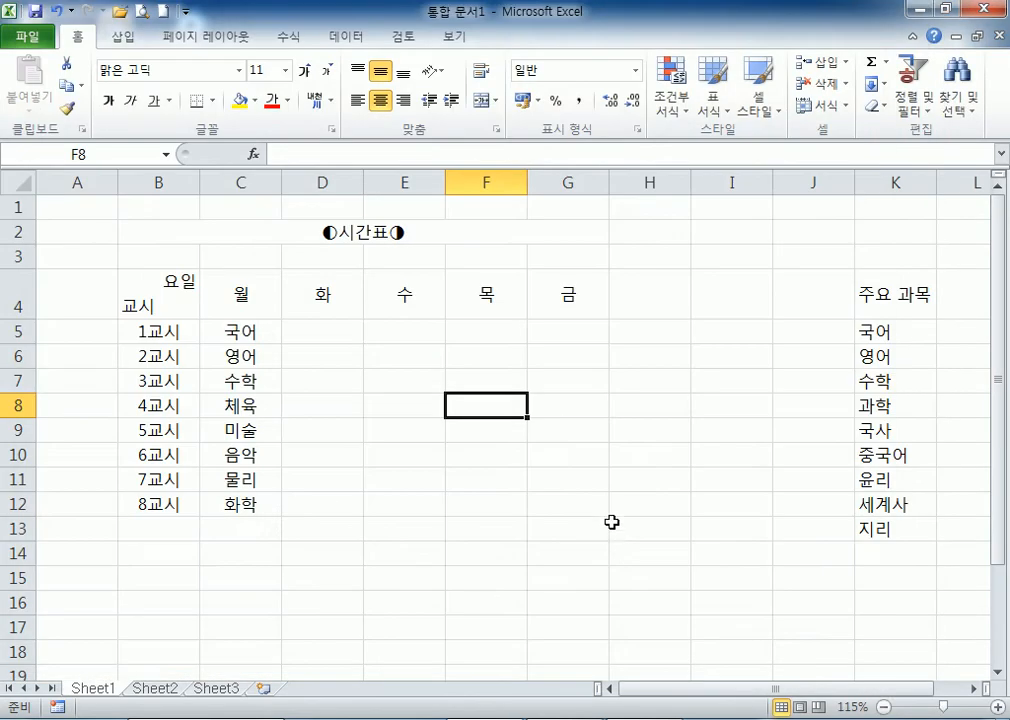
Launch Microsoft Office Excel 2007 and arrange its restored window over the 2010 workbook, widened to the full screen width.
{"action": "left_click", "coordinate": [531, 363]}
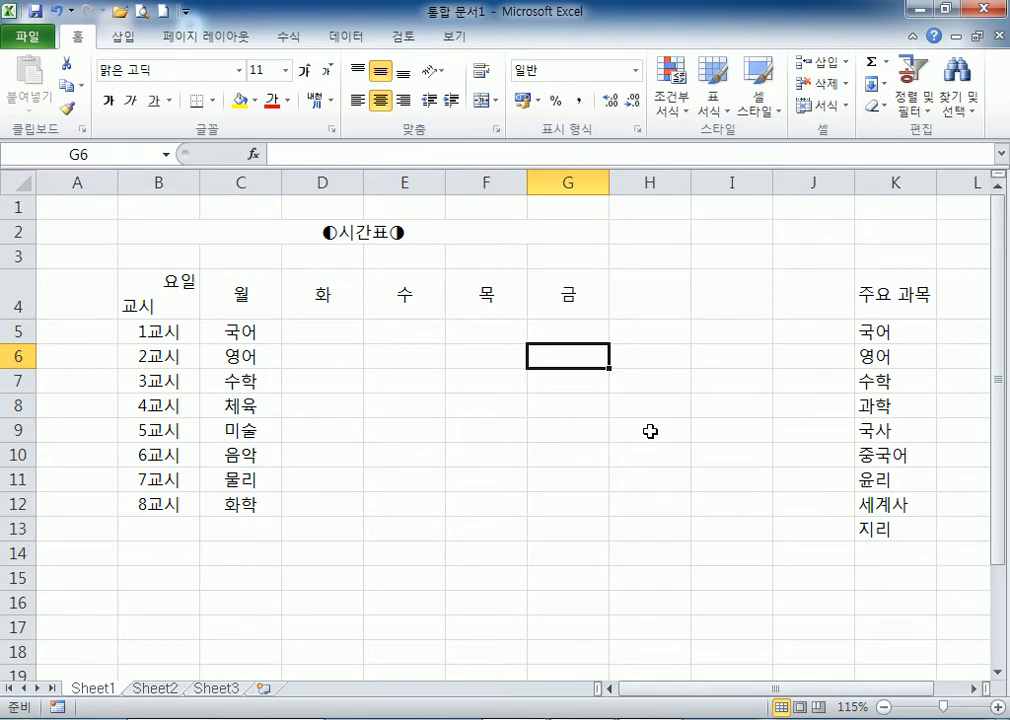
{"action": "left_click", "coordinate": [25, 718]}
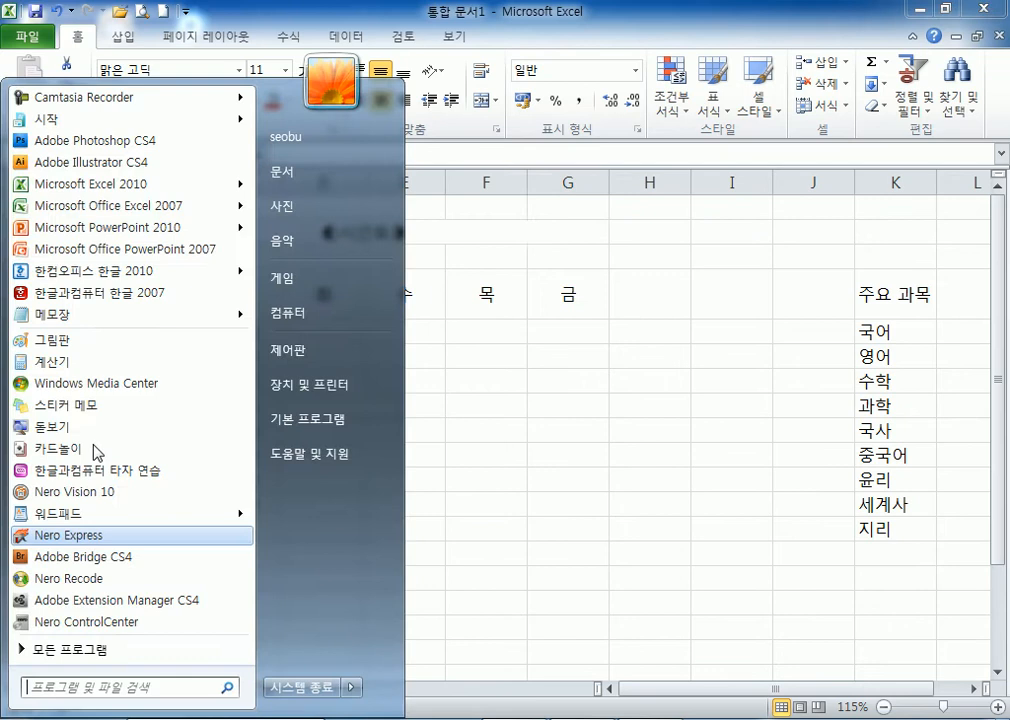
{"action": "left_click", "coordinate": [100, 206]}
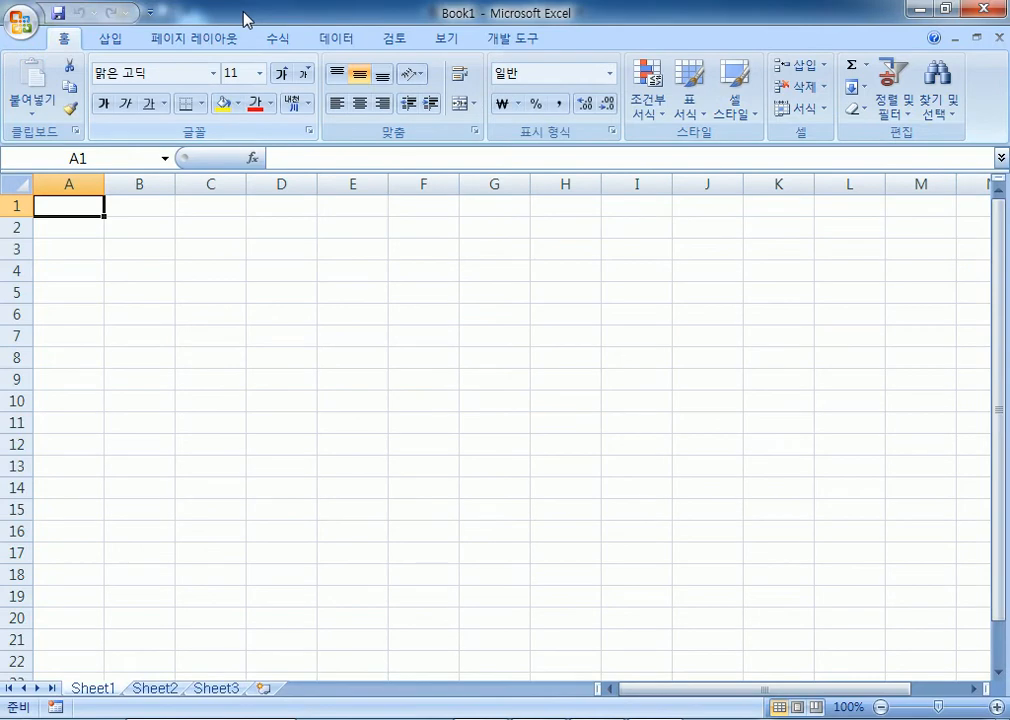
{"action": "double_click", "coordinate": [316, 16]}
{"action": "left_click_drag", "start_coordinate": [250, 22], "coordinate": [193, 130]}
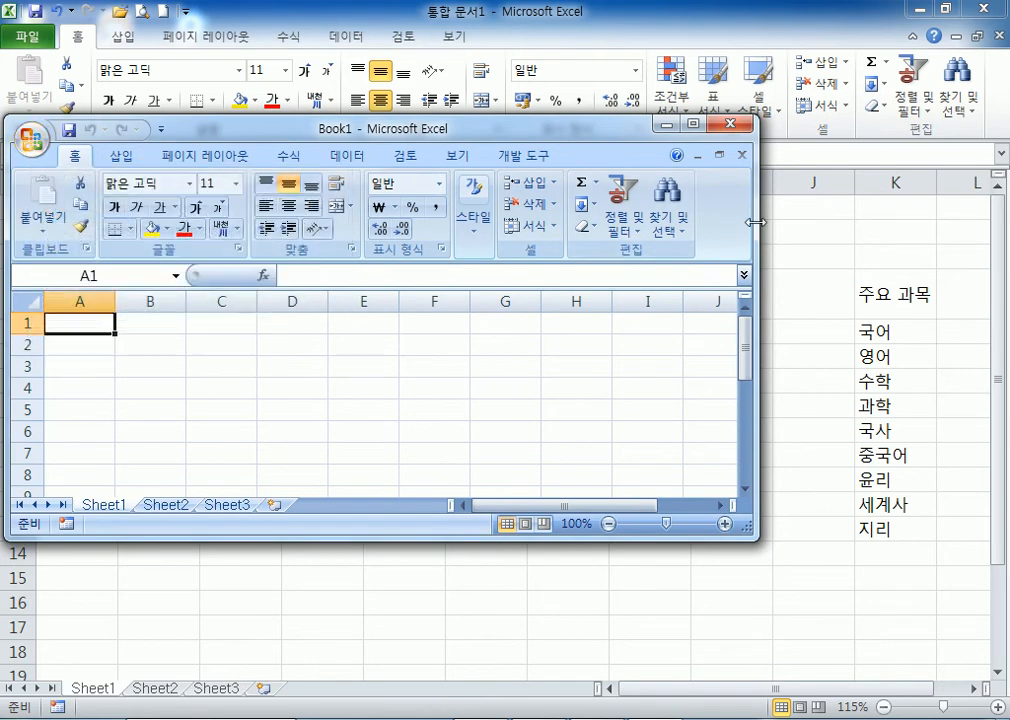
{"action": "left_click_drag", "start_coordinate": [757, 222], "coordinate": [1006, 222]}
Examine the custom list editor reached from the 기본 설정 category of the Excel 2007 options, and close it.
{"action": "left_click", "coordinate": [31, 141]}
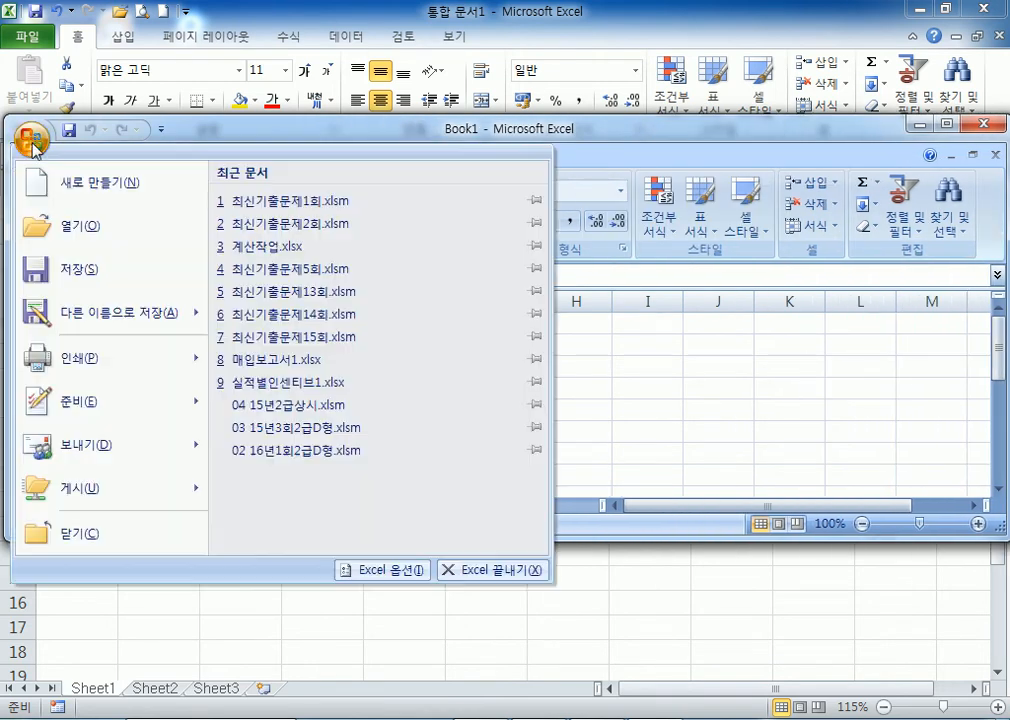
{"action": "left_click", "coordinate": [399, 574]}
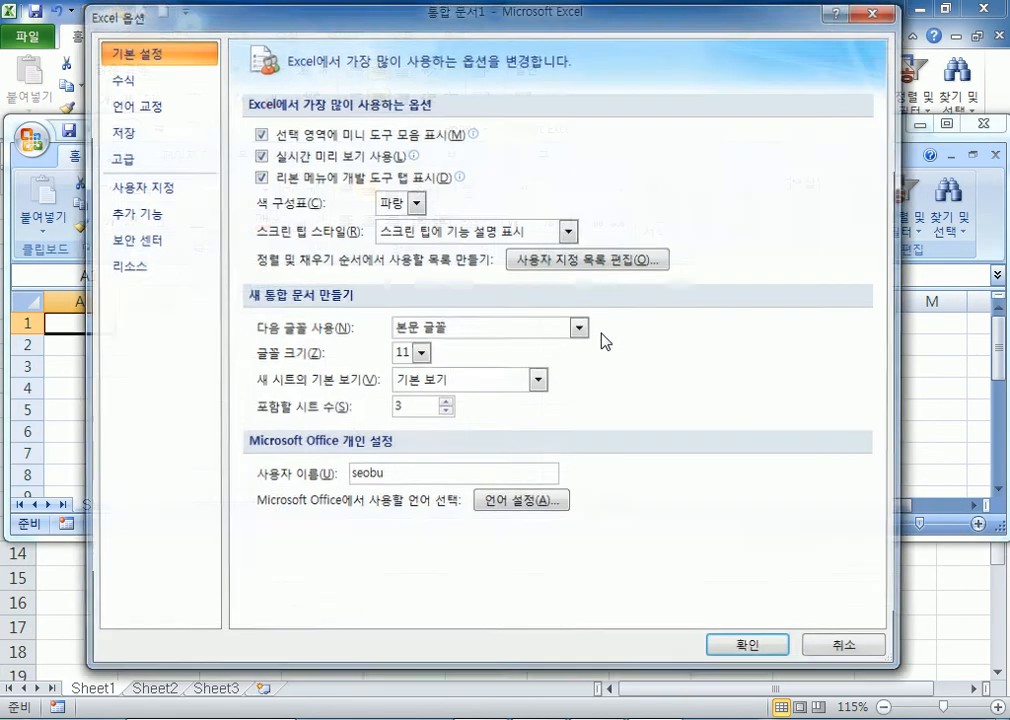
{"action": "left_click", "coordinate": [598, 260]}
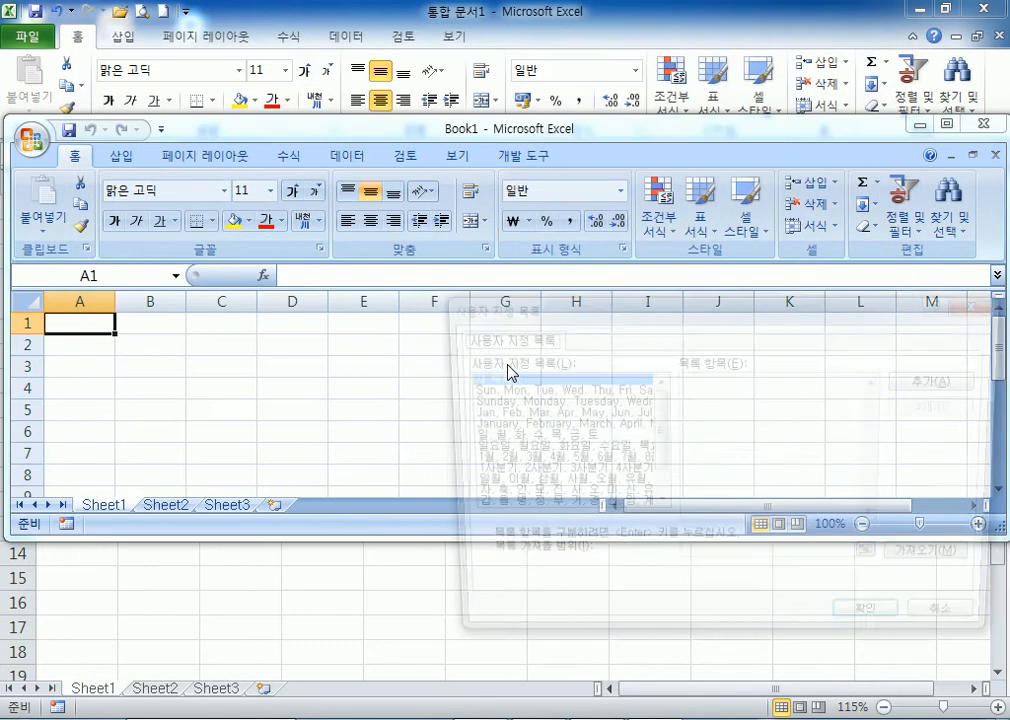
{"action": "left_click_drag", "start_coordinate": [638, 304], "coordinate": [463, 195]}
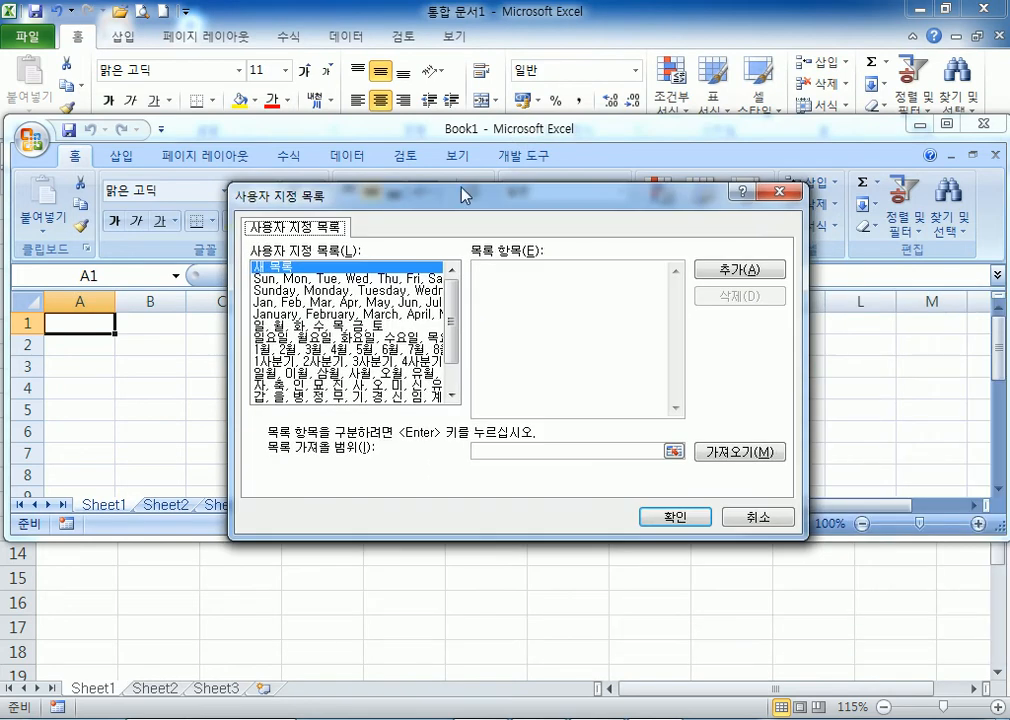
{"action": "left_click", "coordinate": [772, 191]}
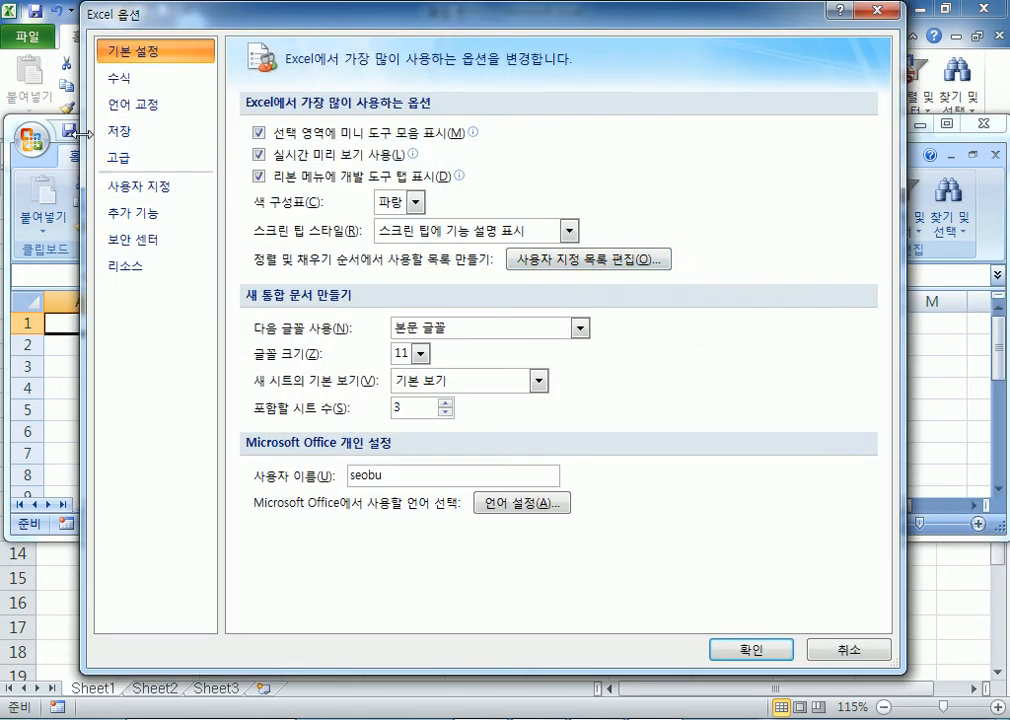
Compare the 고급 and 기본 설정 categories of the Excel 2007 options, and close Excel 2007.
{"action": "left_click", "coordinate": [118, 157]}
{"action": "left_click", "coordinate": [119, 58]}
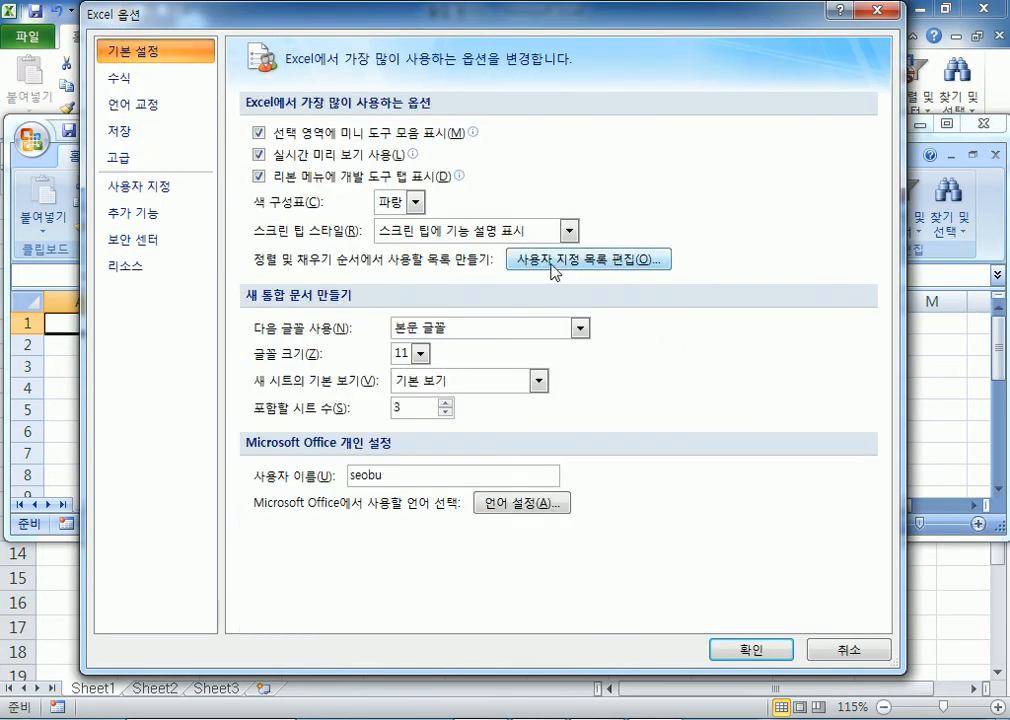
{"action": "left_click", "coordinate": [879, 11]}
{"action": "left_click", "coordinate": [984, 124]}
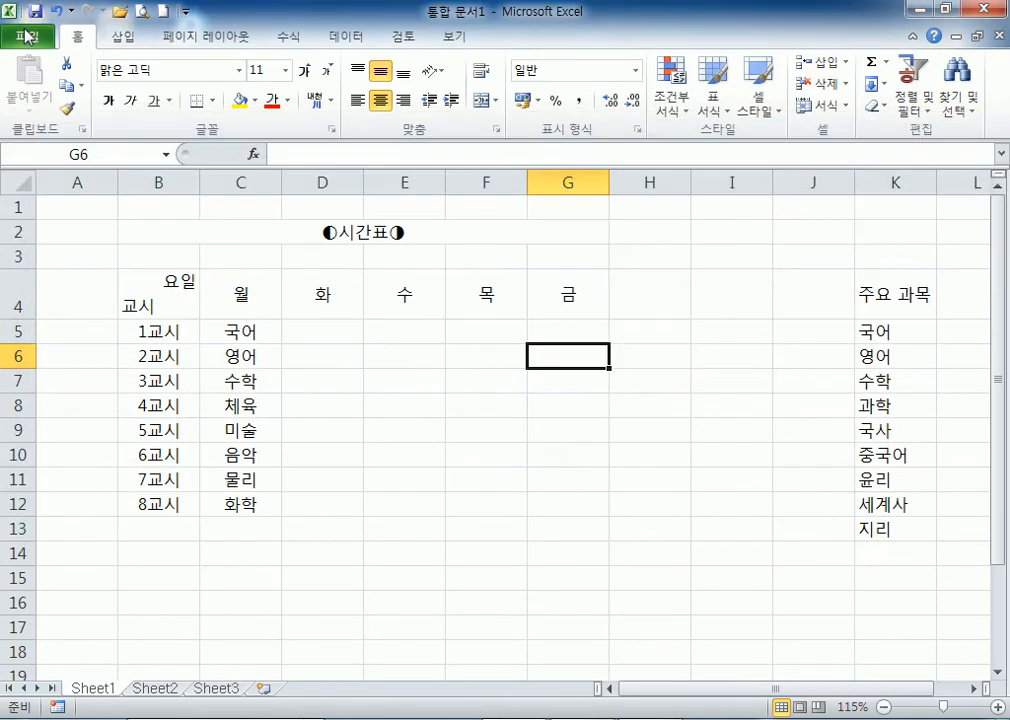
Review the 고급 category of the Excel 2010 options down to its end, and close the options.
{"action": "left_click", "coordinate": [27, 37]}
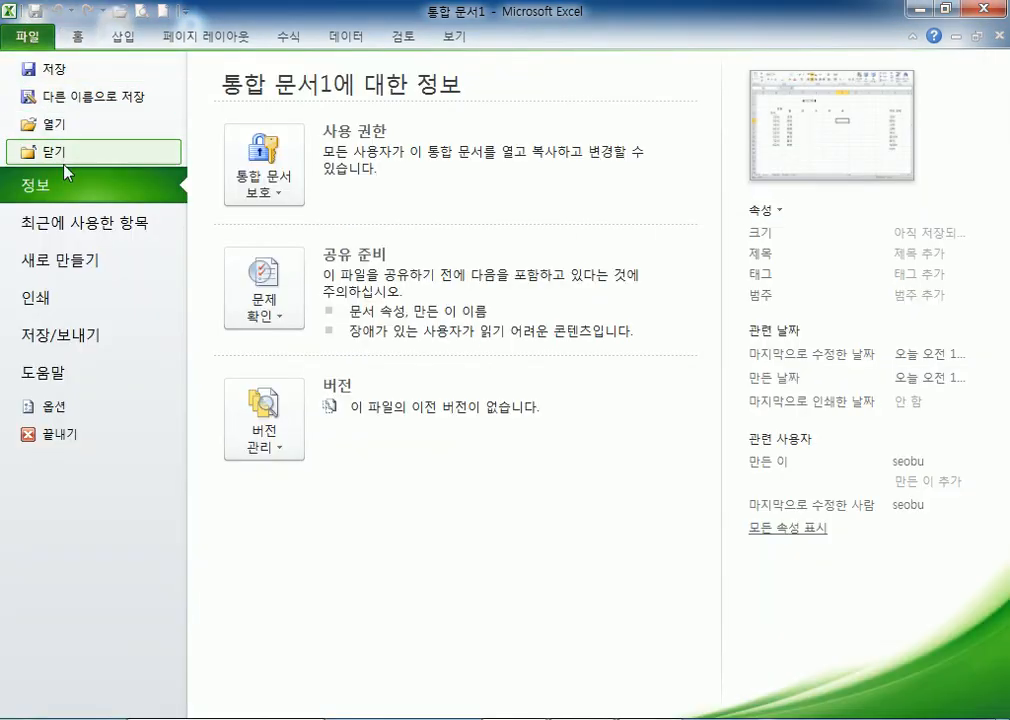
{"action": "left_click", "coordinate": [54, 410]}
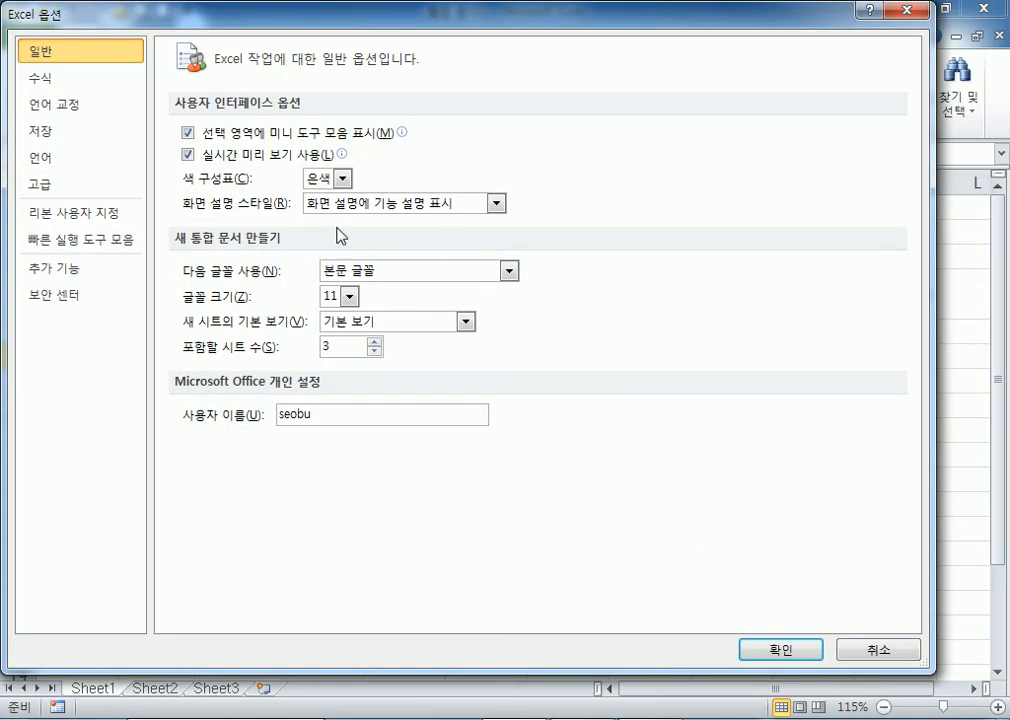
{"action": "left_click", "coordinate": [47, 186]}
{"action": "left_click_drag", "start_coordinate": [915, 160], "coordinate": [917, 592]}
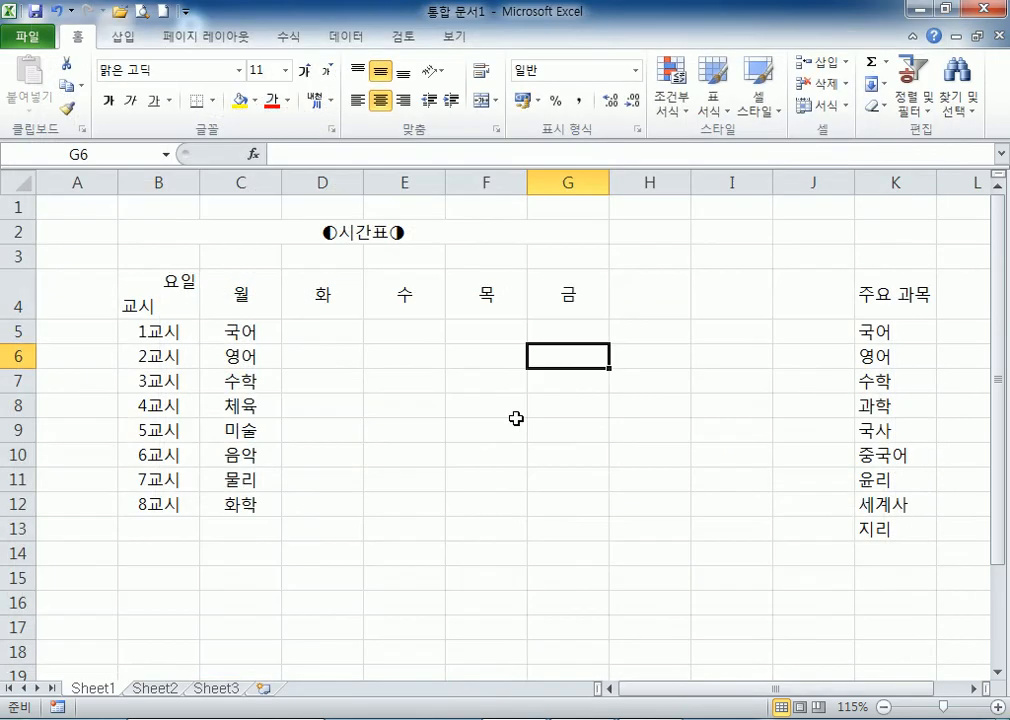
{"action": "left_click", "coordinate": [848, 649]}
Enter the subject with different spacing in F5:F7: 국 어 with one space, 국어 without spaces, and 국 어 with wider spacing.
{"action": "left_click", "coordinate": [477, 329]}
{"action": "left_click_drag", "start_coordinate": [893, 290], "coordinate": [897, 524]}
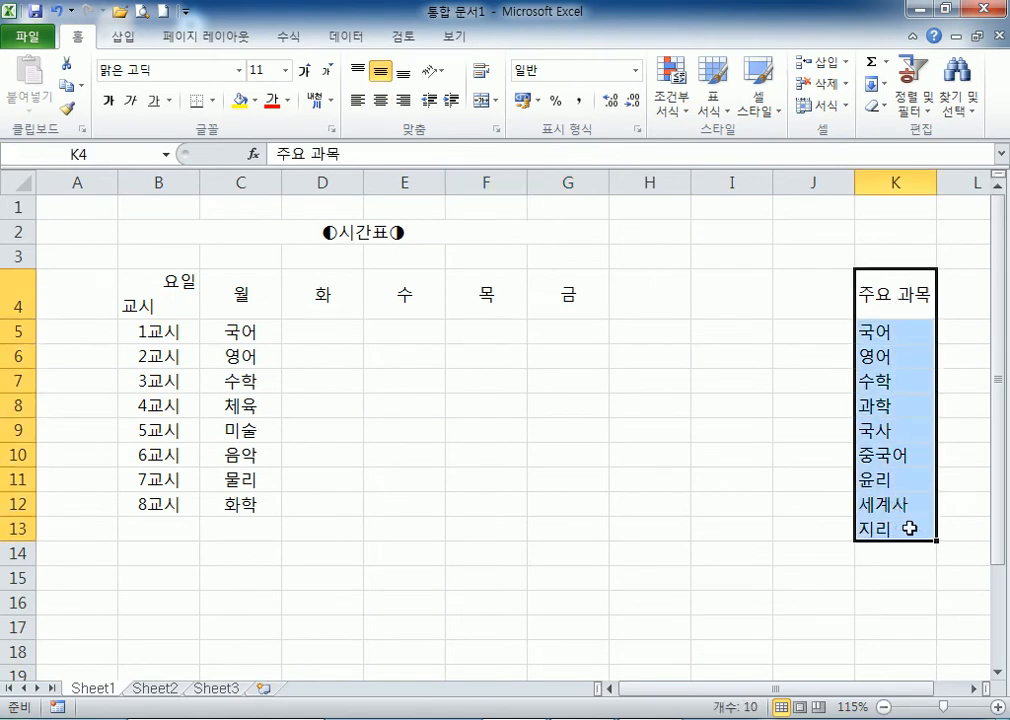
{"action": "left_click", "coordinate": [476, 329]}
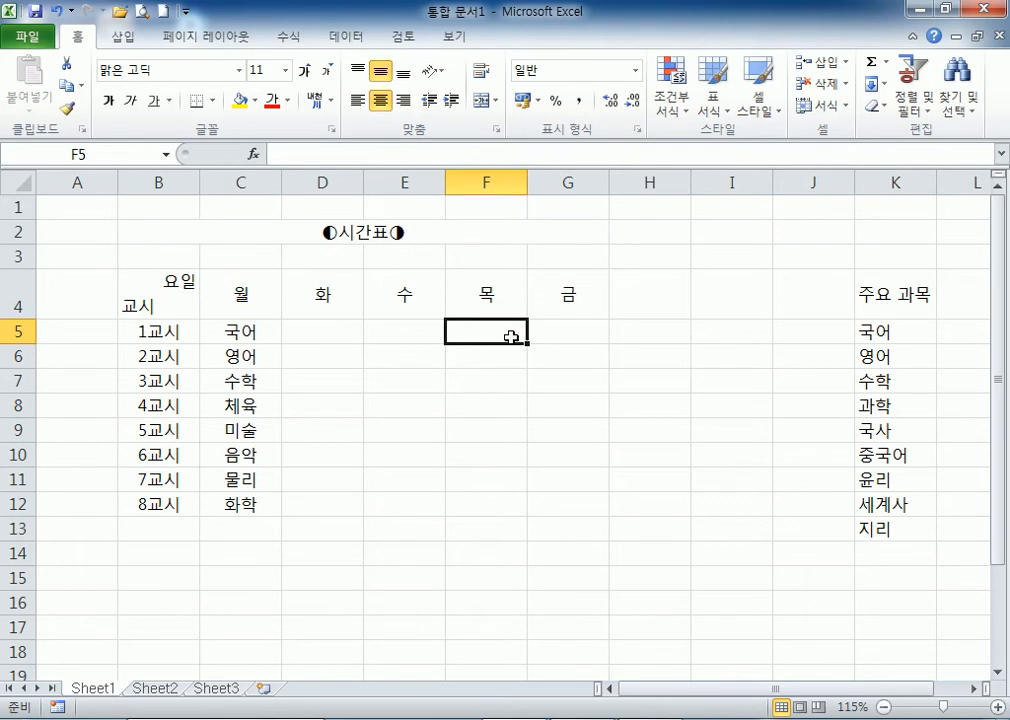
{"action": "scroll", "coordinate": [511, 337], "scroll_direction": "up", "scroll_amount": 5}
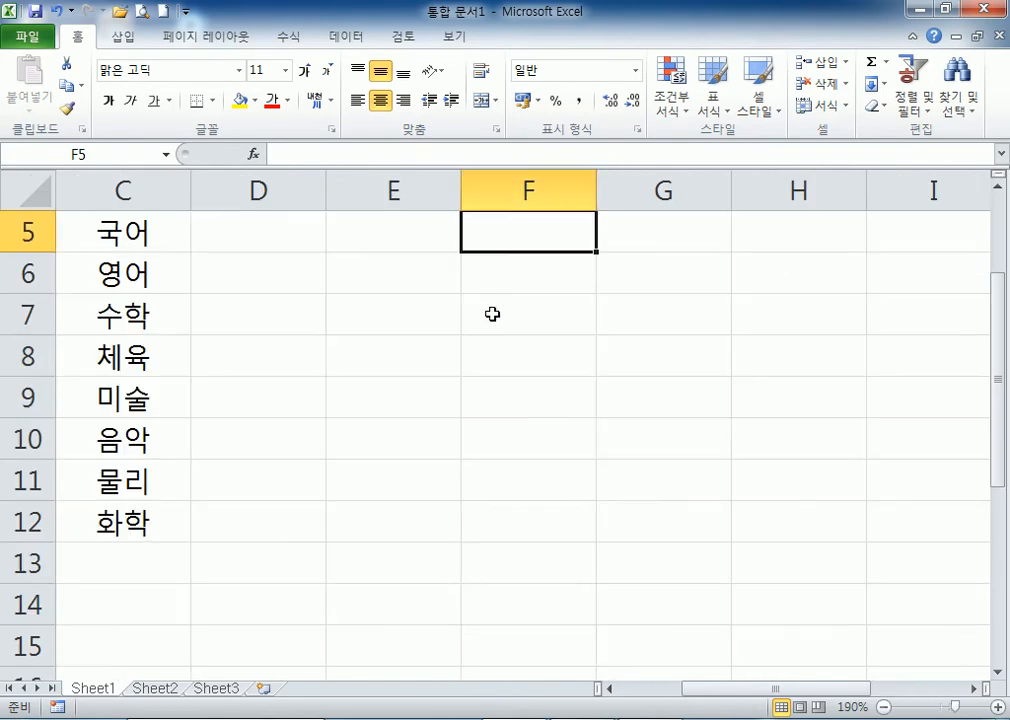
{"action": "type", "text": "국 어"}
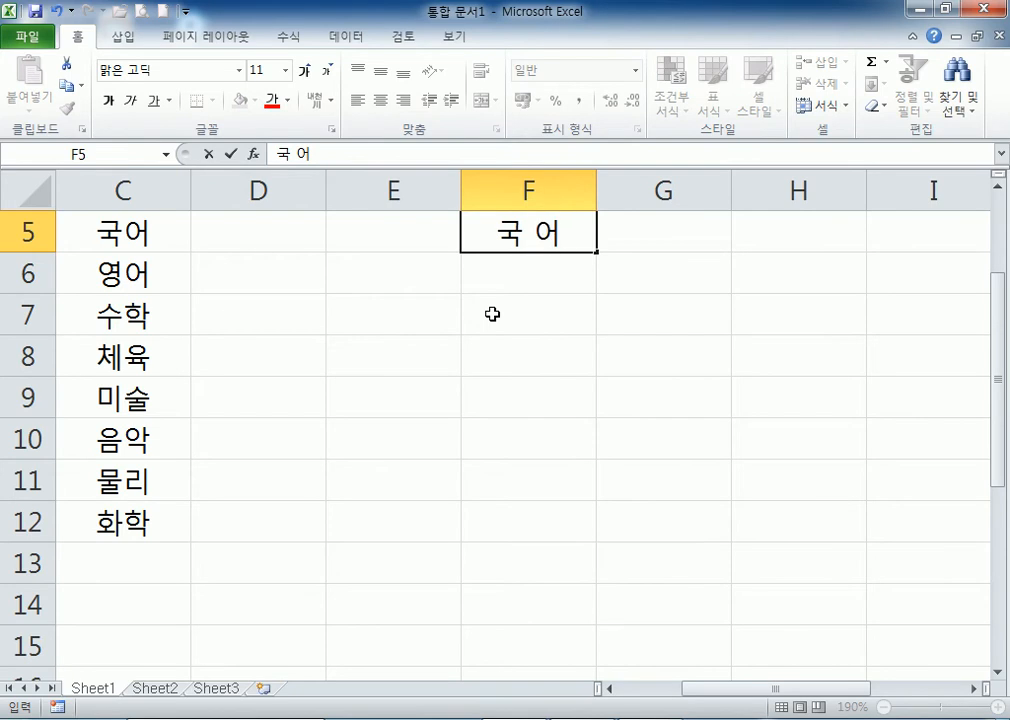
{"action": "key", "text": "Return"}
{"action": "type", "text": "국어"}
{"action": "key", "text": "Return"}
{"action": "type", "text": "ㄱㅜㄱ   어"}
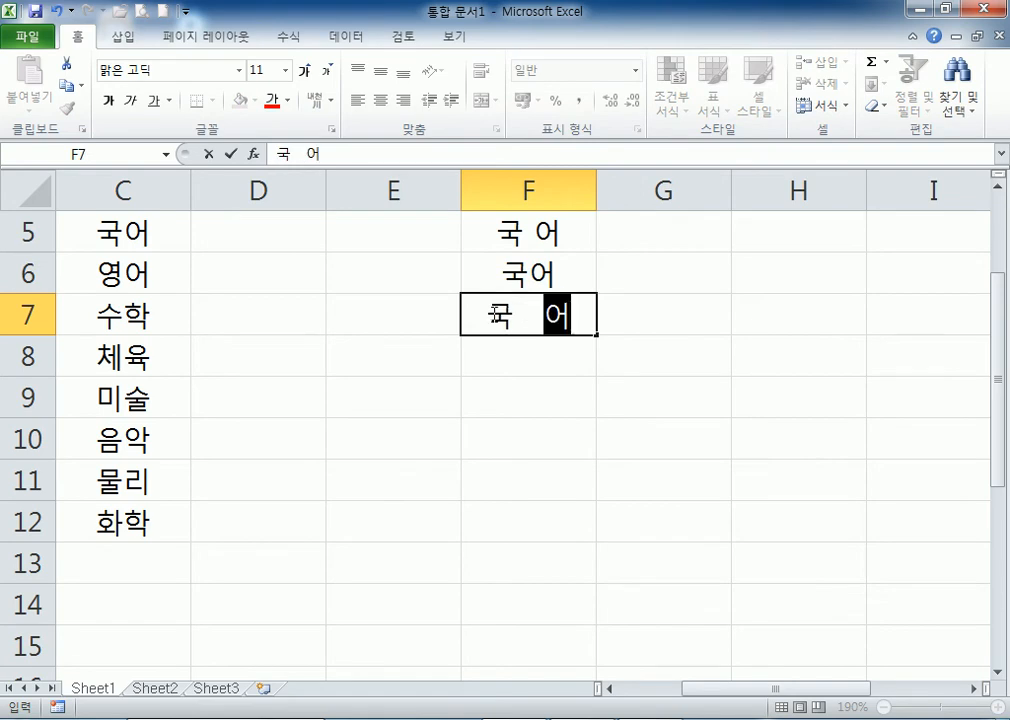
{"action": "key", "text": "Return"}
Delete the two spaced spellings of 국어 from cells F5 and F7, keeping the one in F6.
{"action": "left_click_drag", "start_coordinate": [534, 228], "coordinate": [563, 310]}
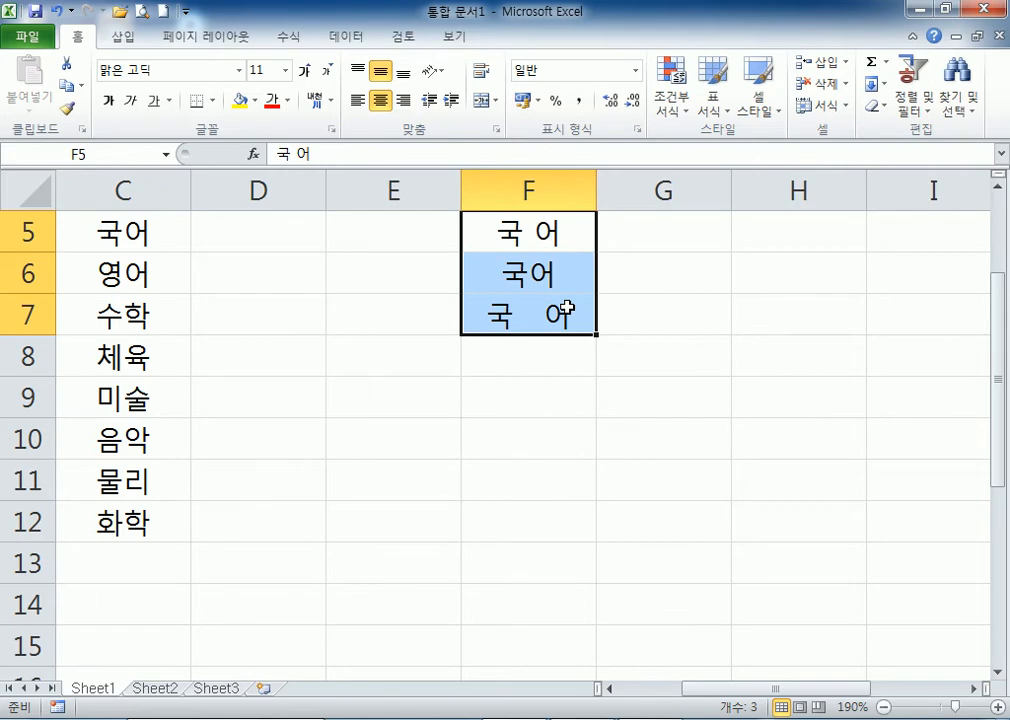
{"action": "left_click", "coordinate": [532, 234]}
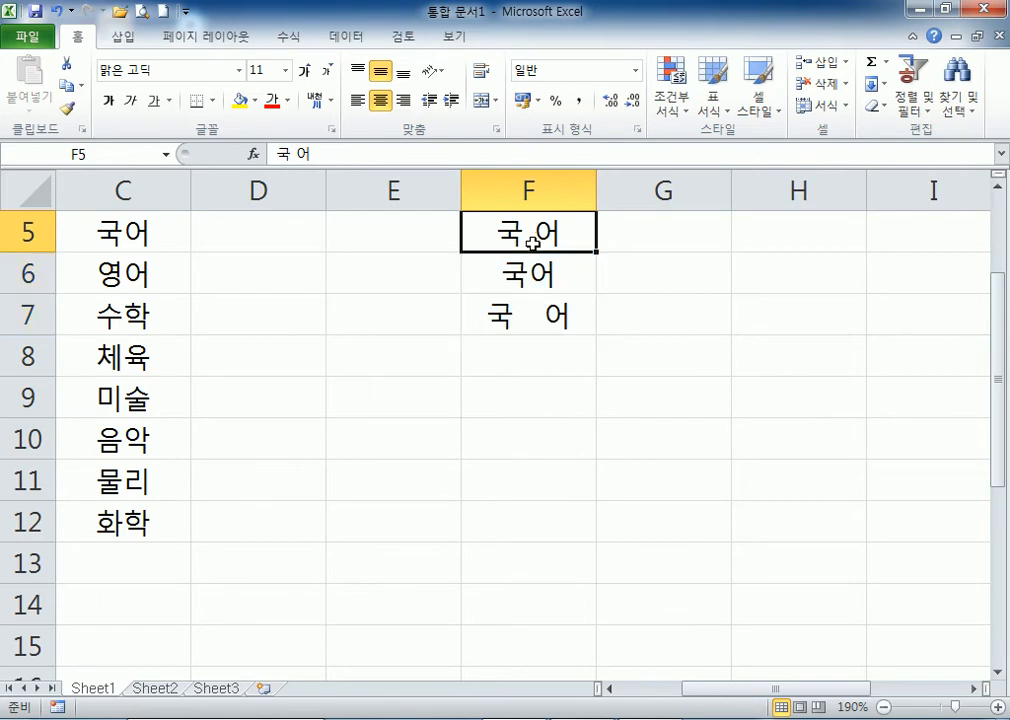
{"action": "key", "text": "Delete"}
{"action": "left_click", "coordinate": [524, 313]}
{"action": "key", "text": "Delete"}
{"action": "left_click", "coordinate": [516, 272]}
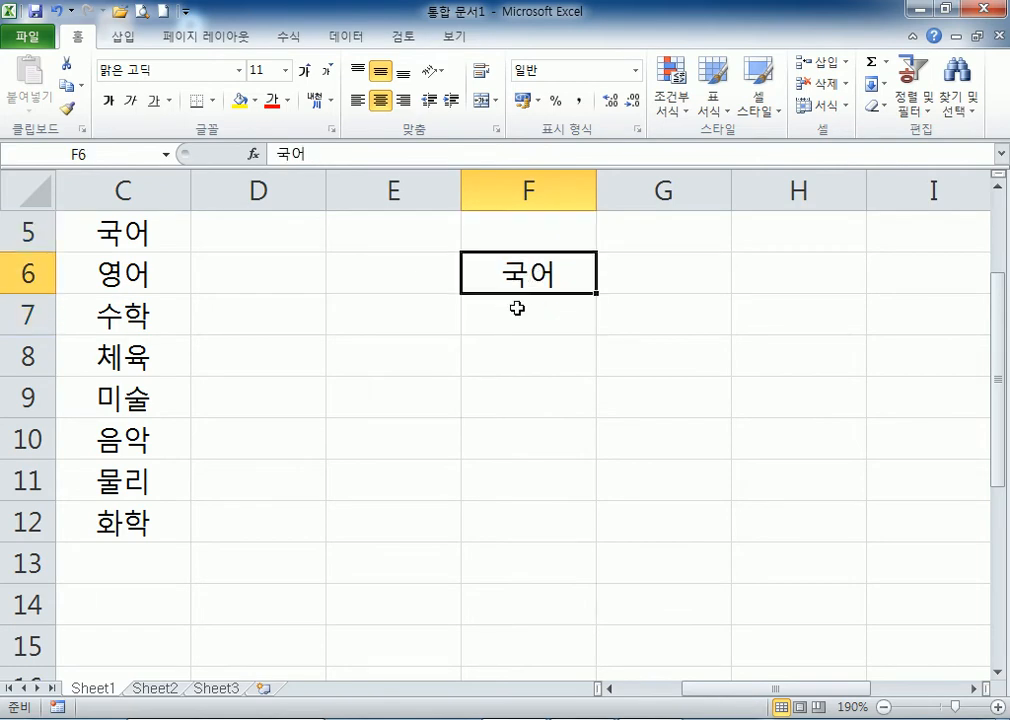
Select the subjects 국어 and 영어 in cells K5:K6 of the subject column.
{"action": "scroll", "coordinate": [514, 318], "scroll_direction": "down", "scroll_amount": 3, "text": "ctrl"}
{"action": "scroll", "coordinate": [514, 318], "scroll_direction": "down", "scroll_amount": 2, "text": "ctrl"}
{"action": "left_click_drag", "start_coordinate": [897, 210], "coordinate": [870, 239]}
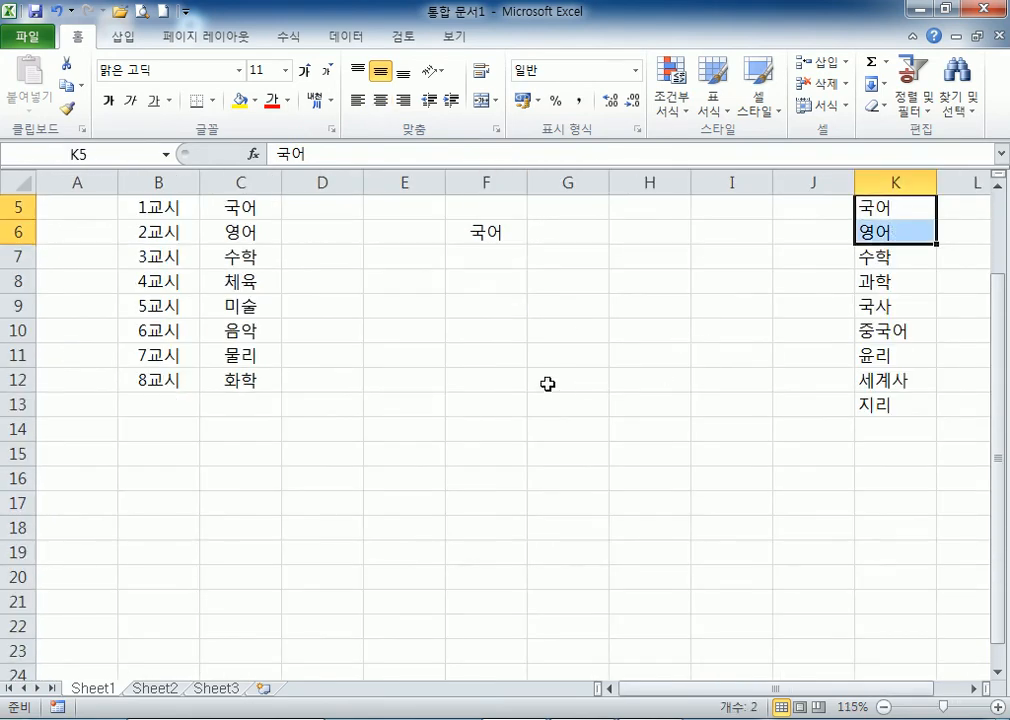
Delete the remaining 국어 from cell F6 of the timetable.
{"action": "scroll", "coordinate": [548, 385], "scroll_direction": "up", "scroll_amount": 1}
{"action": "left_click", "coordinate": [514, 337]}
{"action": "key", "text": "Delete"}
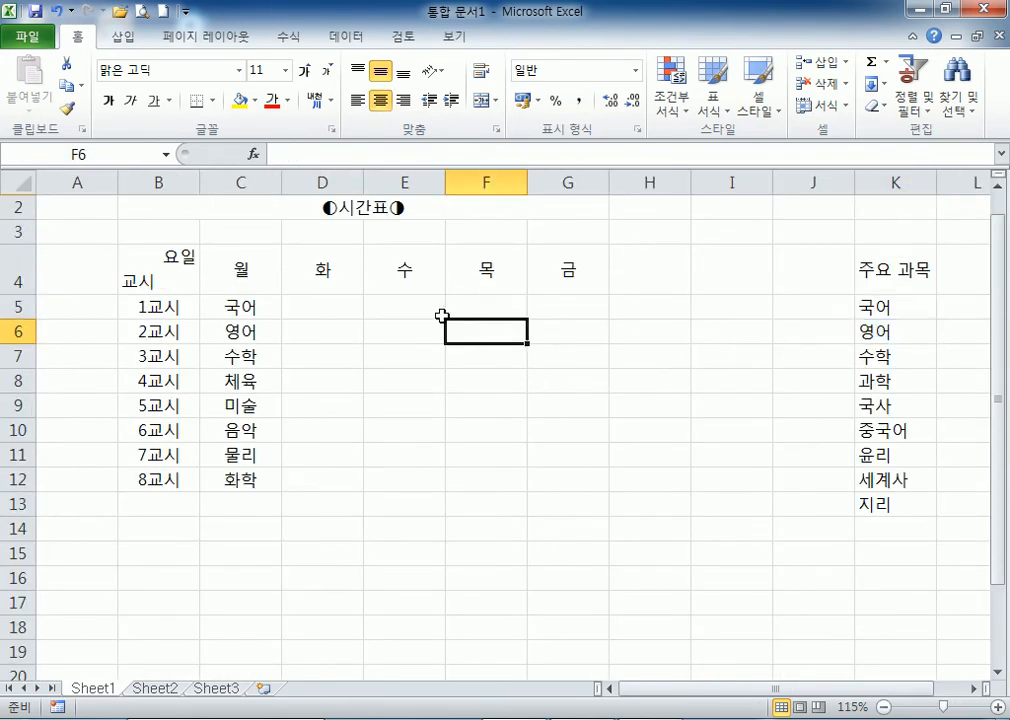
Select the timetable cells C5:G12 and open the Data Validation settings for them.
{"action": "left_click_drag", "start_coordinate": [243, 307], "coordinate": [559, 493]}
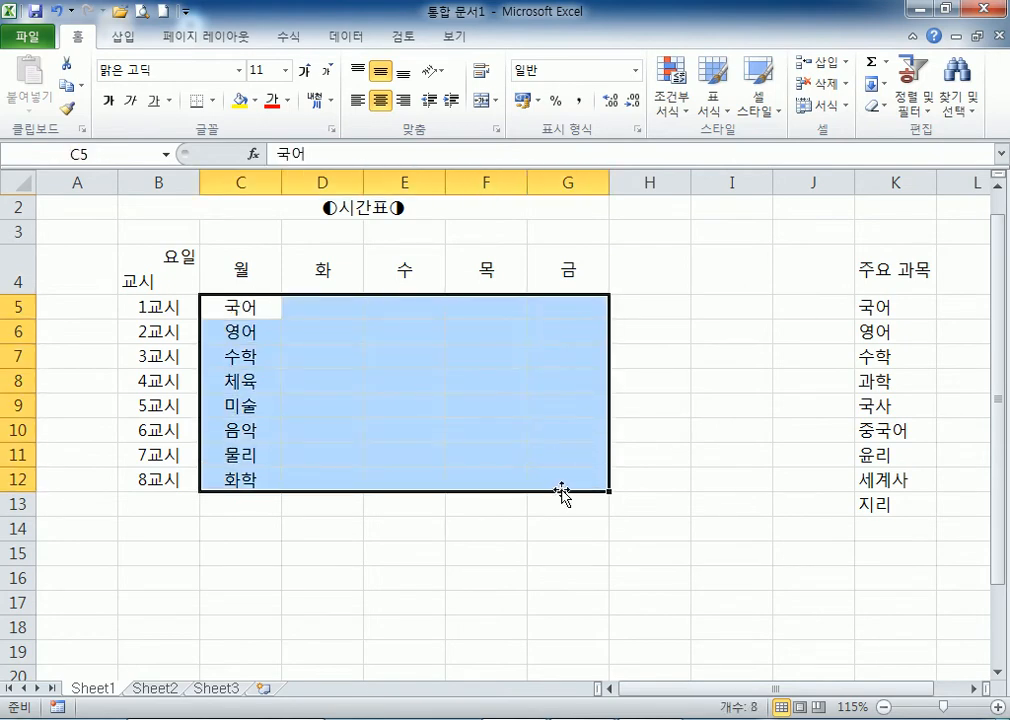
{"action": "left_click_drag", "start_coordinate": [247, 306], "coordinate": [551, 478]}
{"action": "left_click", "coordinate": [347, 42]}
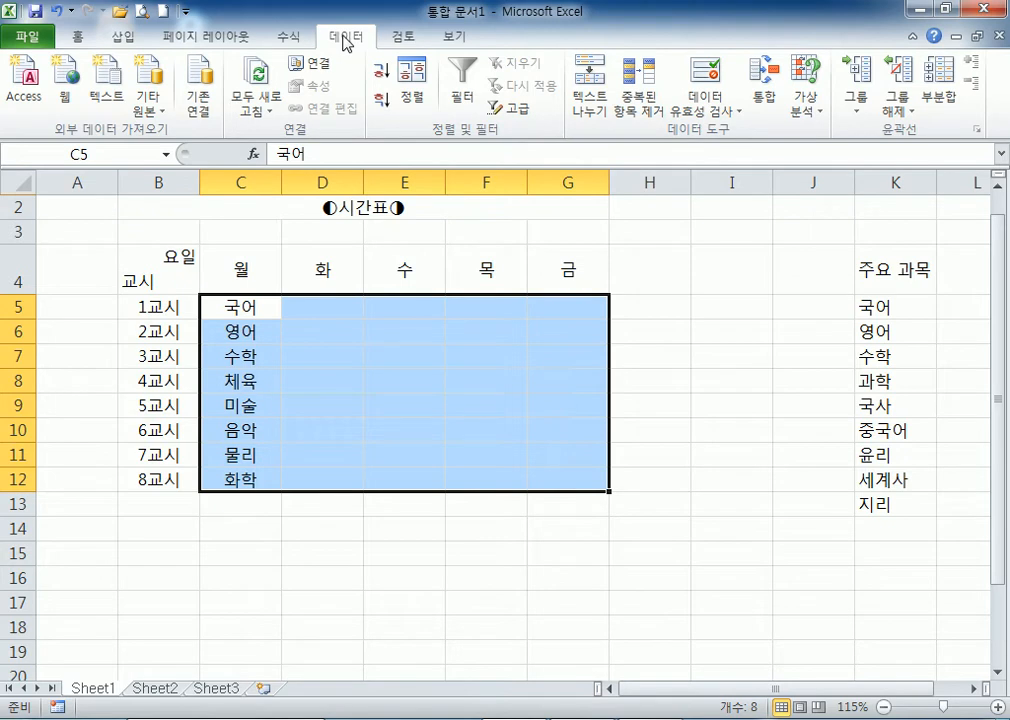
{"action": "left_click", "coordinate": [715, 112]}
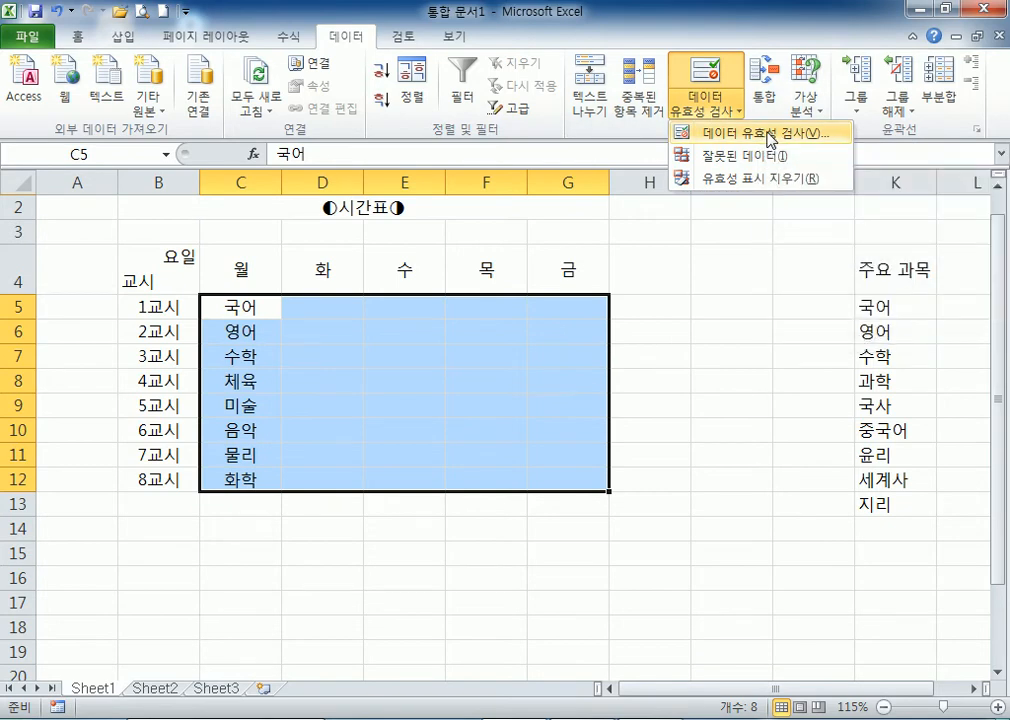
{"action": "left_click", "coordinate": [742, 120]}
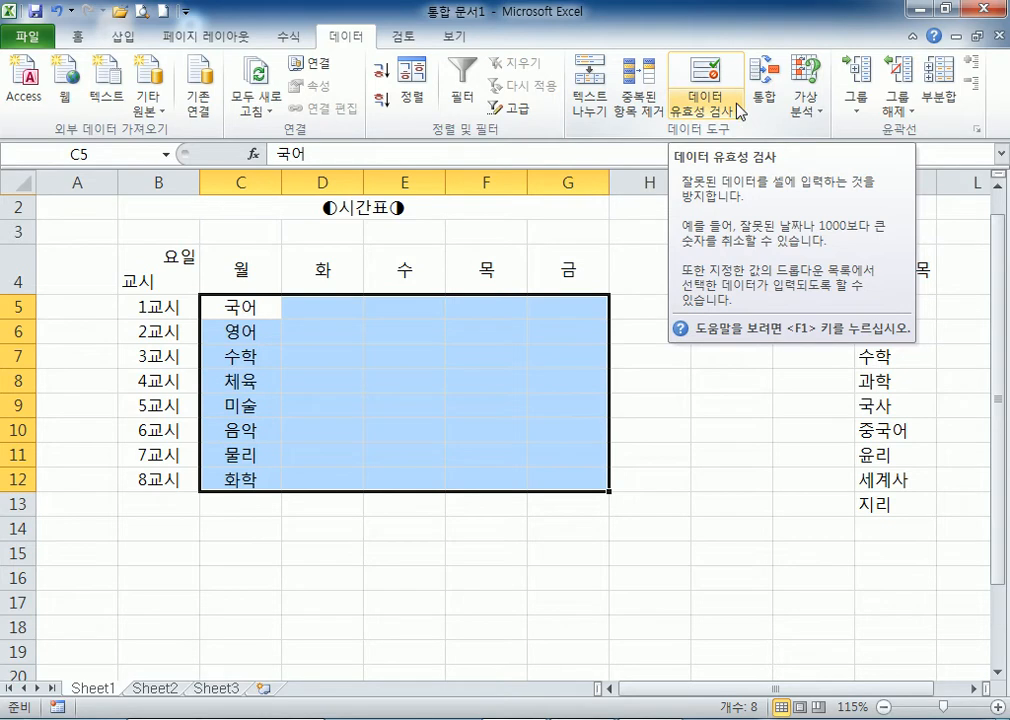
{"action": "left_click", "coordinate": [740, 110]}
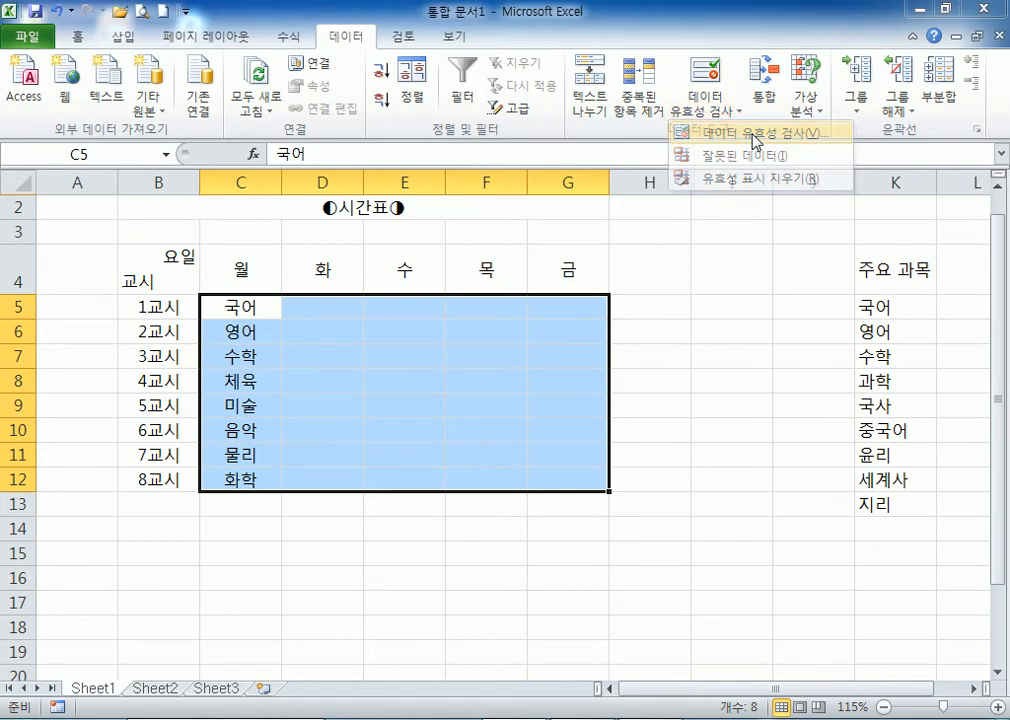
{"action": "left_click", "coordinate": [755, 135]}
Skip merging the existing Microsoft Office 2010 folder in the copy confirmation, for all current items.
{"action": "left_click_drag", "start_coordinate": [368, 83], "coordinate": [539, 184]}
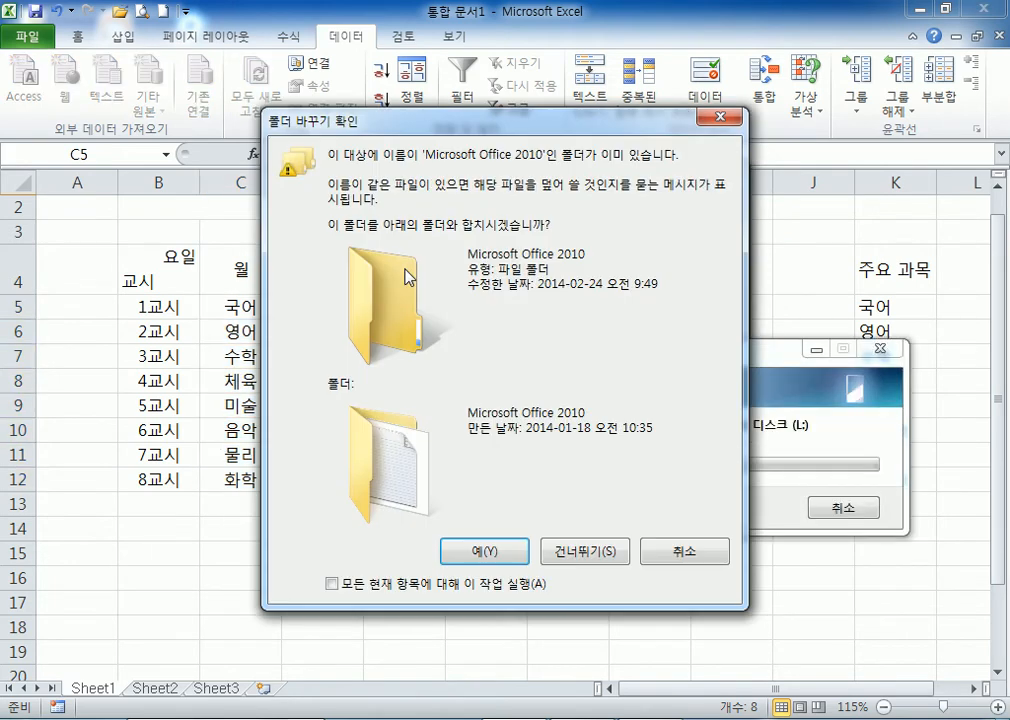
{"action": "left_click", "coordinate": [447, 588]}
{"action": "left_click", "coordinate": [597, 551]}
Restrict the allowed values to a list (목록) and use the subjects in K5:K13 as its source.
{"action": "left_click", "coordinate": [435, 281]}
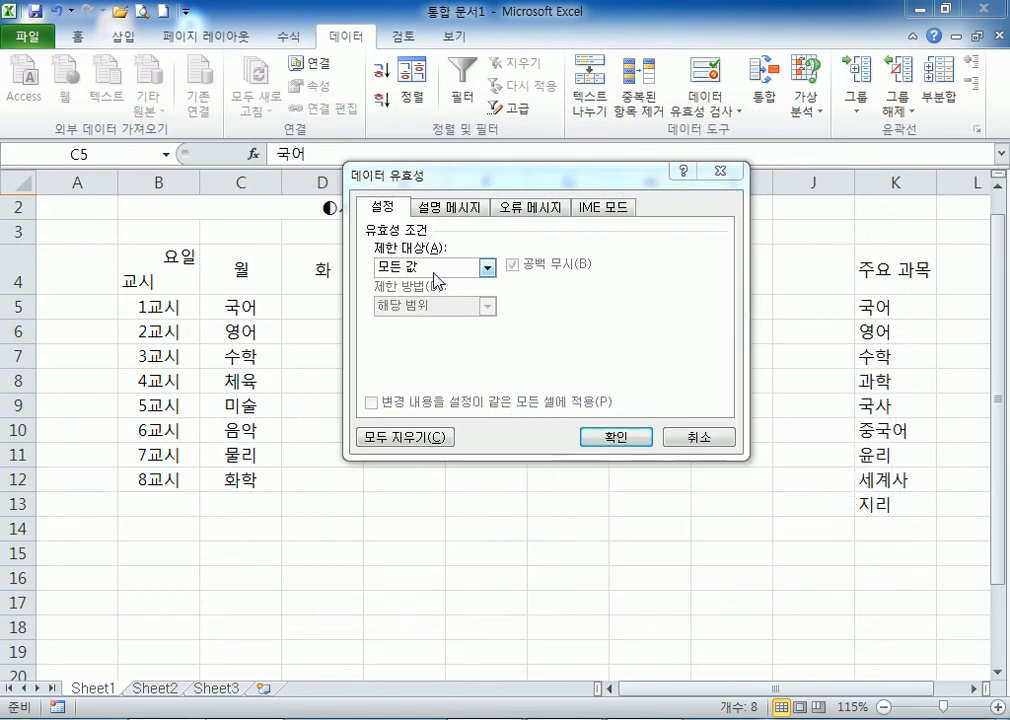
{"action": "left_click", "coordinate": [436, 281]}
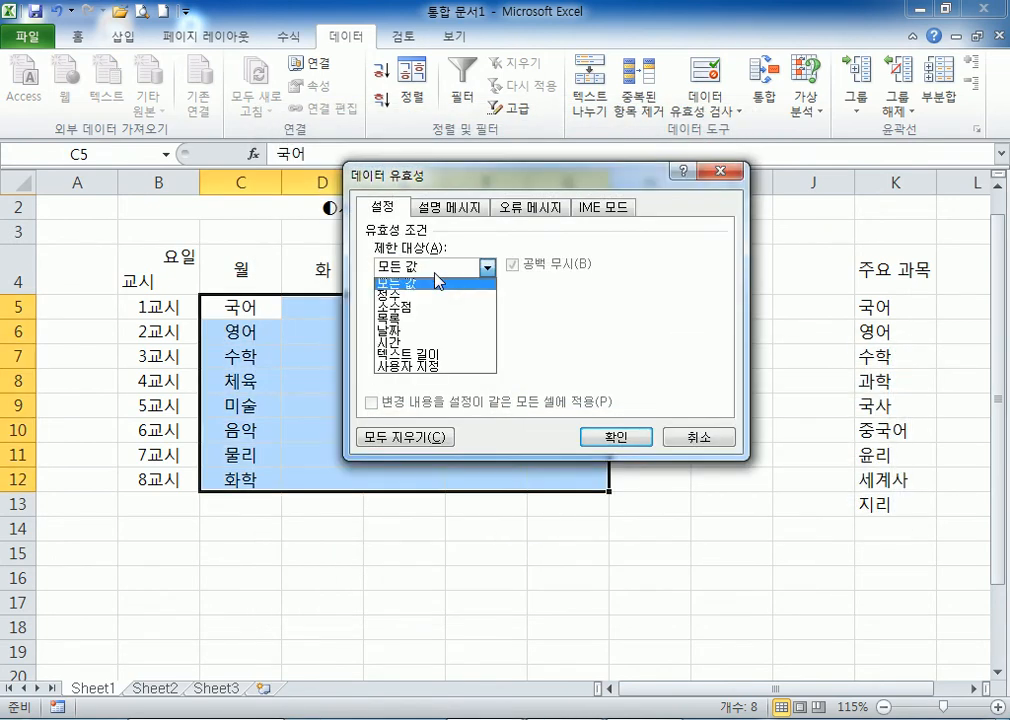
{"action": "left_click", "coordinate": [418, 320]}
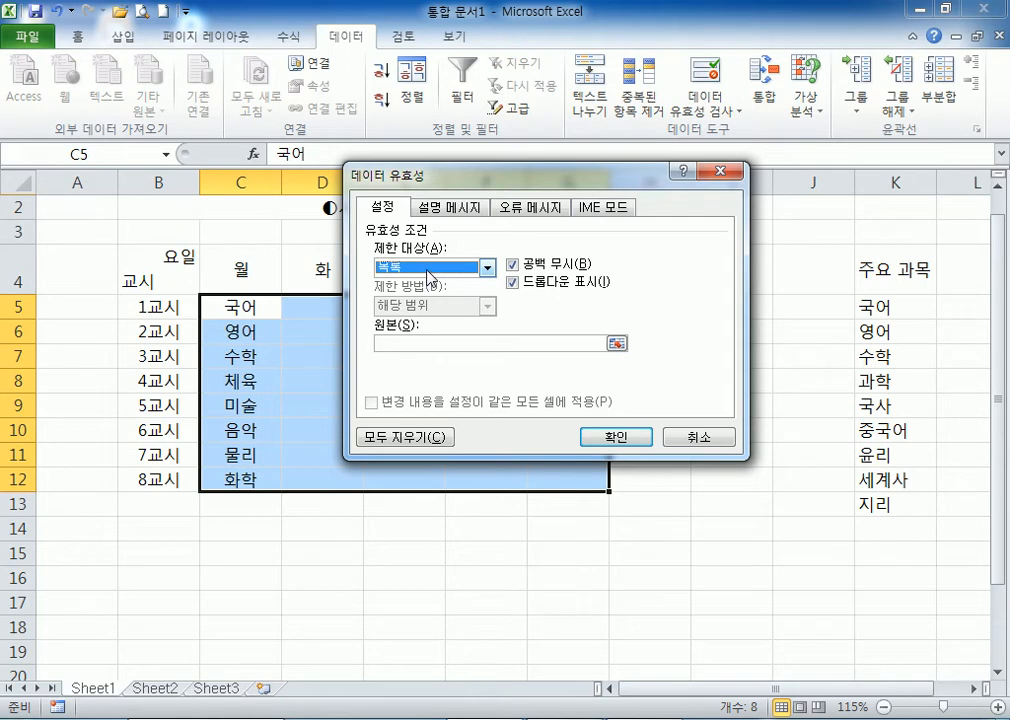
{"action": "left_click", "coordinate": [414, 345]}
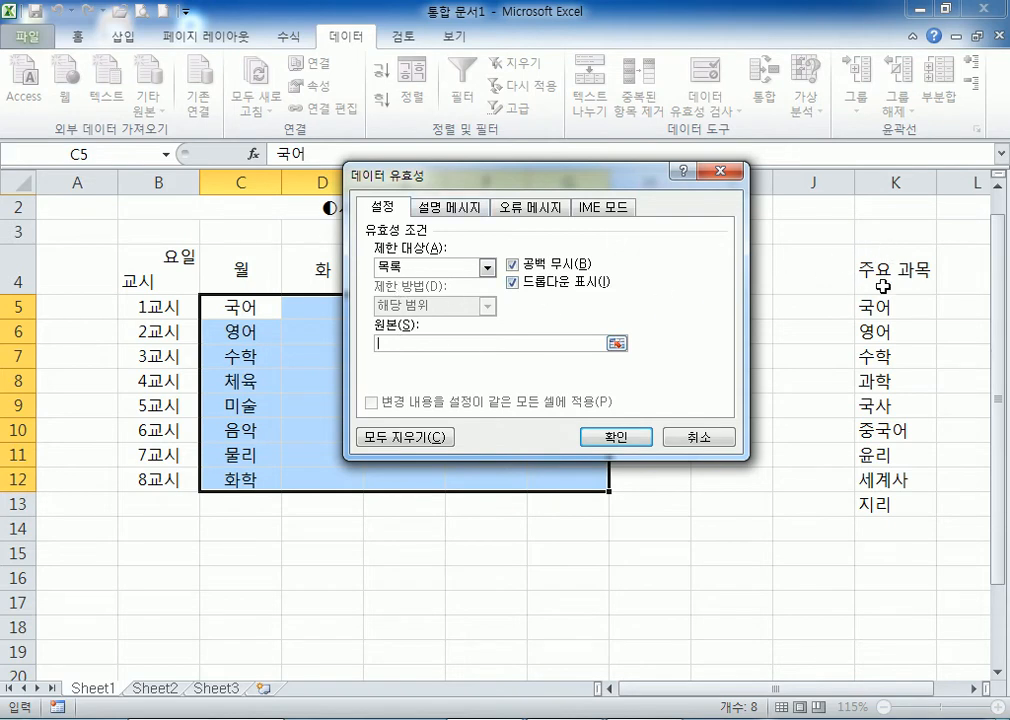
{"action": "left_click_drag", "start_coordinate": [876, 306], "coordinate": [878, 495]}
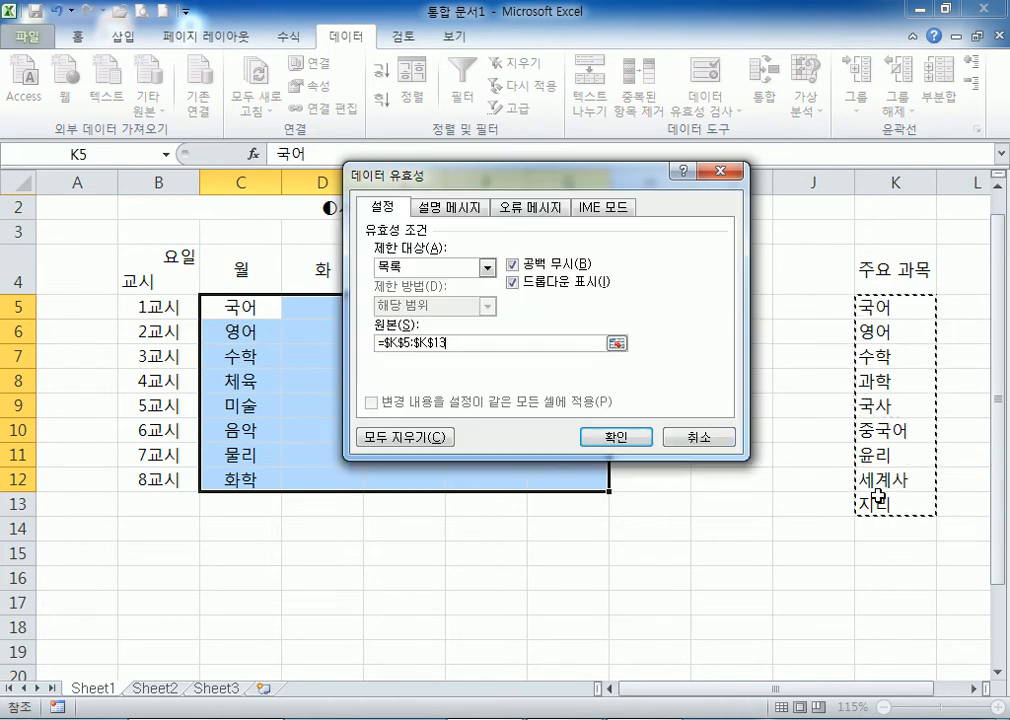
Replace the list source range with the directly written entries 국어,영어.
{"action": "left_click_drag", "start_coordinate": [493, 346], "coordinate": [279, 352]}
{"action": "key", "text": "Delete"}
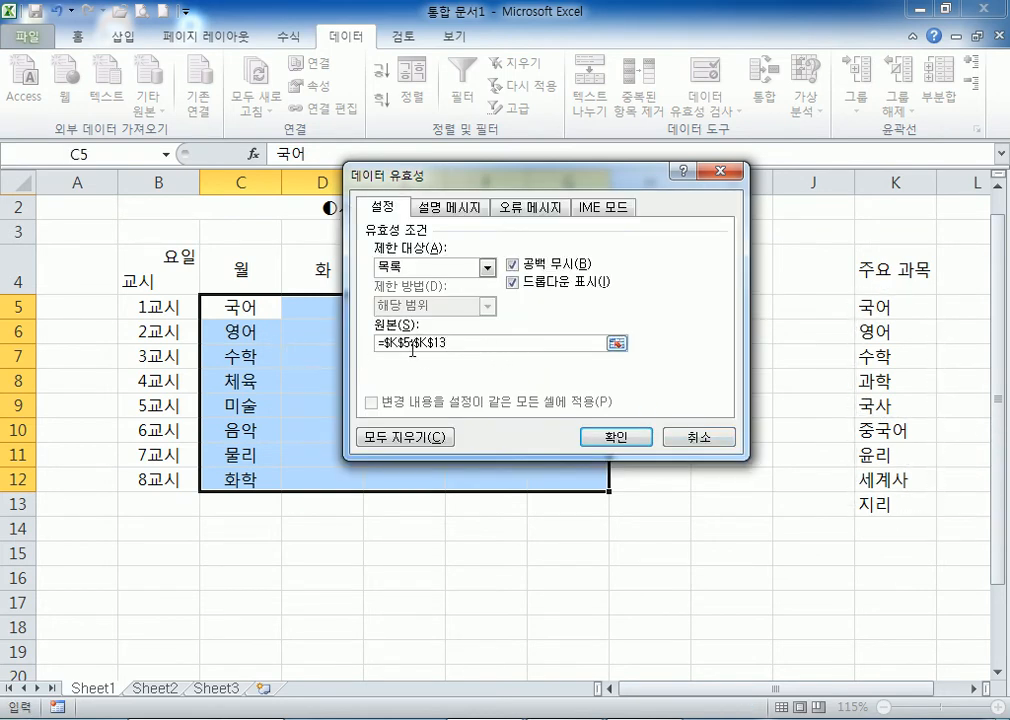
{"action": "key", "text": "BackSpace"}
{"action": "key", "text": "BackSpace"}
{"action": "key", "text": "BackSpace"}
{"action": "key", "text": "BackSpace"}
{"action": "key", "text": "BackSpace"}
{"action": "key", "text": "BackSpace"}
{"action": "key", "text": "BackSpace"}
{"action": "key", "text": "BackSpace"}
{"action": "key", "text": "BackSpace"}
{"action": "type", "text": "ㄱㅜㄱㅇㅓ,ㅇㅕㅇㅇㅓ"}
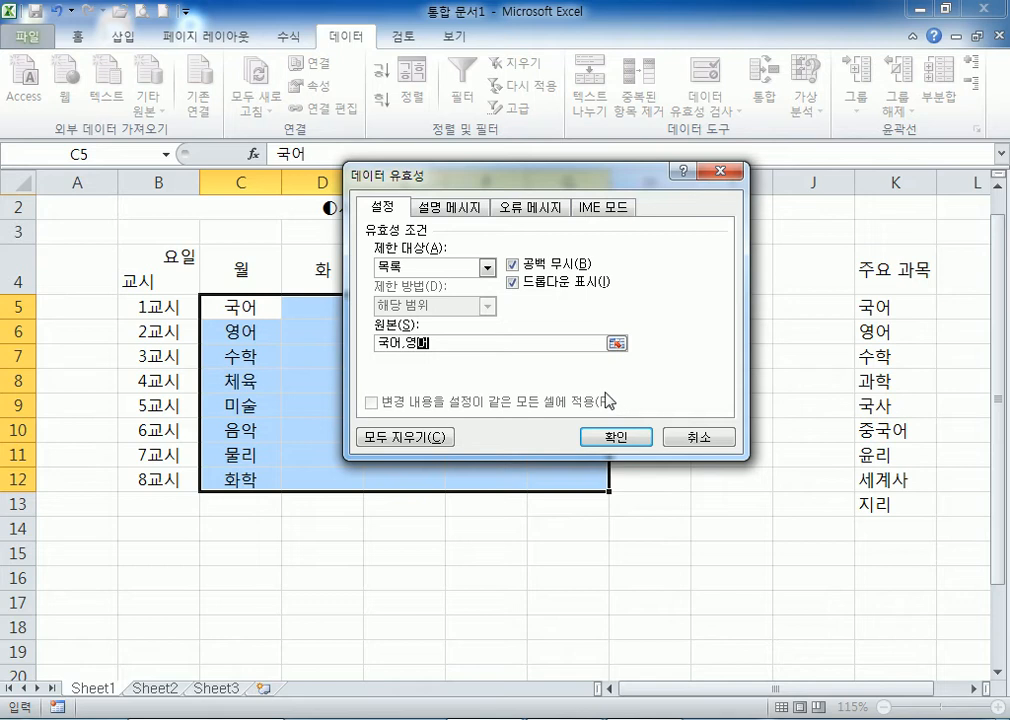
Replace the written entries with the source range =$K$5:$K$13 and apply the validation rule.
{"action": "key", "text": "BackSpace"}
{"action": "key", "text": "BackSpace"}
{"action": "key", "text": "BackSpace"}
{"action": "key", "text": "BackSpace"}
{"action": "key", "text": "BackSpace"}
{"action": "left_click", "coordinate": [886, 284]}
{"action": "left_click", "coordinate": [884, 306]}
{"action": "left_click_drag", "start_coordinate": [884, 306], "coordinate": [886, 502]}
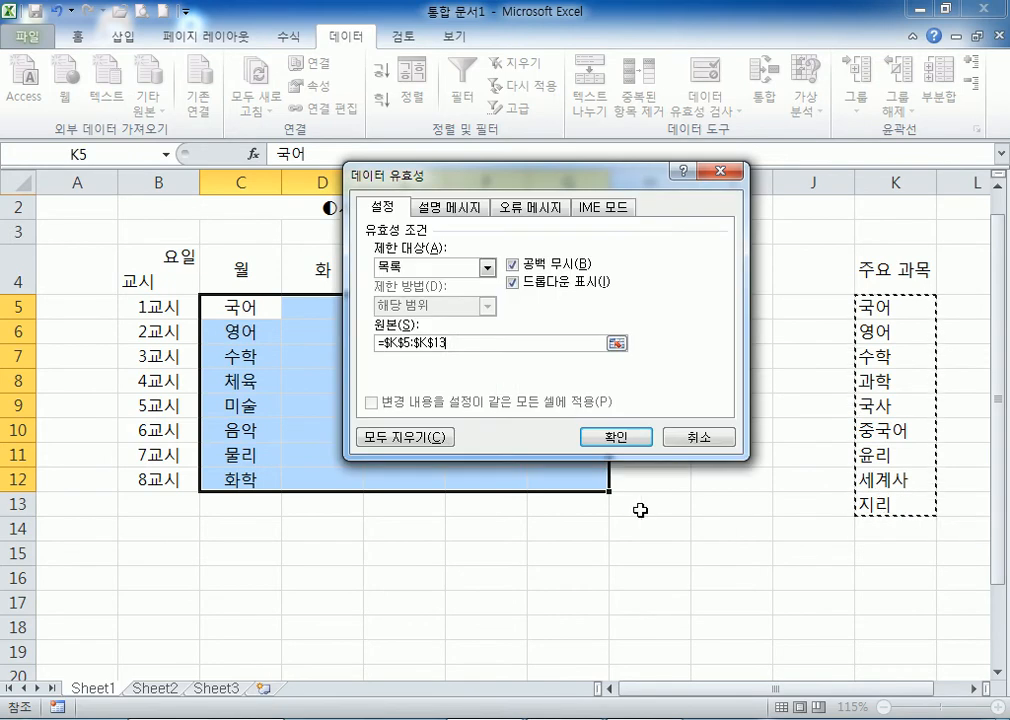
{"action": "left_click", "coordinate": [617, 440]}
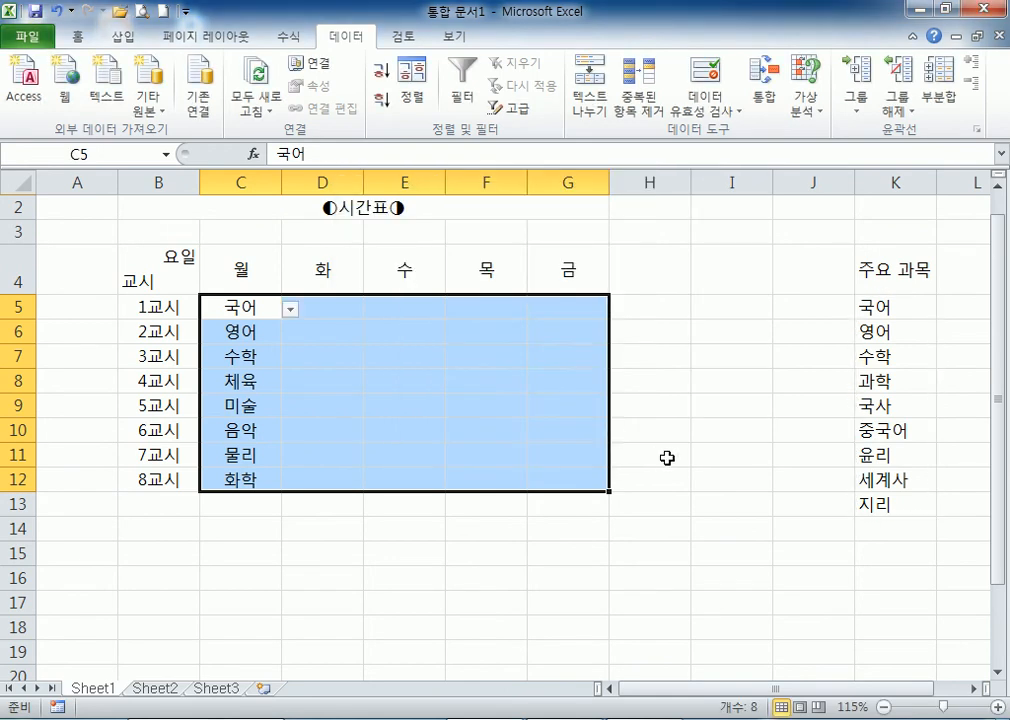
Choose subjects from the cells' dropdown lists: 국사 in D6, 국어 in D9 and 영어 in E6.
{"action": "left_click", "coordinate": [656, 455]}
{"action": "left_click", "coordinate": [339, 338]}
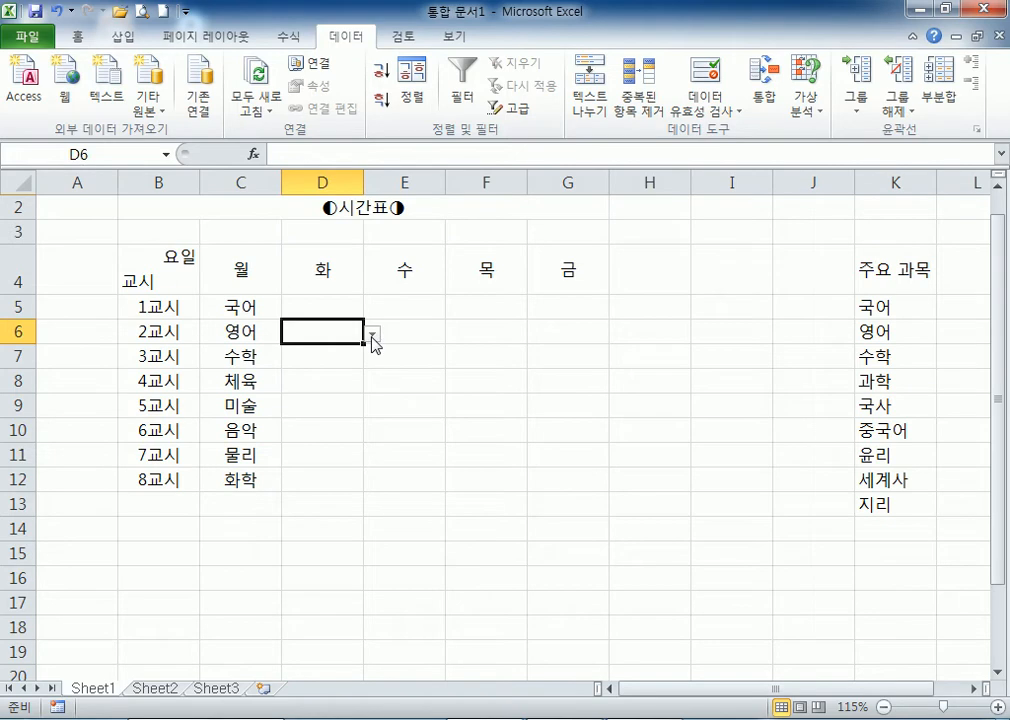
{"action": "left_click", "coordinate": [372, 335]}
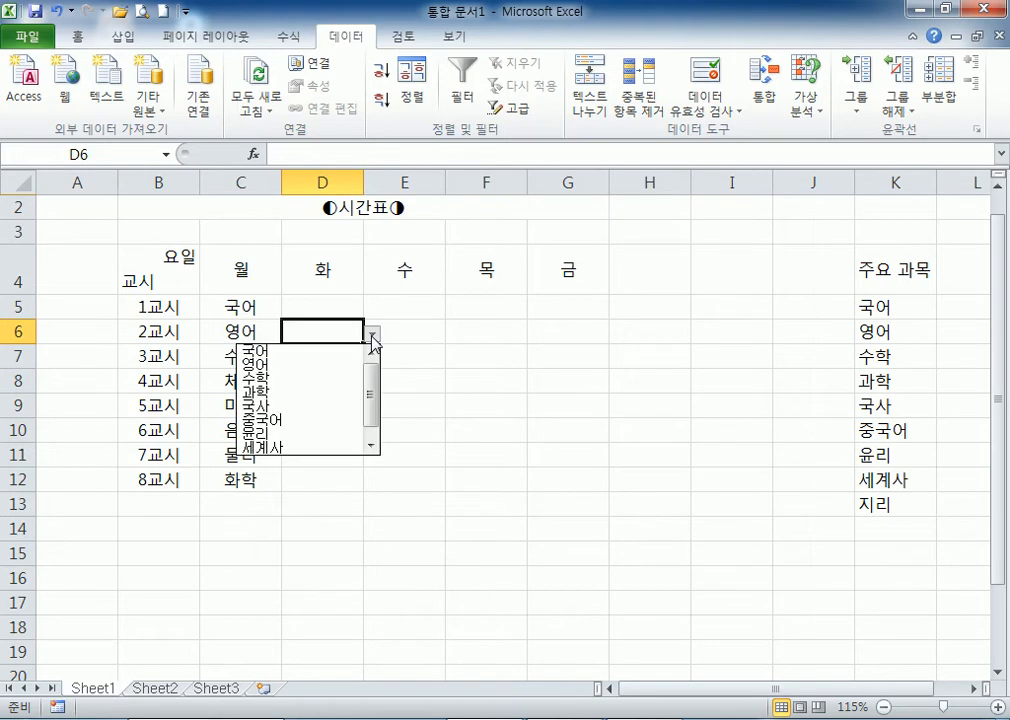
{"action": "left_click", "coordinate": [303, 417]}
{"action": "left_click", "coordinate": [329, 402]}
{"action": "left_click", "coordinate": [371, 407]}
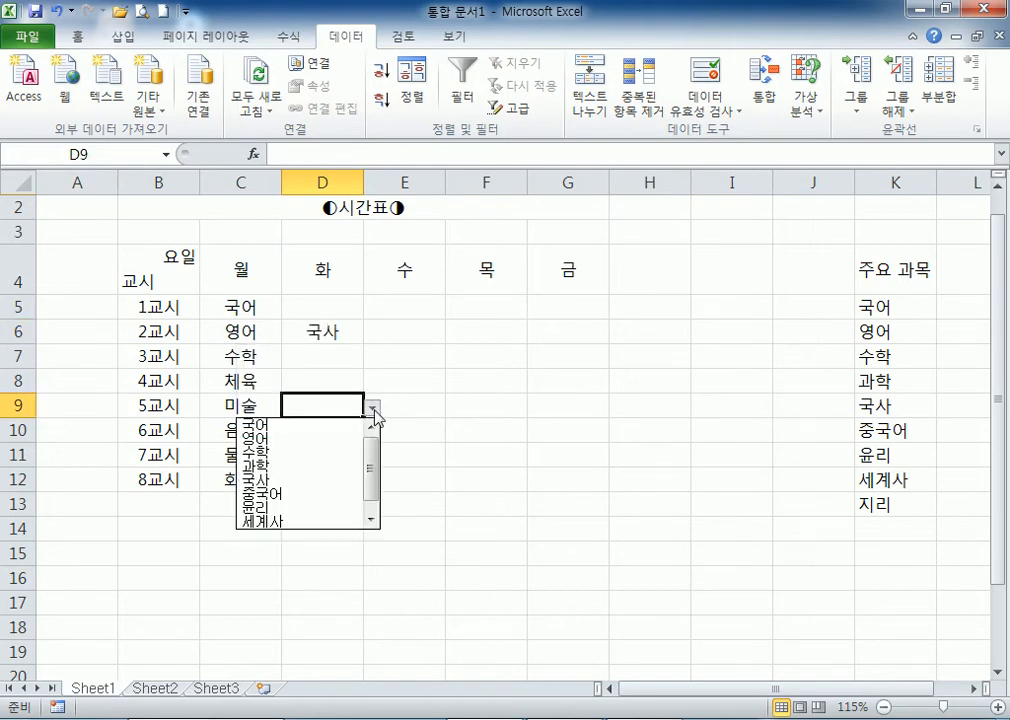
{"action": "left_click", "coordinate": [321, 425]}
{"action": "left_click", "coordinate": [432, 332]}
{"action": "left_click", "coordinate": [455, 333]}
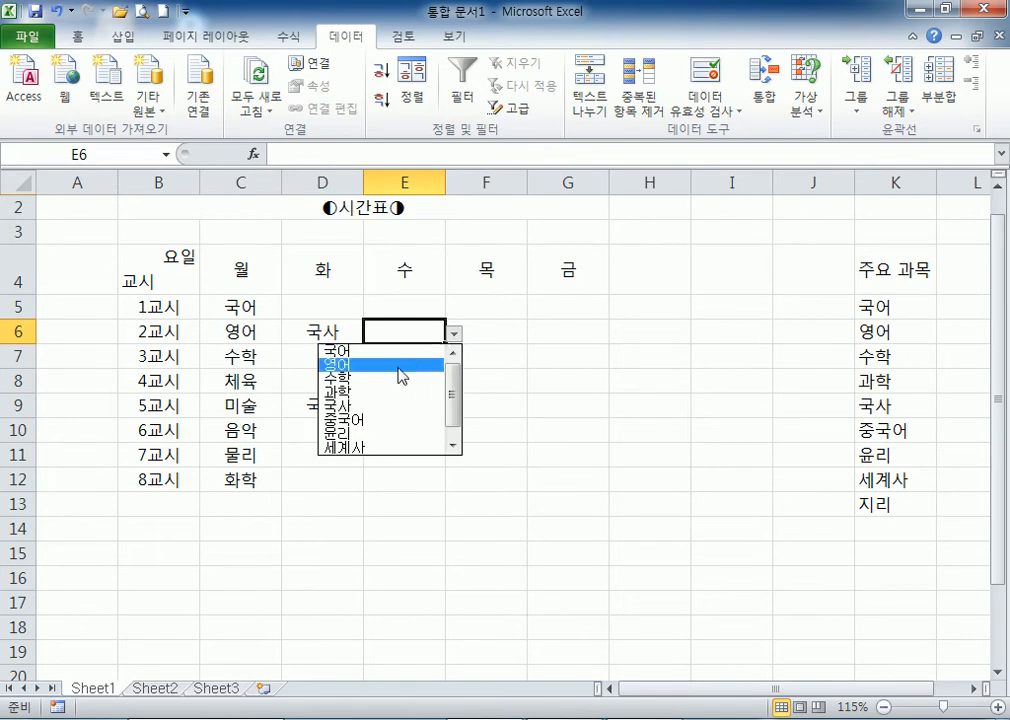
{"action": "left_click", "coordinate": [398, 367]}
Try to enter the spaced spelling 국 어 in cell E7, and cancel the entry.
{"action": "left_click", "coordinate": [422, 358]}
{"action": "scroll", "coordinate": [639, 434], "scroll_direction": "up", "scroll_amount": 5}
{"action": "type", "text": "국 어"}
{"action": "key", "text": "Return"}
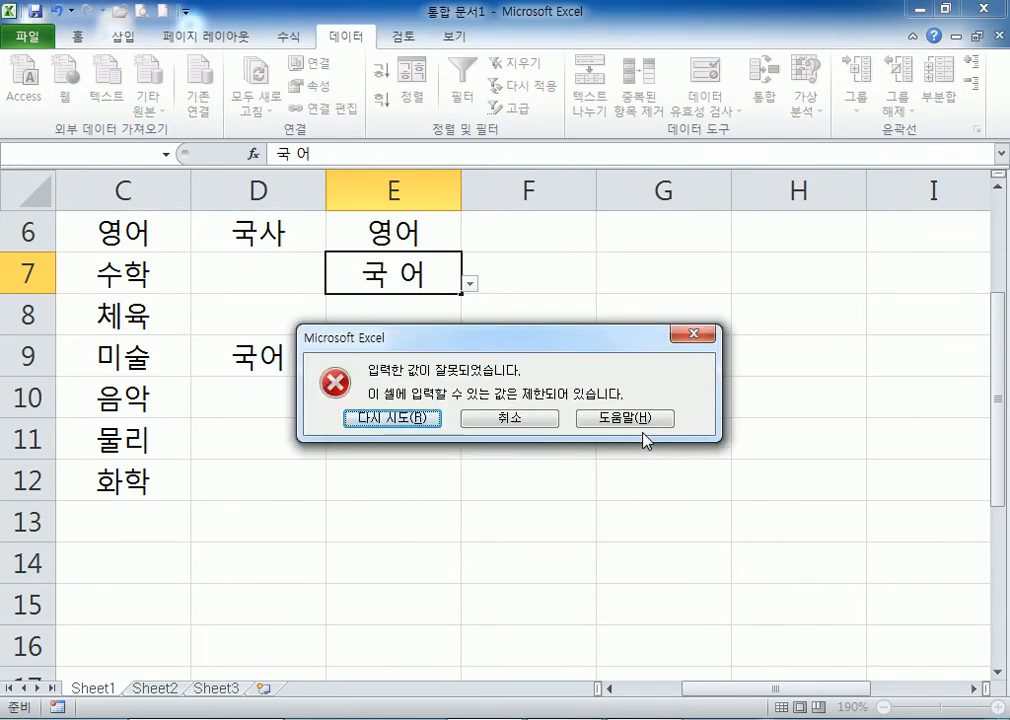
{"action": "key", "text": "Escape"}
{"action": "scroll", "coordinate": [690, 488], "scroll_direction": "down", "scroll_amount": 5}
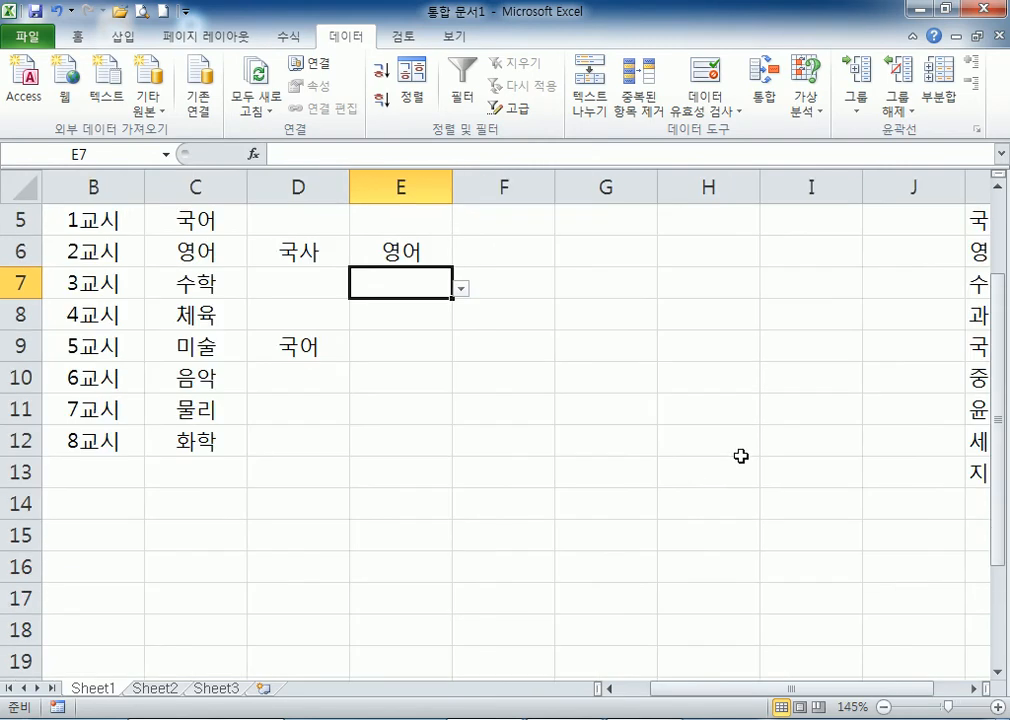
{"action": "left_click", "coordinate": [886, 207]}
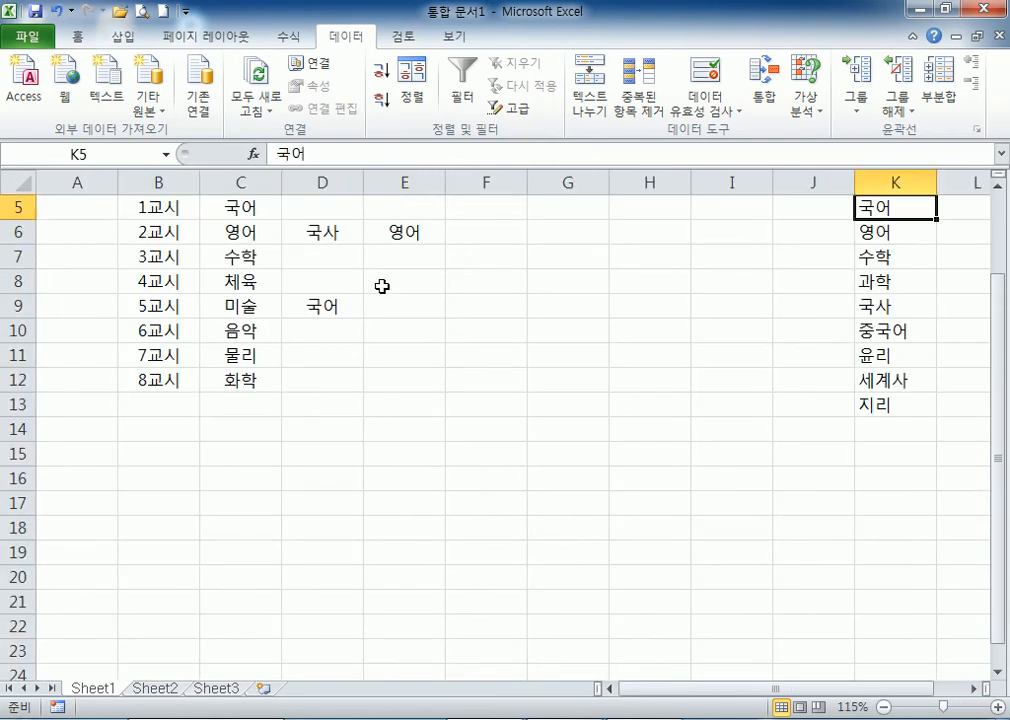
{"action": "left_click", "coordinate": [409, 265]}
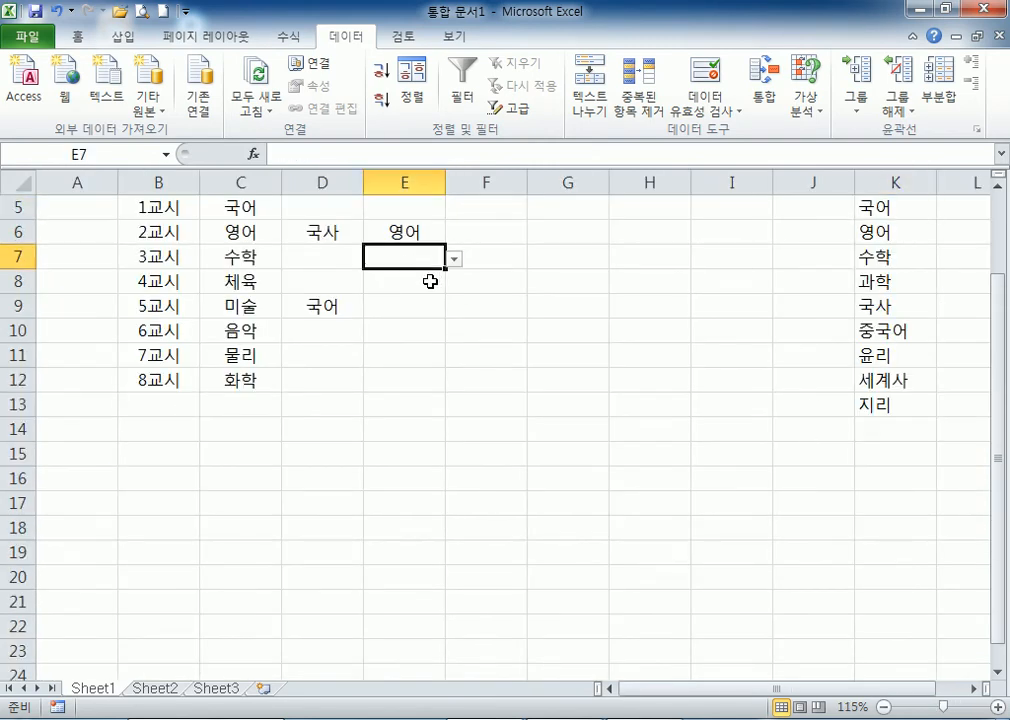
Clear cell C11 and try to re-enter 물리, a subject missing from the source list.
{"action": "left_click", "coordinate": [263, 358]}
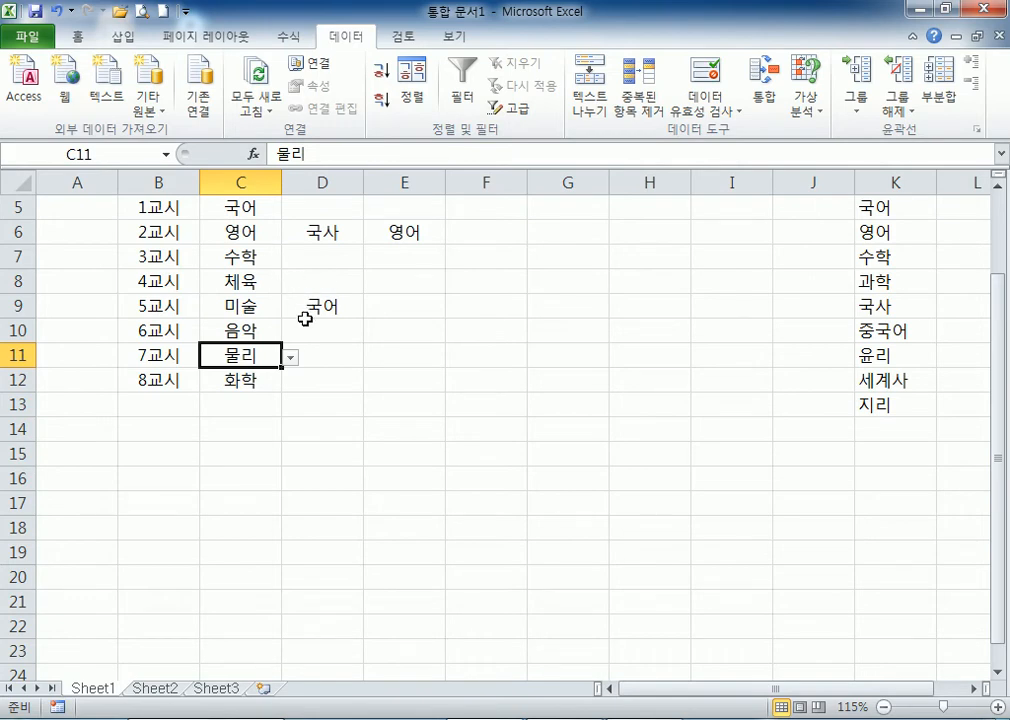
{"action": "key", "text": "Delete"}
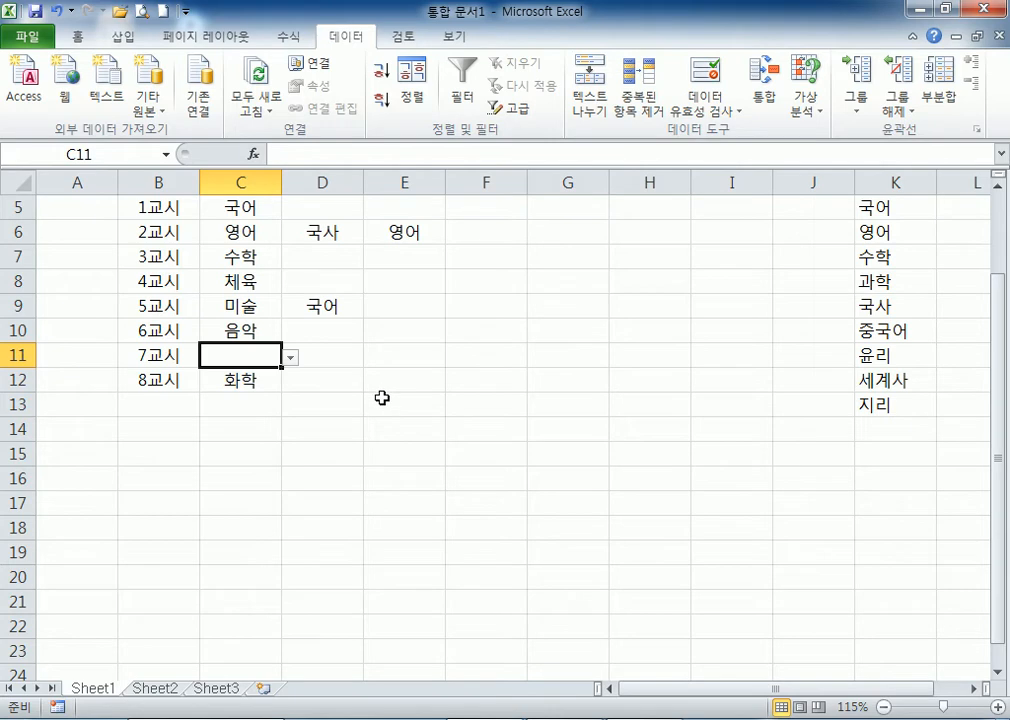
{"action": "type", "text": "물리"}
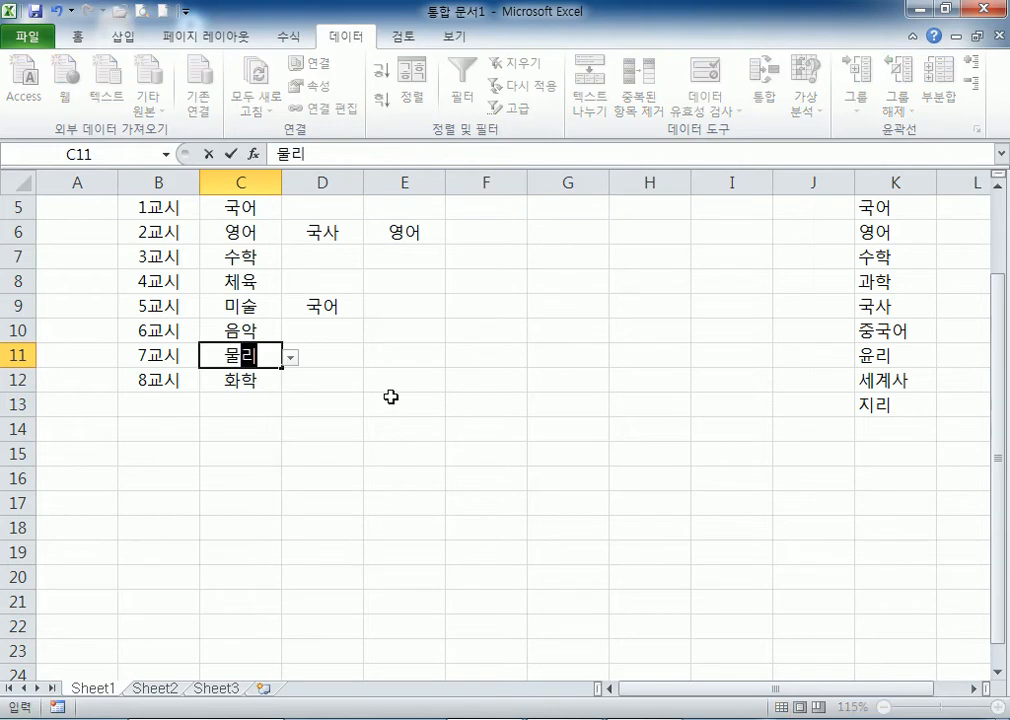
{"action": "key", "text": "Return"}
{"action": "key", "text": "Escape"}
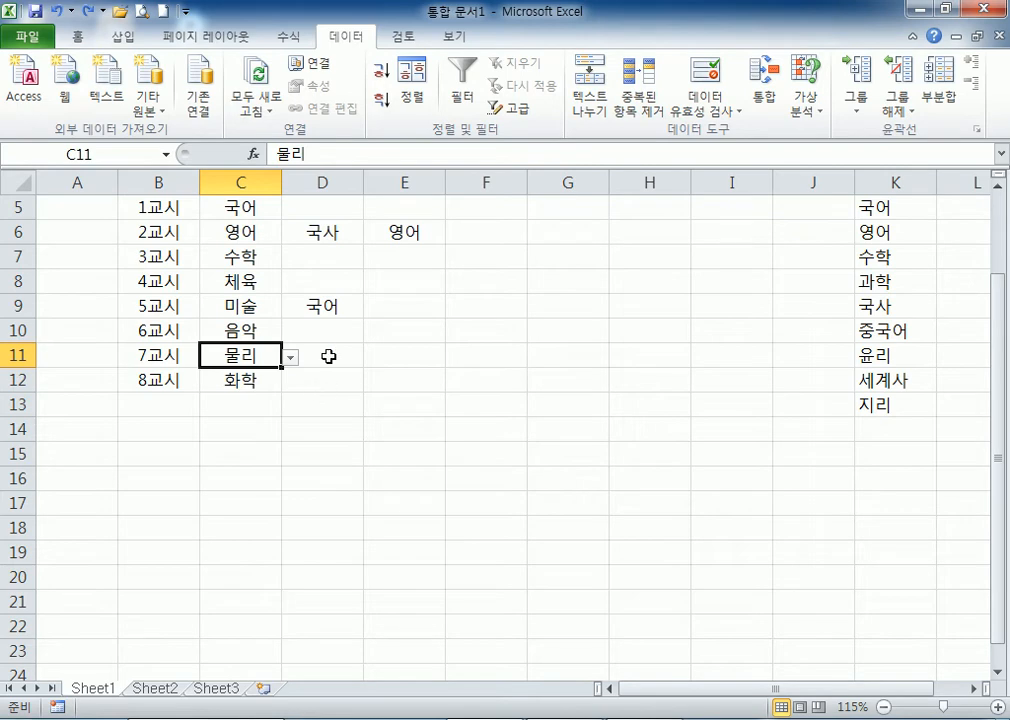
Choose 영어 from the dropdown list for Thursday's first period in F5.
{"action": "left_click", "coordinate": [404, 230]}
{"action": "scroll", "coordinate": [460, 298], "scroll_direction": "up", "scroll_amount": 1}
{"action": "left_click", "coordinate": [506, 306]}
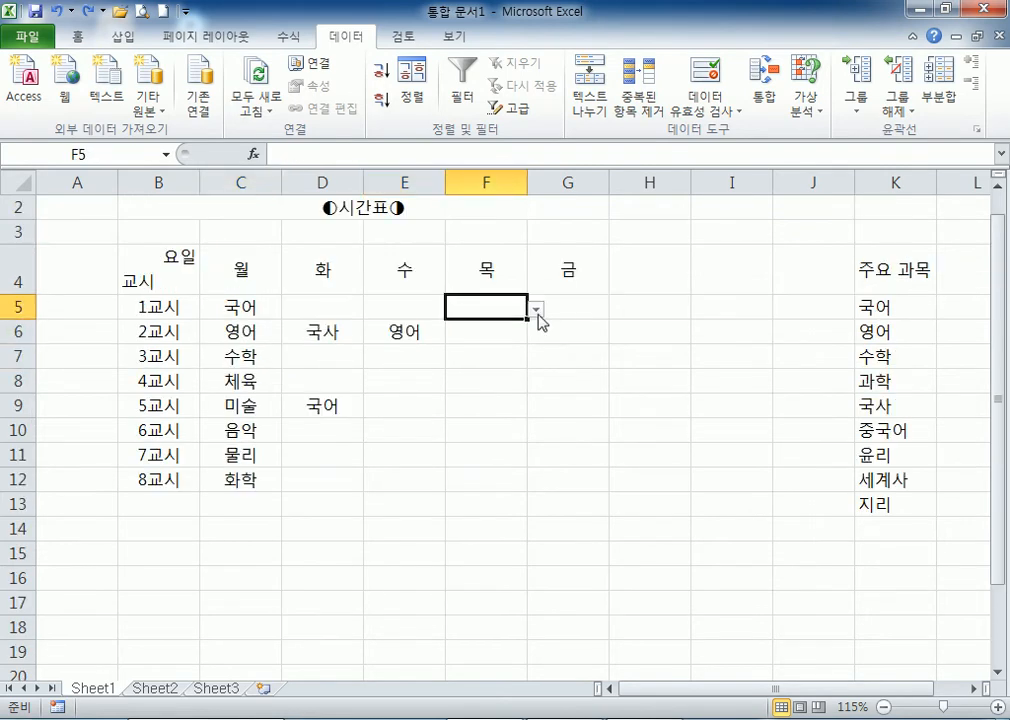
{"action": "left_click", "coordinate": [535, 310]}
{"action": "left_click", "coordinate": [477, 345]}
{"action": "left_click", "coordinate": [495, 334]}
{"action": "left_click", "coordinate": [545, 336]}
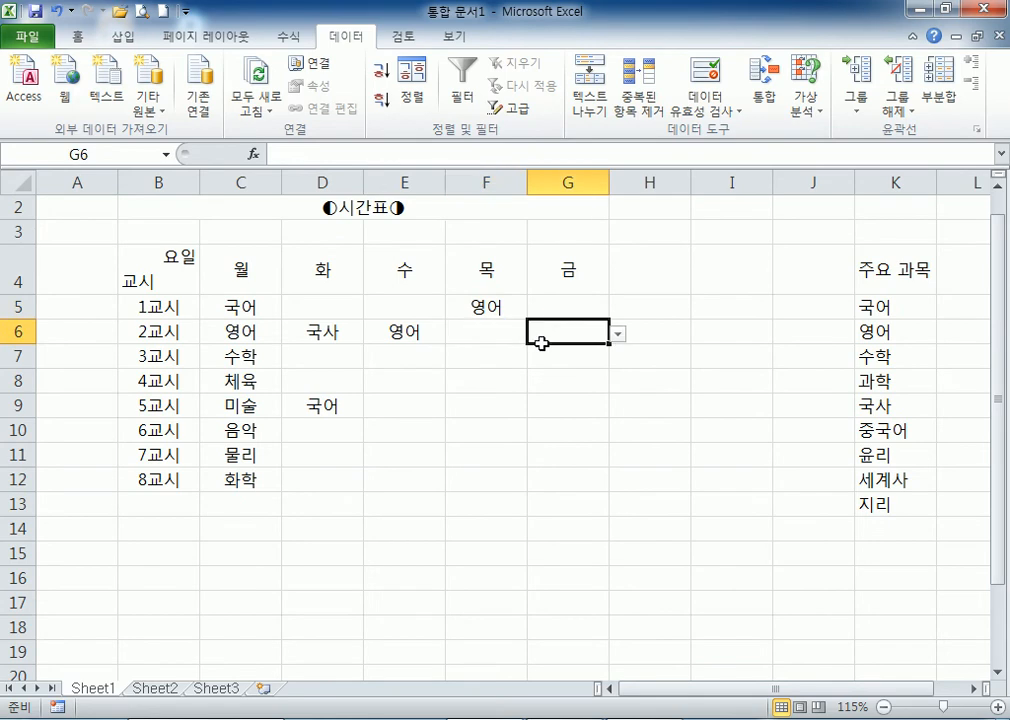
Fill Thursday's next periods from the dropdown lists: 수학 in F6, 국사 in F7 and 윤리 in F8.
{"action": "left_click", "coordinate": [485, 330]}
{"action": "left_click", "coordinate": [537, 334]}
{"action": "left_click", "coordinate": [480, 379]}
{"action": "key", "text": "Return"}
{"action": "left_click", "coordinate": [537, 358]}
{"action": "left_click", "coordinate": [457, 431]}
{"action": "key", "text": "Return"}
{"action": "left_click", "coordinate": [537, 383]}
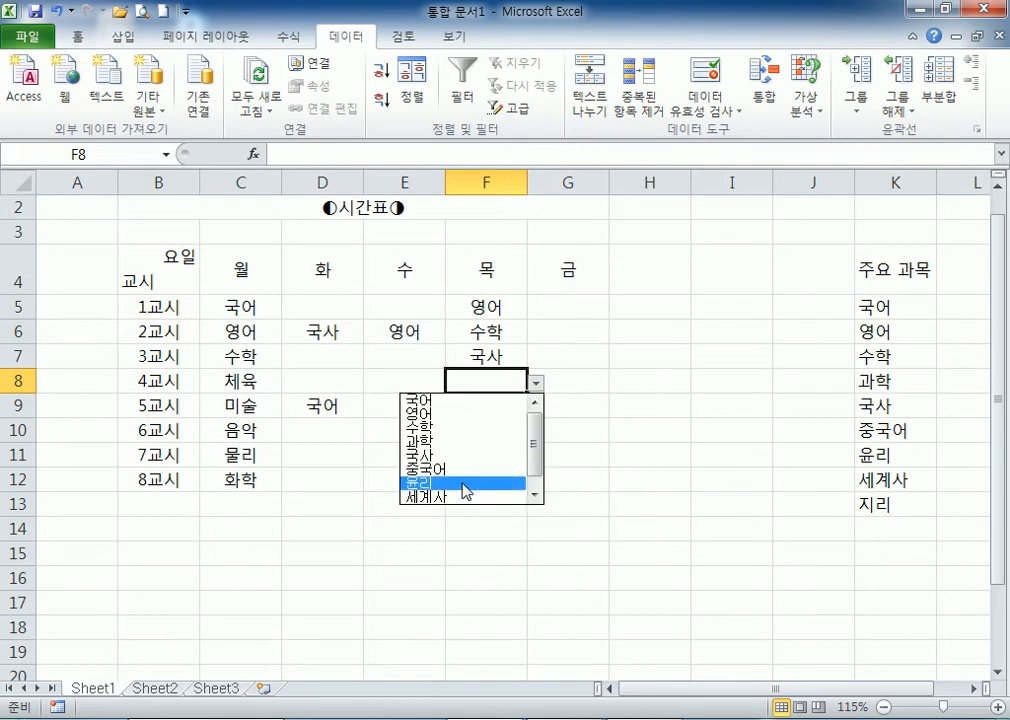
{"action": "left_click", "coordinate": [462, 484]}
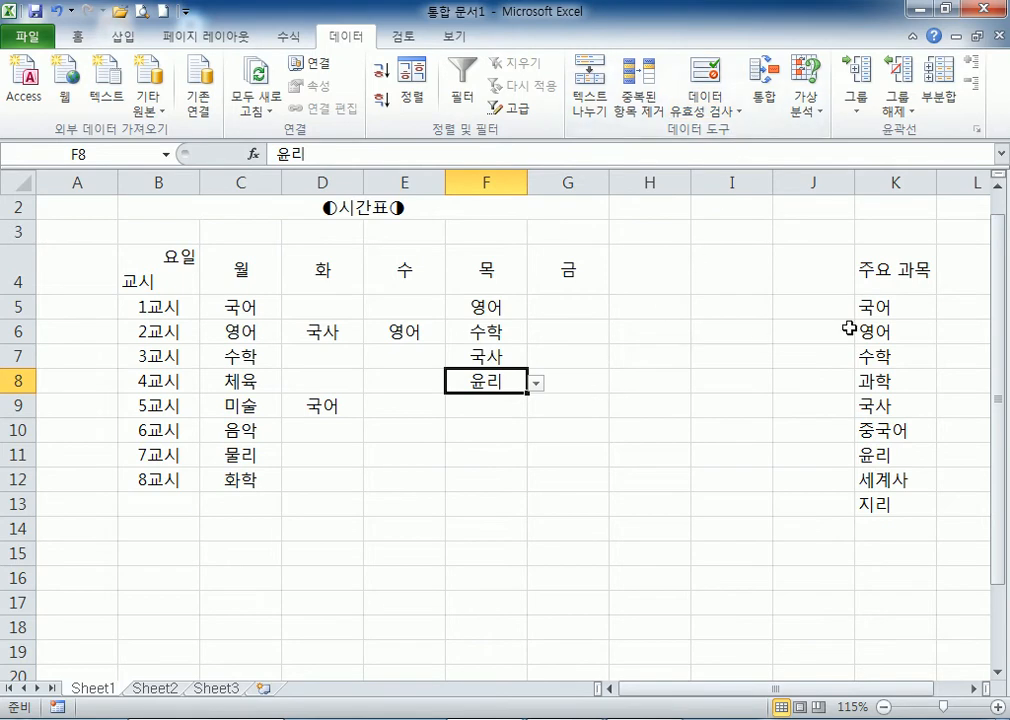
Highlight the 주요 과목 list in K4:K13, and select Friday's first period cell G5.
{"action": "left_click_drag", "start_coordinate": [872, 268], "coordinate": [884, 504]}
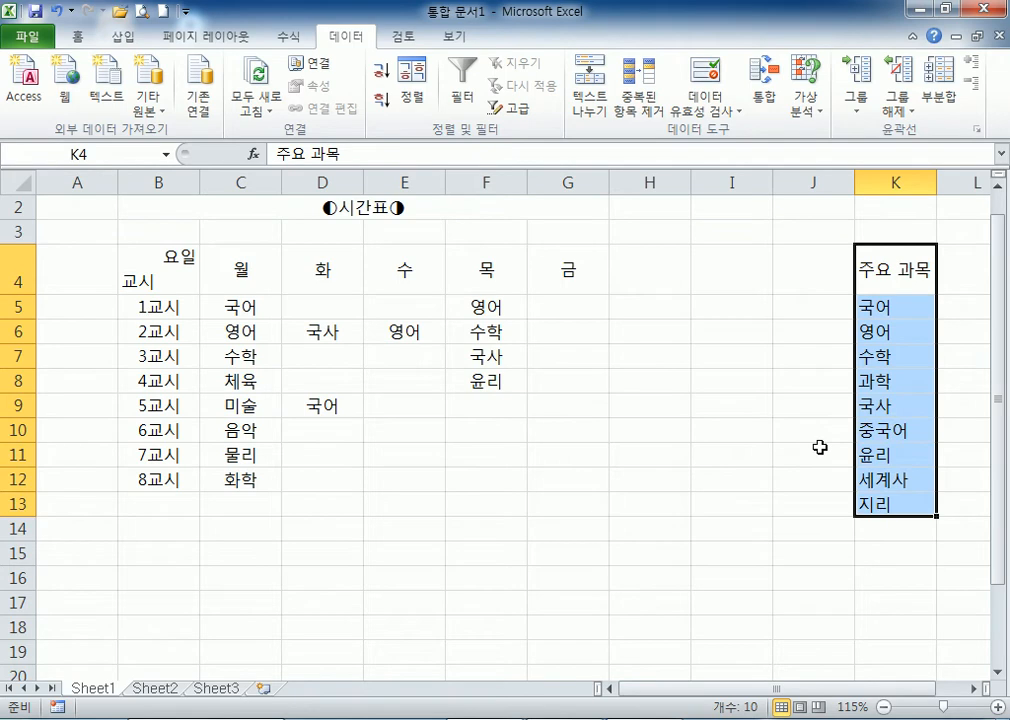
{"action": "left_click", "coordinate": [710, 273]}
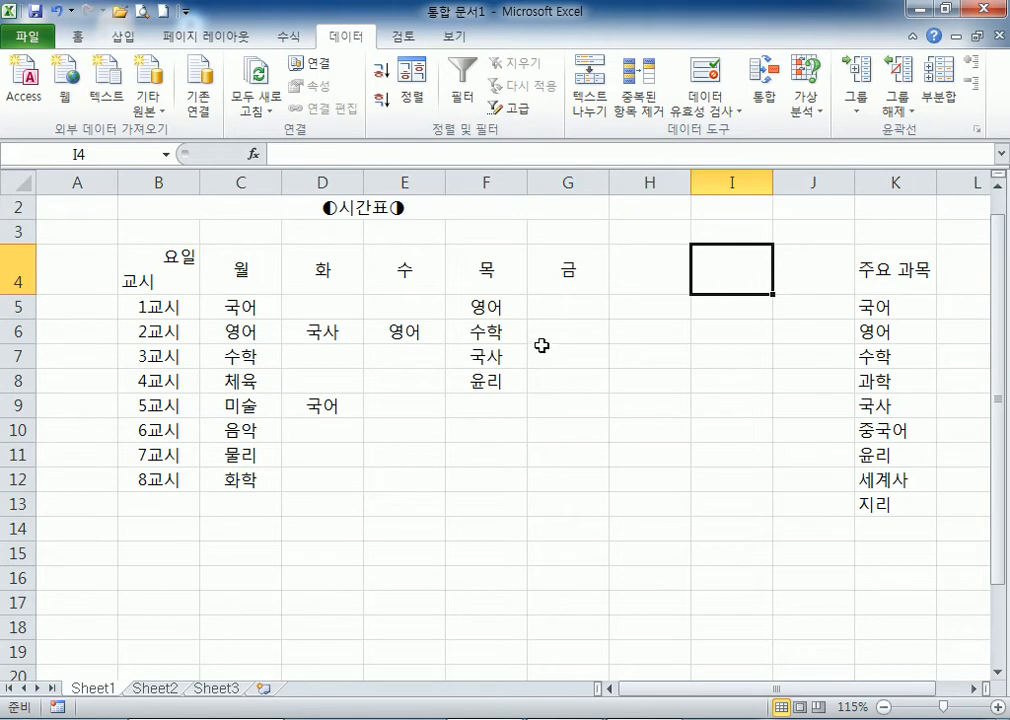
{"action": "left_click", "coordinate": [551, 314]}
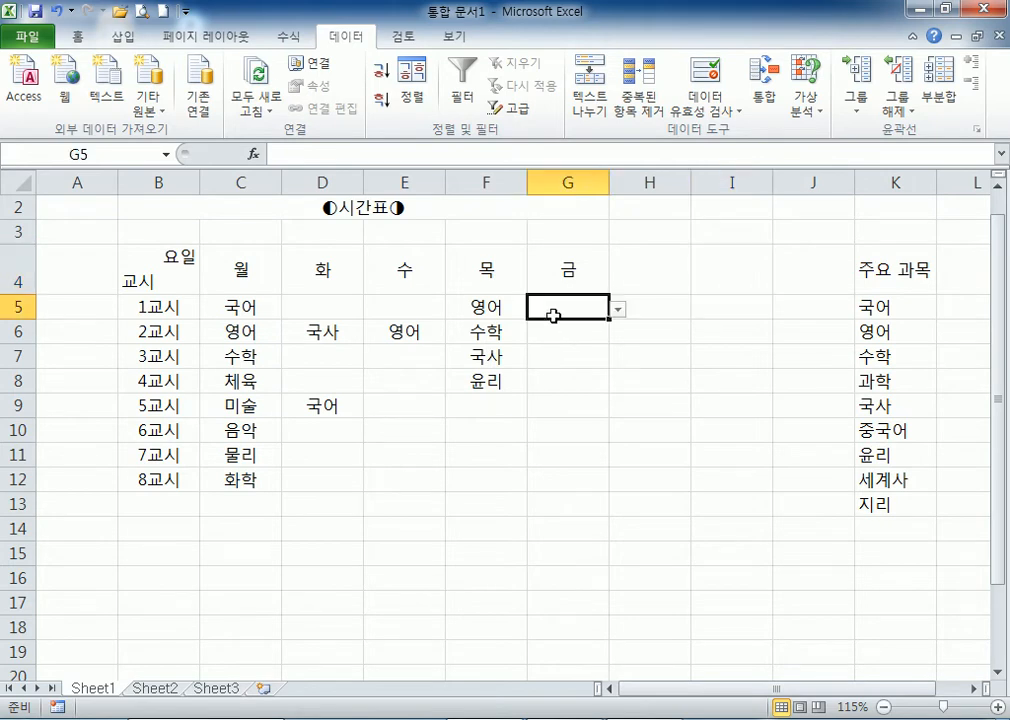
Change Thursday's first period in F5 to 중국어 using the dropdown list.
{"action": "left_click", "coordinate": [490, 305]}
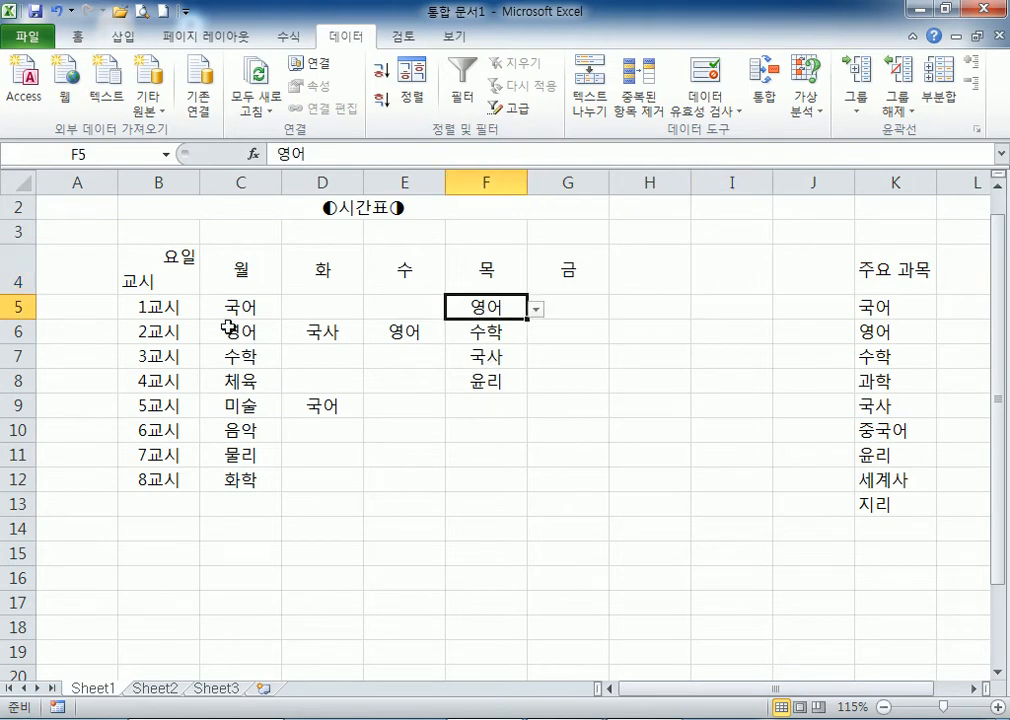
{"action": "left_click", "coordinate": [535, 312]}
{"action": "left_click", "coordinate": [473, 385]}
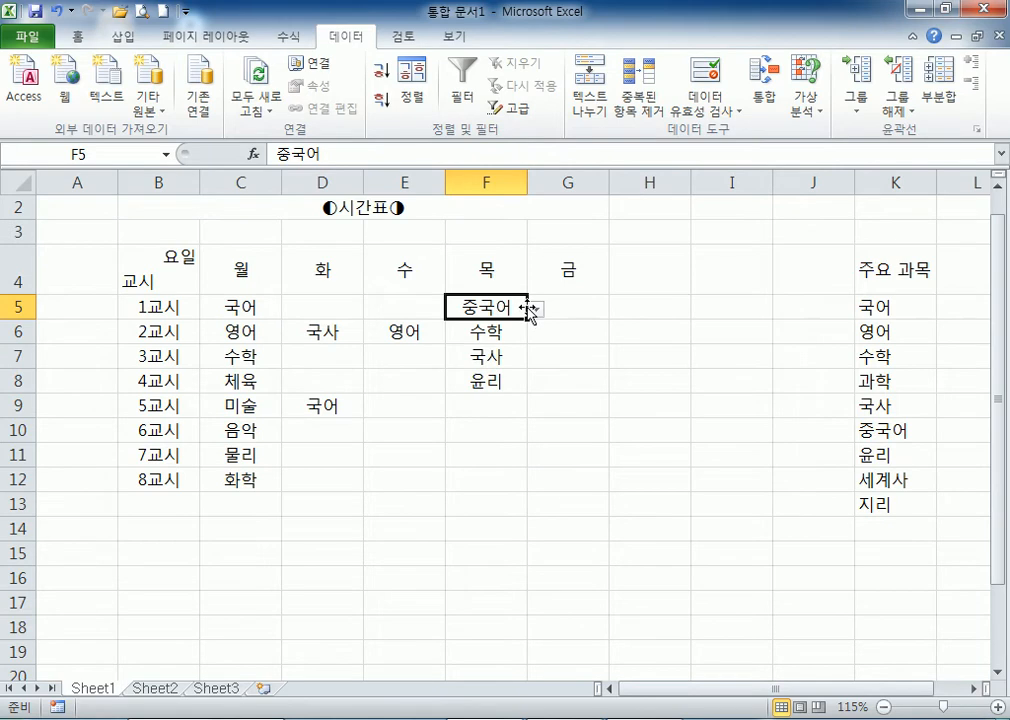
{"action": "left_click", "coordinate": [535, 311]}
{"action": "left_click", "coordinate": [467, 327]}
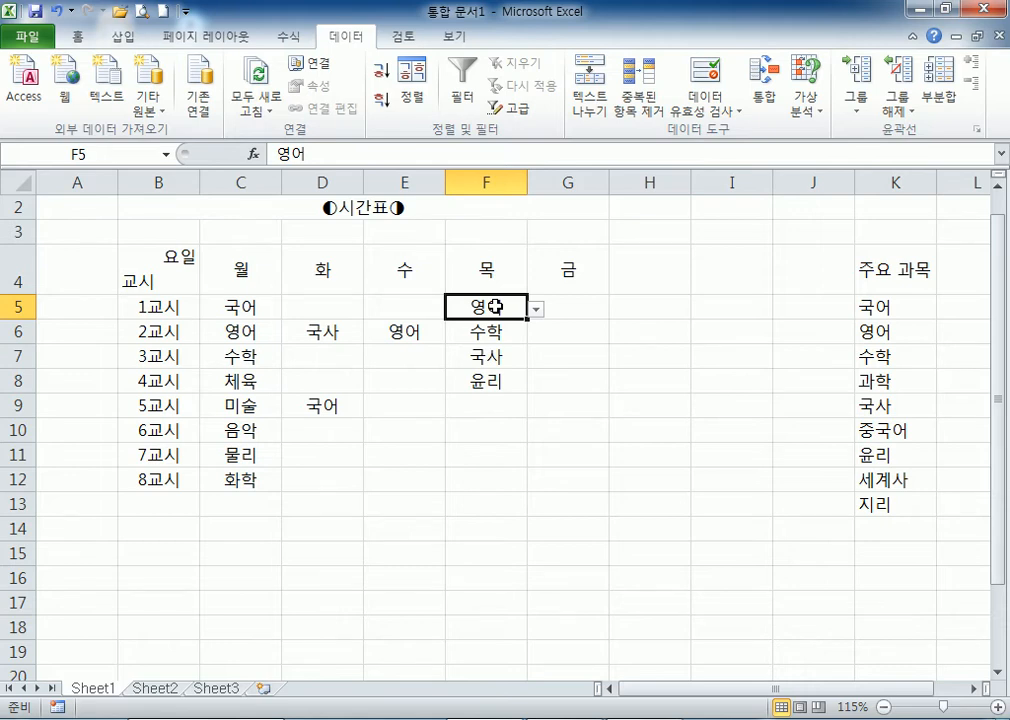
{"action": "left_click", "coordinate": [535, 311]}
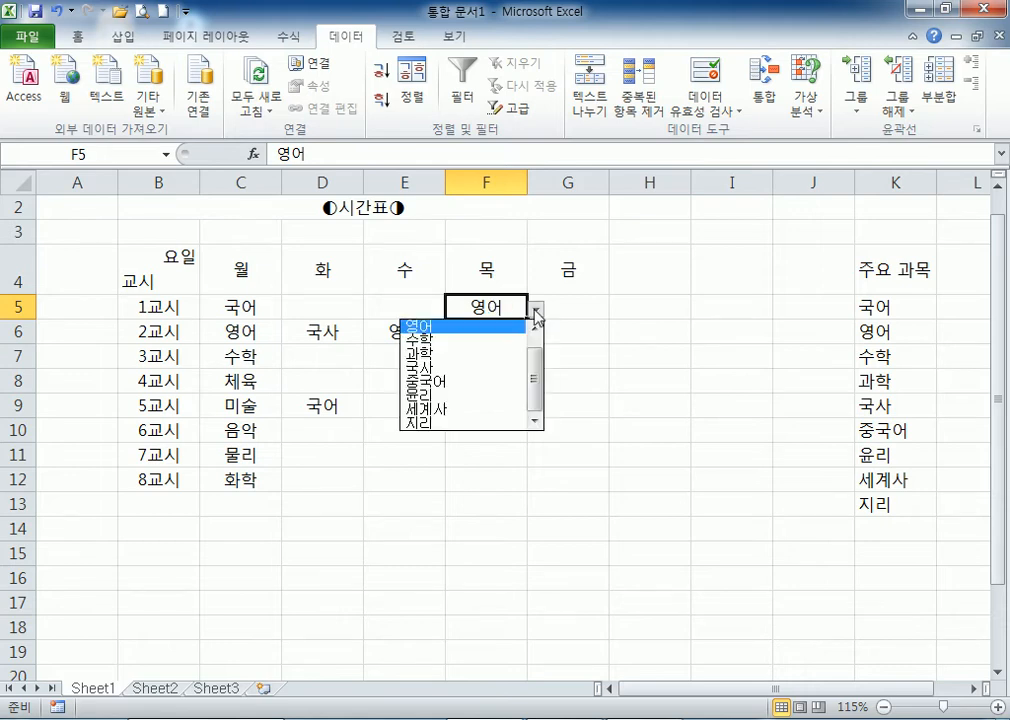
{"action": "left_click", "coordinate": [446, 380]}
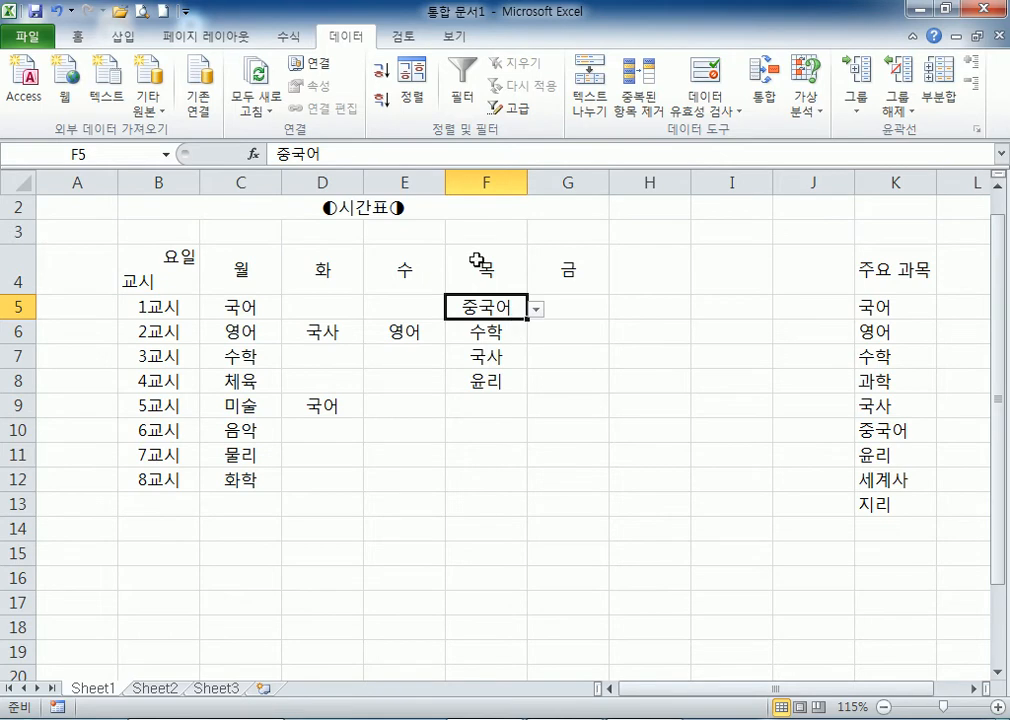
Enter the note 중국어 현지인과 대화 in empty cell E14 below the timetable and clear it again.
{"action": "left_click", "coordinate": [394, 528]}
{"action": "scroll", "coordinate": [510, 470], "scroll_direction": "down", "scroll_amount": 2}
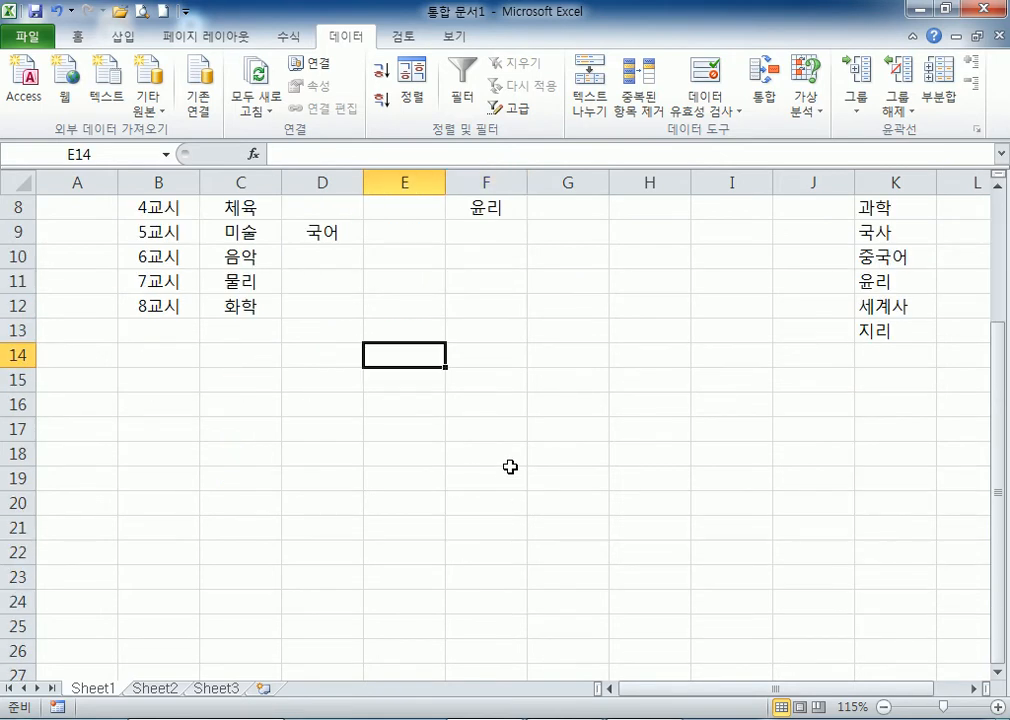
{"action": "type", "text": "중구"}
{"action": "type", "text": "국어 "}
{"action": "type", "text": "gusw"}
{"action": "key", "text": "BackSpace"}
{"action": "key", "text": "BackSpace"}
{"action": "key", "text": "BackSpace"}
{"action": "key", "text": "BackSpace"}
{"action": "type", "text": "현지인과 대화"}
{"action": "key", "text": "Return"}
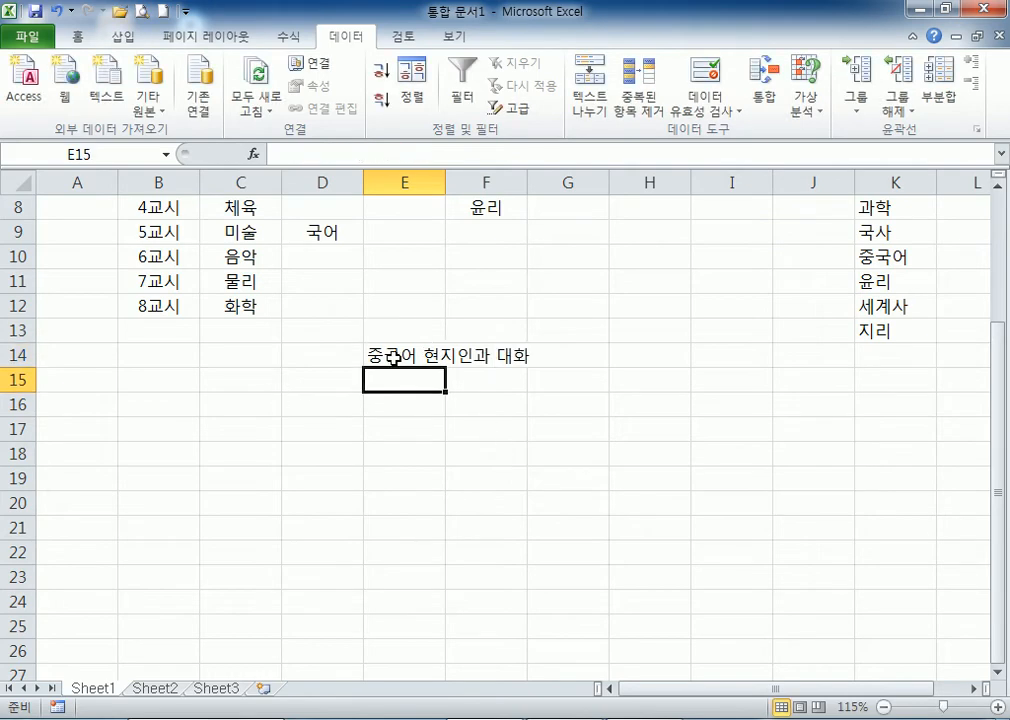
{"action": "left_click", "coordinate": [386, 361]}
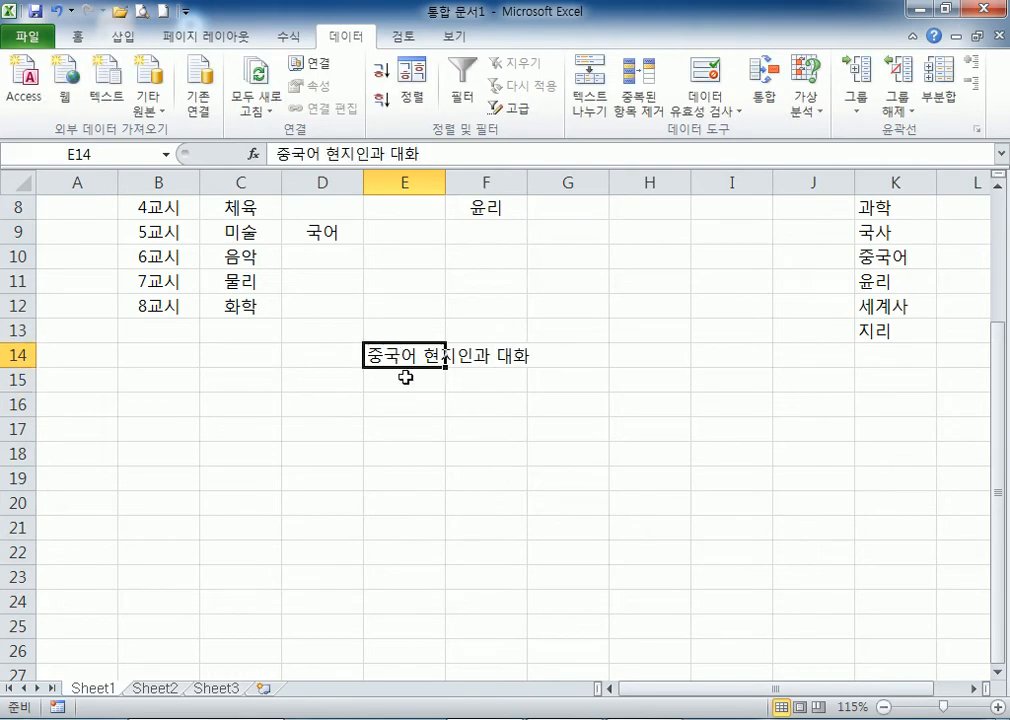
{"action": "key", "text": "Delete"}
Insert a new comment on Thursday's first period cell F5.
{"action": "scroll", "coordinate": [430, 355], "scroll_direction": "up", "scroll_amount": 3}
{"action": "left_click", "coordinate": [477, 335]}
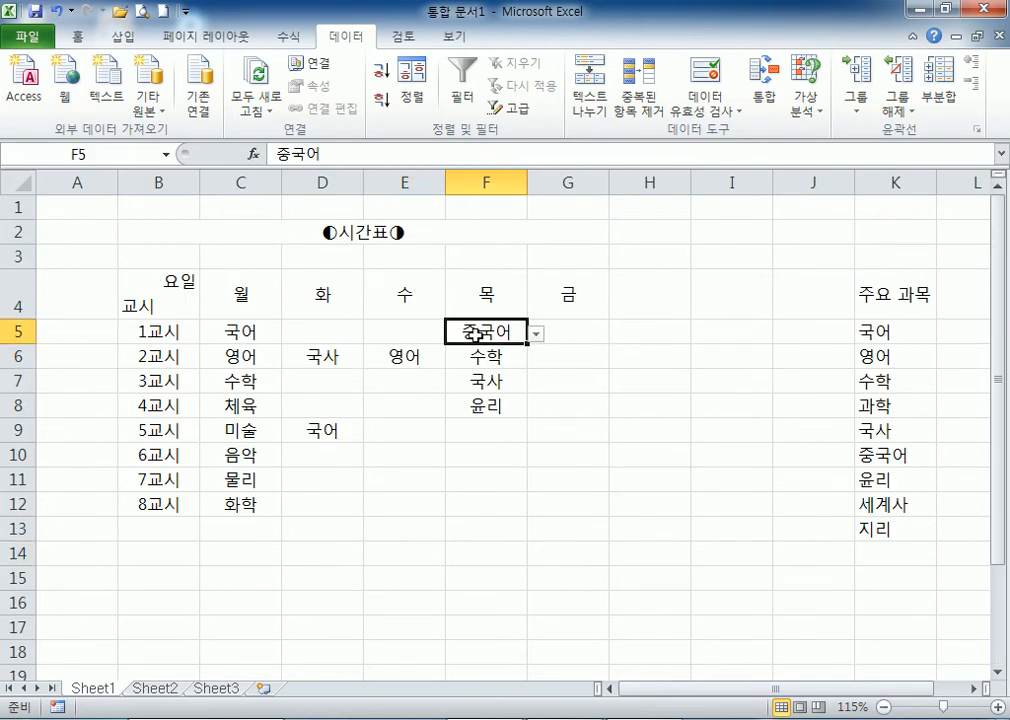
{"action": "left_click", "coordinate": [458, 36]}
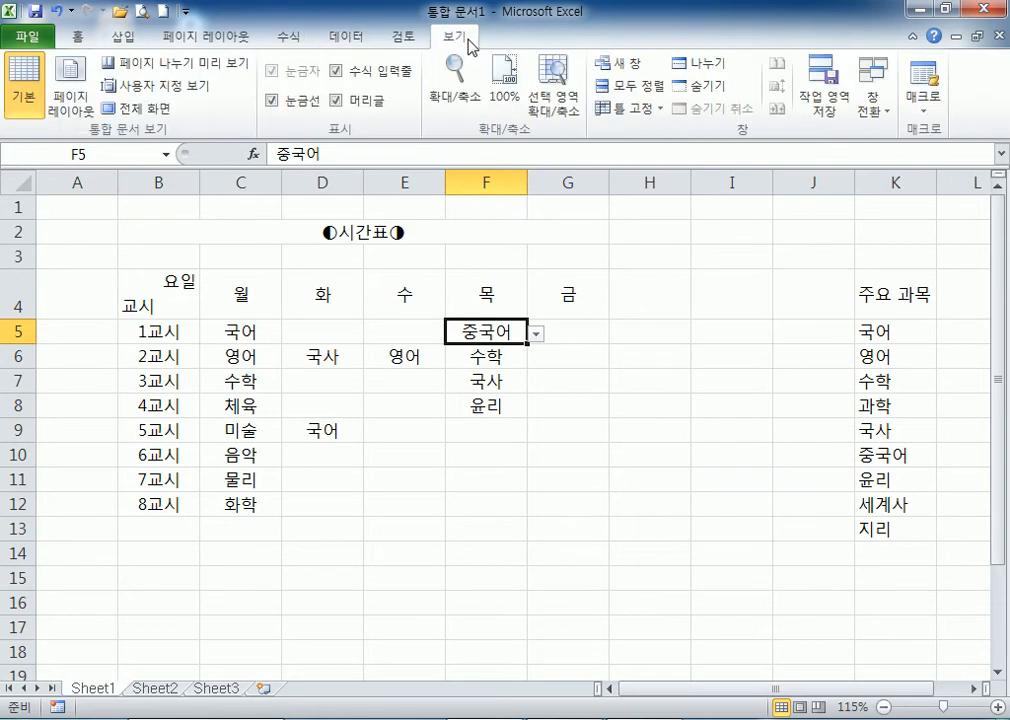
{"action": "left_click", "coordinate": [403, 38]}
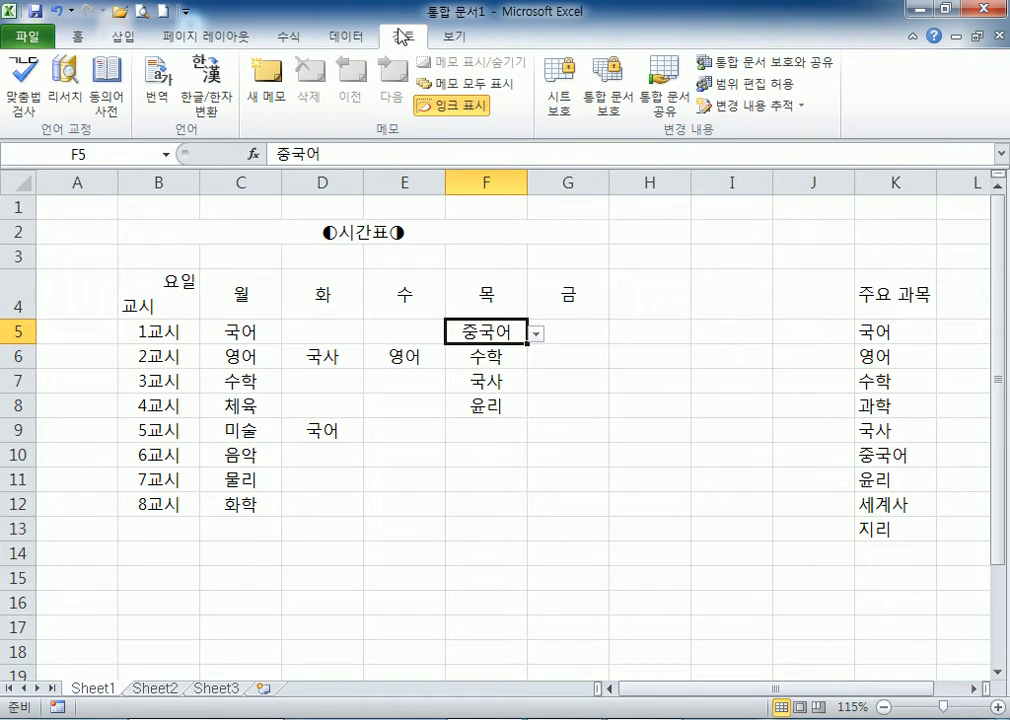
{"action": "right_click", "coordinate": [507, 331]}
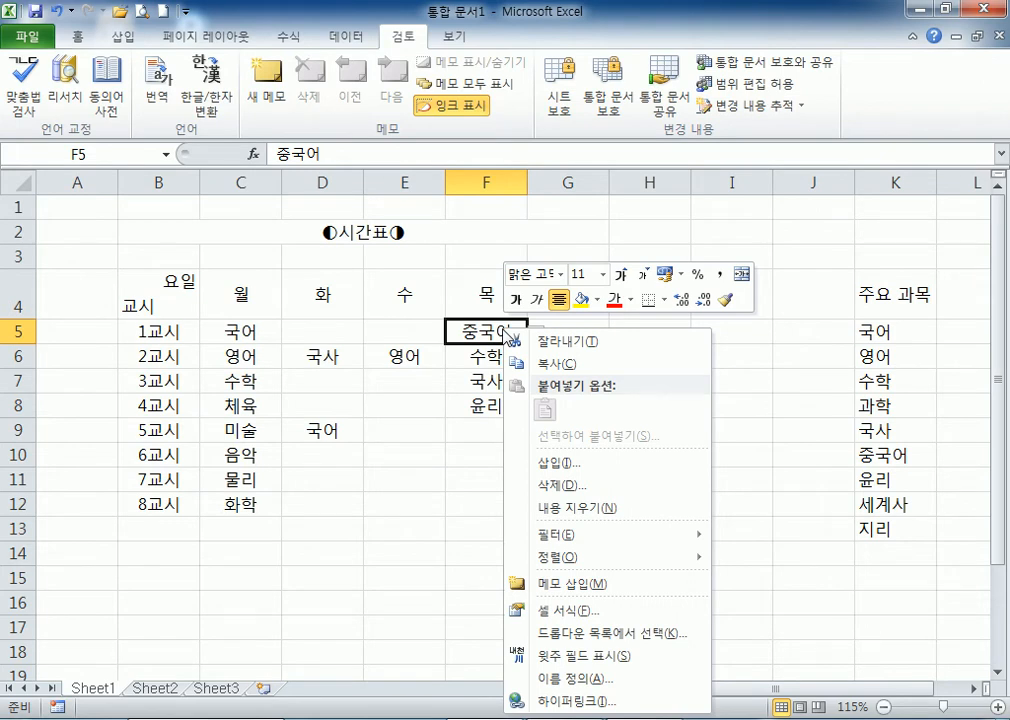
{"action": "right_click", "coordinate": [476, 331]}
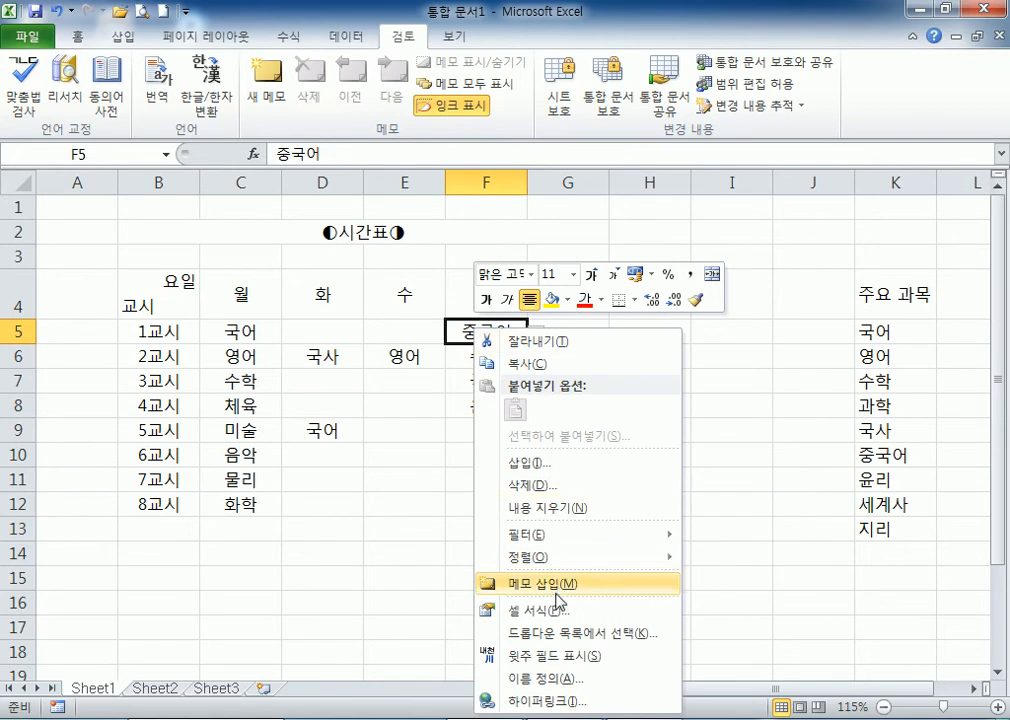
{"action": "left_click", "coordinate": [462, 333]}
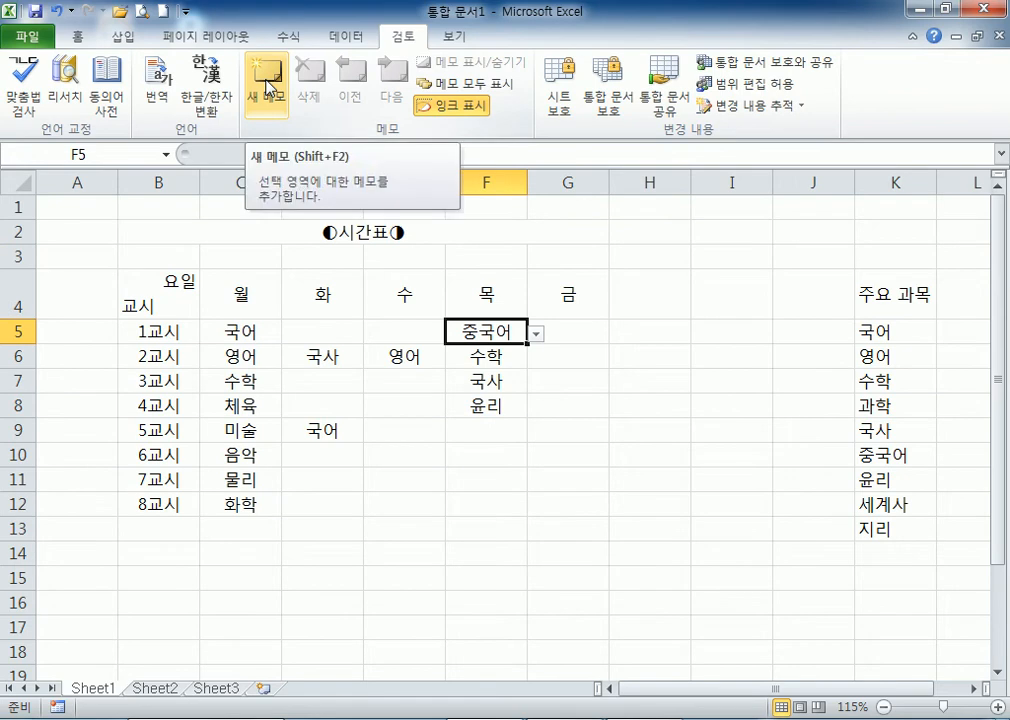
{"action": "left_click", "coordinate": [268, 88]}
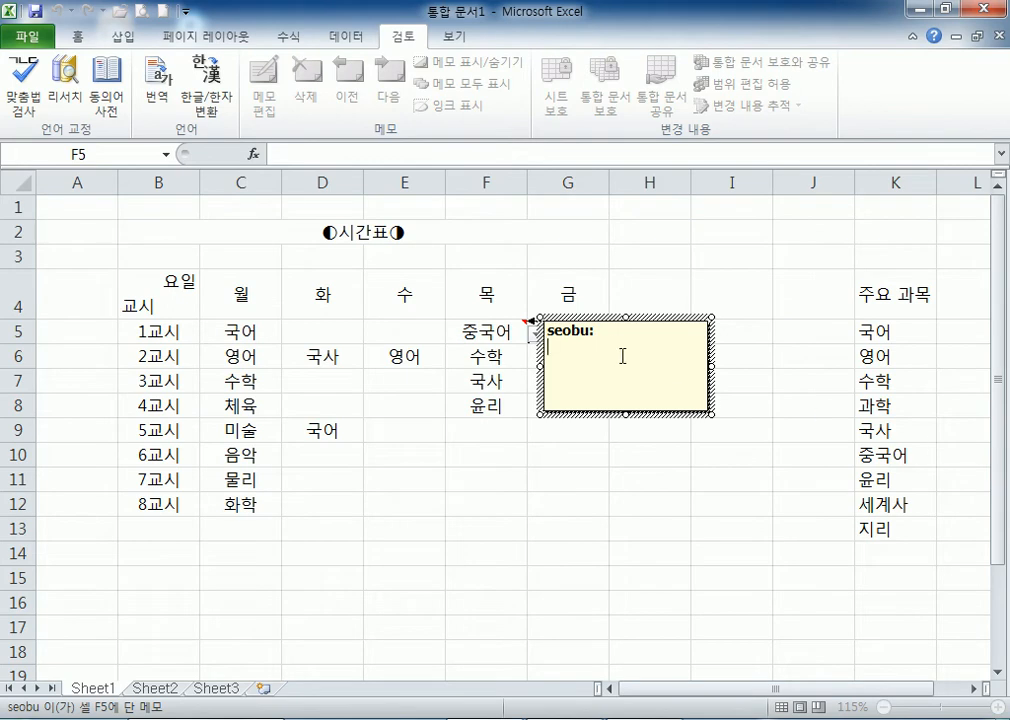
Replace the default author name in F5's comment with the text 현지인과의 대화수업.
{"action": "key", "text": "BackSpace"}
{"action": "key", "text": "BackSpace"}
{"action": "key", "text": "BackSpace"}
{"action": "key", "text": "BackSpace"}
{"action": "key", "text": "BackSpace"}
{"action": "key", "text": "BackSpace"}
{"action": "type", "text": "ㅈ"}
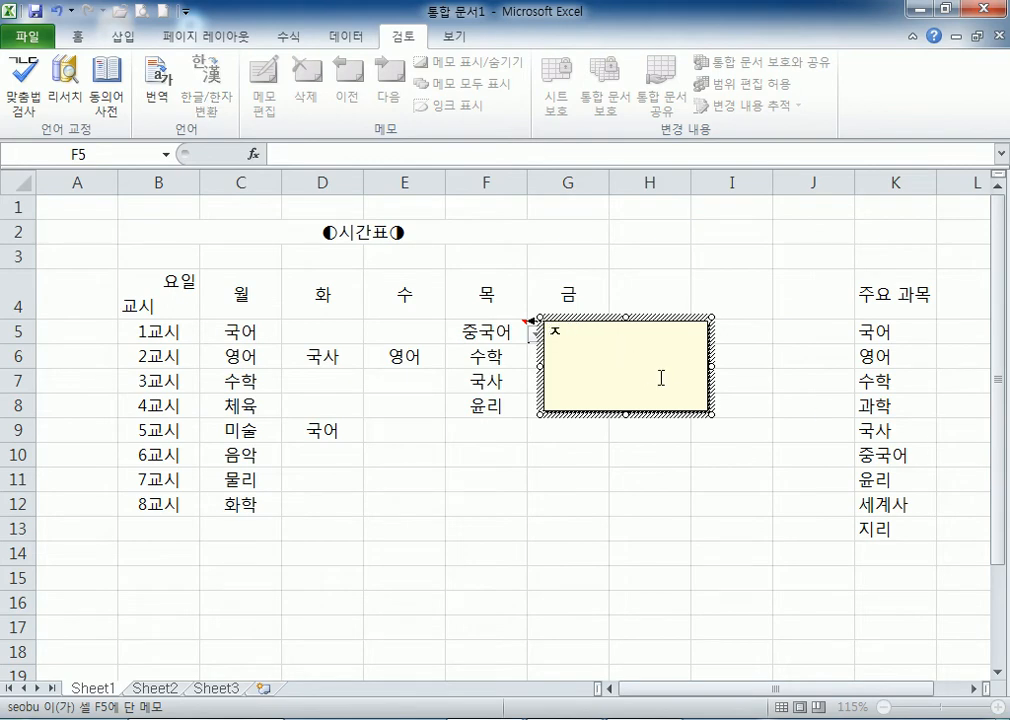
{"action": "key", "text": "BackSpace"}
{"action": "type", "text": "현"}
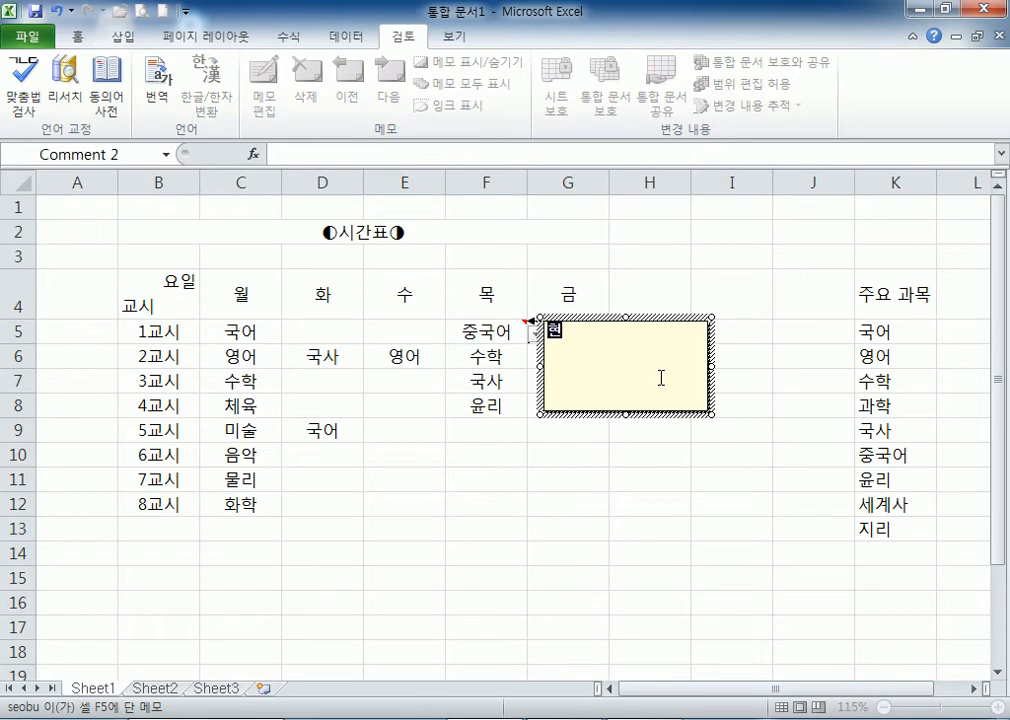
{"action": "type", "text": "지인과의"}
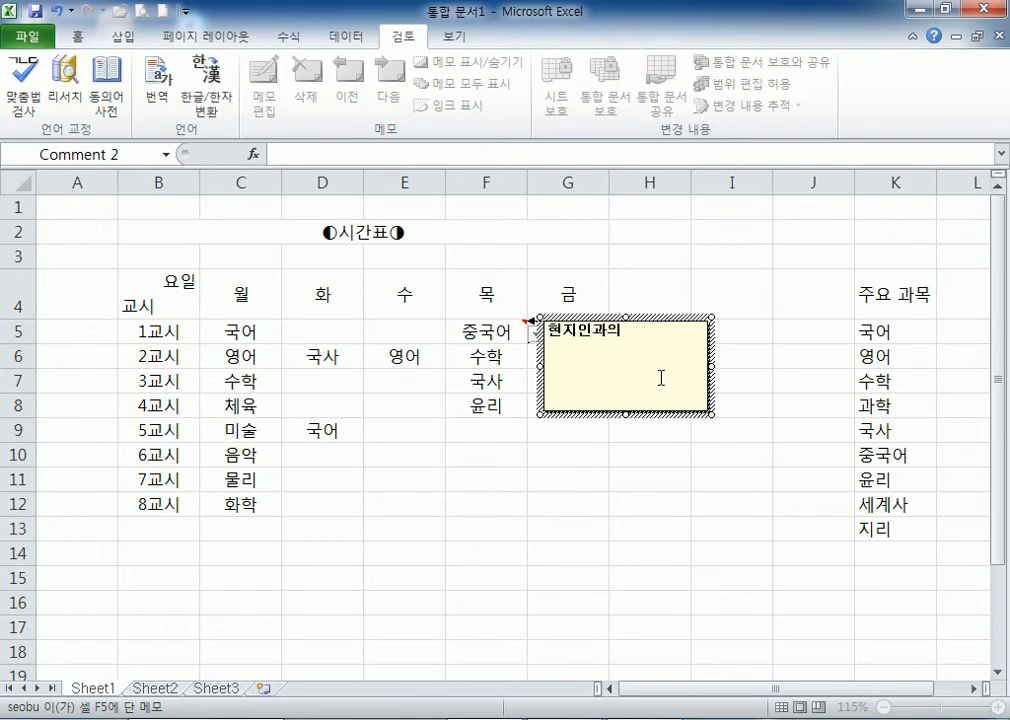
{"action": "type", "text": " 대화수업"}
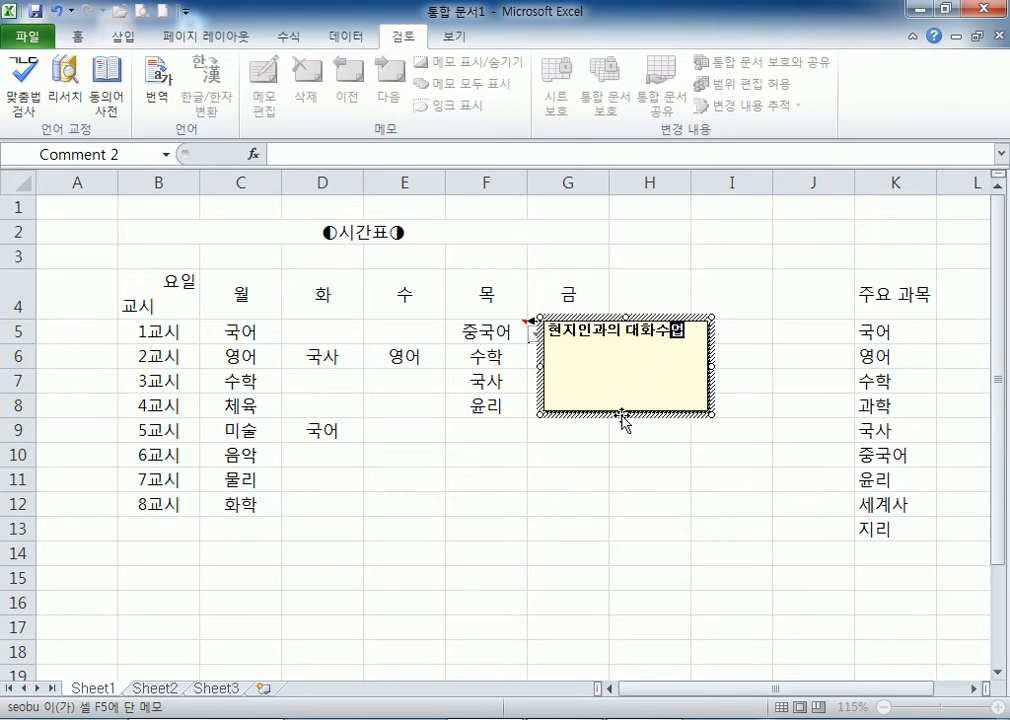
Shrink F5's comment box in height and width to fit its one line of text, and leave comment editing.
{"action": "left_click_drag", "start_coordinate": [625, 414], "coordinate": [634, 356]}
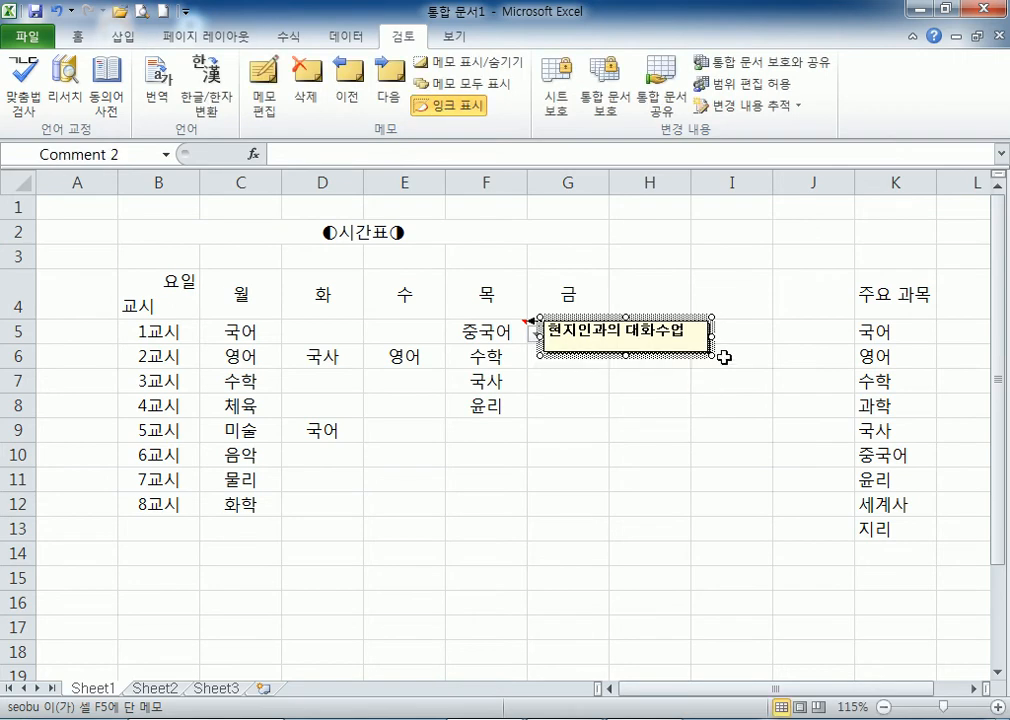
{"action": "left_click_drag", "start_coordinate": [711, 337], "coordinate": [702, 338]}
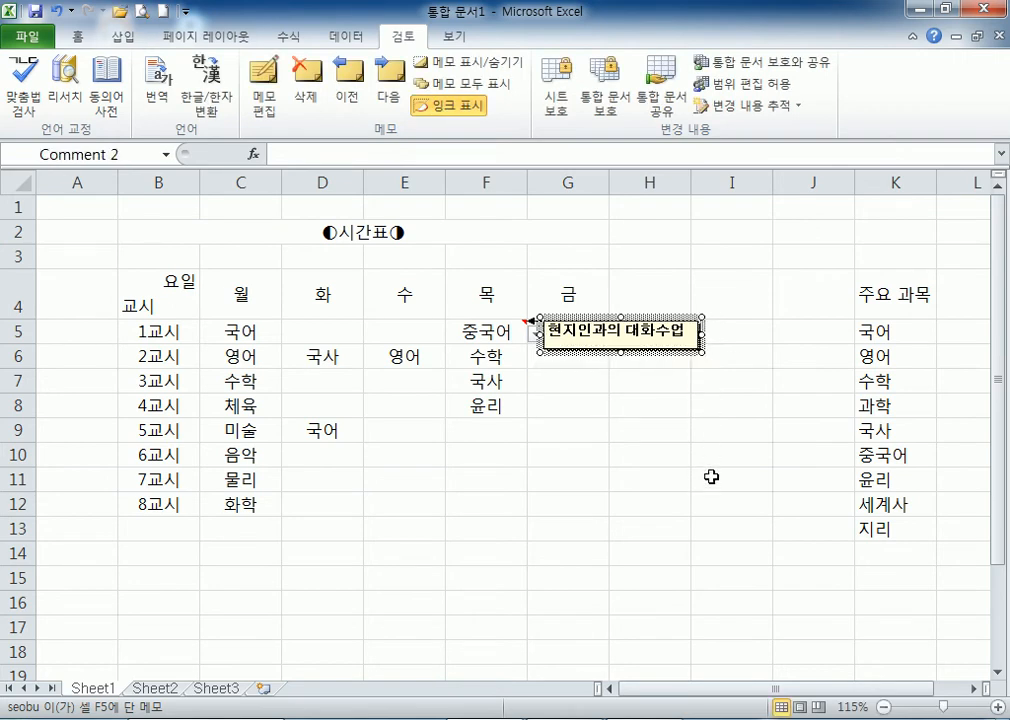
{"action": "left_click", "coordinate": [637, 336]}
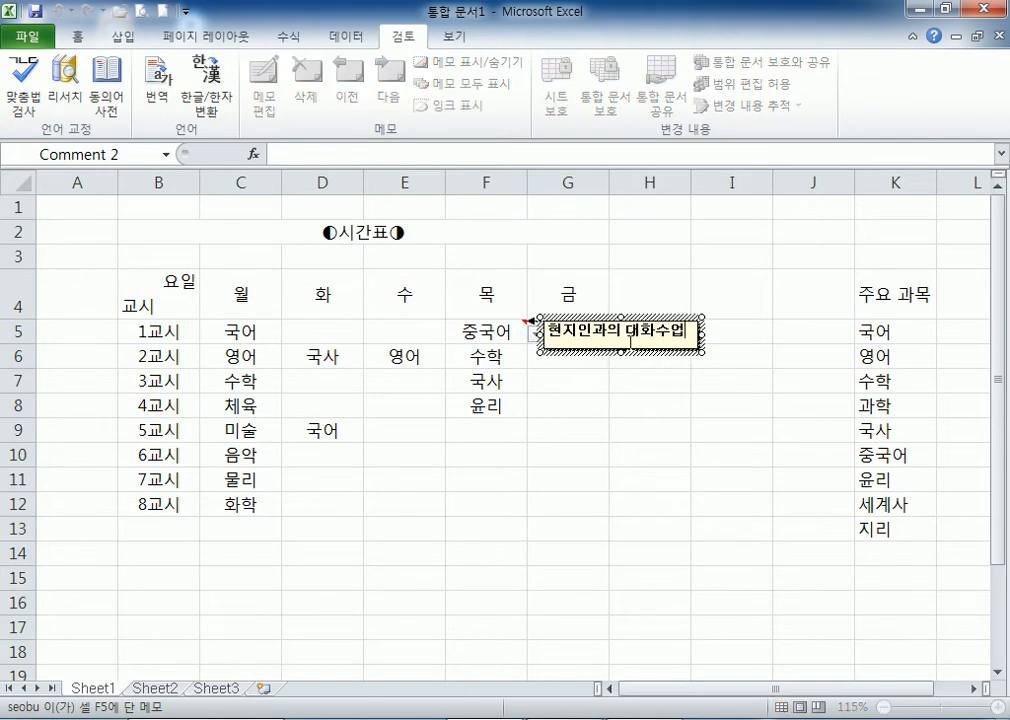
{"action": "mouse_move", "coordinate": [626, 354]}
{"action": "left_mouse_down"}
{"action": "mouse_move", "coordinate": [620, 460]}
{"action": "mouse_move", "coordinate": [632, 363]}
{"action": "mouse_move", "coordinate": [620, 353]}
{"action": "left_mouse_up"}
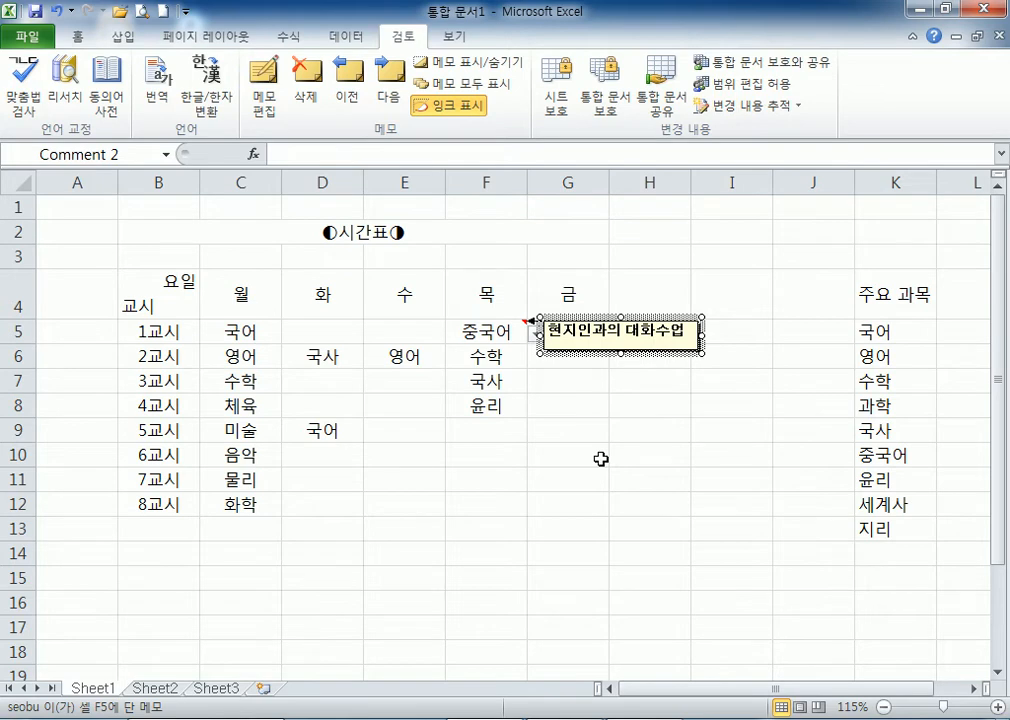
{"action": "left_click", "coordinate": [600, 459]}
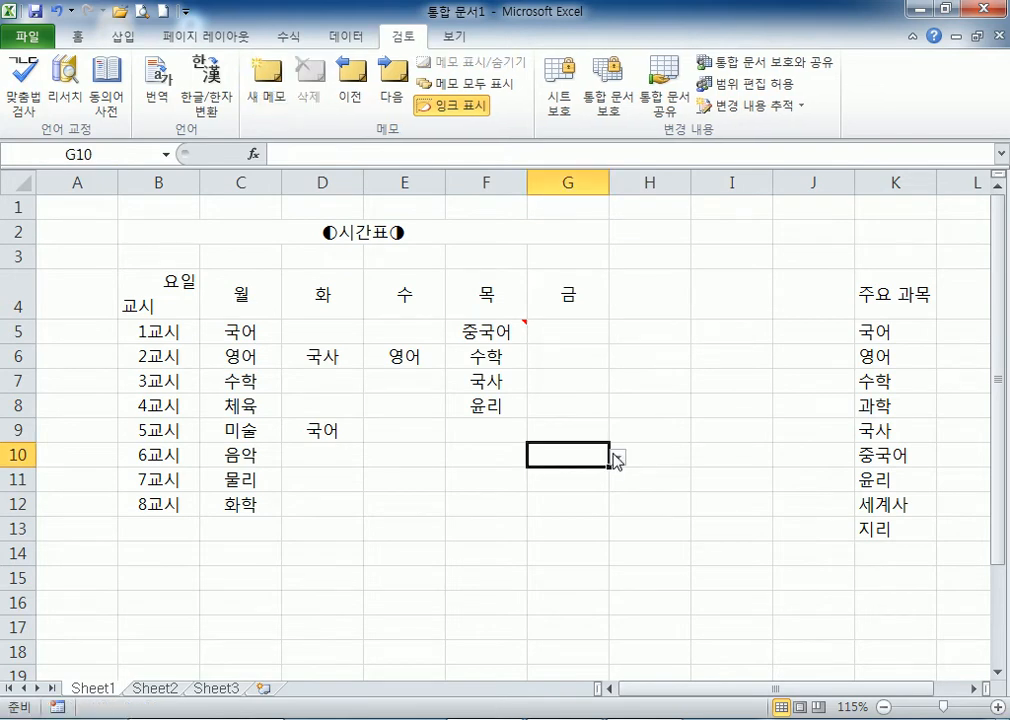
Check how F5's comment pops up by pointing at the cell and selecting it and other cells in turn.
{"action": "left_click", "coordinate": [469, 332]}
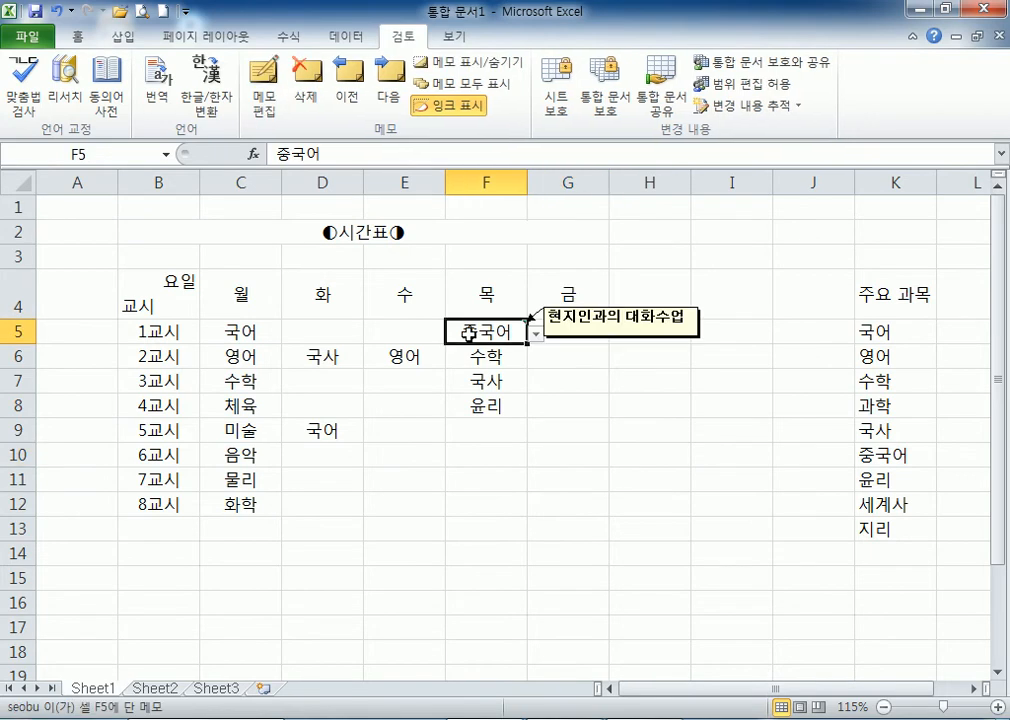
{"action": "left_click", "coordinate": [517, 484]}
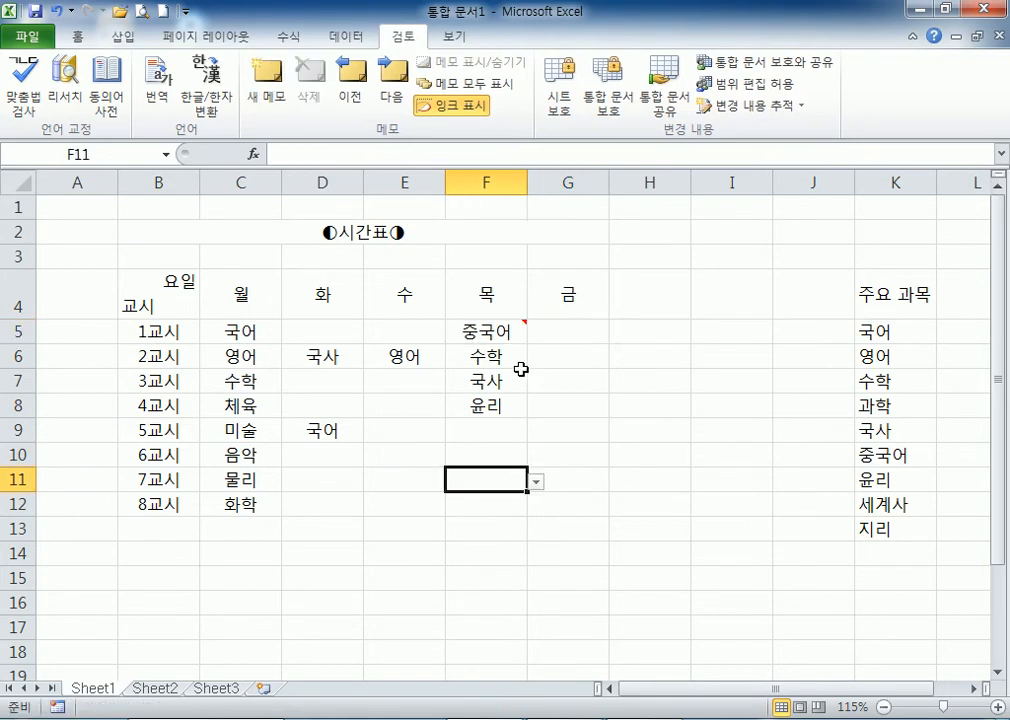
{"action": "mouse_move", "coordinate": [520, 334]}
{"action": "mouse_move", "coordinate": [494, 324]}
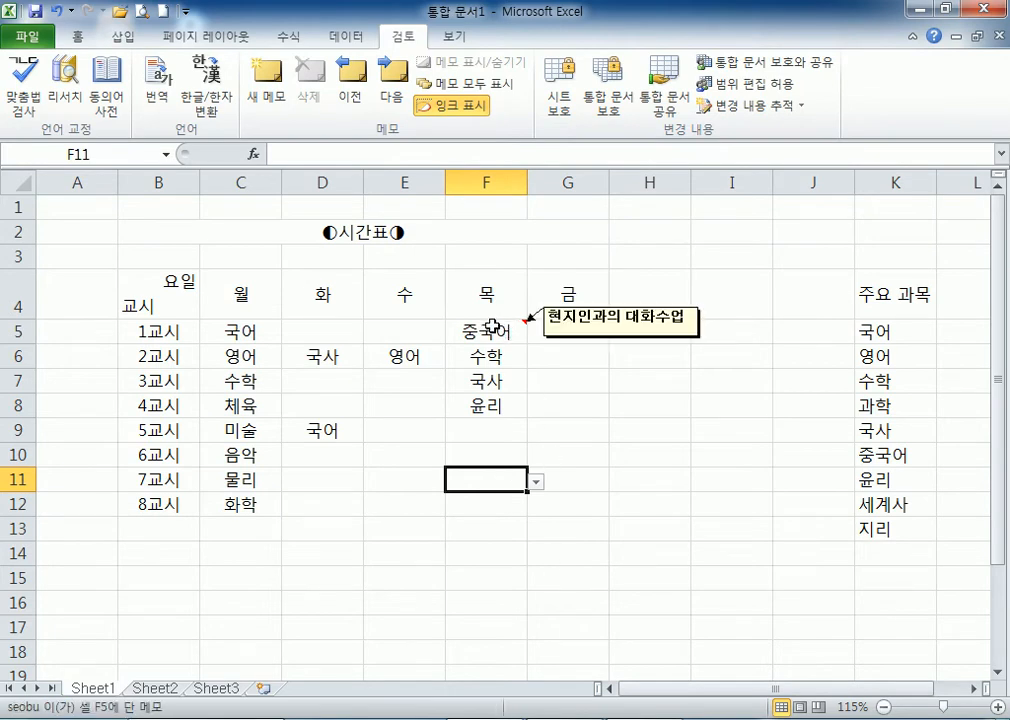
{"action": "left_click", "coordinate": [602, 478]}
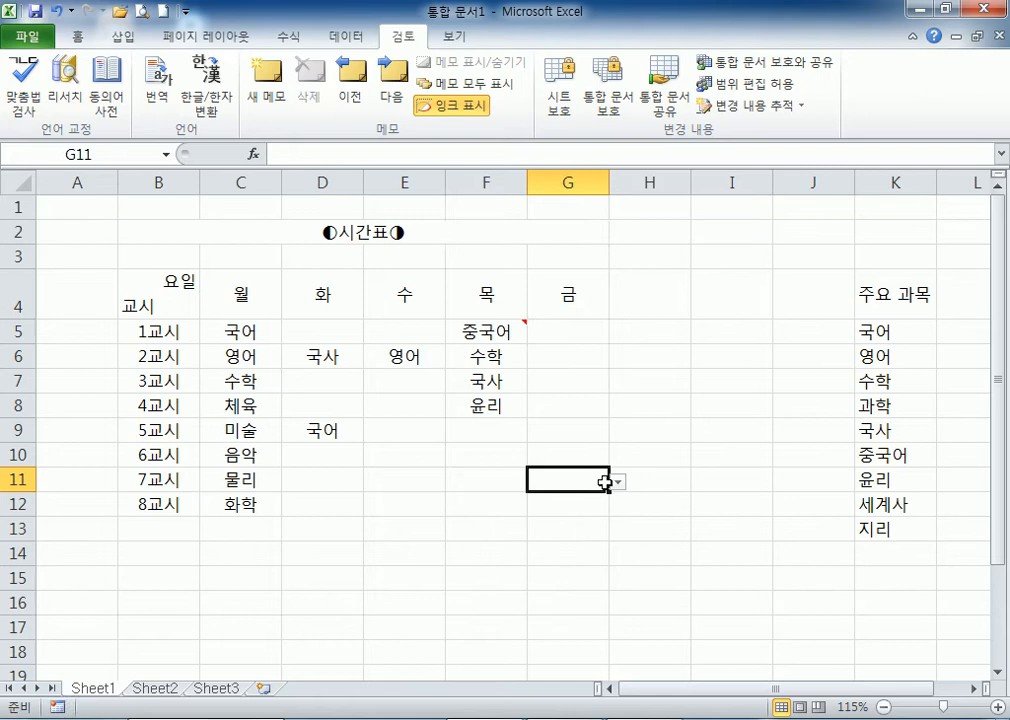
{"action": "left_click", "coordinate": [488, 330]}
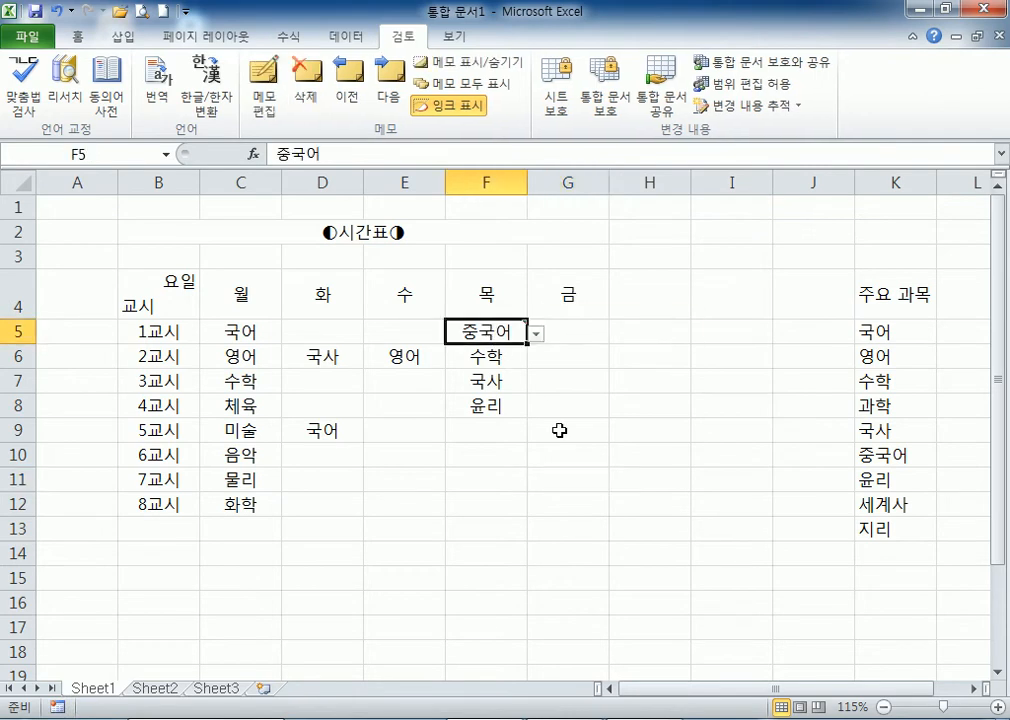
{"action": "left_click", "coordinate": [608, 551]}
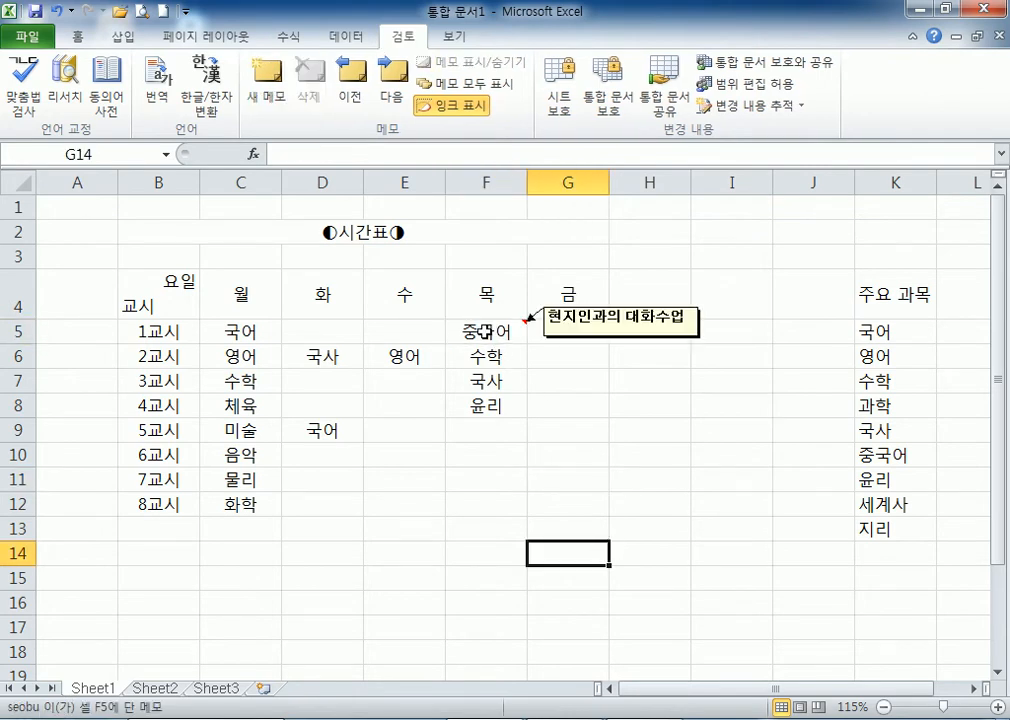
{"action": "left_click", "coordinate": [484, 333]}
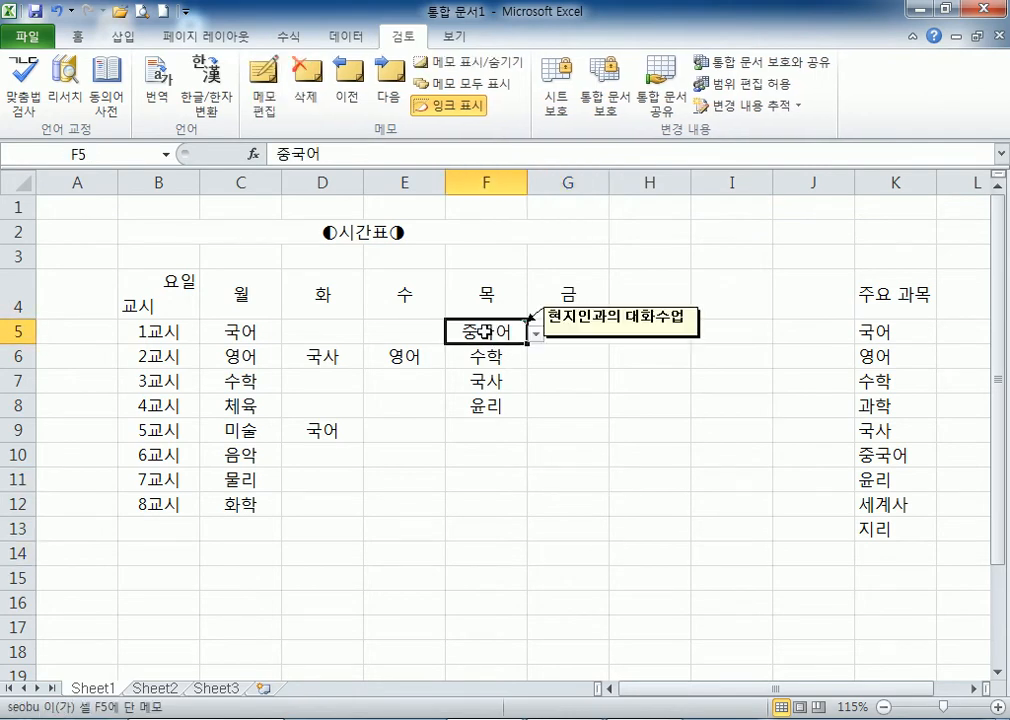
Try displaying and hiding F5's comment, first for all comments at once and then for that cell alone.
{"action": "left_click", "coordinate": [464, 87]}
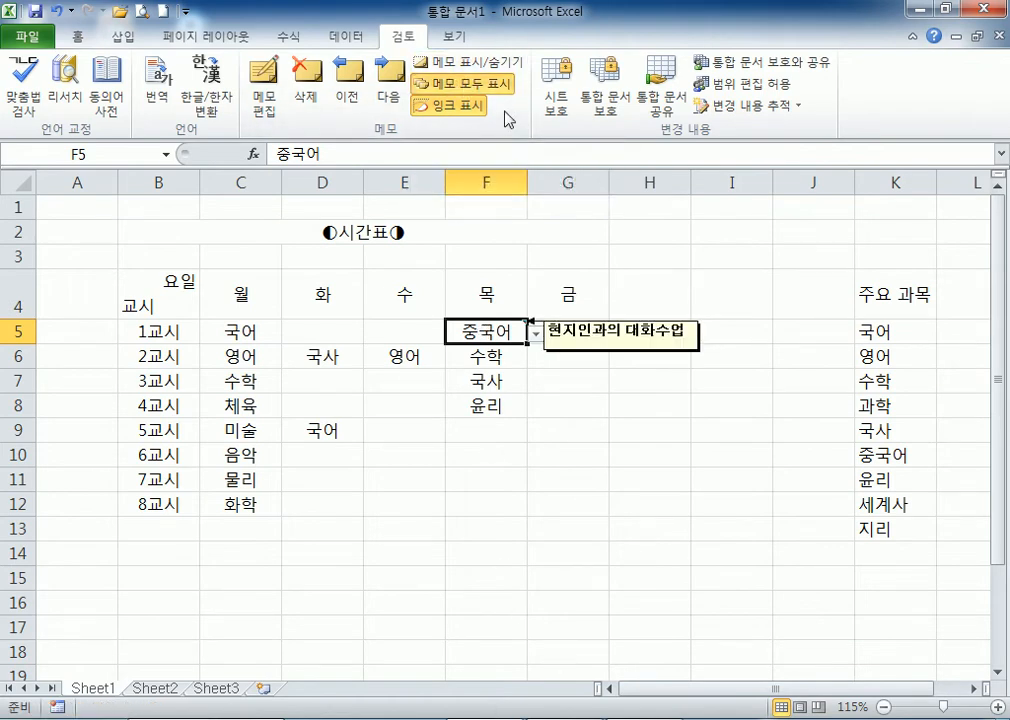
{"action": "left_click", "coordinate": [464, 84]}
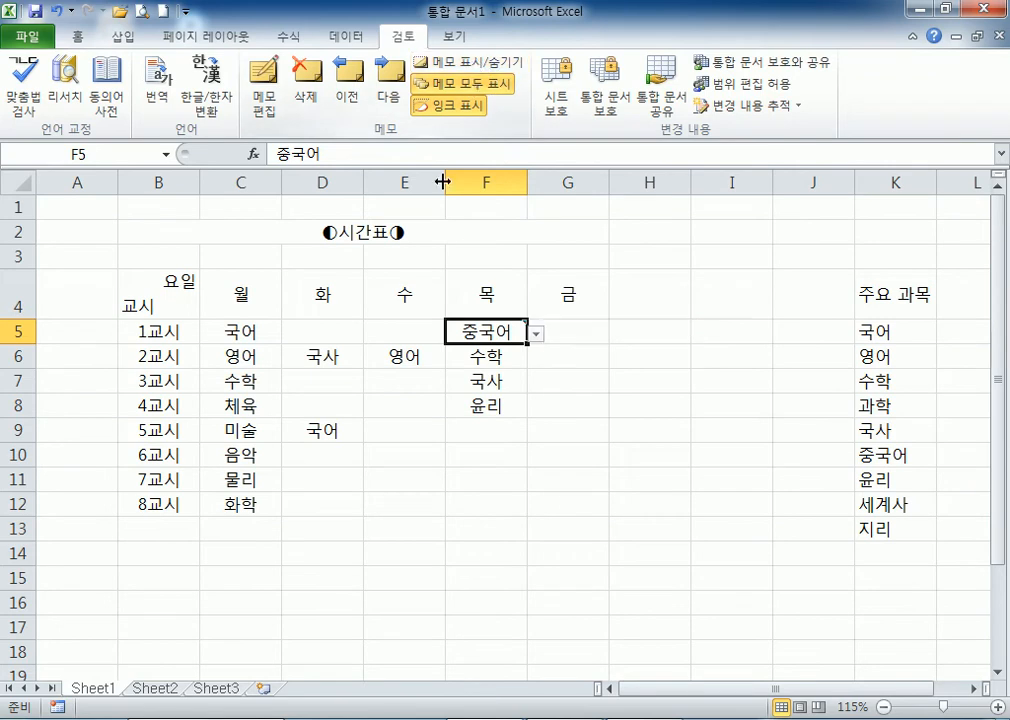
{"action": "right_click", "coordinate": [484, 332]}
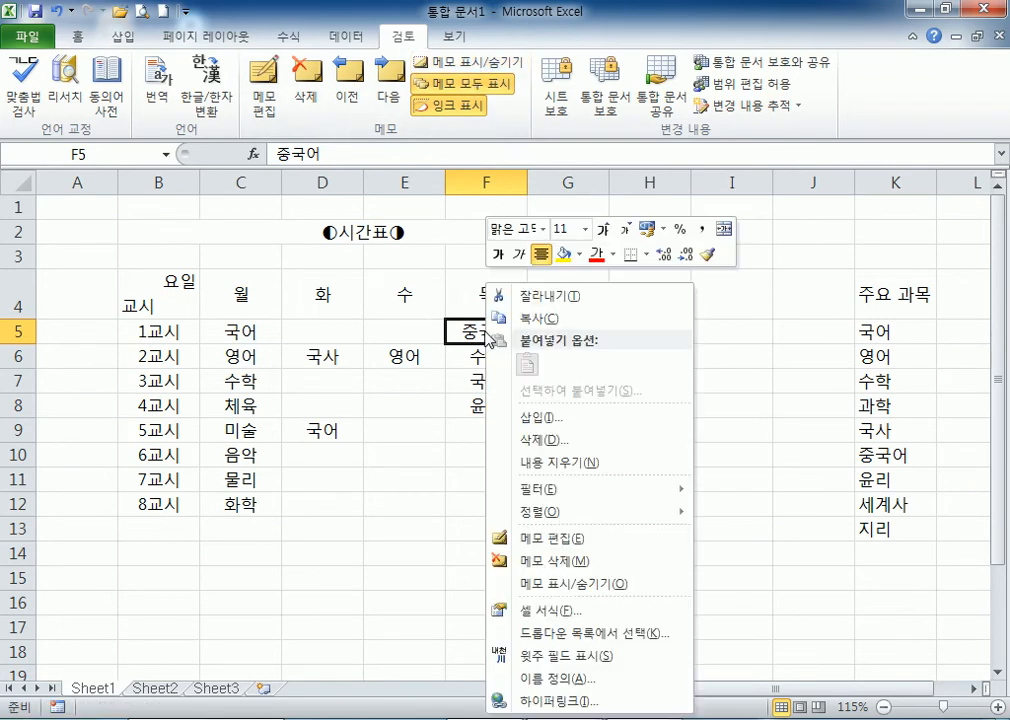
{"action": "left_click", "coordinate": [553, 588]}
{"action": "right_click", "coordinate": [486, 332]}
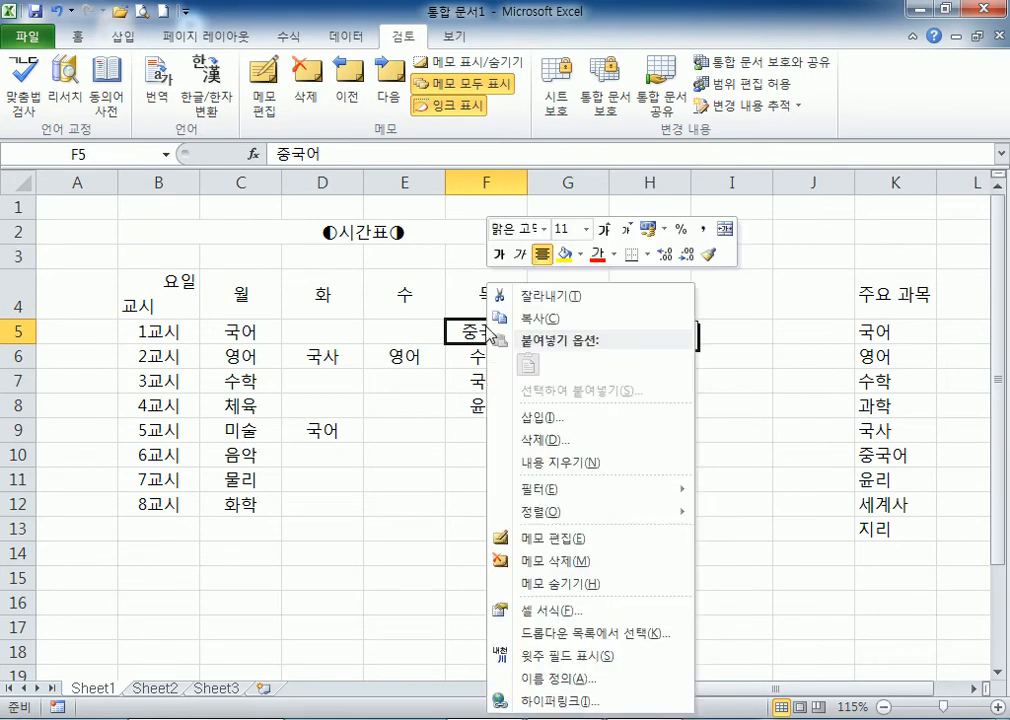
{"action": "left_click", "coordinate": [553, 586]}
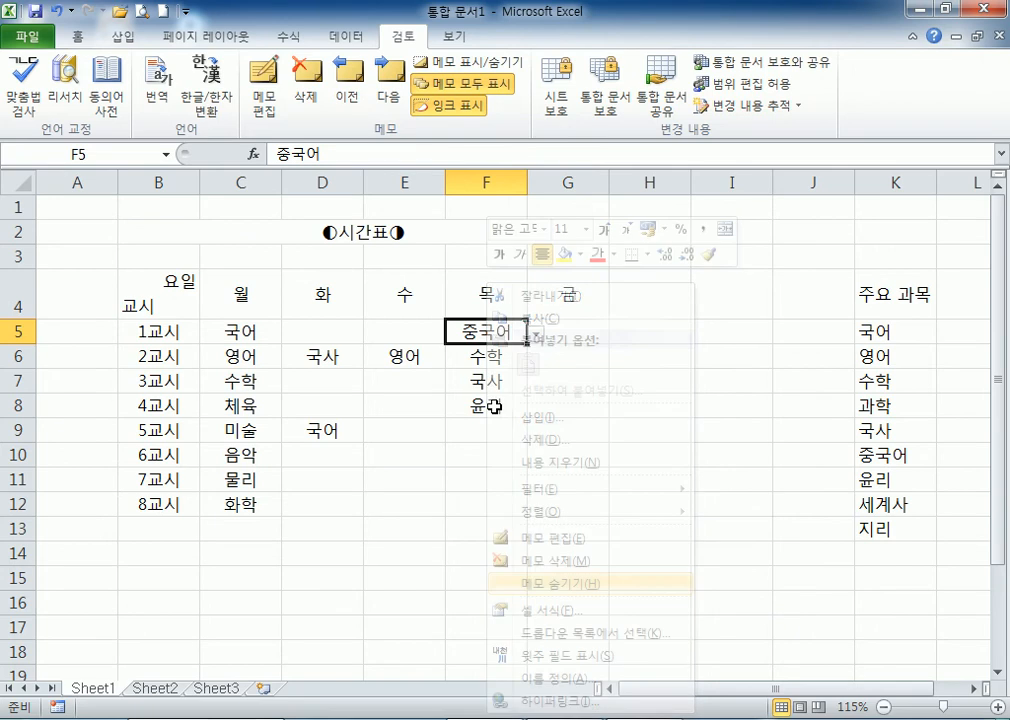
Show F5's comment permanently and check its display while other cells such as E13 and G5 are selected.
{"action": "right_click", "coordinate": [485, 332]}
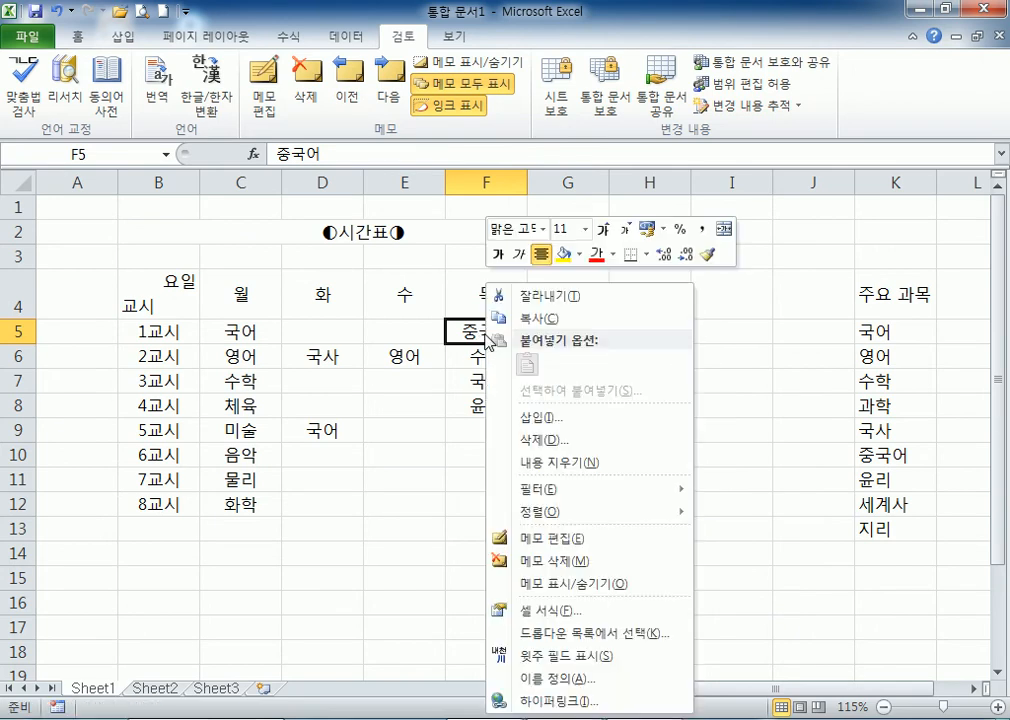
{"action": "left_click", "coordinate": [553, 588]}
{"action": "left_click", "coordinate": [440, 534]}
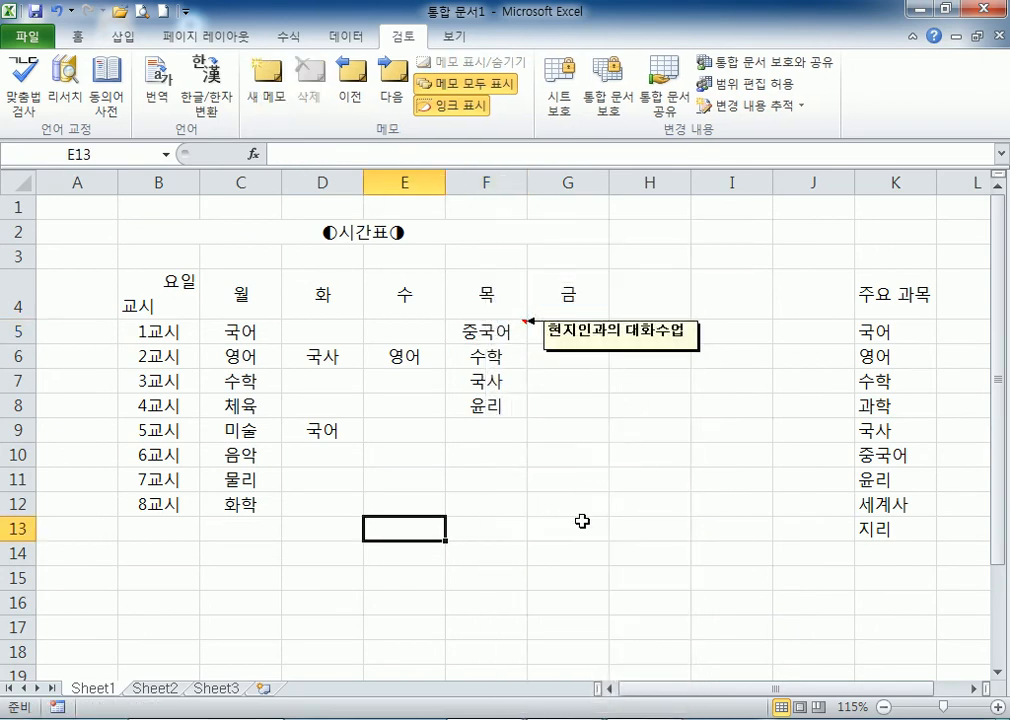
{"action": "left_click", "coordinate": [531, 334]}
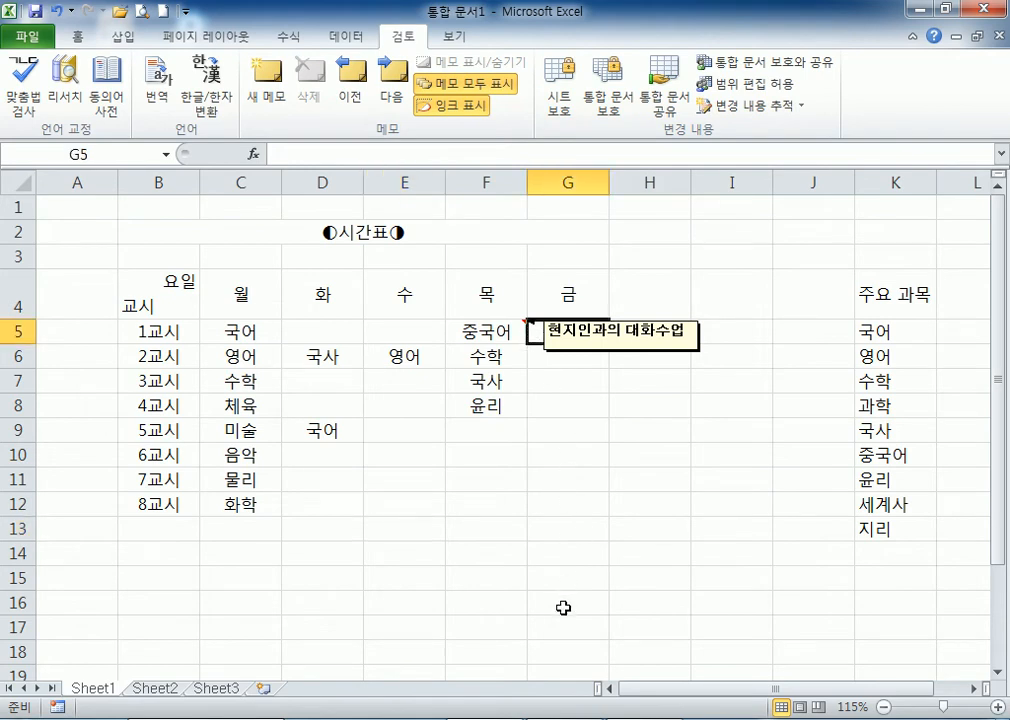
Move F5's comment box clear of the subject cells, into rows 2–3 above the Friday column and just beyond it.
{"action": "left_click_drag", "start_coordinate": [660, 350], "coordinate": [755, 262]}
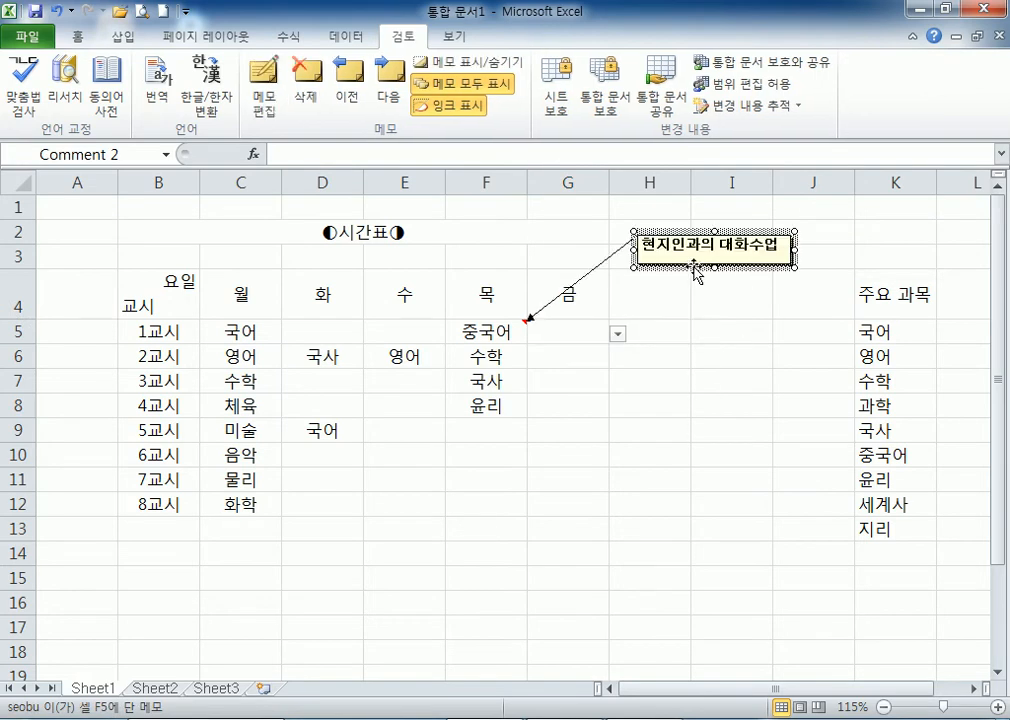
{"action": "left_click_drag", "start_coordinate": [669, 255], "coordinate": [600, 278]}
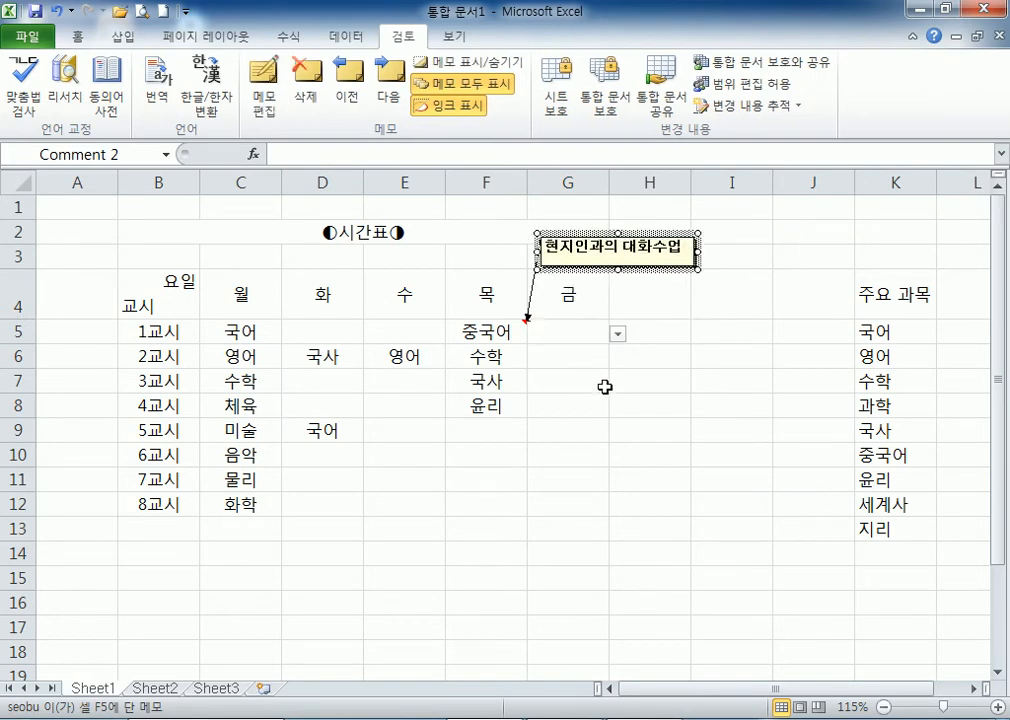
{"action": "left_click", "coordinate": [620, 465]}
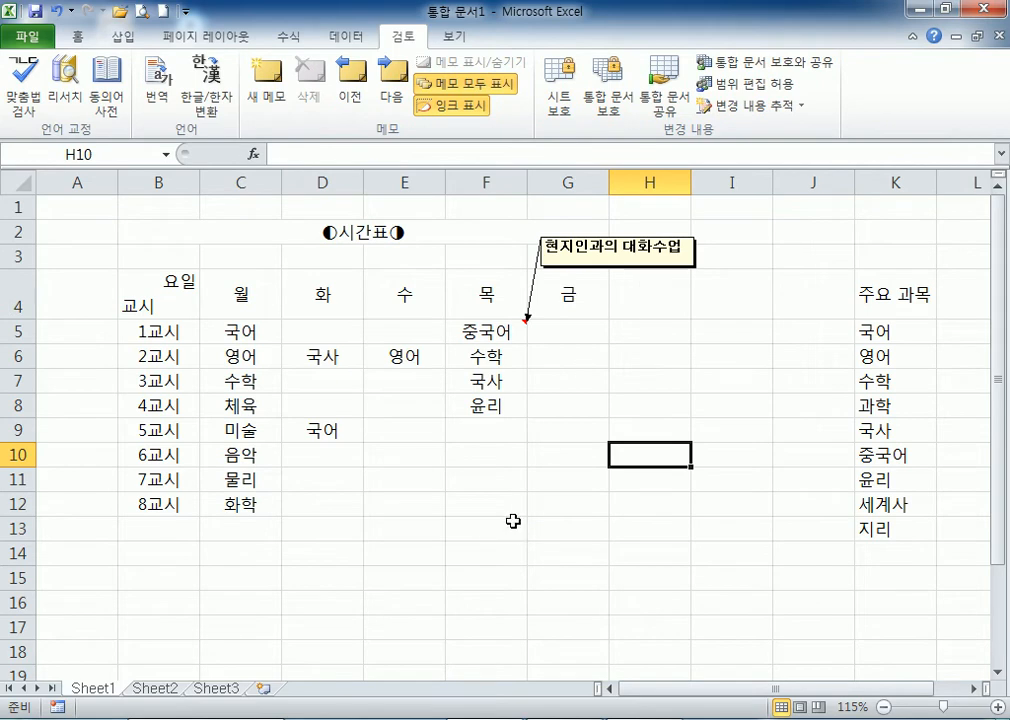
{"action": "left_click_drag", "start_coordinate": [622, 265], "coordinate": [662, 260]}
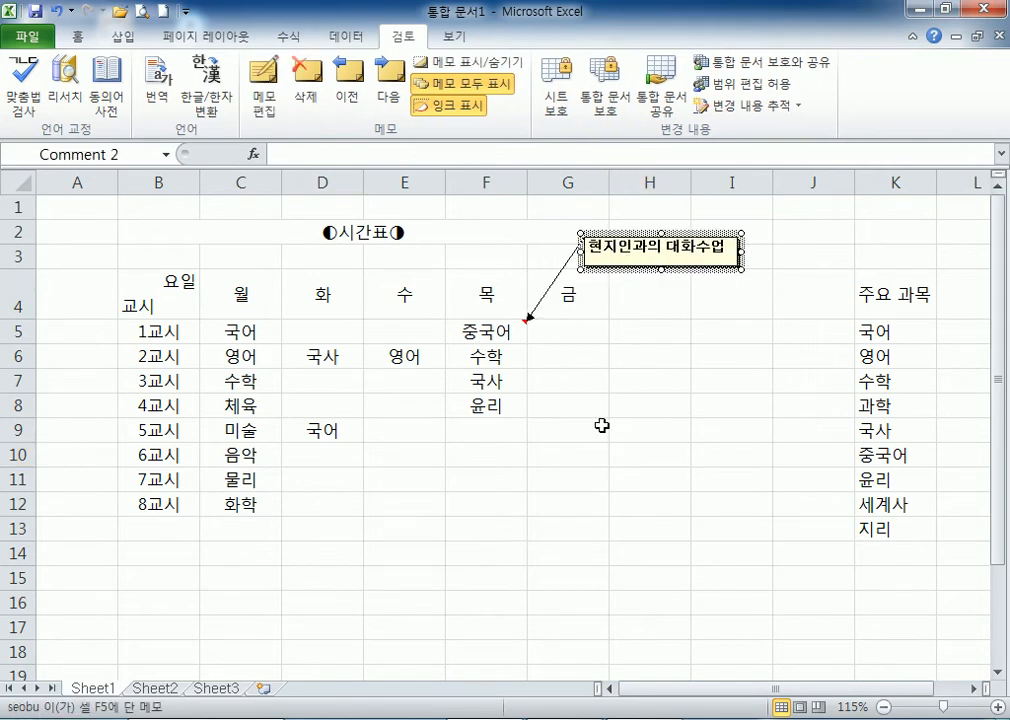
{"action": "left_click", "coordinate": [593, 454]}
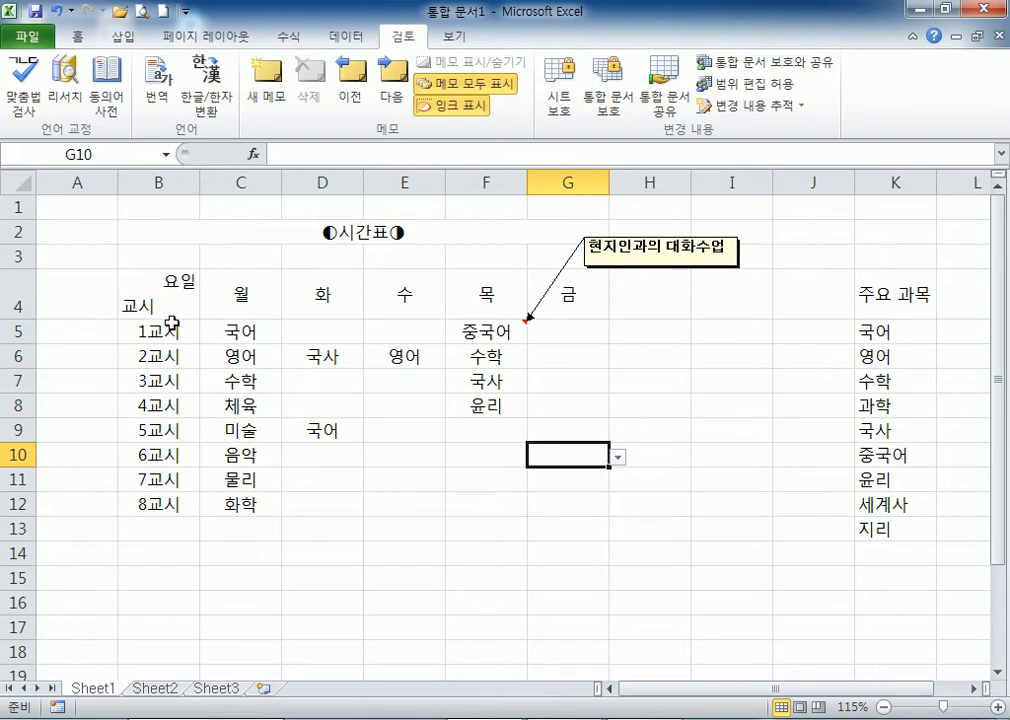
Apply all borders to the timetable range B4:G12.
{"action": "left_click", "coordinate": [153, 287]}
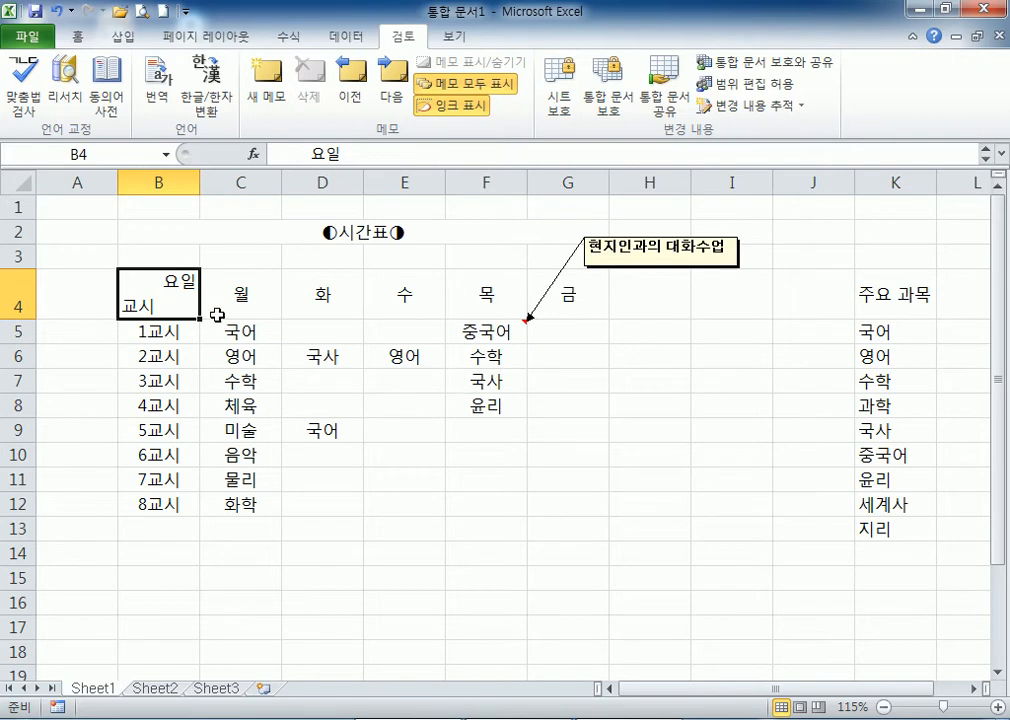
{"action": "mouse_move", "coordinate": [158, 312]}
{"action": "left_mouse_down"}
{"action": "mouse_move", "coordinate": [462, 354]}
{"action": "mouse_move", "coordinate": [536, 526]}
{"action": "mouse_move", "coordinate": [565, 505]}
{"action": "mouse_move", "coordinate": [543, 503]}
{"action": "left_mouse_up"}
{"action": "left_click_drag", "start_coordinate": [137, 300], "coordinate": [546, 505]}
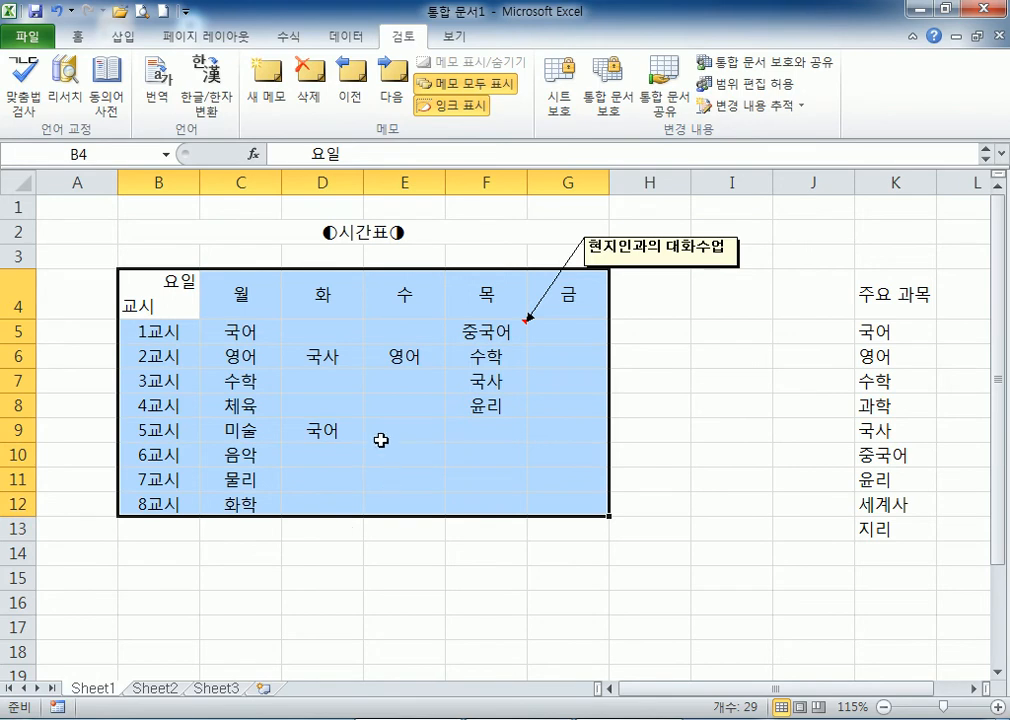
{"action": "left_click", "coordinate": [77, 37]}
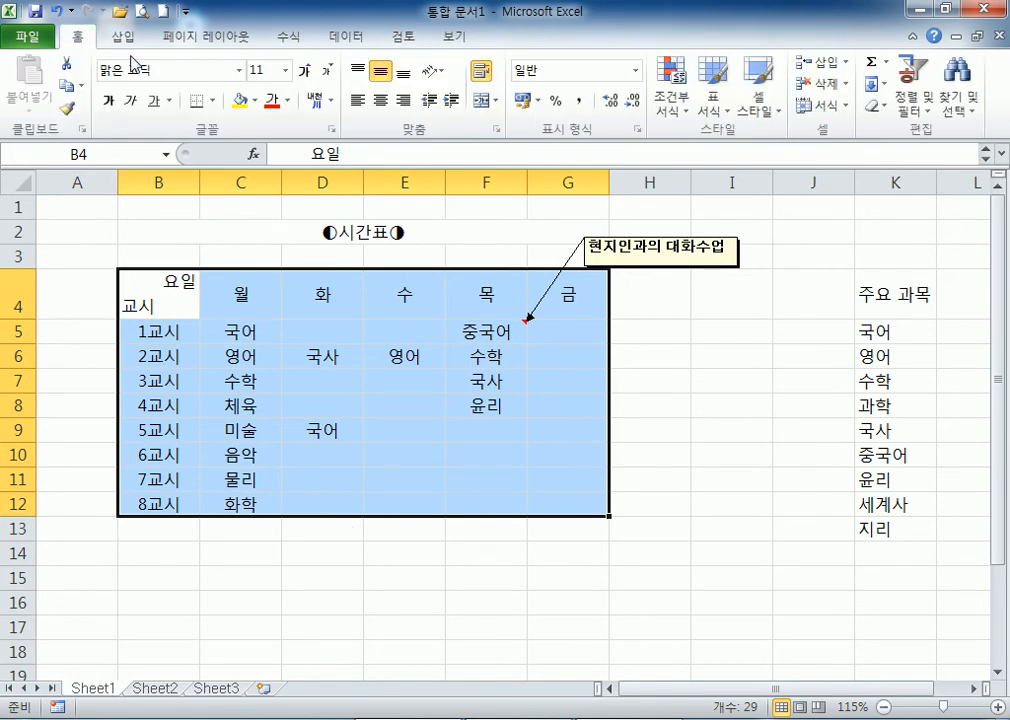
{"action": "left_click", "coordinate": [212, 101]}
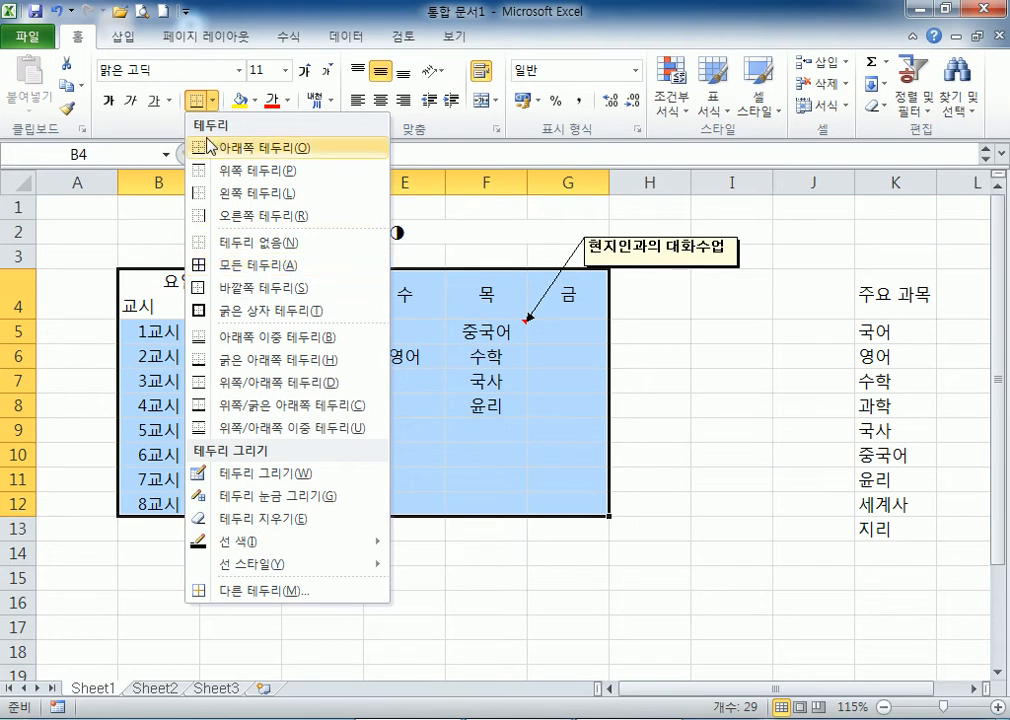
{"action": "left_click", "coordinate": [224, 266]}
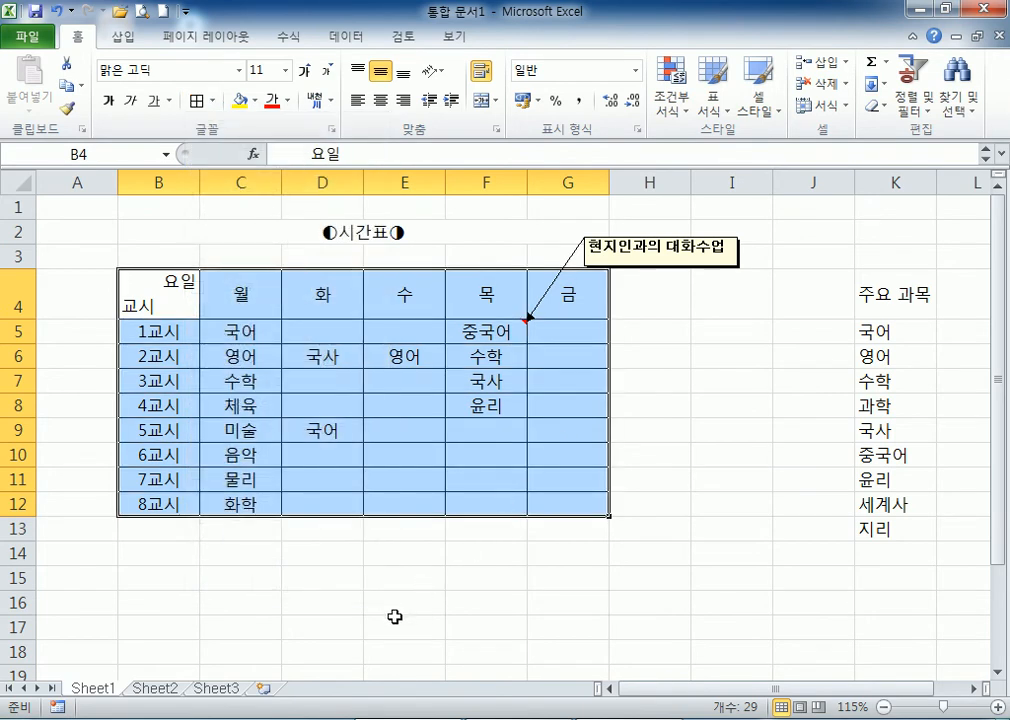
{"action": "left_click", "coordinate": [151, 302]}
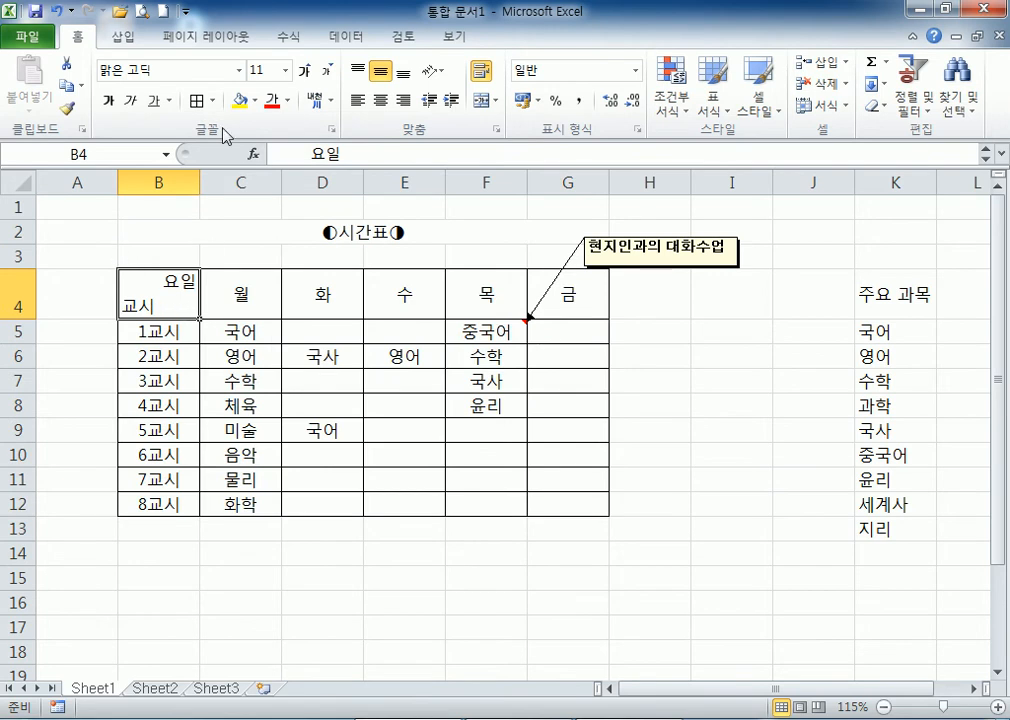
{"action": "left_click", "coordinate": [212, 100]}
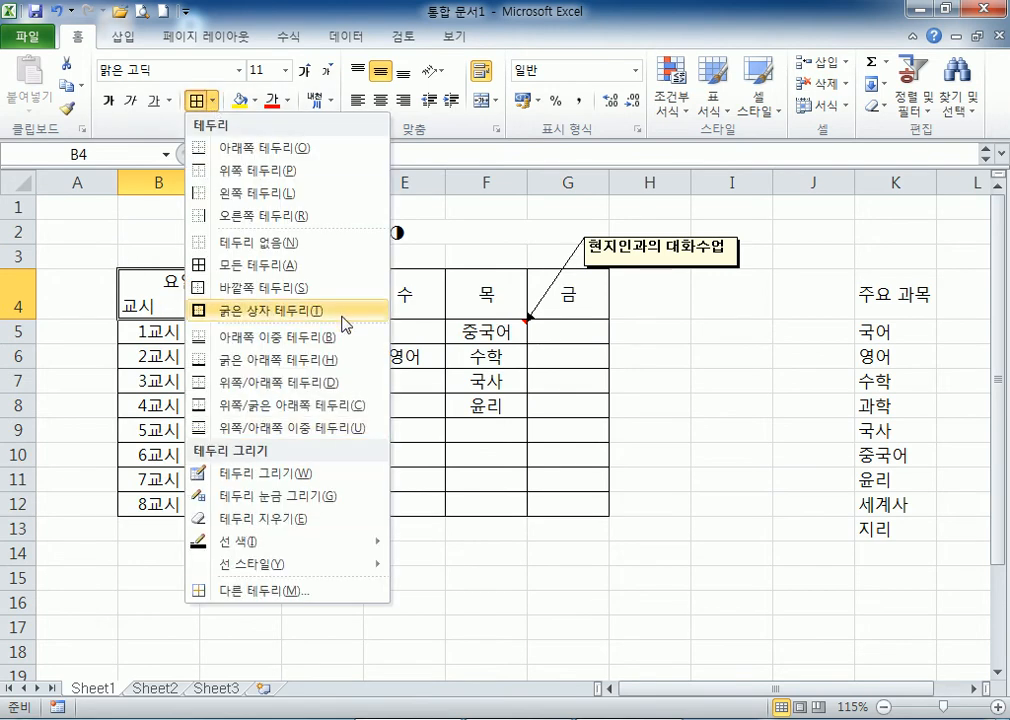
{"action": "left_click", "coordinate": [147, 292]}
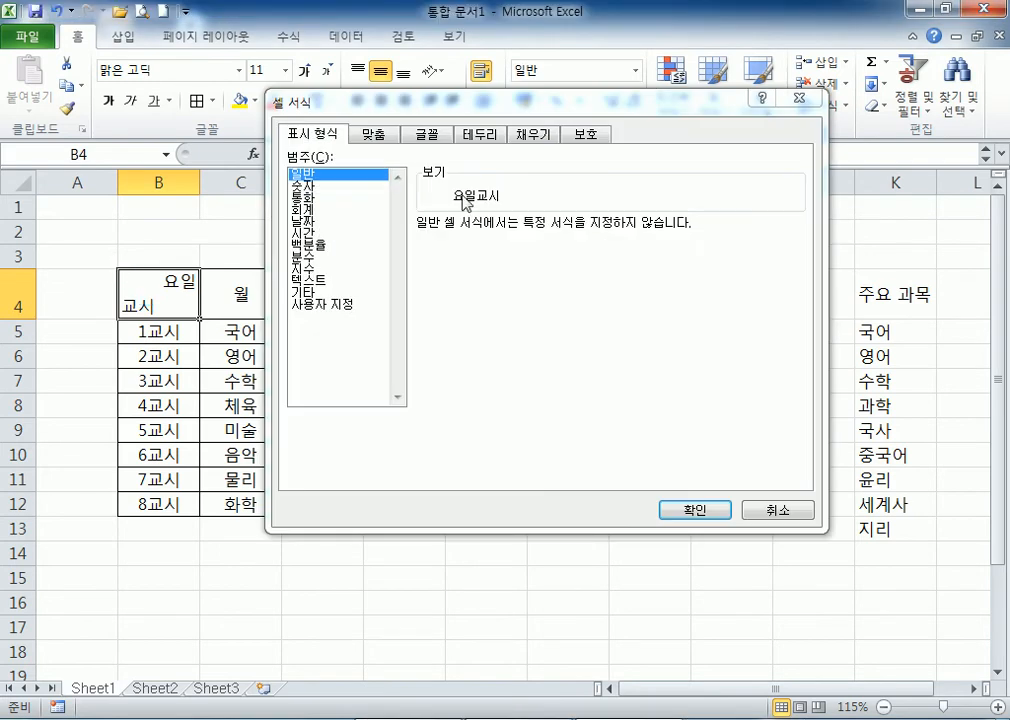
{"action": "left_click_drag", "start_coordinate": [461, 115], "coordinate": [497, 95]}
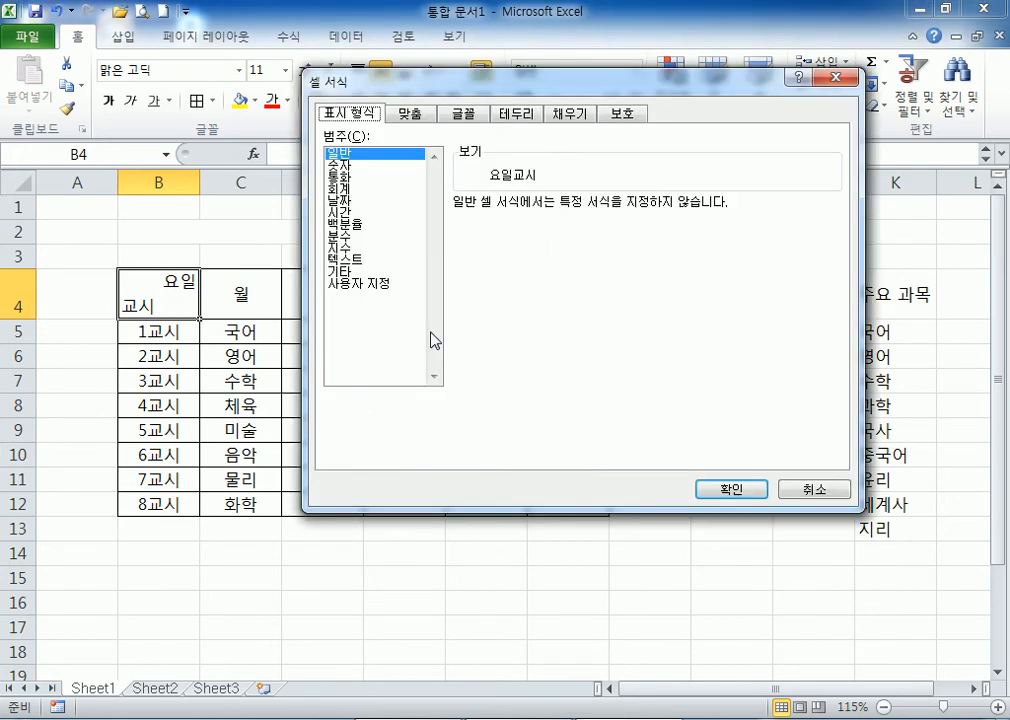
{"action": "left_click", "coordinate": [829, 78]}
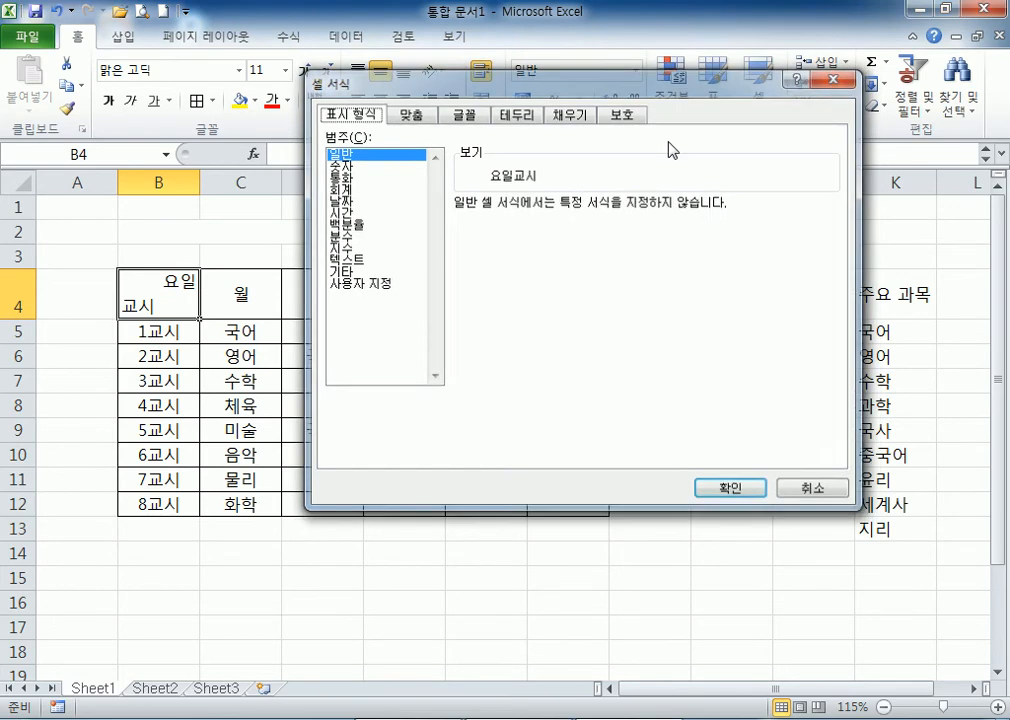
{"action": "left_click", "coordinate": [230, 336]}
Undo the timetable's borders, then add outline and inside borders to B4:G12 through the Format Cells border settings.
{"action": "left_click", "coordinate": [155, 300]}
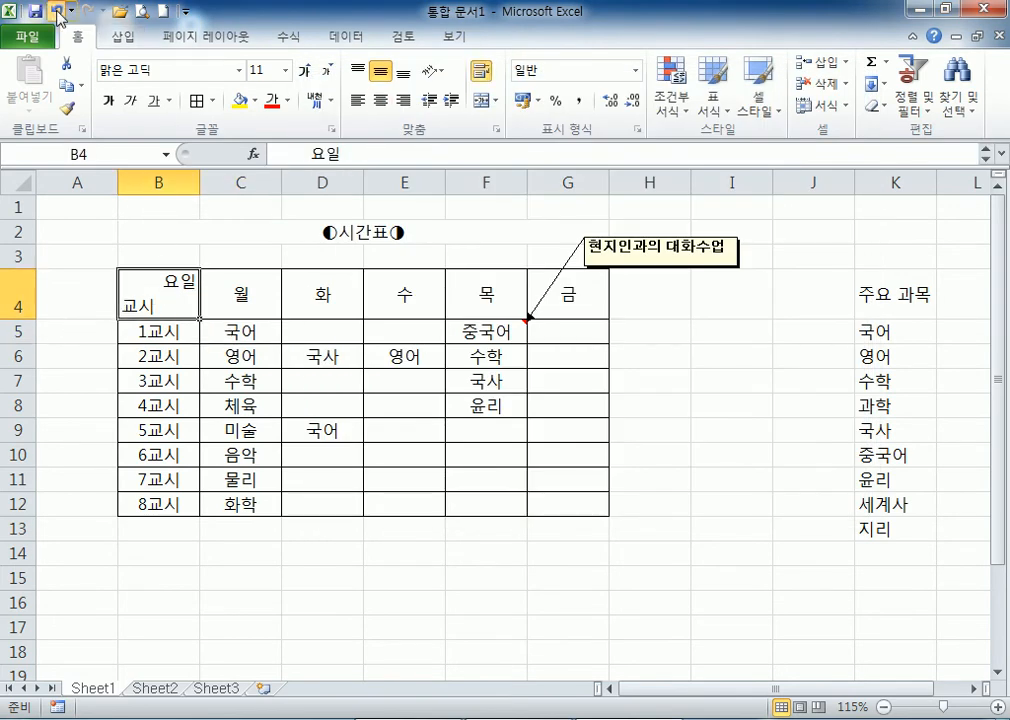
{"action": "key", "text": "ctrl+a"}
{"action": "left_click_drag", "start_coordinate": [158, 282], "coordinate": [570, 500]}
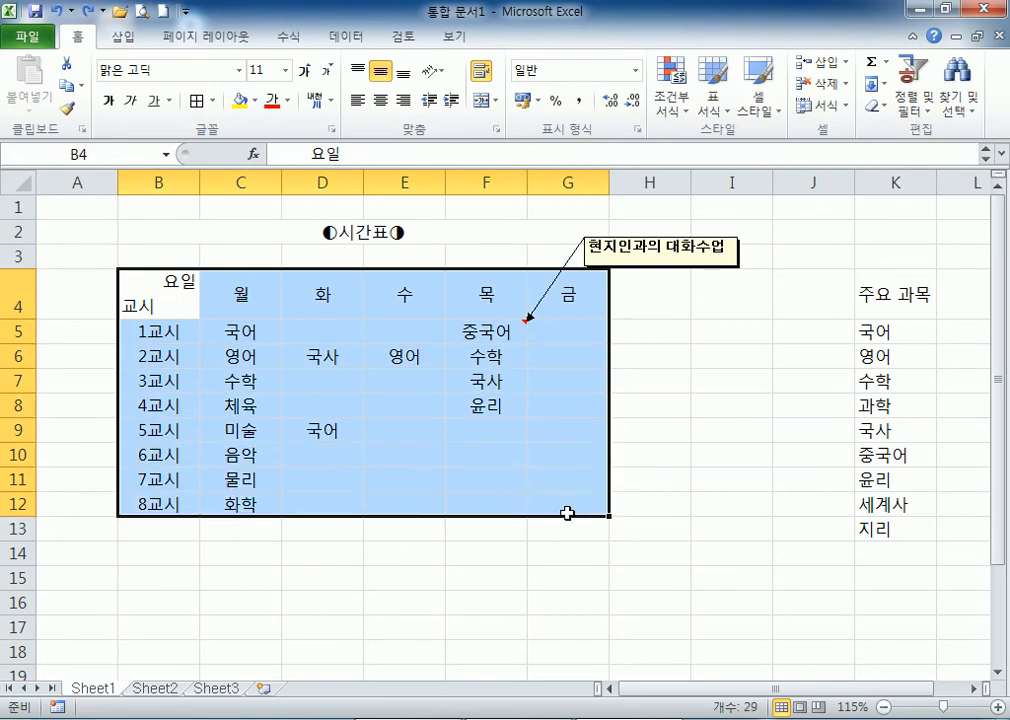
{"action": "key", "text": "ctrl+1"}
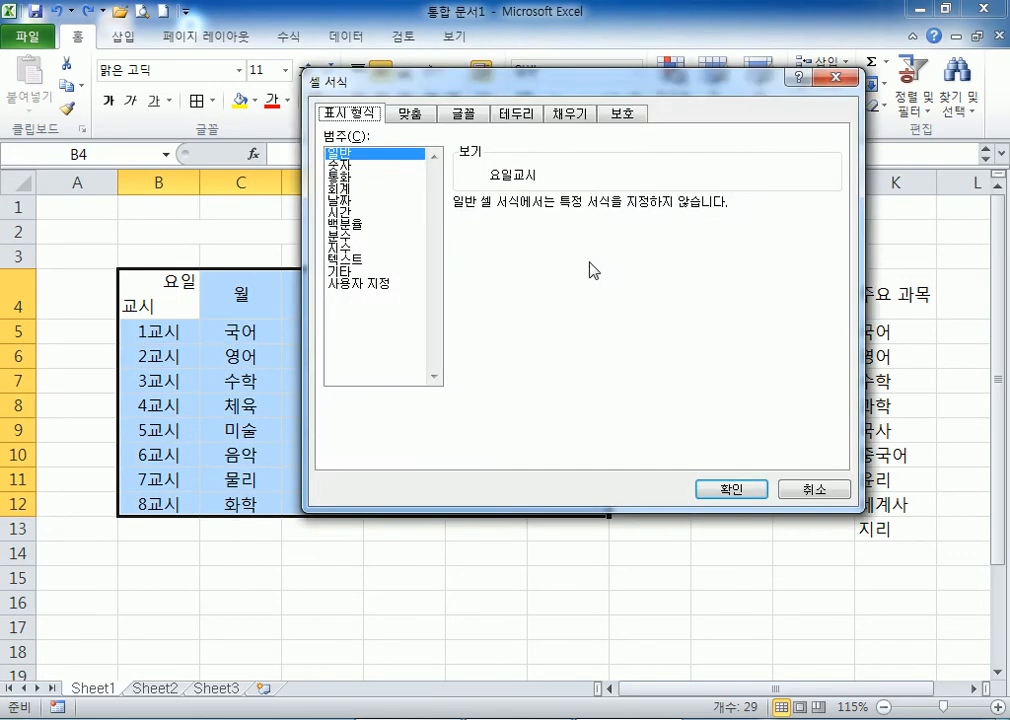
{"action": "left_click", "coordinate": [516, 114]}
{"action": "left_click", "coordinate": [648, 167]}
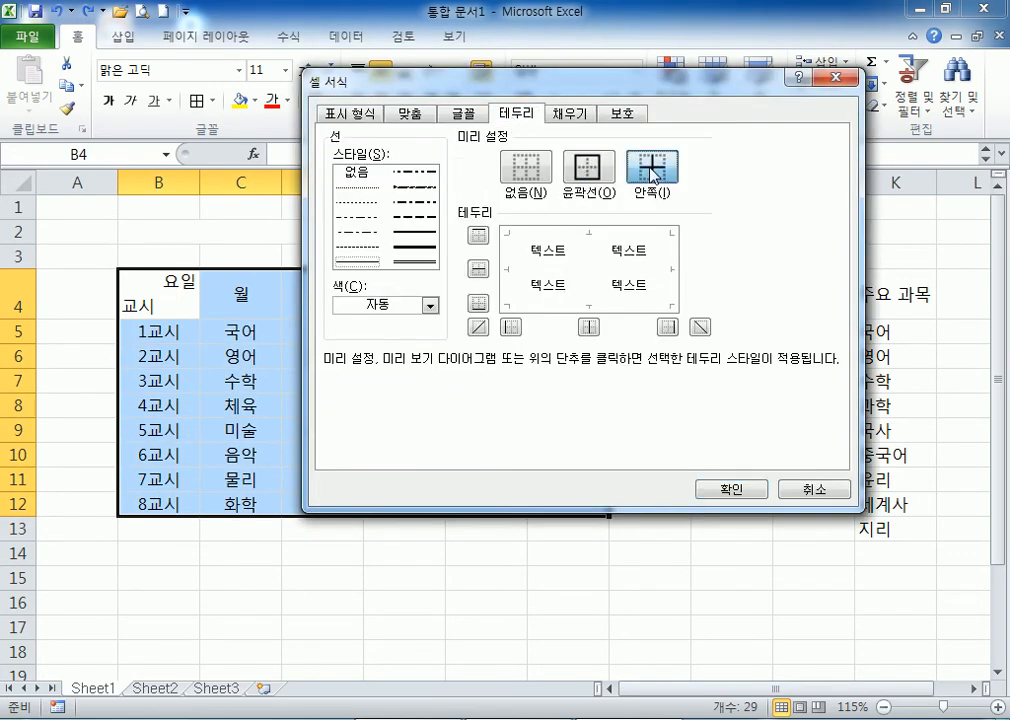
{"action": "left_click", "coordinate": [588, 167]}
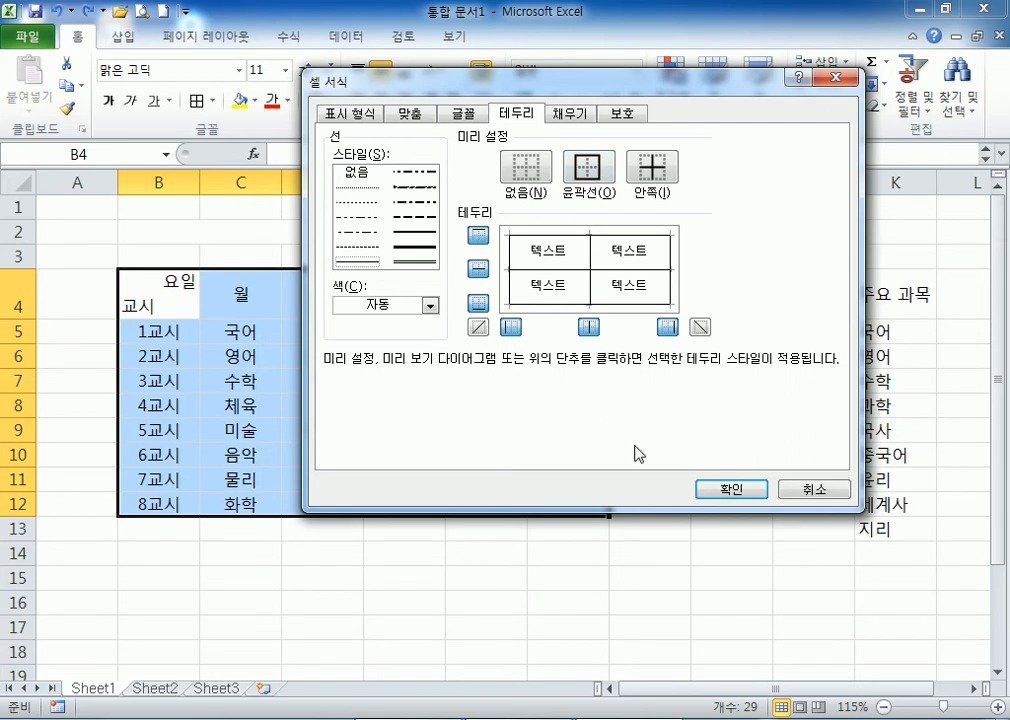
{"action": "left_click", "coordinate": [729, 493]}
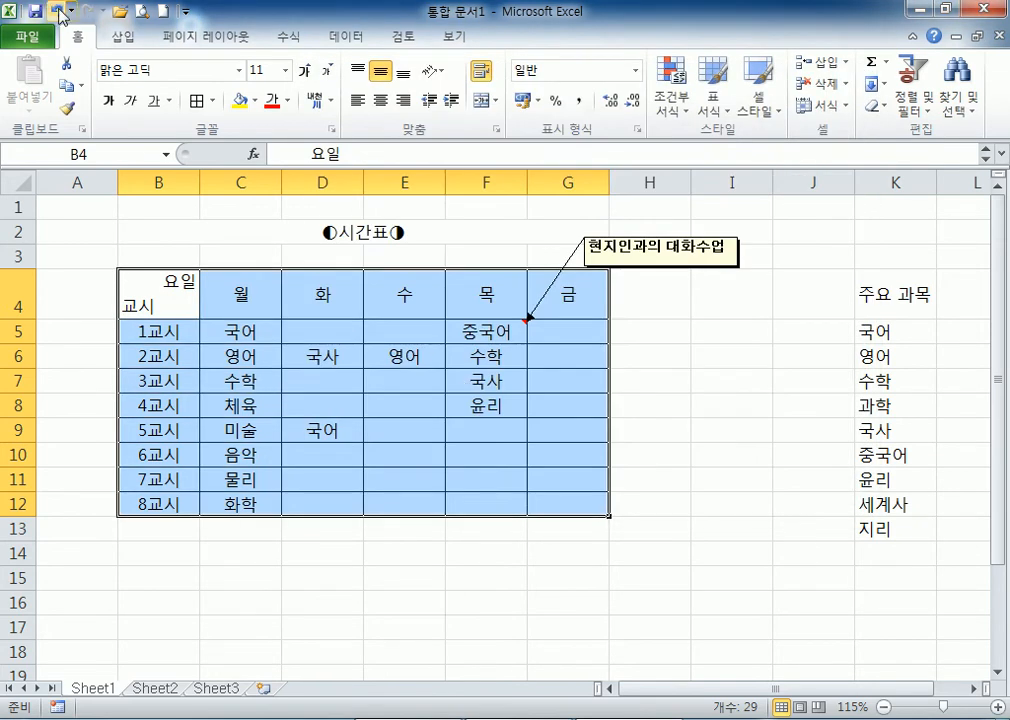
Undo the Format Cells borders and apply the All Borders preset to B4:G12 instead.
{"action": "left_click", "coordinate": [55, 12]}
{"action": "left_click", "coordinate": [212, 101]}
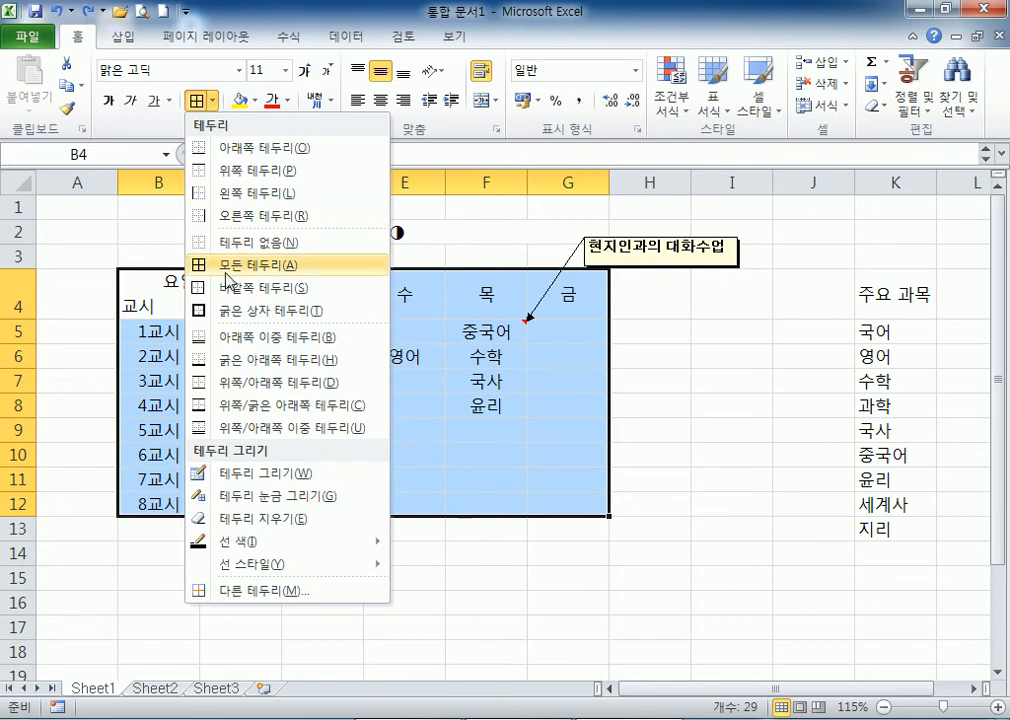
{"action": "left_click", "coordinate": [230, 275]}
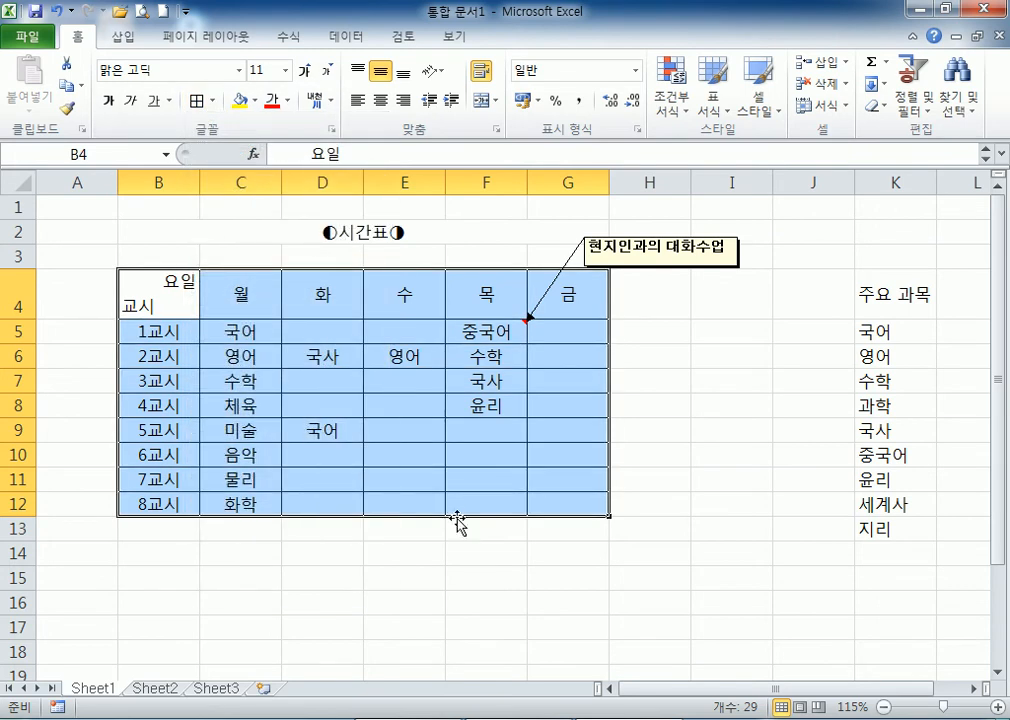
Add a diagonal border to header cell B4 running from its upper-left to its lower-right corner, using the Format Cells border settings.
{"action": "left_click", "coordinate": [155, 292]}
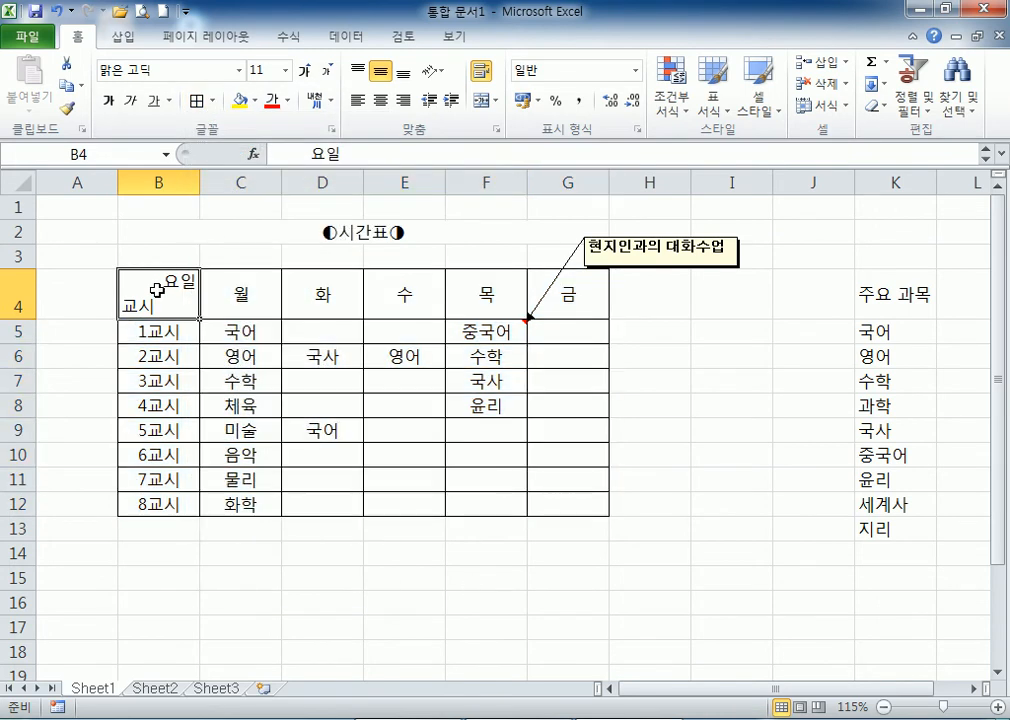
{"action": "left_click", "coordinate": [213, 101]}
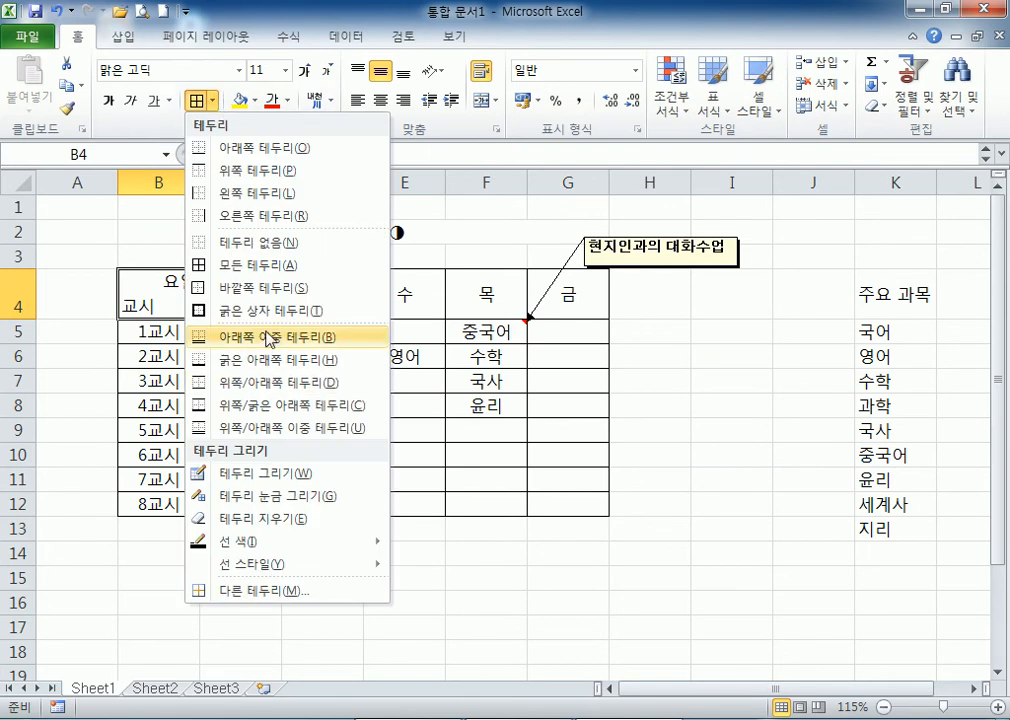
{"action": "left_click", "coordinate": [168, 297]}
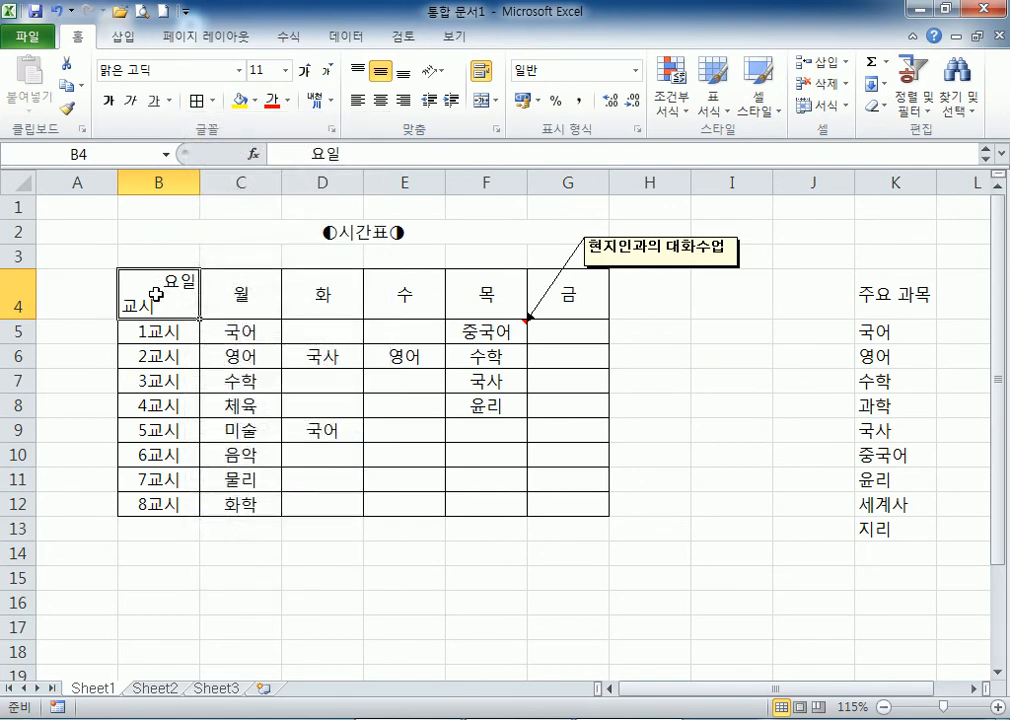
{"action": "key", "text": "ctrl+1"}
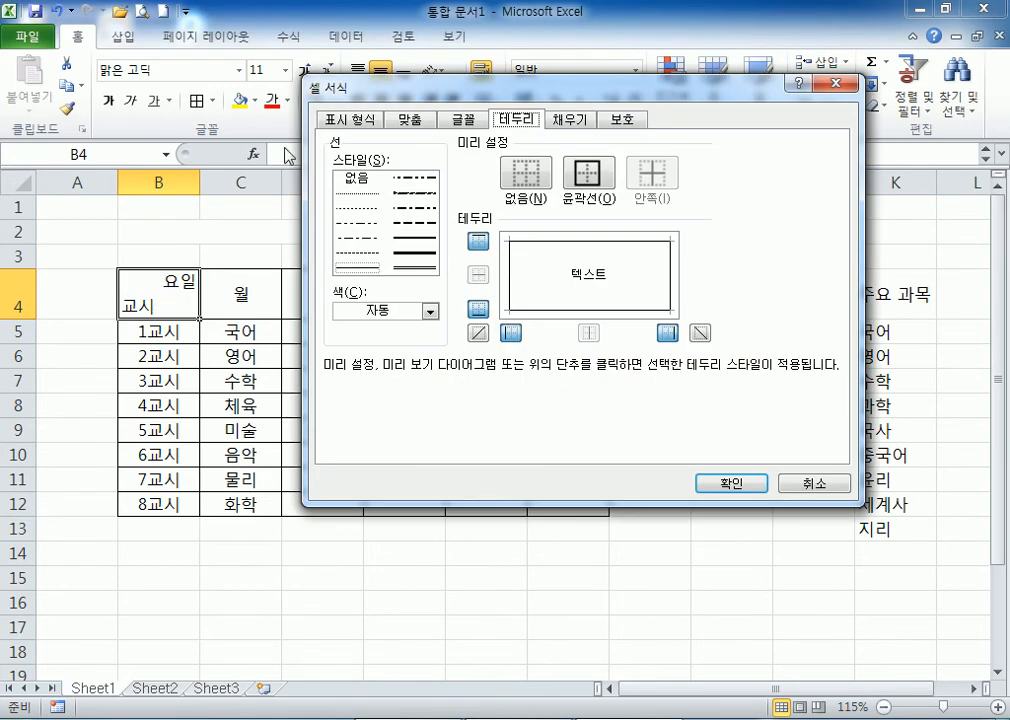
{"action": "left_click", "coordinate": [362, 122]}
{"action": "left_click", "coordinate": [518, 121]}
{"action": "left_click_drag", "start_coordinate": [550, 87], "coordinate": [591, 49]}
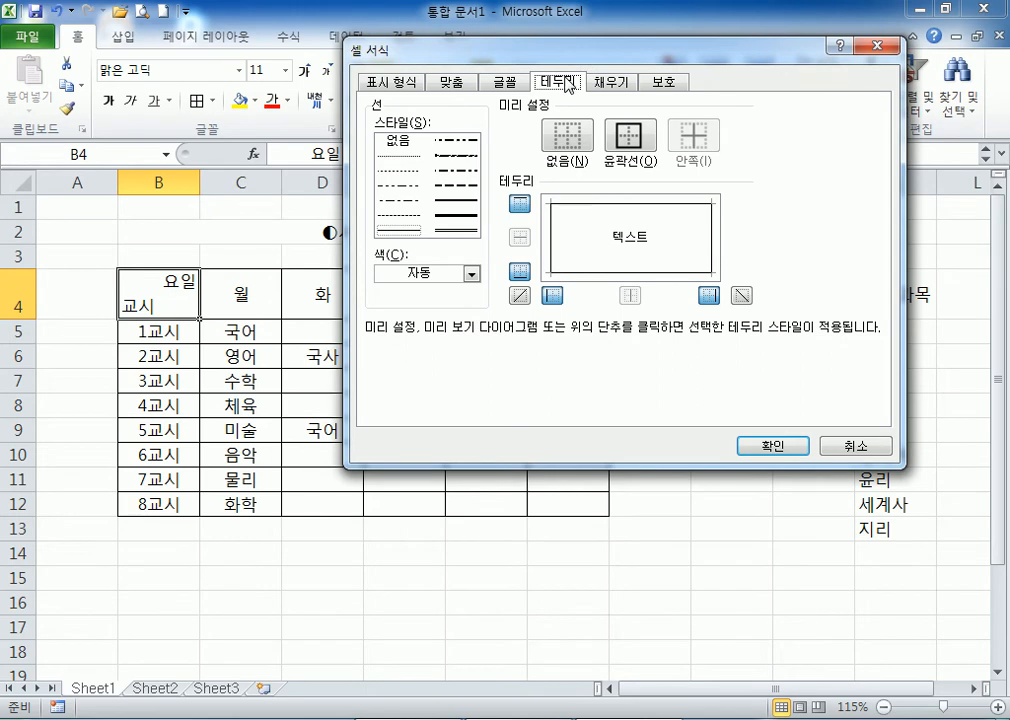
{"action": "left_click", "coordinate": [742, 295]}
{"action": "left_click", "coordinate": [748, 296]}
{"action": "left_click", "coordinate": [747, 298]}
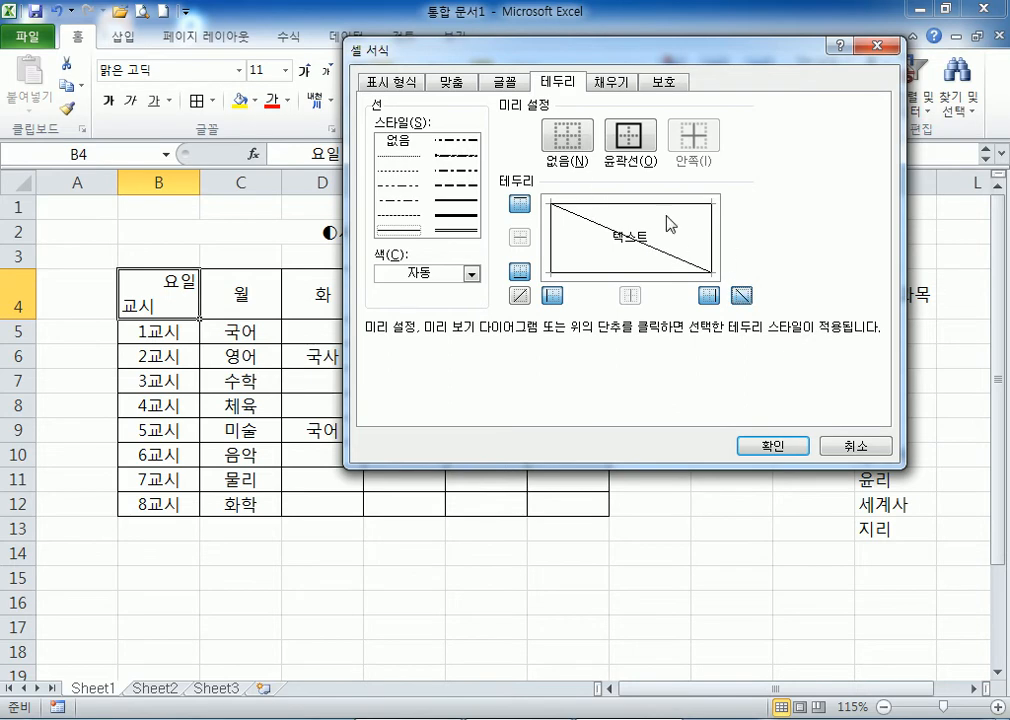
{"action": "left_click", "coordinate": [784, 452]}
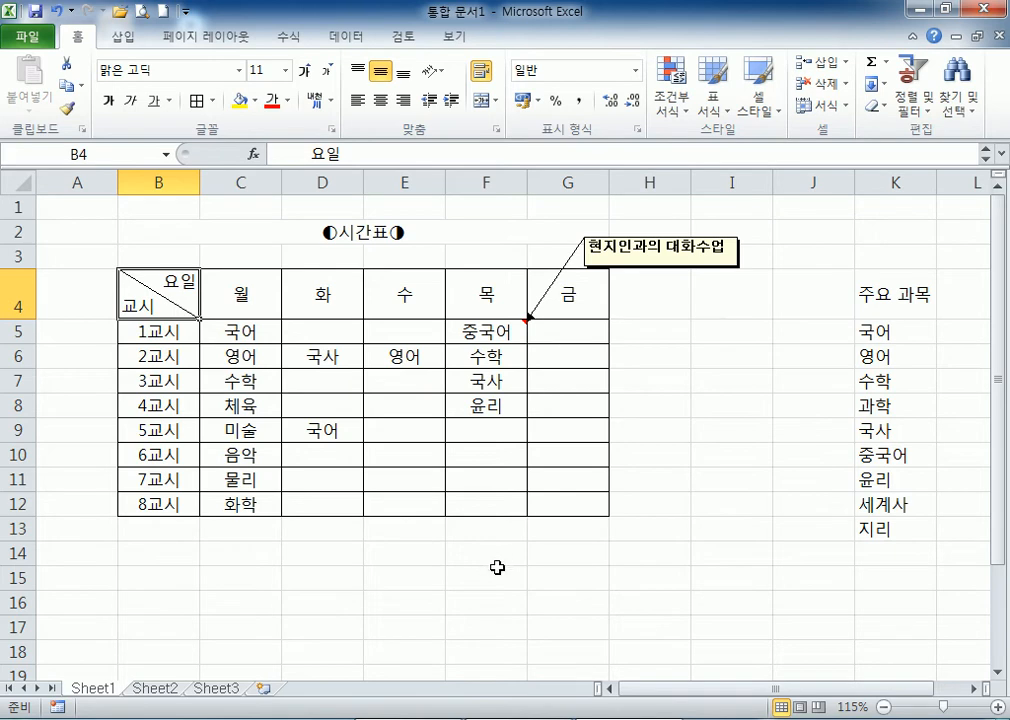
{"action": "left_click", "coordinate": [419, 565]}
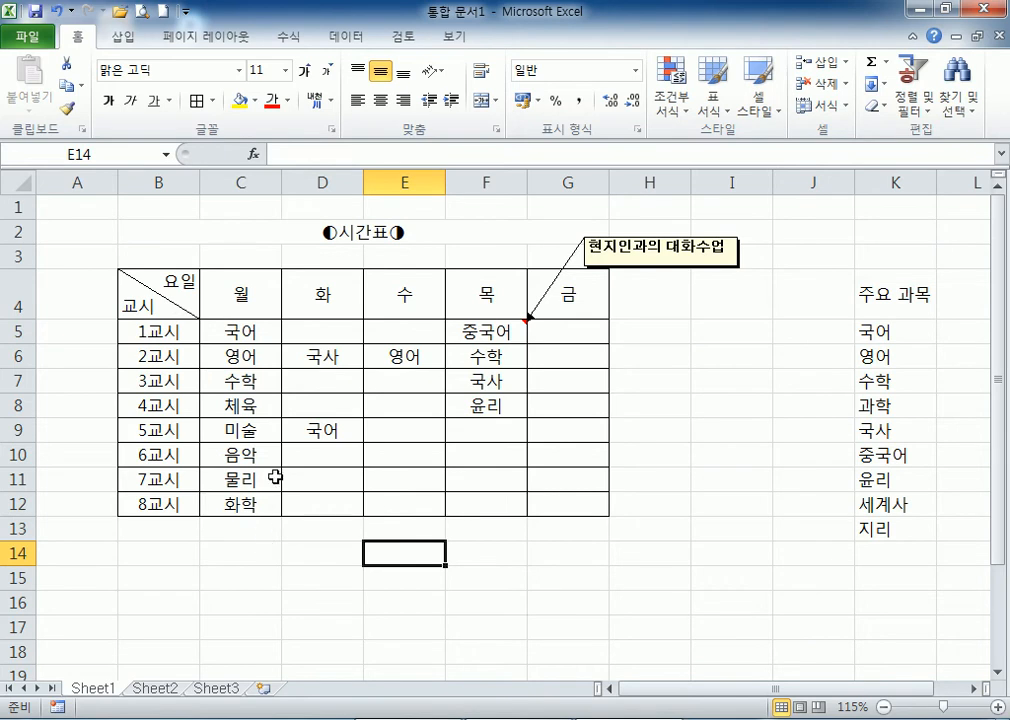
Enlarge the merged timetable title in B2 to font size 20.
{"action": "left_click", "coordinate": [266, 228]}
{"action": "left_click", "coordinate": [305, 72]}
{"action": "left_click", "coordinate": [305, 72]}
{"action": "left_click", "coordinate": [305, 72]}
{"action": "left_click", "coordinate": [305, 72]}
{"action": "left_click", "coordinate": [305, 72]}
{"action": "left_click", "coordinate": [305, 72]}
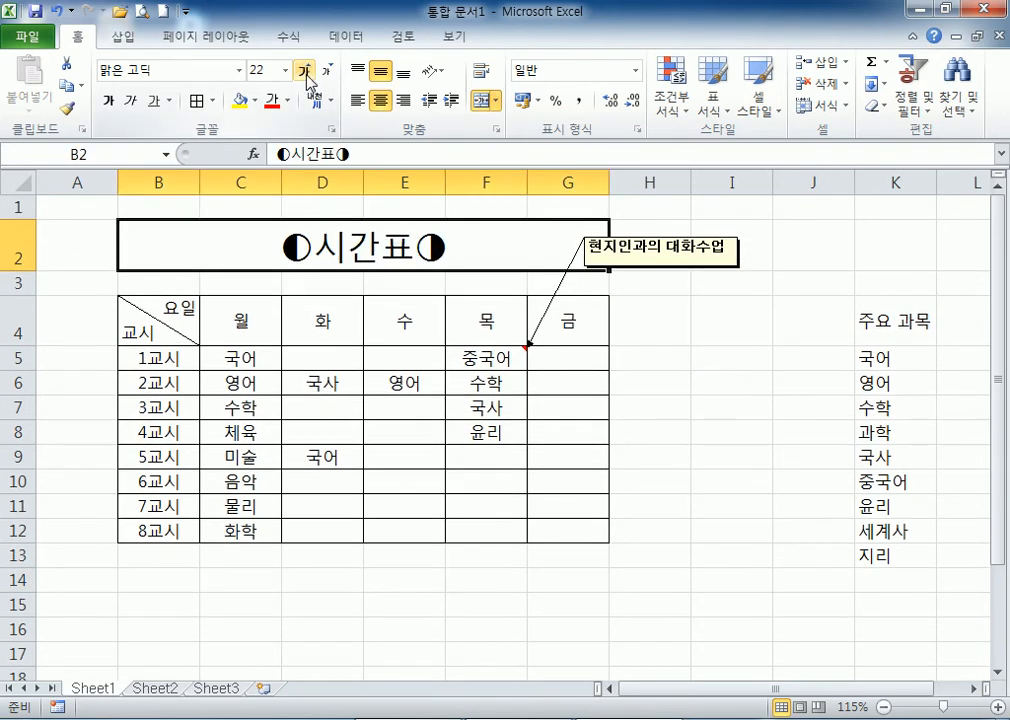
{"action": "left_click", "coordinate": [327, 71]}
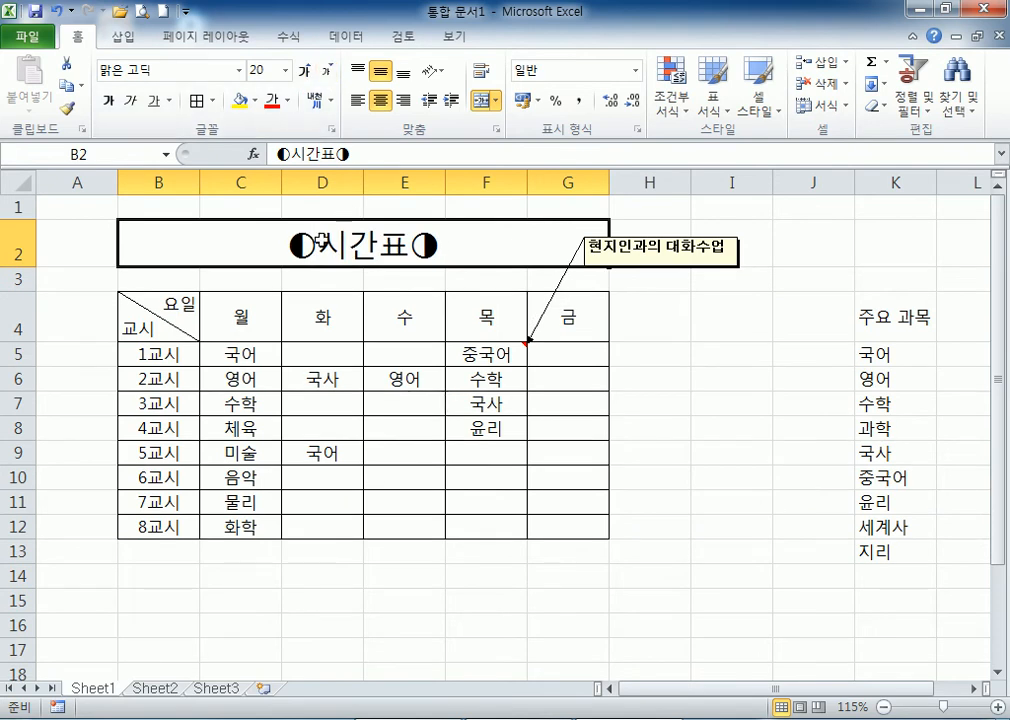
{"action": "left_click", "coordinate": [343, 470]}
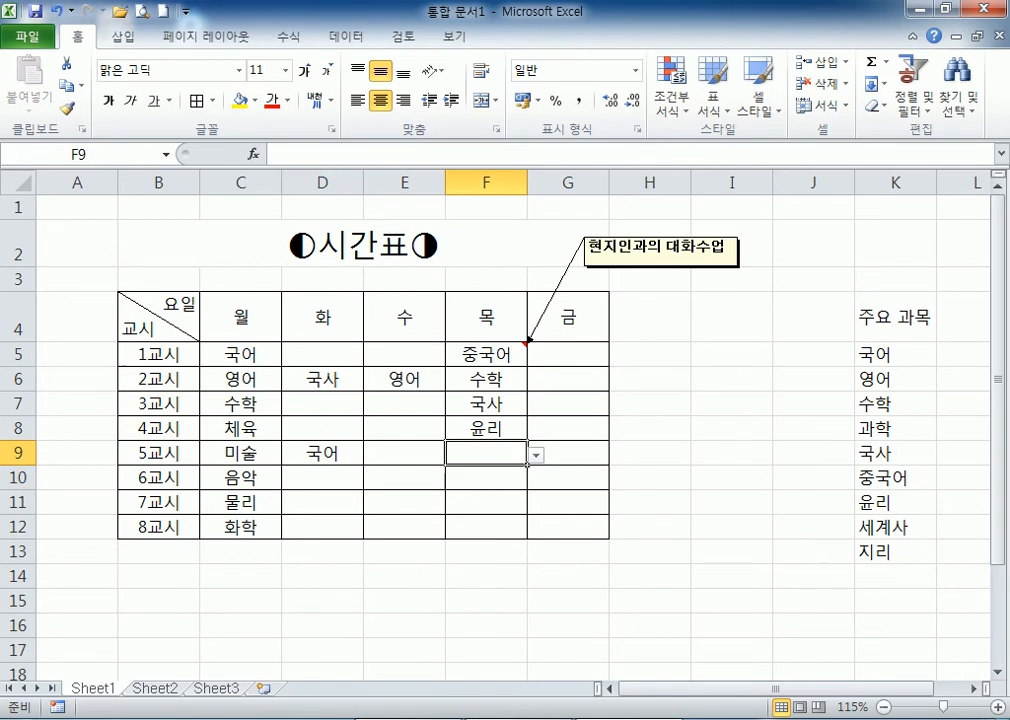
On Sheet2, enter the title "월별 부서별 영업 실적" in cell B2.
{"action": "left_click", "coordinate": [148, 692]}
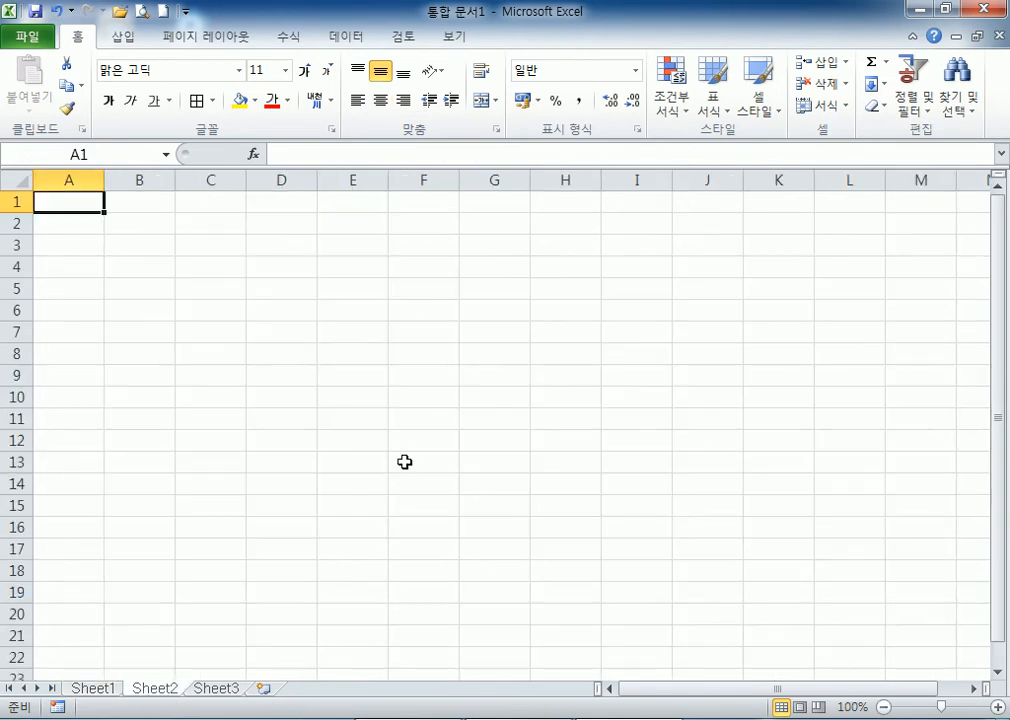
{"action": "left_click", "coordinate": [141, 224]}
{"action": "type", "text": "월별"}
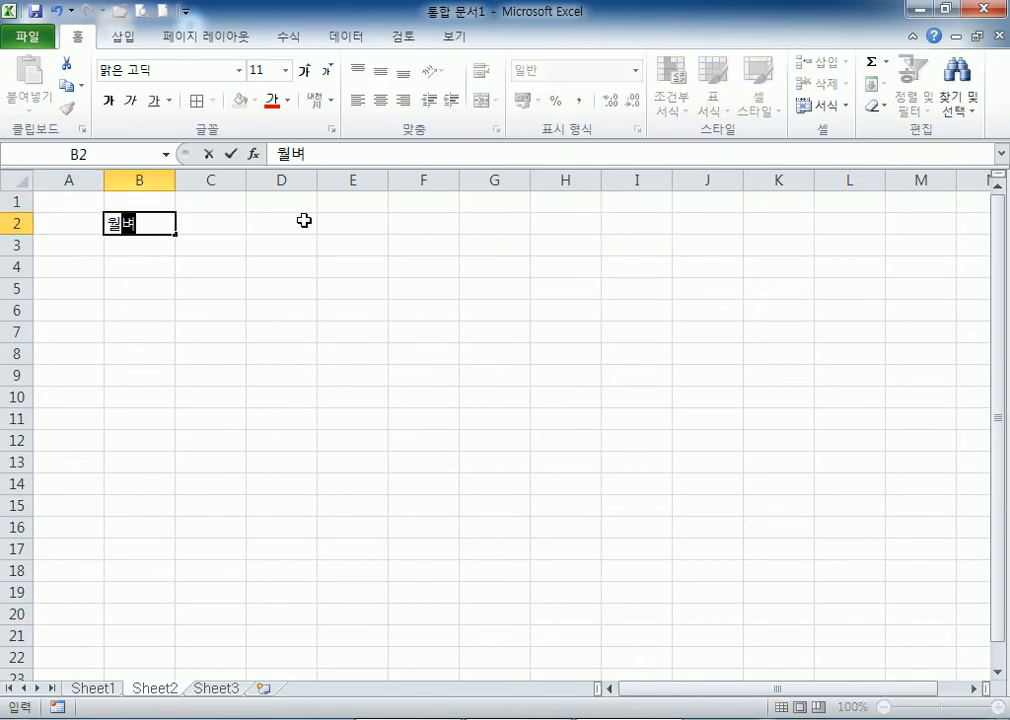
{"action": "key", "text": "Escape"}
{"action": "scroll", "coordinate": [171, 318], "scroll_direction": "up", "scroll_amount": 7}
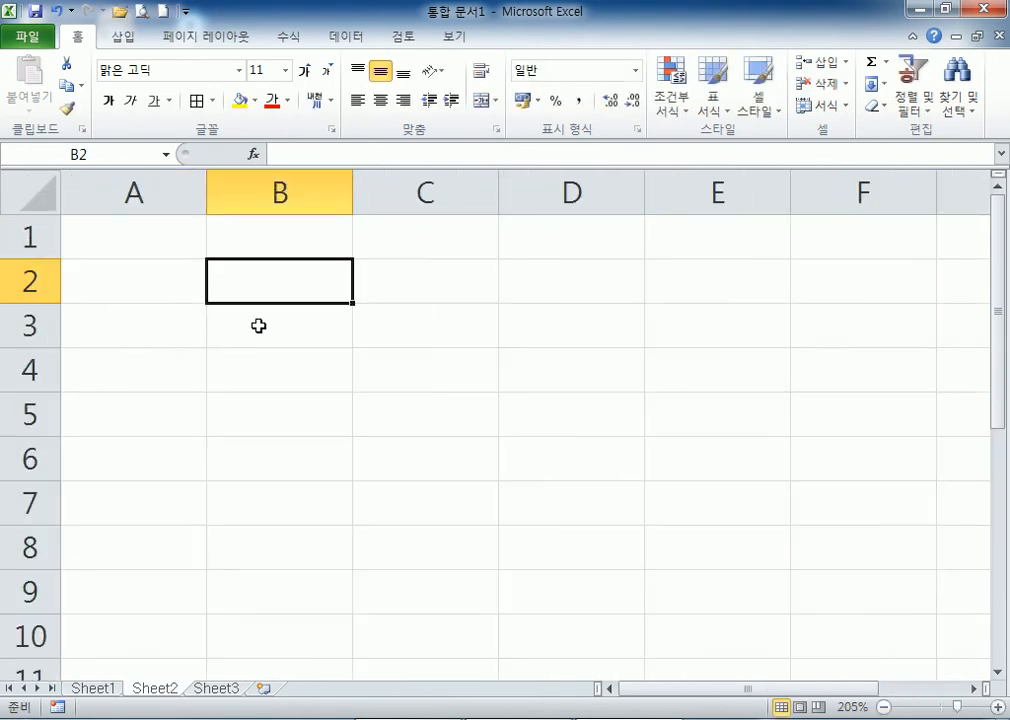
{"action": "type", "text": "우월별 부서별"}
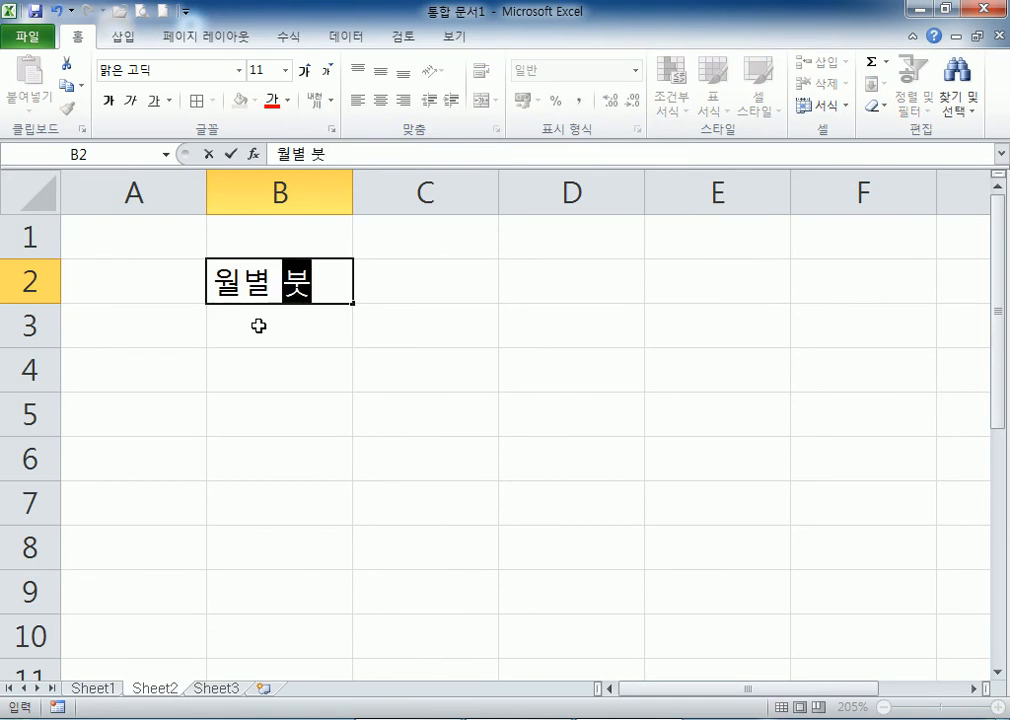
{"action": "type", "text": " 영업 실적"}
{"action": "key", "text": "Return"}
{"action": "key", "text": "Return"}
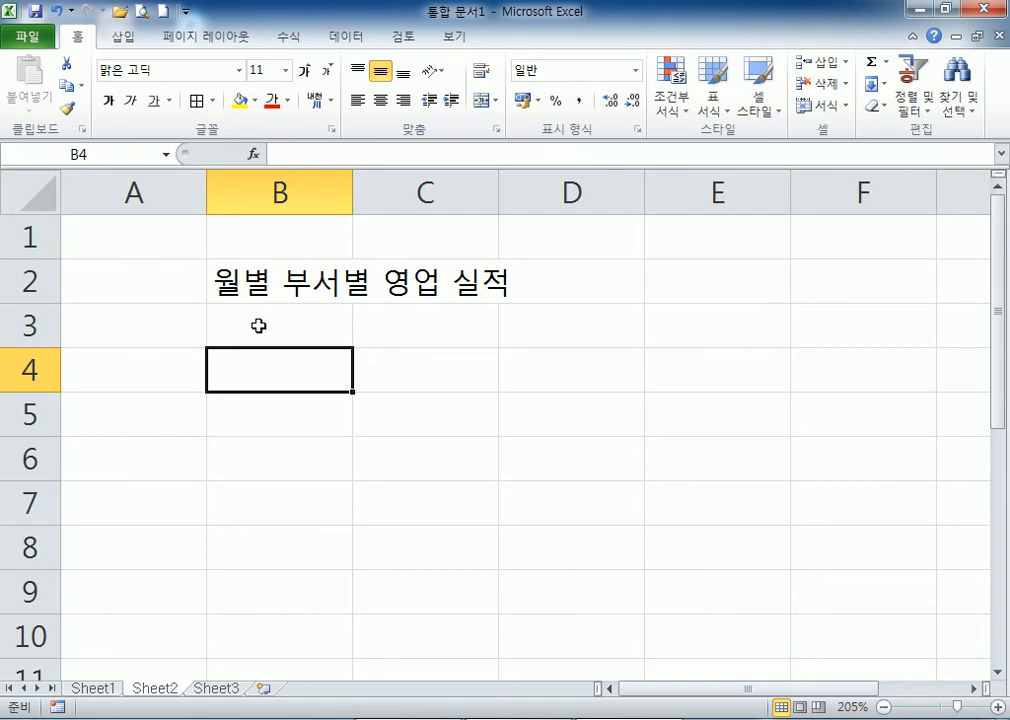
Enter a two-line header in B4, with "월" pushed over by leading spaces on the first line and "부서" on the second.
{"action": "type", "text": "우 ㅓㅗ"}
{"action": "key", "text": "BackSpace"}
{"action": "key", "text": "BackSpace"}
{"action": "key", "text": "BackSpace"}
{"action": "key", "text": "BackSpace"}
{"action": "key", "text": "BackSpace"}
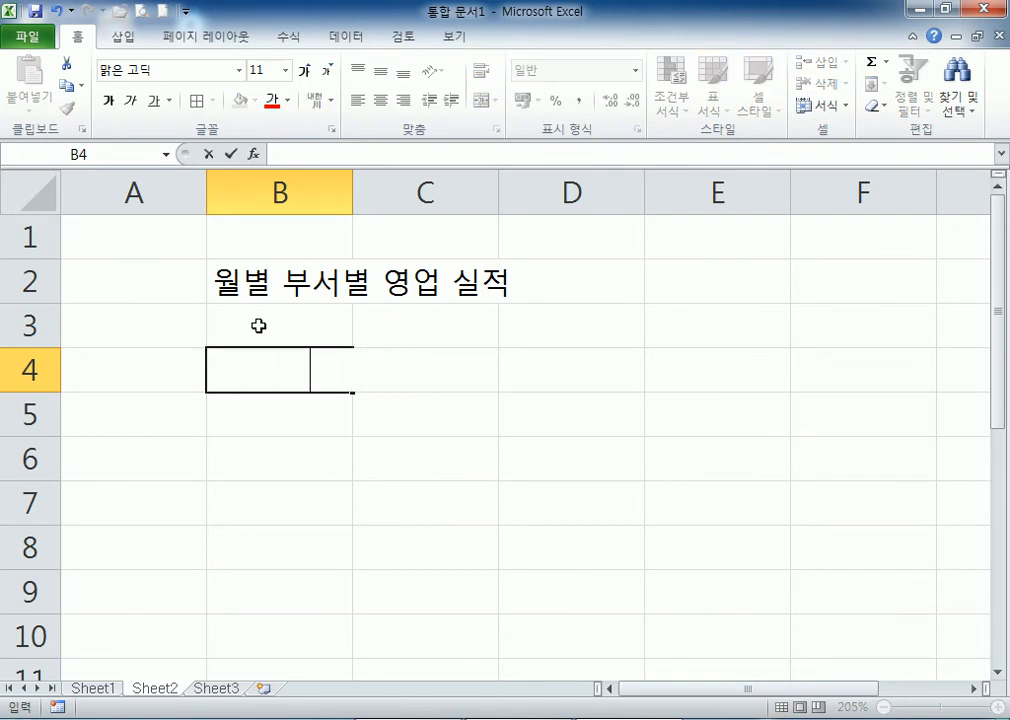
{"action": "type", "text": "월"}
{"action": "key", "text": "alt+Return"}
{"action": "type", "text": "ㅅ"}
{"action": "key", "text": "BackSpace"}
{"action": "type", "text": "부서"}
{"action": "key", "text": "Tab"}
Enter 1월 in C4 and fill the month series across to 6월 in H4.
{"action": "type", "text": "1"}
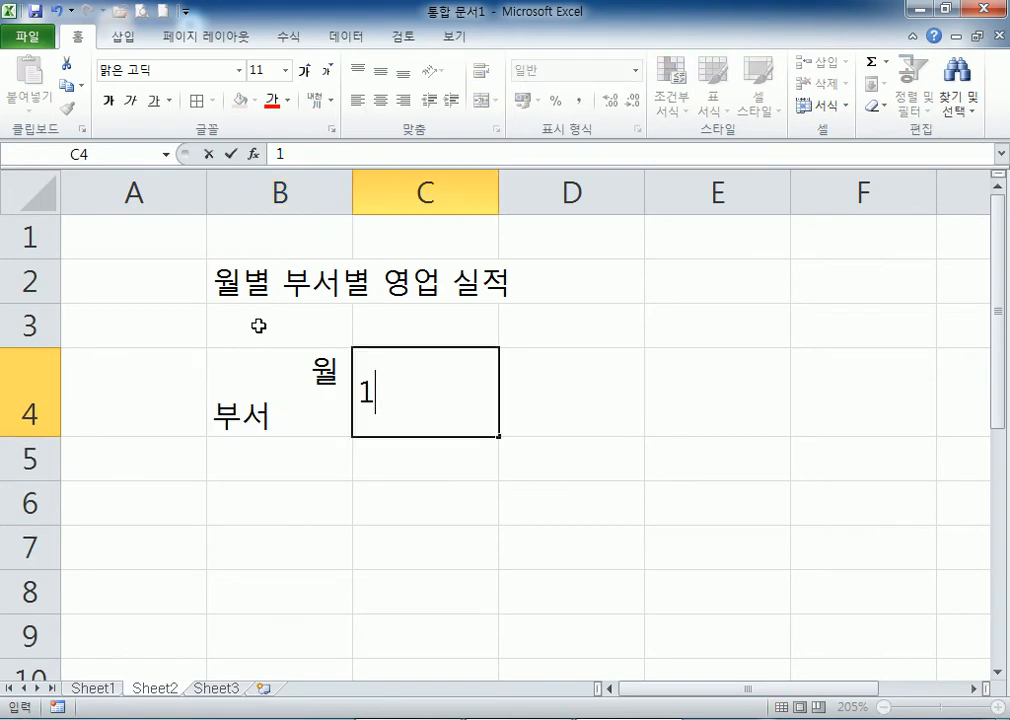
{"action": "type", "text": "우ㅓㄹ"}
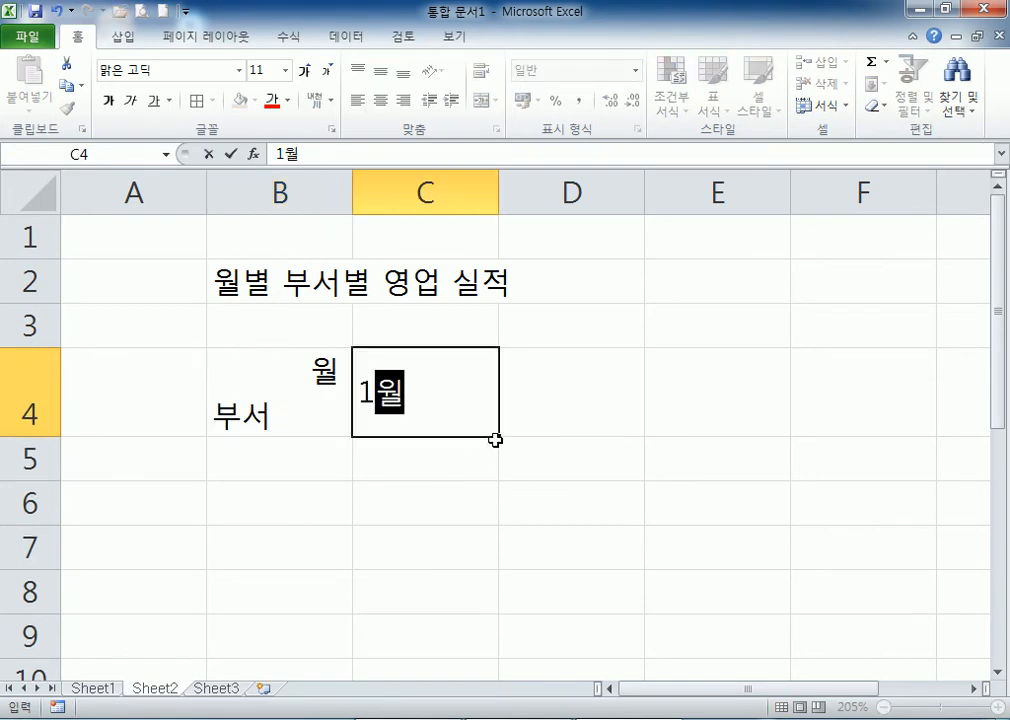
{"action": "key", "text": "ctrl+Return"}
{"action": "left_click_drag", "start_coordinate": [501, 438], "coordinate": [742, 431]}
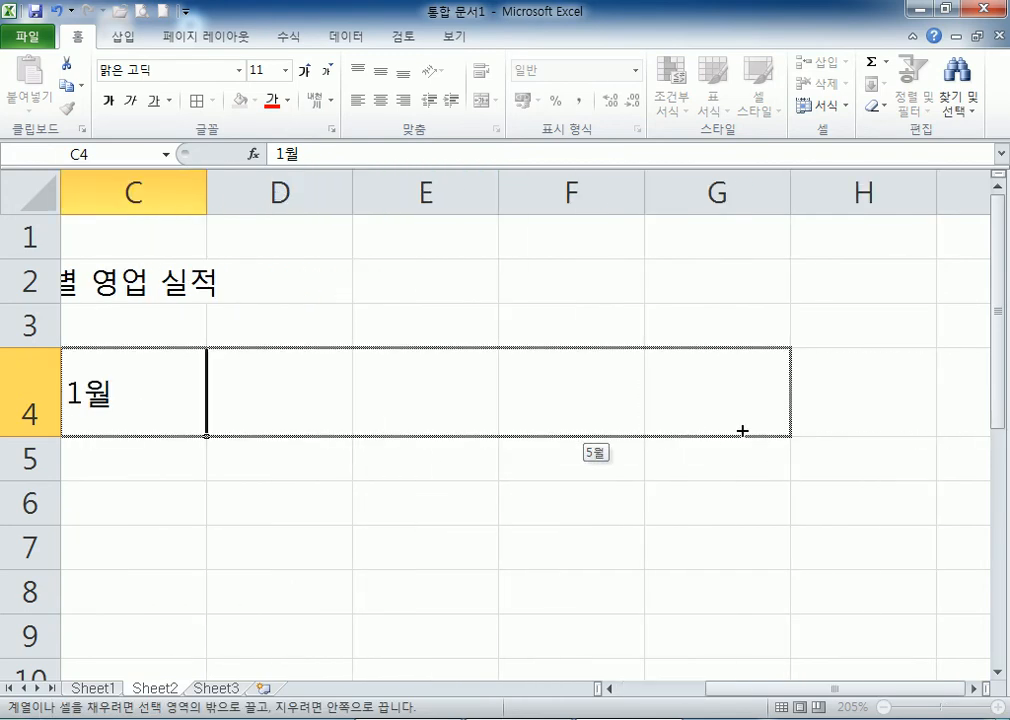
{"action": "left_click_drag", "start_coordinate": [851, 431], "coordinate": [876, 428]}
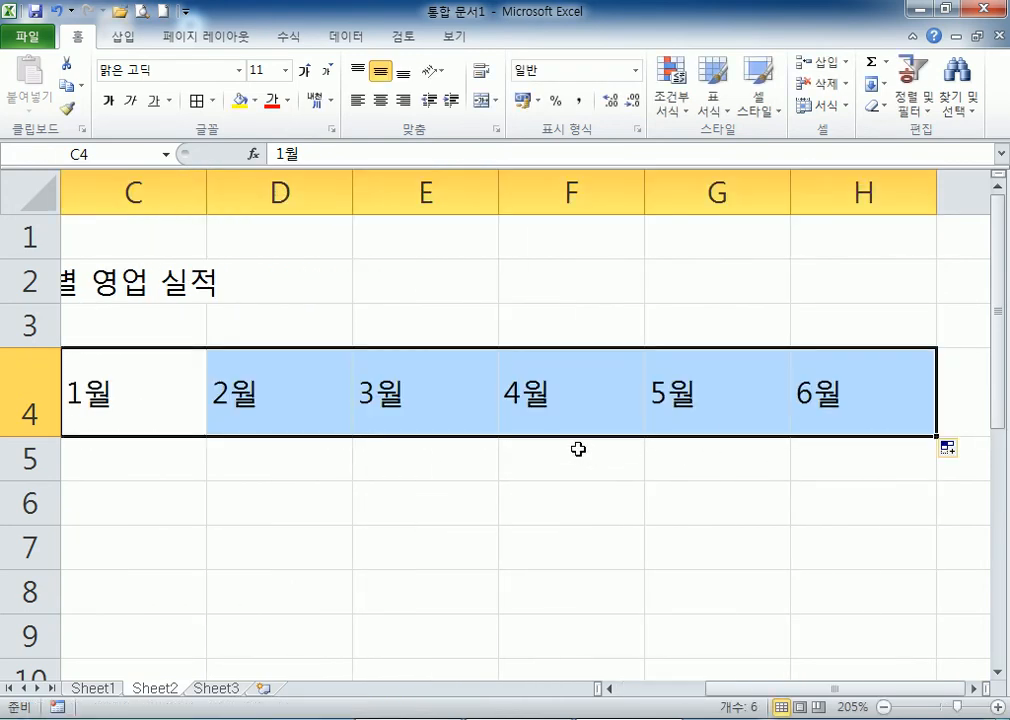
Enter 영업1부 in B5 and fill the department names down to 영업5부 in B9.
{"action": "key", "text": "Home"}
{"action": "scroll", "coordinate": [227, 434], "scroll_direction": "down", "scroll_amount": 1}
{"action": "left_click", "coordinate": [276, 321]}
{"action": "type", "text": "영업"}
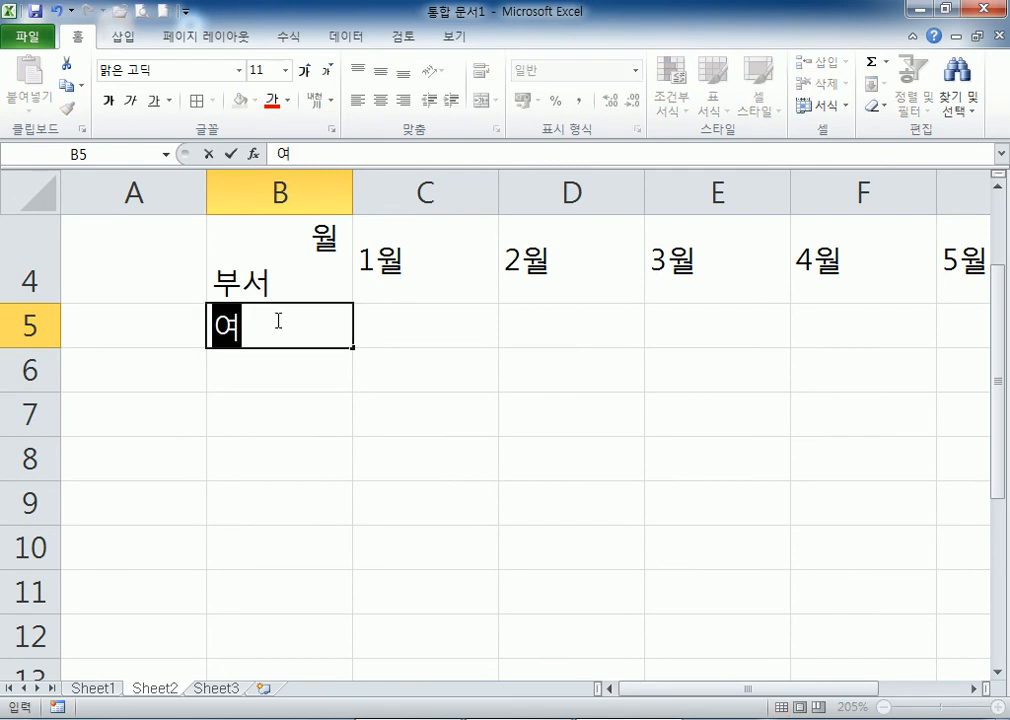
{"action": "type", "text": "1부"}
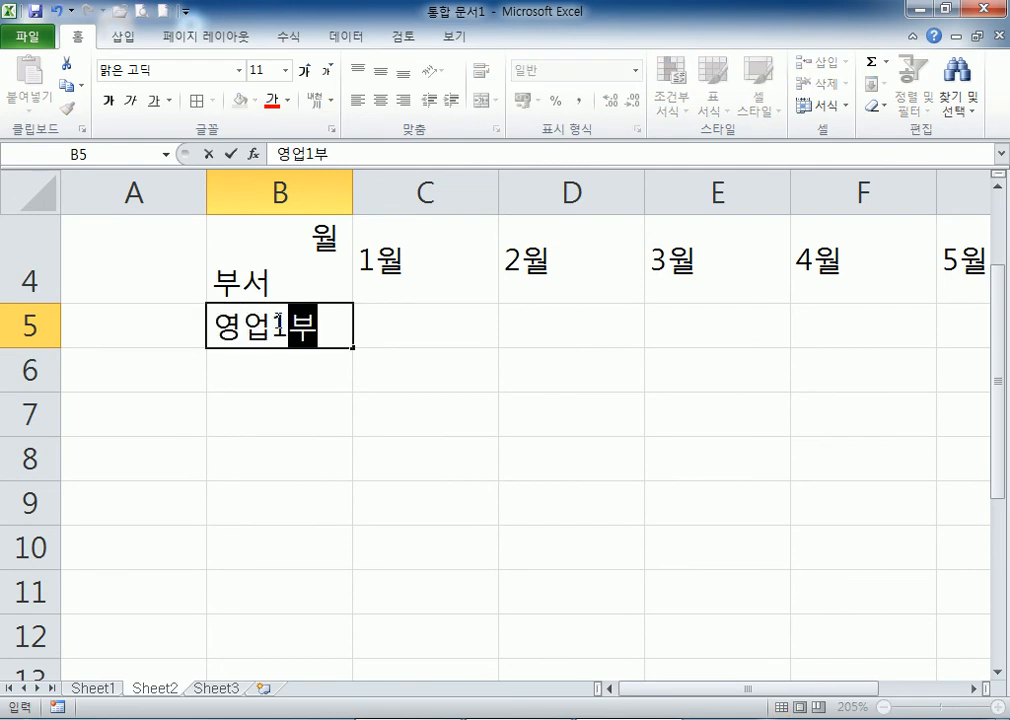
{"action": "left_click_drag", "start_coordinate": [351, 356], "coordinate": [354, 506]}
Fill the whole data range C5:H9 with the value 50 in one entry.
{"action": "scroll", "coordinate": [361, 492], "scroll_direction": "down", "scroll_amount": 3}
{"action": "left_click_drag", "start_coordinate": [322, 393], "coordinate": [868, 517]}
{"action": "type", "text": "50"}
{"action": "key", "text": "ctrl+Return"}
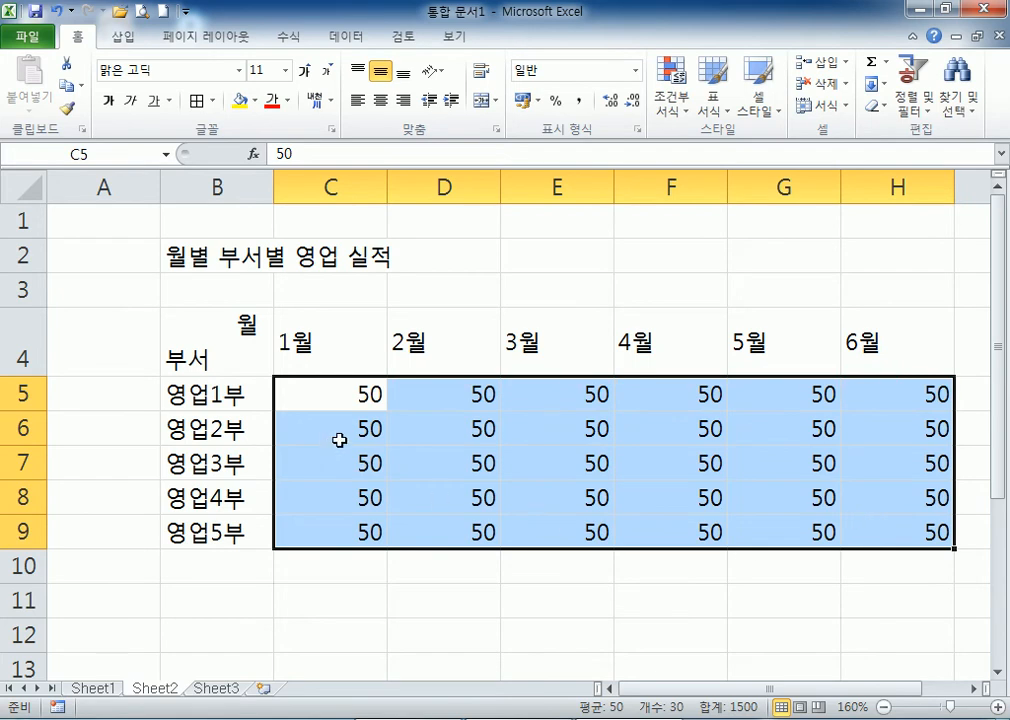
Try centering the whole table B4:H9, header cell B4 included, and undo that alignment.
{"action": "left_click_drag", "start_coordinate": [266, 350], "coordinate": [933, 530]}
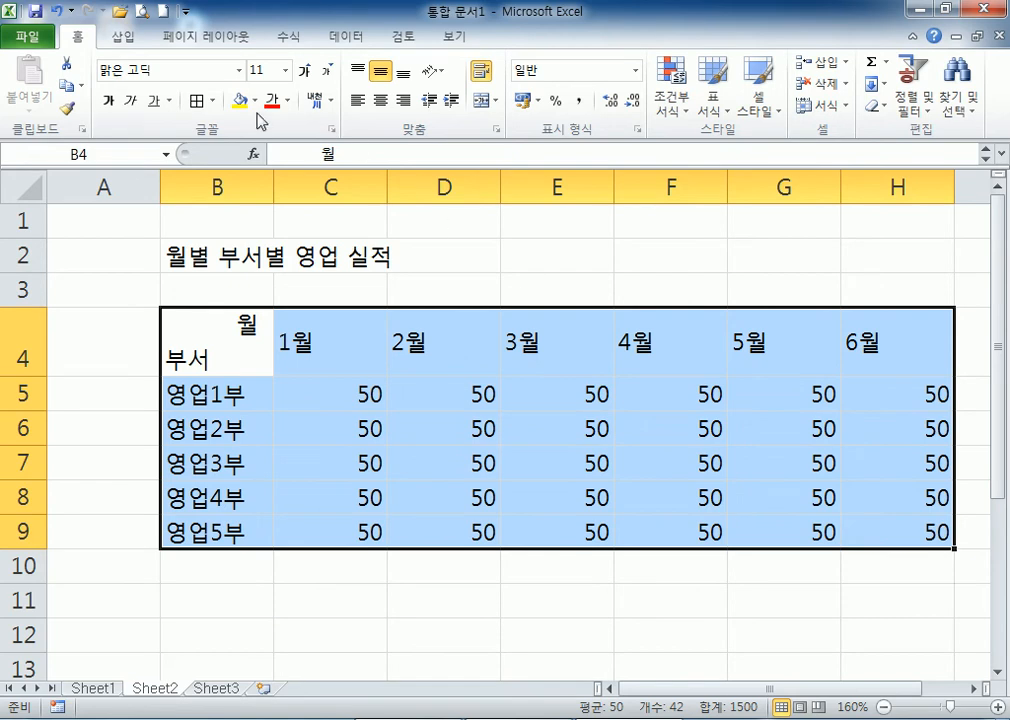
{"action": "left_click", "coordinate": [386, 102]}
{"action": "left_click", "coordinate": [237, 334]}
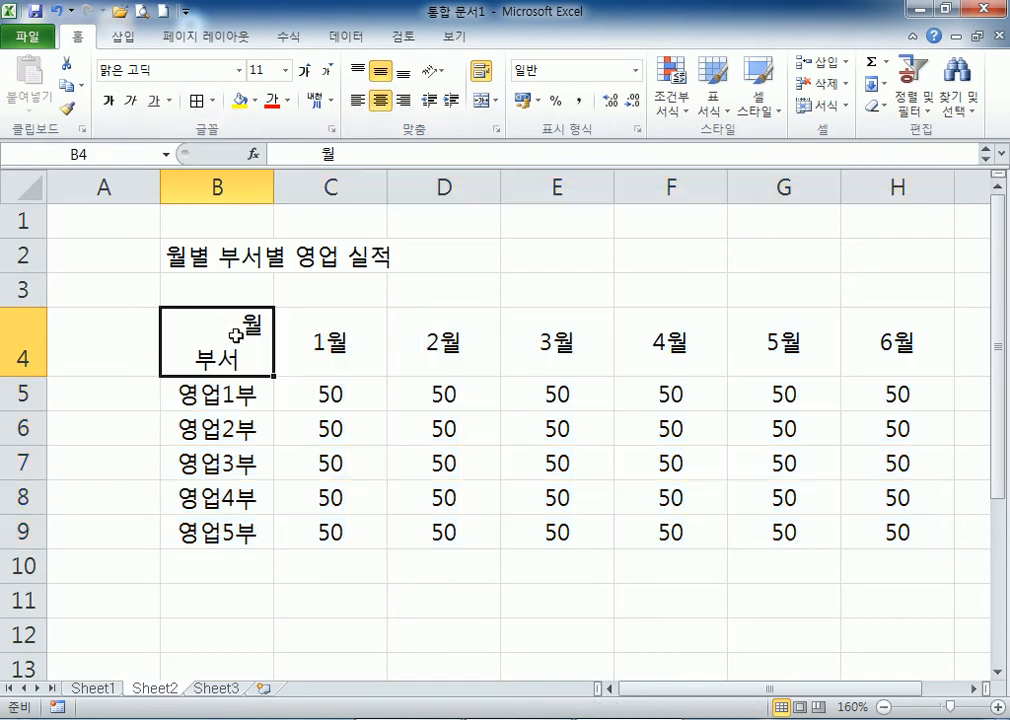
{"action": "key", "text": "ctrl+z"}
Center the months and figures in C4:H9 and the department names in B5:B9, leaving out header cell B4.
{"action": "left_click_drag", "start_coordinate": [295, 366], "coordinate": [904, 517]}
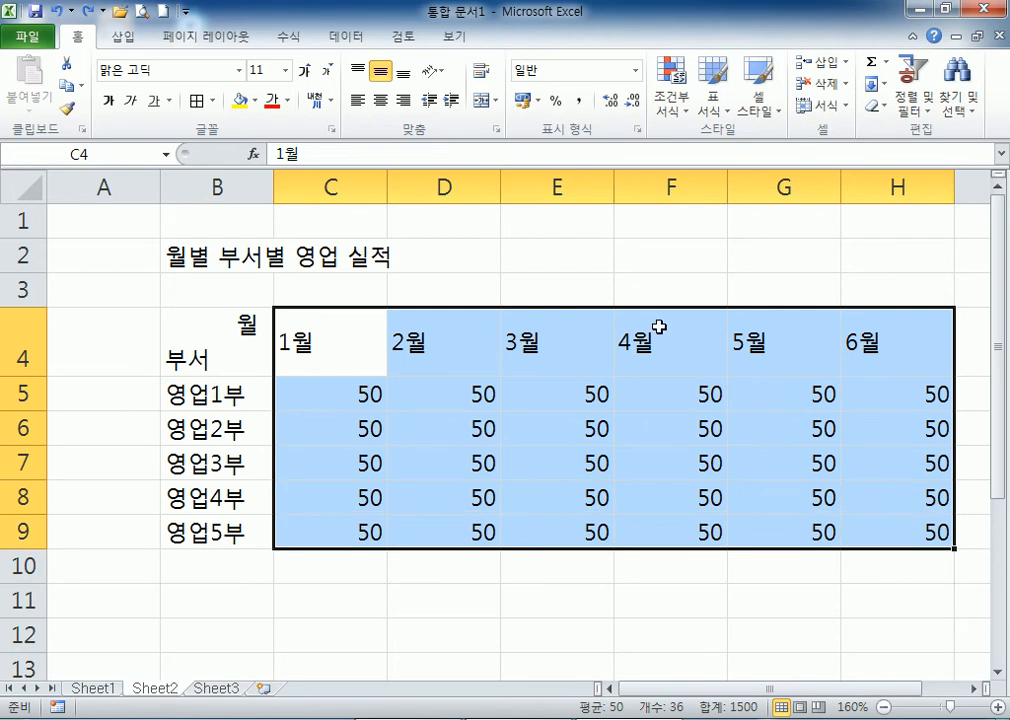
{"action": "left_click", "coordinate": [380, 100]}
{"action": "left_click_drag", "start_coordinate": [210, 394], "coordinate": [225, 532]}
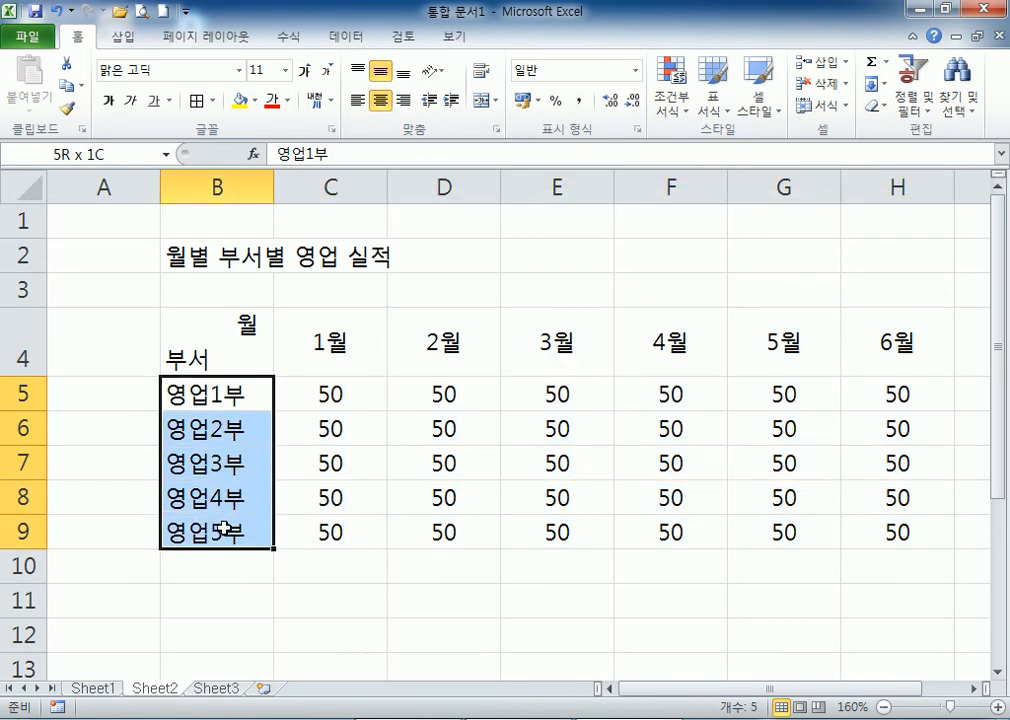
{"action": "left_click", "coordinate": [380, 100]}
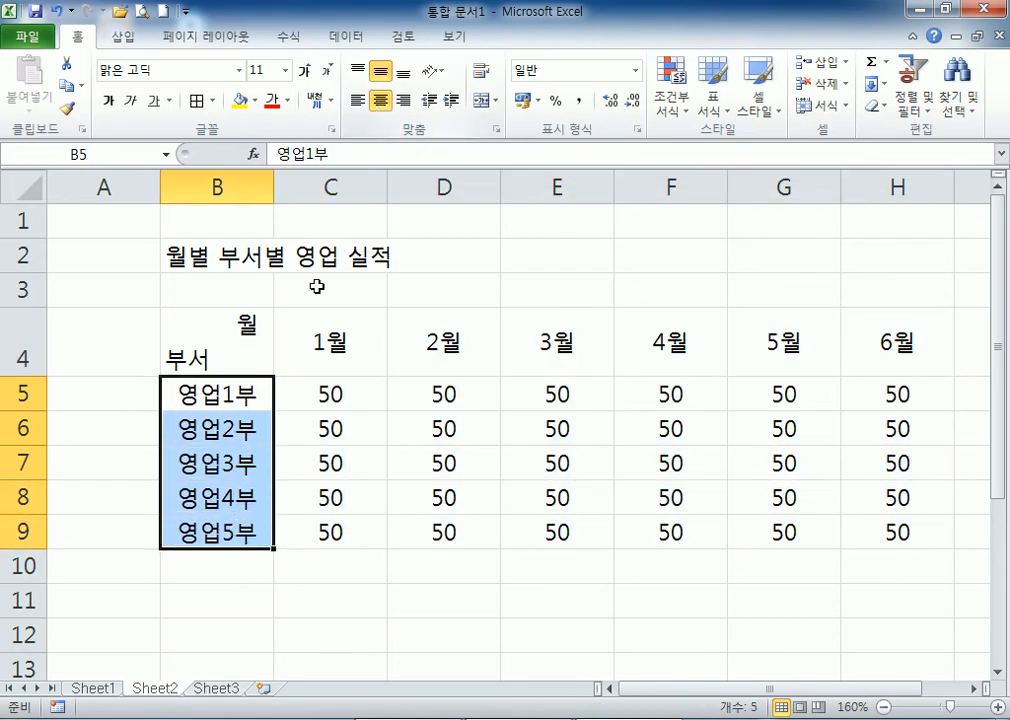
Center the entire table B4:H9 as one selection, and turn centering off for header cell B4 alone.
{"action": "left_click_drag", "start_coordinate": [207, 340], "coordinate": [855, 527]}
{"action": "left_click", "coordinate": [389, 104]}
{"action": "left_click", "coordinate": [389, 104]}
{"action": "left_click", "coordinate": [389, 104]}
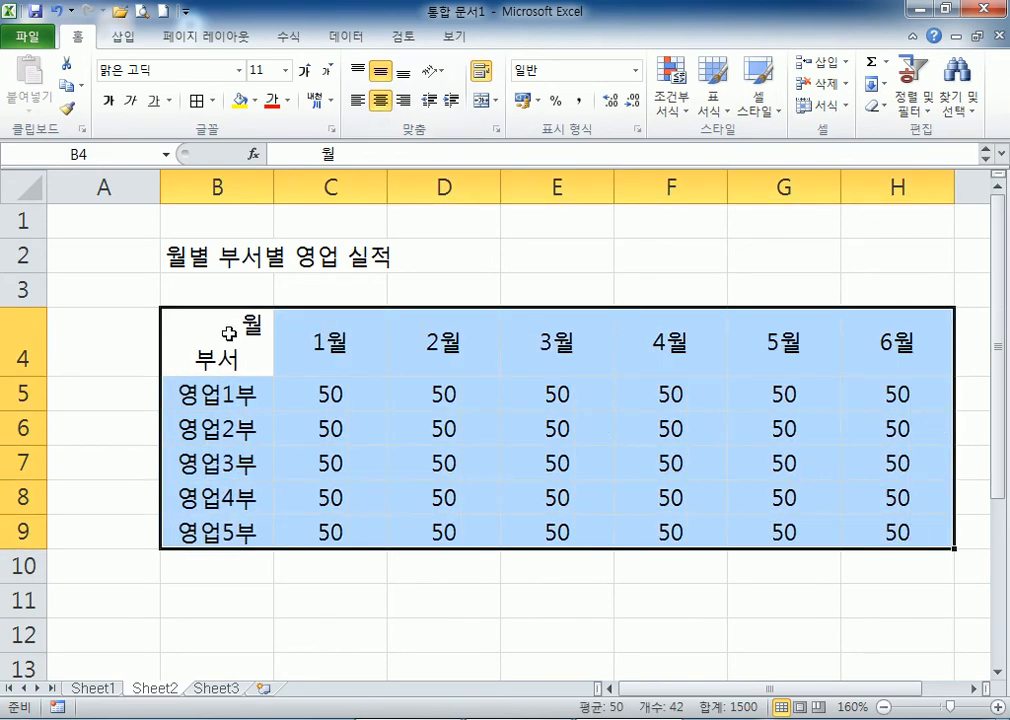
{"action": "left_click", "coordinate": [229, 333]}
{"action": "left_click", "coordinate": [380, 100]}
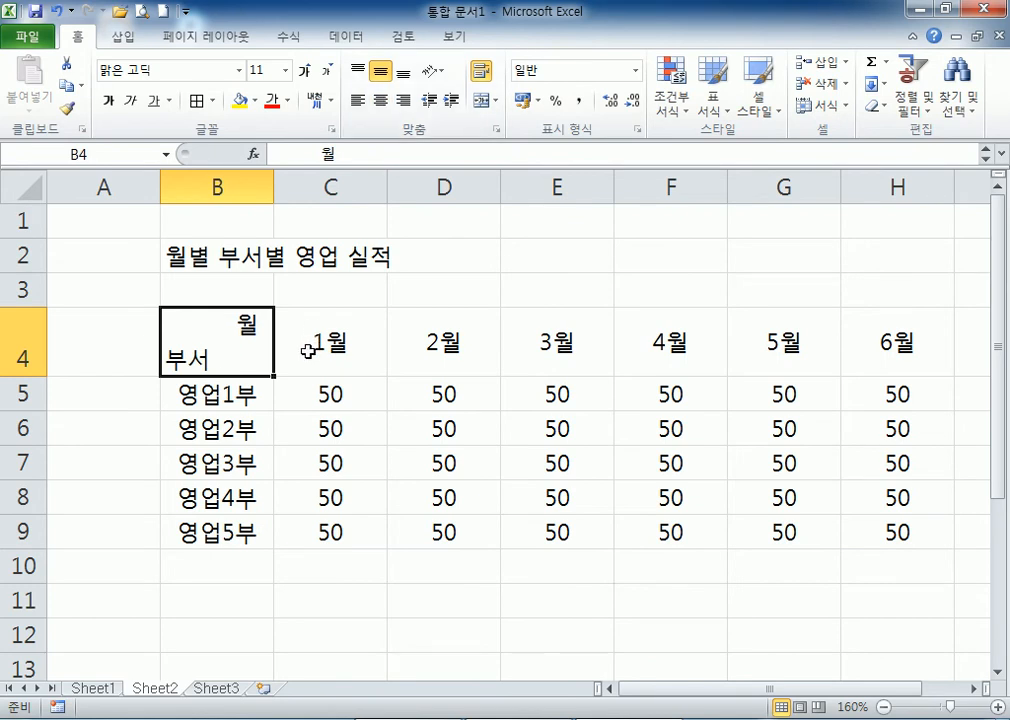
Insert a space before "월" in header cell B4 and apply all borders to the table range B4:H9.
{"action": "double_click", "coordinate": [197, 325]}
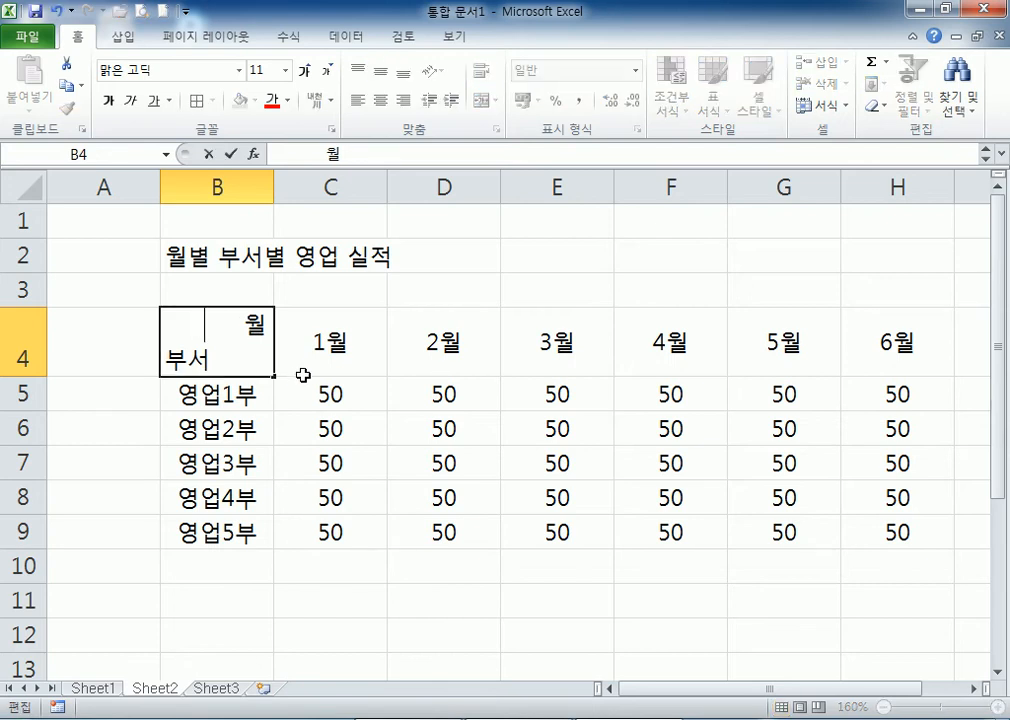
{"action": "key", "text": "Return"}
{"action": "left_click_drag", "start_coordinate": [261, 341], "coordinate": [868, 532]}
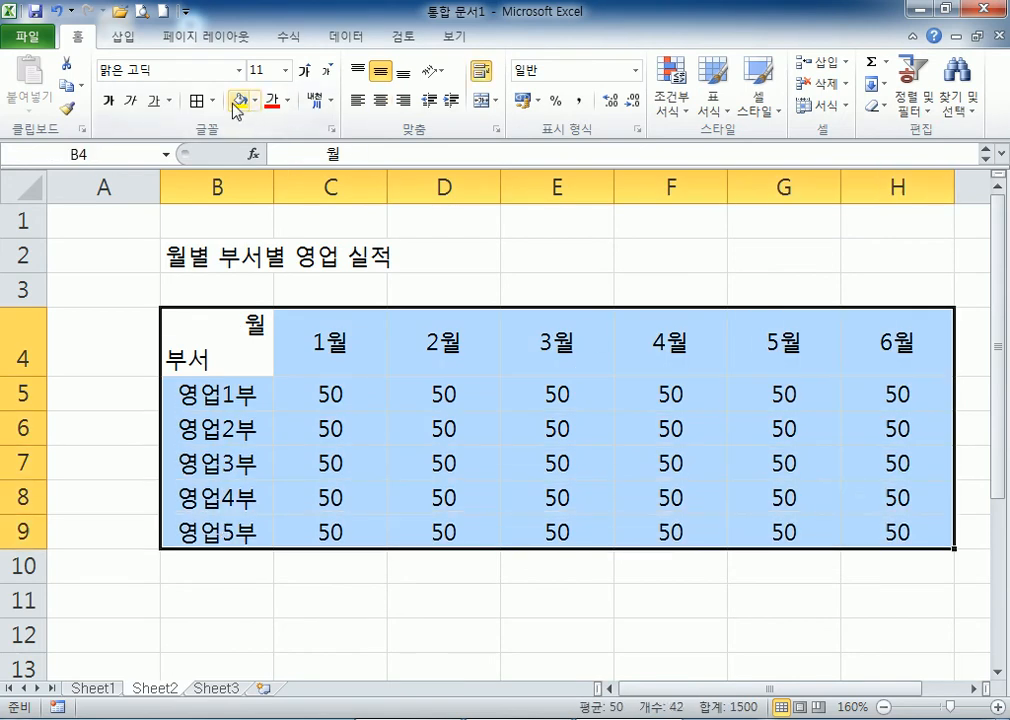
{"action": "left_click", "coordinate": [214, 102]}
{"action": "left_click", "coordinate": [255, 266]}
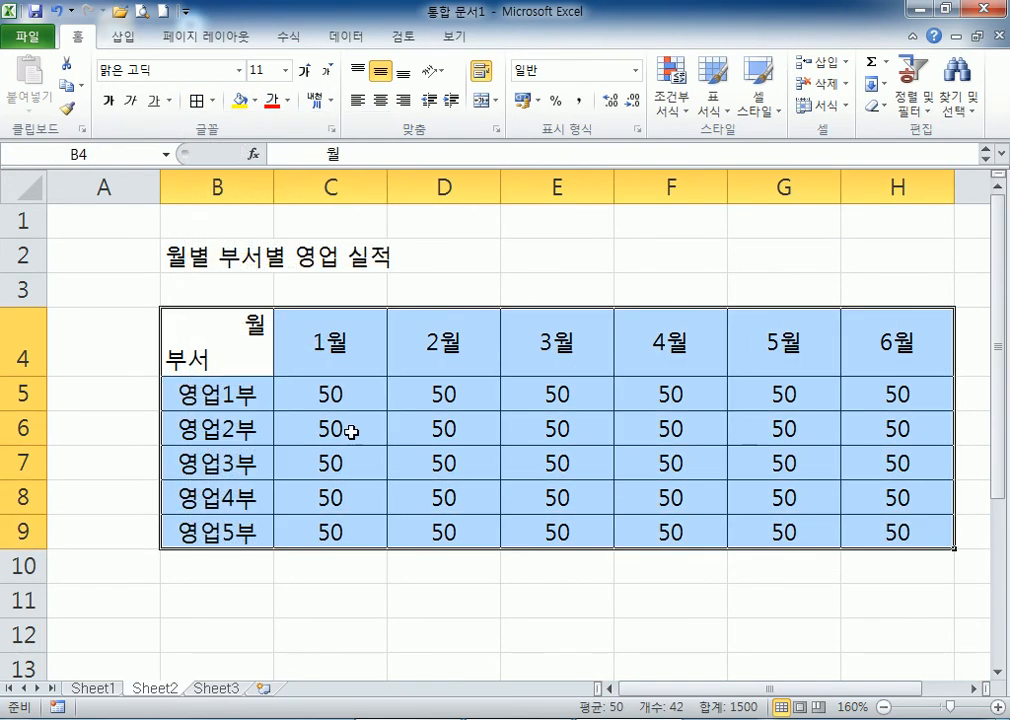
Fill the header row B4:H4 with the standard yellow color.
{"action": "left_click_drag", "start_coordinate": [258, 341], "coordinate": [872, 334]}
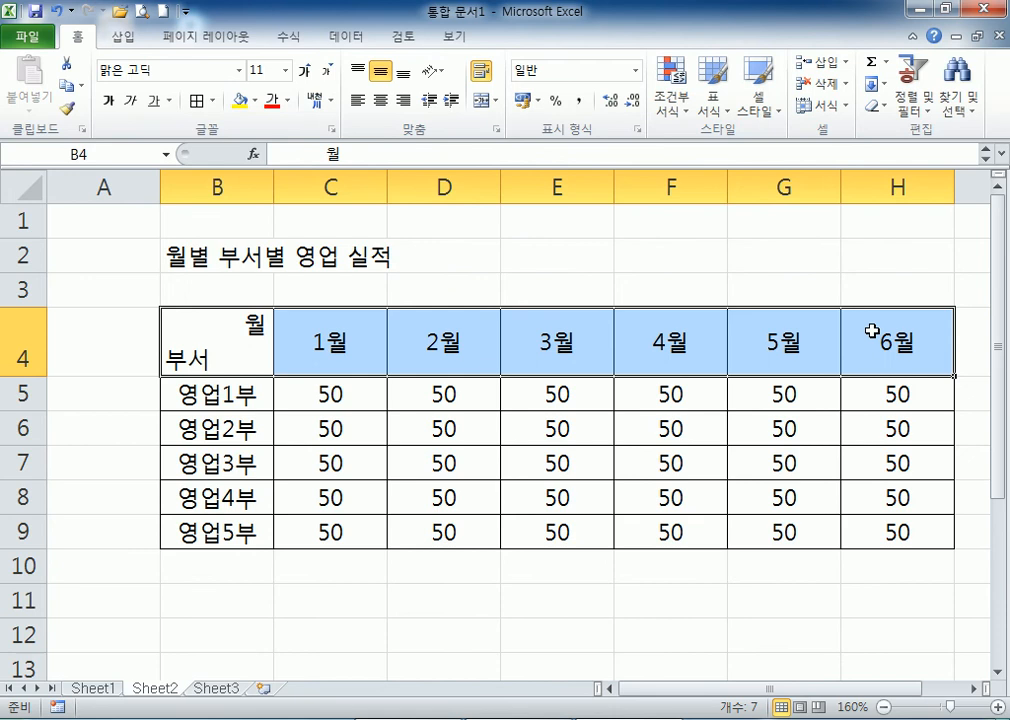
{"action": "left_click", "coordinate": [257, 101]}
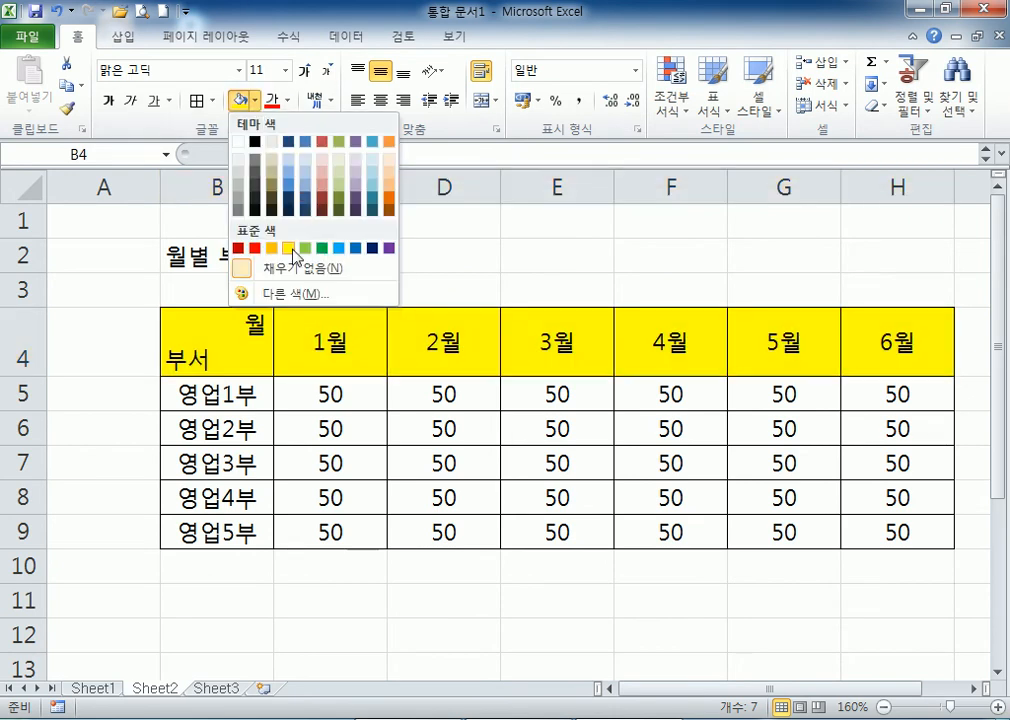
{"action": "left_click", "coordinate": [289, 248]}
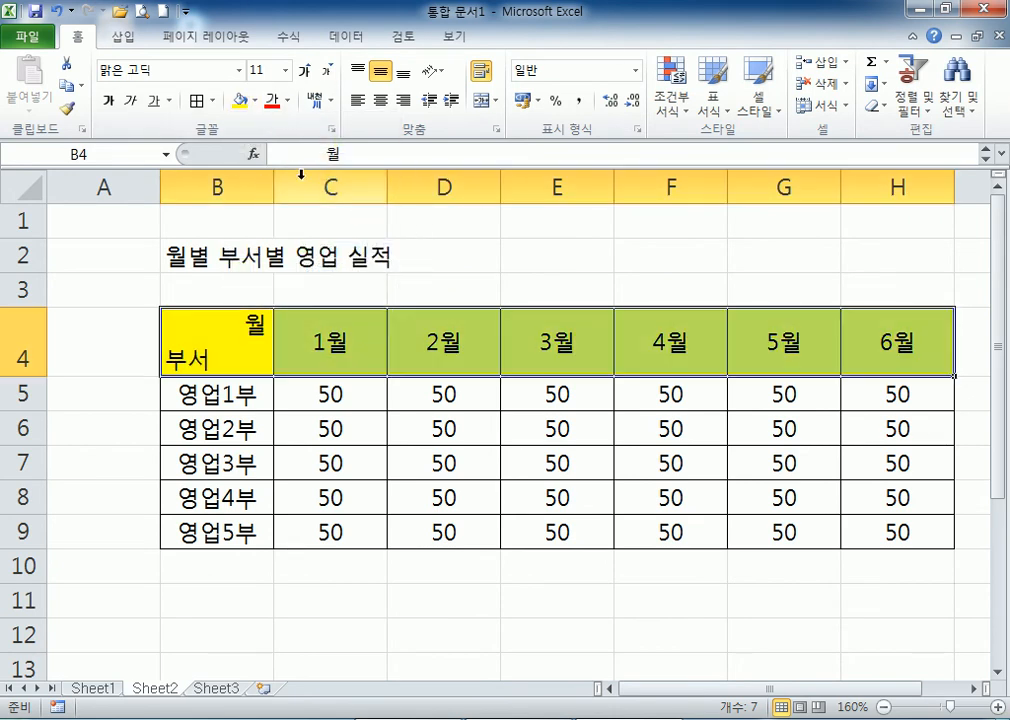
Merge and center the title across B2:H2 and narrow the empty column A.
{"action": "left_click_drag", "start_coordinate": [176, 253], "coordinate": [845, 253]}
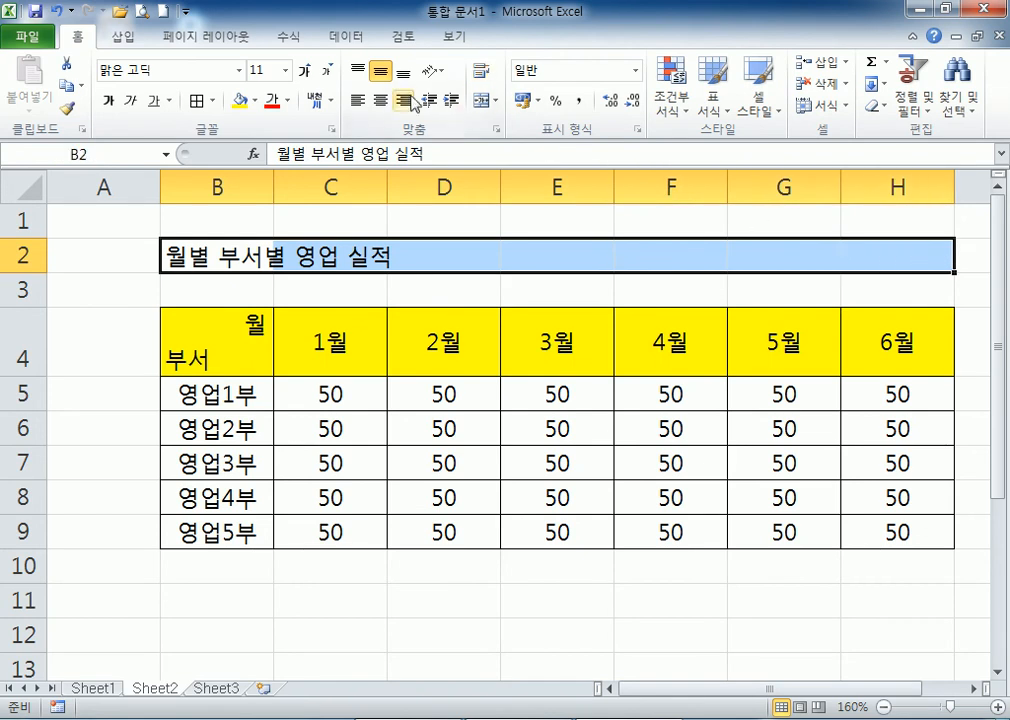
{"action": "left_click", "coordinate": [484, 100]}
{"action": "left_click_drag", "start_coordinate": [157, 190], "coordinate": [92, 189]}
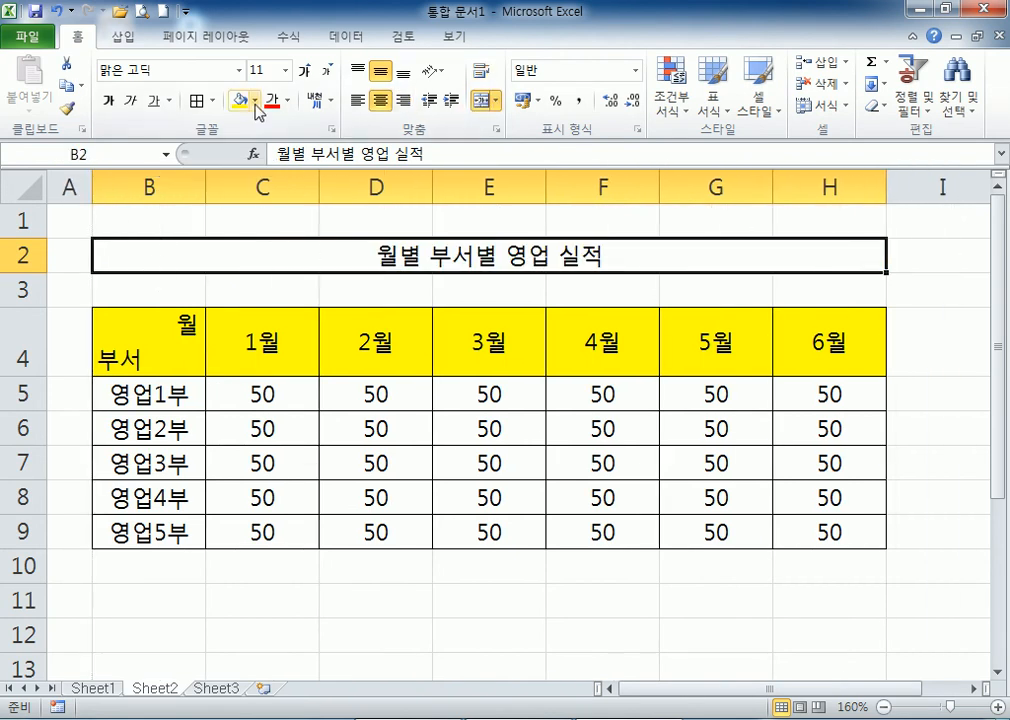
Enlarge the title text in B2 to font size 20.
{"action": "left_click", "coordinate": [305, 71]}
{"action": "left_click", "coordinate": [305, 71]}
{"action": "left_click", "coordinate": [305, 71]}
{"action": "left_click", "coordinate": [305, 71]}
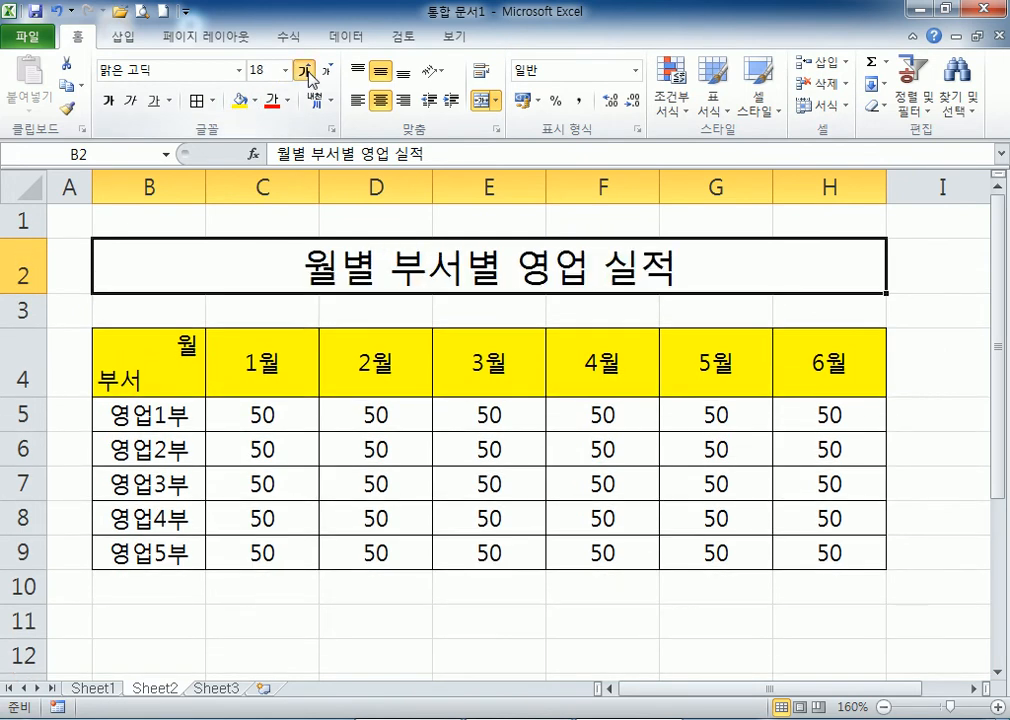
{"action": "left_click", "coordinate": [305, 71]}
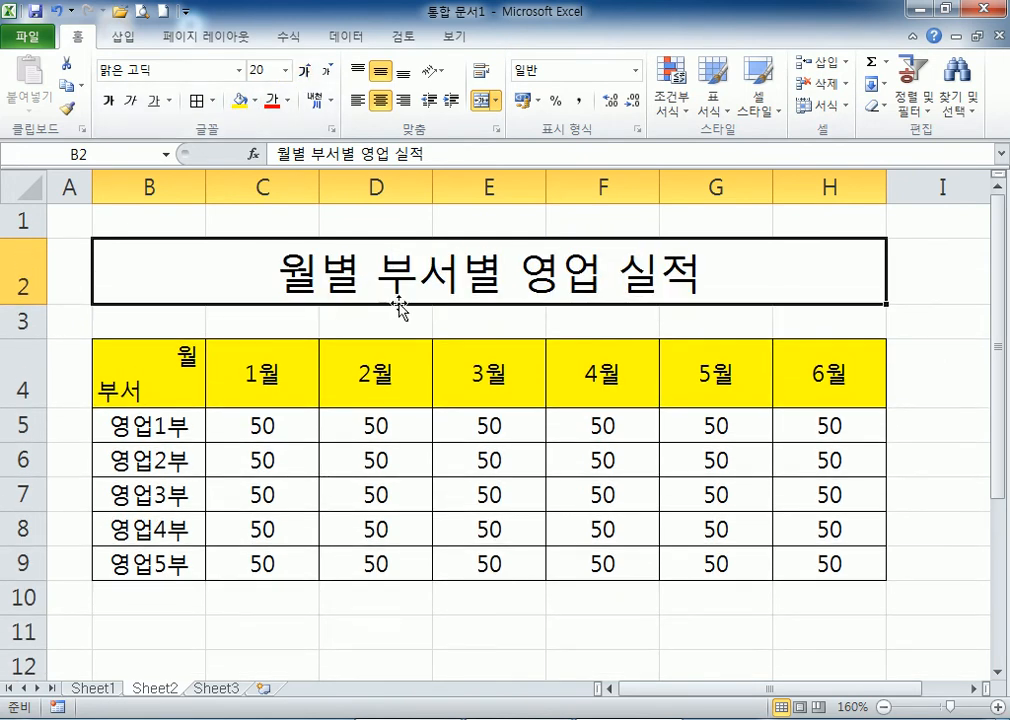
Add a diagonal border from upper left to lower right in header cell B4.
{"action": "left_click", "coordinate": [144, 390]}
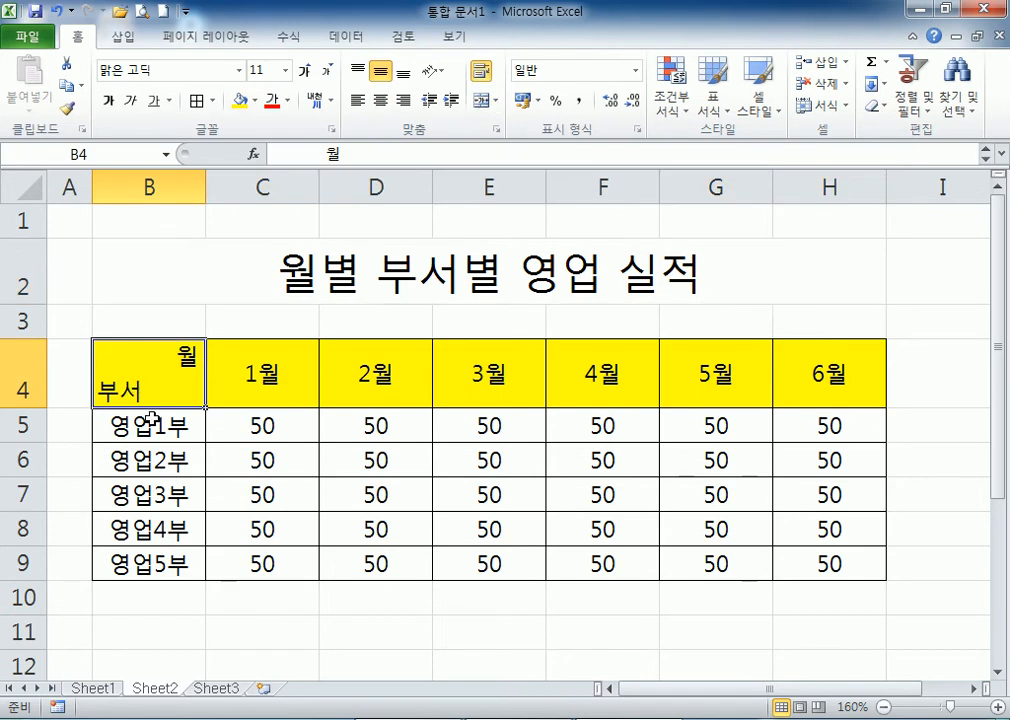
{"action": "left_click_drag", "start_coordinate": [140, 357], "coordinate": [773, 367]}
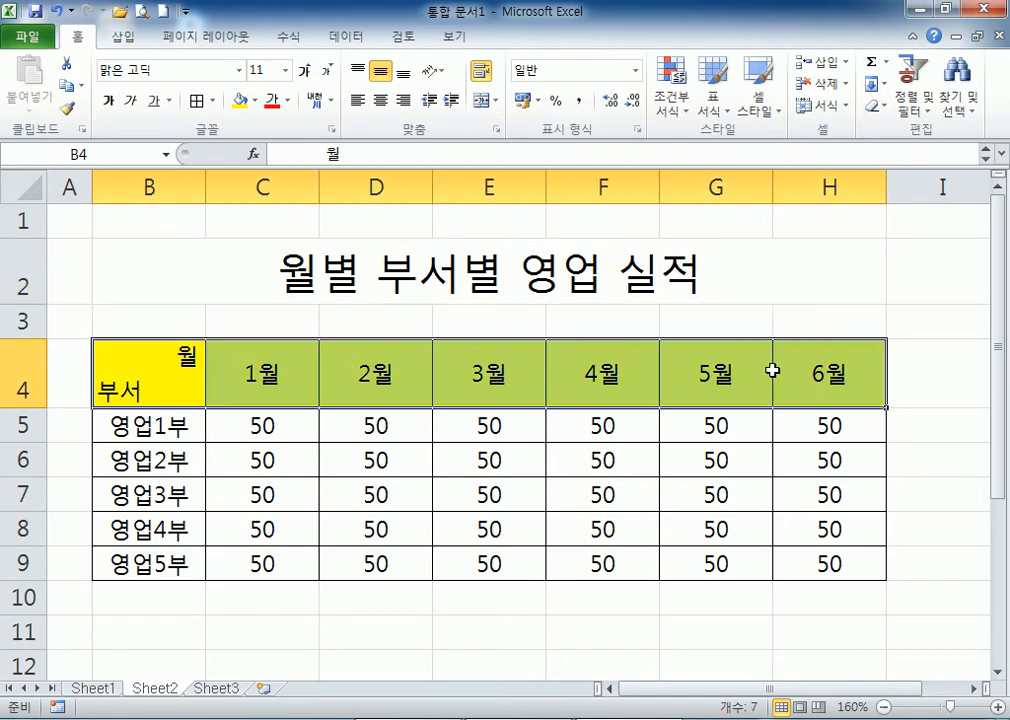
{"action": "left_click_drag", "start_coordinate": [153, 379], "coordinate": [158, 582]}
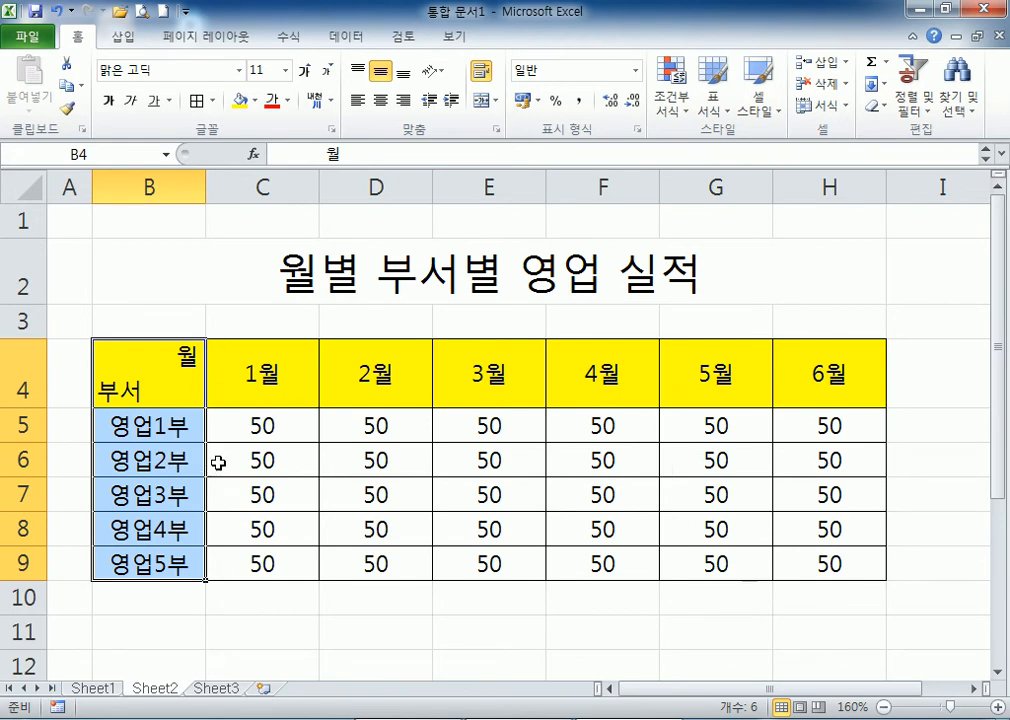
{"action": "left_click", "coordinate": [158, 376]}
{"action": "key", "text": "ctrl+1"}
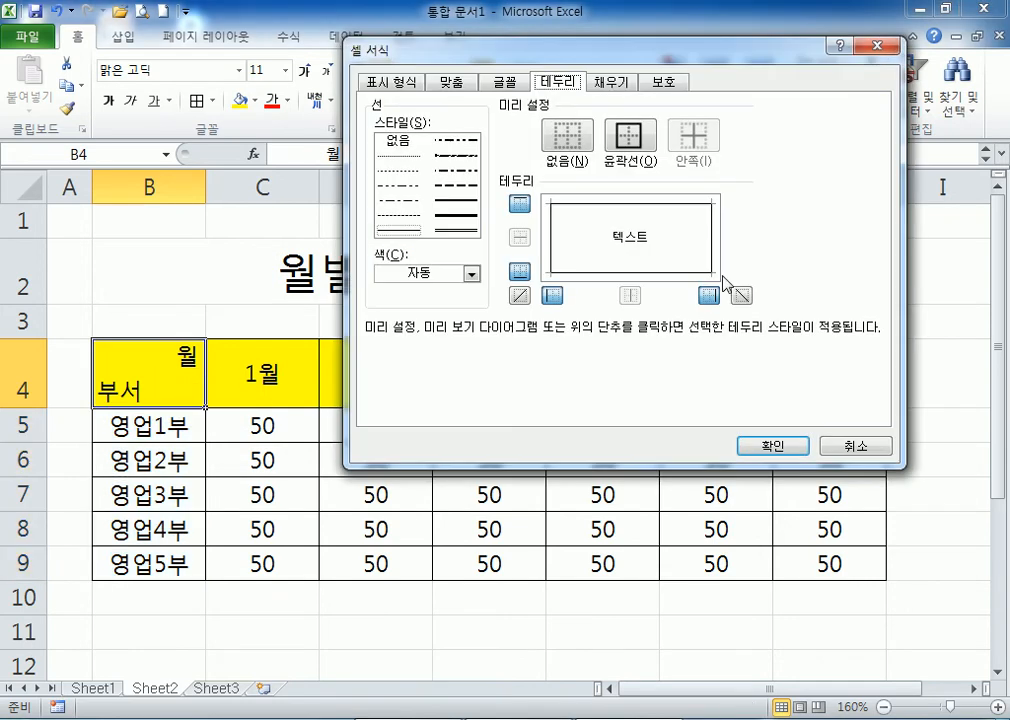
{"action": "left_click", "coordinate": [741, 295]}
{"action": "left_click", "coordinate": [772, 446]}
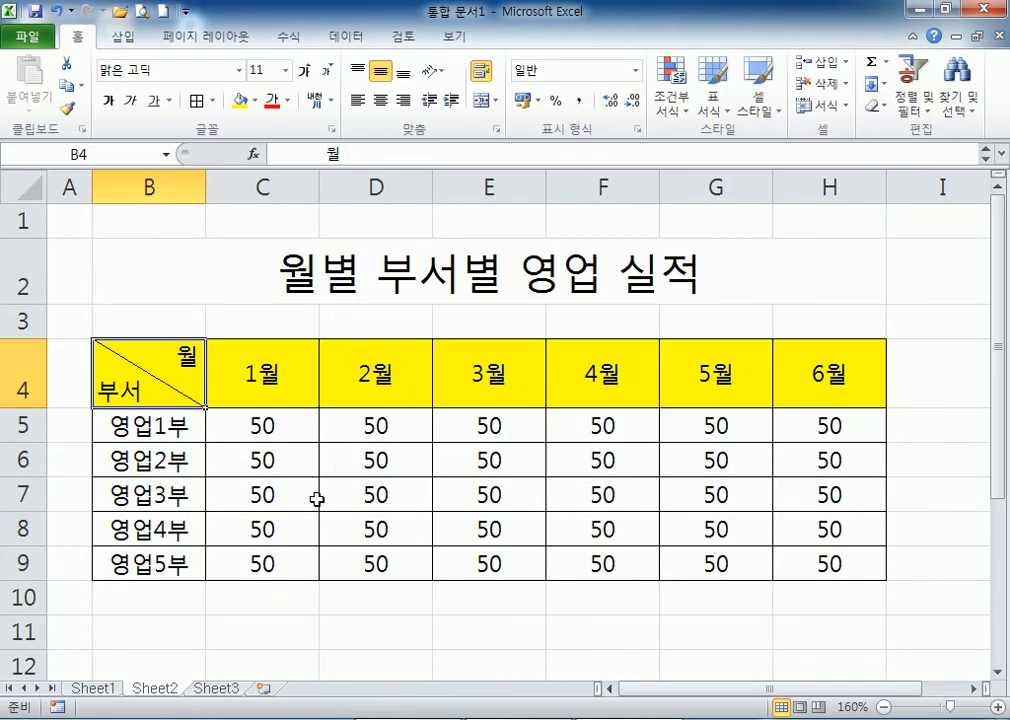
Apply a thick outside border around the whole table B4:H9.
{"action": "left_click_drag", "start_coordinate": [139, 377], "coordinate": [173, 514]}
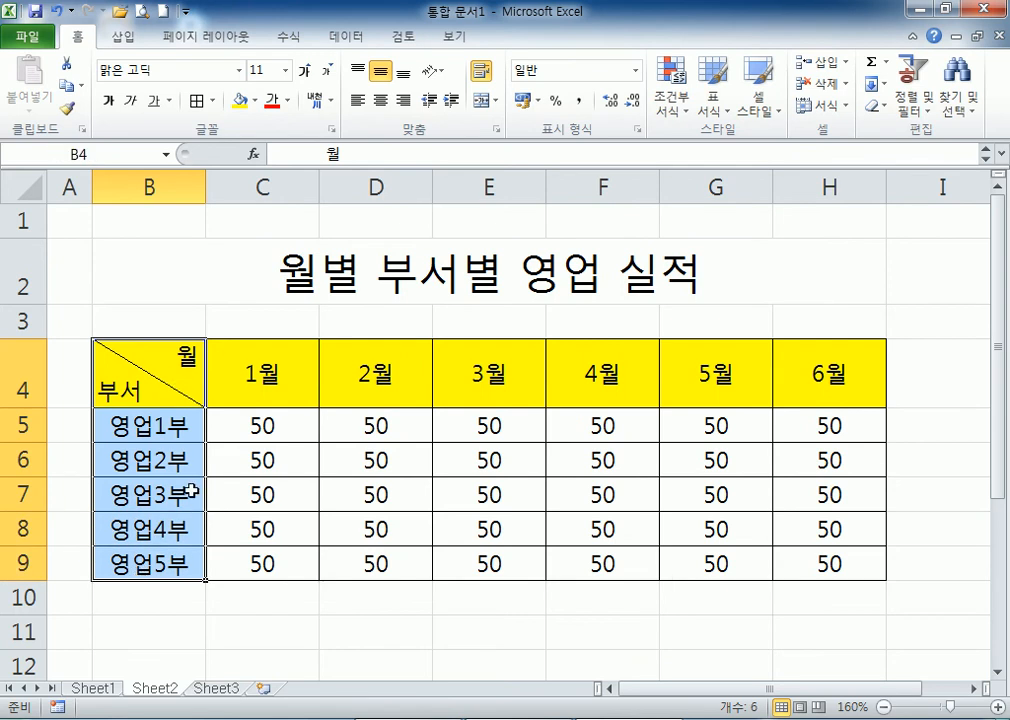
{"action": "left_click", "coordinate": [190, 490]}
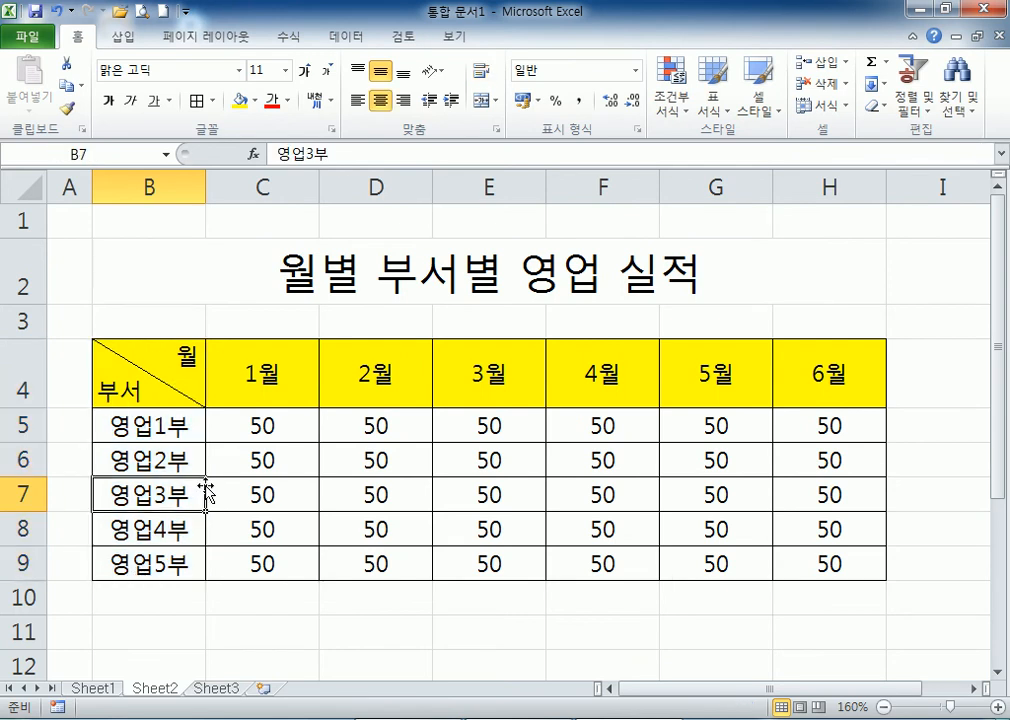
{"action": "left_click_drag", "start_coordinate": [142, 400], "coordinate": [799, 557]}
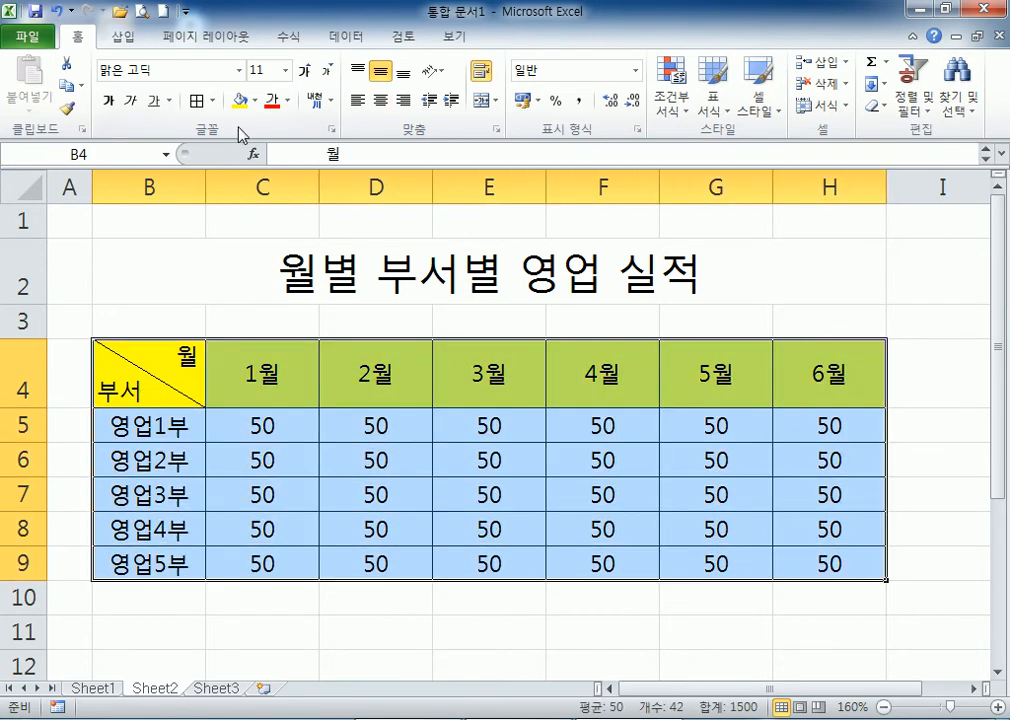
{"action": "left_click", "coordinate": [213, 101]}
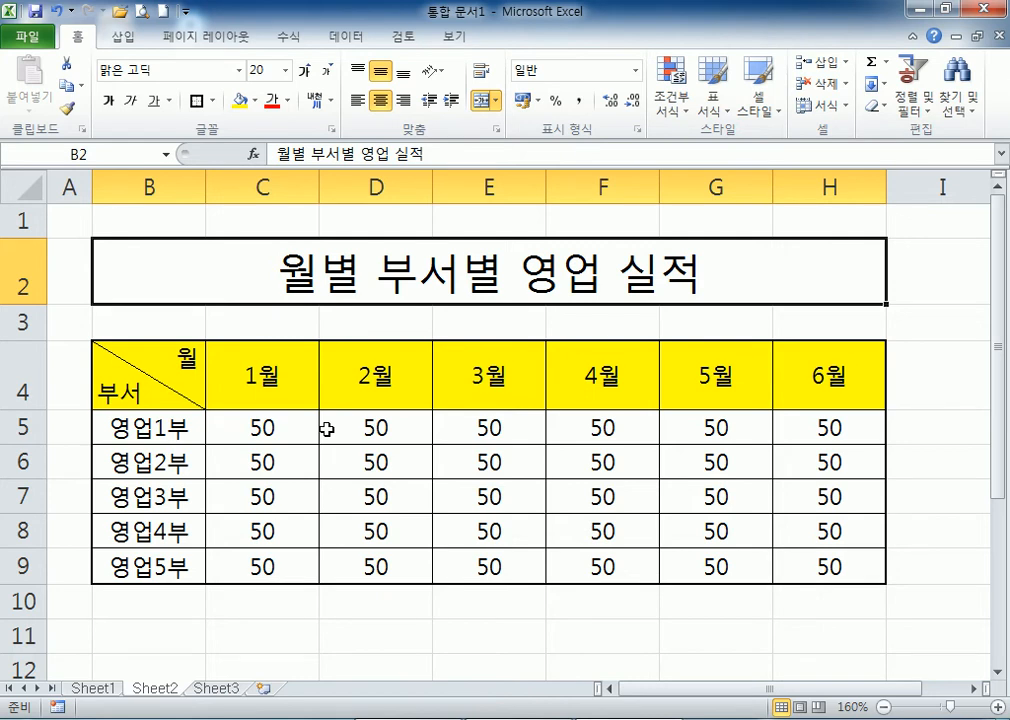
Widen column B slightly so both header words in B4 fit at 130% zoom.
{"action": "scroll", "coordinate": [280, 369], "scroll_direction": "down", "scroll_amount": 2}
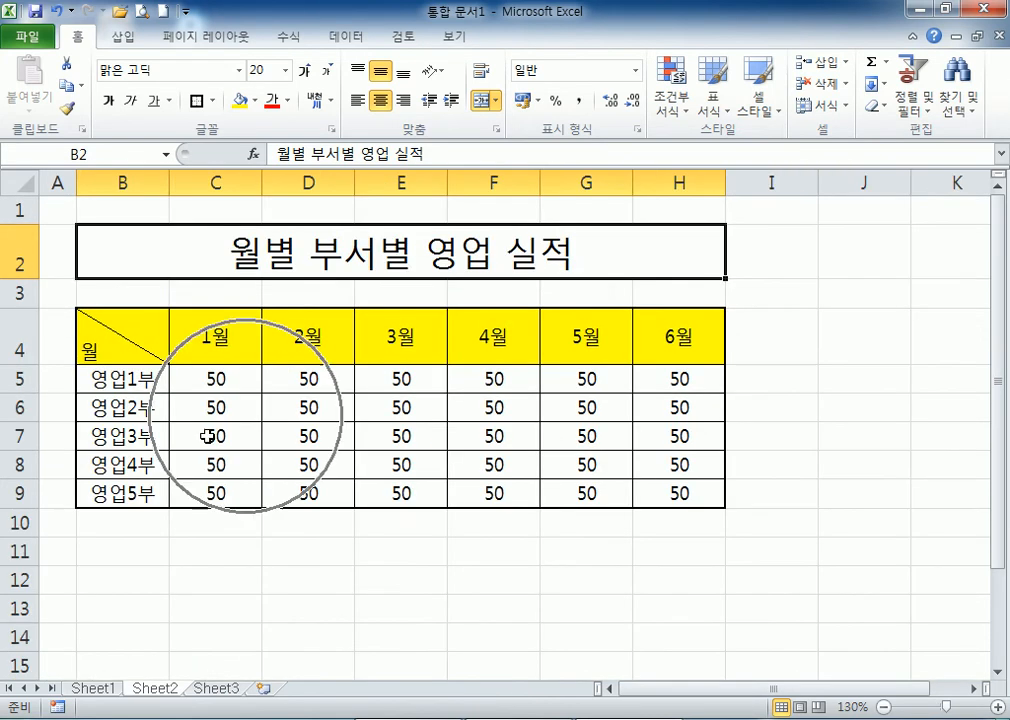
{"action": "left_click", "coordinate": [142, 342]}
{"action": "left_click_drag", "start_coordinate": [169, 181], "coordinate": [182, 179]}
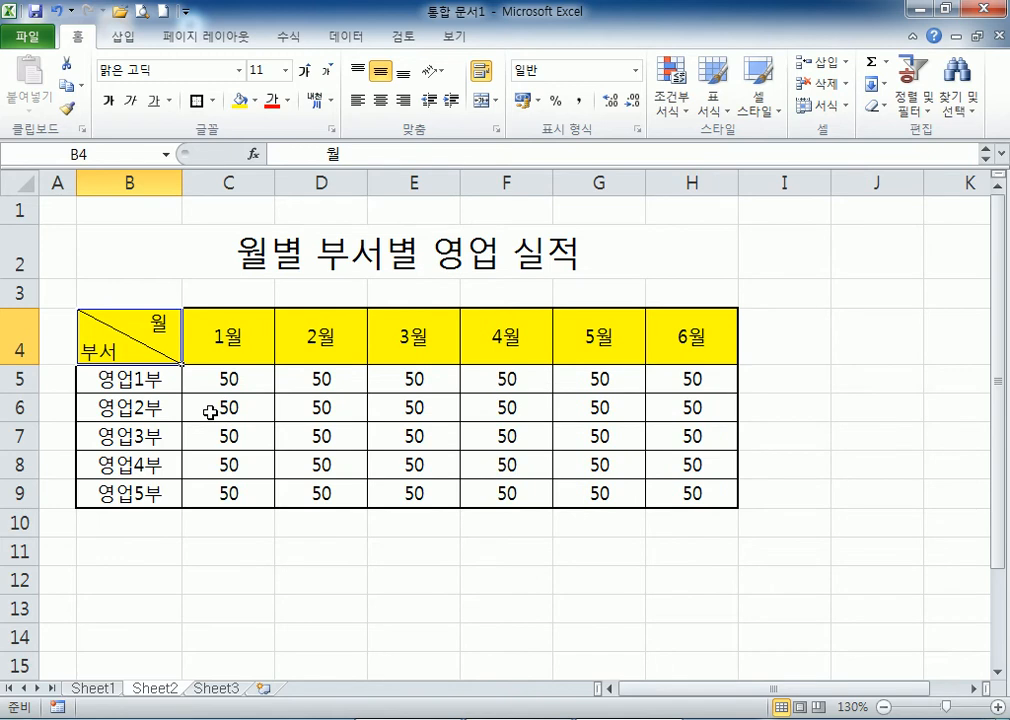
Try widening the empty column A to about the width of column B.
{"action": "left_click_drag", "start_coordinate": [76, 181], "coordinate": [145, 181]}
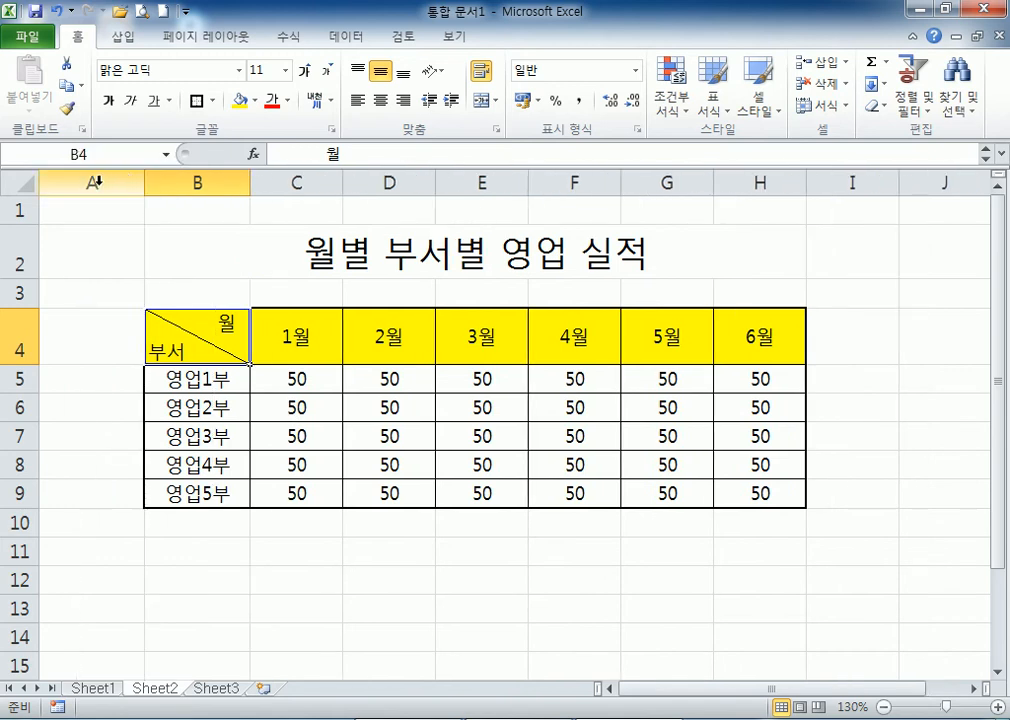
{"action": "left_click", "coordinate": [98, 180]}
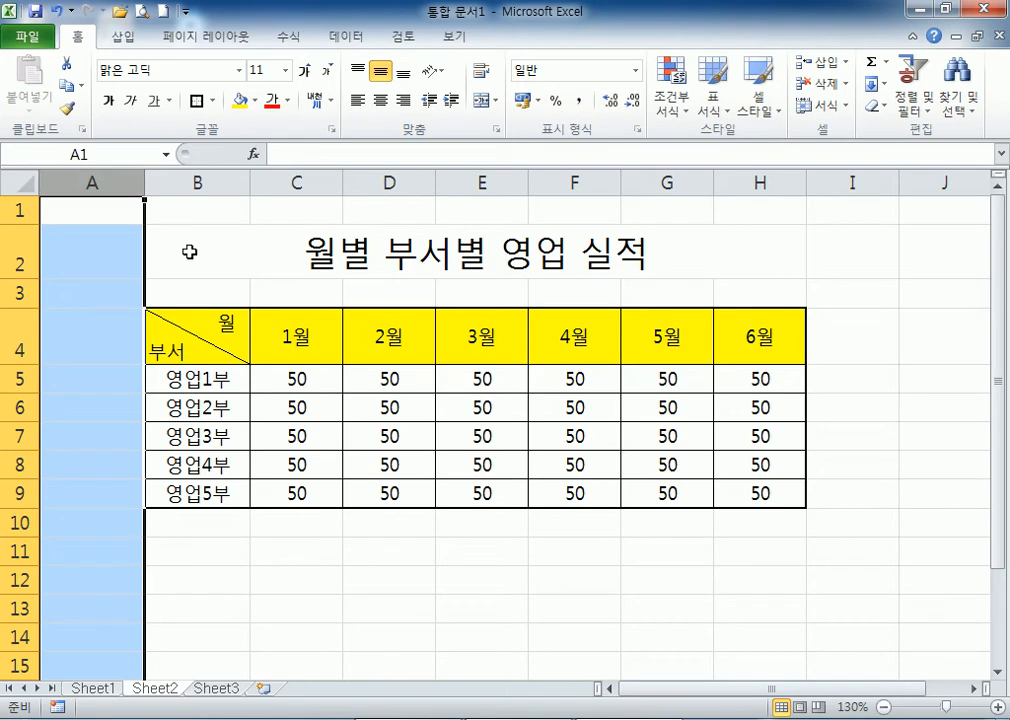
{"action": "left_click", "coordinate": [209, 264]}
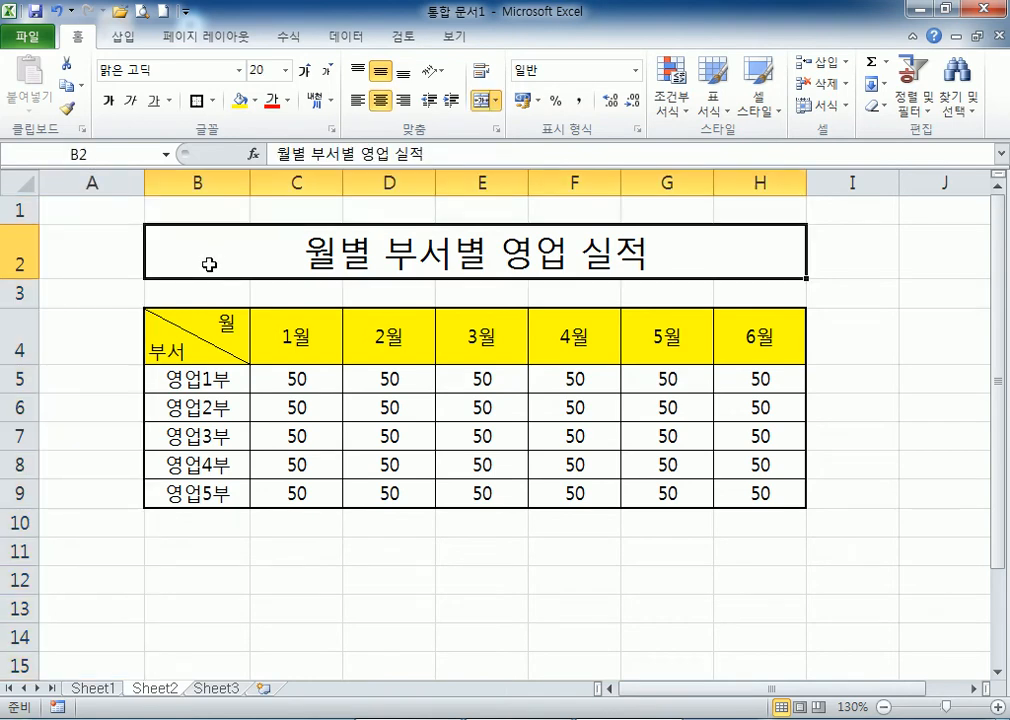
{"action": "left_click", "coordinate": [90, 181]}
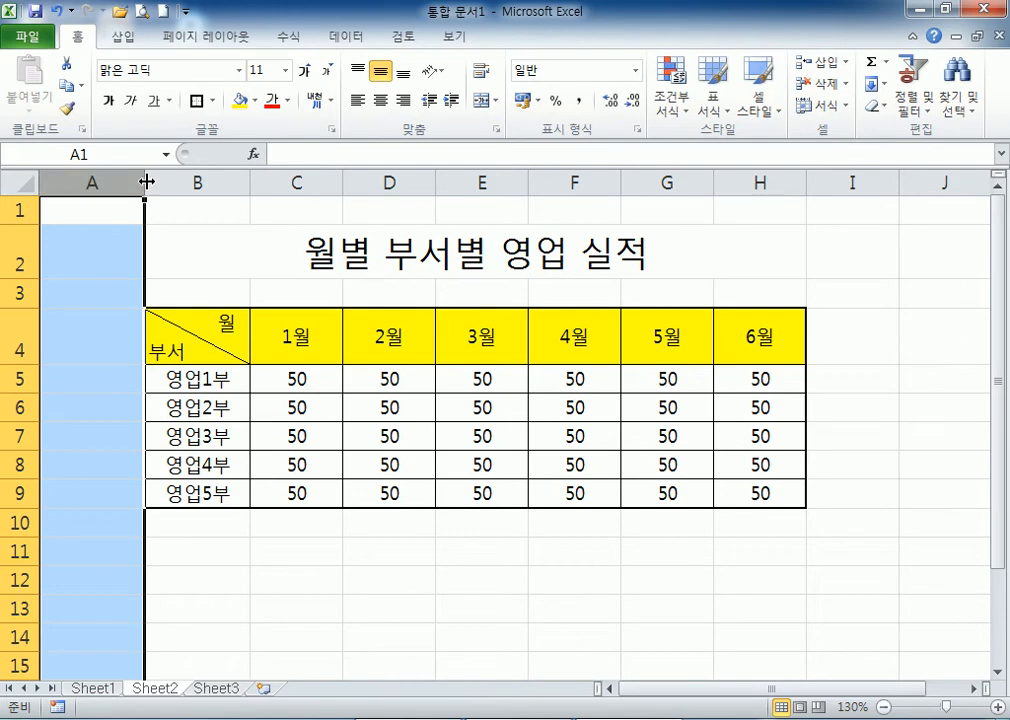
{"action": "left_click", "coordinate": [108, 252]}
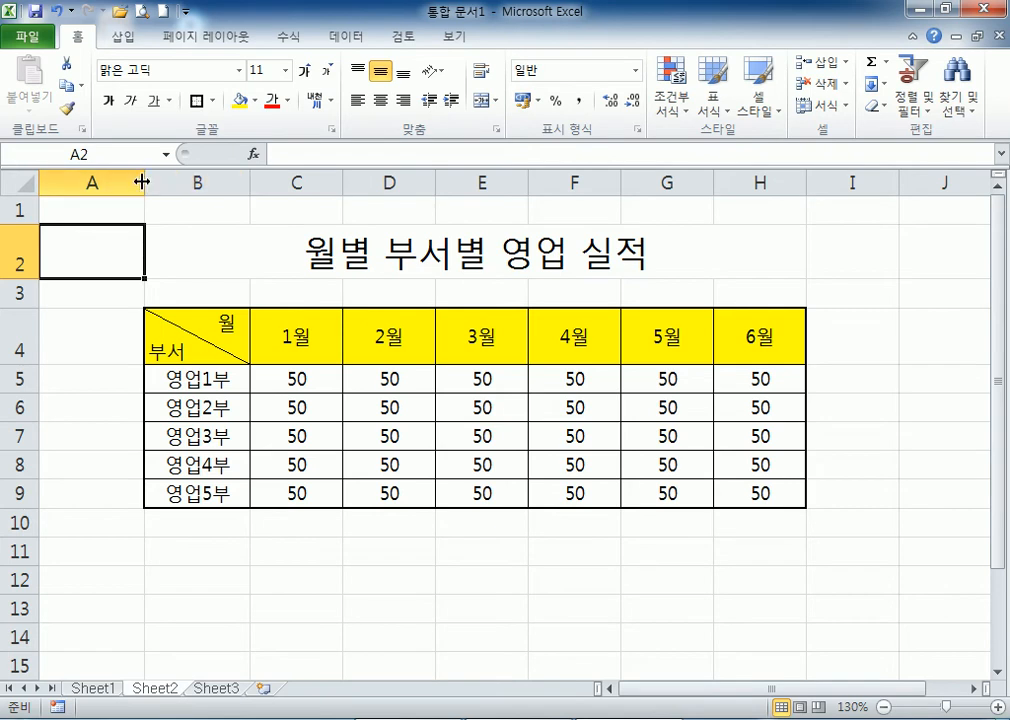
Narrow column A to a thin margin beside the table.
{"action": "left_click_drag", "start_coordinate": [143, 181], "coordinate": [53, 180]}
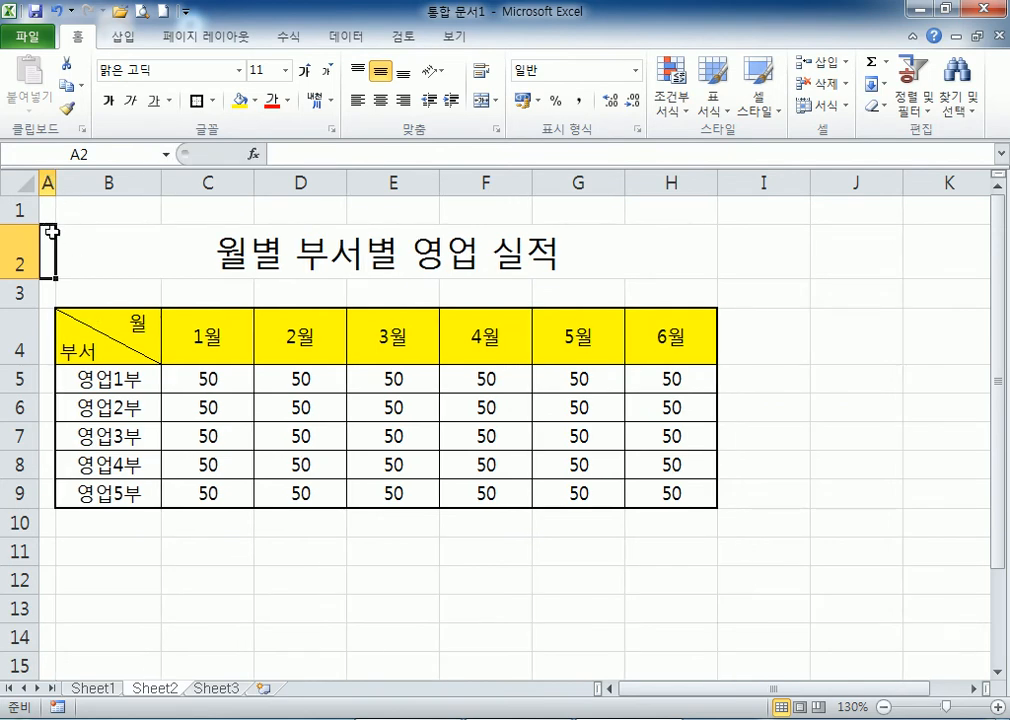
{"action": "left_click", "coordinate": [81, 241]}
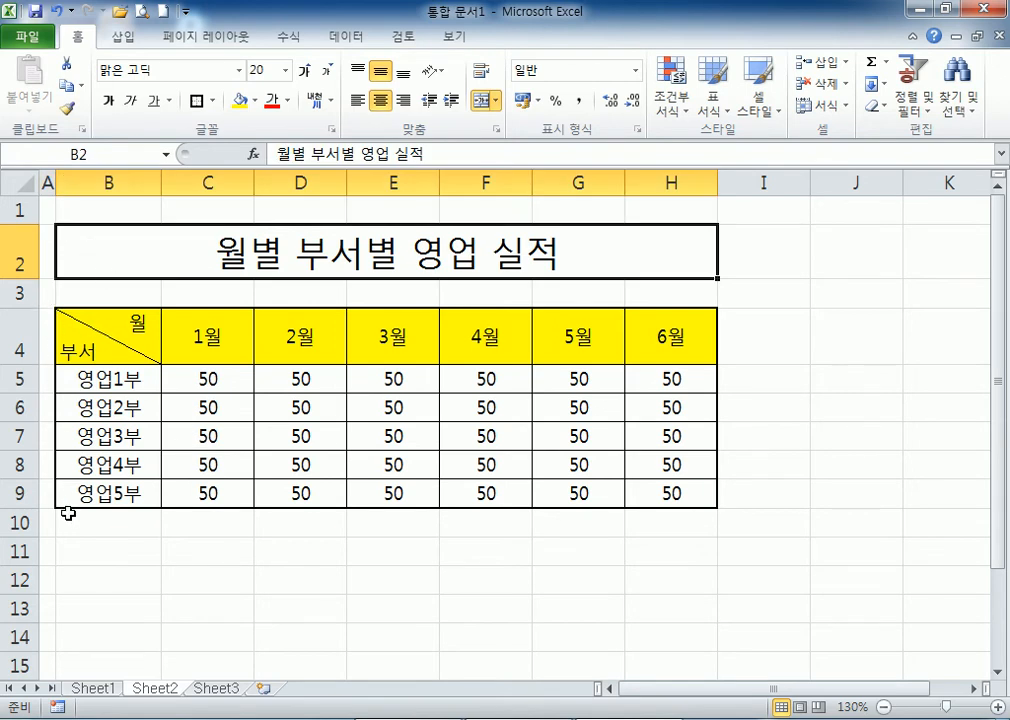
{"action": "left_click", "coordinate": [200, 545]}
{"action": "scroll", "coordinate": [99, 340], "scroll_direction": "down", "scroll_amount": 3}
{"action": "scroll", "coordinate": [58, 255], "scroll_direction": "up", "scroll_amount": 3}
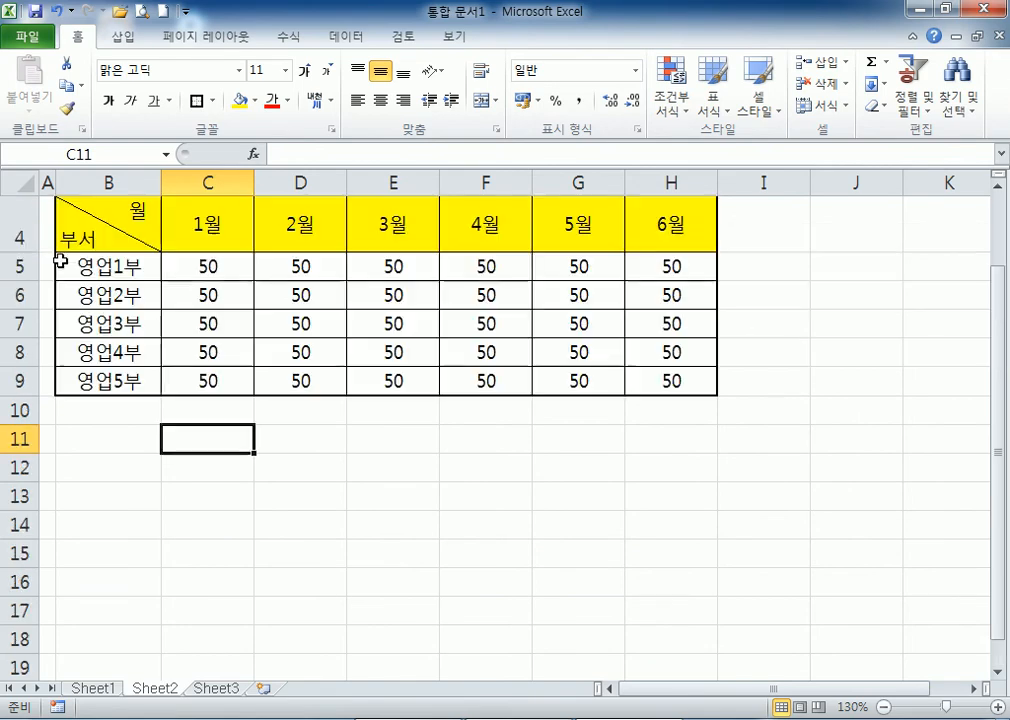
Try deleting the empty column A and undo the deletion.
{"action": "right_click", "coordinate": [47, 182]}
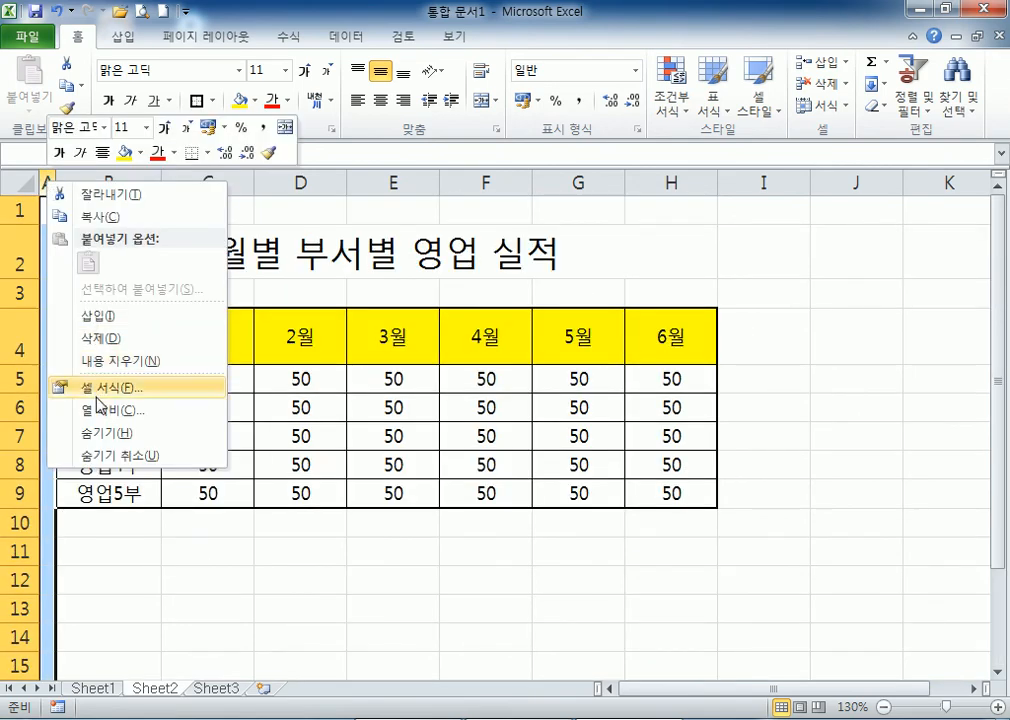
{"action": "left_click", "coordinate": [97, 338]}
{"action": "left_click", "coordinate": [185, 516]}
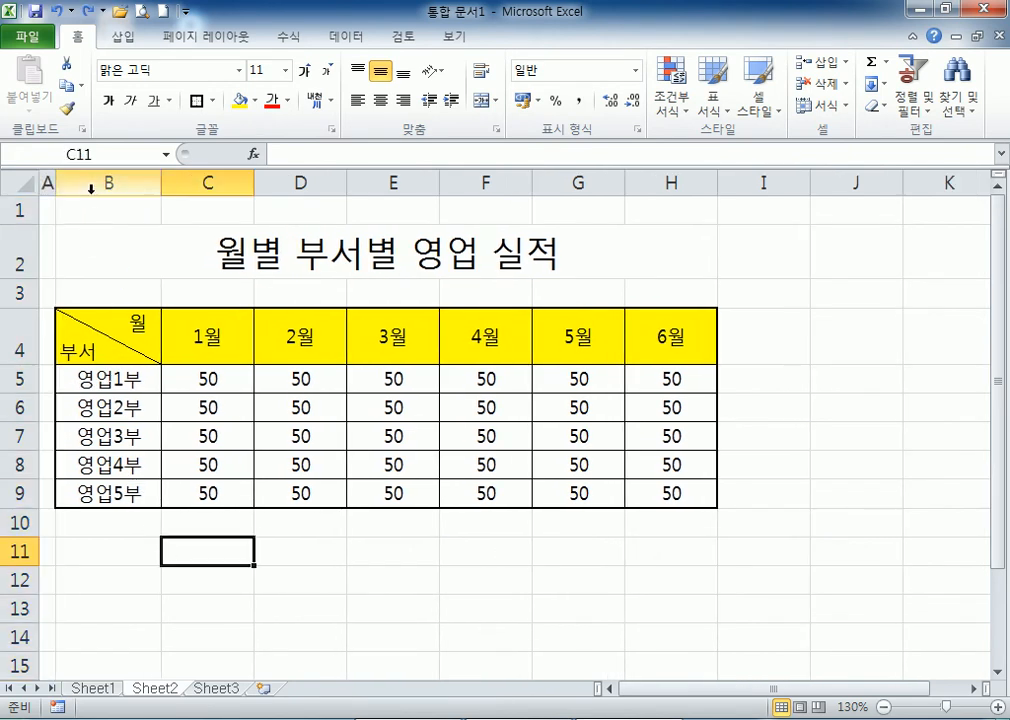
Narrow column A further until only a sliver remains beside the table.
{"action": "left_click_drag", "start_coordinate": [53, 186], "coordinate": [46, 184]}
{"action": "scroll", "coordinate": [100, 344], "scroll_direction": "down", "scroll_amount": 1}
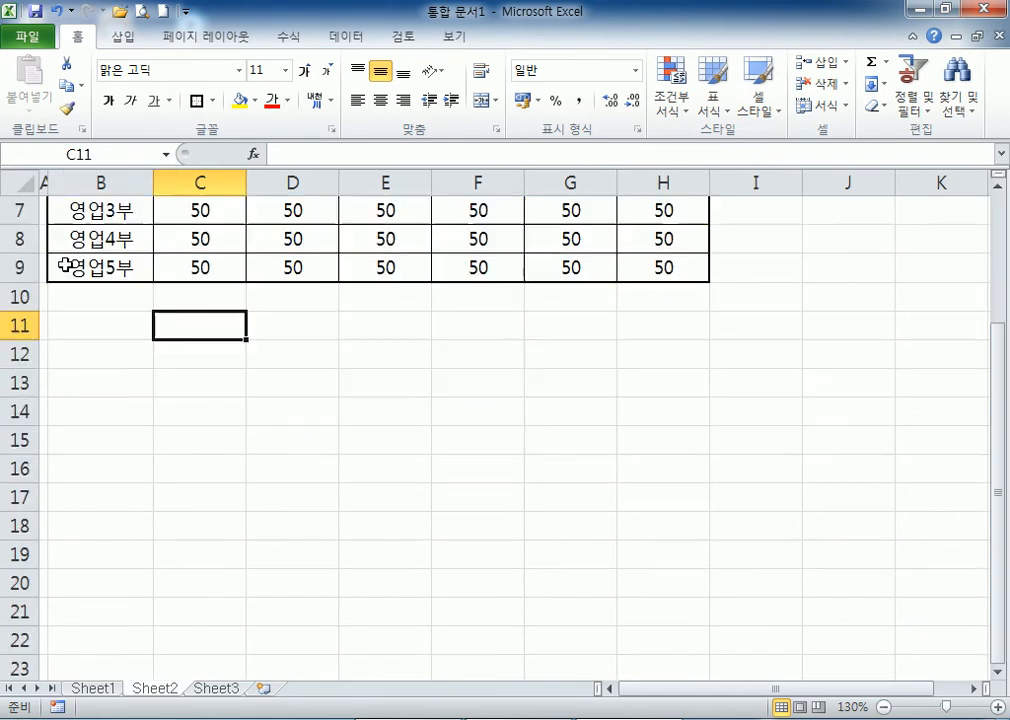
{"action": "left_click_drag", "start_coordinate": [48, 184], "coordinate": [44, 183]}
{"action": "left_click", "coordinate": [125, 456]}
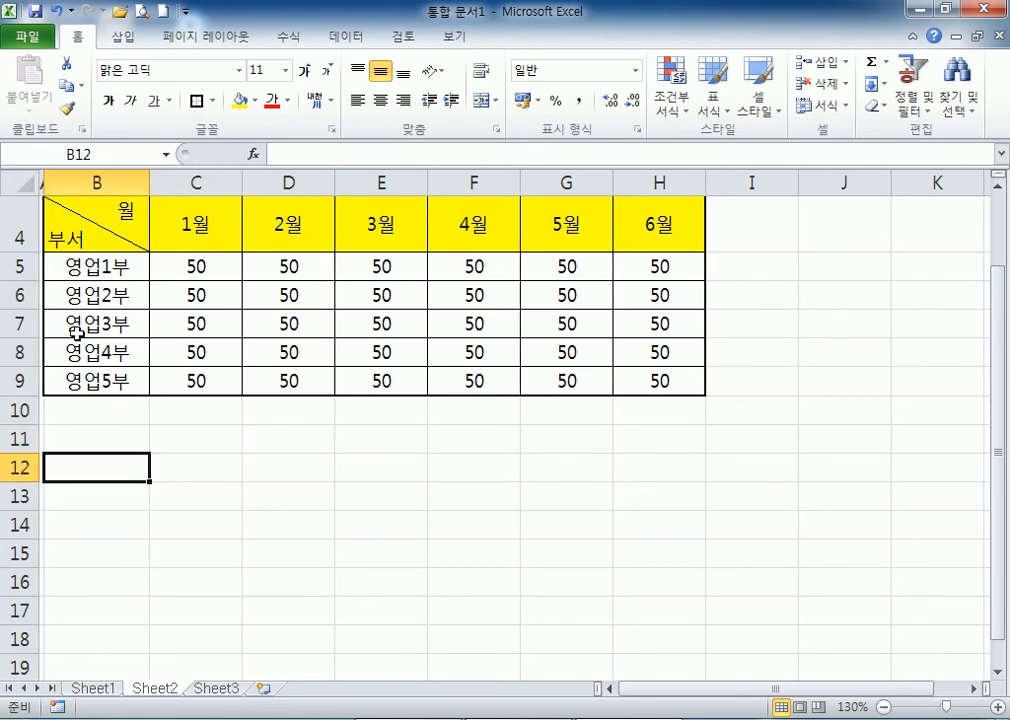
{"action": "scroll", "coordinate": [46, 255], "scroll_direction": "up", "scroll_amount": 1}
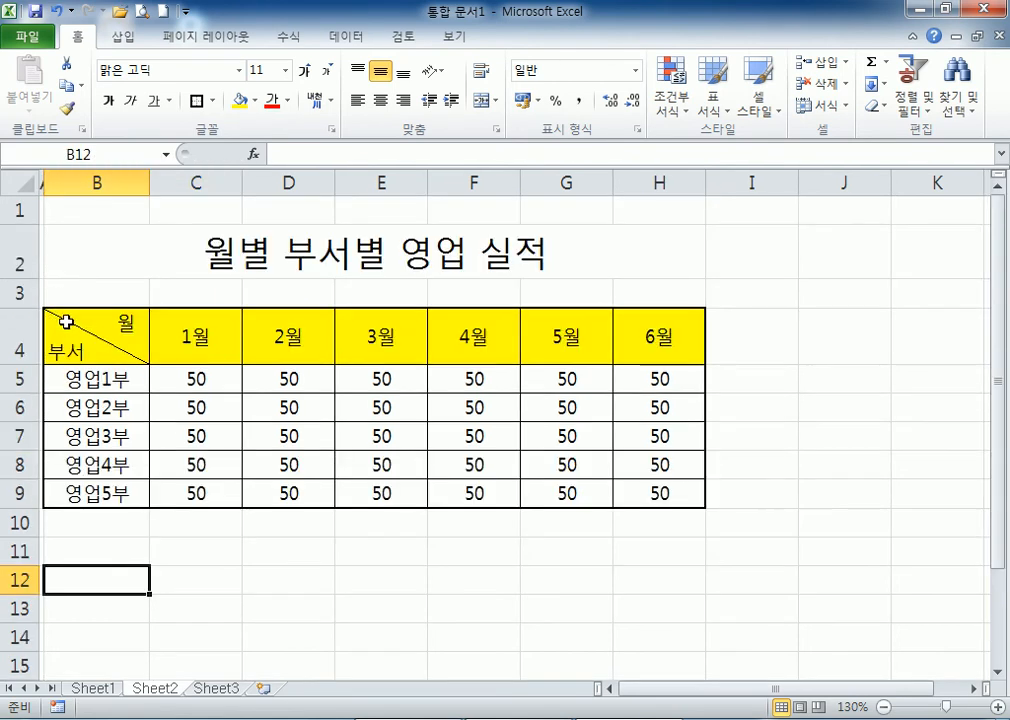
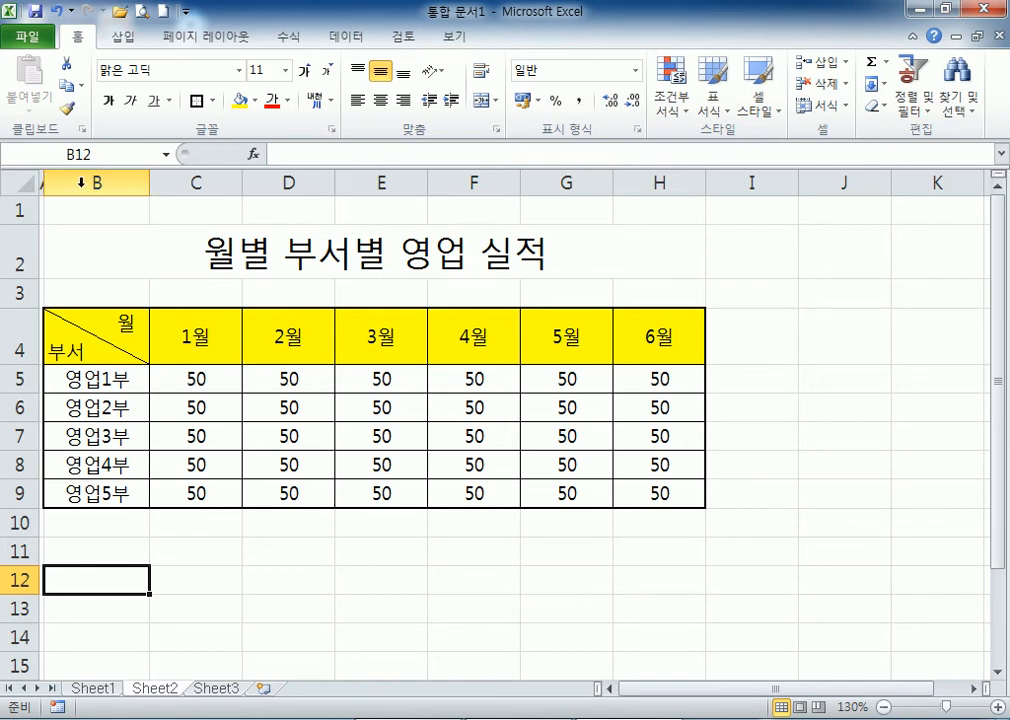
Apply a thick box border around the merged title in B2:H2.
{"action": "left_click", "coordinate": [20, 210]}
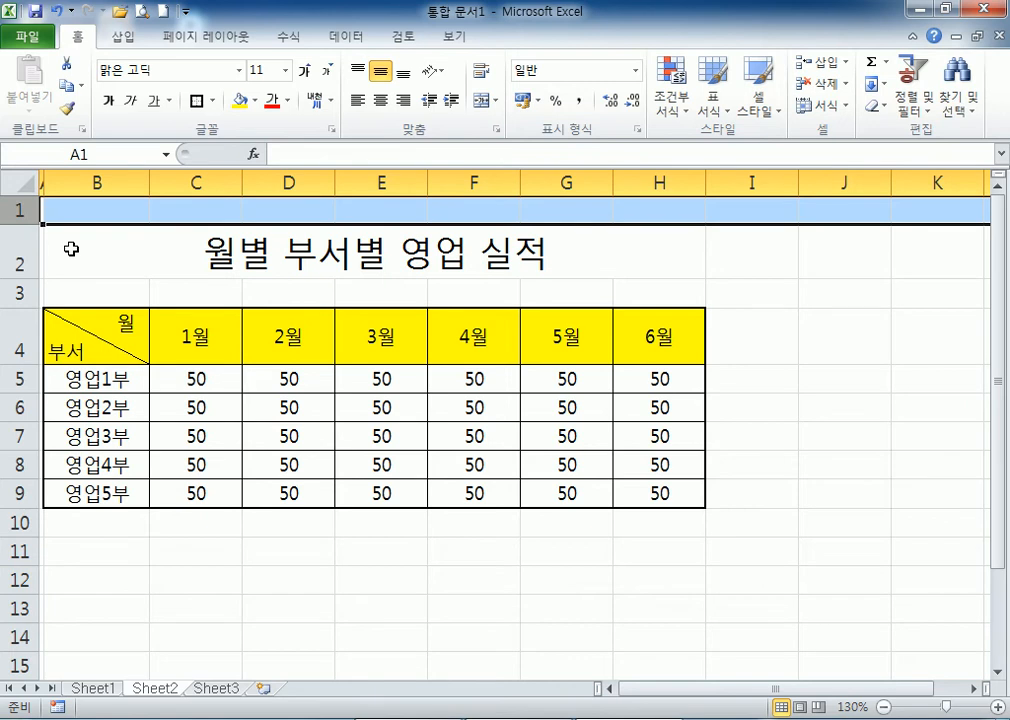
{"action": "left_click", "coordinate": [71, 249]}
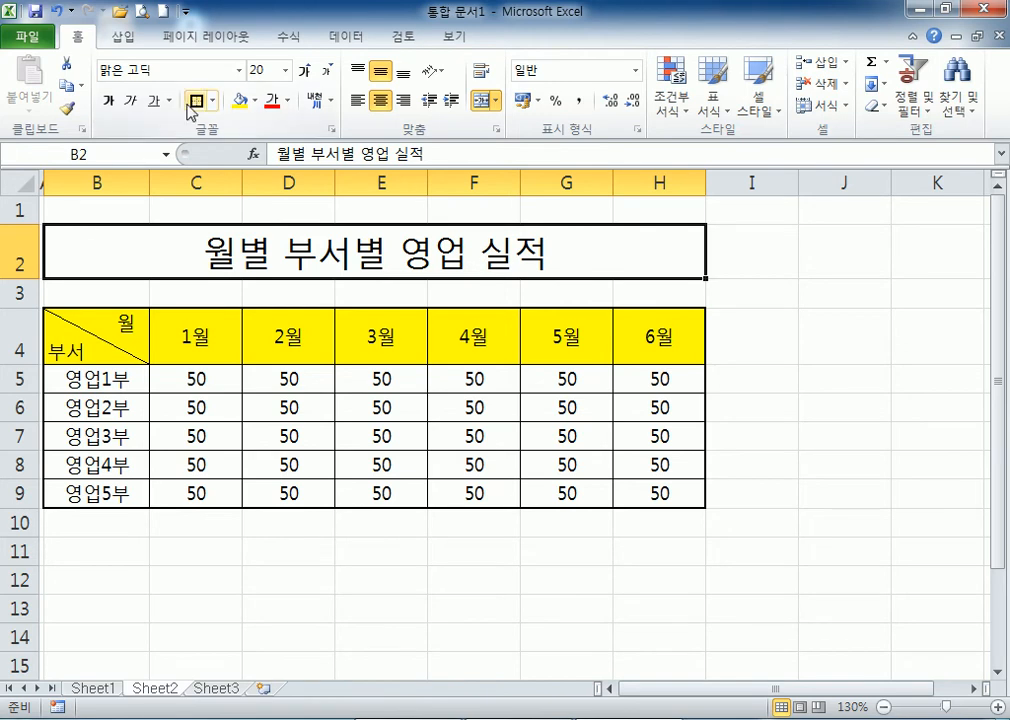
{"action": "left_click", "coordinate": [158, 518]}
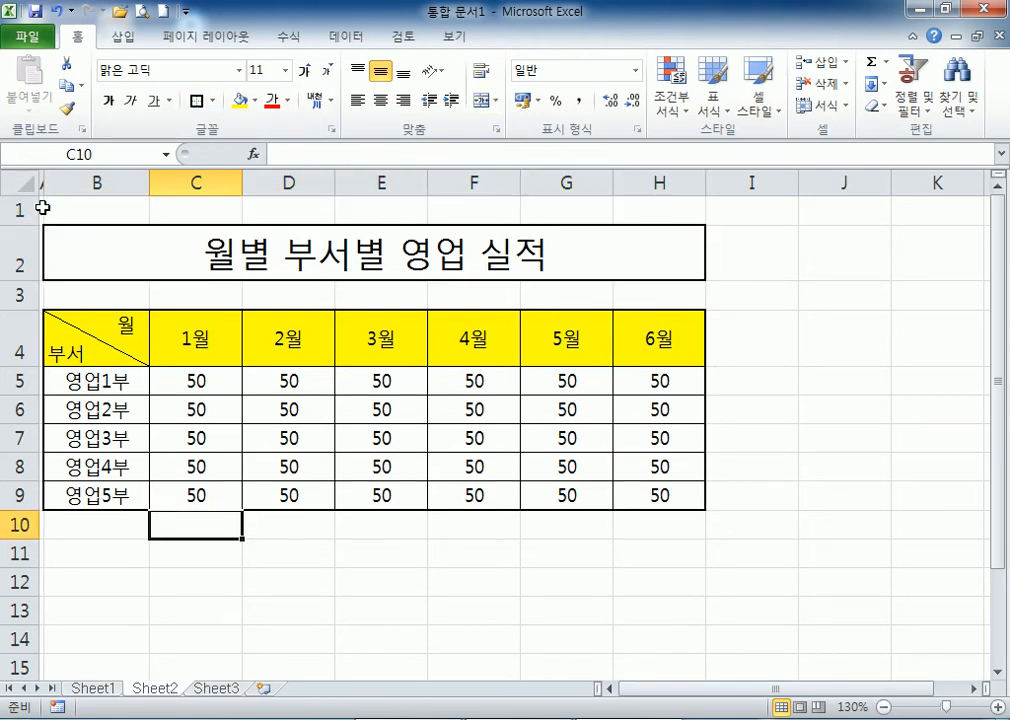
Try deleting the empty row 1 above the title and undo the deletion.
{"action": "right_click", "coordinate": [22, 209]}
{"action": "left_click", "coordinate": [101, 363]}
{"action": "left_click", "coordinate": [205, 464]}
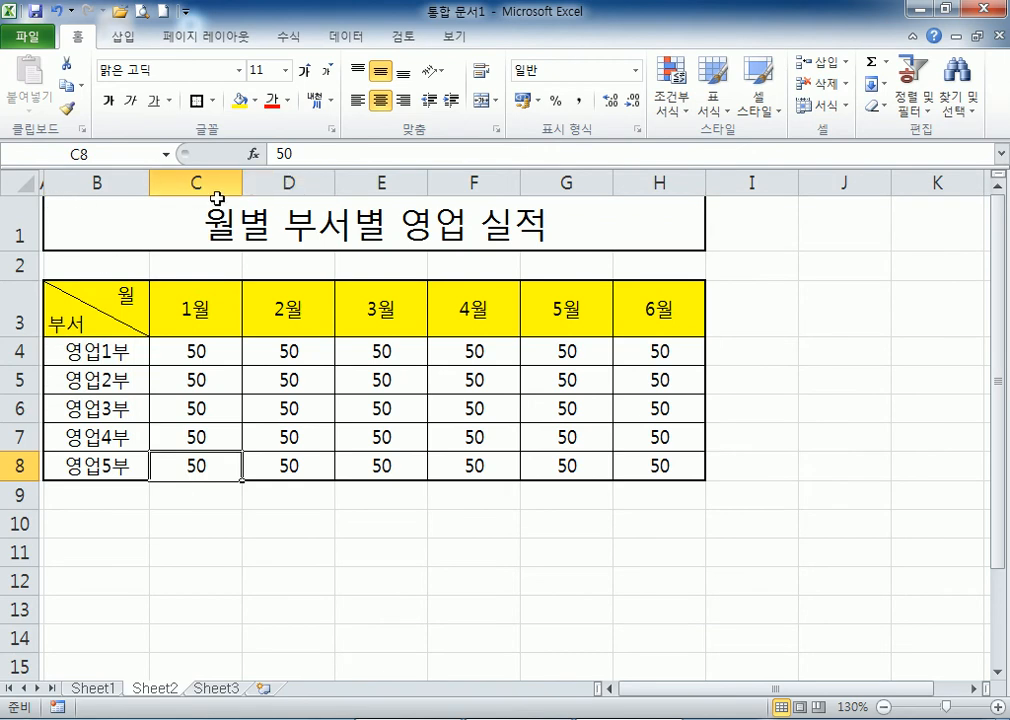
{"action": "key", "text": "ctrl+z"}
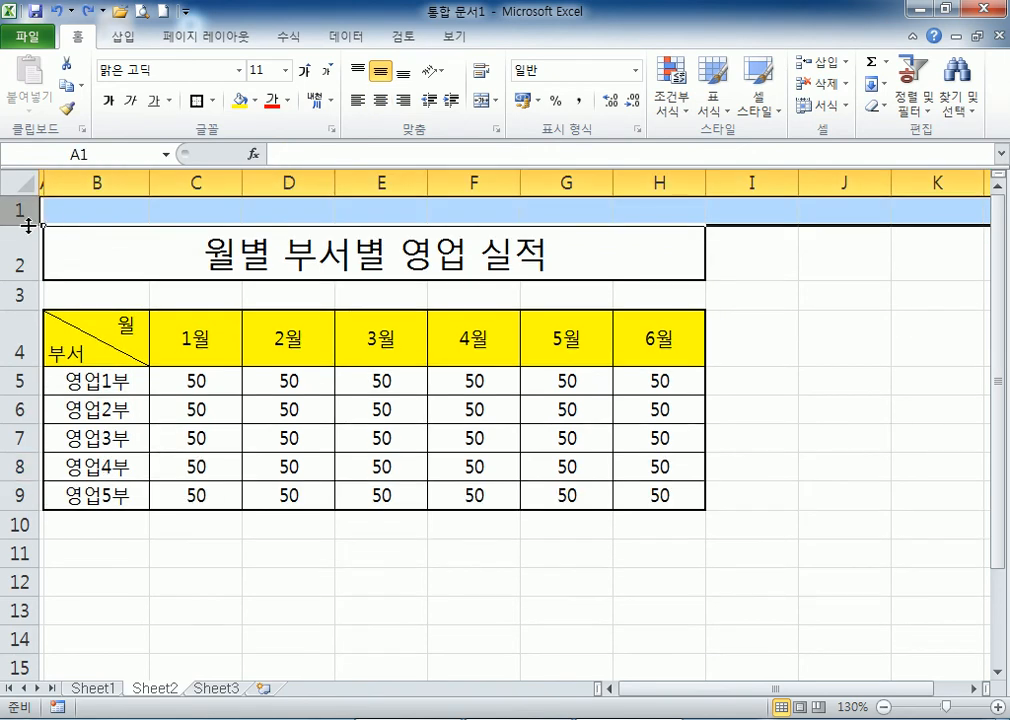
Widen column A slightly to leave a small margin beside the table.
{"action": "left_click", "coordinate": [67, 215]}
{"action": "left_click_drag", "start_coordinate": [20, 225], "coordinate": [49, 183]}
{"action": "left_click", "coordinate": [176, 358]}
{"action": "double_click", "coordinate": [28, 204]}
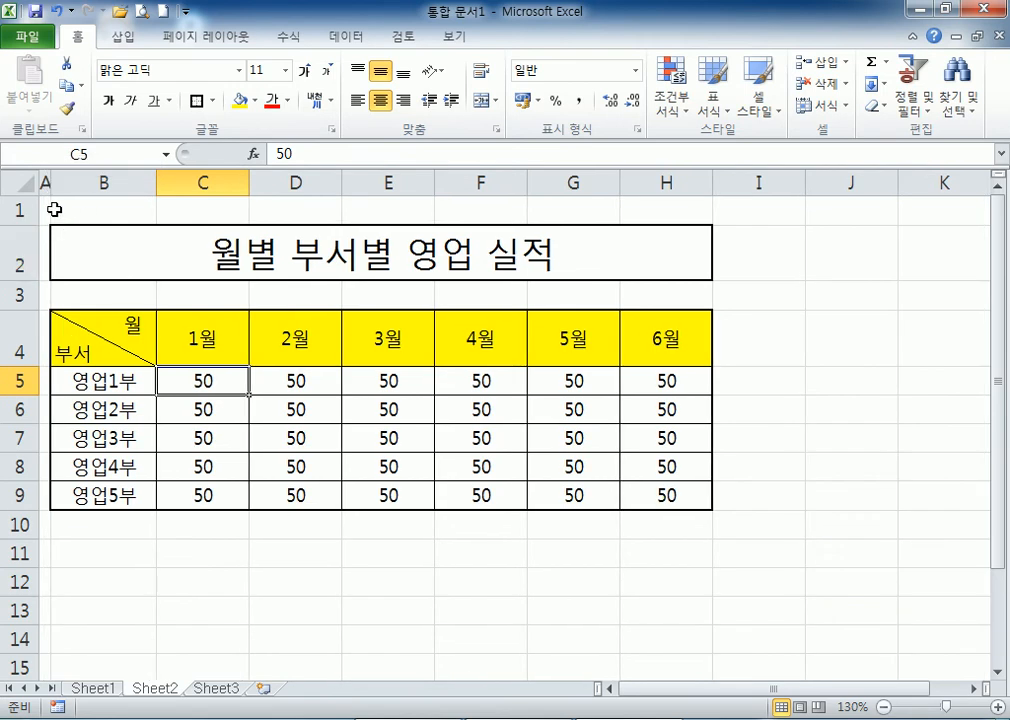
{"action": "left_click", "coordinate": [22, 212]}
Remove all borders from the merged title in B2:H2.
{"action": "left_click", "coordinate": [149, 267]}
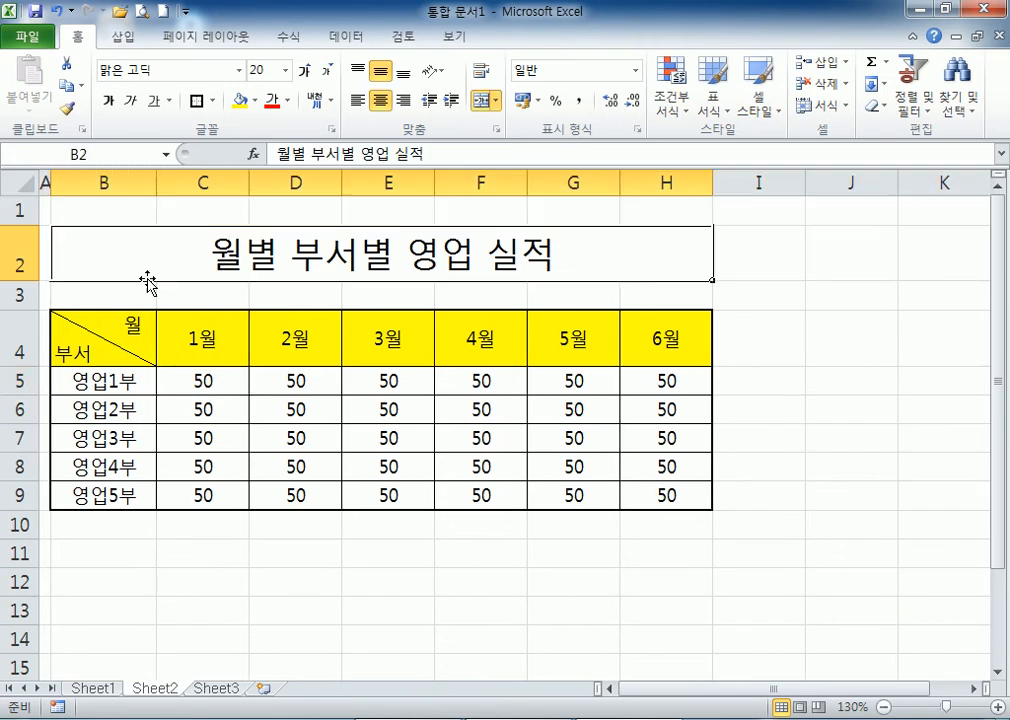
{"action": "left_click", "coordinate": [212, 100]}
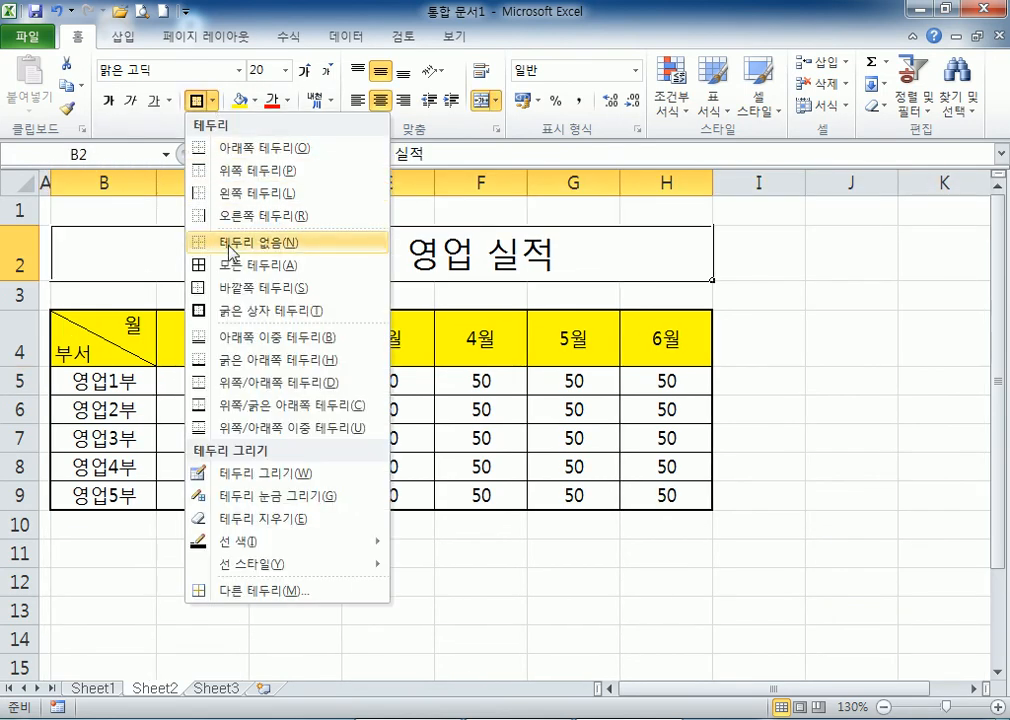
{"action": "left_click", "coordinate": [250, 262]}
{"action": "left_click", "coordinate": [198, 484]}
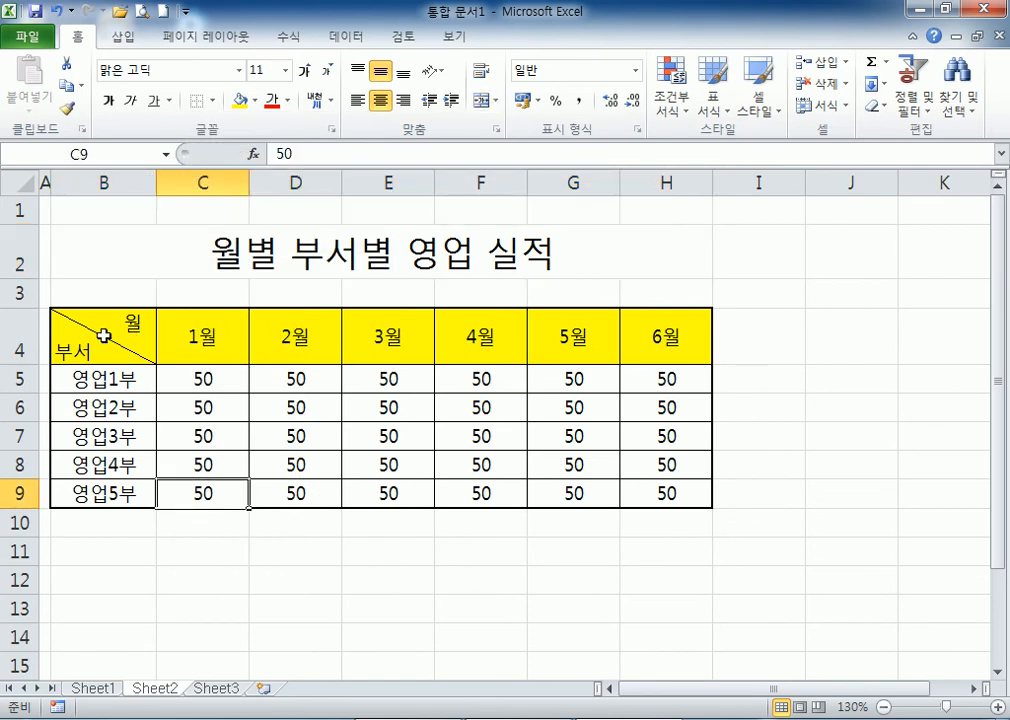
Clear the centre alignment from all cells of the sheet.
{"action": "left_click", "coordinate": [18, 181]}
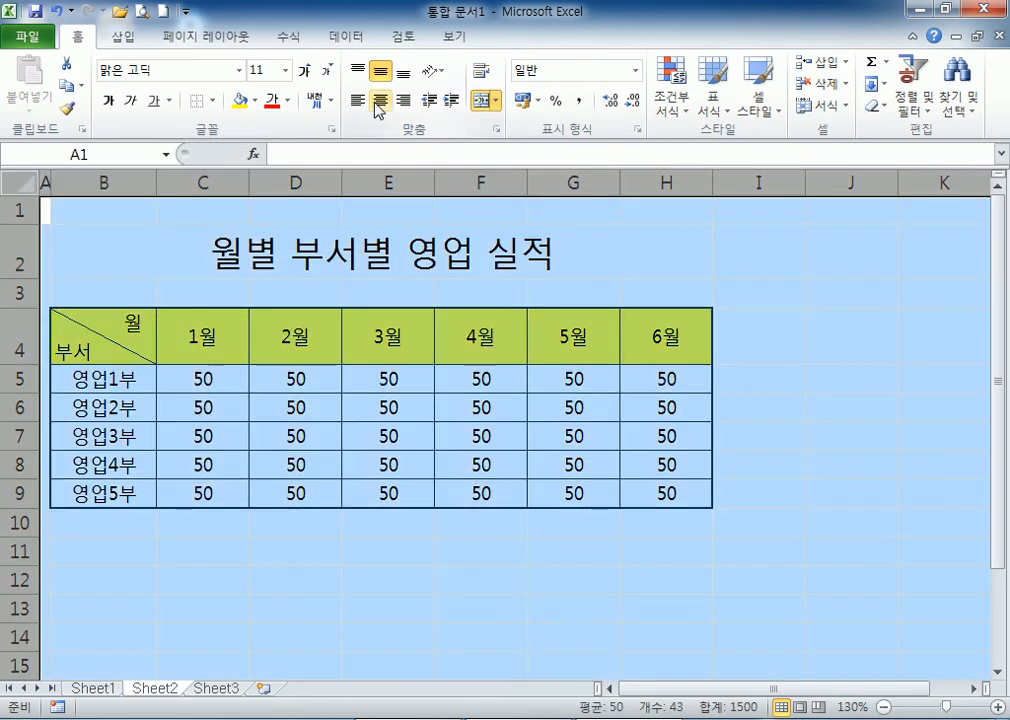
{"action": "left_click", "coordinate": [378, 108]}
{"action": "left_click", "coordinate": [225, 551]}
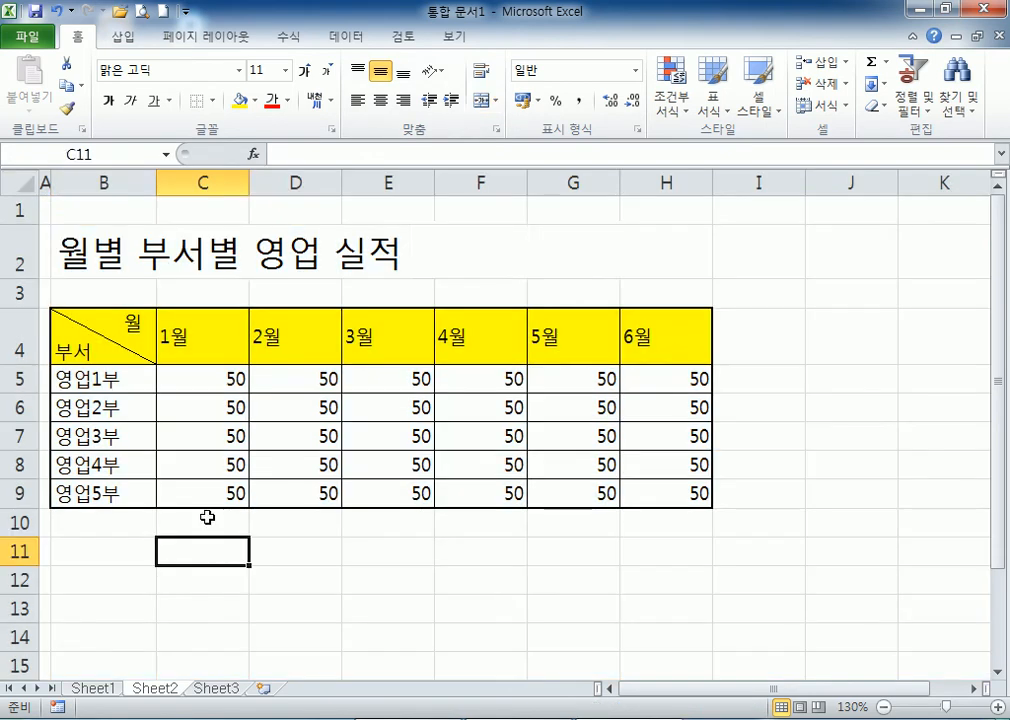
Unmerge the title cell and merge and centre it again across B2:H2.
{"action": "left_click", "coordinate": [132, 243]}
{"action": "left_click", "coordinate": [484, 100]}
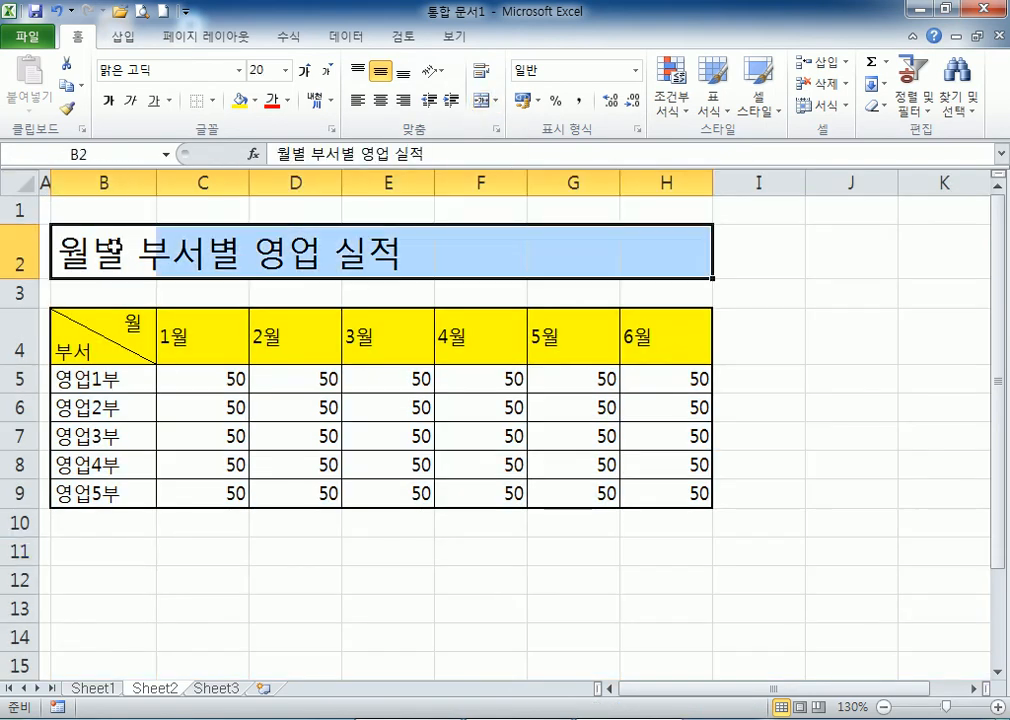
{"action": "left_click", "coordinate": [117, 253]}
{"action": "left_click_drag", "start_coordinate": [91, 229], "coordinate": [640, 245]}
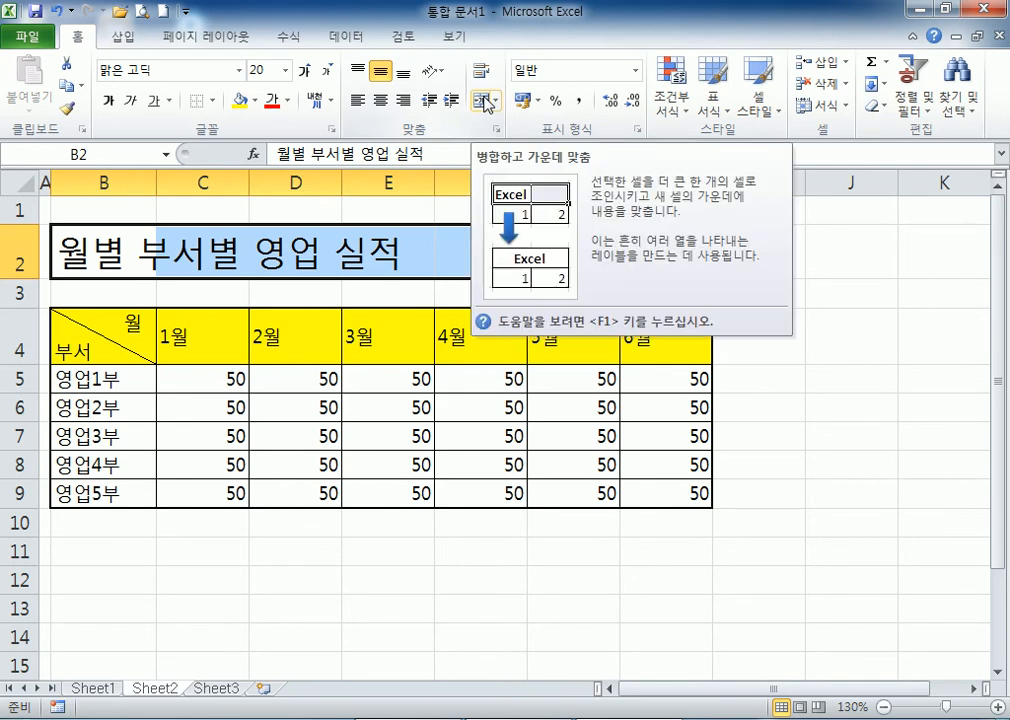
{"action": "left_click", "coordinate": [484, 101]}
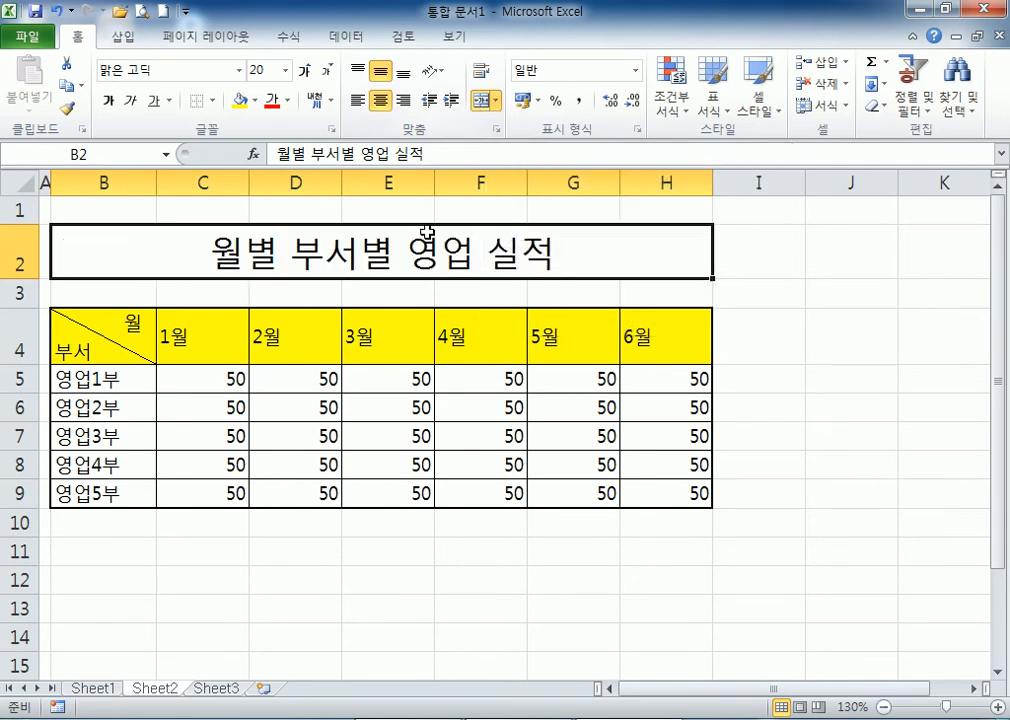
Examine the spaces in front of 월 inside the diagonal cell B4 without changing its text.
{"action": "scroll", "coordinate": [66, 203], "scroll_direction": "down", "scroll_amount": 1}
{"action": "scroll", "coordinate": [90, 229], "scroll_direction": "up", "scroll_amount": 1}
{"action": "left_click", "coordinate": [143, 354]}
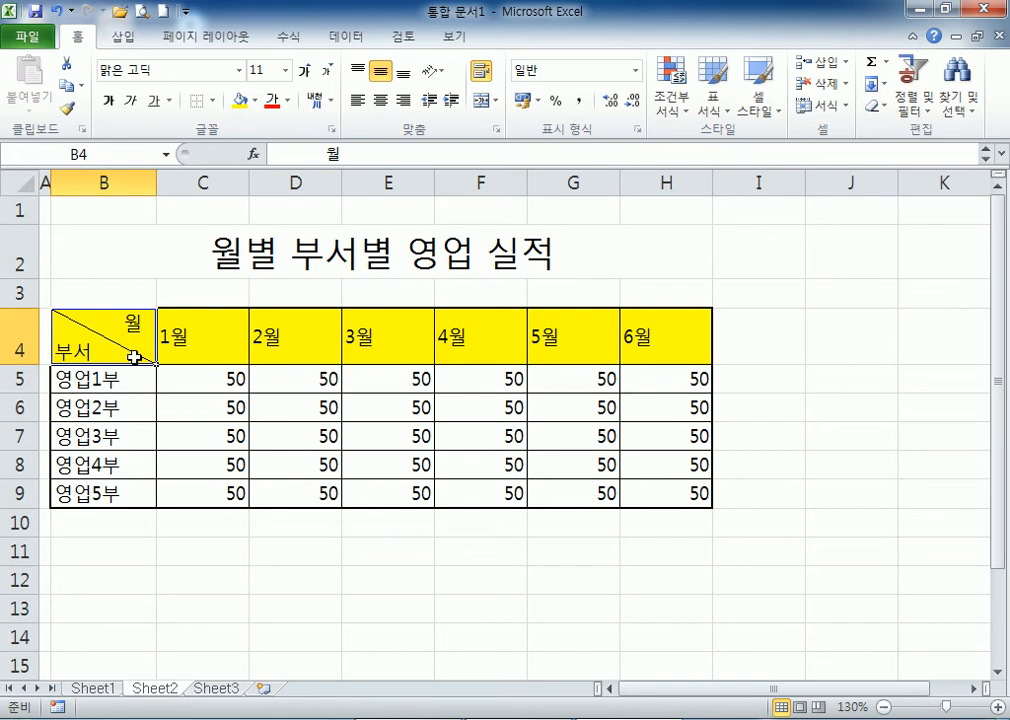
{"action": "double_click", "coordinate": [131, 329]}
{"action": "left_click_drag", "start_coordinate": [124, 336], "coordinate": [79, 336]}
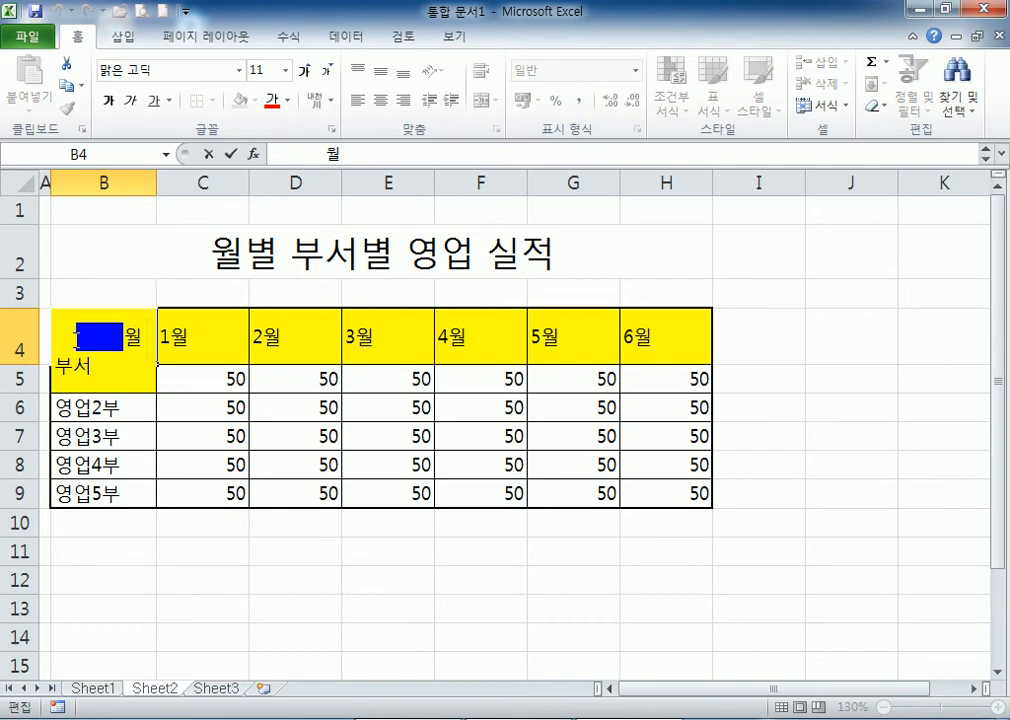
{"action": "key", "text": "Return"}
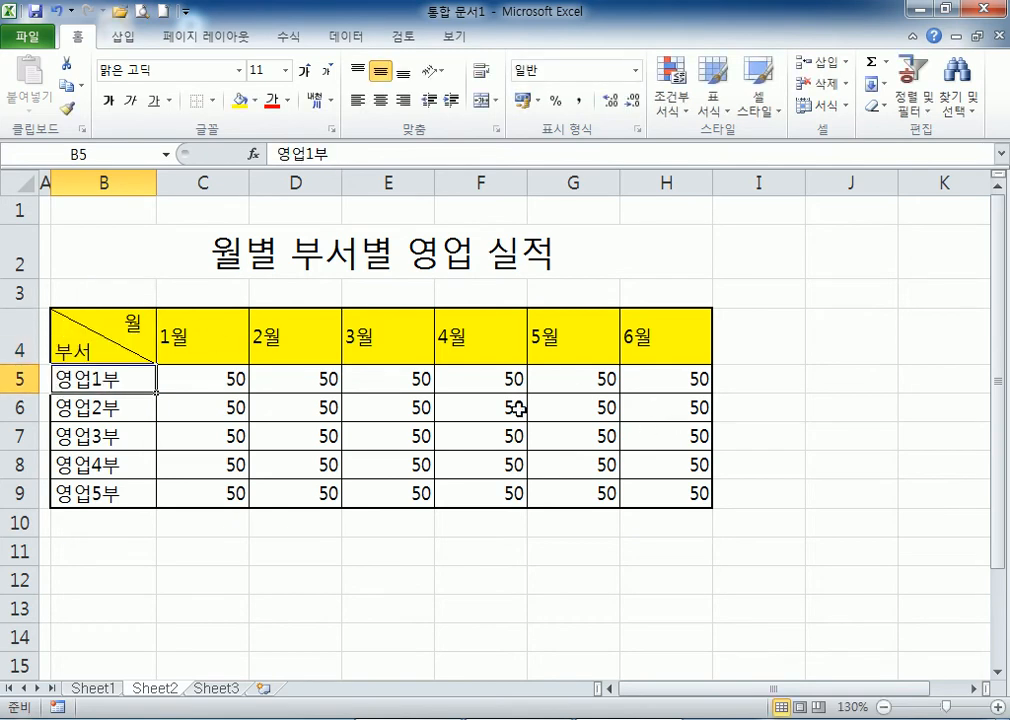
Try centring C4:H9 and B5:B9 separately, and undo both alignments.
{"action": "mouse_move", "coordinate": [205, 336]}
{"action": "left_mouse_down"}
{"action": "mouse_move", "coordinate": [575, 345]}
{"action": "mouse_move", "coordinate": [681, 464]}
{"action": "mouse_move", "coordinate": [687, 489]}
{"action": "left_mouse_up"}
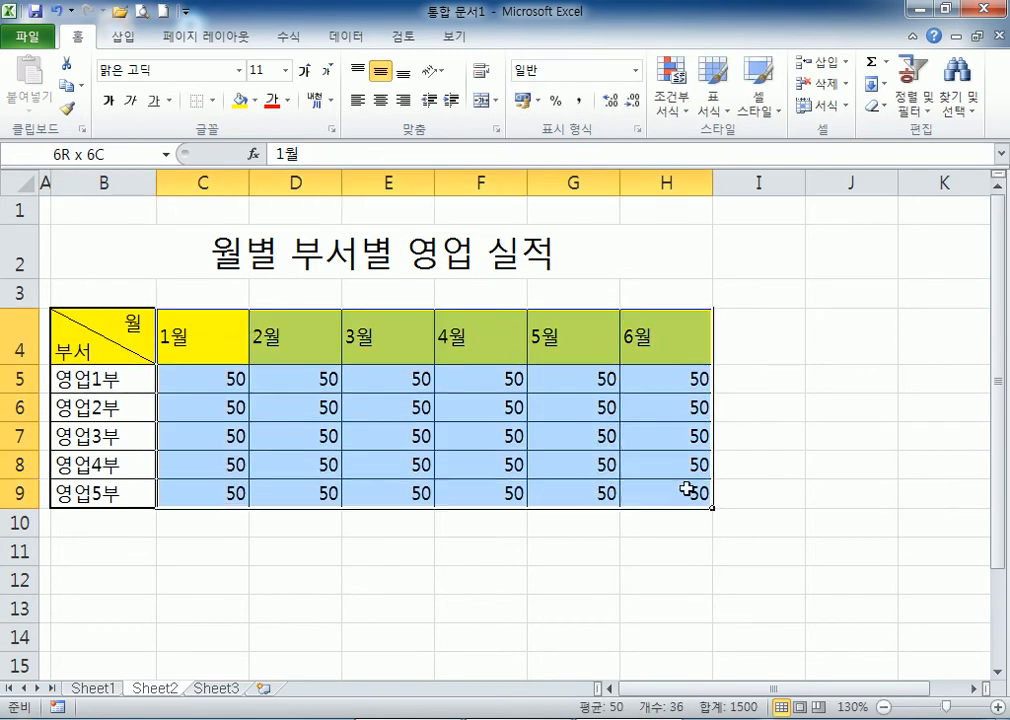
{"action": "left_click_drag", "start_coordinate": [245, 362], "coordinate": [656, 492]}
{"action": "left_click", "coordinate": [380, 100]}
{"action": "left_click_drag", "start_coordinate": [113, 381], "coordinate": [130, 489]}
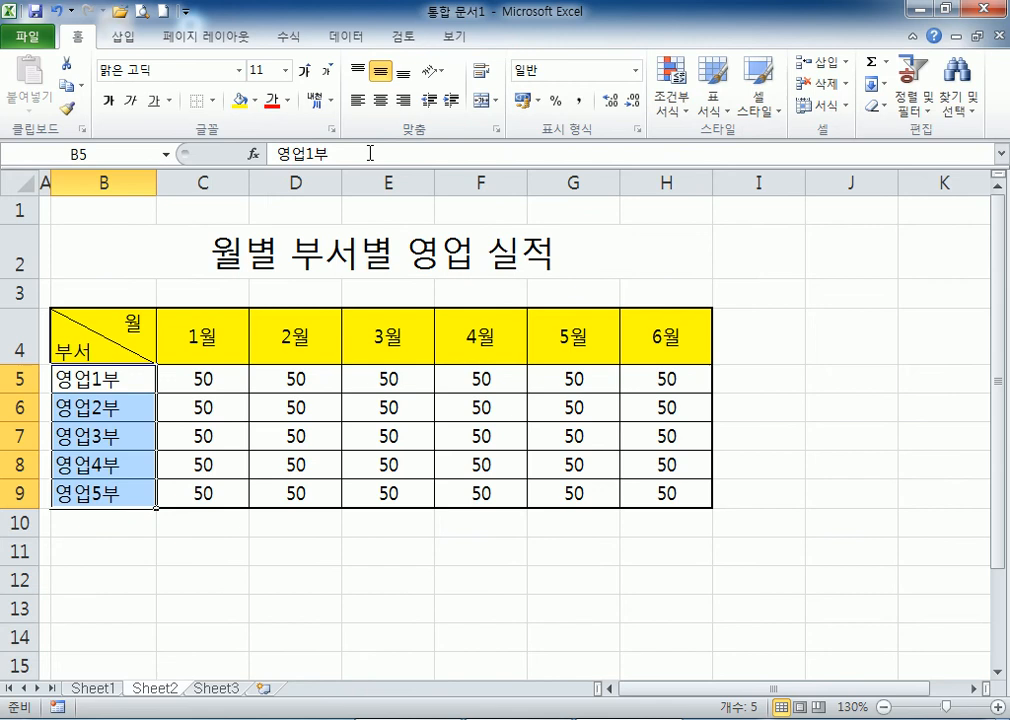
{"action": "left_click", "coordinate": [381, 100]}
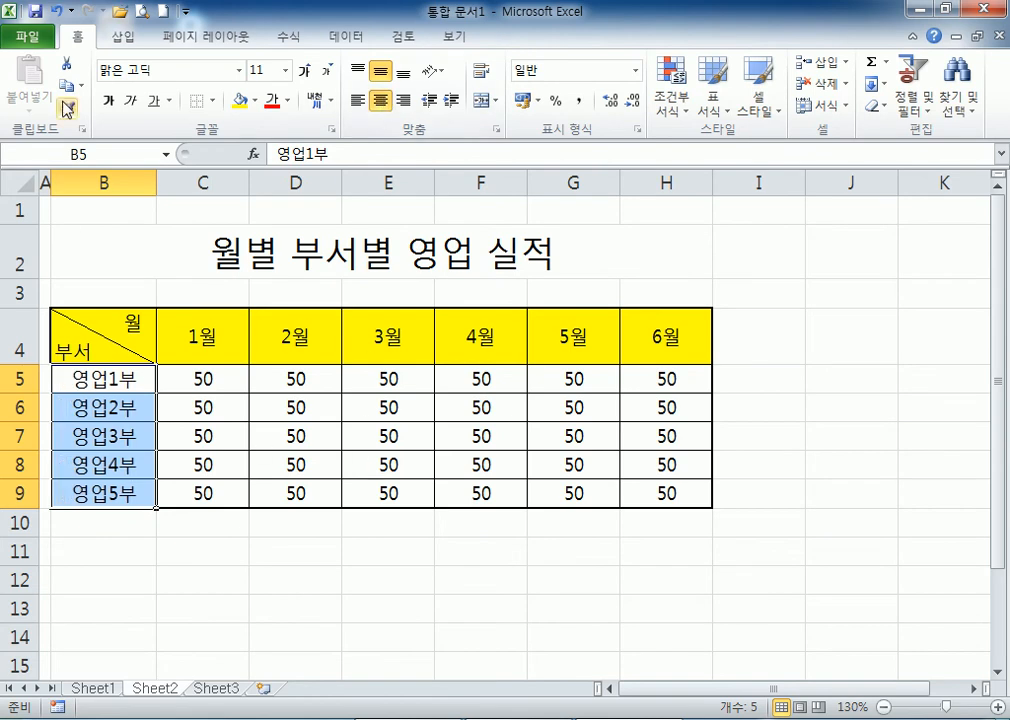
{"action": "left_click", "coordinate": [58, 12]}
{"action": "left_click", "coordinate": [58, 12]}
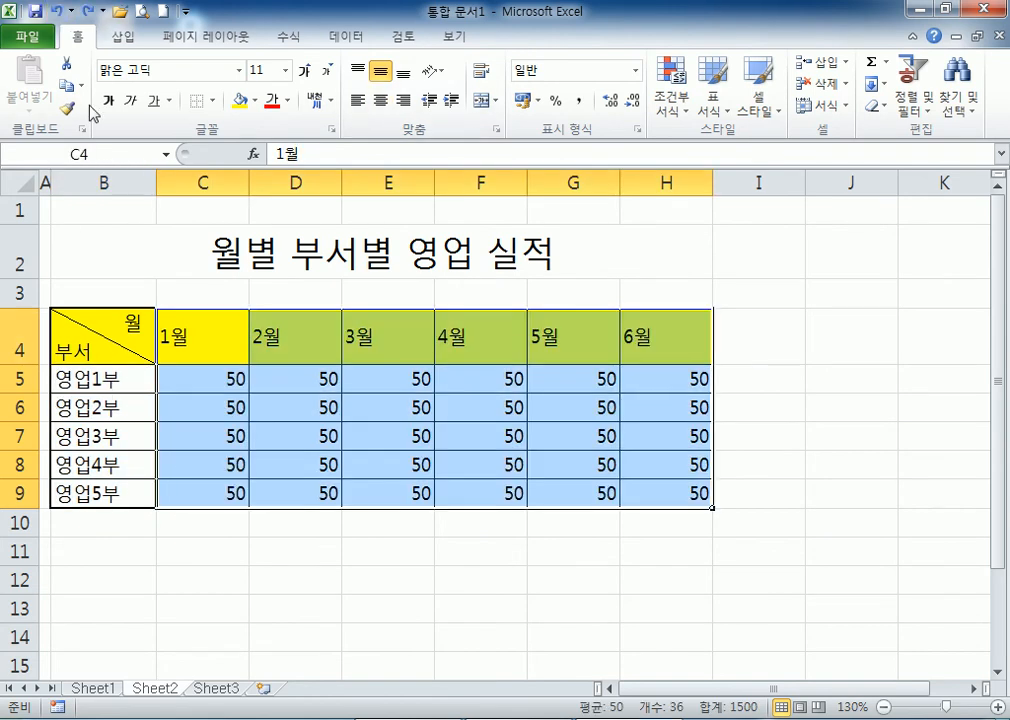
Centre the whole table range B4:H9 and clear the centre alignment from the diagonal cell B4.
{"action": "left_click_drag", "start_coordinate": [120, 318], "coordinate": [654, 494]}
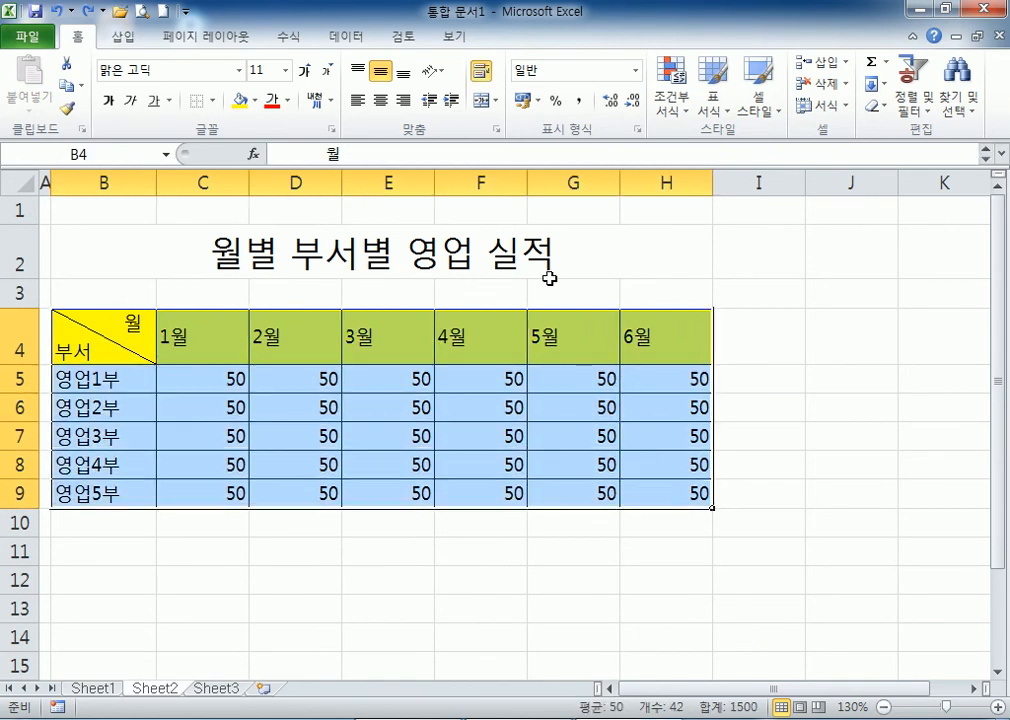
{"action": "left_click", "coordinate": [381, 100]}
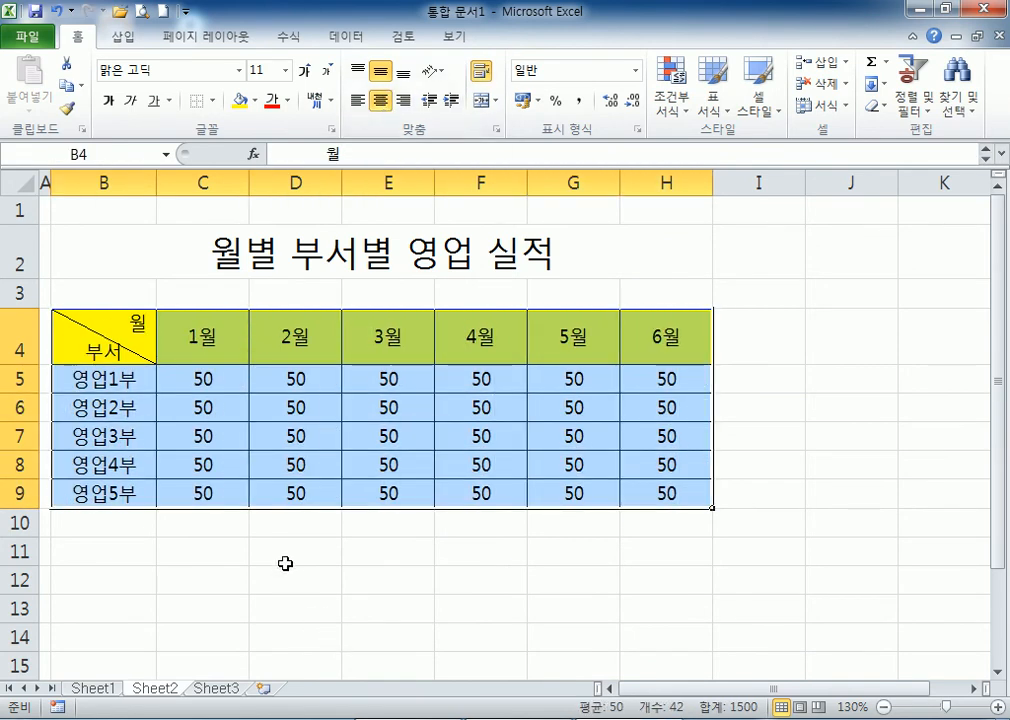
{"action": "left_click", "coordinate": [95, 343]}
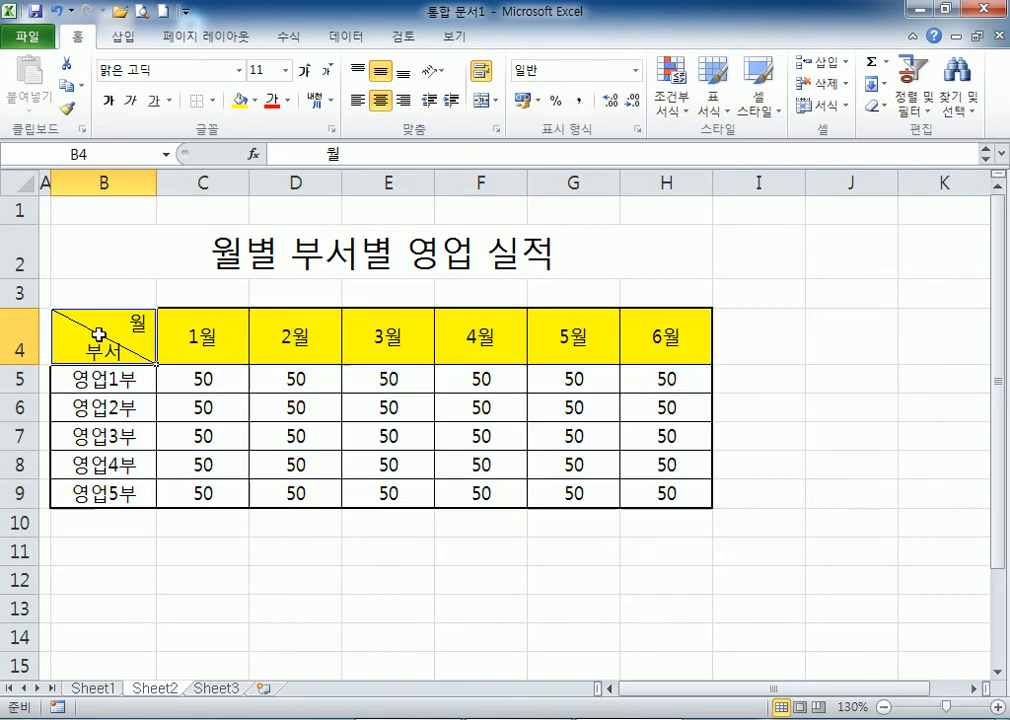
{"action": "left_click", "coordinate": [381, 100]}
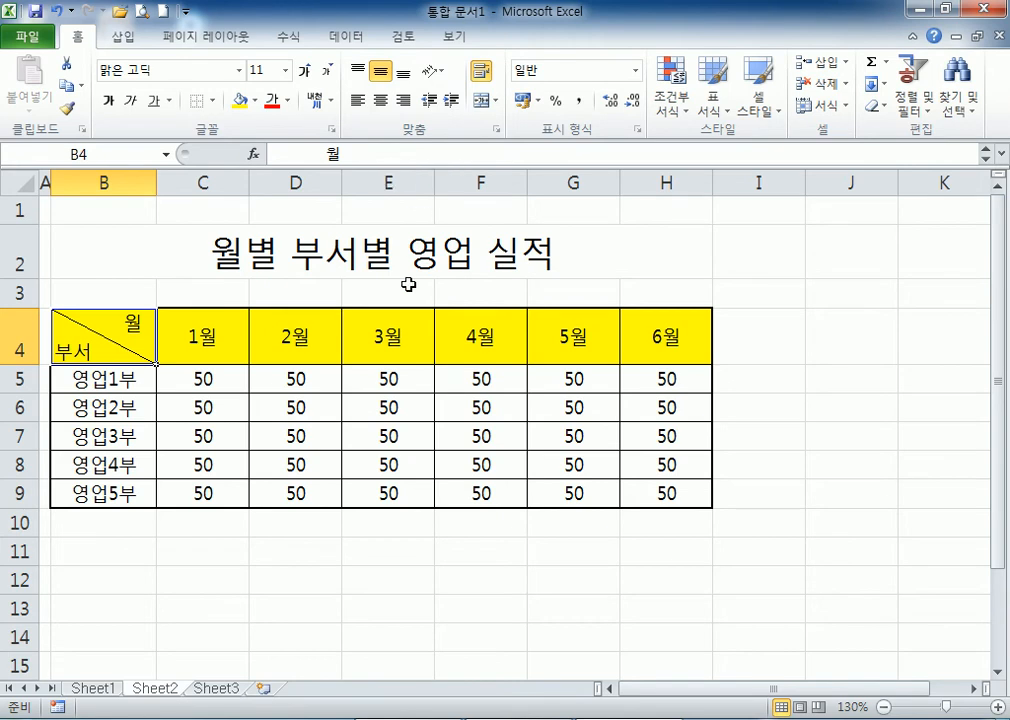
Enter the sample text ㅇㅀㅇㄹ in D13 below the table and centre it.
{"action": "scroll", "coordinate": [367, 386], "scroll_direction": "down", "scroll_amount": 3}
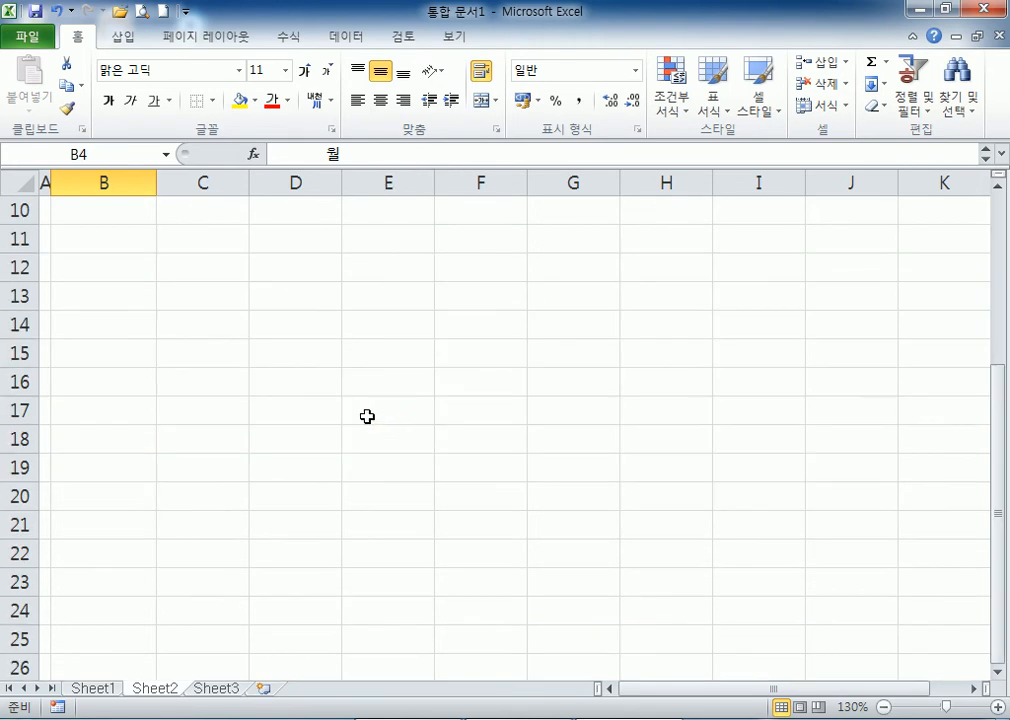
{"action": "left_click", "coordinate": [287, 303]}
{"action": "type", "text": "ㅇㅀㅇㄹ"}
{"action": "left_click", "coordinate": [273, 266]}
{"action": "left_click", "coordinate": [273, 289]}
{"action": "left_click", "coordinate": [381, 100]}
Enter ㅂ234 in D15 and 454 in D17 as further alignment samples.
{"action": "left_click", "coordinate": [316, 342]}
{"action": "type", "text": "ㅂ234"}
{"action": "left_click", "coordinate": [300, 400]}
{"action": "type", "text": "454"}
{"action": "key", "text": "Return"}
{"action": "left_click", "coordinate": [300, 410]}
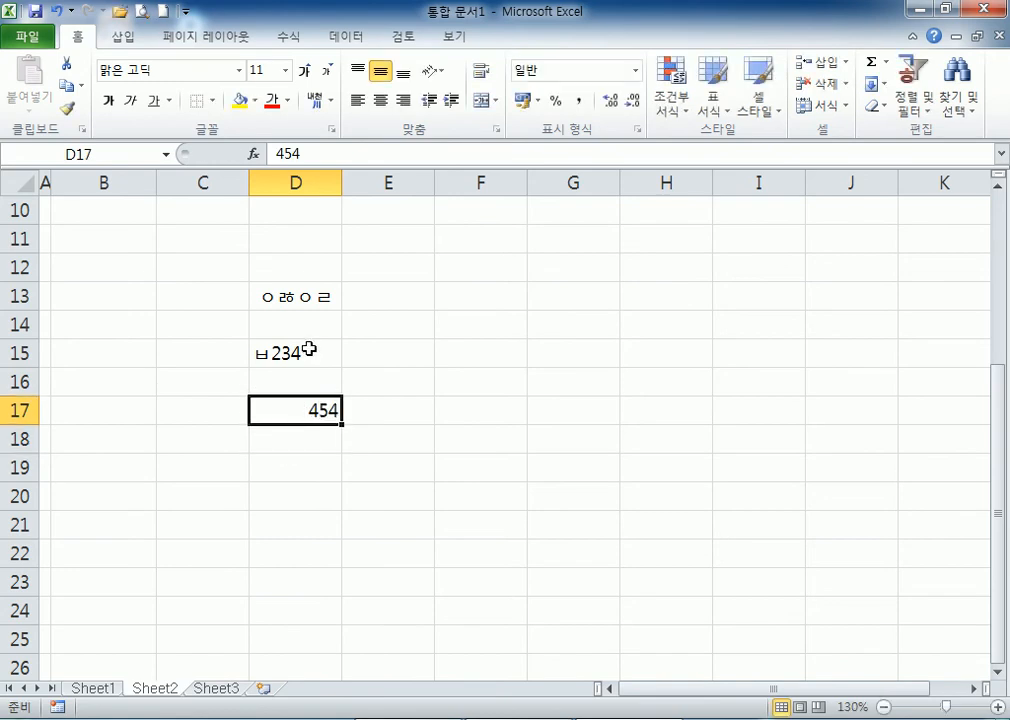
Replace the content of D15 with ㄷ and centre the sample range D12:D18.
{"action": "left_click", "coordinate": [310, 350]}
{"action": "type", "text": "ㄷ"}
{"action": "left_click_drag", "start_coordinate": [282, 492], "coordinate": [280, 472]}
{"action": "left_click", "coordinate": [275, 353]}
{"action": "left_click", "coordinate": [303, 409]}
{"action": "left_click_drag", "start_coordinate": [292, 268], "coordinate": [300, 429]}
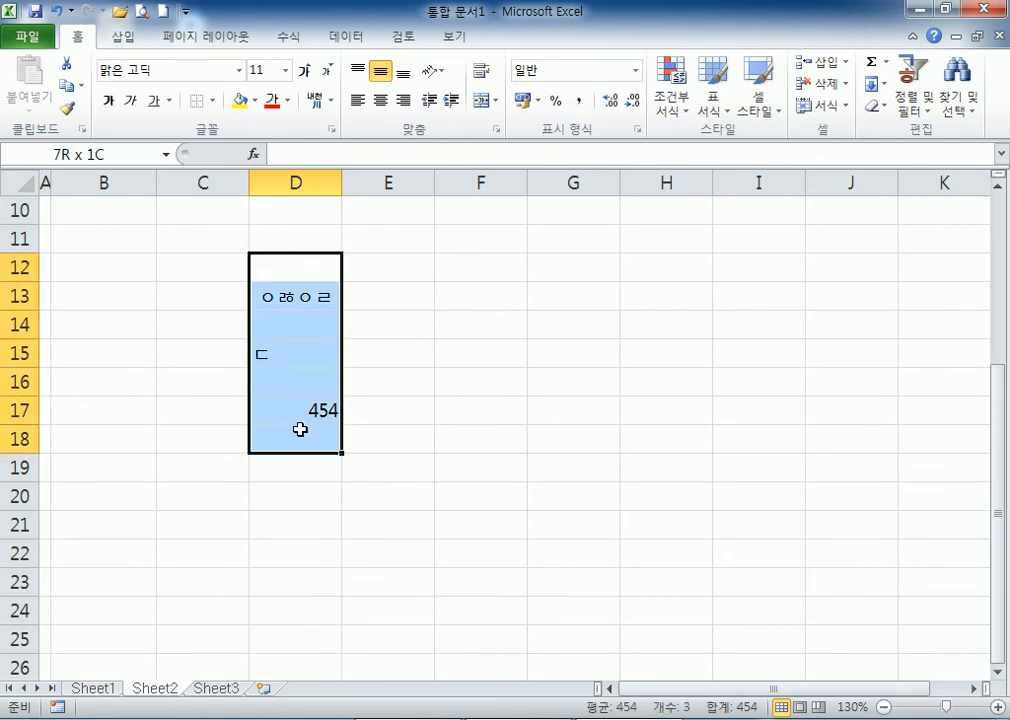
{"action": "left_click", "coordinate": [380, 100]}
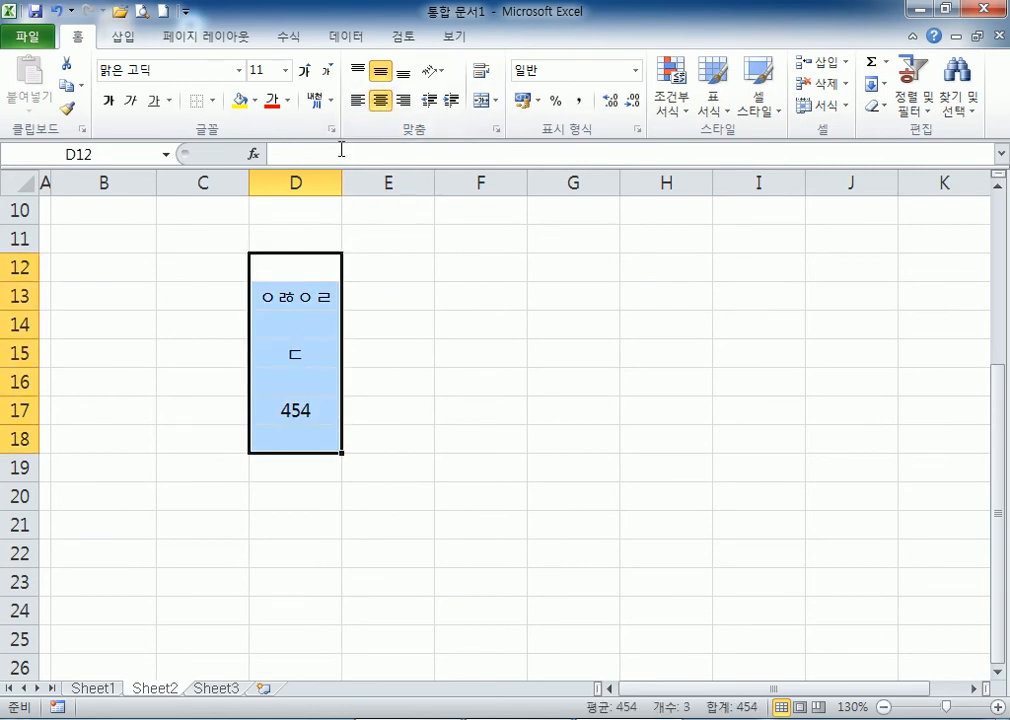
Try clearing the centre alignment from D12:D18 twice, undoing it each time.
{"action": "left_click", "coordinate": [381, 101]}
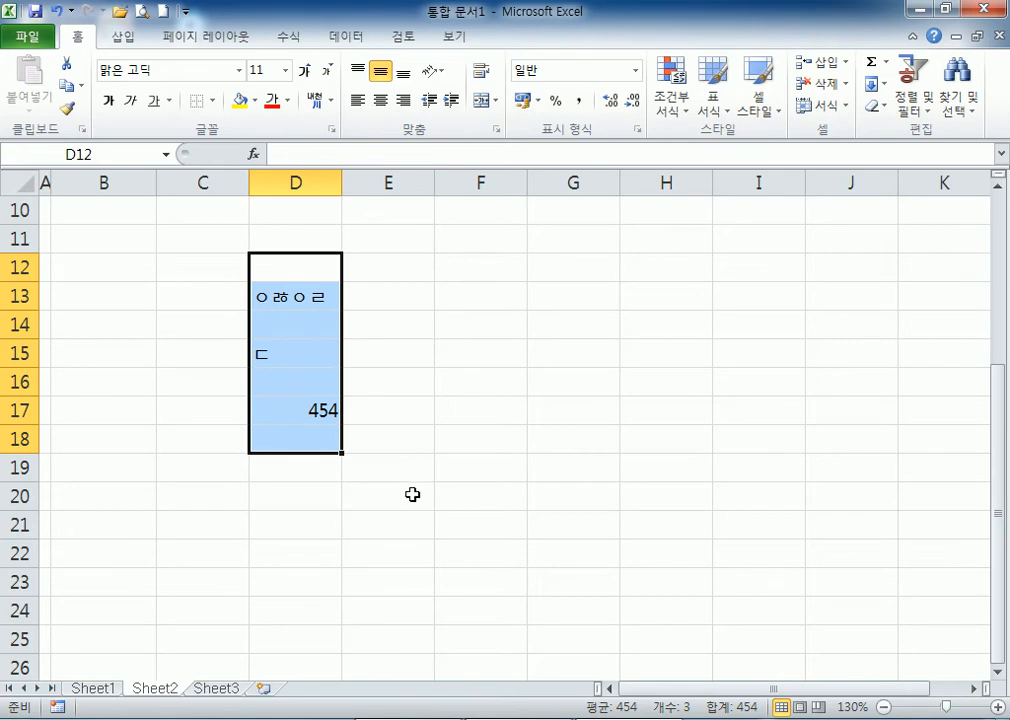
{"action": "key", "text": "ctrl+z"}
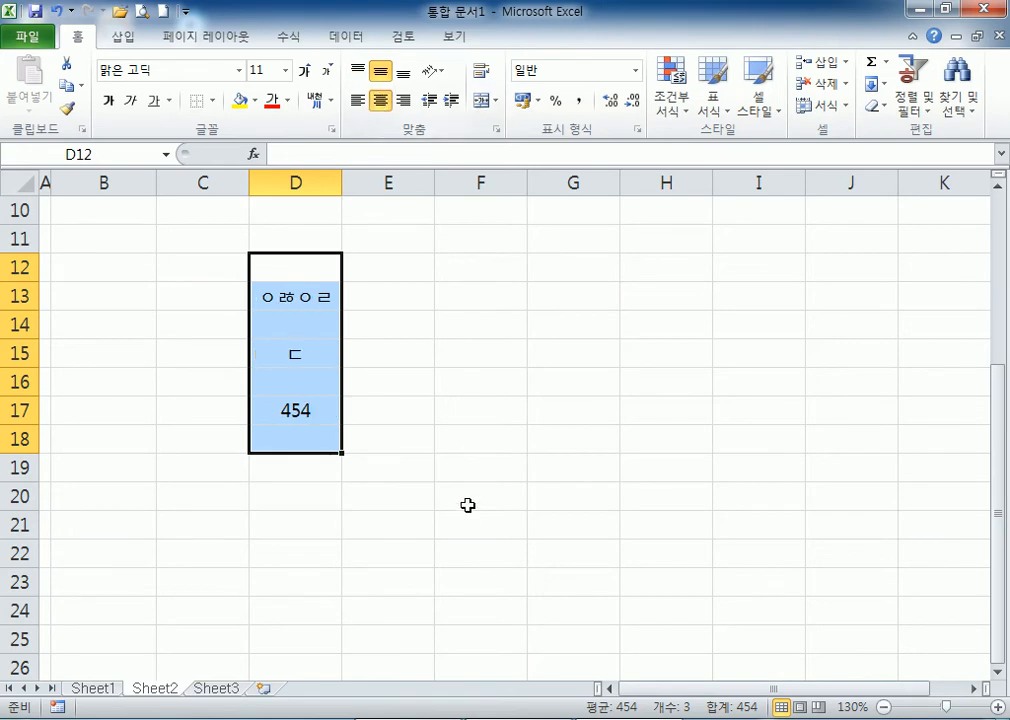
{"action": "left_click", "coordinate": [384, 101]}
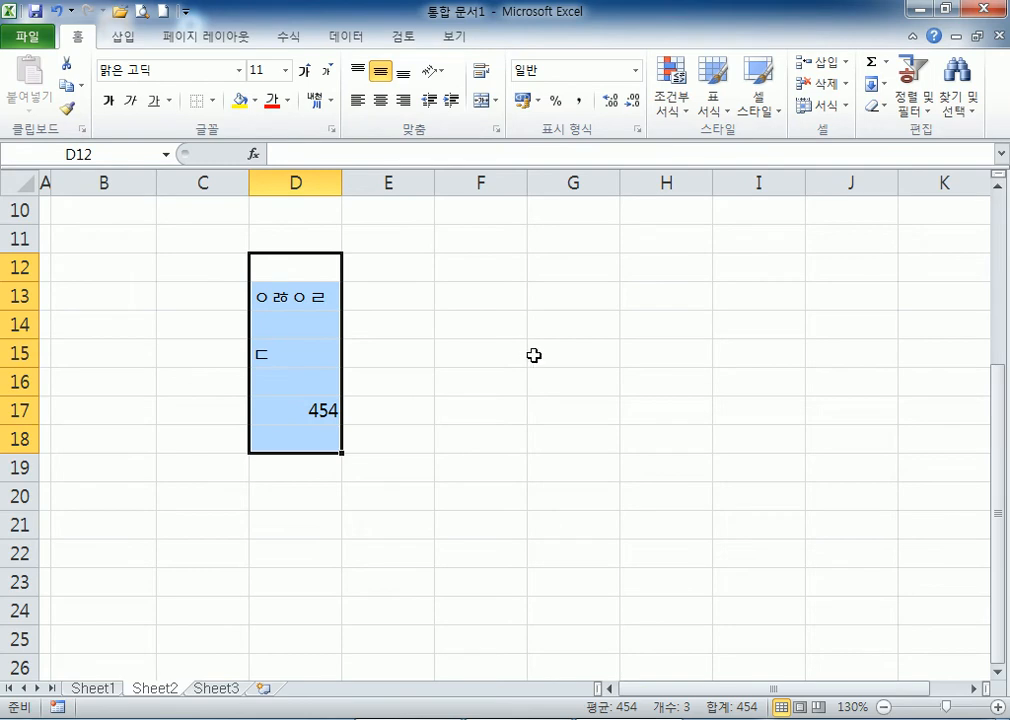
{"action": "key", "text": "ctrl+z"}
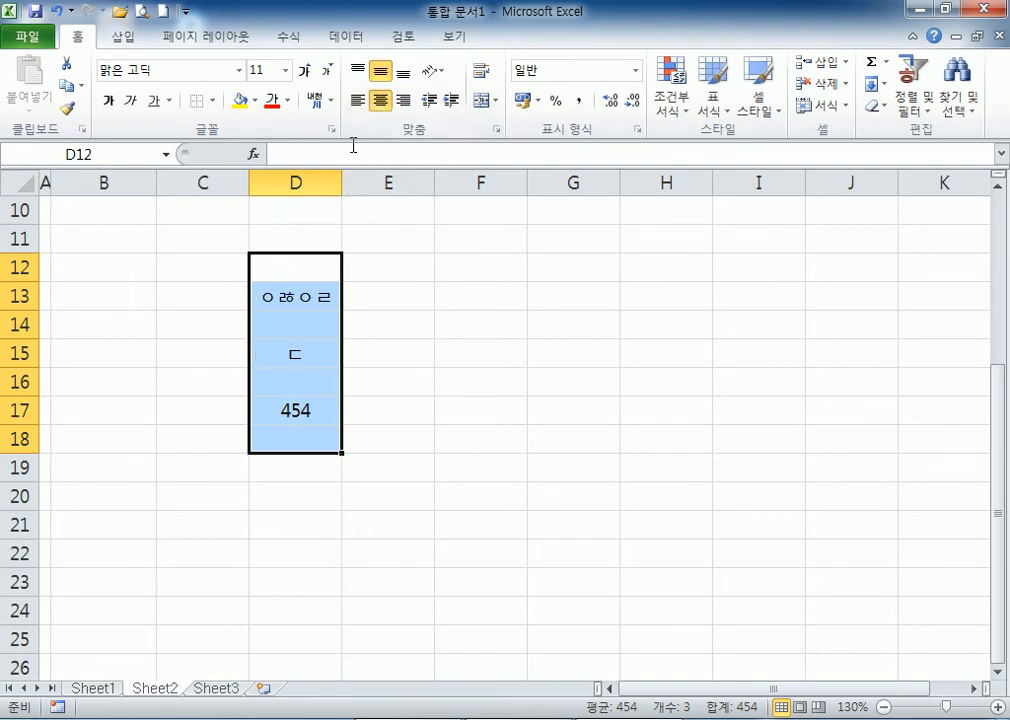
Try right alignment on D12:D18, clear it, and centre the range again.
{"action": "left_click", "coordinate": [403, 101]}
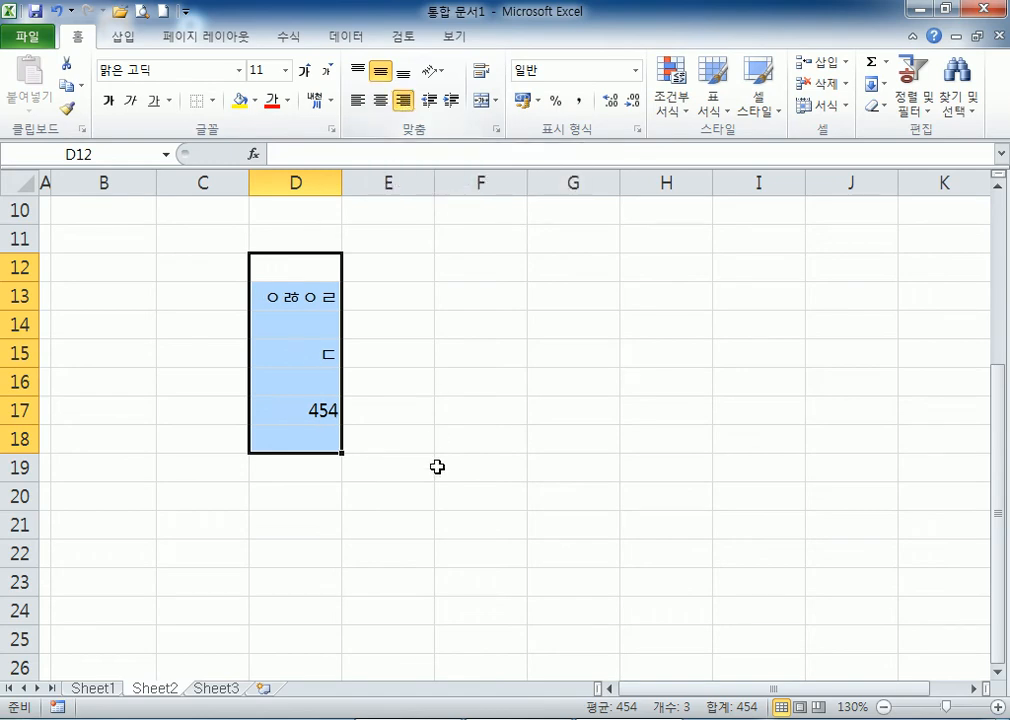
{"action": "left_click", "coordinate": [403, 101]}
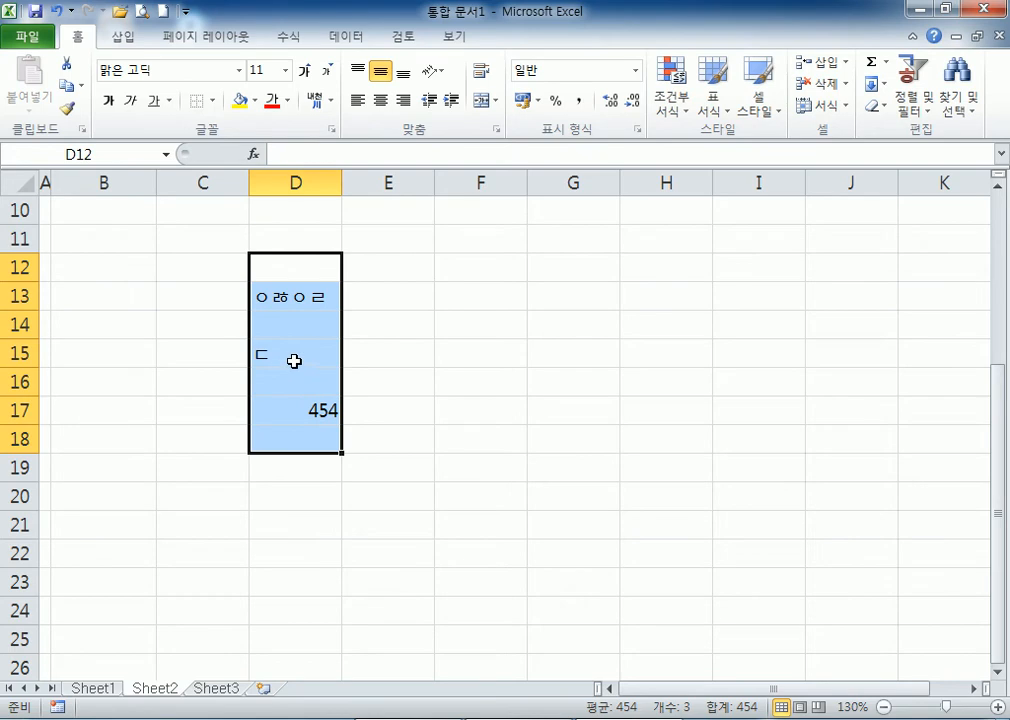
{"action": "left_click", "coordinate": [380, 101]}
Try widening column D and clearing the centre alignment of D12:D18, and undo both changes.
{"action": "left_click_drag", "start_coordinate": [342, 182], "coordinate": [432, 182]}
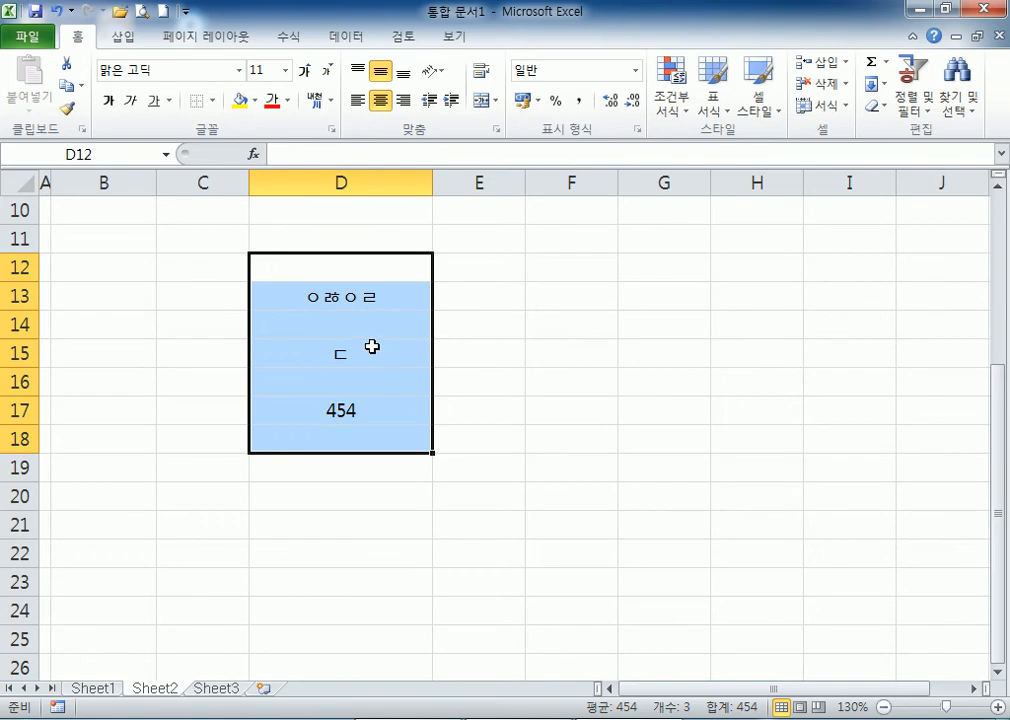
{"action": "left_click", "coordinate": [380, 101]}
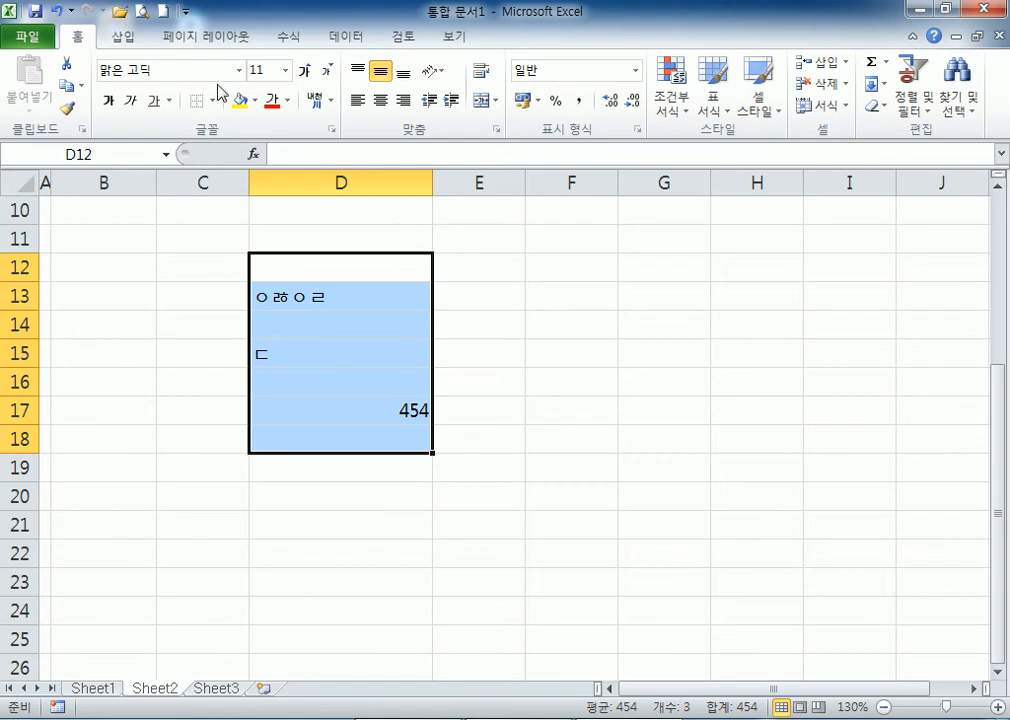
{"action": "left_click", "coordinate": [60, 13]}
{"action": "left_click", "coordinate": [64, 16]}
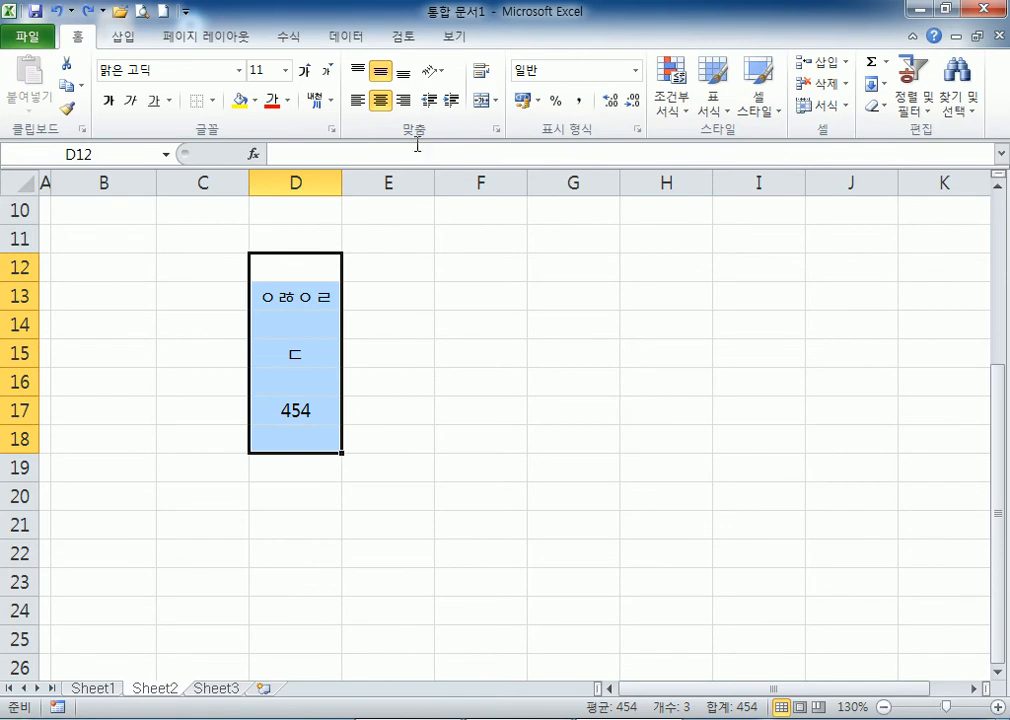
Clear the centre alignment from D12:D18 and delete the sample entries in that range.
{"action": "left_click", "coordinate": [381, 101]}
{"action": "key", "text": "Delete"}
{"action": "scroll", "coordinate": [270, 316], "scroll_direction": "up", "scroll_amount": 3}
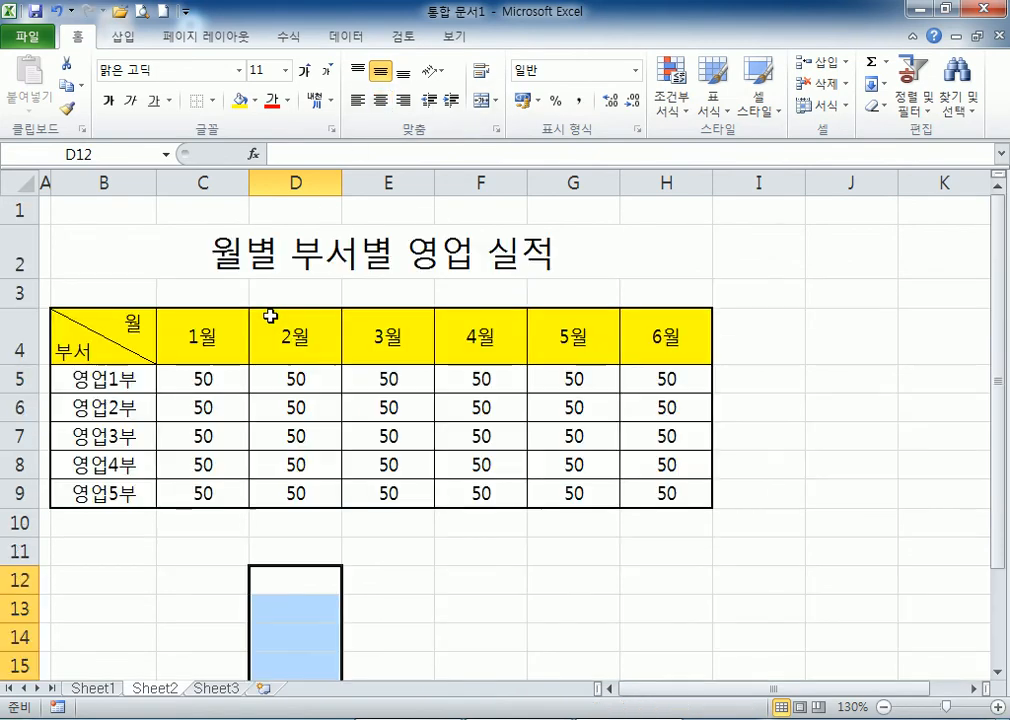
Try centring the whole table B4:H9, and take the centre alignment off the corner header cell B4.
{"action": "left_click", "coordinate": [122, 352]}
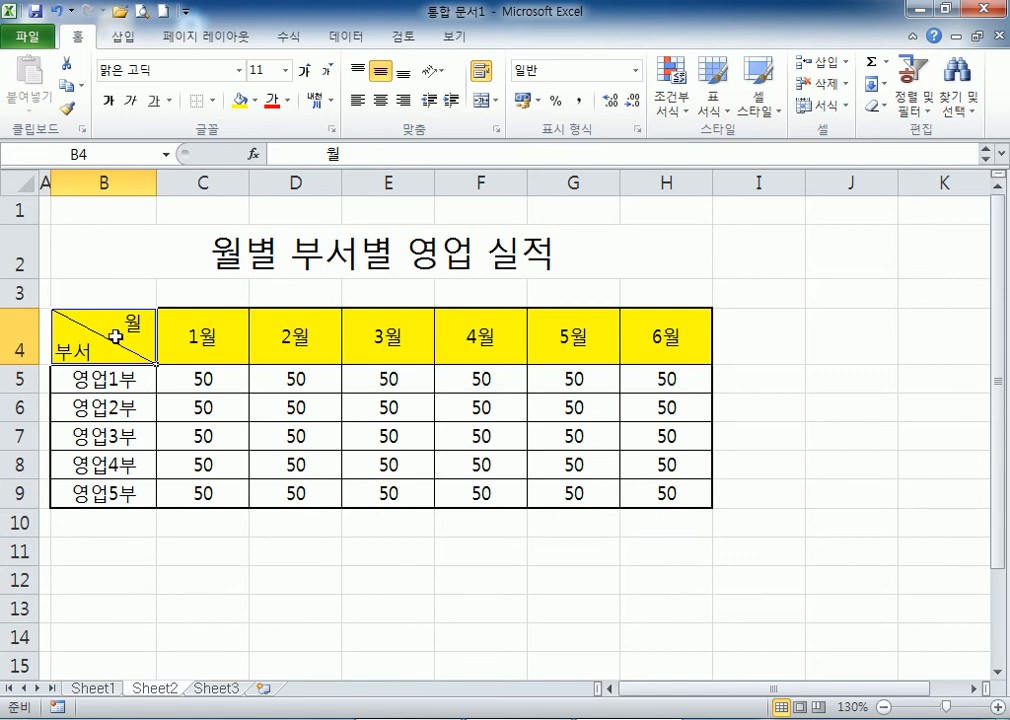
{"action": "left_click_drag", "start_coordinate": [207, 347], "coordinate": [665, 490]}
{"action": "left_click_drag", "start_coordinate": [145, 382], "coordinate": [128, 481]}
{"action": "left_click_drag", "start_coordinate": [205, 334], "coordinate": [670, 505]}
{"action": "left_click_drag", "start_coordinate": [215, 345], "coordinate": [667, 490]}
{"action": "left_click_drag", "start_coordinate": [140, 380], "coordinate": [126, 494]}
{"action": "left_click_drag", "start_coordinate": [83, 334], "coordinate": [672, 493]}
{"action": "left_click", "coordinate": [381, 101]}
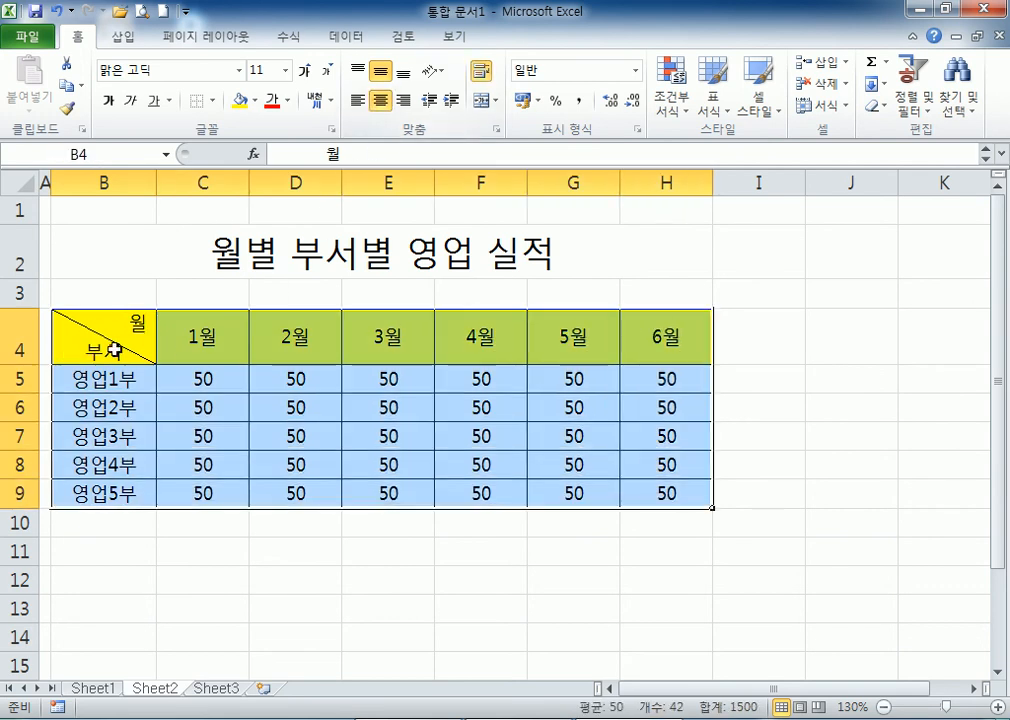
{"action": "left_click", "coordinate": [88, 330]}
{"action": "left_click", "coordinate": [382, 102]}
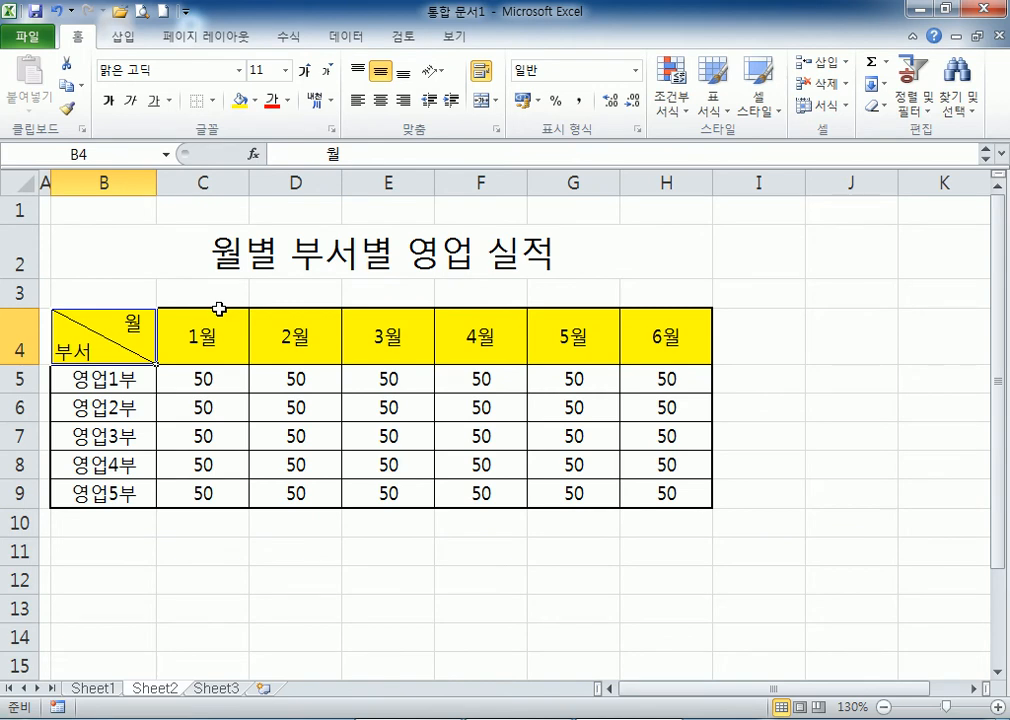
{"action": "left_click_drag", "start_coordinate": [117, 334], "coordinate": [90, 491]}
{"action": "left_click", "coordinate": [395, 552]}
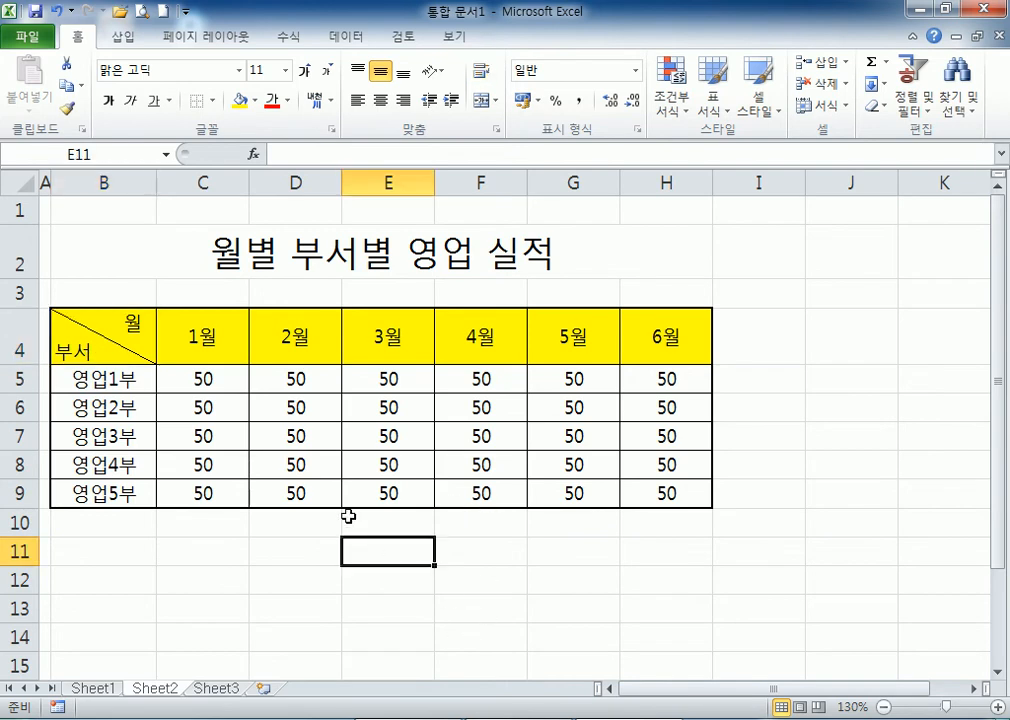
{"action": "left_click_drag", "start_coordinate": [92, 352], "coordinate": [88, 492]}
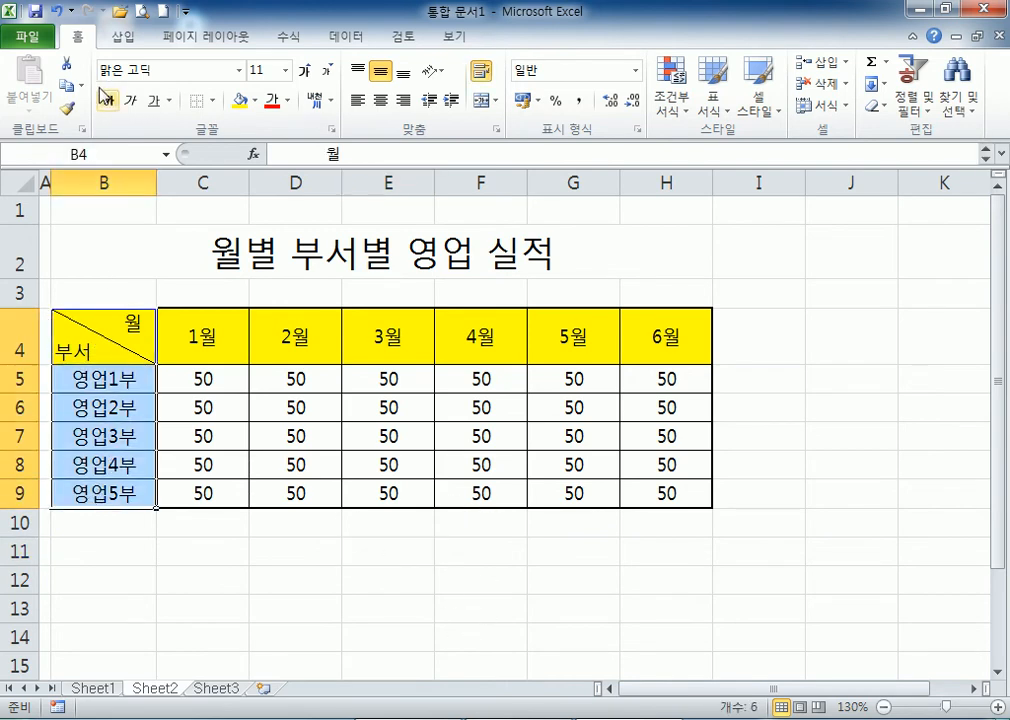
{"action": "left_click", "coordinate": [213, 101]}
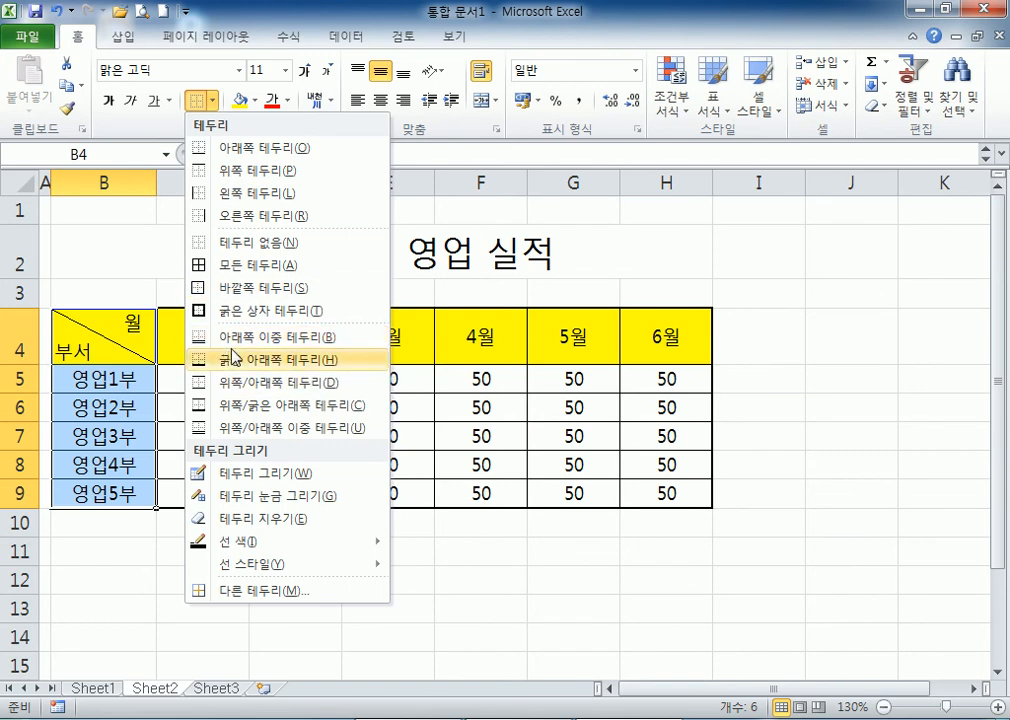
{"action": "left_click", "coordinate": [81, 322]}
{"action": "left_click_drag", "start_coordinate": [81, 322], "coordinate": [99, 488]}
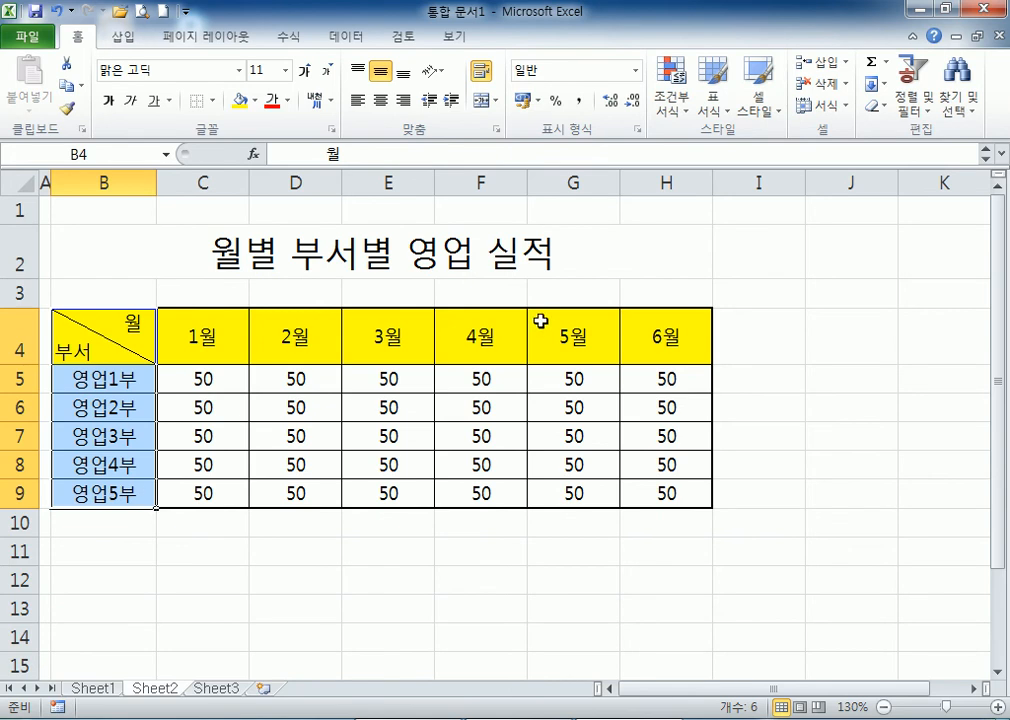
{"action": "key", "text": "ctrl+1"}
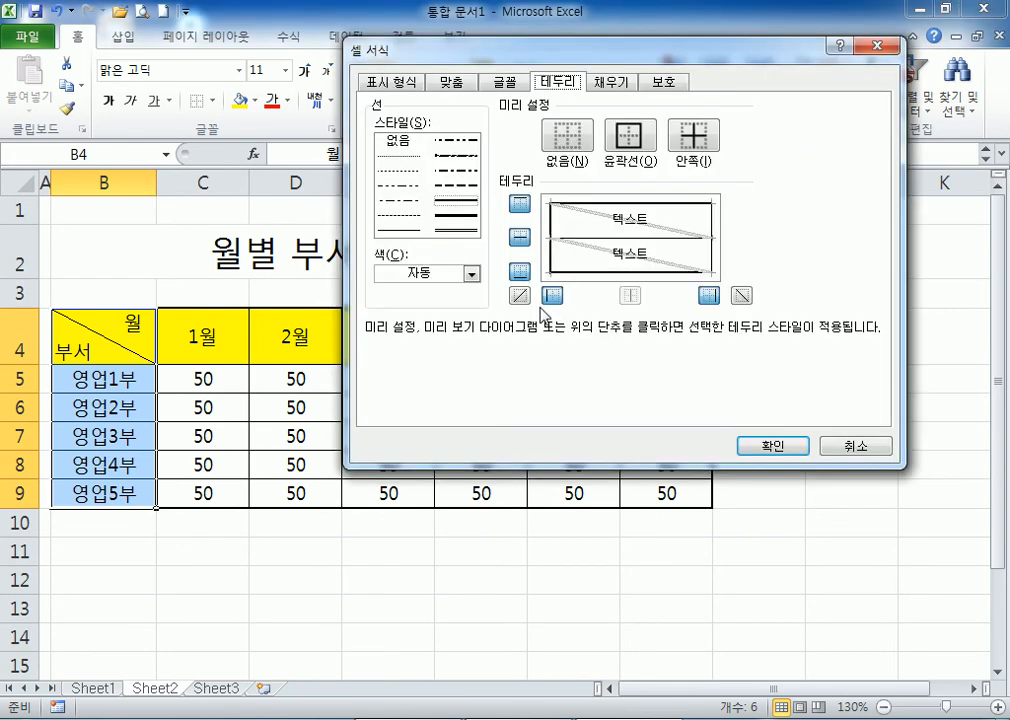
{"action": "left_click", "coordinate": [868, 455]}
{"action": "left_click", "coordinate": [280, 561]}
Remove all borders from the department column B4:B9 and from the whole table B4:H9.
{"action": "left_click_drag", "start_coordinate": [104, 336], "coordinate": [108, 493]}
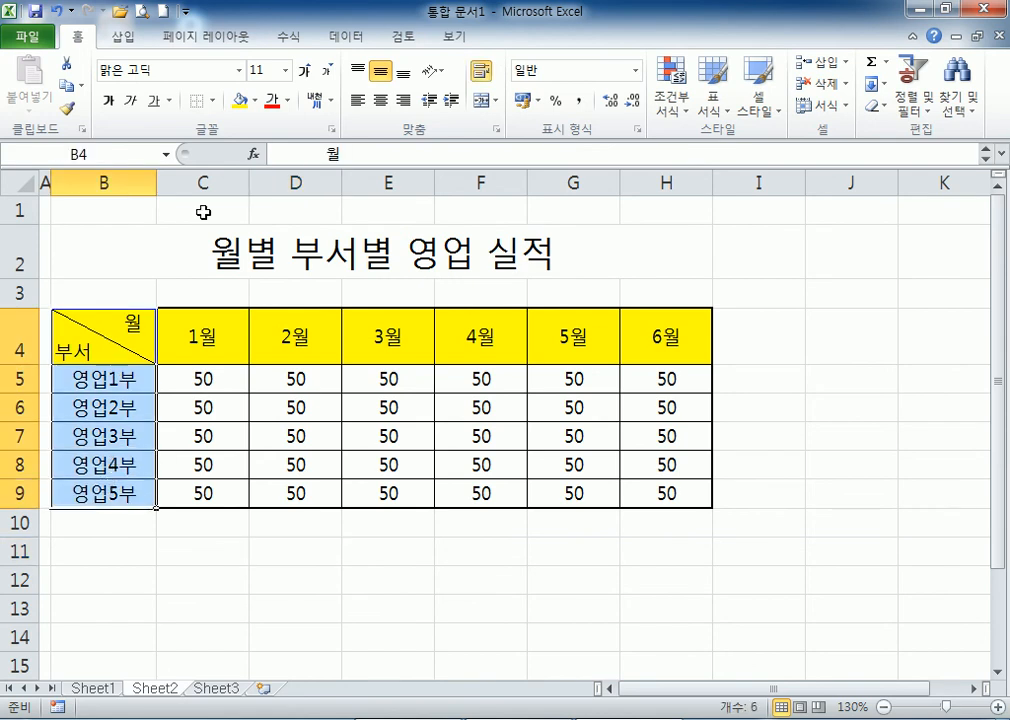
{"action": "left_click", "coordinate": [211, 101]}
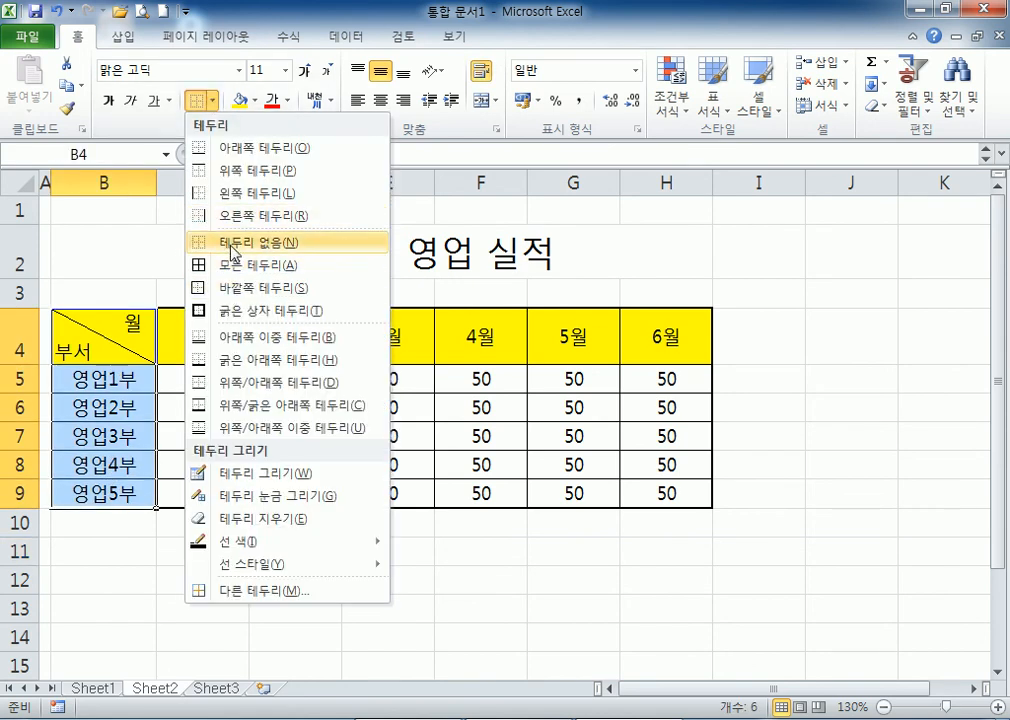
{"action": "left_click", "coordinate": [232, 246]}
{"action": "left_click_drag", "start_coordinate": [322, 542], "coordinate": [304, 526]}
{"action": "left_click_drag", "start_coordinate": [112, 330], "coordinate": [647, 490]}
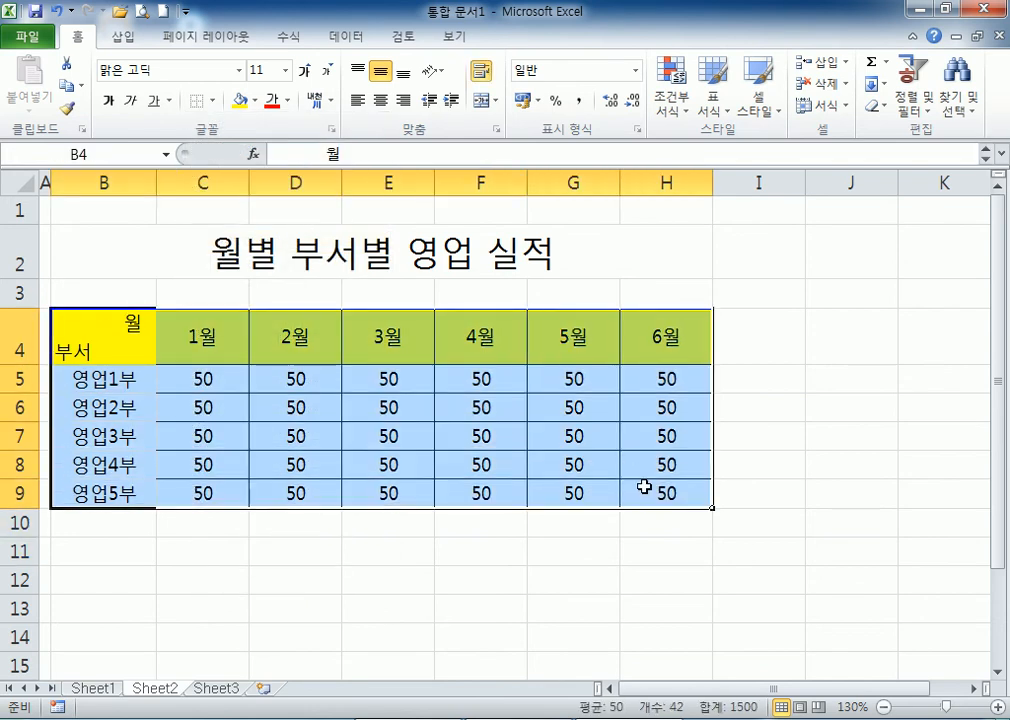
{"action": "left_click", "coordinate": [205, 103]}
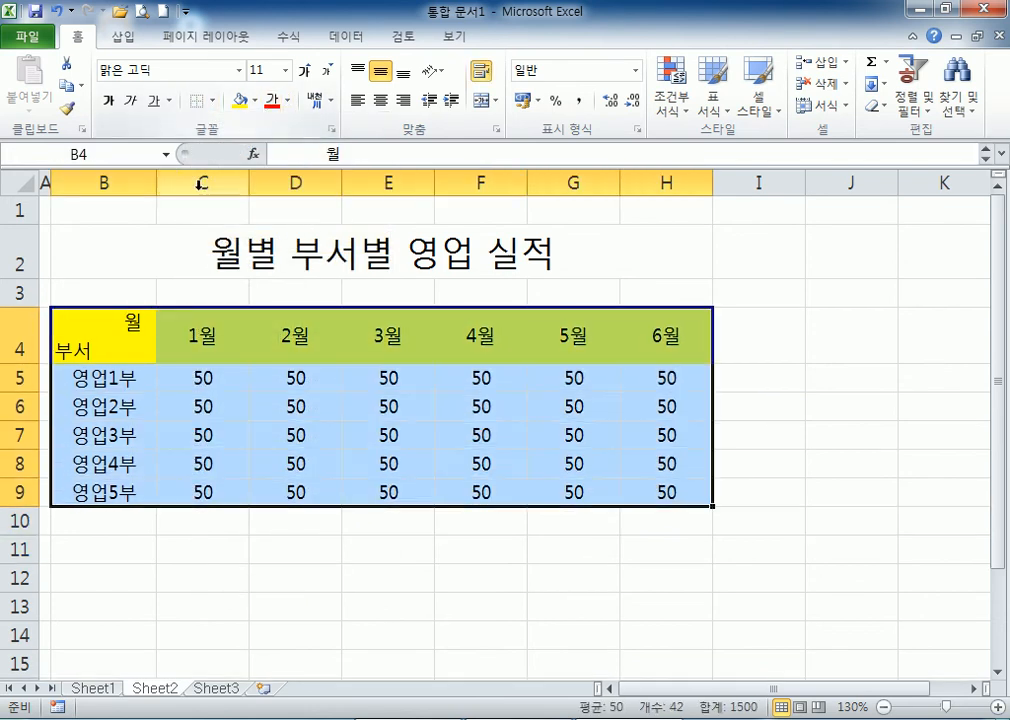
Apply all borders and a thick box border to the table B4:H9.
{"action": "left_click", "coordinate": [212, 101]}
{"action": "left_click", "coordinate": [219, 266]}
{"action": "left_click", "coordinate": [212, 101]}
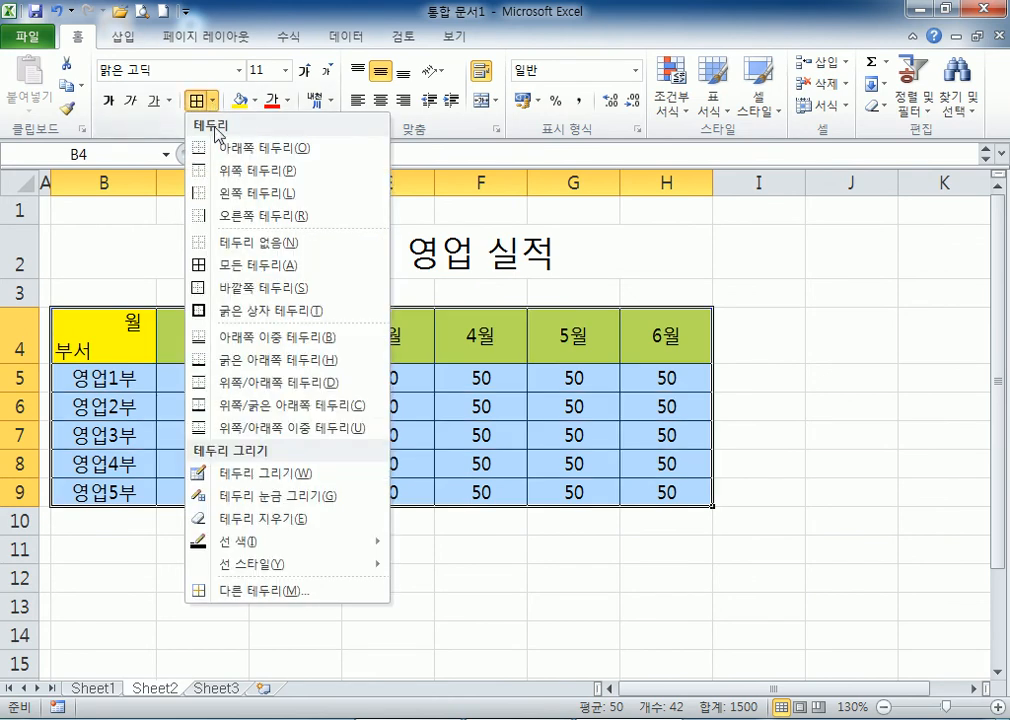
{"action": "left_click", "coordinate": [242, 312]}
{"action": "left_click", "coordinate": [815, 434]}
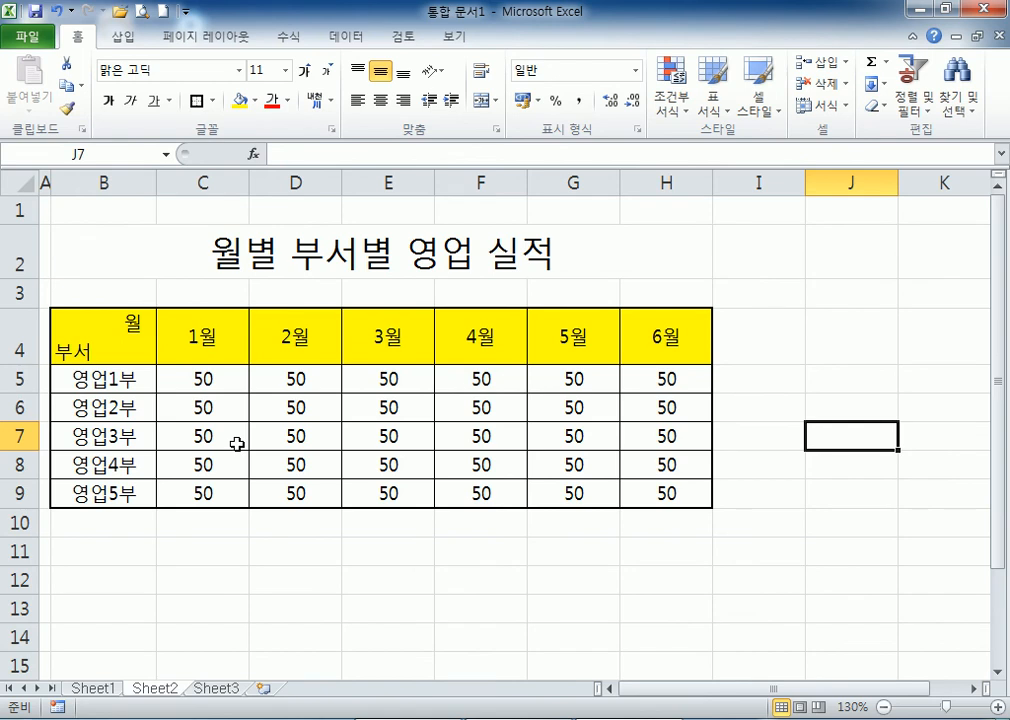
Add a thin diagonal line running from the upper-left to the lower-right corner of header cell B4.
{"action": "left_click", "coordinate": [128, 349]}
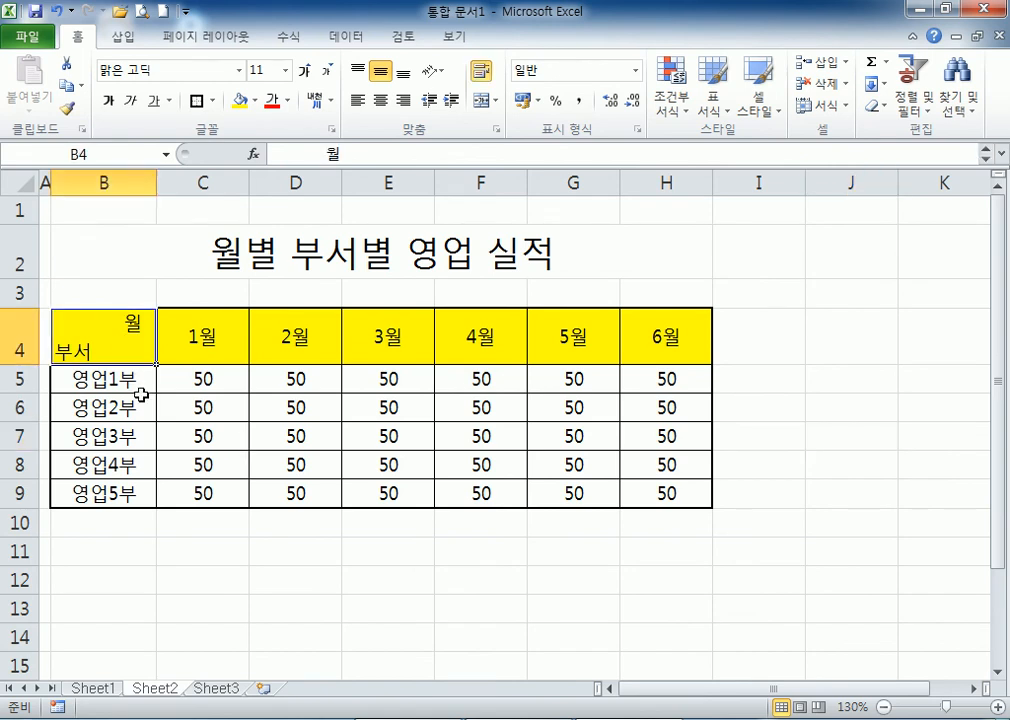
{"action": "key", "text": "ctrl+1"}
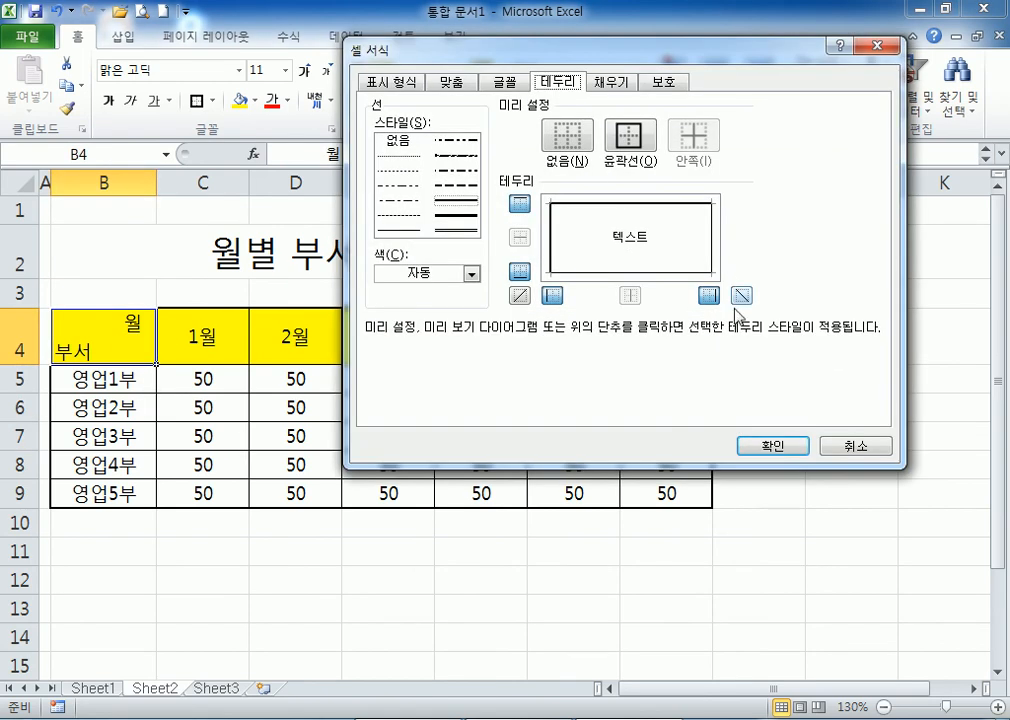
{"action": "left_click", "coordinate": [741, 295]}
{"action": "left_click", "coordinate": [410, 231]}
{"action": "left_click", "coordinate": [625, 250]}
{"action": "left_click", "coordinate": [773, 446]}
{"action": "left_click", "coordinate": [489, 609]}
Give the department column B4:B9 a double-line right border.
{"action": "left_click_drag", "start_coordinate": [95, 347], "coordinate": [100, 490]}
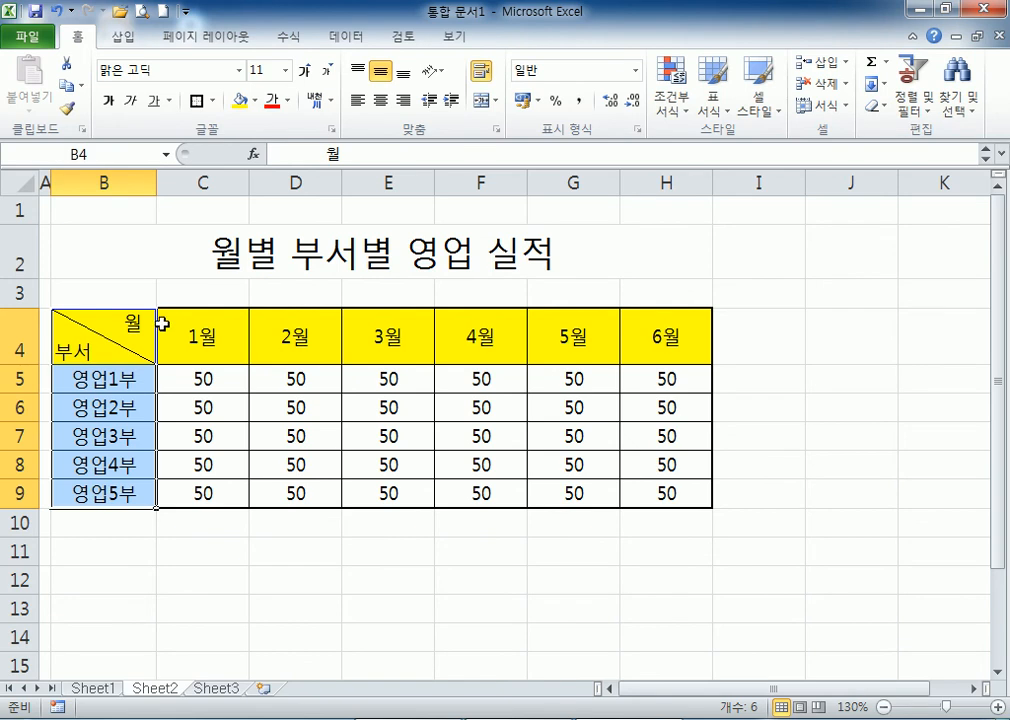
{"action": "left_click_drag", "start_coordinate": [110, 334], "coordinate": [144, 520]}
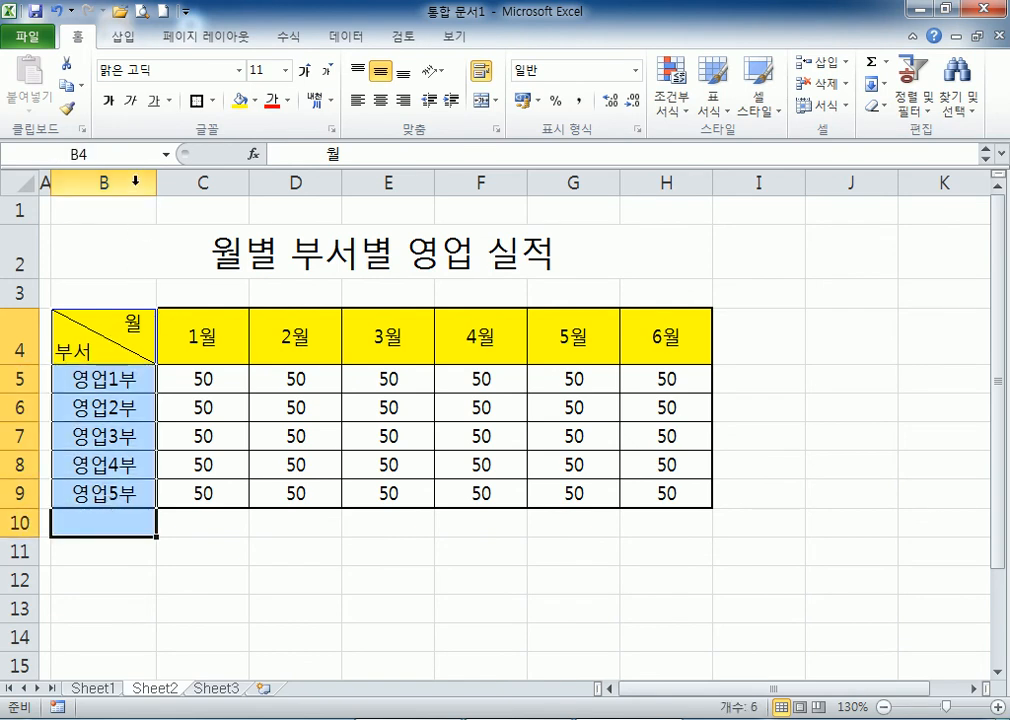
{"action": "left_click", "coordinate": [110, 182]}
{"action": "left_click_drag", "start_coordinate": [133, 332], "coordinate": [116, 487]}
{"action": "left_click_drag", "start_coordinate": [115, 336], "coordinate": [100, 490]}
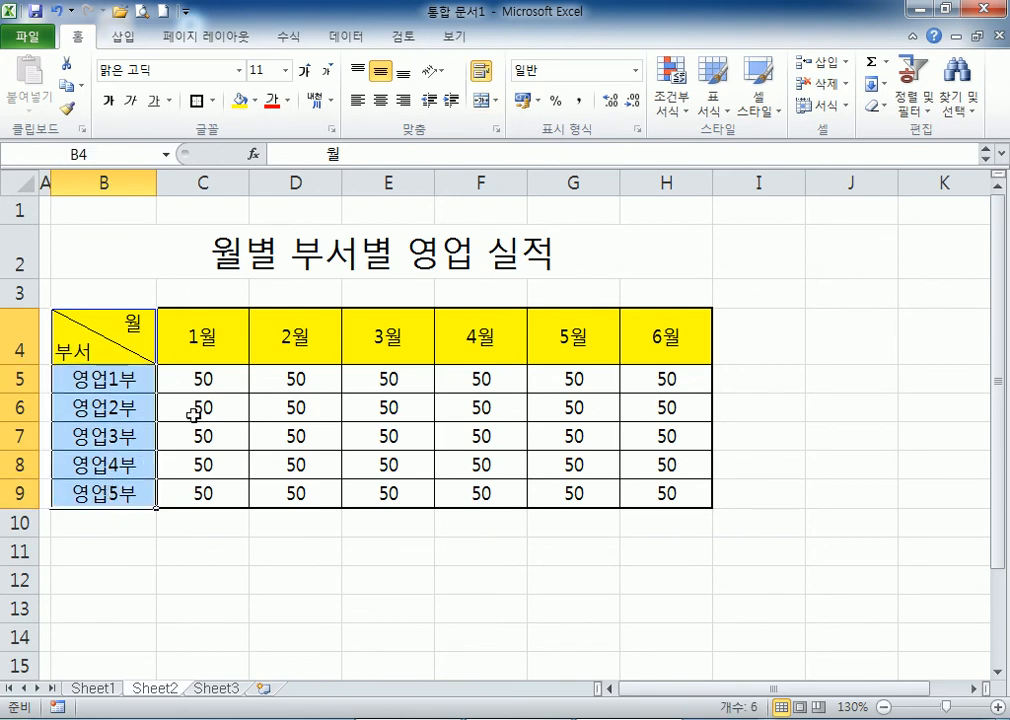
{"action": "key", "text": "ctrl+1"}
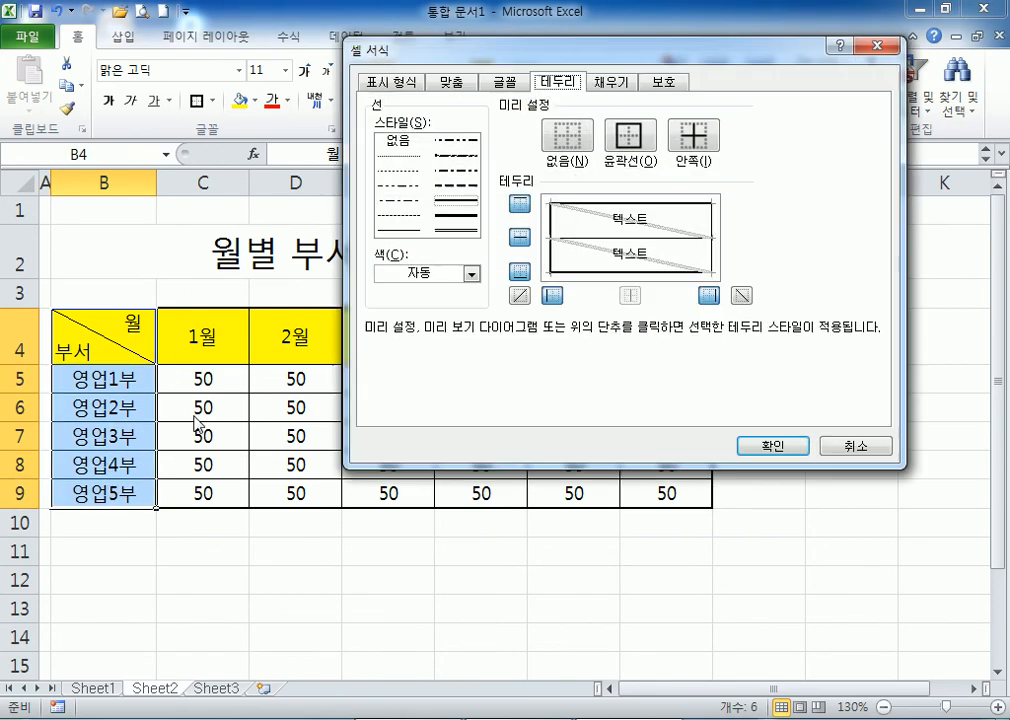
{"action": "left_click", "coordinate": [440, 231]}
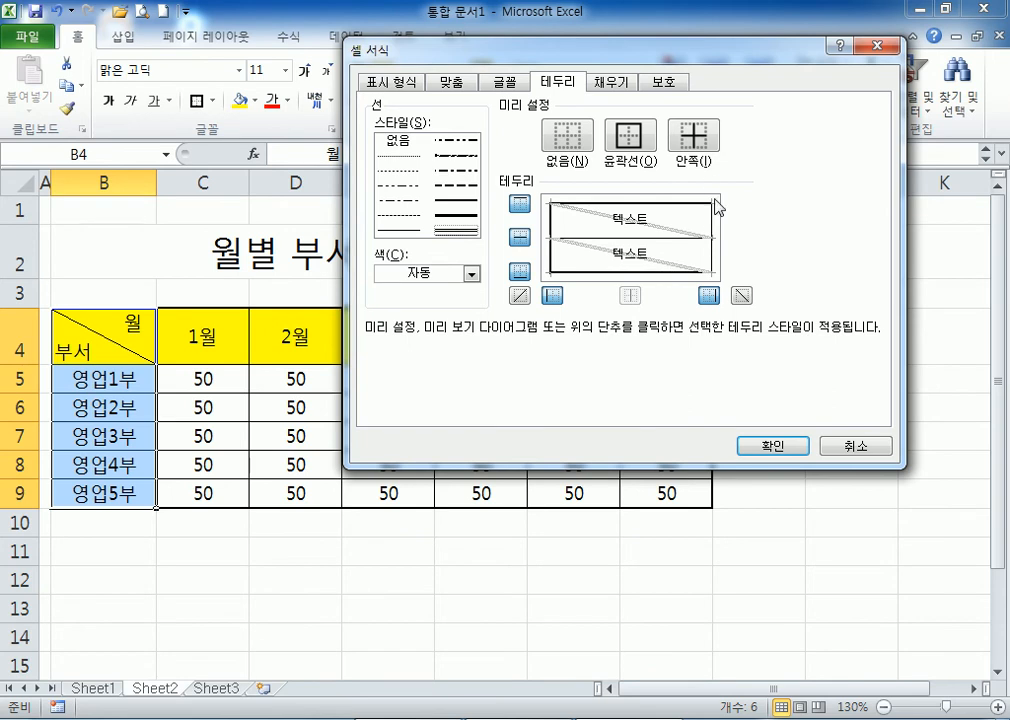
{"action": "left_click", "coordinate": [710, 298]}
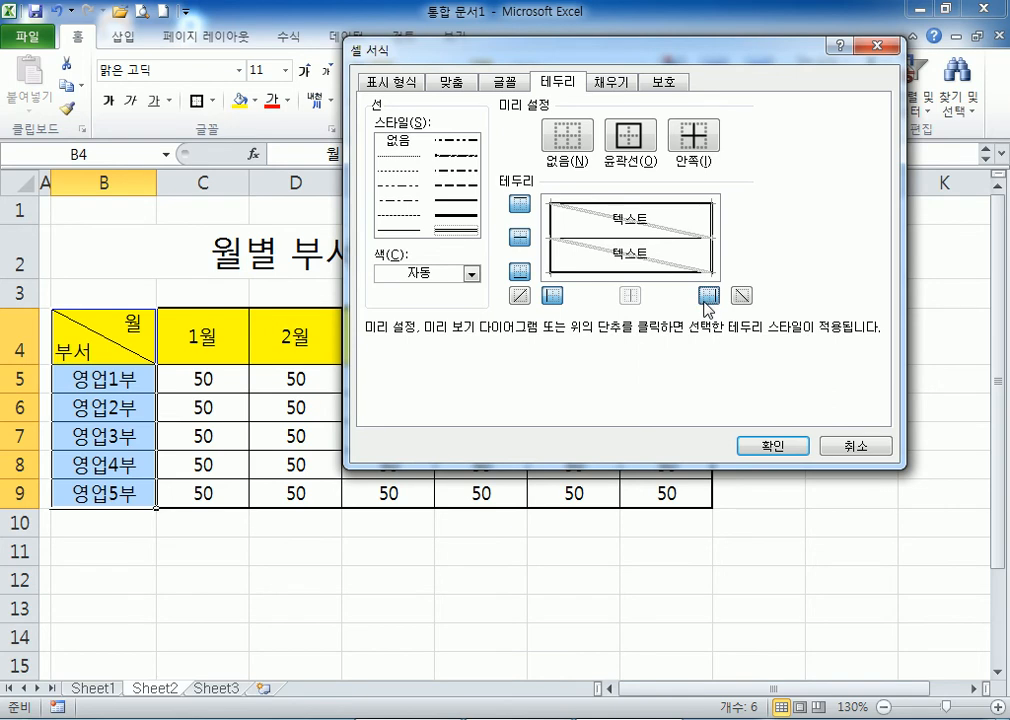
{"action": "left_click", "coordinate": [773, 445]}
{"action": "left_click", "coordinate": [316, 637]}
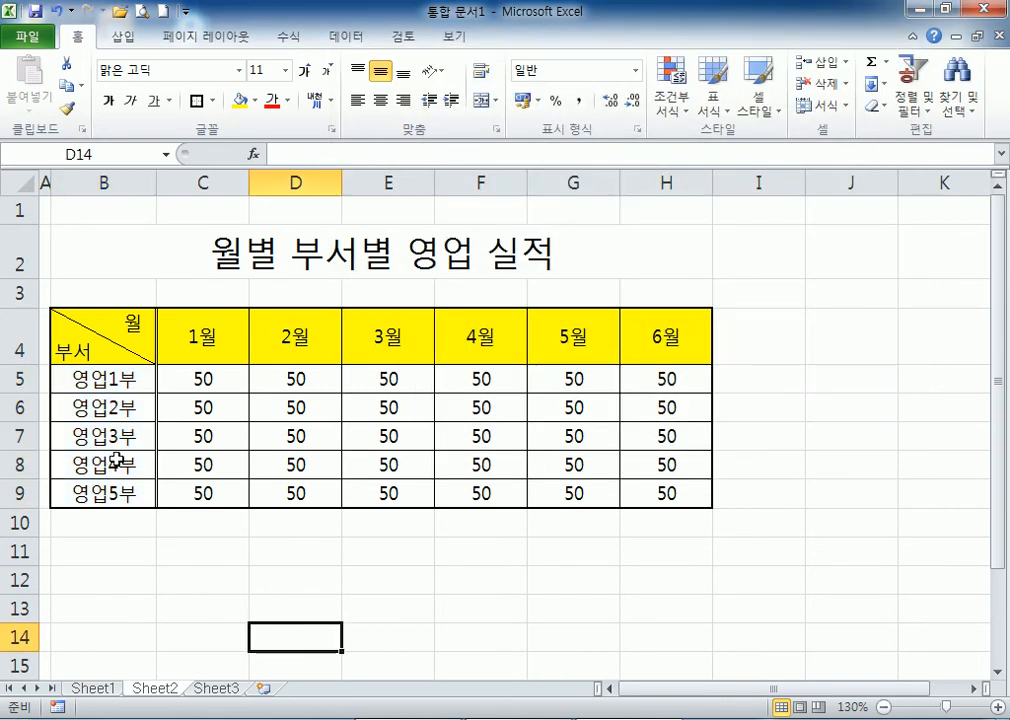
{"action": "mouse_move", "coordinate": [144, 354]}
{"action": "left_mouse_down"}
{"action": "mouse_move", "coordinate": [266, 330]}
{"action": "mouse_move", "coordinate": [640, 339]}
{"action": "left_mouse_up"}
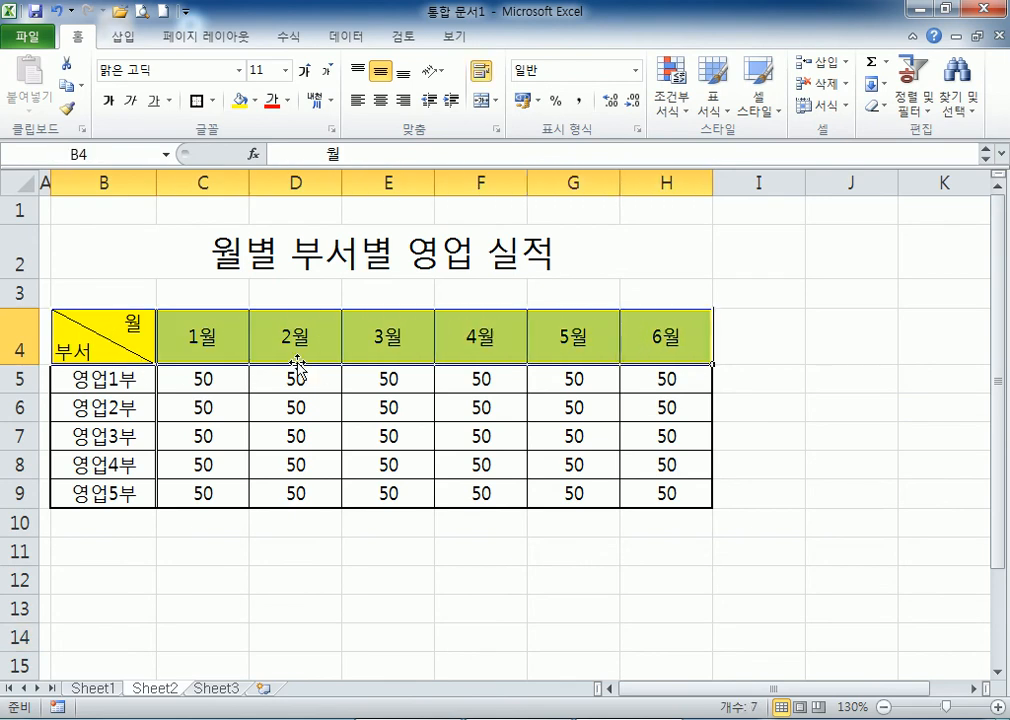
{"action": "left_click", "coordinate": [110, 328]}
{"action": "left_click_drag", "start_coordinate": [110, 328], "coordinate": [658, 442]}
{"action": "left_click", "coordinate": [95, 378]}
{"action": "left_click_drag", "start_coordinate": [95, 378], "coordinate": [645, 498]}
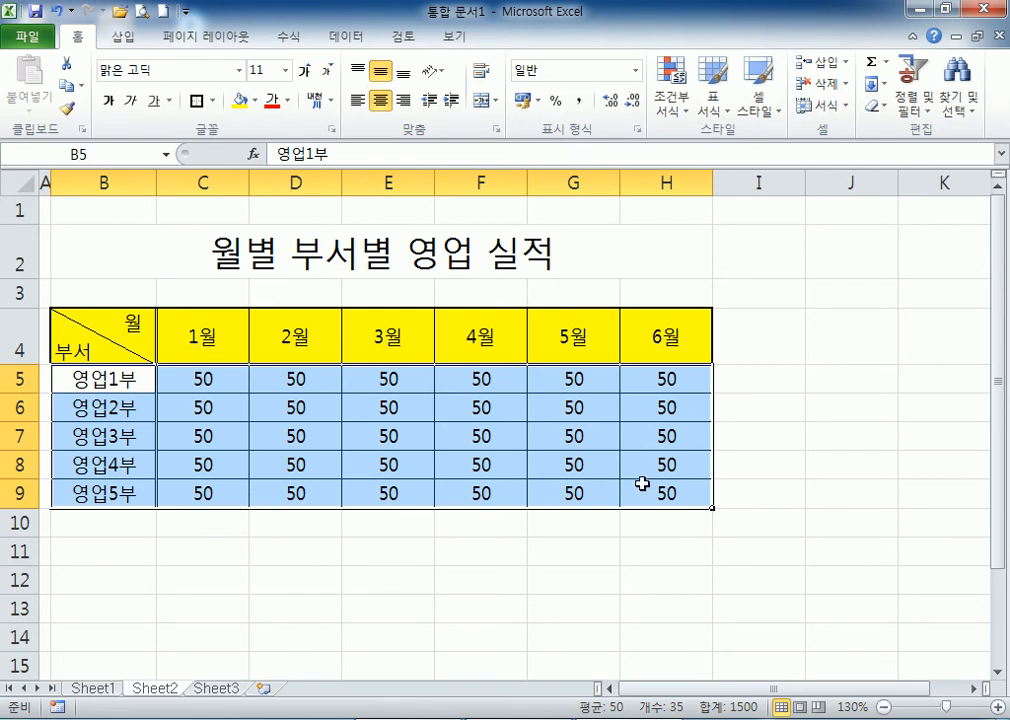
{"action": "left_click_drag", "start_coordinate": [104, 311], "coordinate": [640, 379]}
{"action": "left_click_drag", "start_coordinate": [113, 322], "coordinate": [646, 405]}
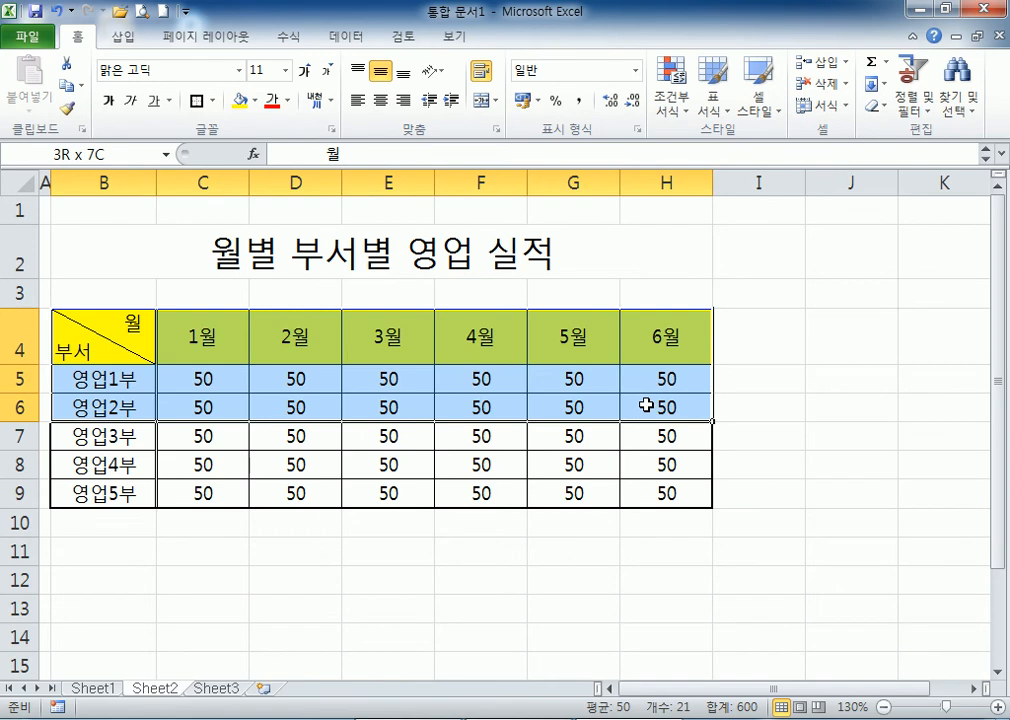
{"action": "left_click_drag", "start_coordinate": [647, 405], "coordinate": [647, 405]}
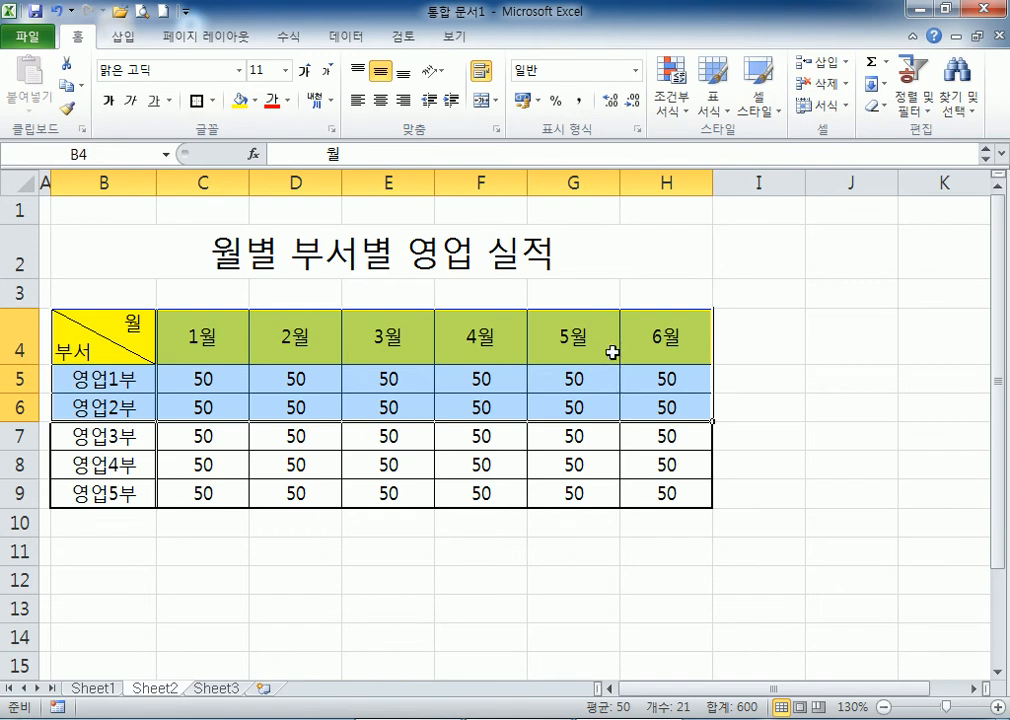
Try a double line as the inner horizontal border of B4:H5.
{"action": "left_click_drag", "start_coordinate": [144, 338], "coordinate": [638, 376]}
{"action": "key", "text": "ctrl+1"}
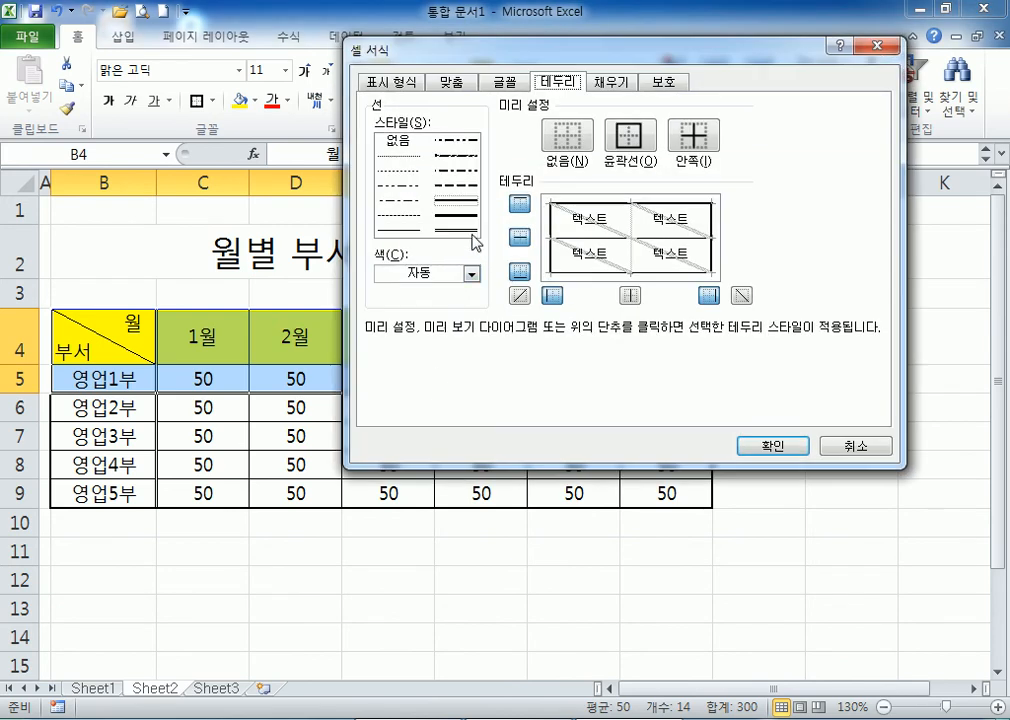
{"action": "left_click", "coordinate": [606, 245]}
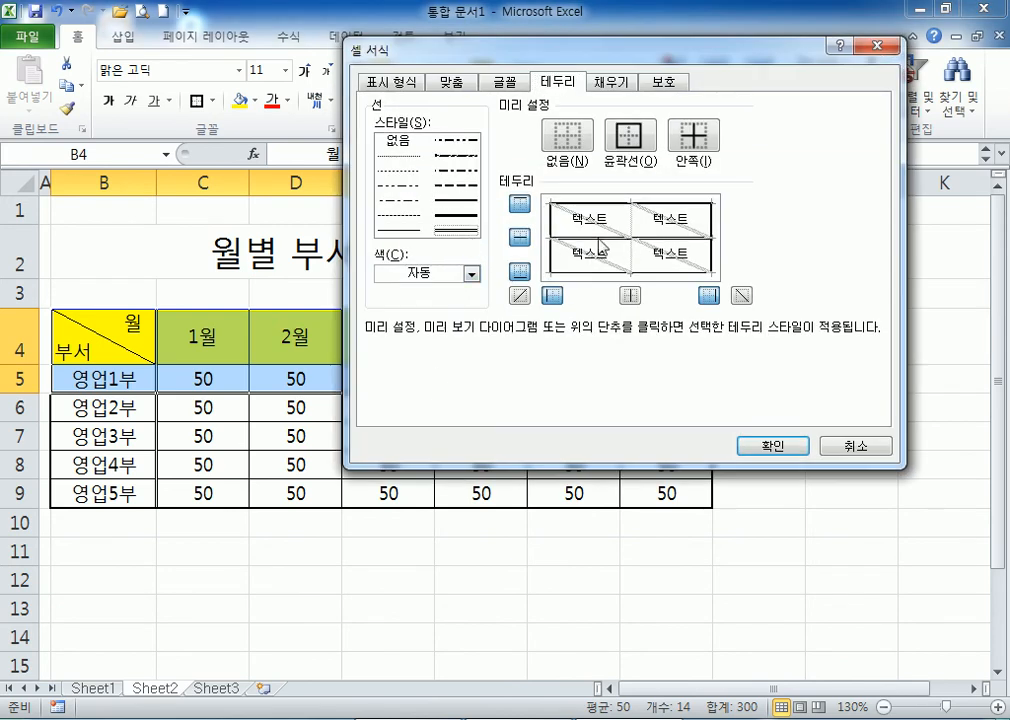
{"action": "left_click", "coordinate": [519, 237]}
{"action": "left_click", "coordinate": [522, 238]}
{"action": "key", "text": "Return"}
Try a double-line bottom border on the header row B4:H4.
{"action": "left_click_drag", "start_coordinate": [103, 338], "coordinate": [636, 327]}
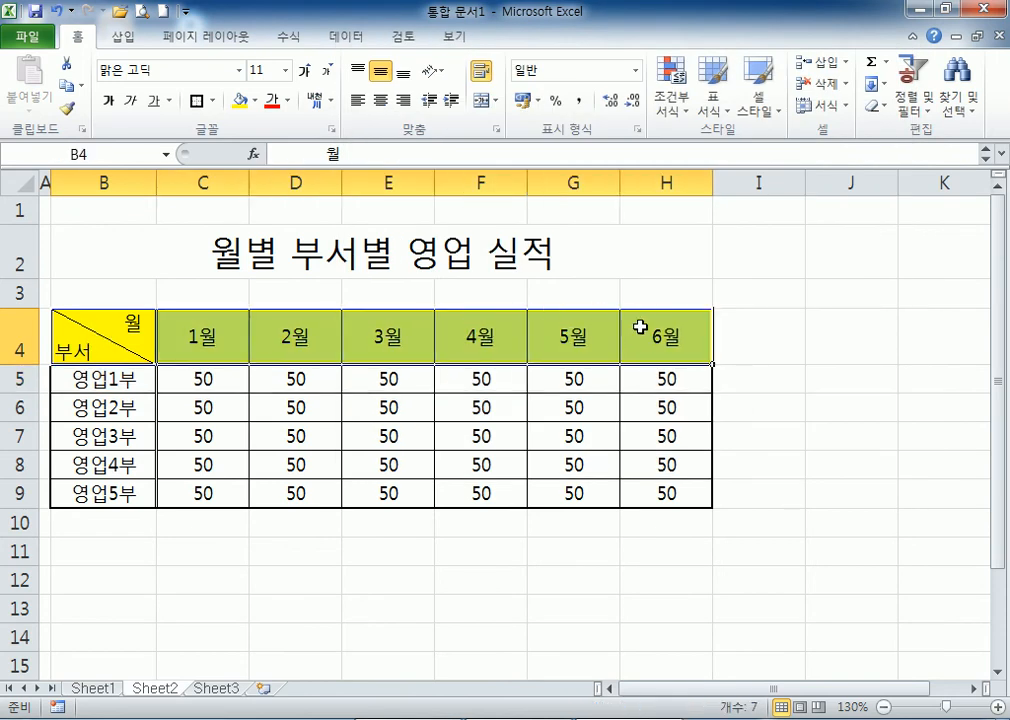
{"action": "key", "text": "ctrl+1"}
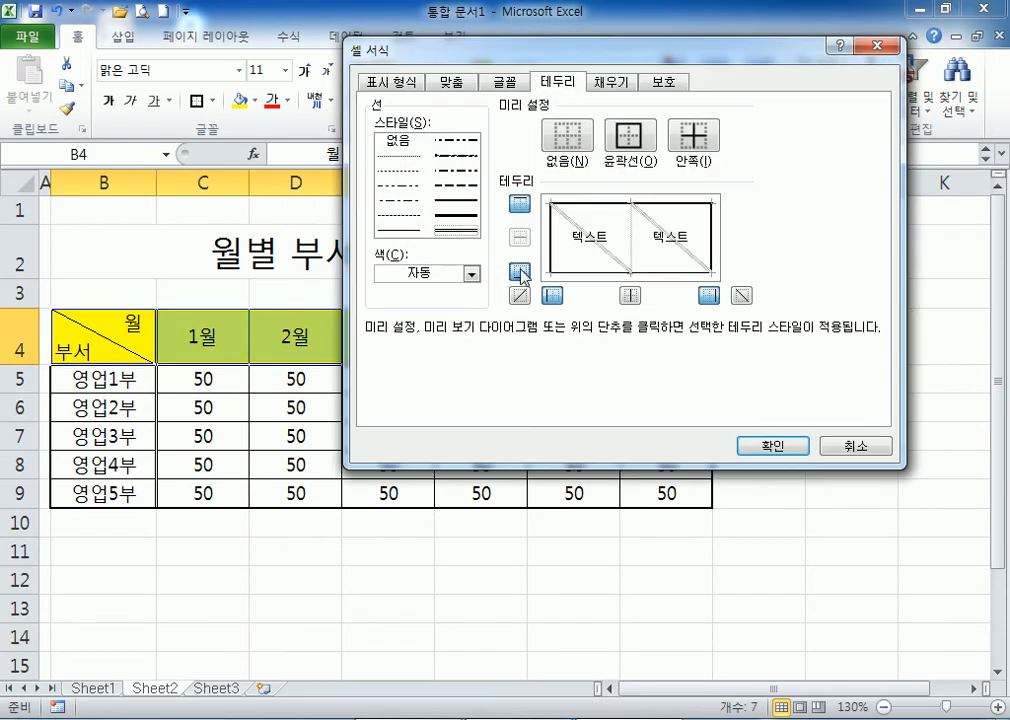
{"action": "key", "text": "Return"}
Give the data range B5:H9 a double-line top border.
{"action": "left_click_drag", "start_coordinate": [99, 381], "coordinate": [665, 481]}
{"action": "key", "text": "ctrl+1"}
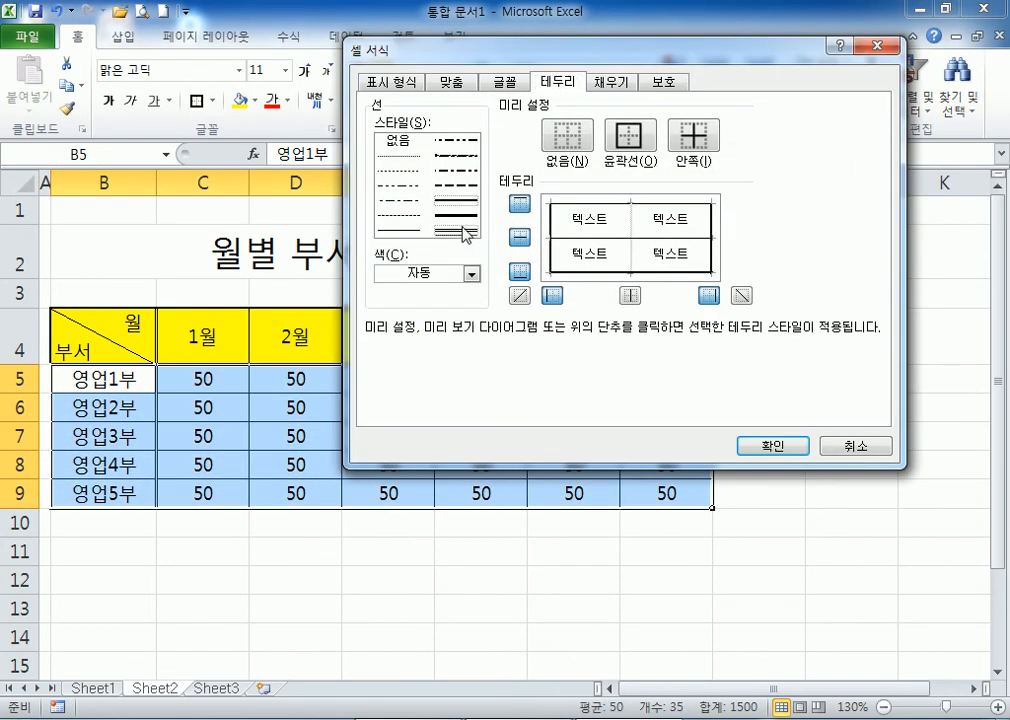
{"action": "left_click", "coordinate": [611, 205]}
{"action": "left_click", "coordinate": [609, 205]}
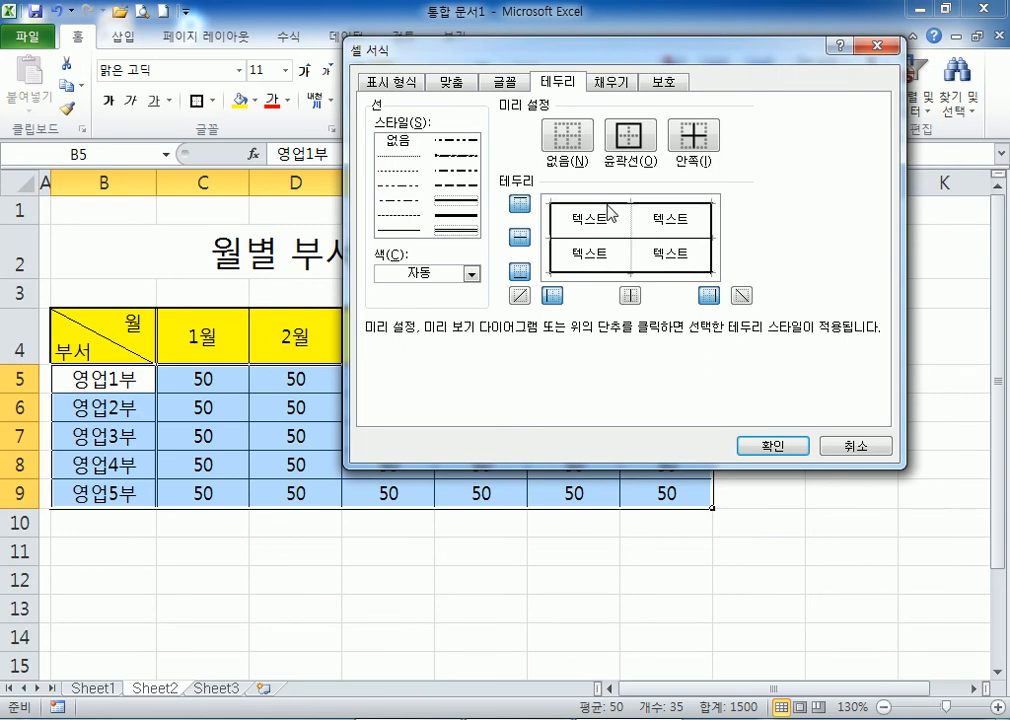
{"action": "left_click", "coordinate": [448, 232]}
{"action": "left_click", "coordinate": [613, 203]}
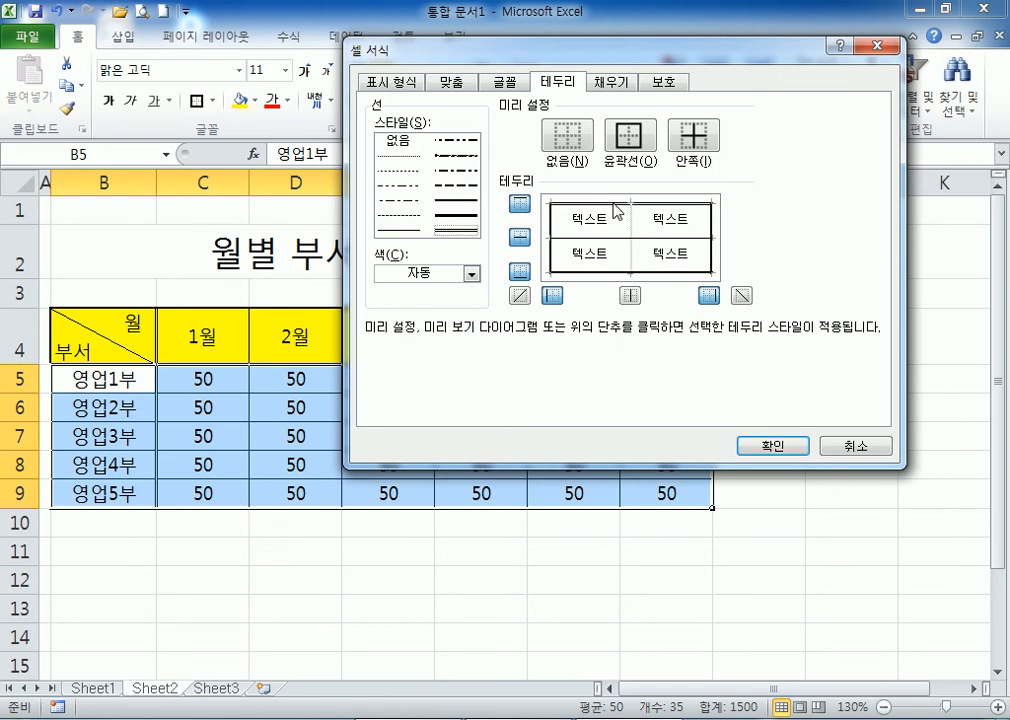
{"action": "key", "text": "Return"}
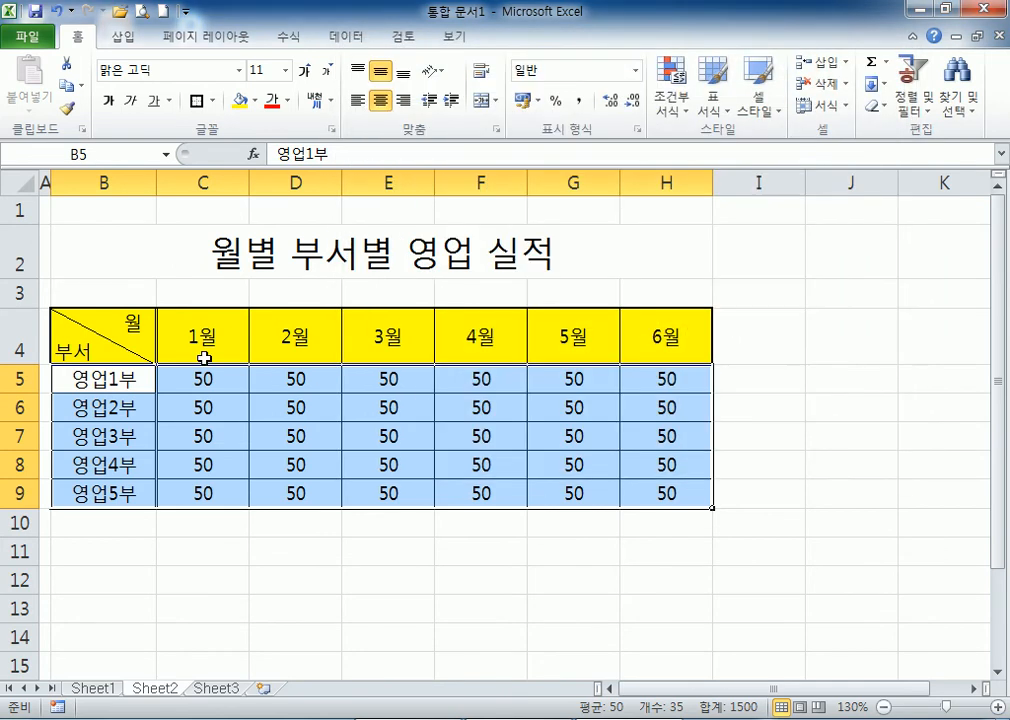
Try double lines as the bottom and inner vertical borders of the header row B4:H4.
{"action": "left_click_drag", "start_coordinate": [108, 334], "coordinate": [621, 354]}
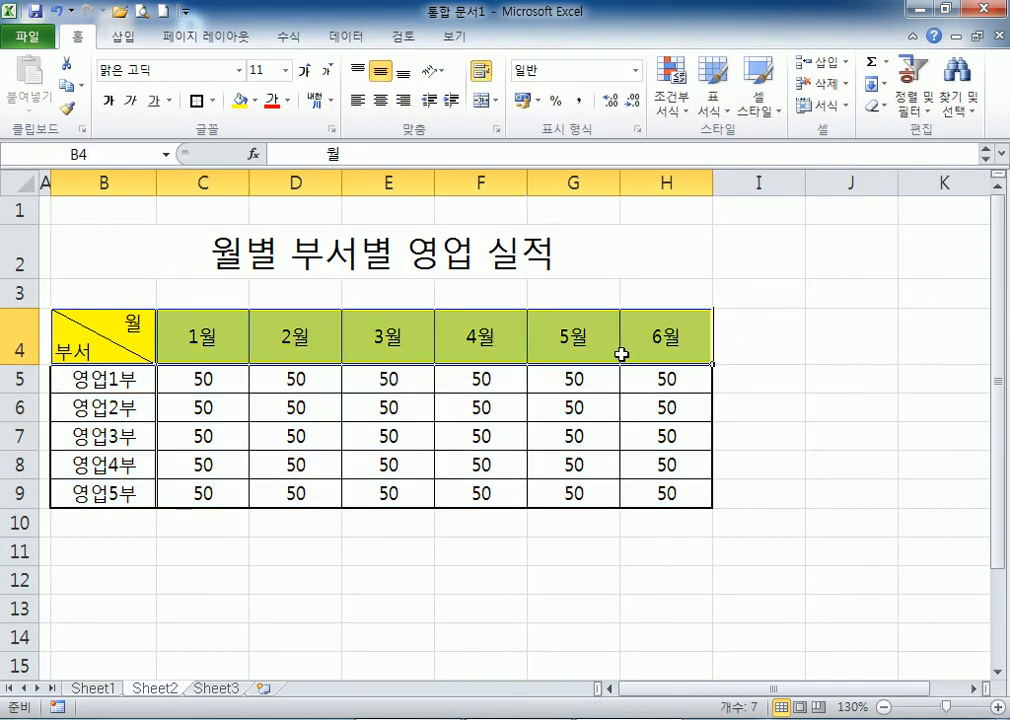
{"action": "key", "text": "ctrl+1"}
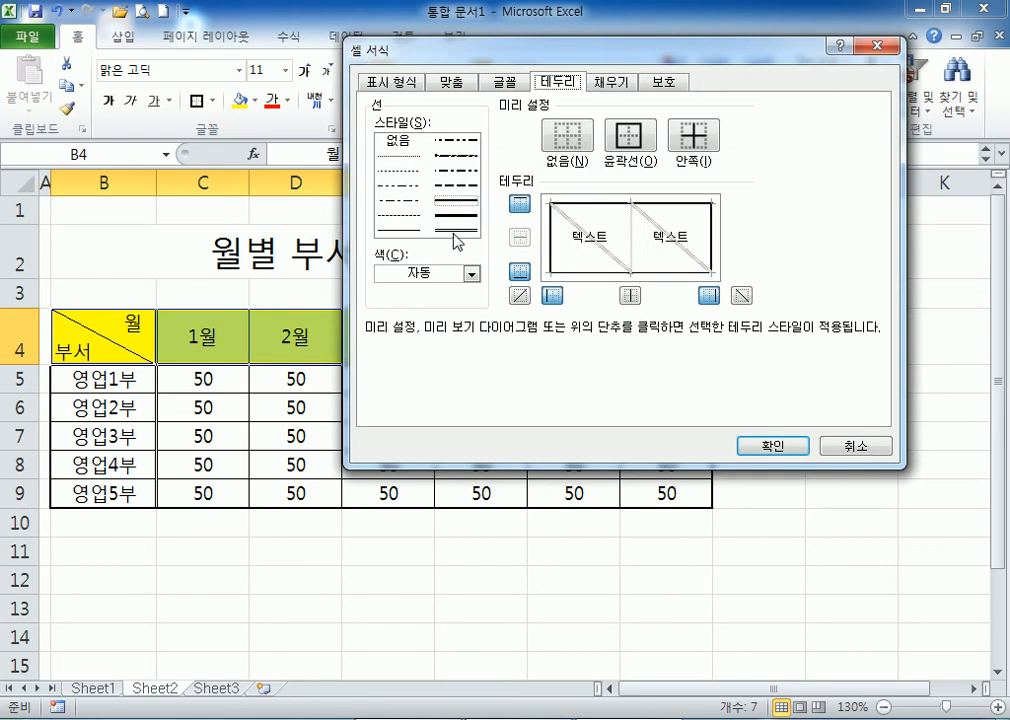
{"action": "left_click", "coordinate": [457, 232]}
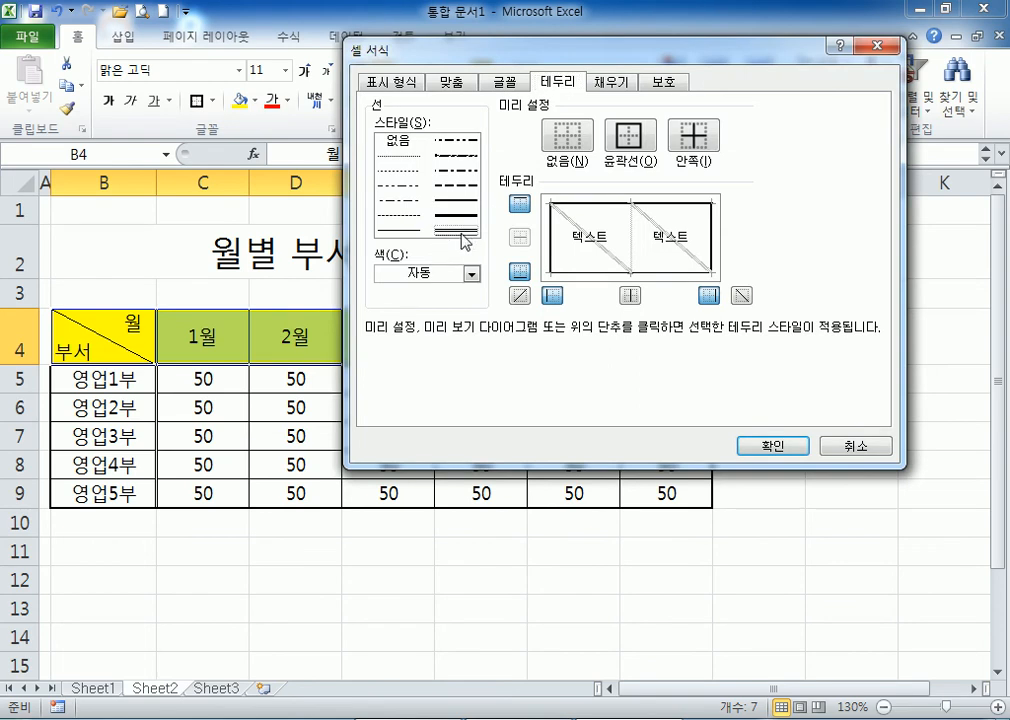
{"action": "left_click", "coordinate": [597, 274]}
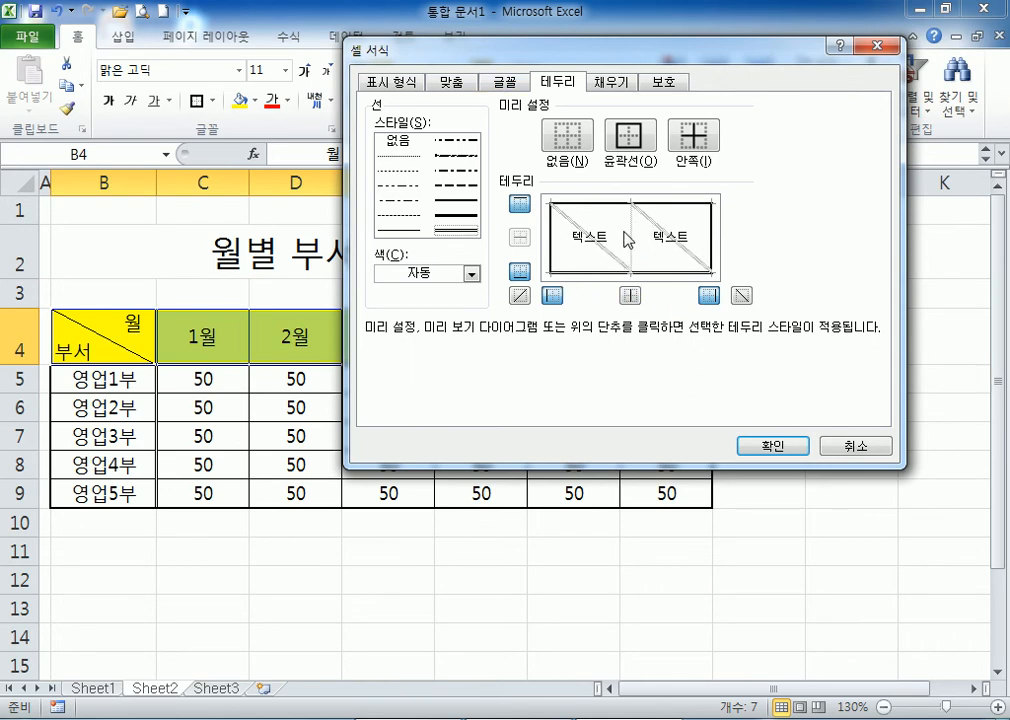
{"action": "left_click_drag", "start_coordinate": [590, 50], "coordinate": [569, 36]}
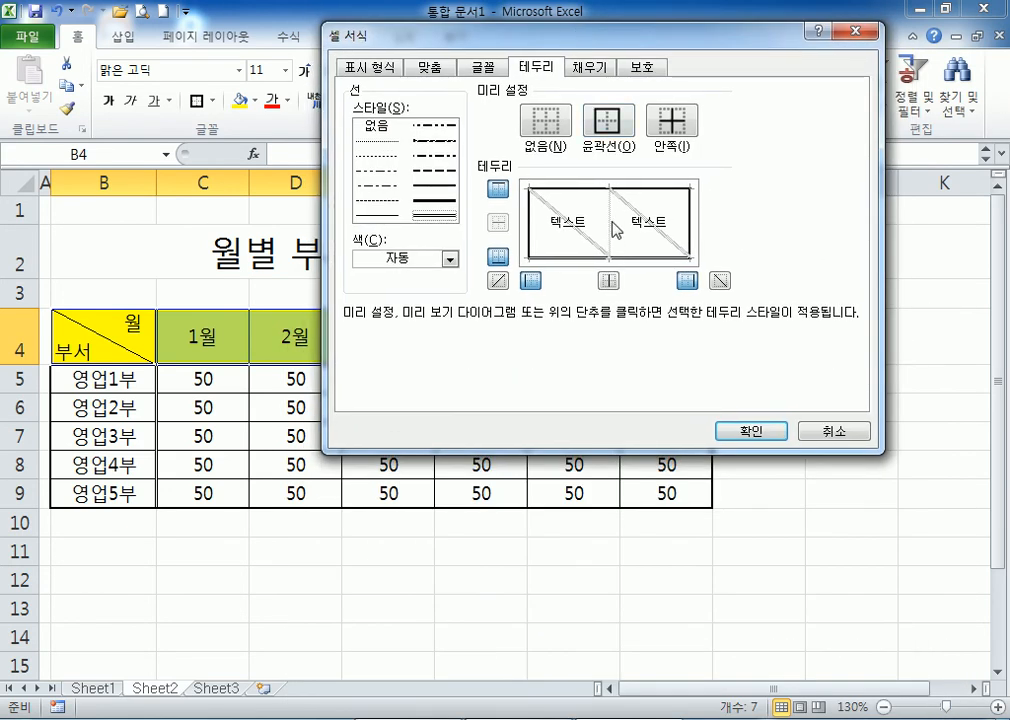
{"action": "left_click_drag", "start_coordinate": [478, 36], "coordinate": [387, 460]}
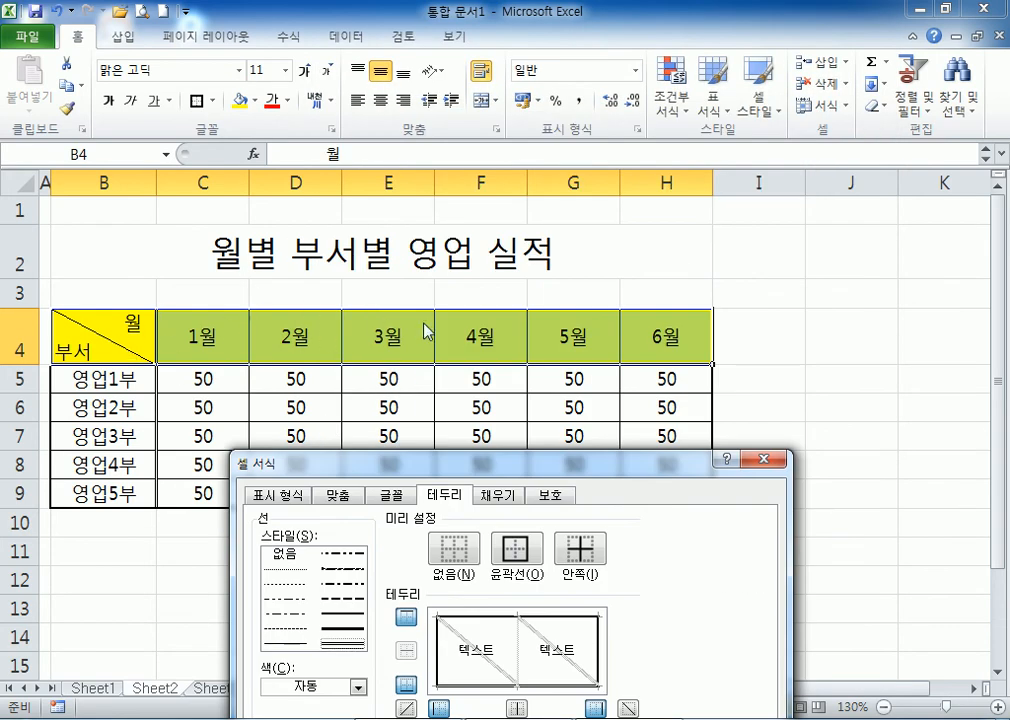
{"action": "left_click_drag", "start_coordinate": [620, 452], "coordinate": [647, 104]}
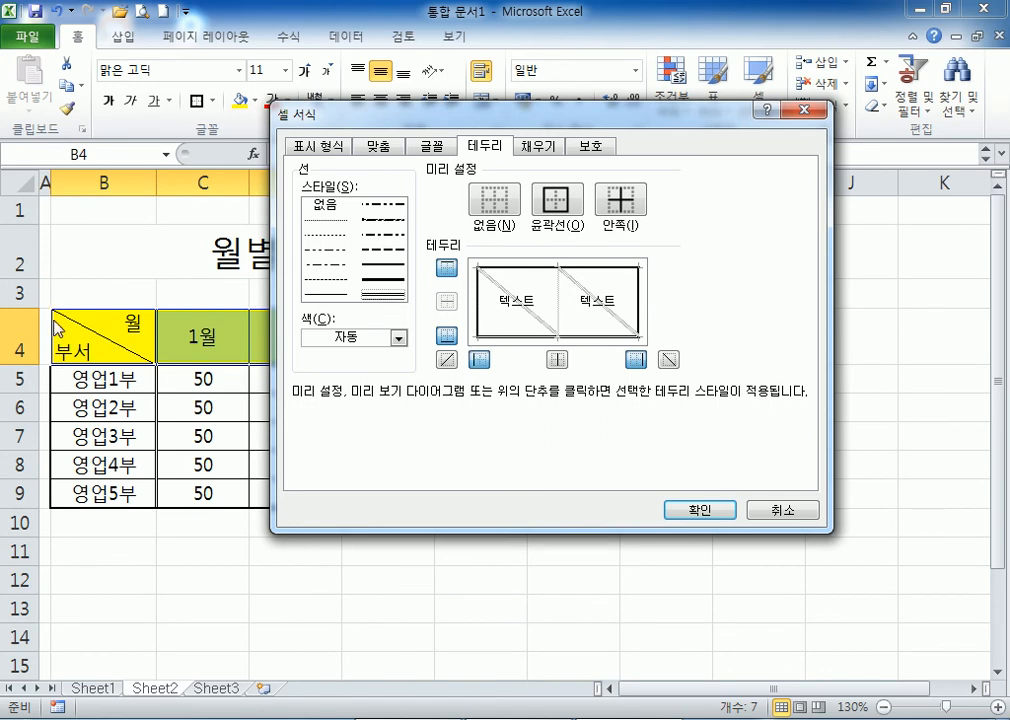
{"action": "left_click_drag", "start_coordinate": [523, 117], "coordinate": [300, 512]}
{"action": "left_click_drag", "start_coordinate": [485, 500], "coordinate": [681, 60]}
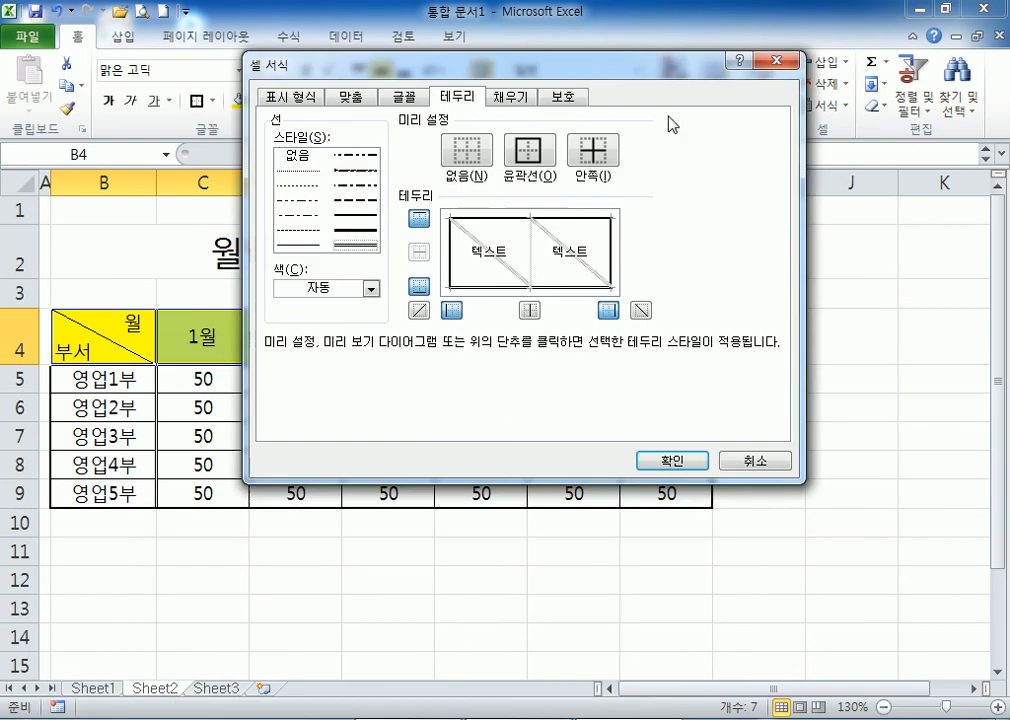
{"action": "left_click", "coordinate": [533, 268]}
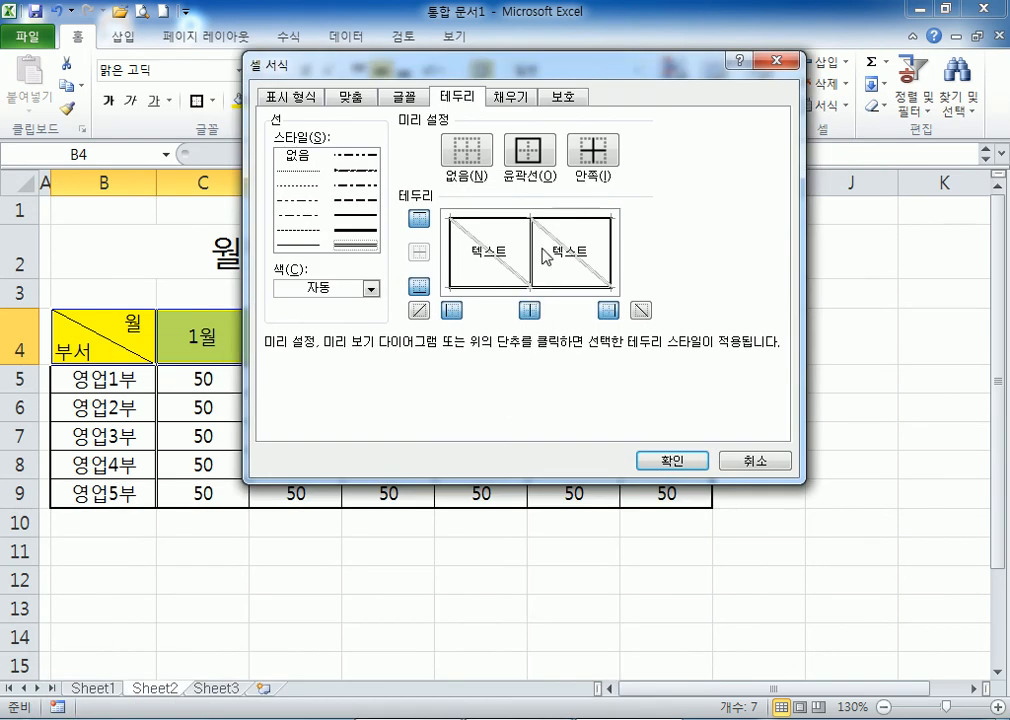
{"action": "left_click", "coordinate": [740, 461]}
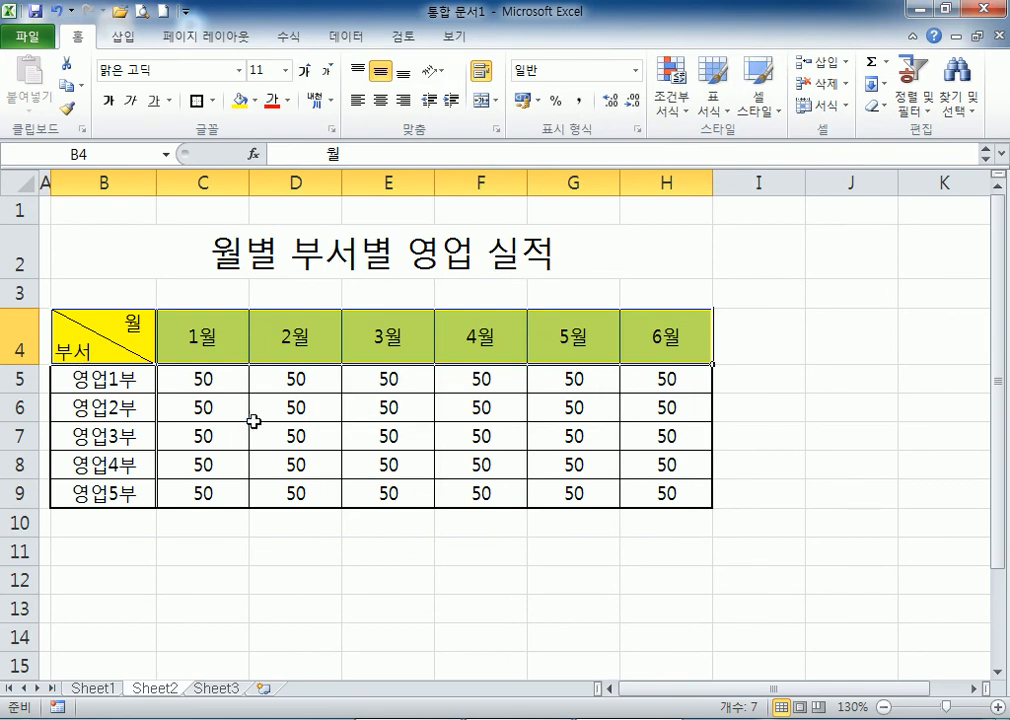
Apply a double-line bottom border to the header row B4:H4.
{"action": "key", "text": "ctrl+1"}
{"action": "left_click", "coordinate": [350, 246]}
{"action": "left_click", "coordinate": [497, 290]}
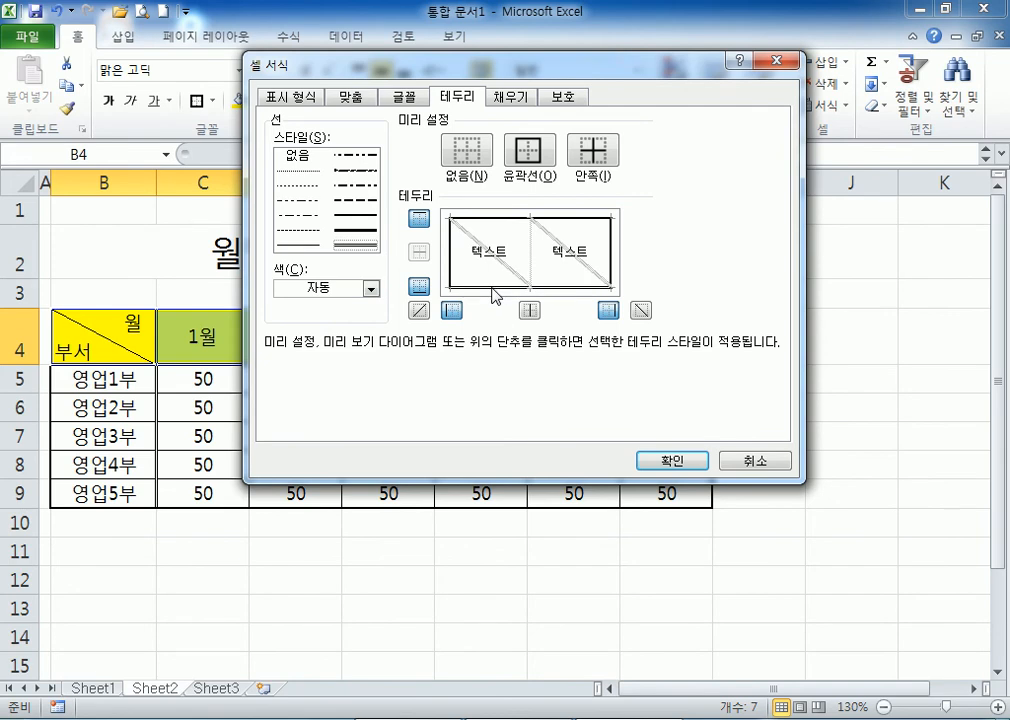
{"action": "left_click", "coordinate": [667, 460]}
{"action": "left_click", "coordinate": [500, 607]}
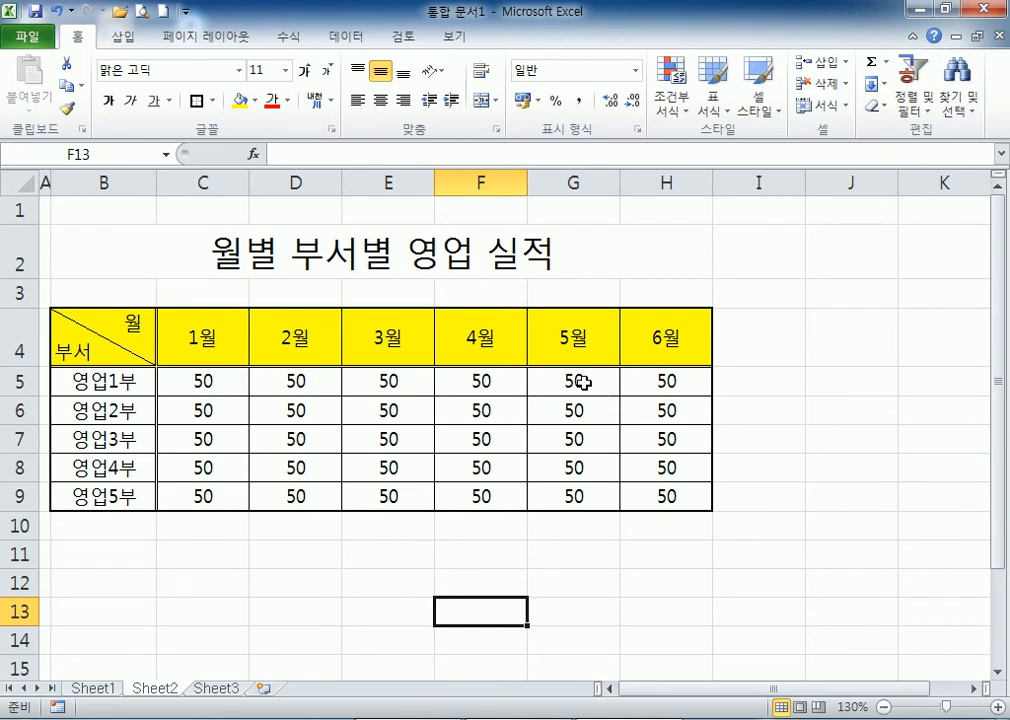
Clear the sales figures in C5:H9 and fill the whole range with 99.
{"action": "left_click_drag", "start_coordinate": [248, 379], "coordinate": [667, 487]}
{"action": "key", "text": "Delete"}
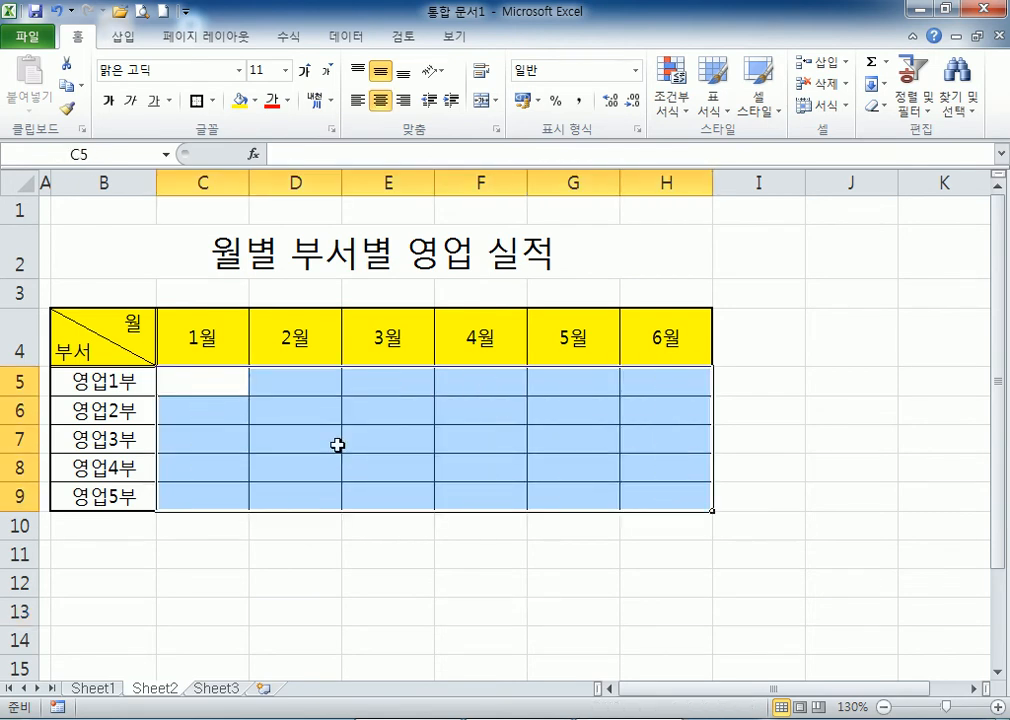
{"action": "left_click_drag", "start_coordinate": [240, 385], "coordinate": [634, 500]}
{"action": "type", "text": "99"}
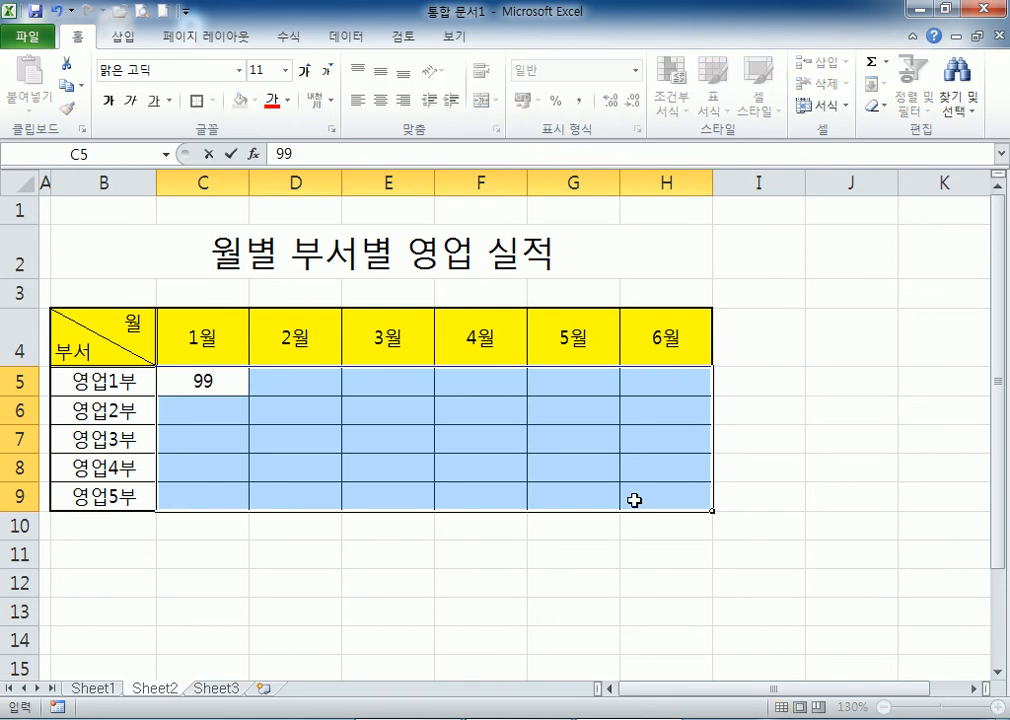
{"action": "key", "text": "ctrl+Return"}
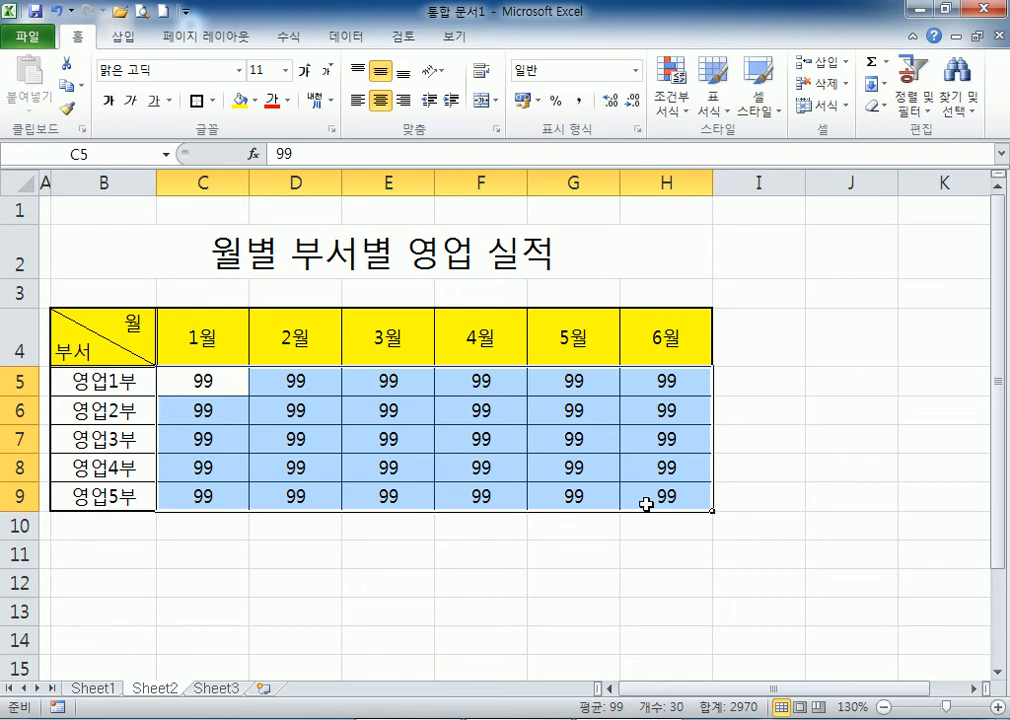
{"action": "left_click", "coordinate": [848, 350]}
{"action": "left_click_drag", "start_coordinate": [899, 368], "coordinate": [886, 512]}
{"action": "left_click_drag", "start_coordinate": [860, 360], "coordinate": [843, 503]}
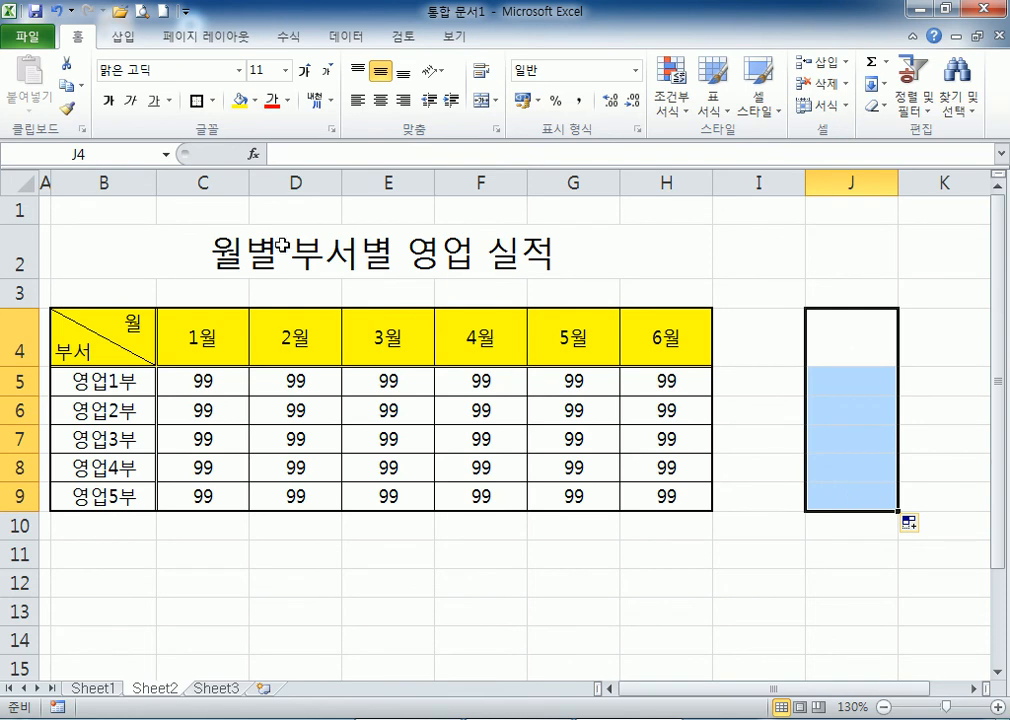
{"action": "left_click", "coordinate": [238, 214]}
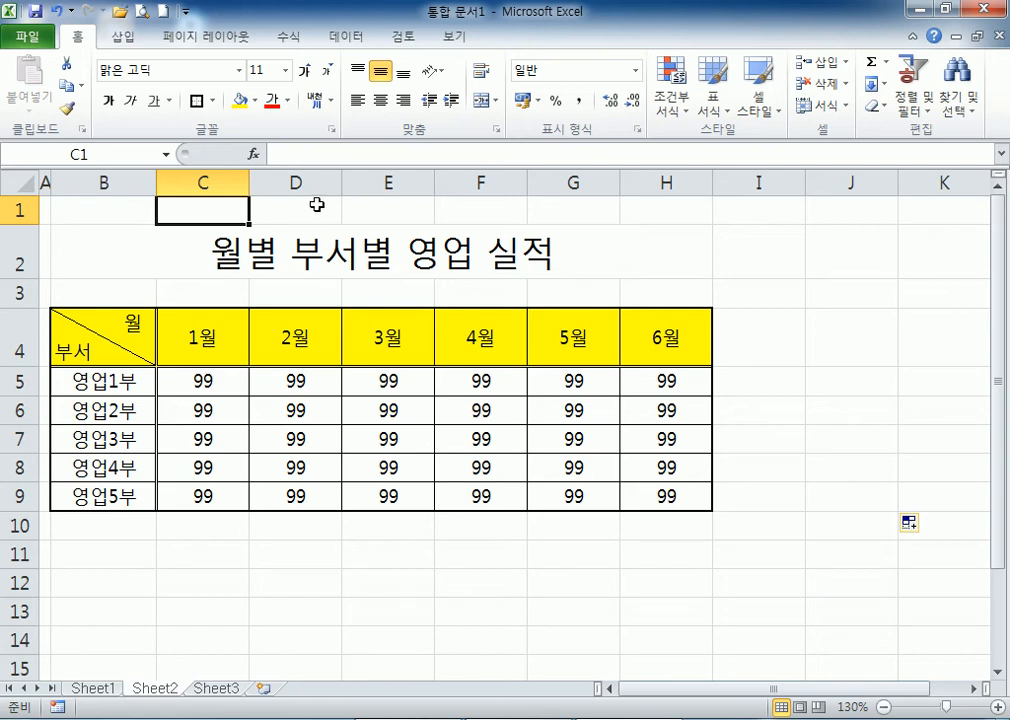
Enter the title 셔틀 버스 시간표 in cell B2 of Sheet3.
{"action": "left_click", "coordinate": [218, 688]}
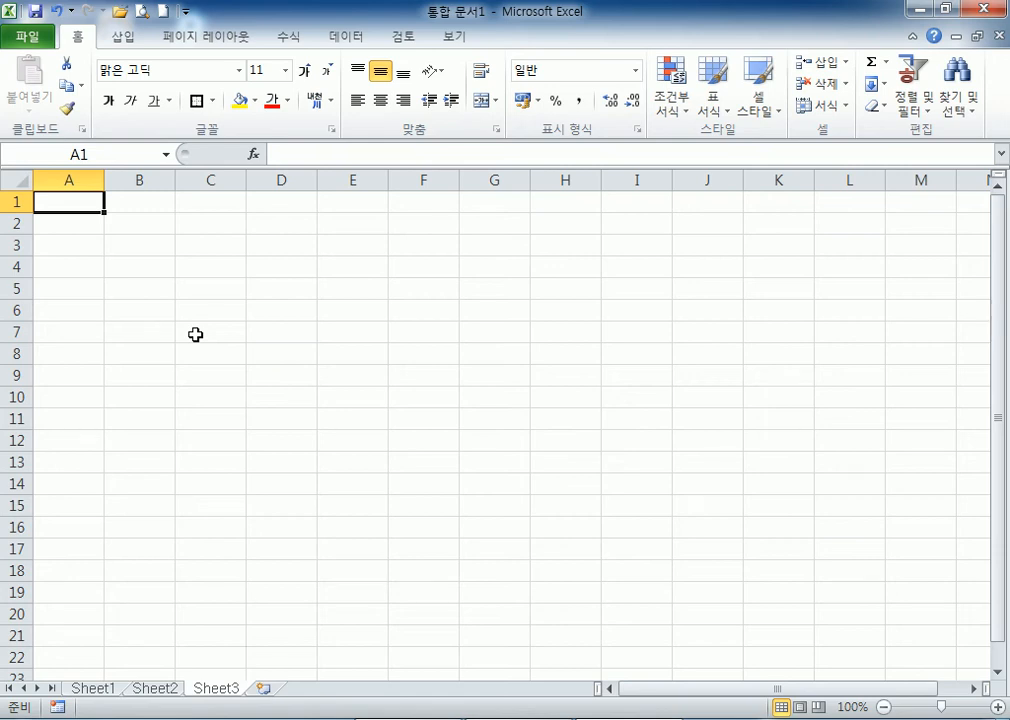
{"action": "key", "text": "Down"}
{"action": "key", "text": "Right"}
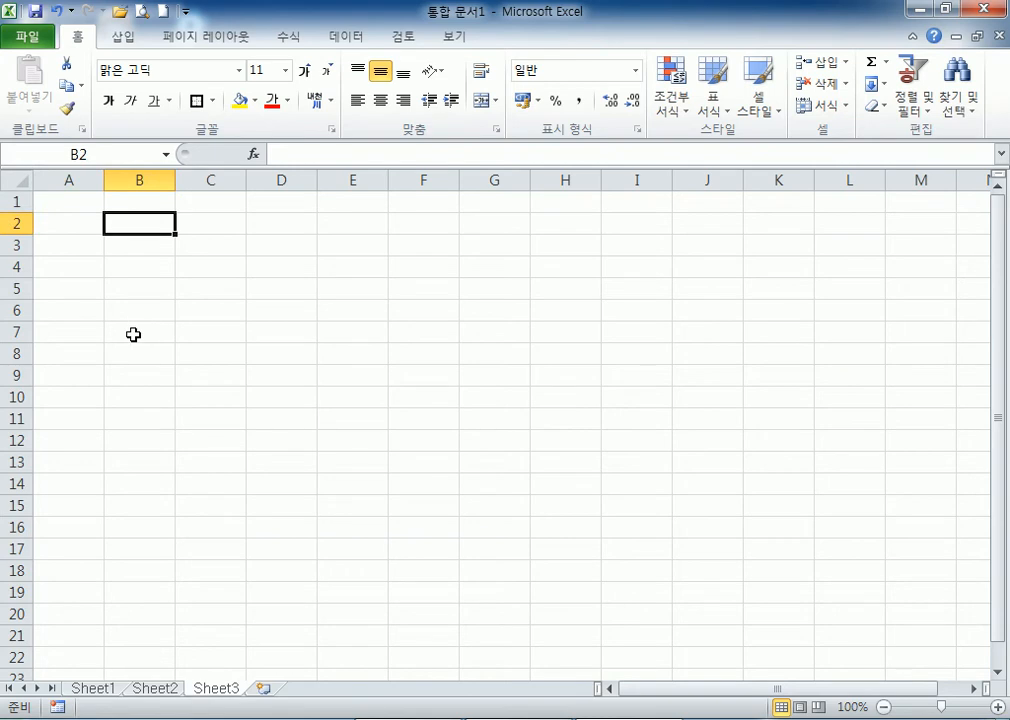
{"action": "type", "text": "셔틀 벗"}
{"action": "type", "text": "스 시간"}
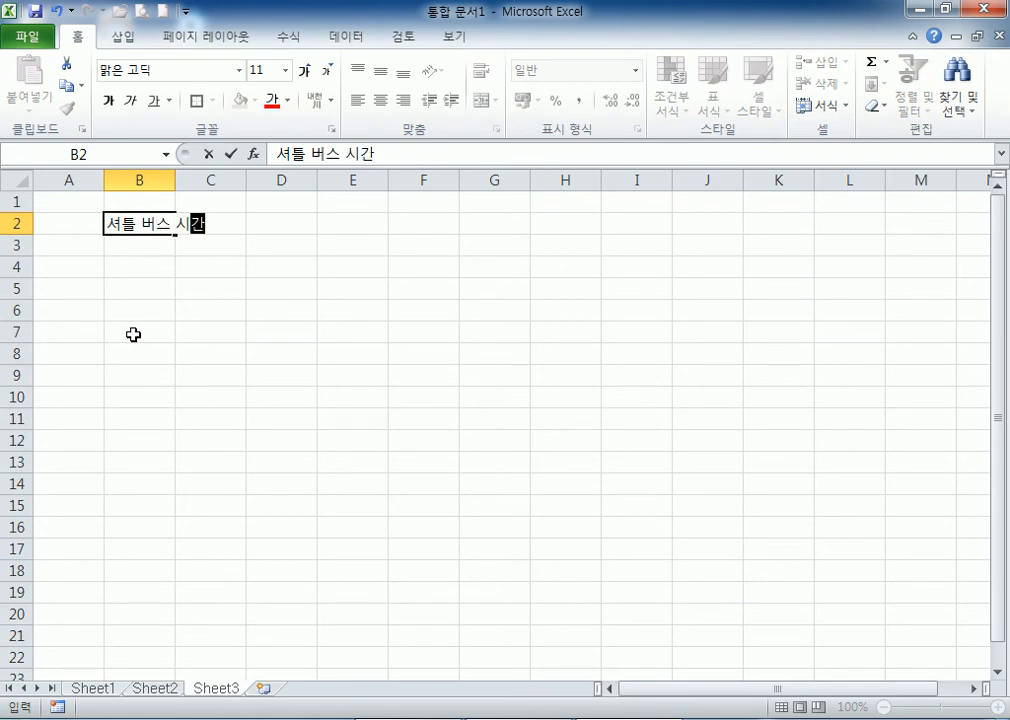
{"action": "type", "text": "표"}
{"action": "key", "text": "Return"}
{"action": "key", "text": "Return"}
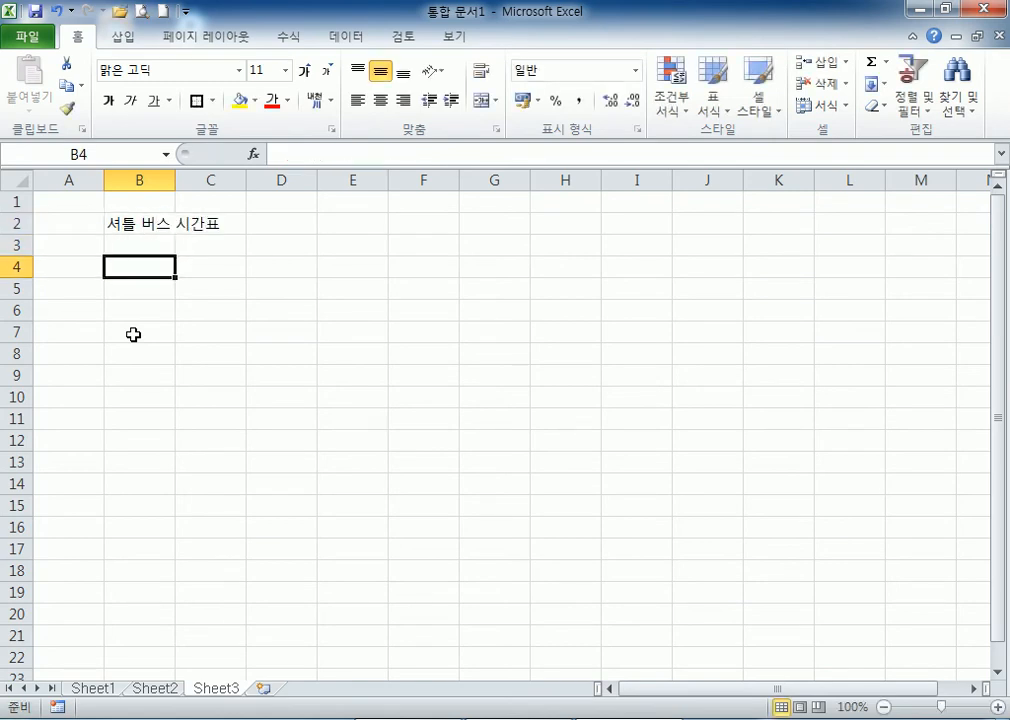
Enter 정거장 and 시간 on two lines in B4, indenting 정거장 with leading spaces toward the cell's right side.
{"action": "type", "text": "정거장"}
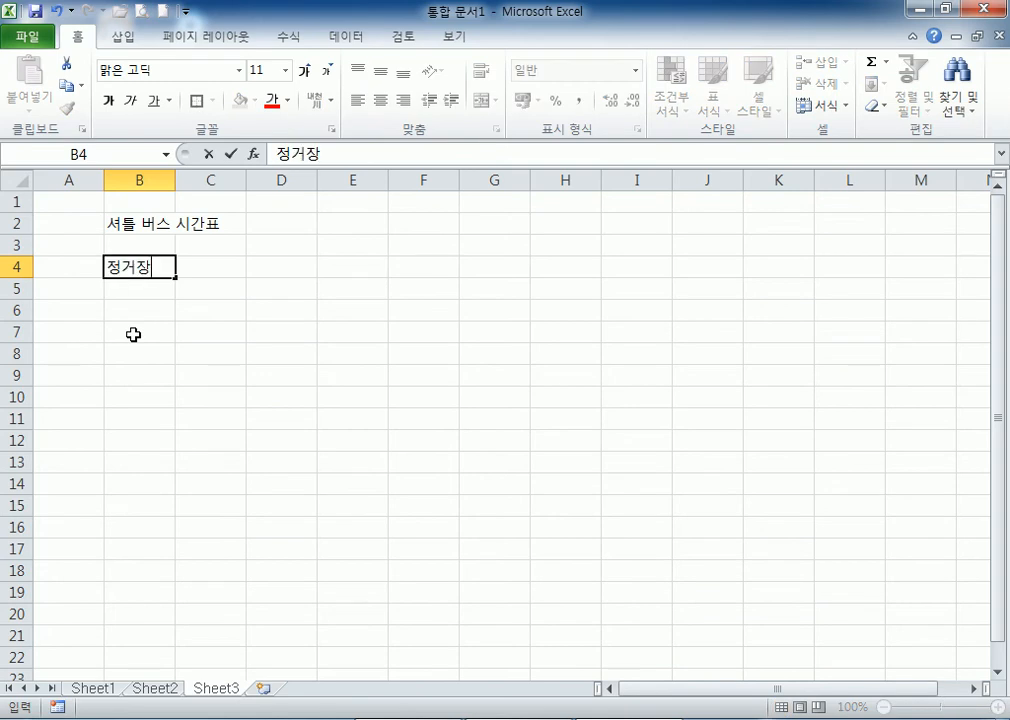
{"action": "key", "text": "alt+Return"}
{"action": "type", "text": "시간"}
{"action": "key", "text": "Return"}
{"action": "key", "text": "Up"}
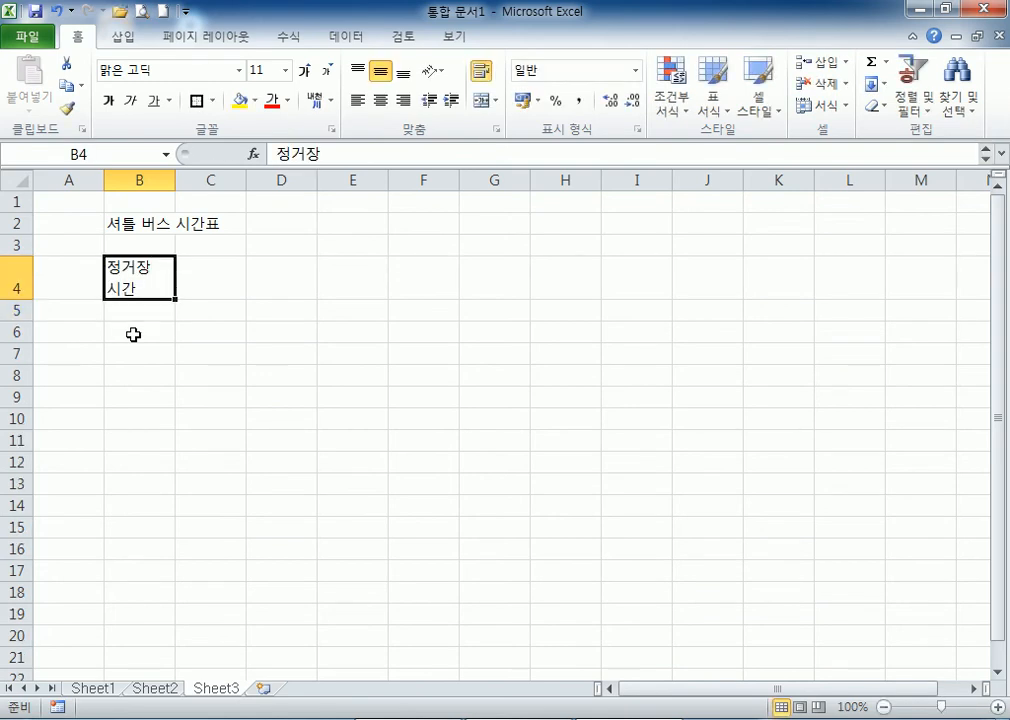
{"action": "key", "text": "F2"}
{"action": "left_click", "coordinate": [111, 265]}
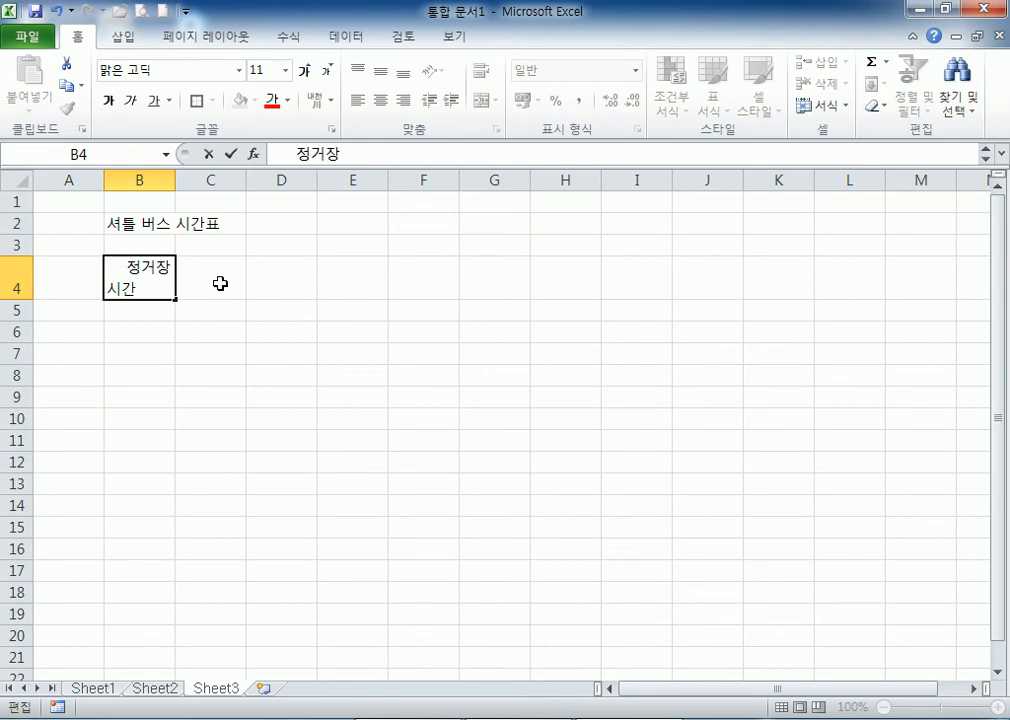
{"action": "left_click", "coordinate": [205, 329]}
{"action": "left_click", "coordinate": [119, 261]}
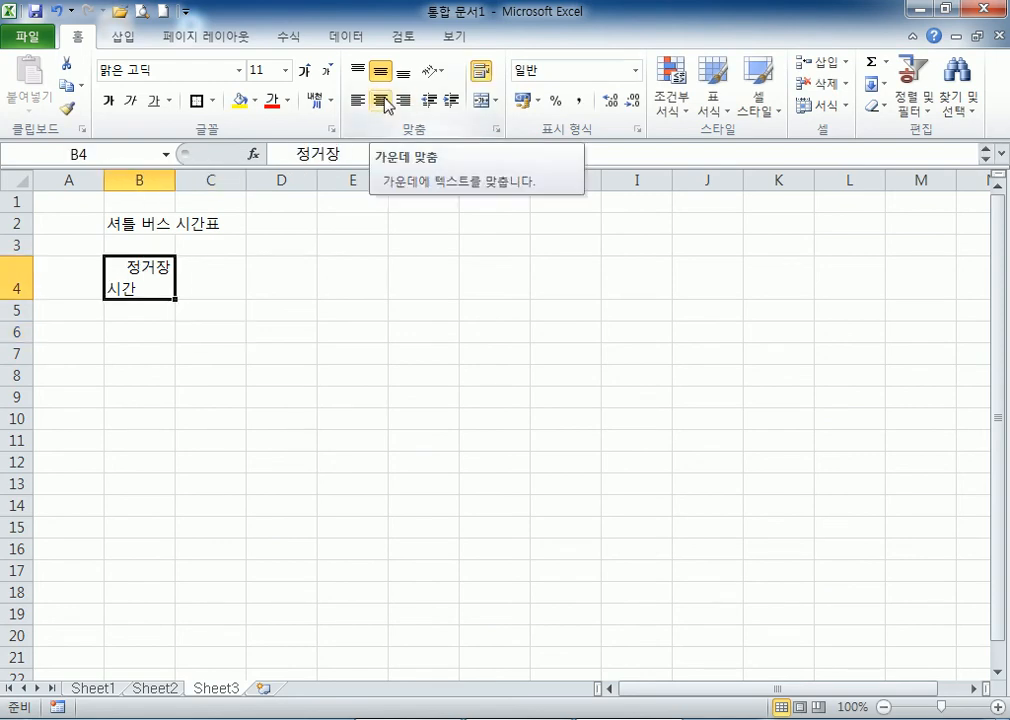
Enter the stop name 서초 래미안 in C4, split over two lines after 서초.
{"action": "left_click", "coordinate": [222, 276]}
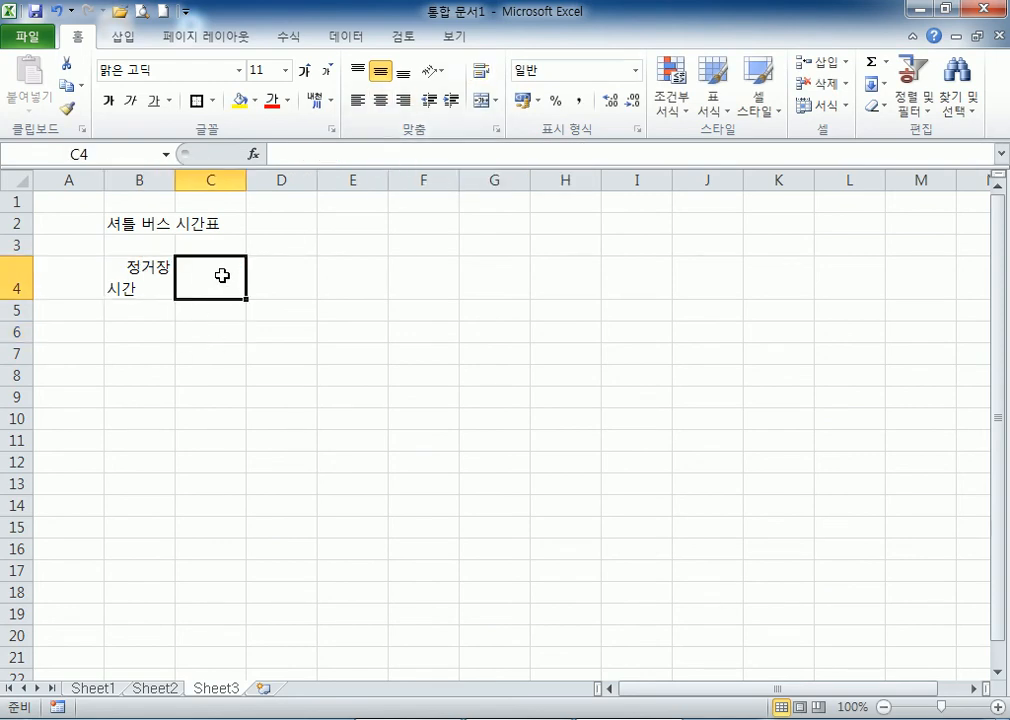
{"action": "type", "text": "서초래이"}
{"action": "key", "text": "BackSpace"}
{"action": "key", "text": "BackSpace"}
{"action": "type", "text": "미안"}
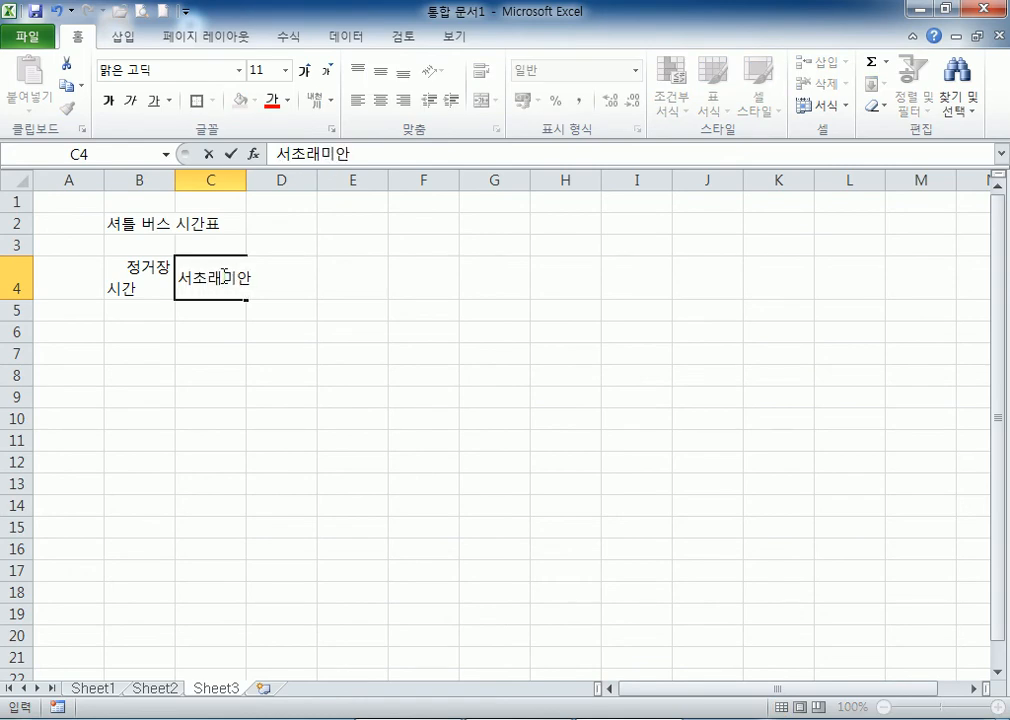
{"action": "left_click", "coordinate": [222, 276]}
{"action": "key", "text": "BackSpace"}
{"action": "key", "text": "Delete"}
{"action": "key", "text": "Delete"}
{"action": "key", "text": "Hangul_Hanja"}
{"action": "key", "text": "Escape"}
{"action": "key", "text": "alt+Return"}
{"action": "type", "text": "레"}
{"action": "key", "text": "BackSpace"}
{"action": "type", "text": "래밍"}
{"action": "type", "text": "안"}
{"action": "key", "text": "Tab"}
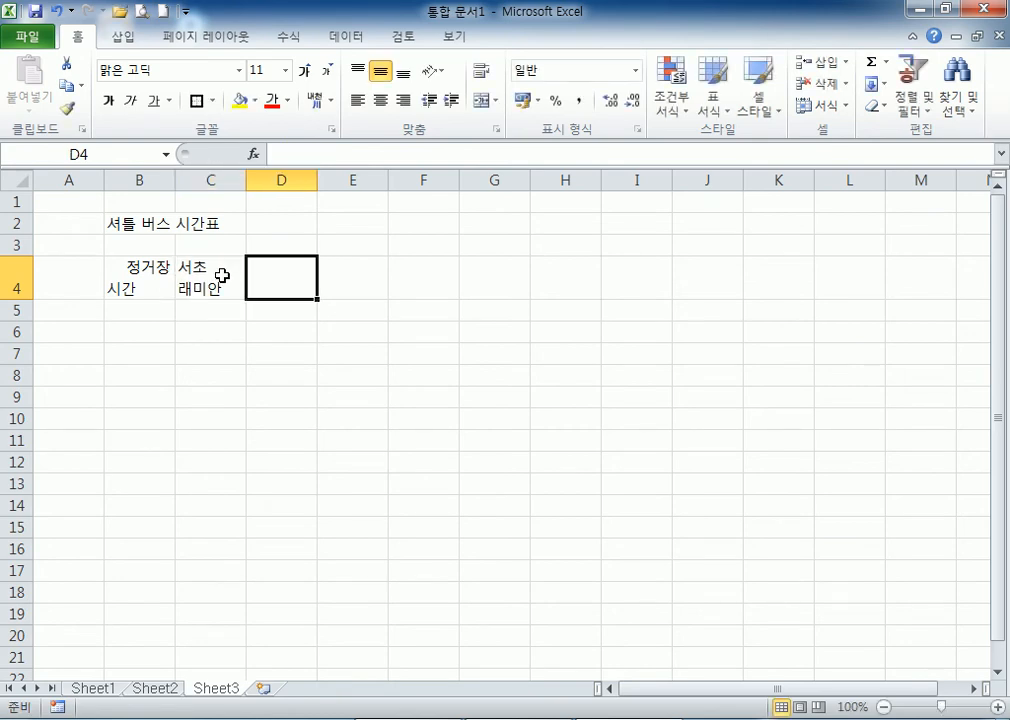
Enter the stop name 2호선 교대역 in D4, split over two lines after 2호선.
{"action": "type", "text": "2호선"}
{"action": "key", "text": "Hangul_Hanja"}
{"action": "key", "text": "Escape"}
{"action": "key", "text": "Tab"}
{"action": "key", "text": "Left"}
{"action": "key", "text": "F2"}
{"action": "key", "text": "alt+Return"}
{"action": "type", "text": "교ㅈ"}
{"action": "type", "text": "대역"}
{"action": "key", "text": "Tab"}
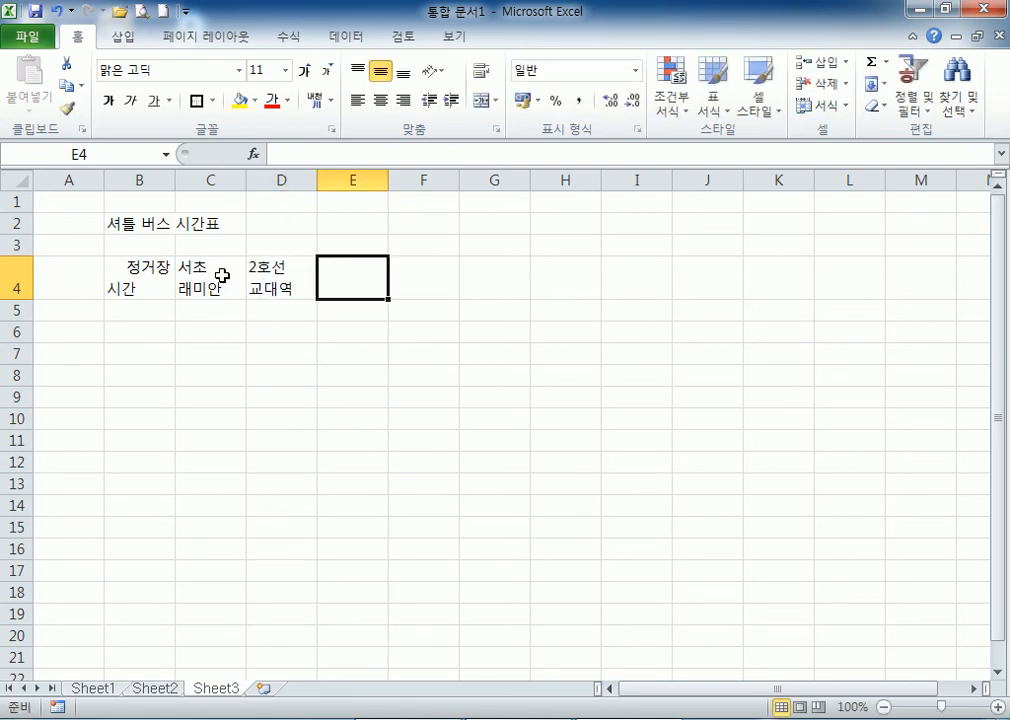
Enter the stop name 교육대학 후문 in E4, split over two lines after 교육대학.
{"action": "type", "text": "교육댕"}
{"action": "type", "text": "학"}
{"action": "key", "text": "Hangul_Hanja"}
{"action": "key", "text": "Escape"}
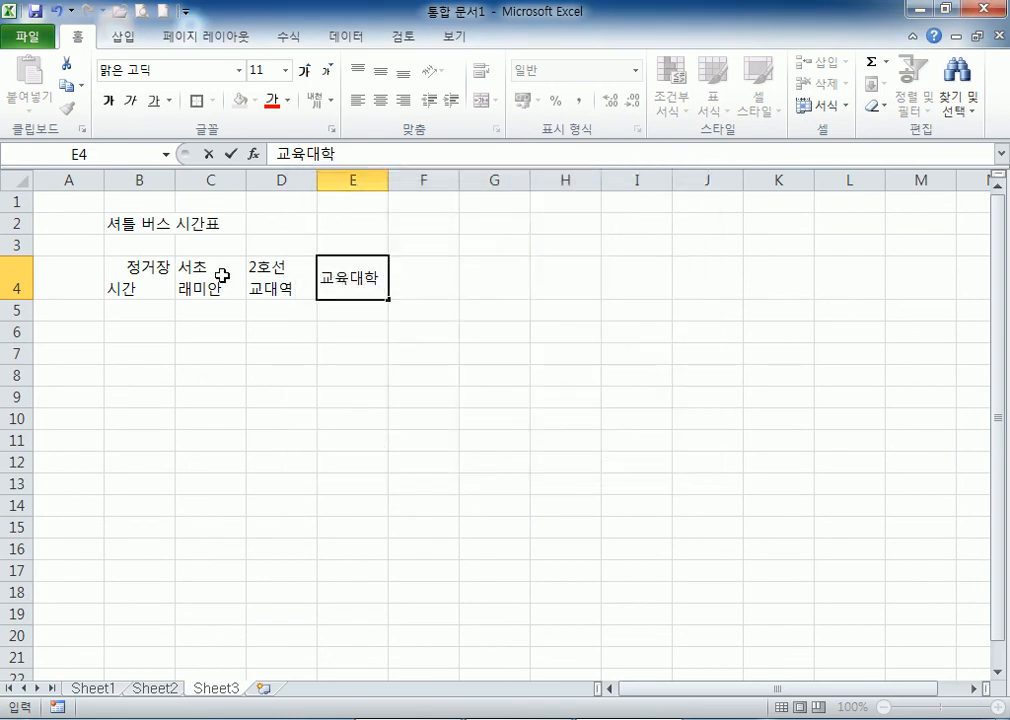
{"action": "key", "text": "alt+Return"}
{"action": "type", "text": "후문"}
{"action": "key", "text": "Return"}
Enter the two-line stop names 남부 터미널 in F4 and 서초 우체국 in G4.
{"action": "type", "text": "남ㅂㅜ"}
{"action": "key", "text": "alt+Return"}
{"action": "type", "text": "터미널"}
{"action": "key", "text": "Tab"}
{"action": "type", "text": "서초"}
{"action": "key", "text": "alt+Return"}
{"action": "type", "text": "우첵ㅜㄱ"}
{"action": "key", "text": "Tab"}
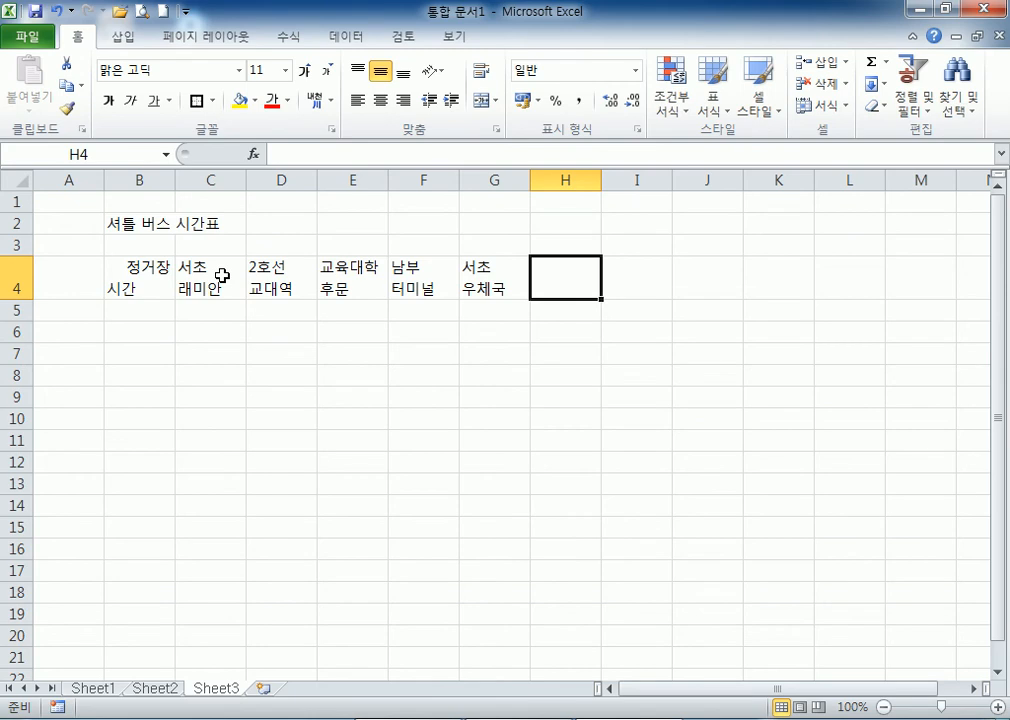
Enter the stop name 현대아파트 in H4, split into 현대 and 아파트 on two lines.
{"action": "type", "text": "현대아파트"}
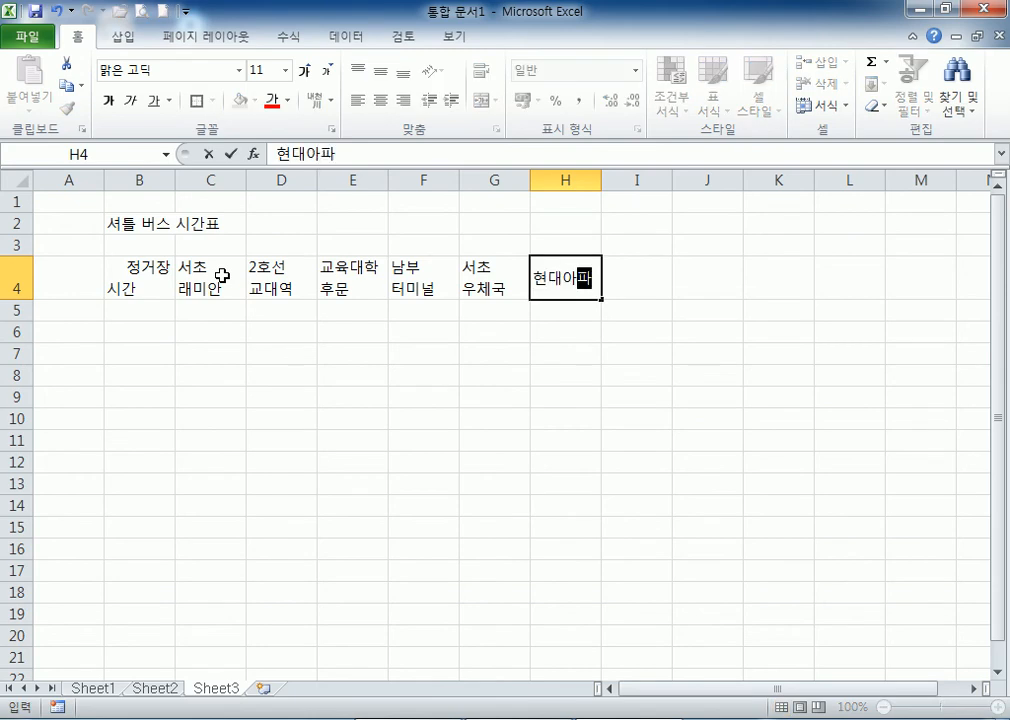
{"action": "key", "text": "F2"}
{"action": "key", "text": "Left"}
{"action": "key", "text": "Left"}
{"action": "key", "text": "Left"}
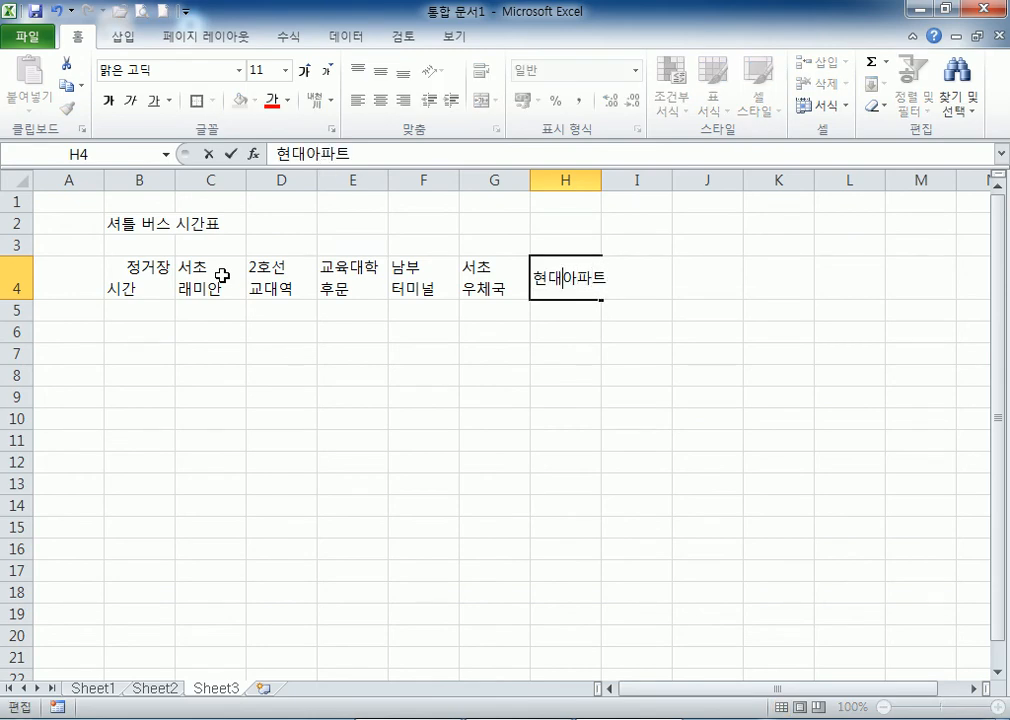
{"action": "key", "text": "alt+Return"}
{"action": "key", "text": "Tab"}
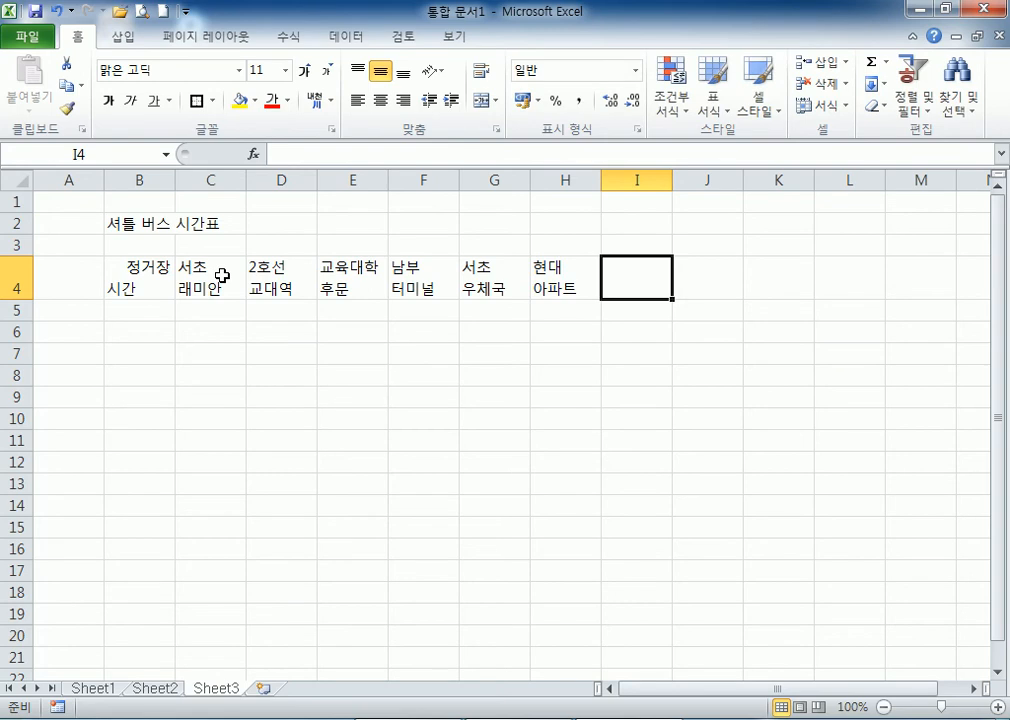
Enter the two-line stop names 무지개 / 아파트 in I4 and 신동아 / 상가 in J4.
{"action": "type", "text": "무지개"}
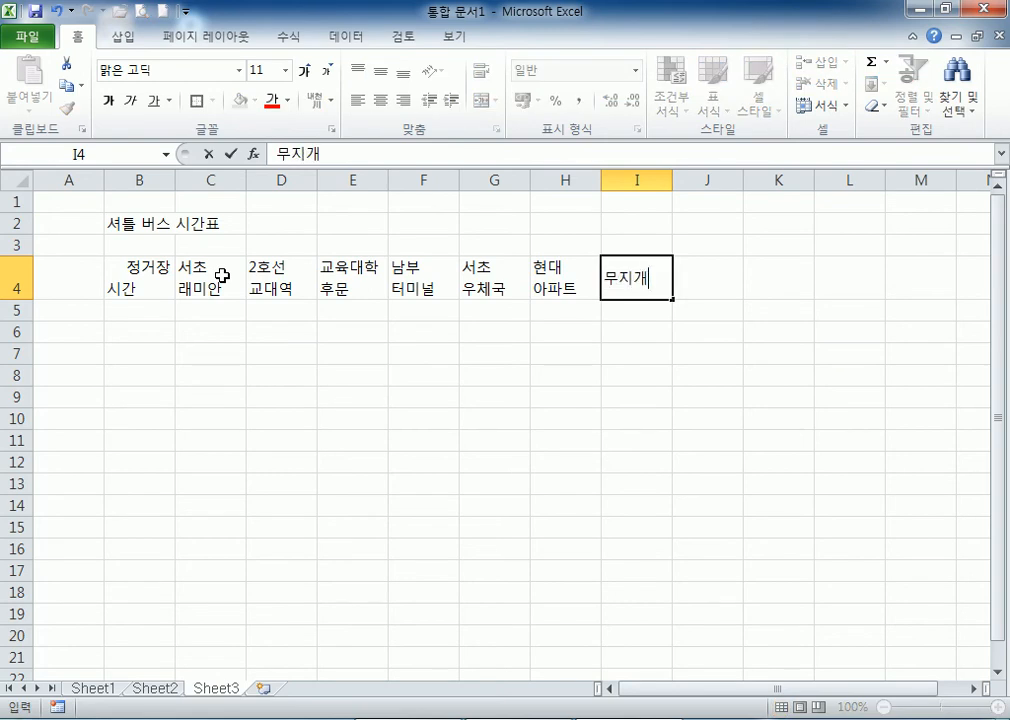
{"action": "key", "text": "alt+Return"}
{"action": "type", "text": "아파트"}
{"action": "key", "text": "Tab"}
{"action": "type", "text": "신동아"}
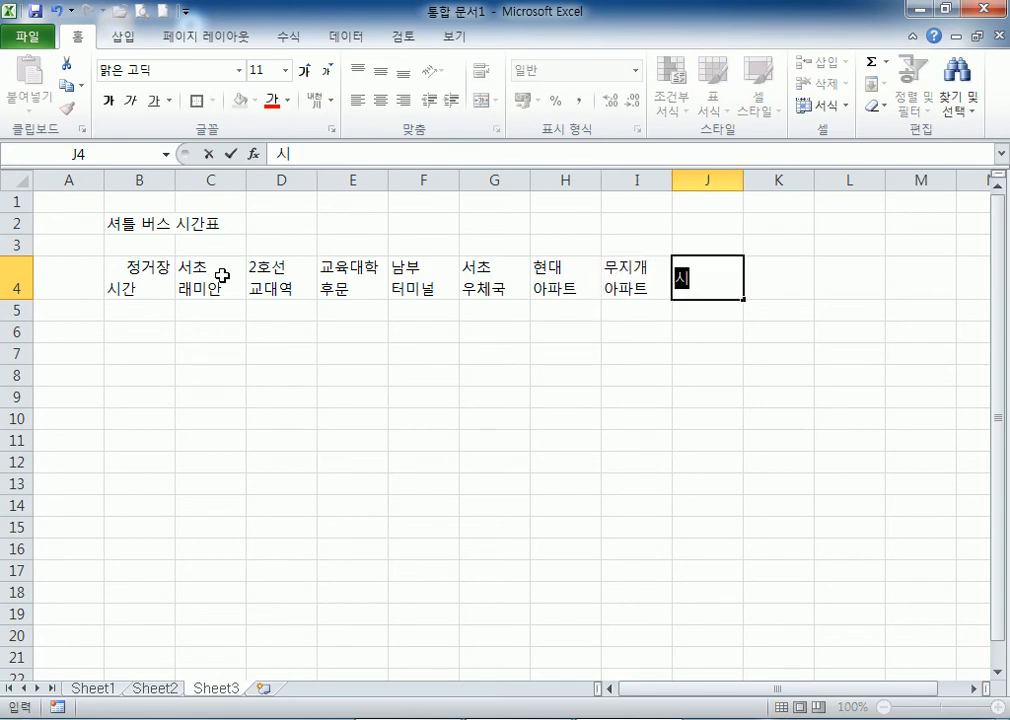
{"action": "key", "text": "alt+Return"}
{"action": "type", "text": "사ㅇ가"}
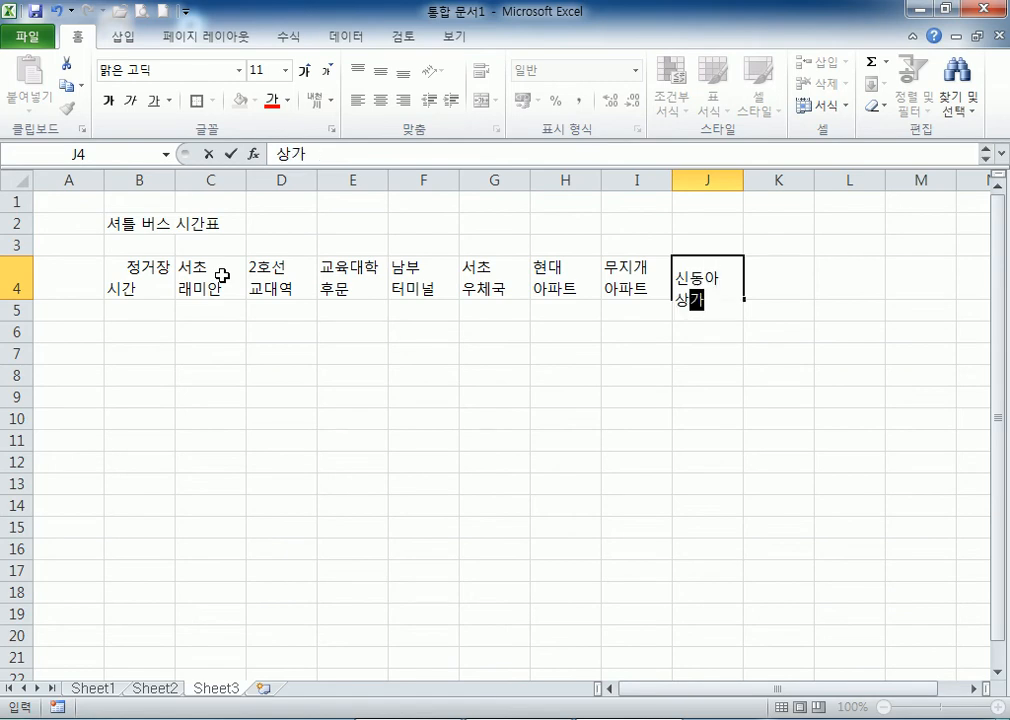
{"action": "key", "text": "Return"}
Enter the start times 9:00 in B5, 9:05 in C5 and 10:00 in B6.
{"action": "key", "text": "Left"}
{"action": "key", "text": "Left"}
{"action": "key", "text": "Left"}
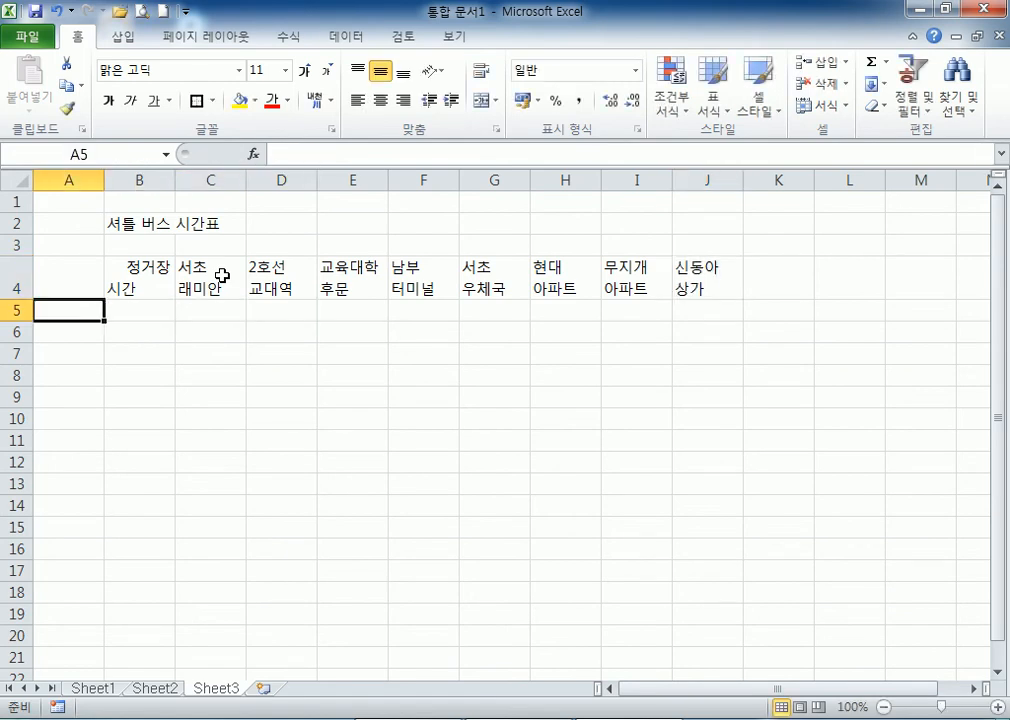
{"action": "key", "text": "Right"}
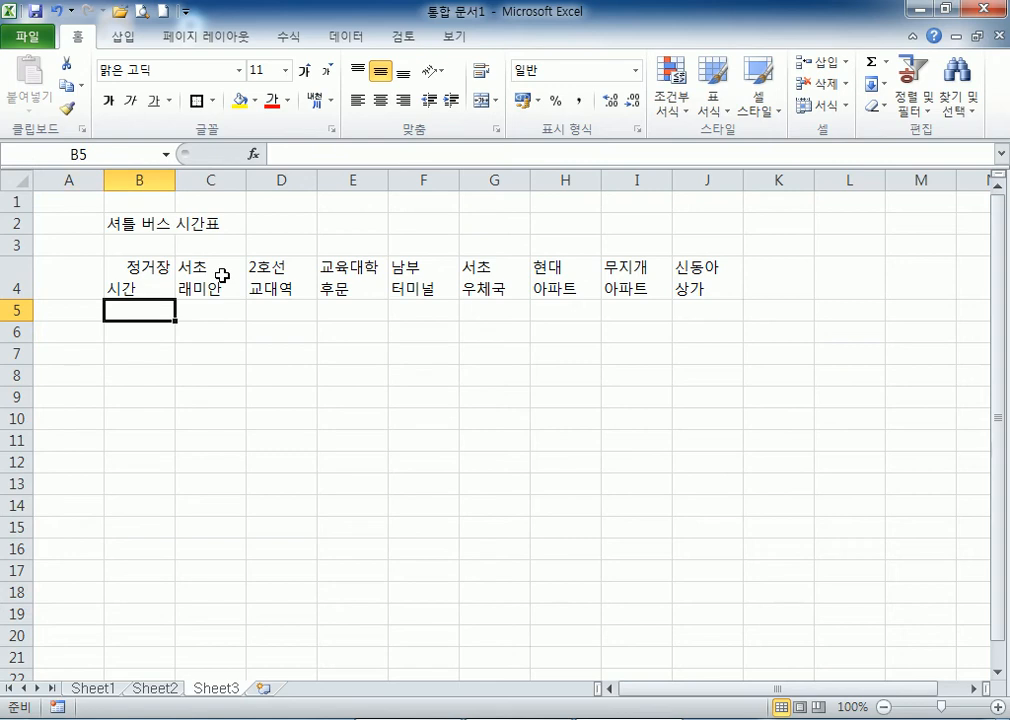
{"action": "type", "text": "9:00"}
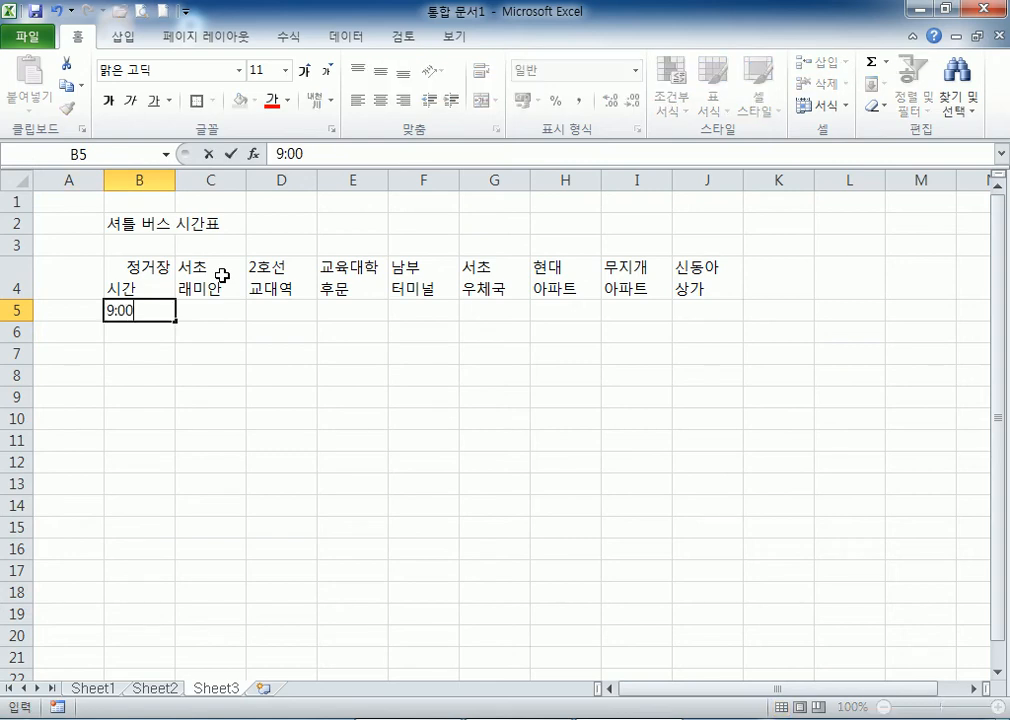
{"action": "key", "text": "Tab"}
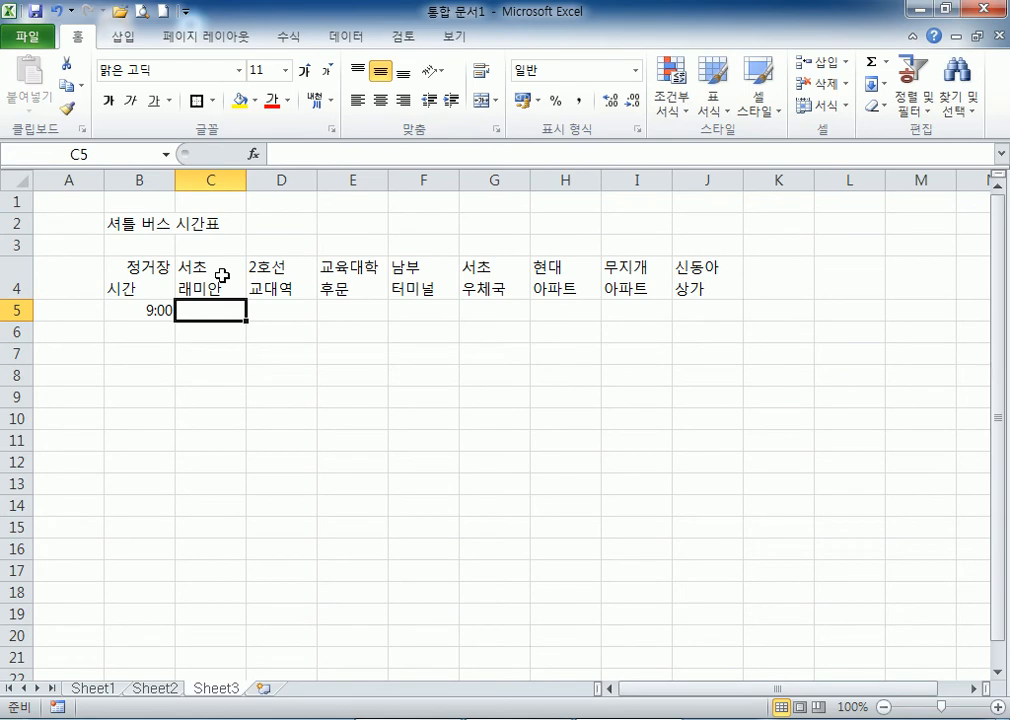
{"action": "type", "text": "9:04"}
{"action": "key", "text": "BackSpace"}
{"action": "type", "text": "5"}
{"action": "key", "text": "Return"}
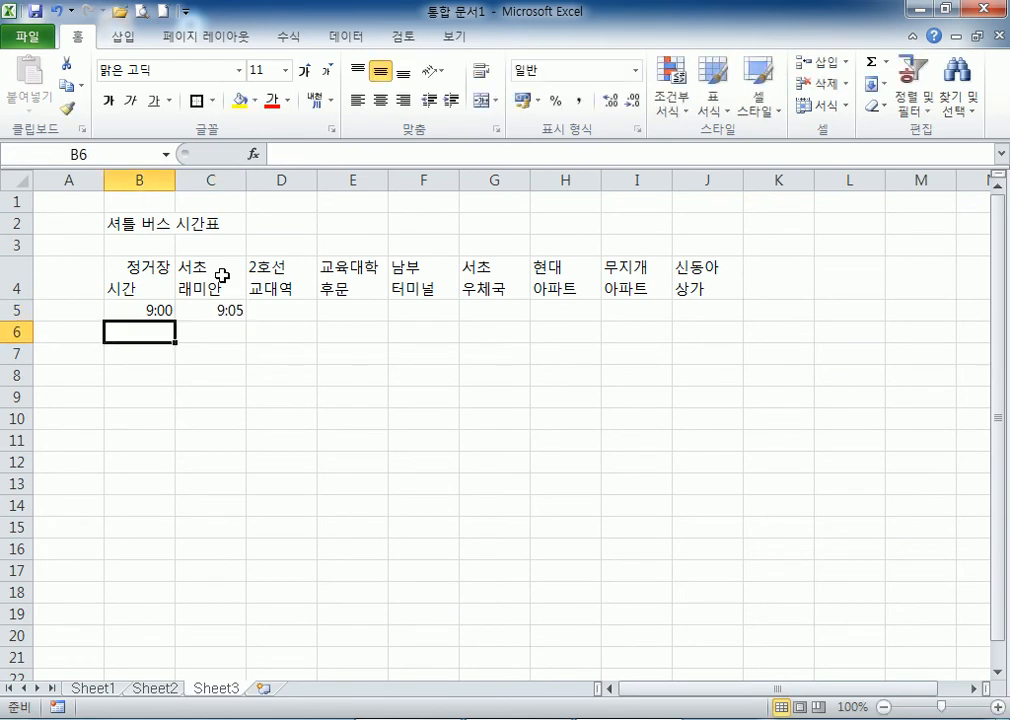
{"action": "type", "text": "10:00"}
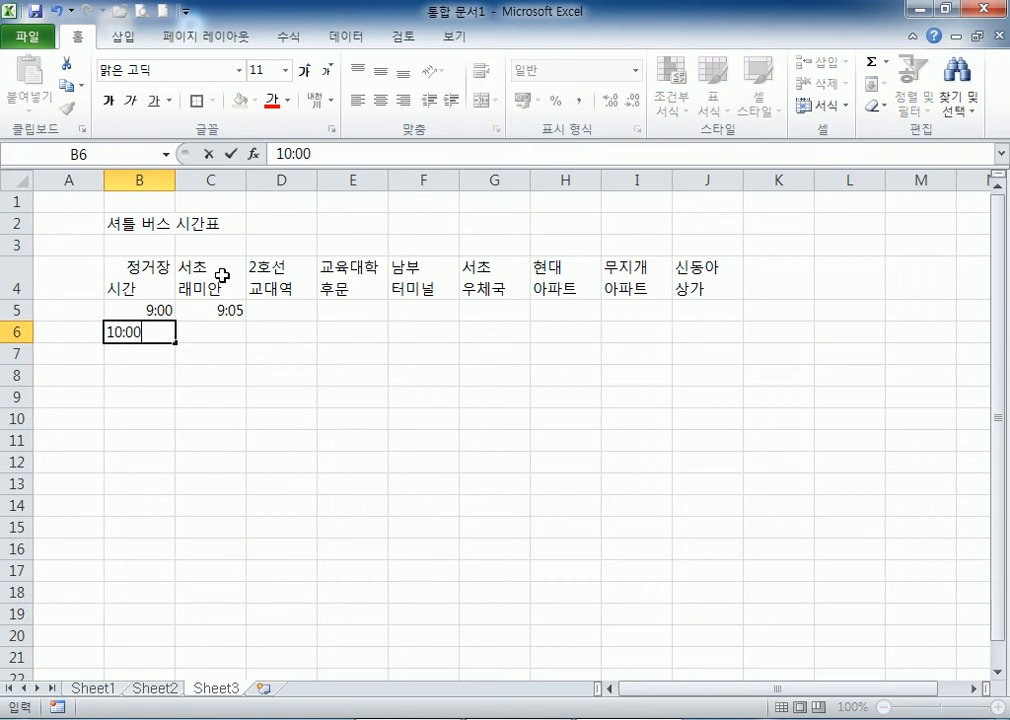
{"action": "key", "text": "Return"}
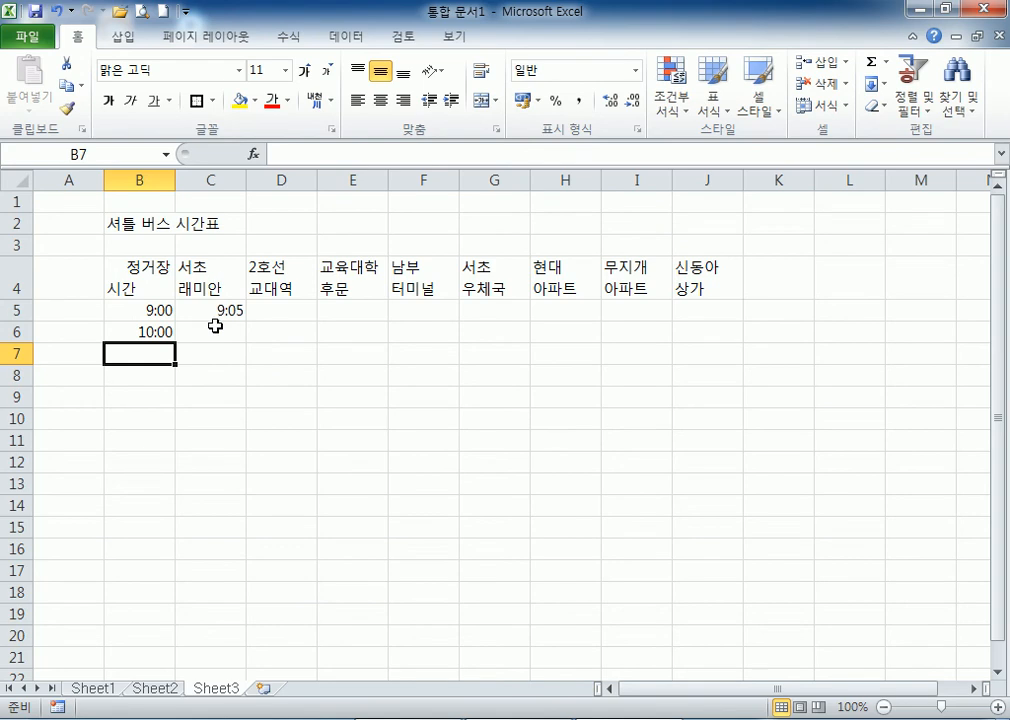
Fill the five-minute series from B5:C5 across to J5 and the hourly series from B5:B6 down to B11.
{"action": "left_click_drag", "start_coordinate": [151, 311], "coordinate": [738, 320]}
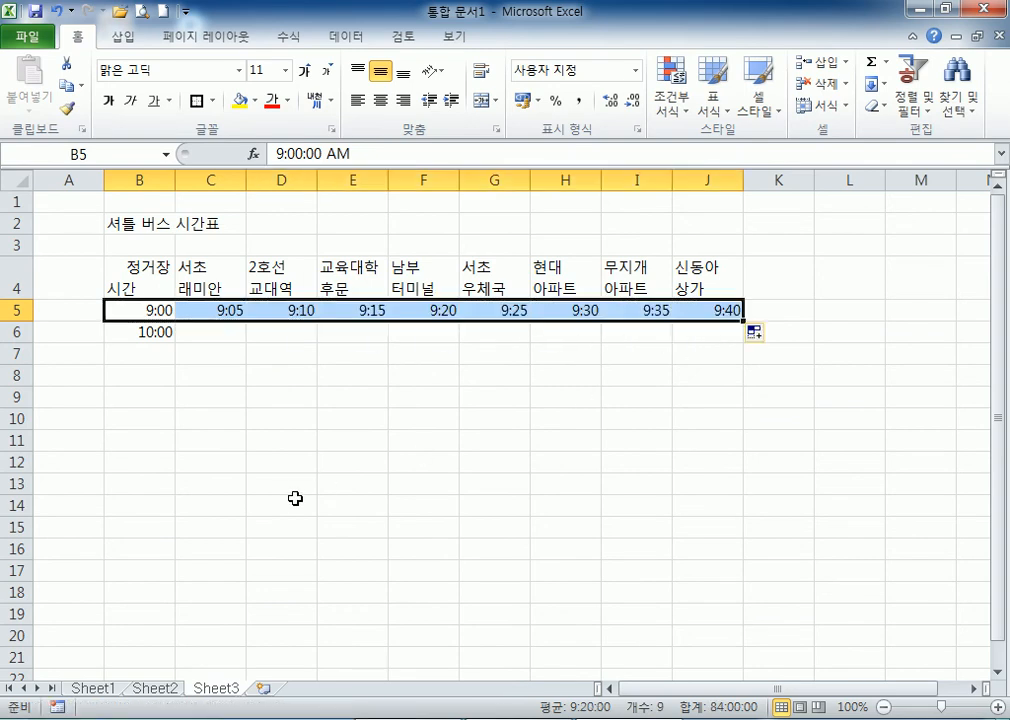
{"action": "left_click", "coordinate": [150, 311]}
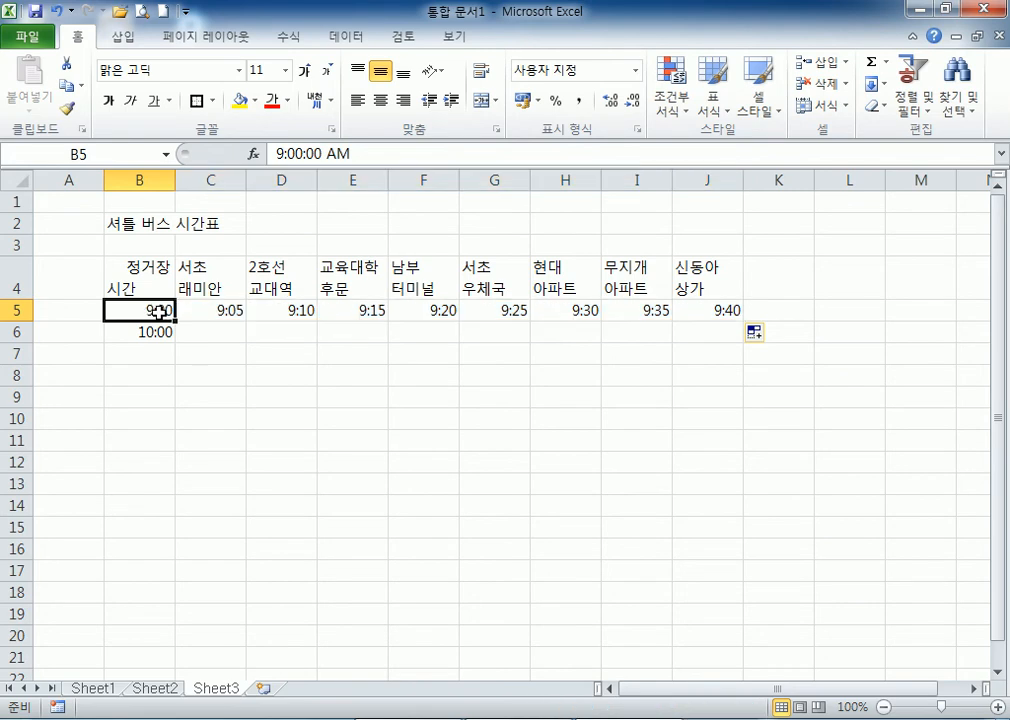
{"action": "left_click_drag", "start_coordinate": [150, 311], "coordinate": [178, 455]}
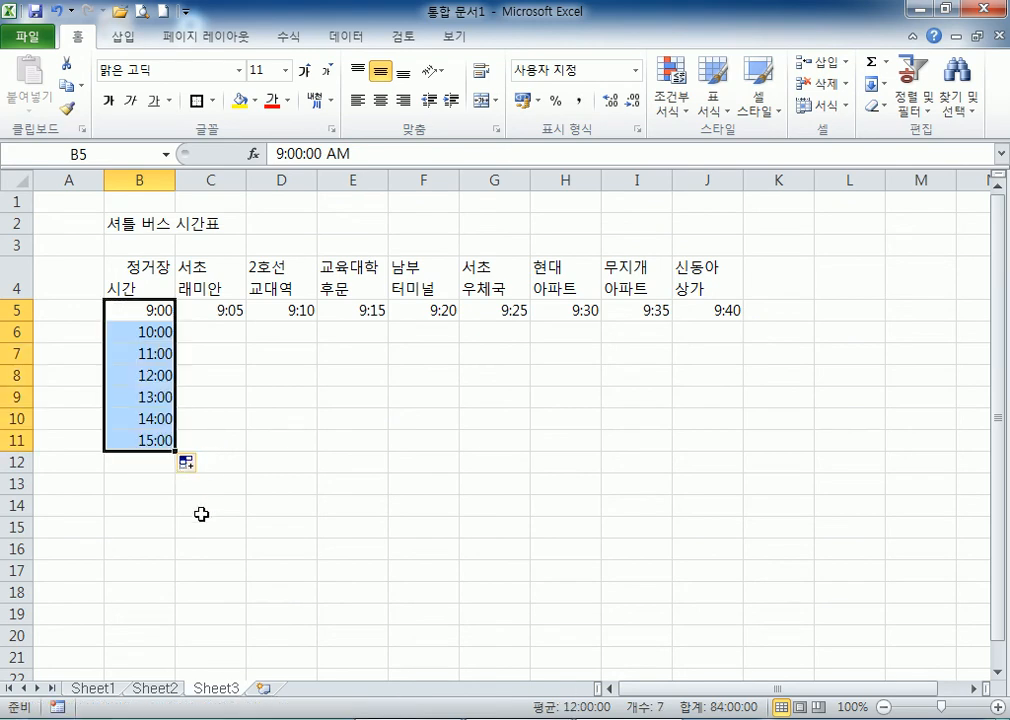
{"action": "left_click_drag", "start_coordinate": [140, 311], "coordinate": [144, 338]}
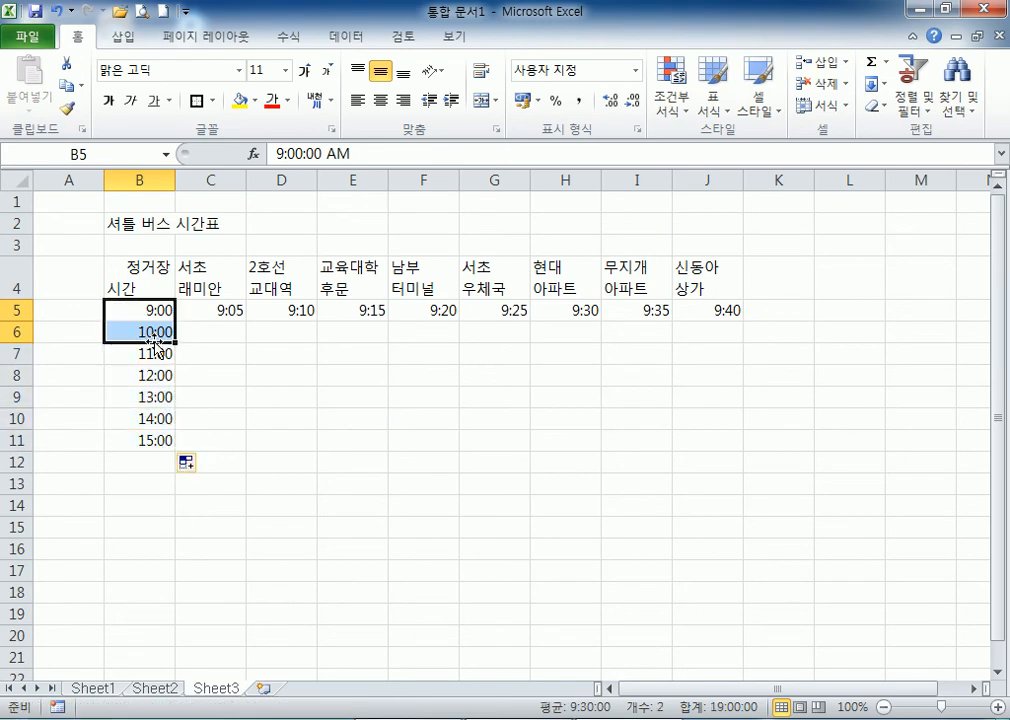
{"action": "left_click", "coordinate": [223, 497]}
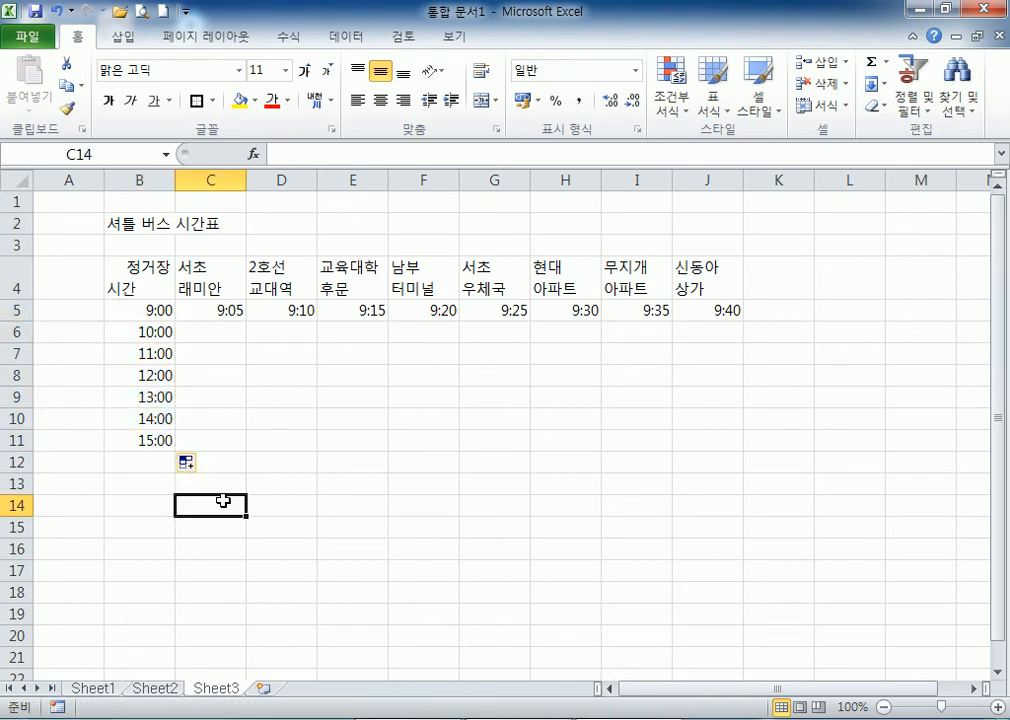
Enter 10:05 in C6 and fill the hourly series from C5:C6 down to C11.
{"action": "left_click", "coordinate": [208, 330]}
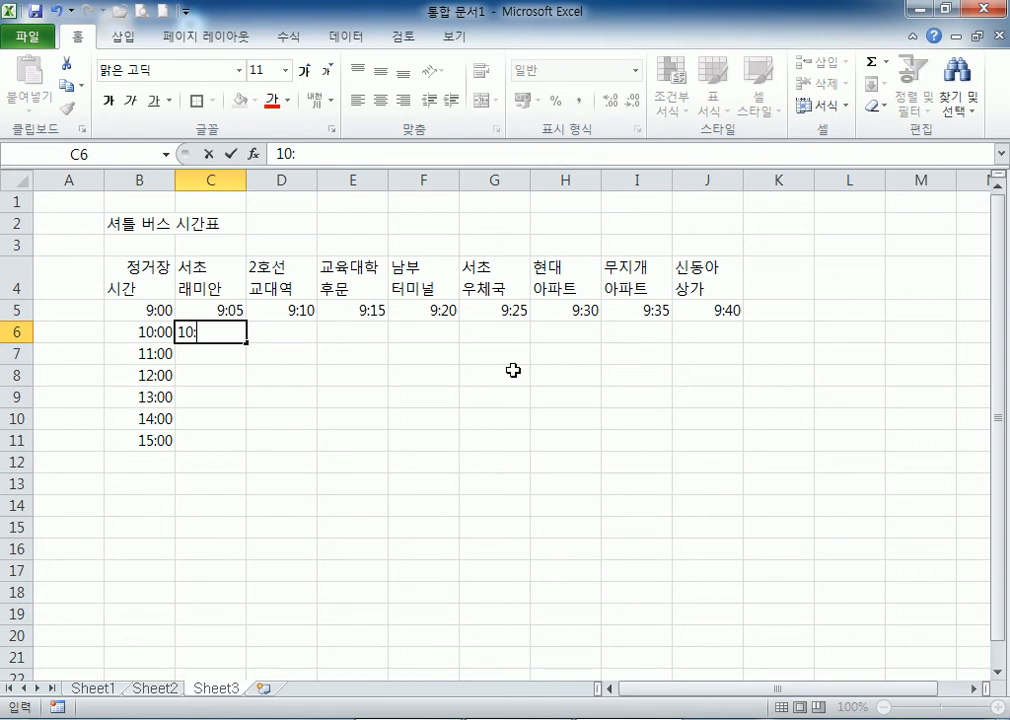
{"action": "type", "text": "5"}
{"action": "key", "text": "Return"}
{"action": "left_click_drag", "start_coordinate": [232, 314], "coordinate": [245, 450]}
{"action": "left_click_drag", "start_coordinate": [158, 333], "coordinate": [233, 455]}
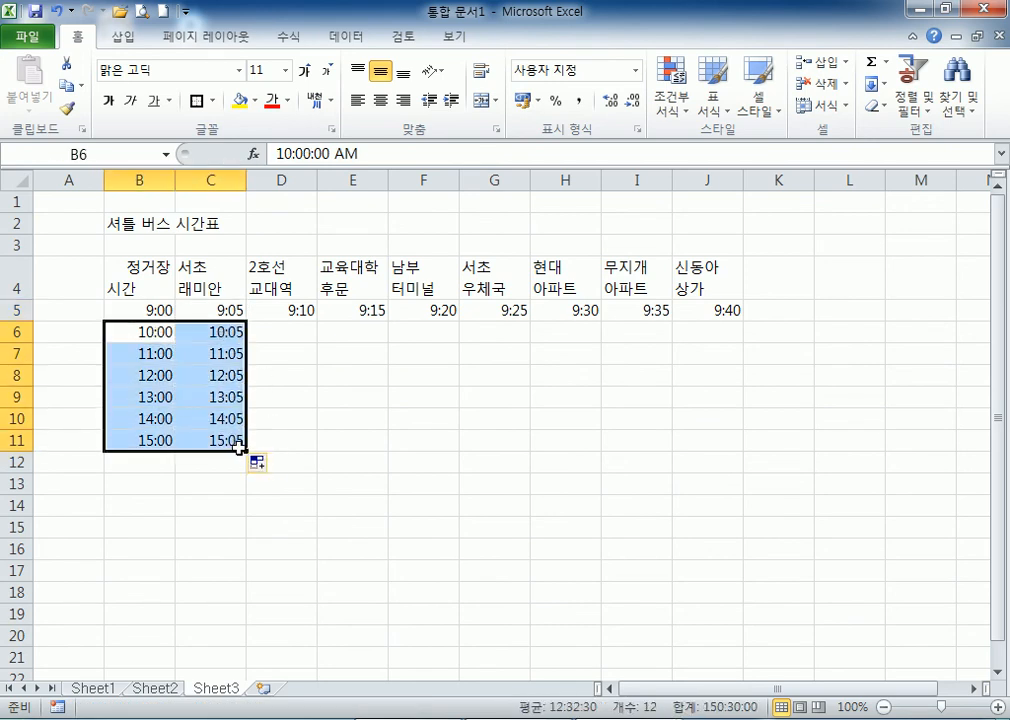
Clear D5:J5 and fill the time series from B5:C11 across to column J.
{"action": "left_click_drag", "start_coordinate": [288, 310], "coordinate": [708, 311]}
{"action": "key", "text": "Delete"}
{"action": "left_click_drag", "start_coordinate": [137, 313], "coordinate": [738, 447]}
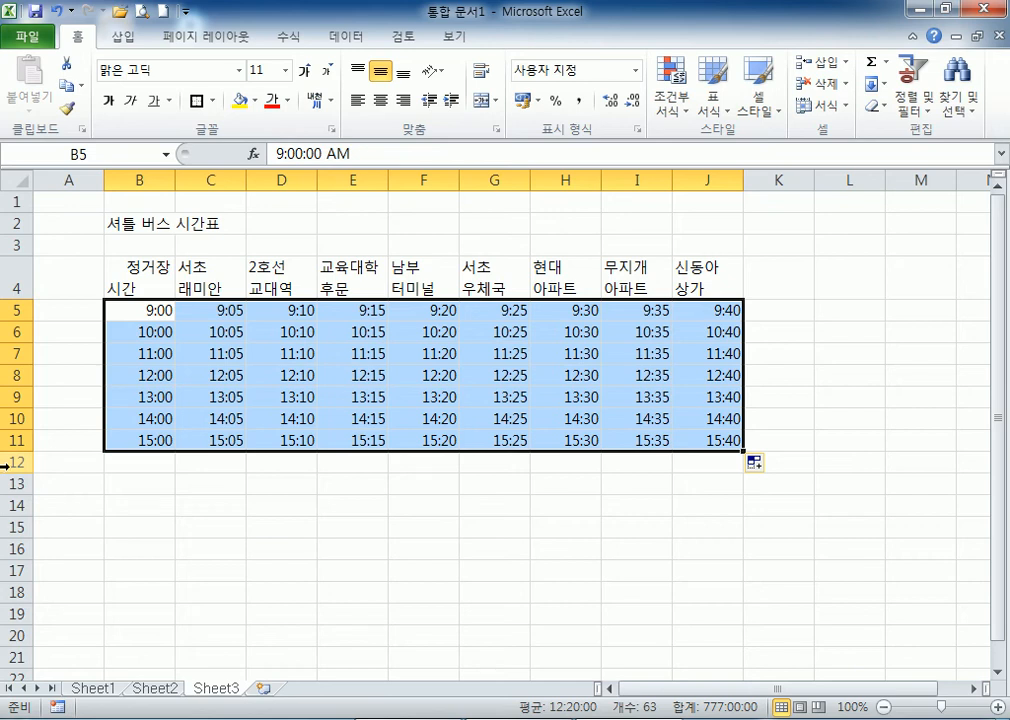
Undo the last fill across to column J, and clear the times in B6:C11 and C5.
{"action": "key", "text": "ctrl+z"}
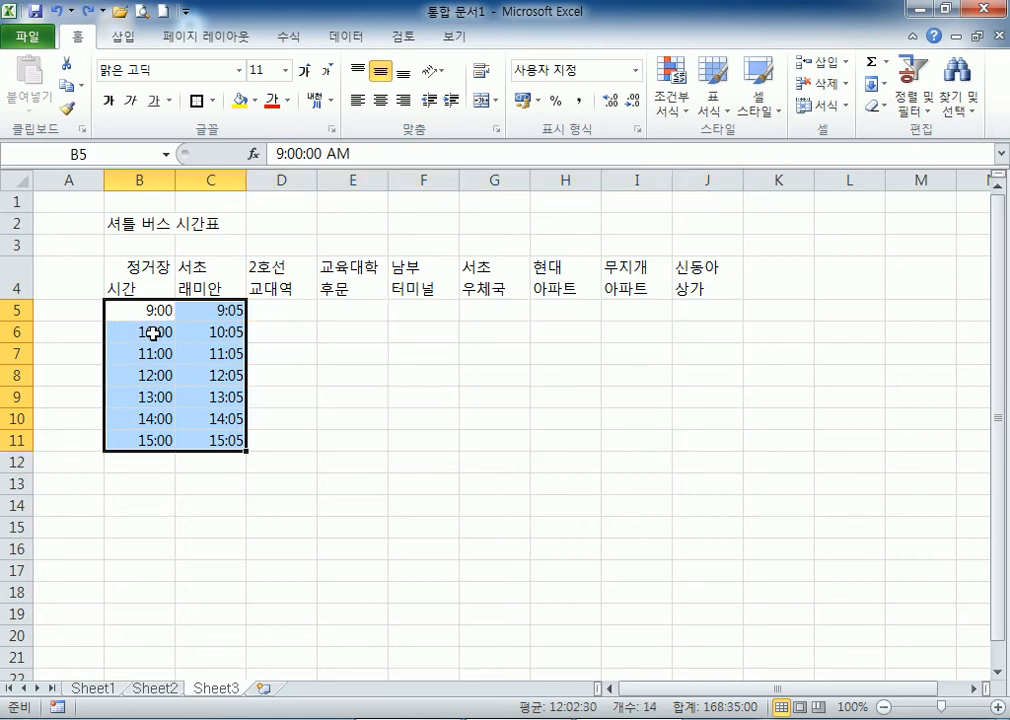
{"action": "left_click_drag", "start_coordinate": [153, 335], "coordinate": [230, 438]}
{"action": "key", "text": "Delete"}
{"action": "left_click", "coordinate": [226, 312]}
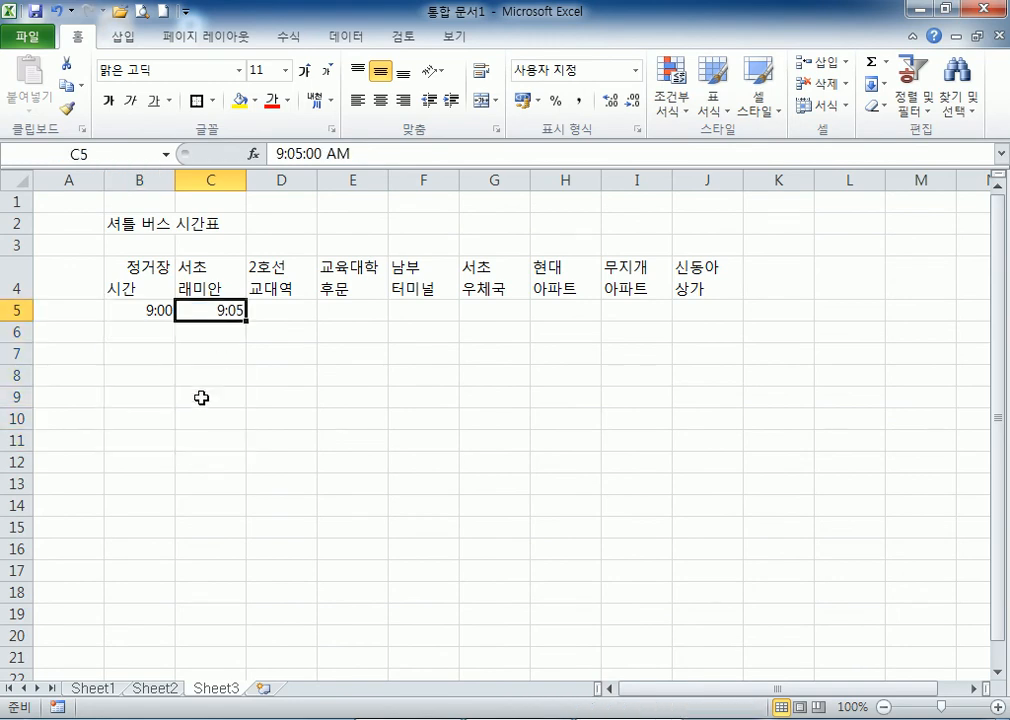
{"action": "key", "text": "Delete"}
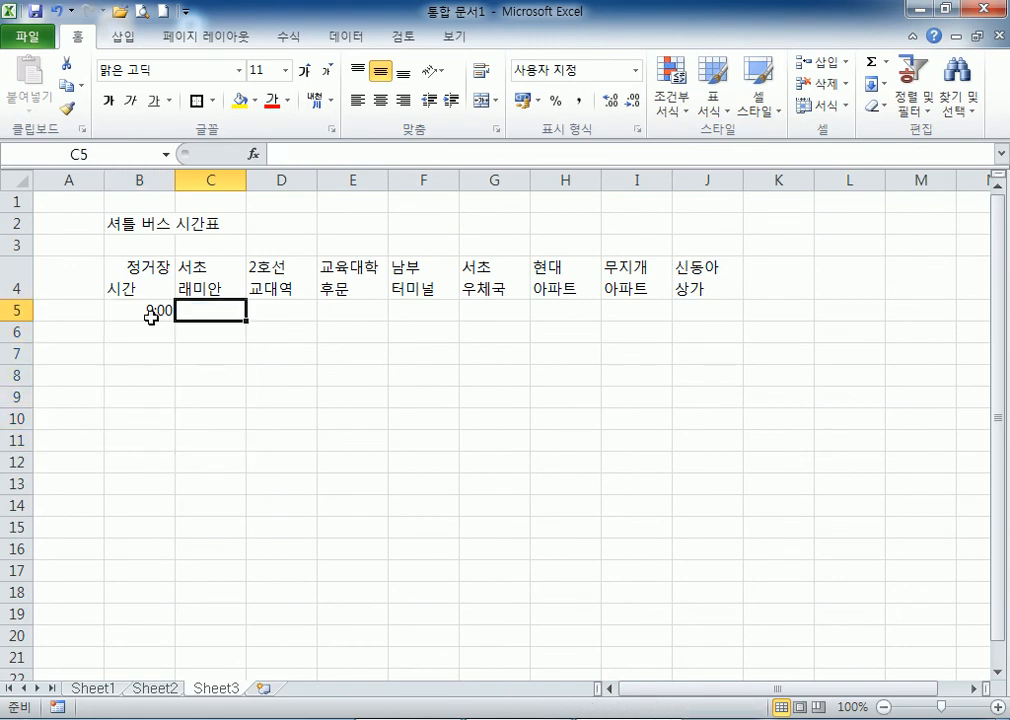
Enter the starting times 9:05 in C5, 10:00 in B6 and 10:05 in C6.
{"action": "type", "text": "9"}
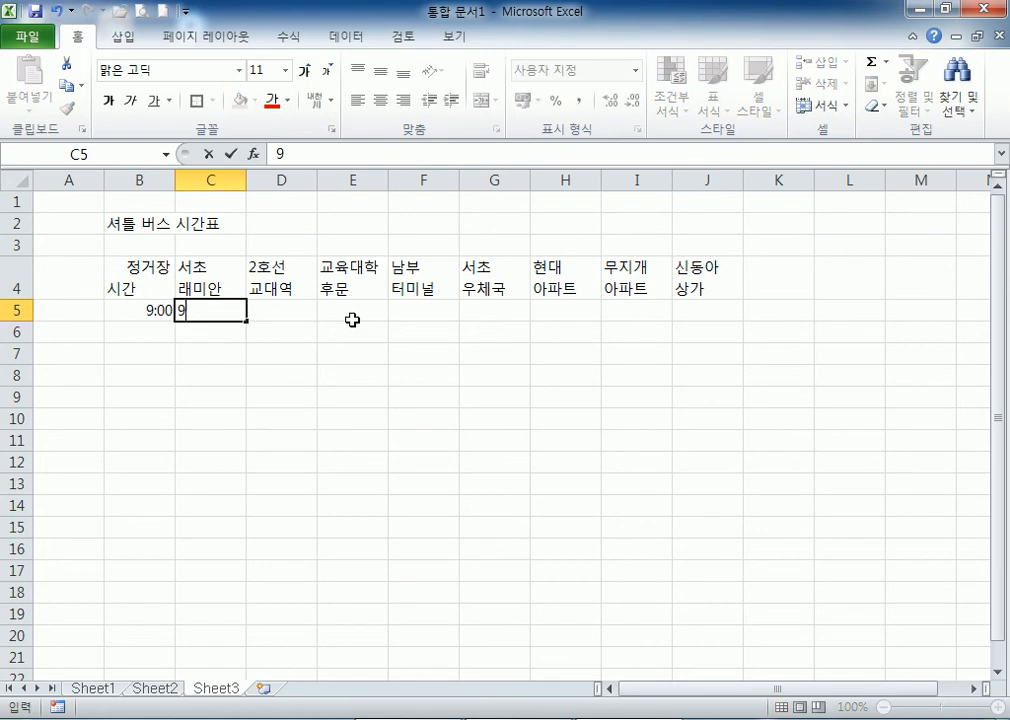
{"action": "type", "text": ":05"}
{"action": "key", "text": "Return"}
{"action": "key", "text": "Left"}
{"action": "type", "text": "10:00"}
{"action": "key", "text": "Tab"}
{"action": "type", "text": "1"}
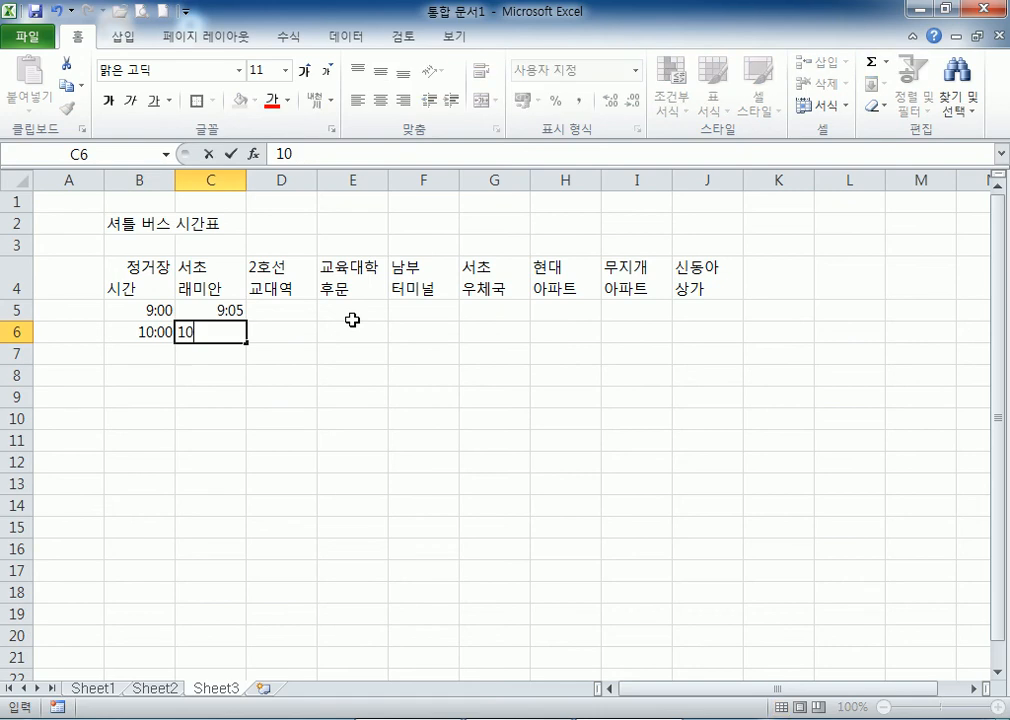
{"action": "type", "text": "0:05"}
{"action": "key", "text": "Return"}
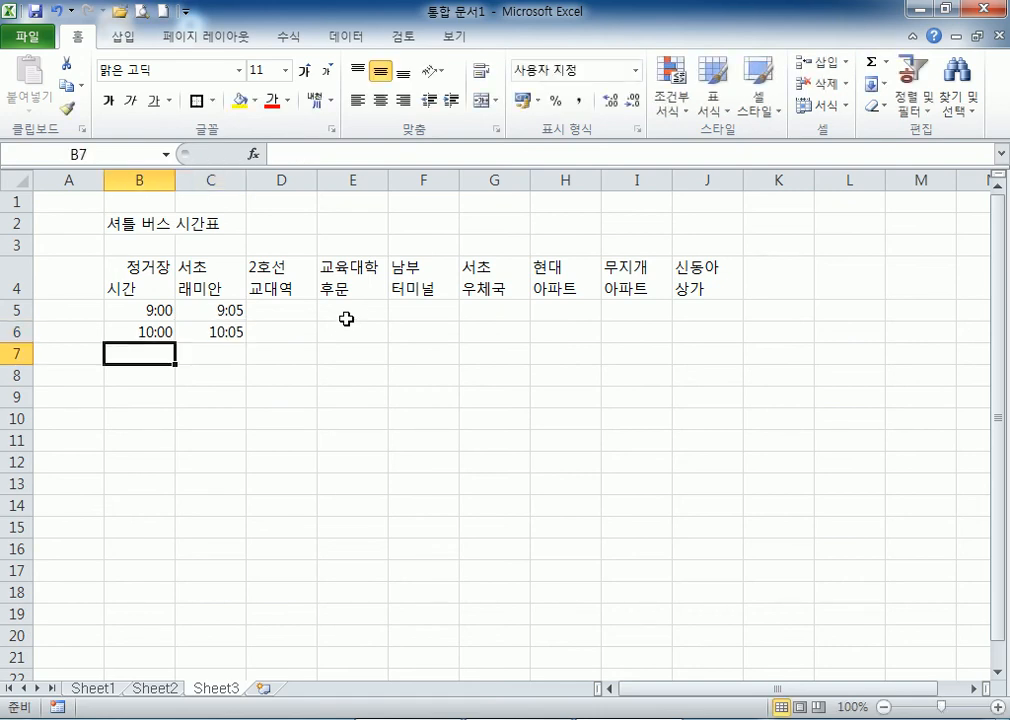
Fill the hourly times in columns B and C down to row 11 and the five-minute series across to column J.
{"action": "left_click_drag", "start_coordinate": [149, 310], "coordinate": [175, 451]}
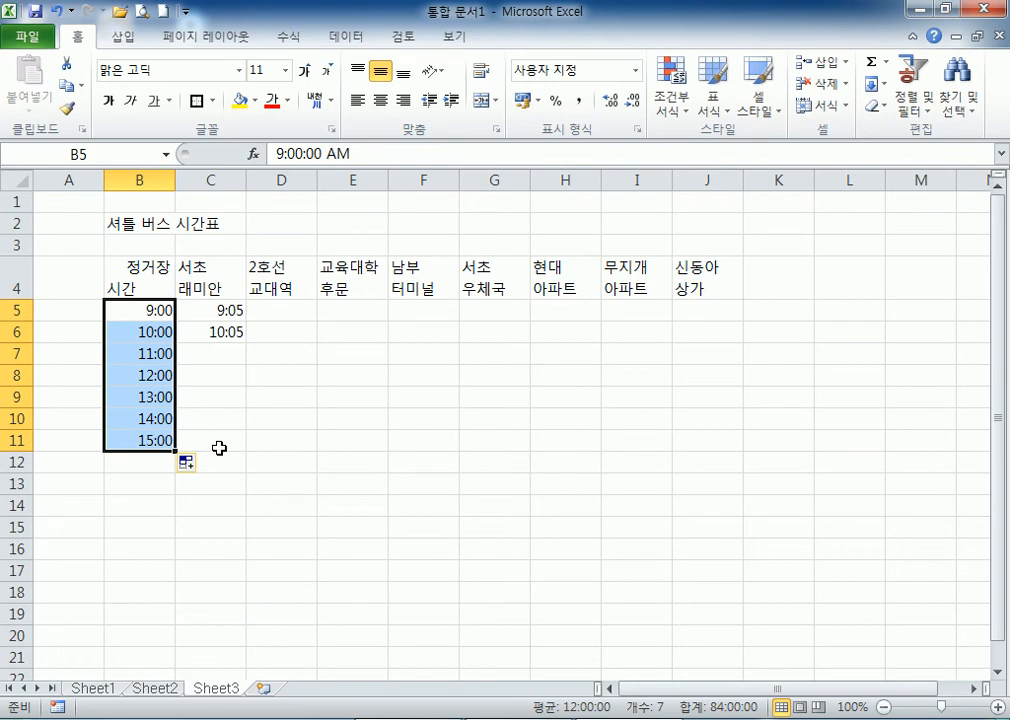
{"action": "left_click_drag", "start_coordinate": [162, 313], "coordinate": [235, 310]}
{"action": "left_click_drag", "start_coordinate": [147, 309], "coordinate": [711, 452]}
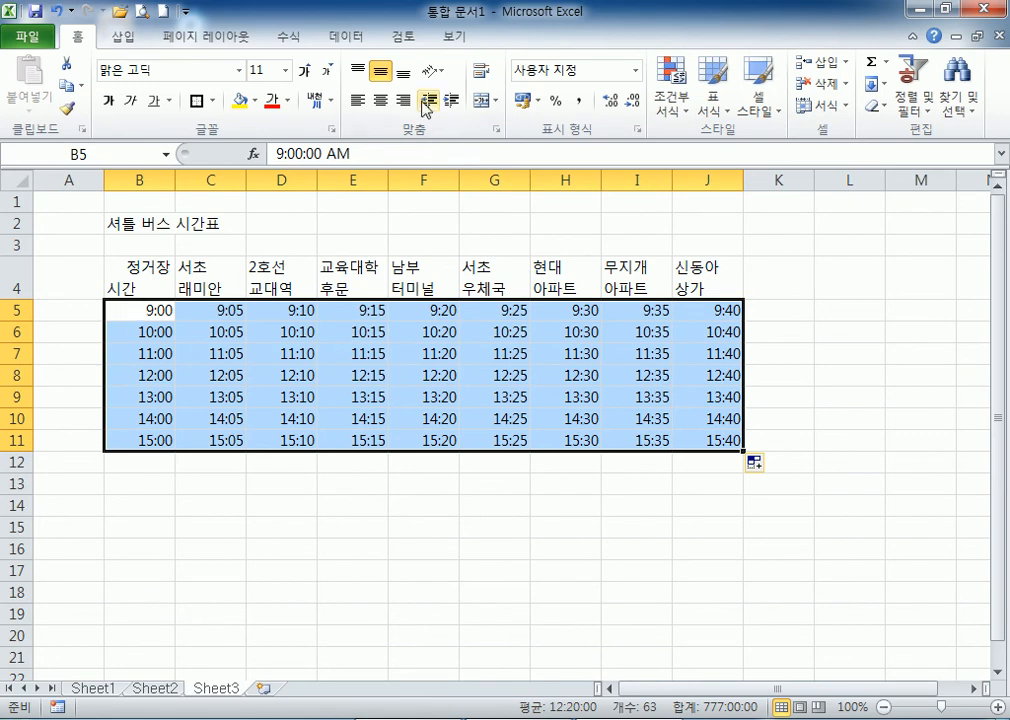
Center the times in B5:J11 and the stop names in C4:J4 horizontally.
{"action": "left_click", "coordinate": [381, 100]}
{"action": "left_click_drag", "start_coordinate": [230, 290], "coordinate": [688, 278]}
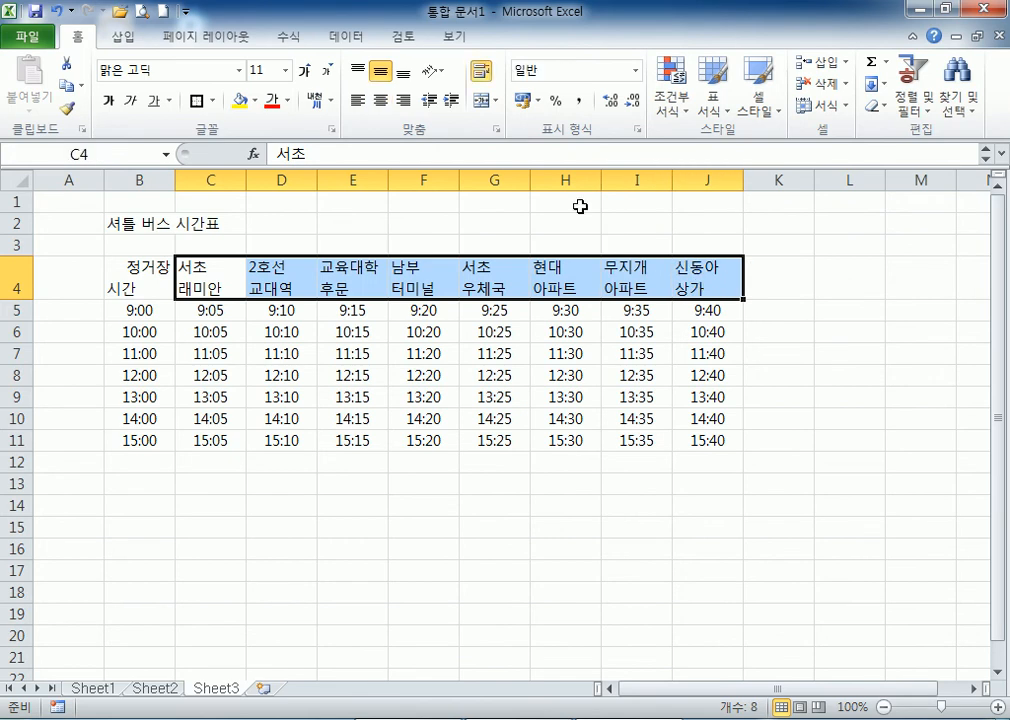
{"action": "left_click", "coordinate": [381, 100]}
Merge and center the title 셔틀 버스 시간표 across B2:J2.
{"action": "left_click_drag", "start_coordinate": [128, 226], "coordinate": [710, 228]}
{"action": "left_click", "coordinate": [380, 100]}
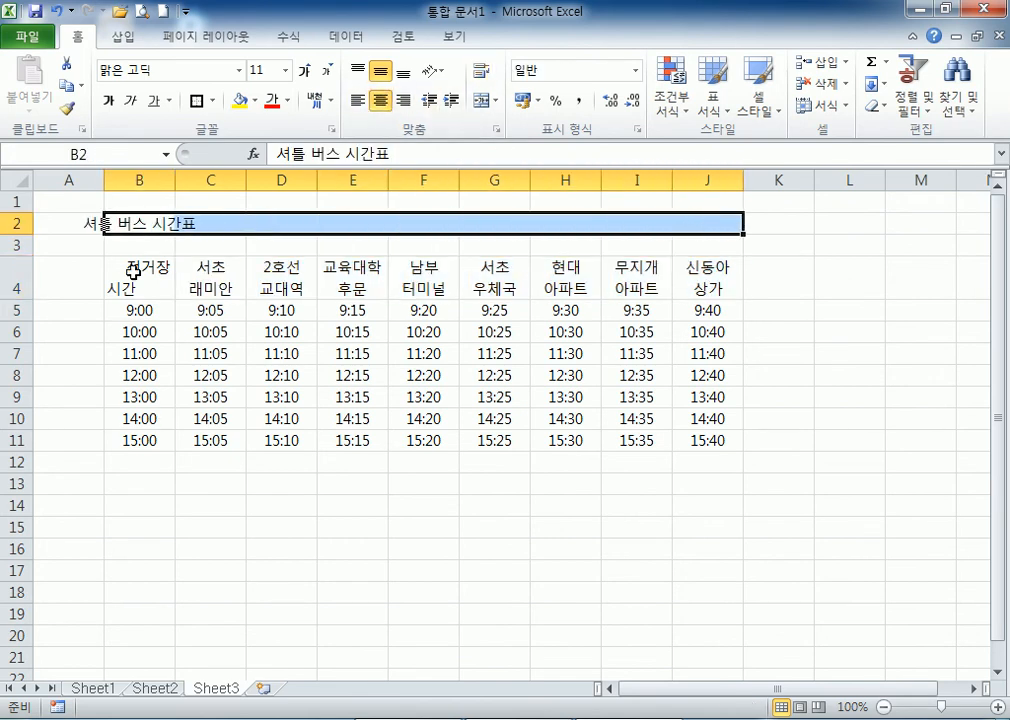
{"action": "left_click", "coordinate": [484, 101]}
Add a diagonal border running from upper left to lower right in header cell B4.
{"action": "left_click", "coordinate": [148, 272]}
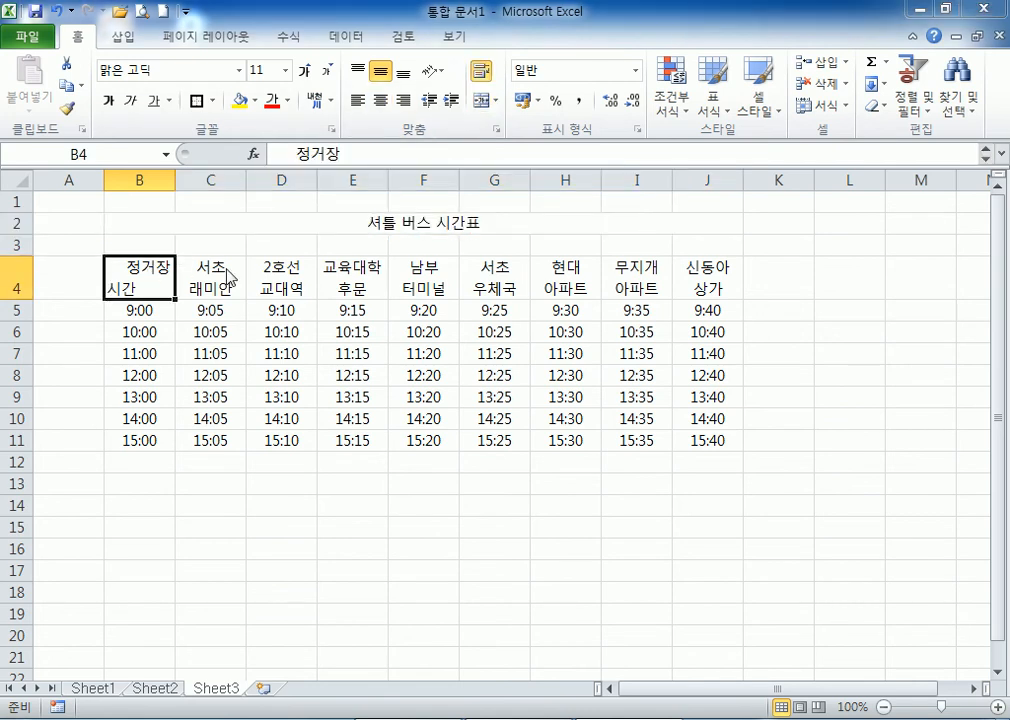
{"action": "key", "text": "ctrl+1"}
{"action": "left_click", "coordinate": [640, 311]}
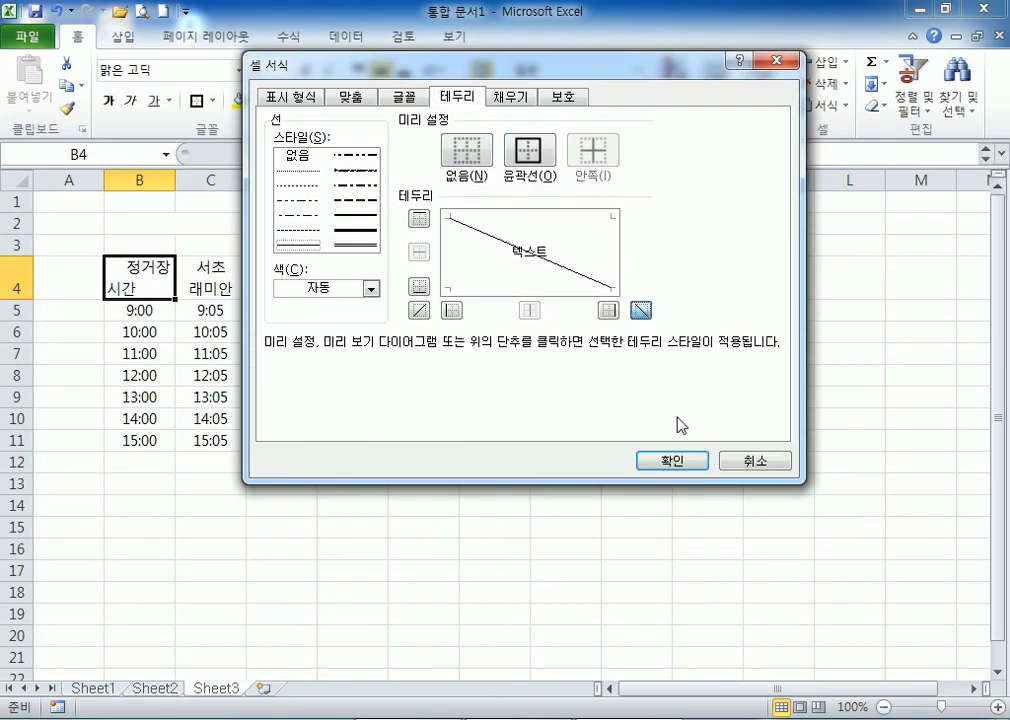
{"action": "left_click", "coordinate": [672, 460]}
Apply all inner borders and a thick outside box border to the timetable range B4:J11.
{"action": "left_click_drag", "start_coordinate": [148, 288], "coordinate": [707, 440]}
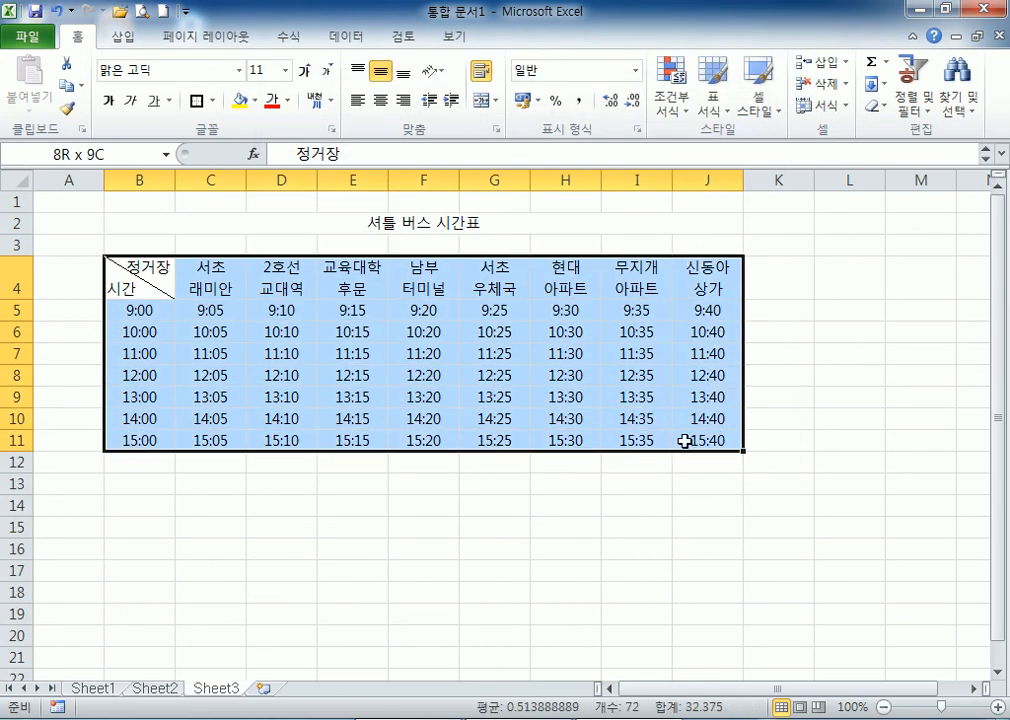
{"action": "left_click", "coordinate": [212, 101]}
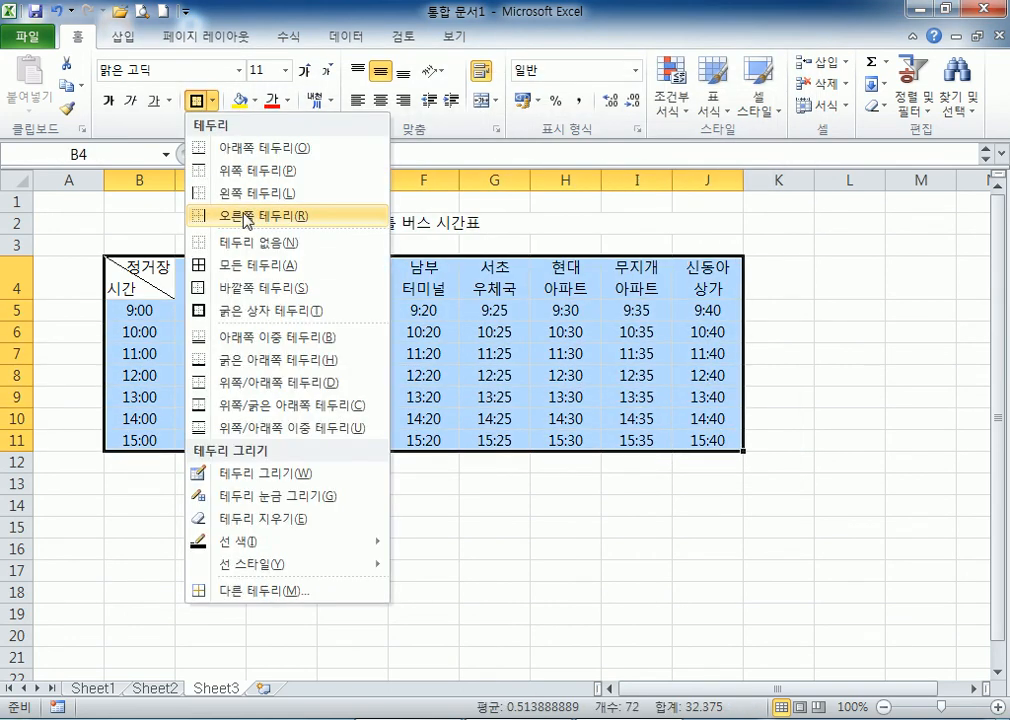
{"action": "left_click", "coordinate": [255, 266]}
{"action": "left_click", "coordinate": [212, 101]}
{"action": "left_click", "coordinate": [250, 313]}
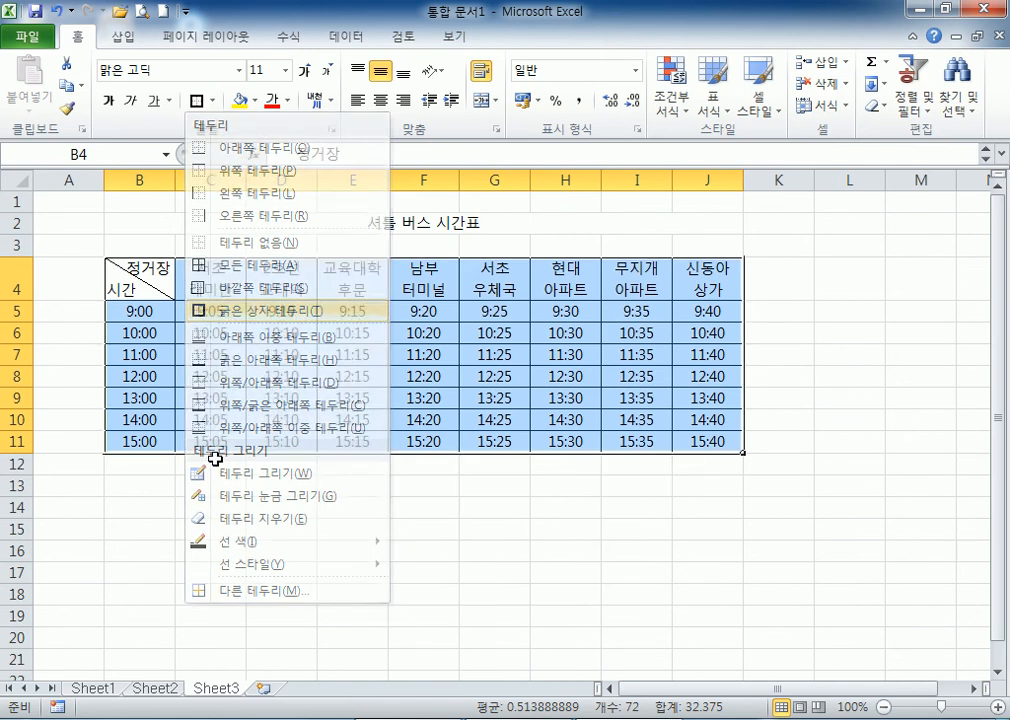
Add a double-line bottom border under the header row B4:J4.
{"action": "left_click_drag", "start_coordinate": [140, 280], "coordinate": [707, 272]}
{"action": "key", "text": "ctrl+1"}
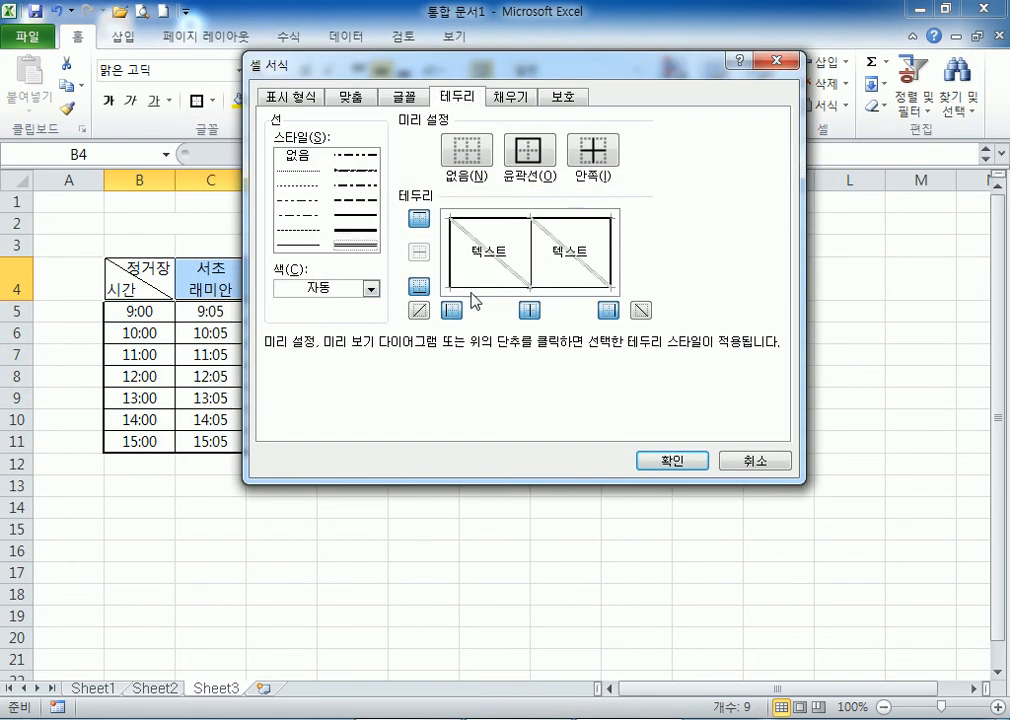
{"action": "left_click", "coordinate": [670, 460]}
Add a double-line right border along the time column B4:B11.
{"action": "left_click_drag", "start_coordinate": [163, 269], "coordinate": [151, 451]}
{"action": "key", "text": "ctrl+1"}
{"action": "left_click", "coordinate": [357, 244]}
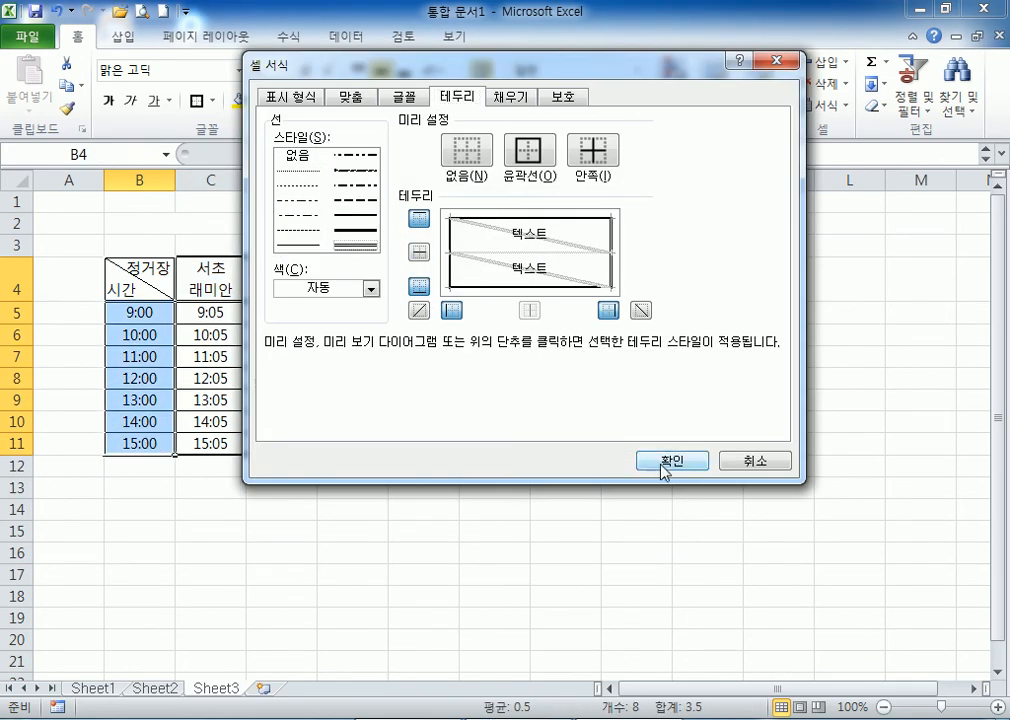
{"action": "left_click", "coordinate": [668, 461]}
{"action": "left_click", "coordinate": [352, 552]}
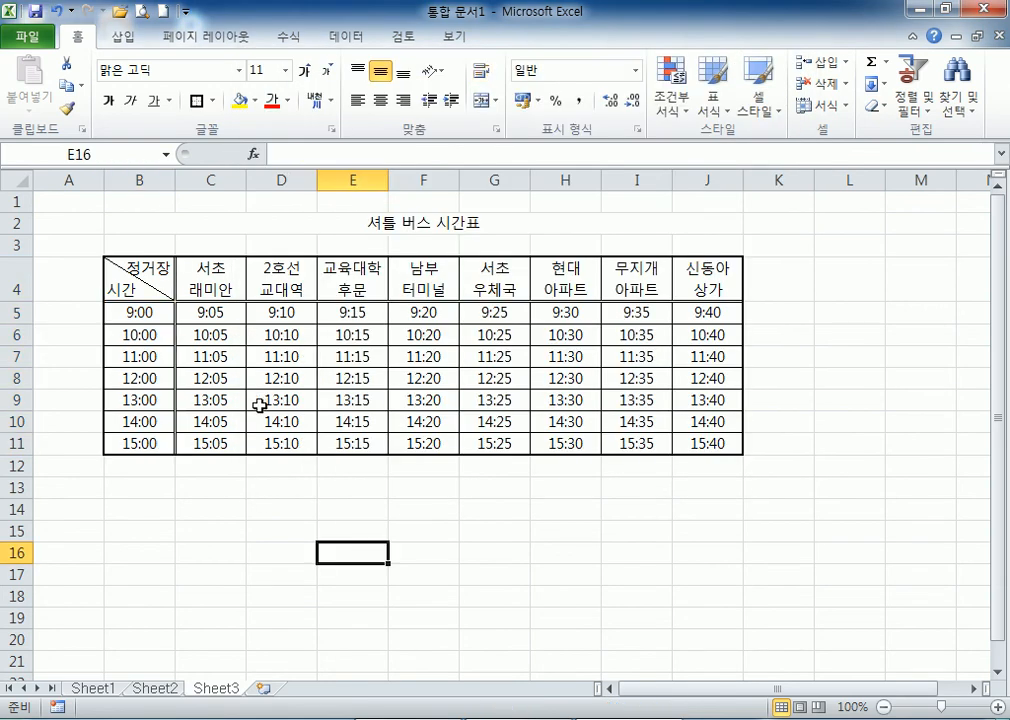
Fill the merged title cell B2 with standard red and enlarge its font to size 20.
{"action": "left_click", "coordinate": [179, 227]}
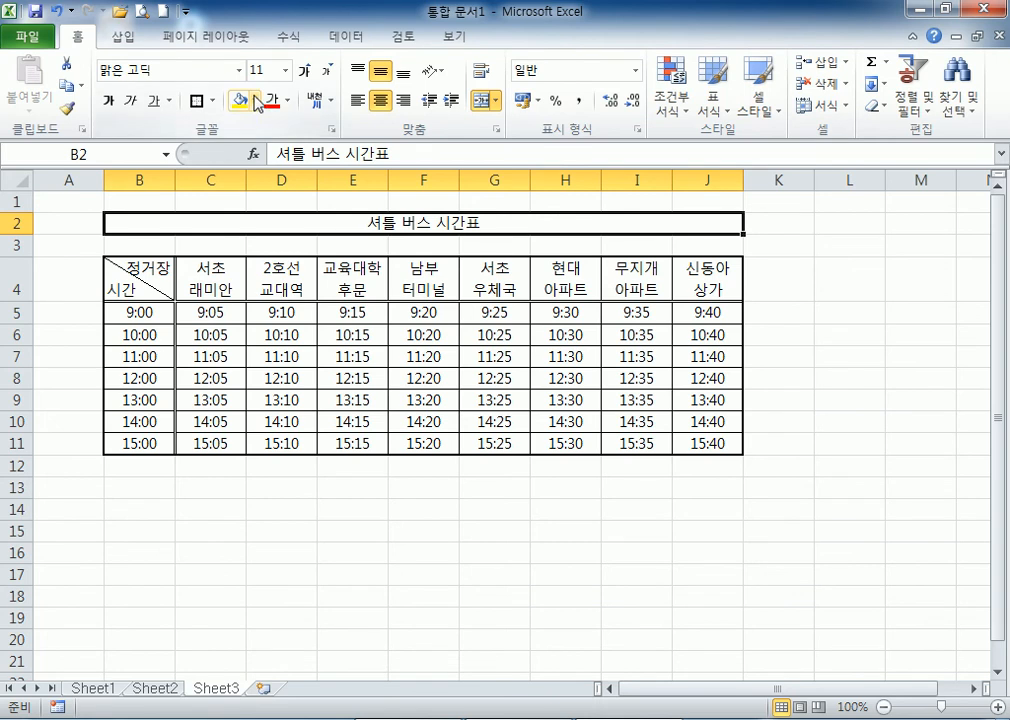
{"action": "left_click", "coordinate": [256, 101]}
{"action": "left_click", "coordinate": [256, 248]}
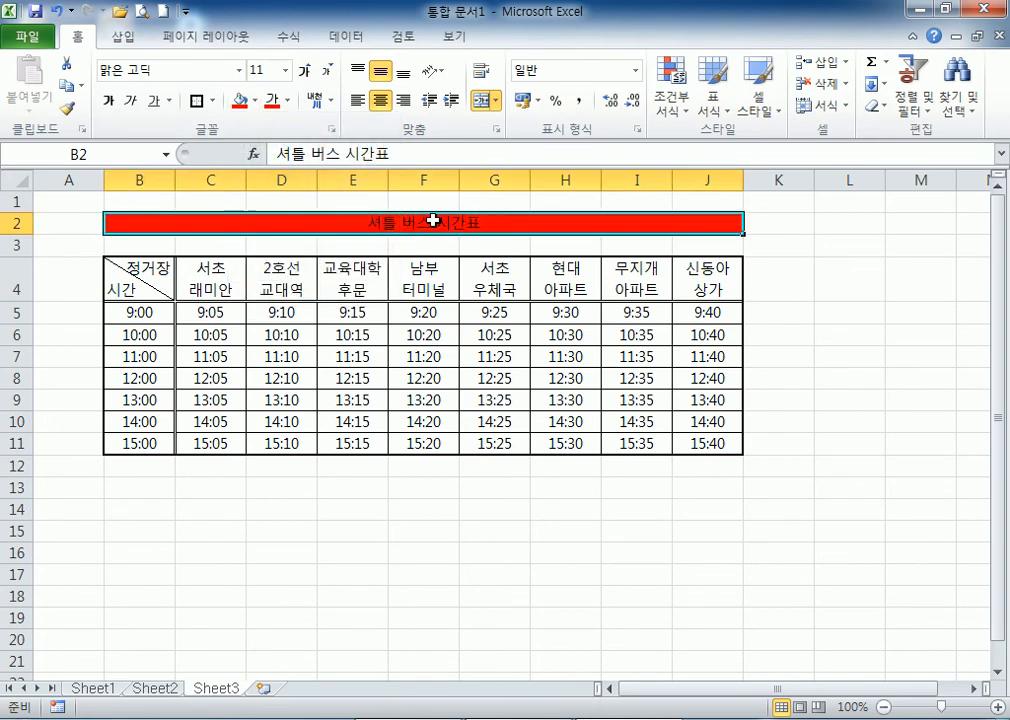
{"action": "left_click", "coordinate": [304, 71]}
{"action": "left_click", "coordinate": [304, 71]}
{"action": "left_click", "coordinate": [304, 71]}
{"action": "left_click", "coordinate": [304, 71]}
{"action": "left_click", "coordinate": [304, 71]}
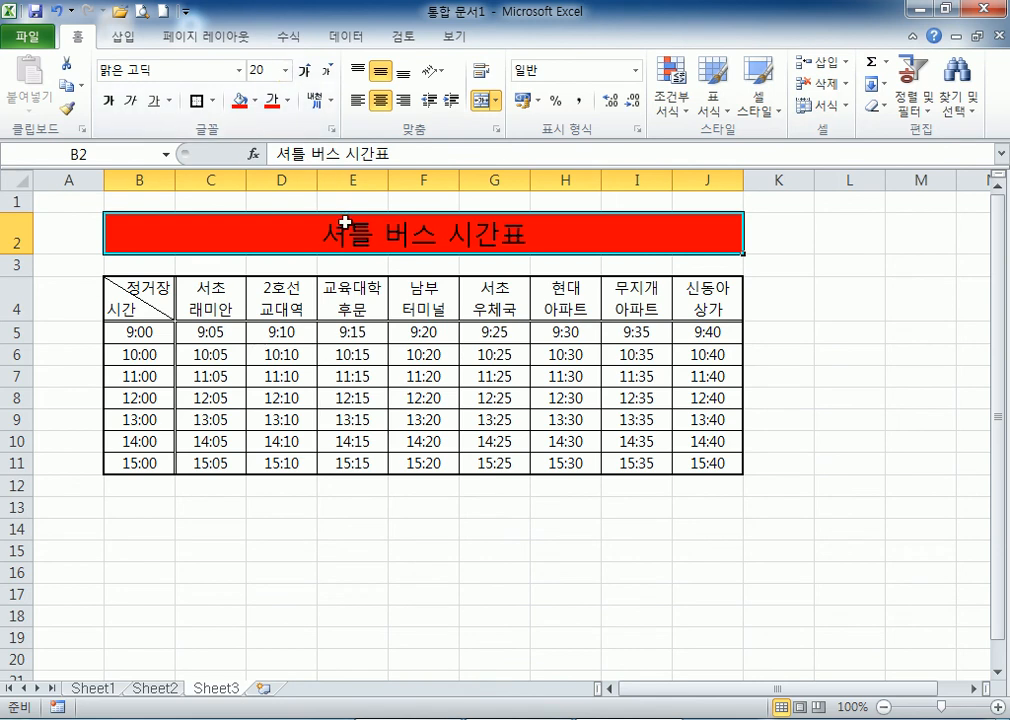
Fill the header row B4:J4 with the lightest purple theme color.
{"action": "left_click_drag", "start_coordinate": [138, 290], "coordinate": [700, 290]}
{"action": "left_click", "coordinate": [256, 100]}
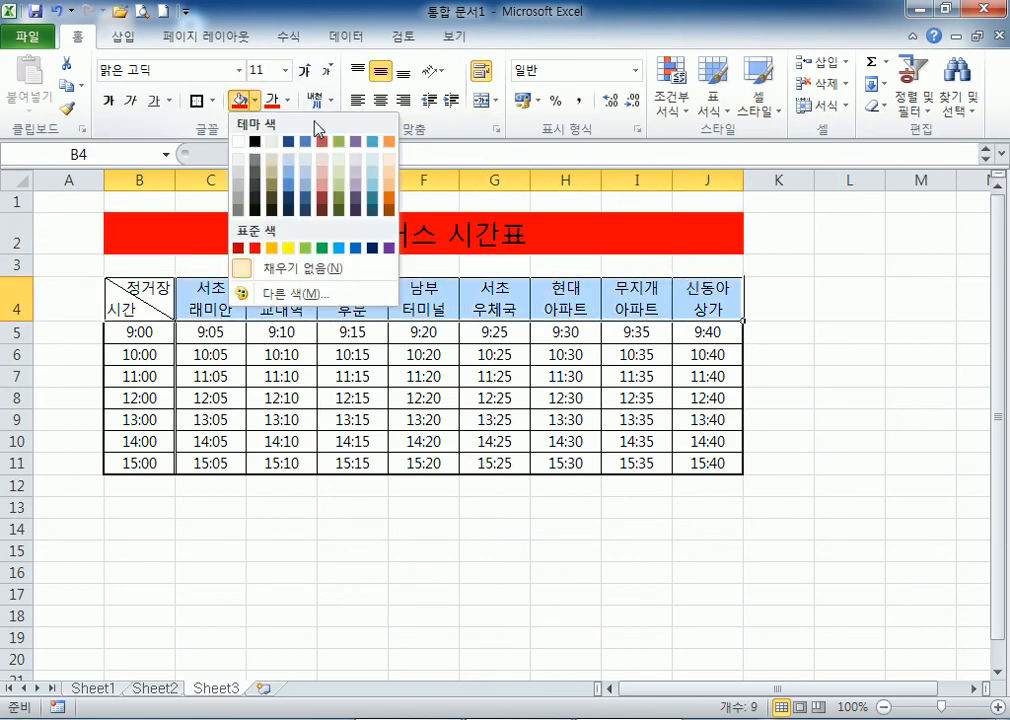
{"action": "left_click", "coordinate": [357, 162]}
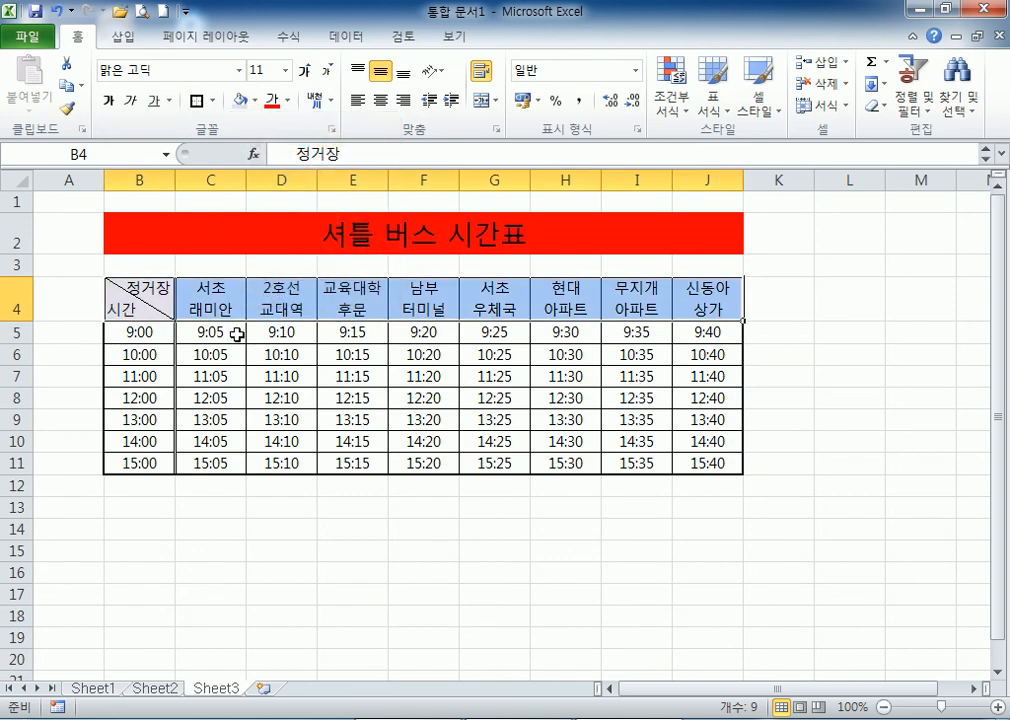
{"action": "left_click", "coordinate": [197, 392]}
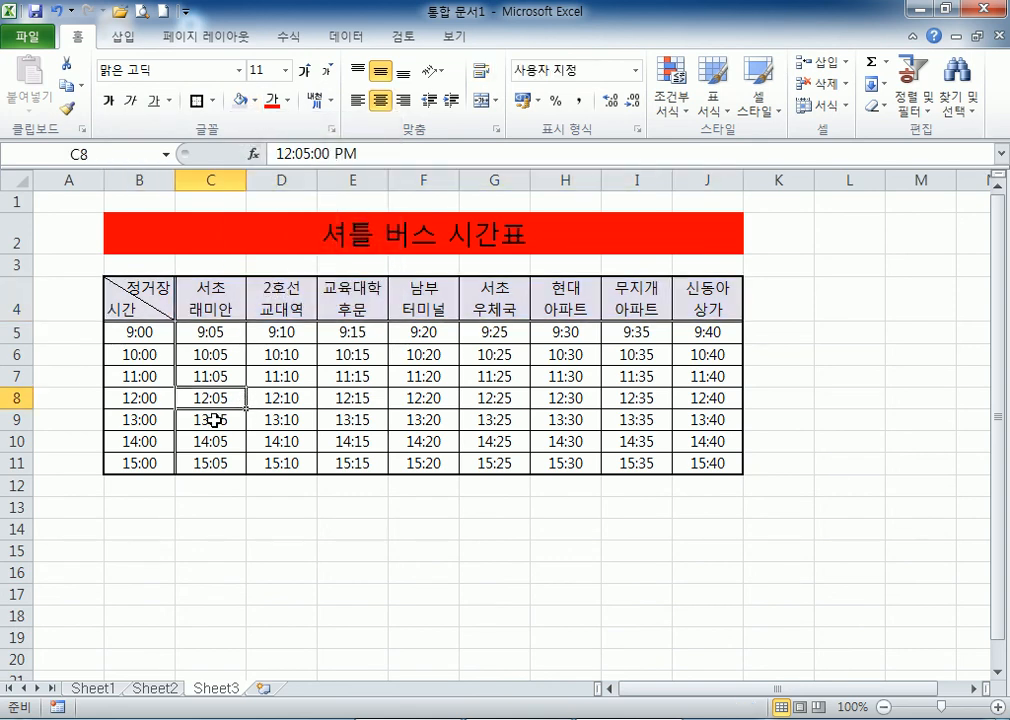
Narrow column A to a thin margin beside the timetable.
{"action": "left_click_drag", "start_coordinate": [104, 180], "coordinate": [51, 183]}
{"action": "left_click", "coordinate": [267, 530]}
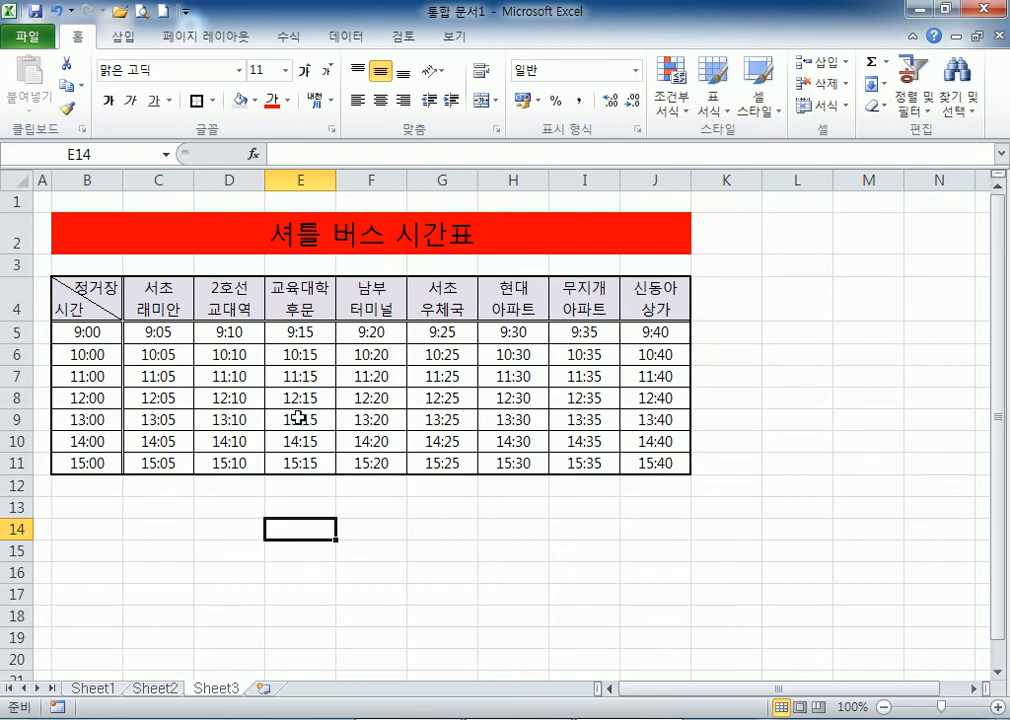
{"action": "left_click", "coordinate": [383, 297]}
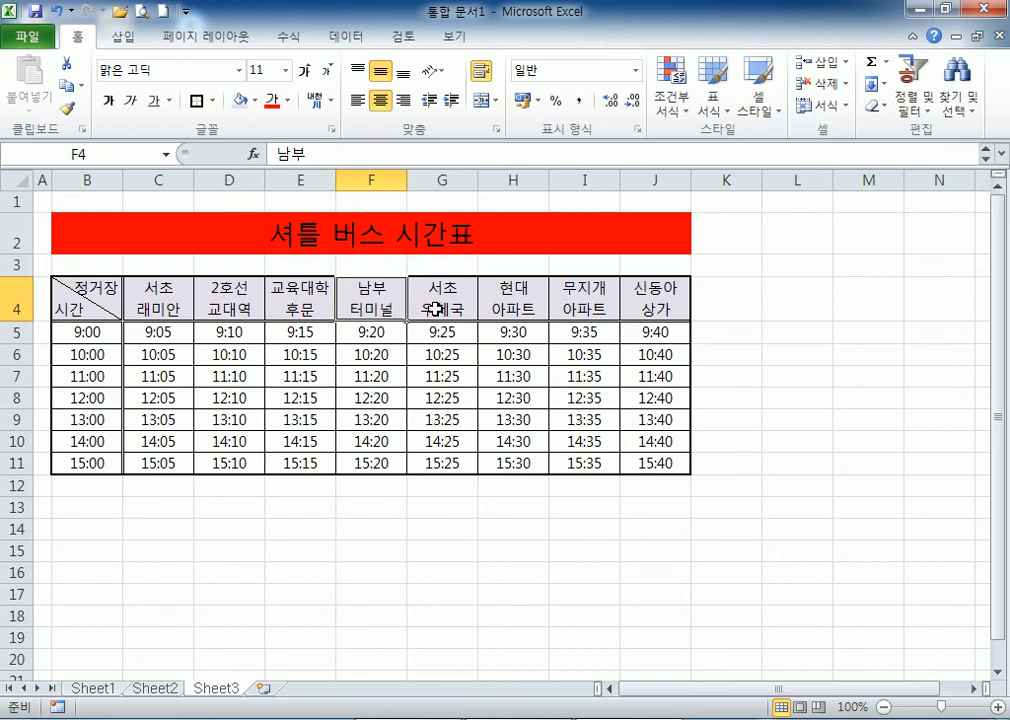
{"action": "left_click_drag", "start_coordinate": [160, 335], "coordinate": [629, 463]}
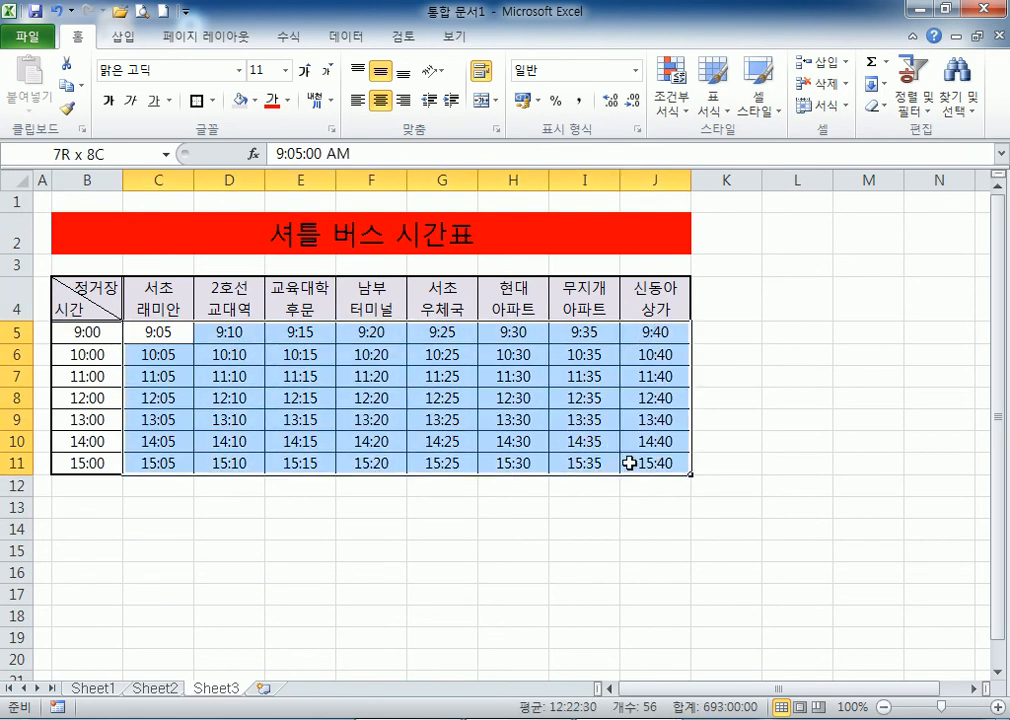
{"action": "left_click", "coordinate": [375, 306]}
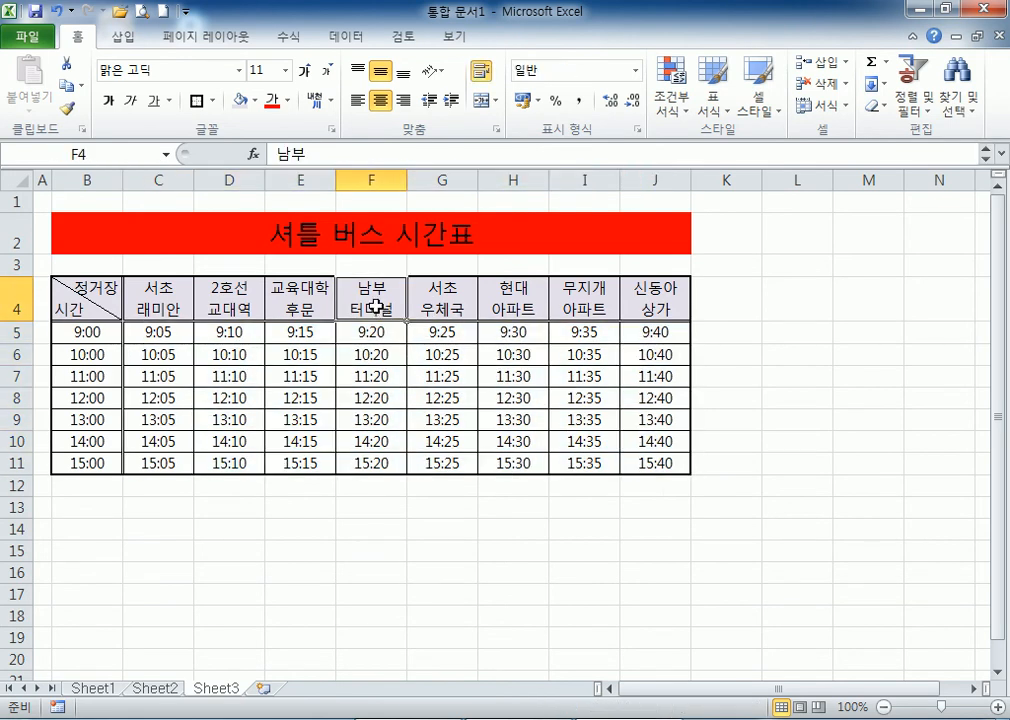
{"action": "left_click", "coordinate": [104, 297]}
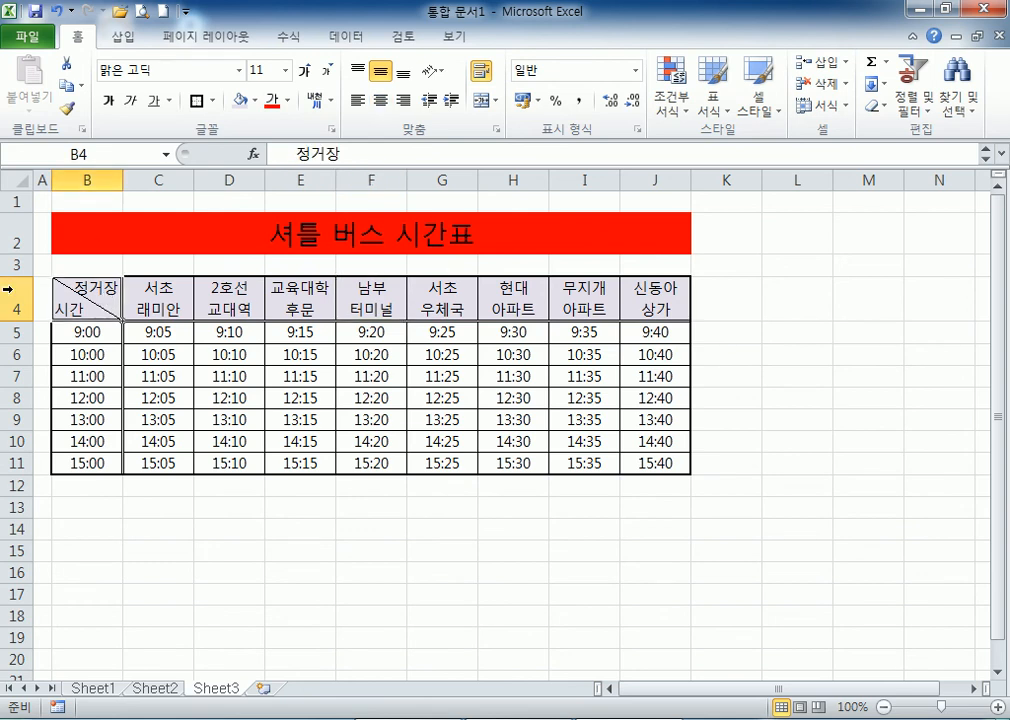
{"action": "left_click_drag", "start_coordinate": [160, 297], "coordinate": [638, 293]}
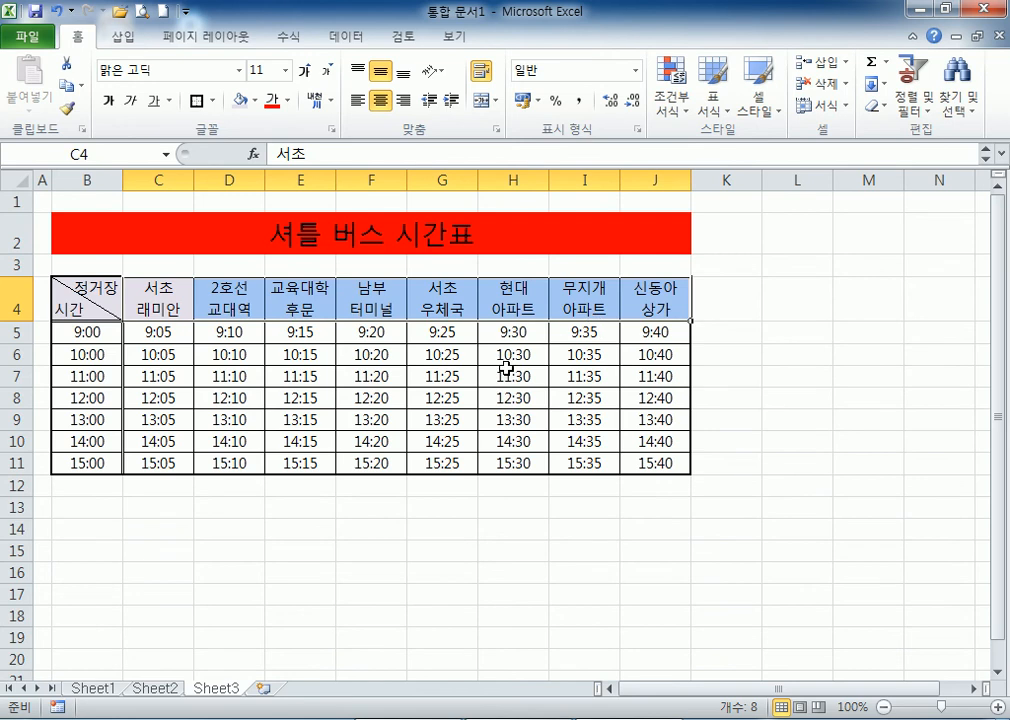
{"action": "left_click", "coordinate": [95, 305]}
{"action": "left_click", "coordinate": [153, 308]}
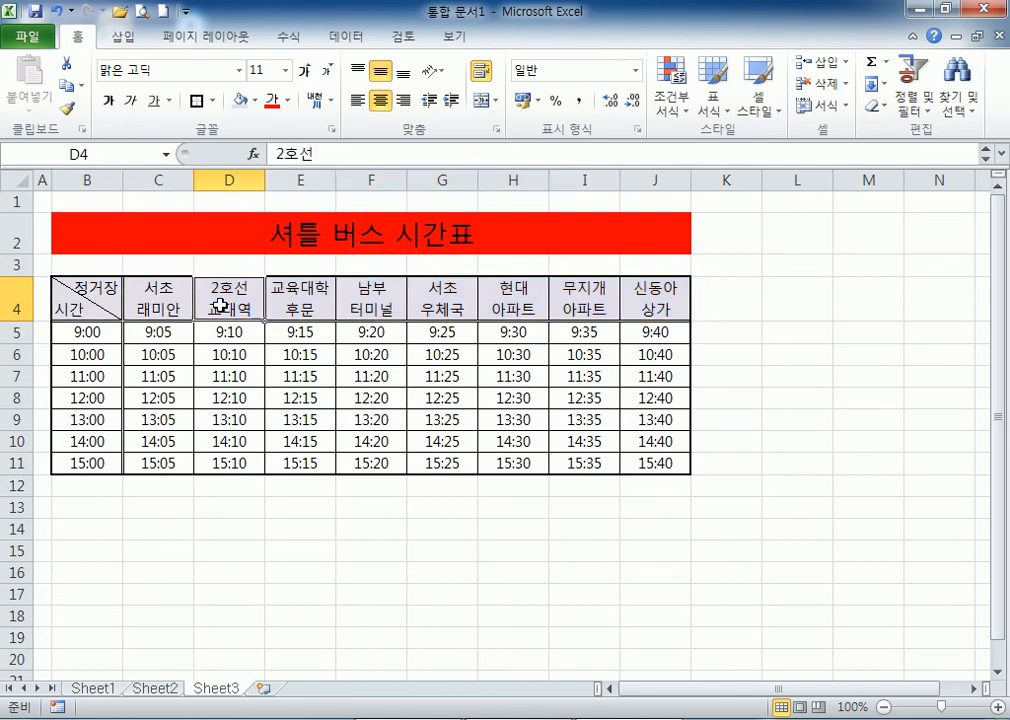
{"action": "left_click", "coordinate": [97, 298]}
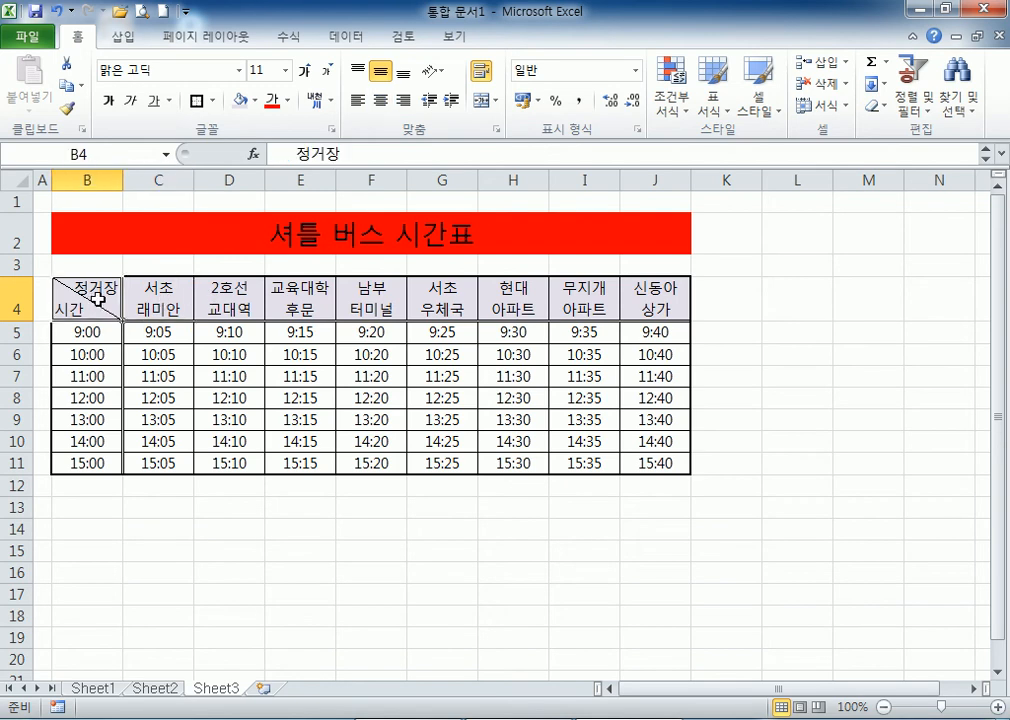
{"action": "left_click", "coordinate": [95, 179]}
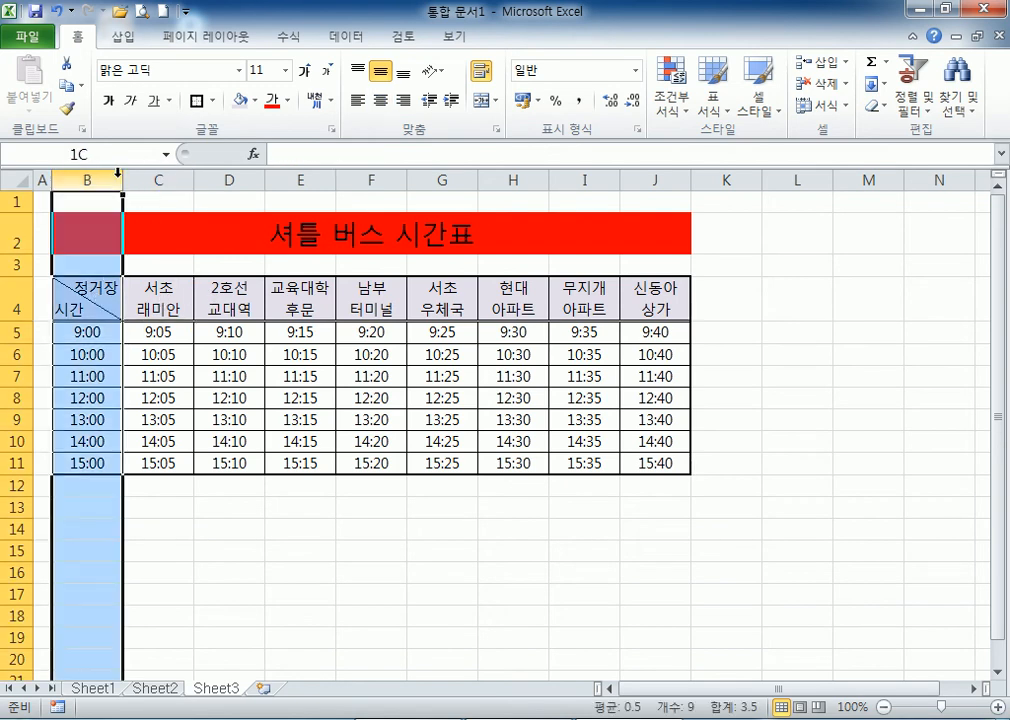
{"action": "left_click_drag", "start_coordinate": [166, 295], "coordinate": [624, 296]}
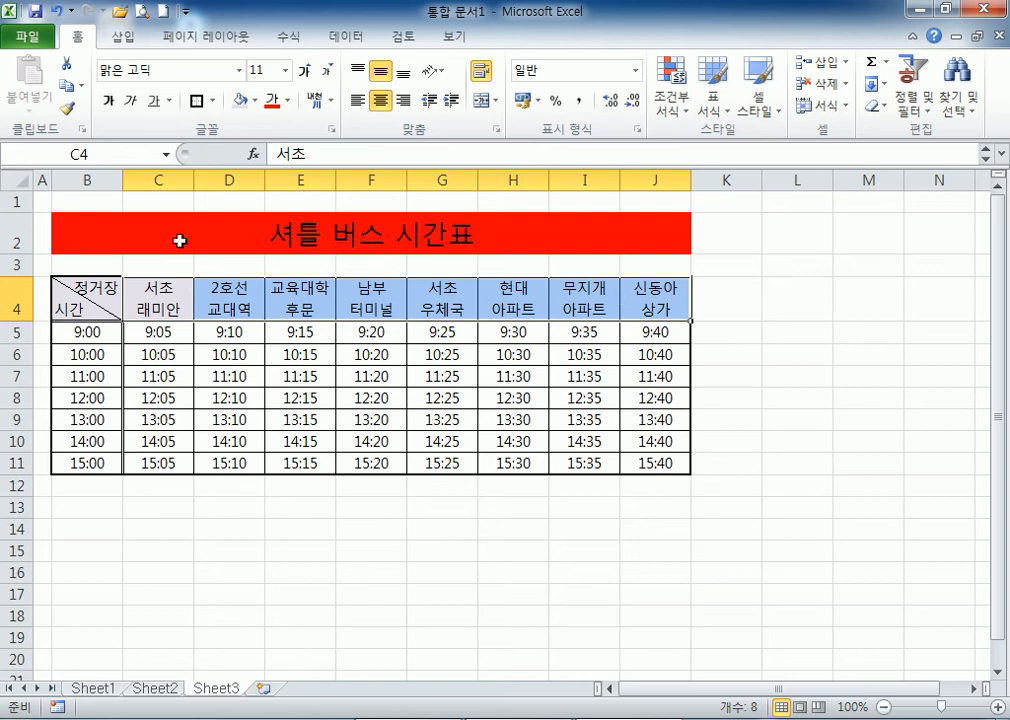
Reduce the title in B2 to font size 16 and make its text white and bold.
{"action": "left_click", "coordinate": [105, 230]}
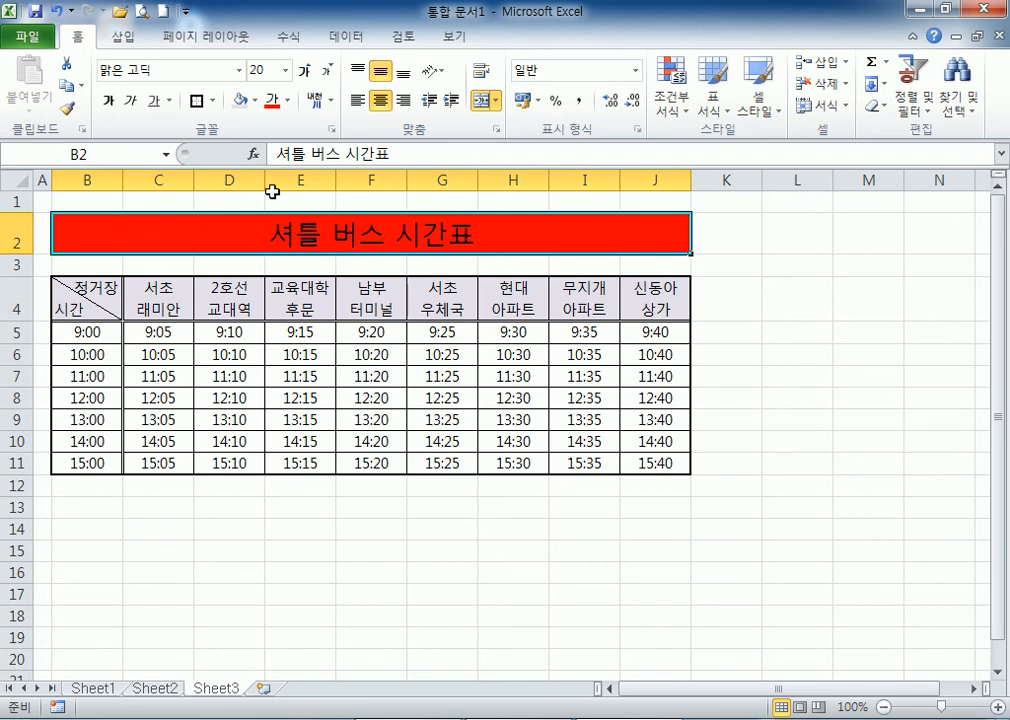
{"action": "left_click", "coordinate": [328, 72]}
{"action": "left_click", "coordinate": [328, 72]}
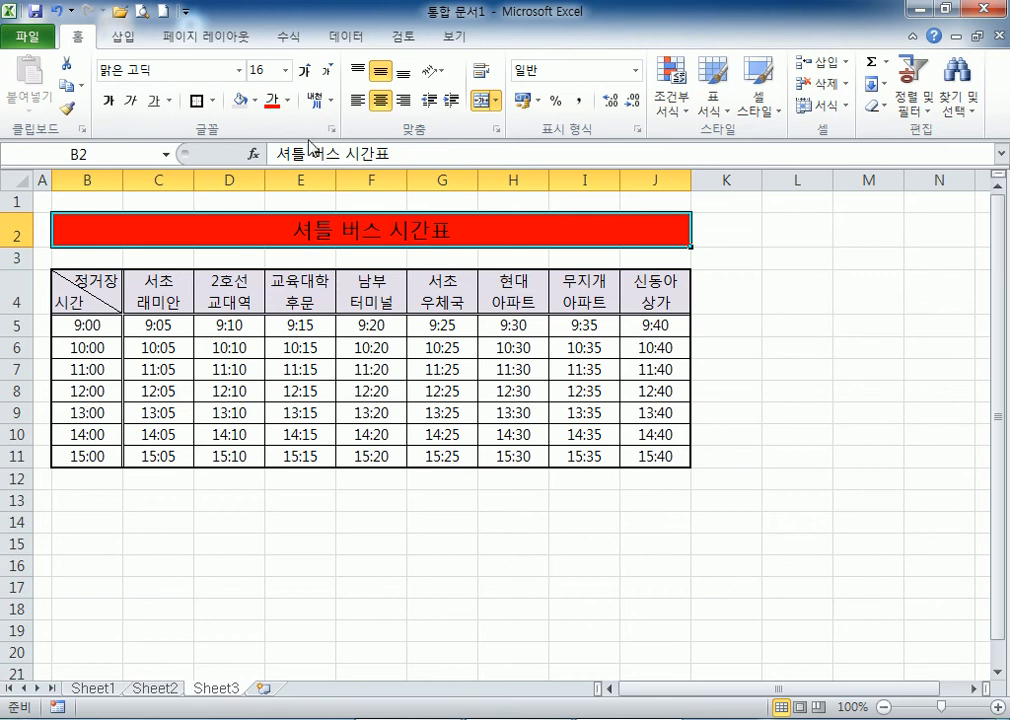
{"action": "left_click", "coordinate": [288, 101]}
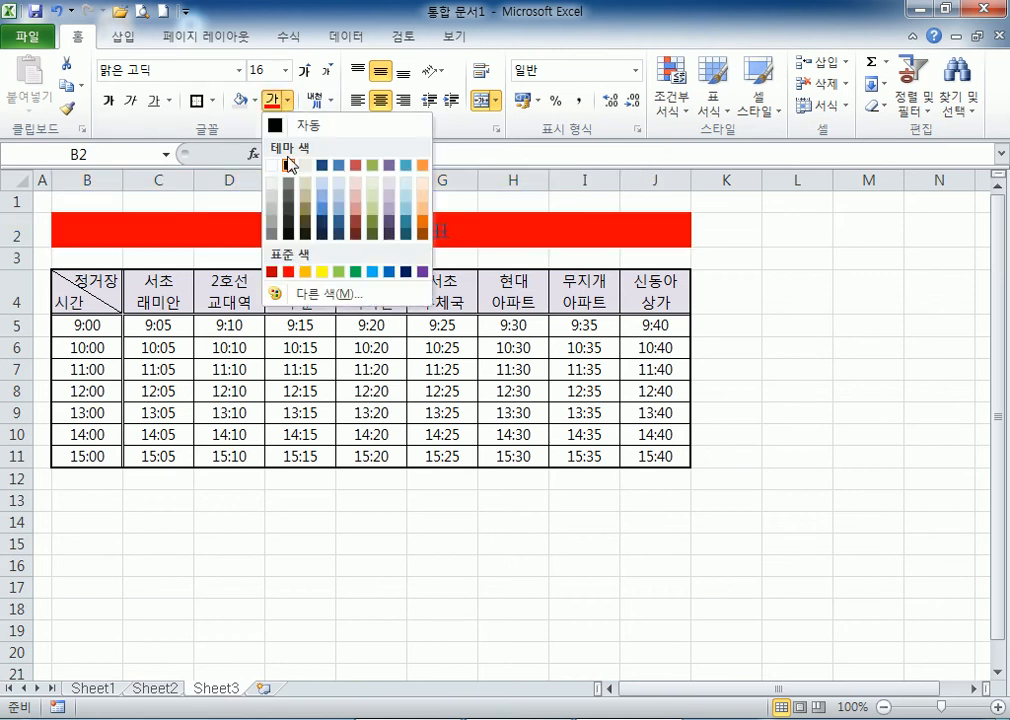
{"action": "left_click", "coordinate": [271, 165]}
{"action": "left_click", "coordinate": [108, 104]}
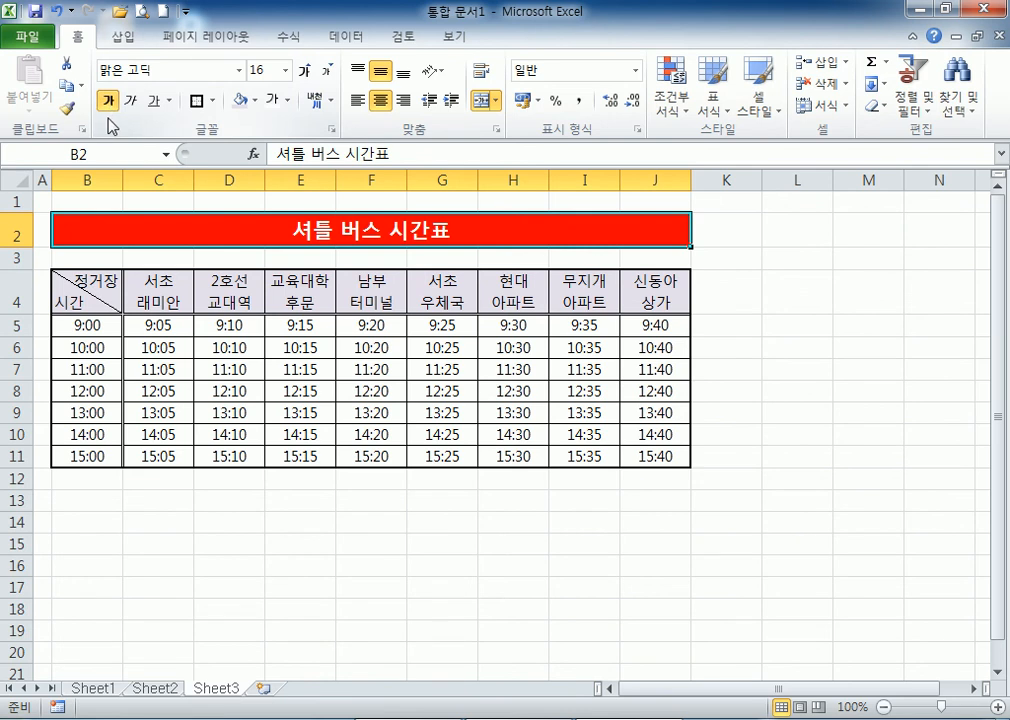
Reapply the red fill to the title and the lightest purple theme fill to the header row B4:J4.
{"action": "left_click", "coordinate": [256, 101]}
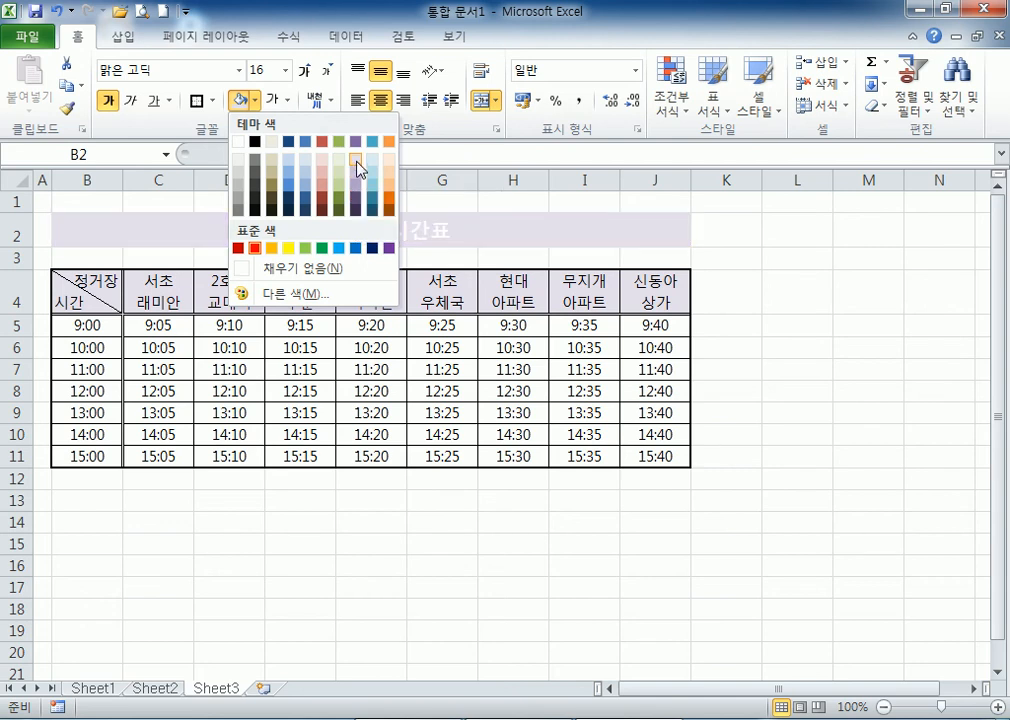
{"action": "left_click", "coordinate": [255, 247]}
{"action": "left_click_drag", "start_coordinate": [68, 282], "coordinate": [637, 292]}
{"action": "left_click", "coordinate": [256, 100]}
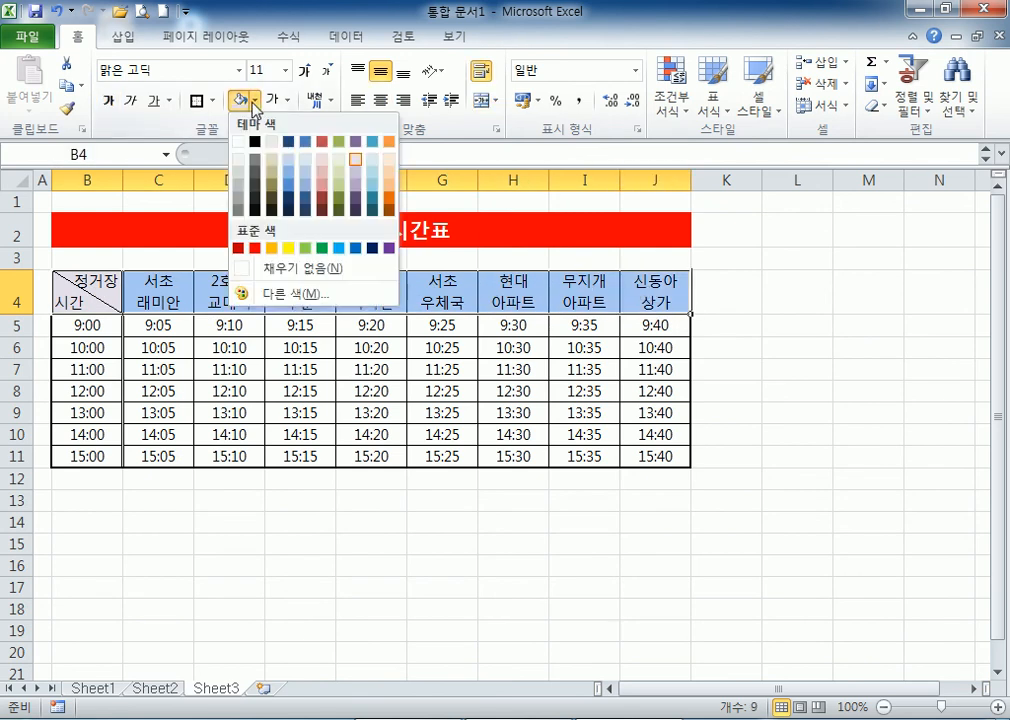
{"action": "left_click", "coordinate": [359, 166]}
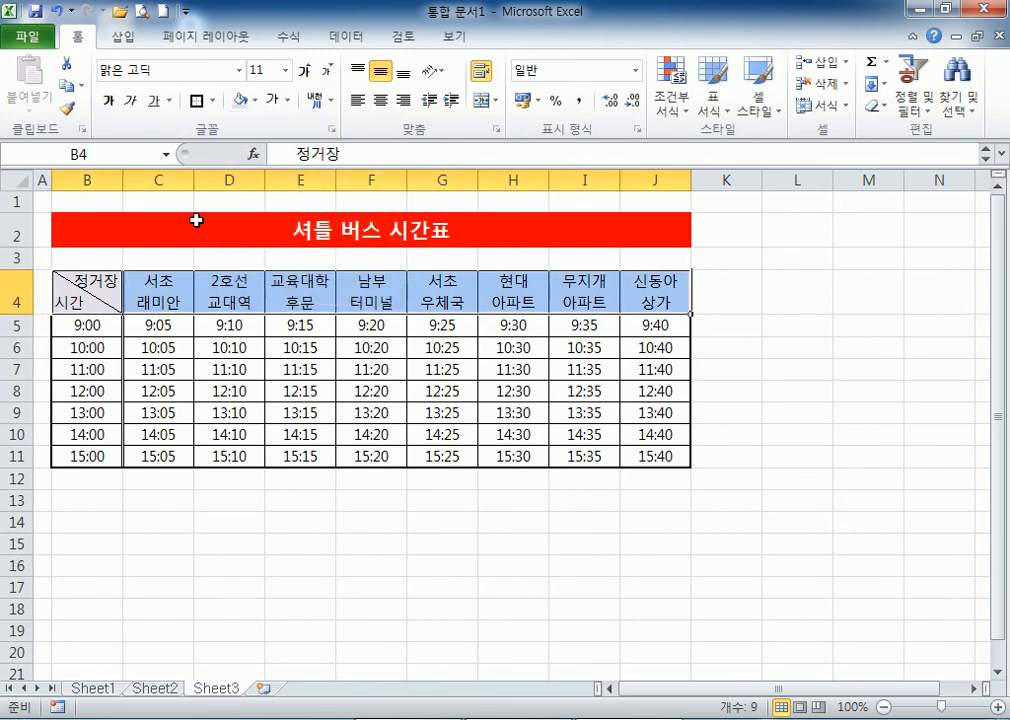
Change the fill of the title cell B2 to the standard purple color 자주.
{"action": "left_click", "coordinate": [194, 229]}
{"action": "left_click", "coordinate": [255, 100]}
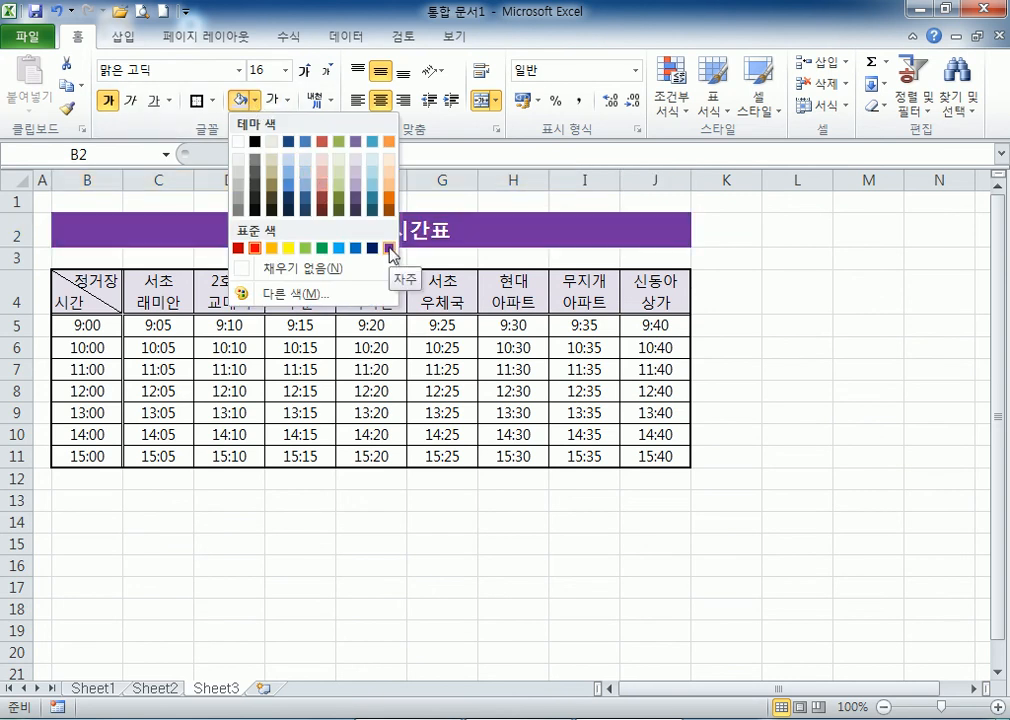
{"action": "left_click", "coordinate": [389, 249]}
{"action": "left_click", "coordinate": [150, 388]}
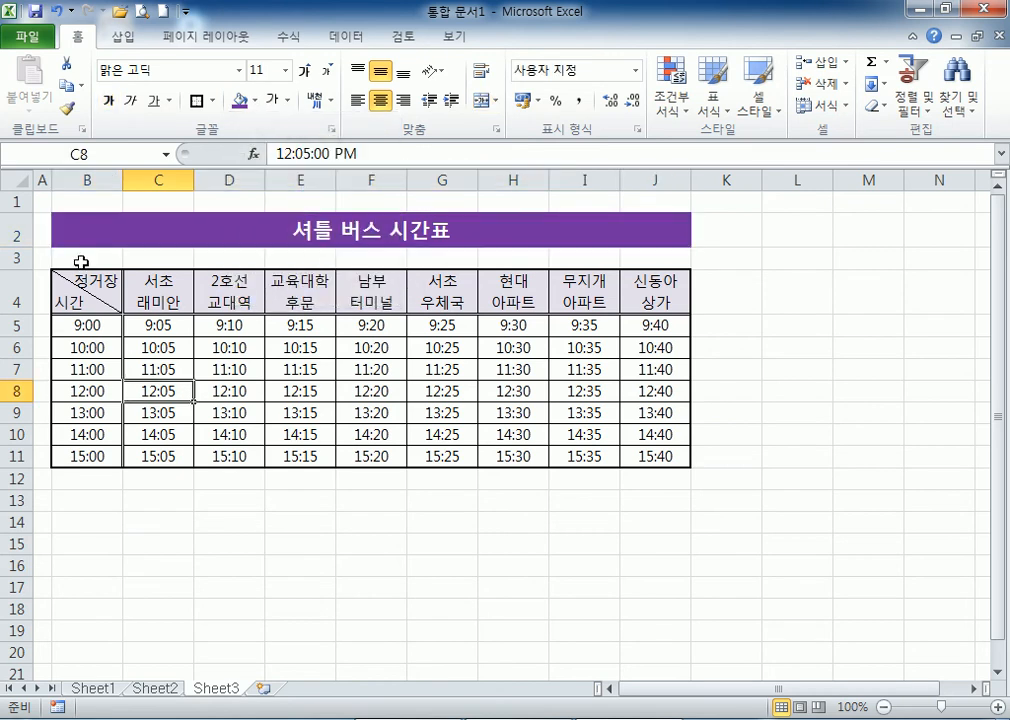
{"action": "left_click_drag", "start_coordinate": [49, 186], "coordinate": [49, 186]}
{"action": "left_click", "coordinate": [205, 510]}
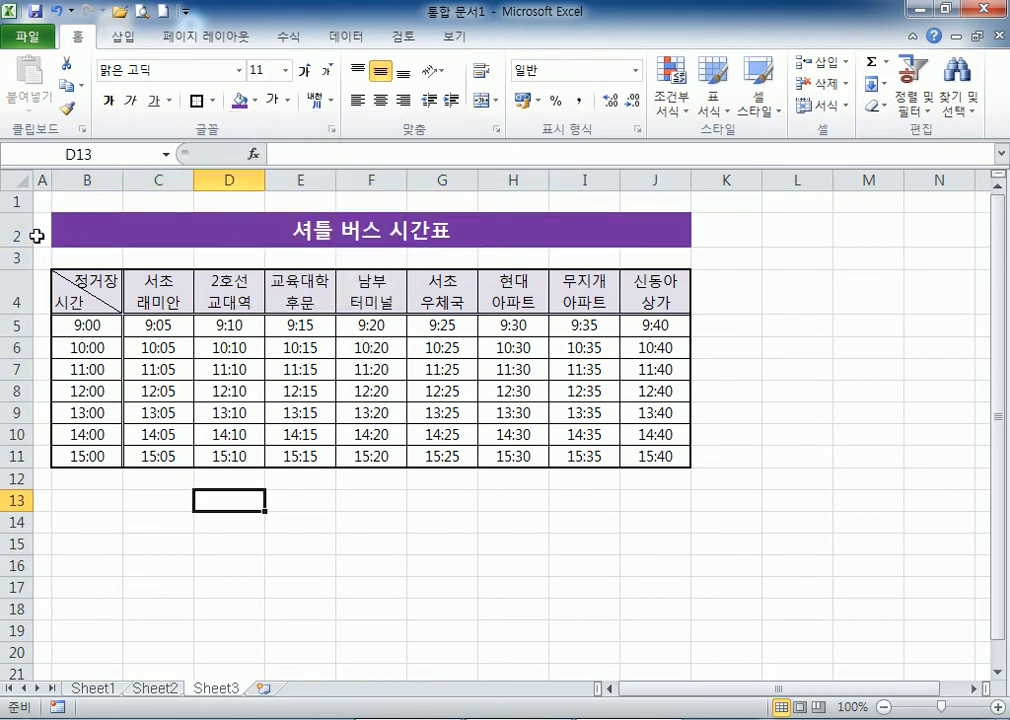
{"action": "left_click", "coordinate": [18, 232]}
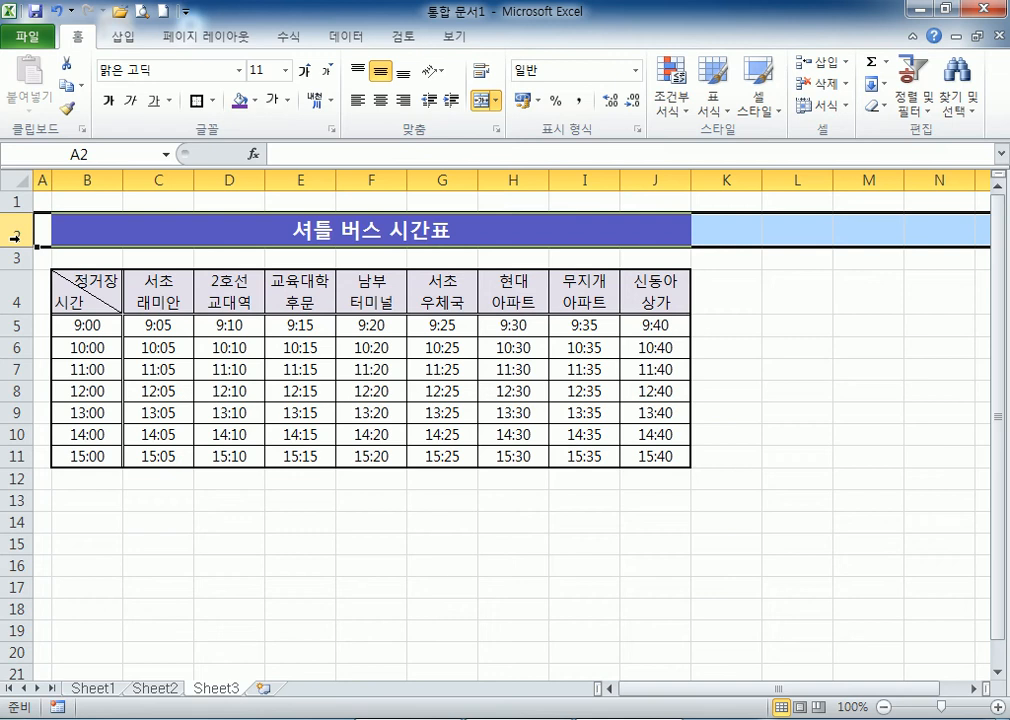
{"action": "left_click", "coordinate": [150, 326]}
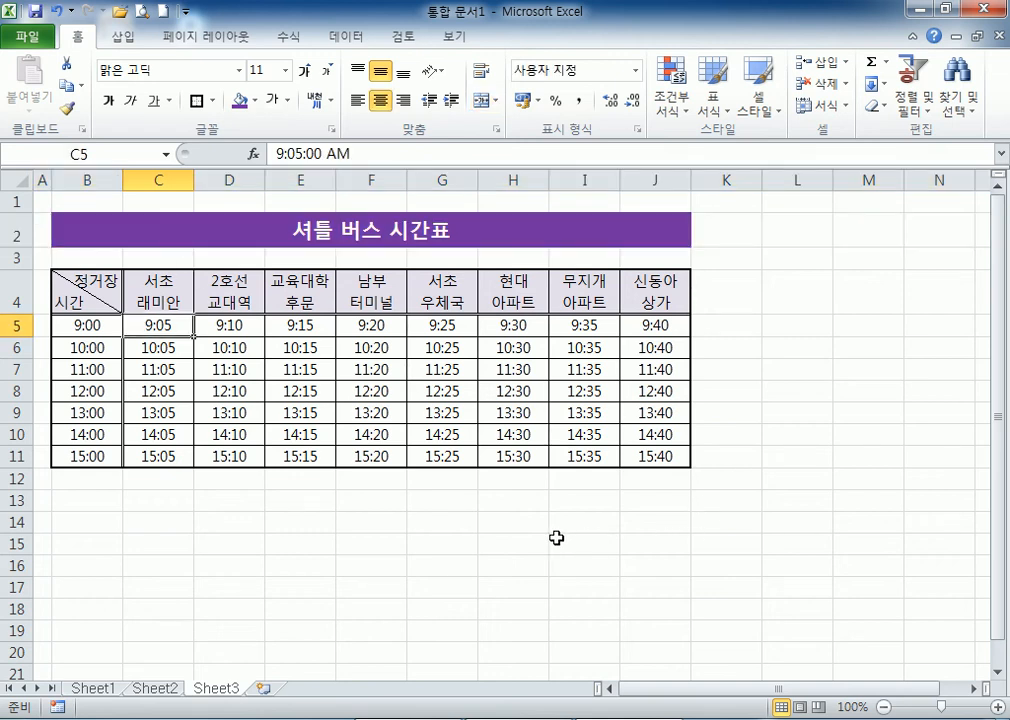
{"action": "left_click", "coordinate": [513, 544]}
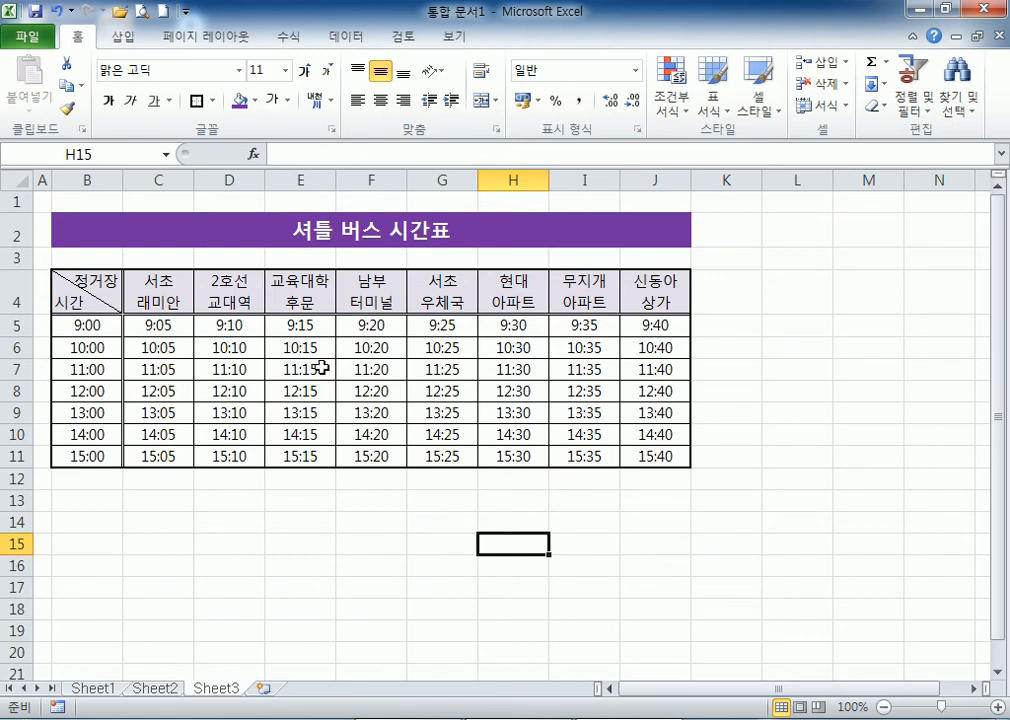
Try autofilling the times in row 5 across to column J, and undo the fill.
{"action": "left_click_drag", "start_coordinate": [90, 327], "coordinate": [690, 338]}
{"action": "left_click", "coordinate": [397, 521]}
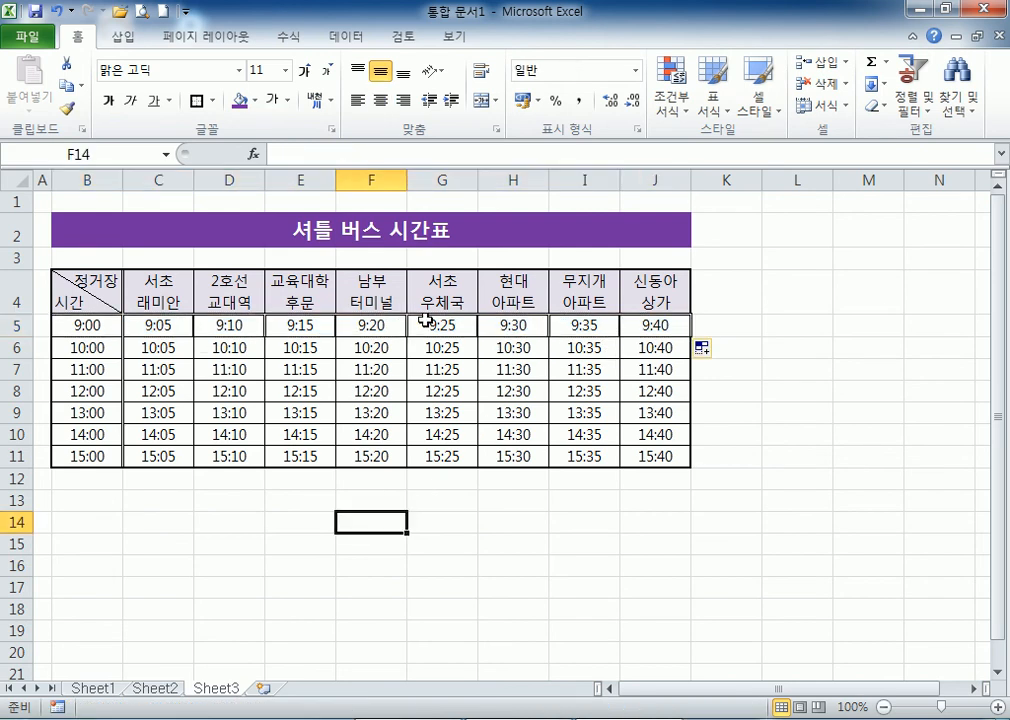
{"action": "key", "text": "ctrl+z"}
{"action": "left_click", "coordinate": [298, 585]}
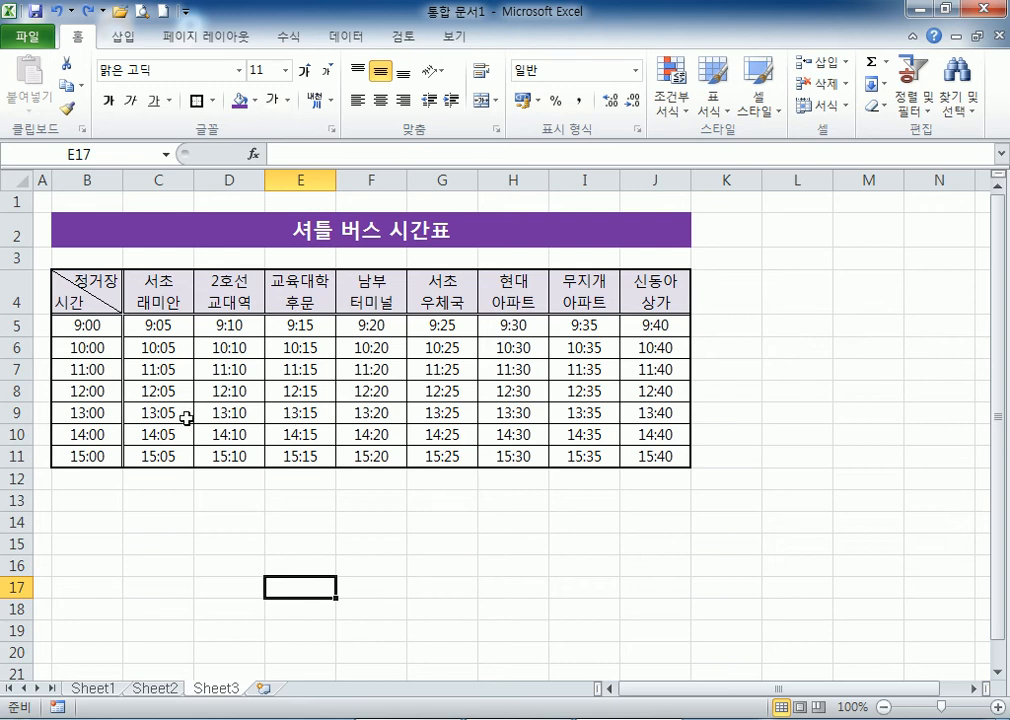
Try clearing the times in B9:J9 and merging the emptied cells, and undo both changes.
{"action": "left_click_drag", "start_coordinate": [83, 410], "coordinate": [650, 410]}
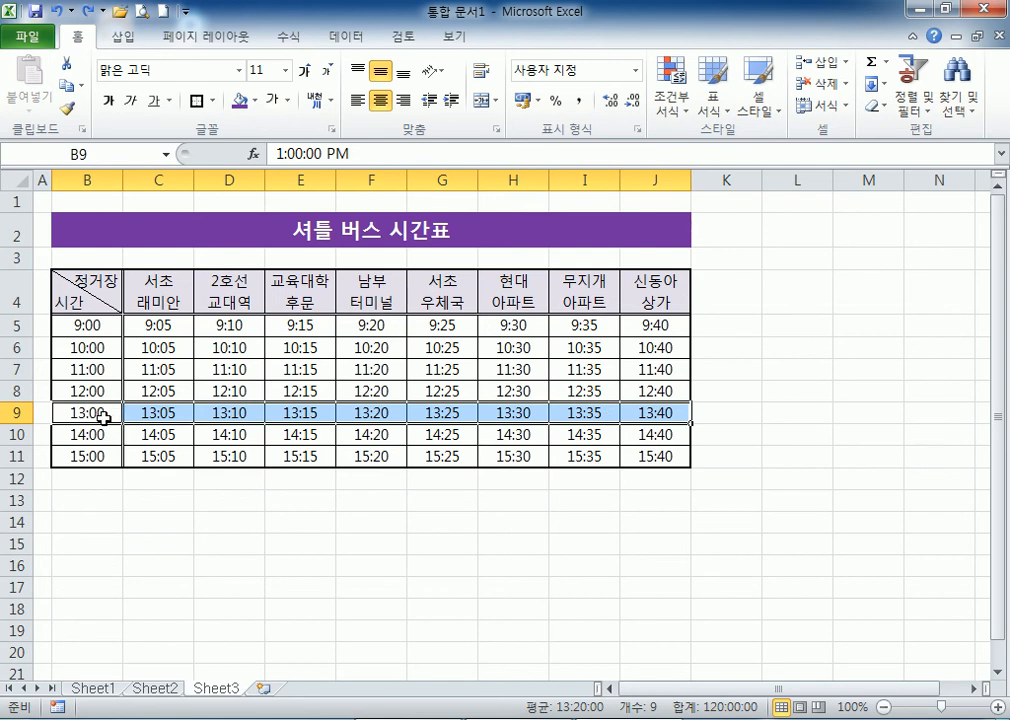
{"action": "scroll", "coordinate": [105, 416], "scroll_direction": "down", "scroll_amount": 1}
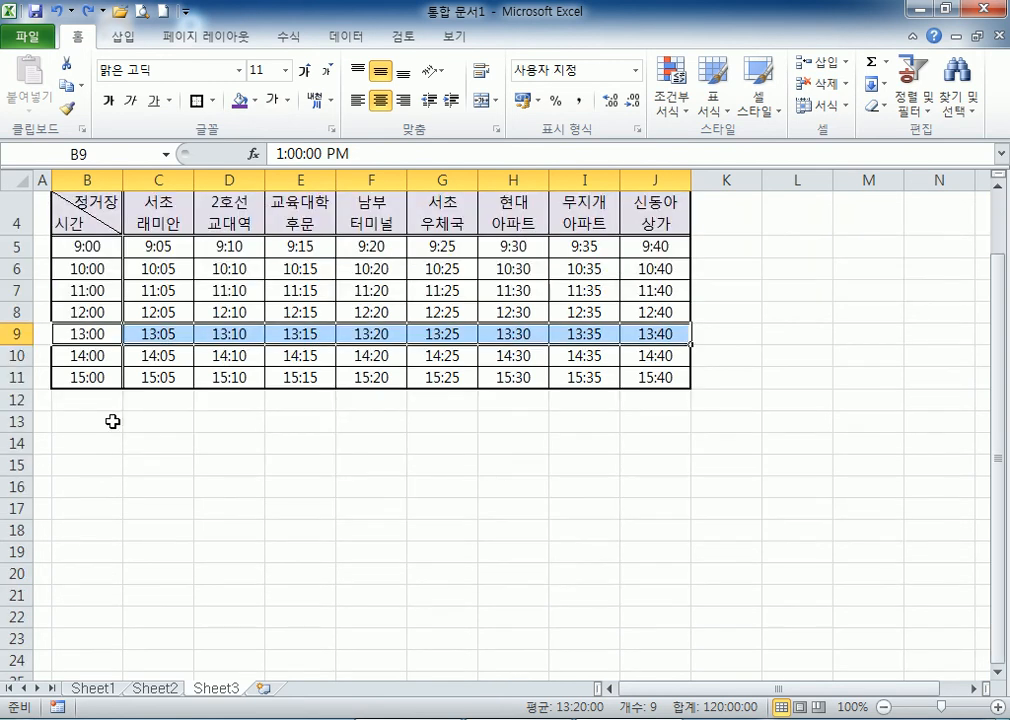
{"action": "left_click", "coordinate": [17, 334]}
{"action": "left_click_drag", "start_coordinate": [74, 334], "coordinate": [650, 338]}
{"action": "key", "text": "Delete"}
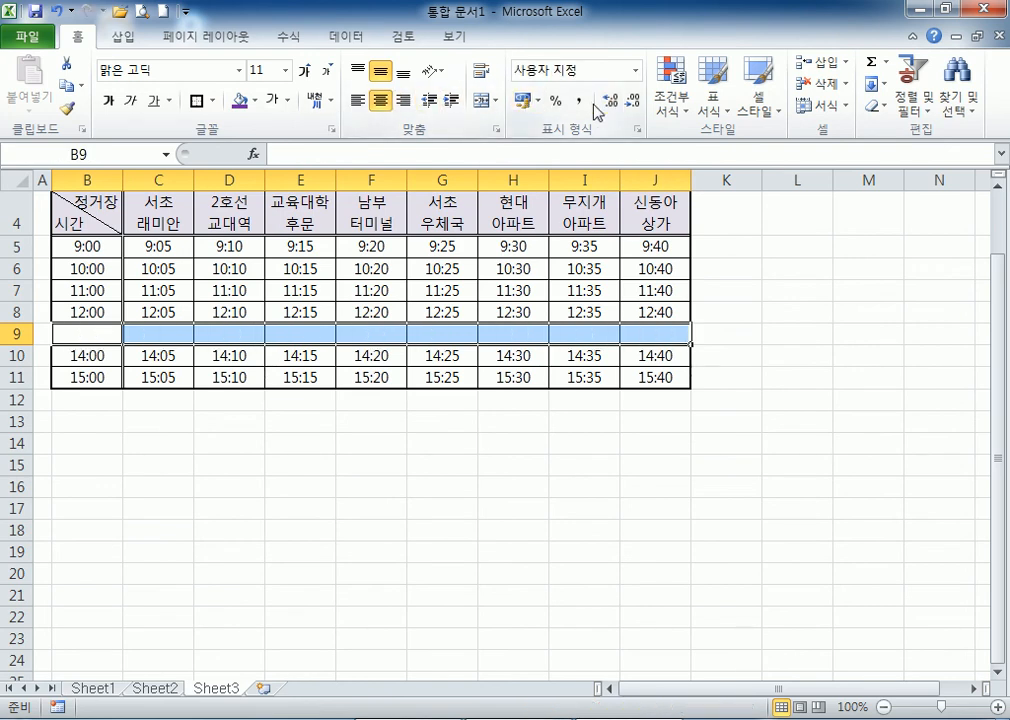
{"action": "left_click", "coordinate": [481, 100]}
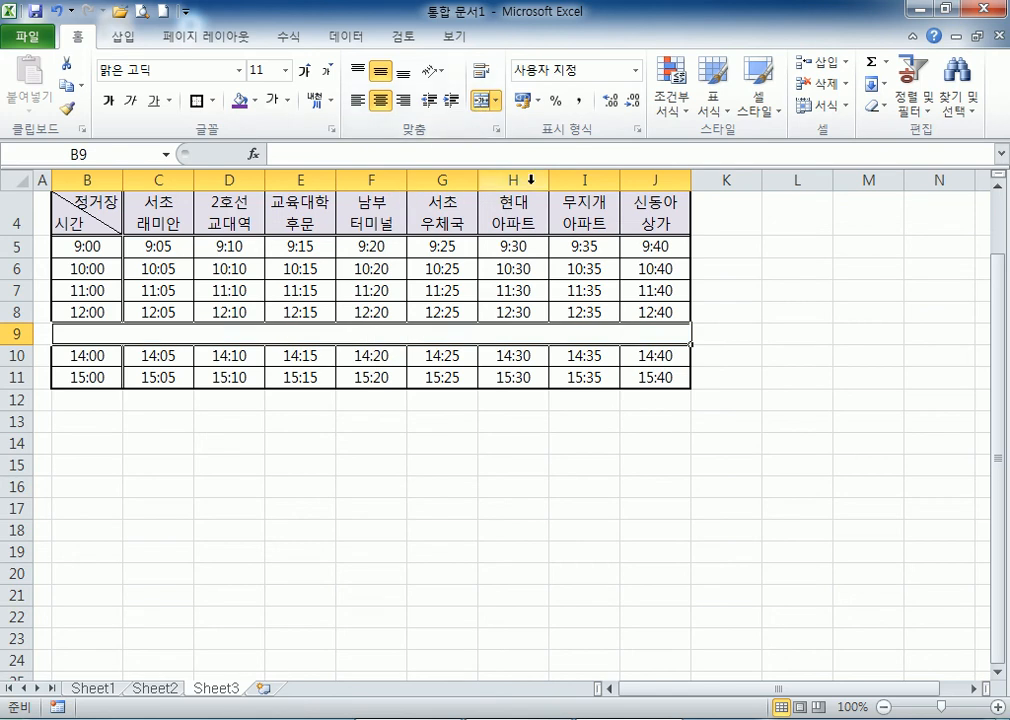
{"action": "key", "text": "ctrl+z"}
{"action": "key", "text": "ctrl+z"}
Try to merge B9:J9 with its times still in place, and cancel the merge.
{"action": "left_click", "coordinate": [481, 100]}
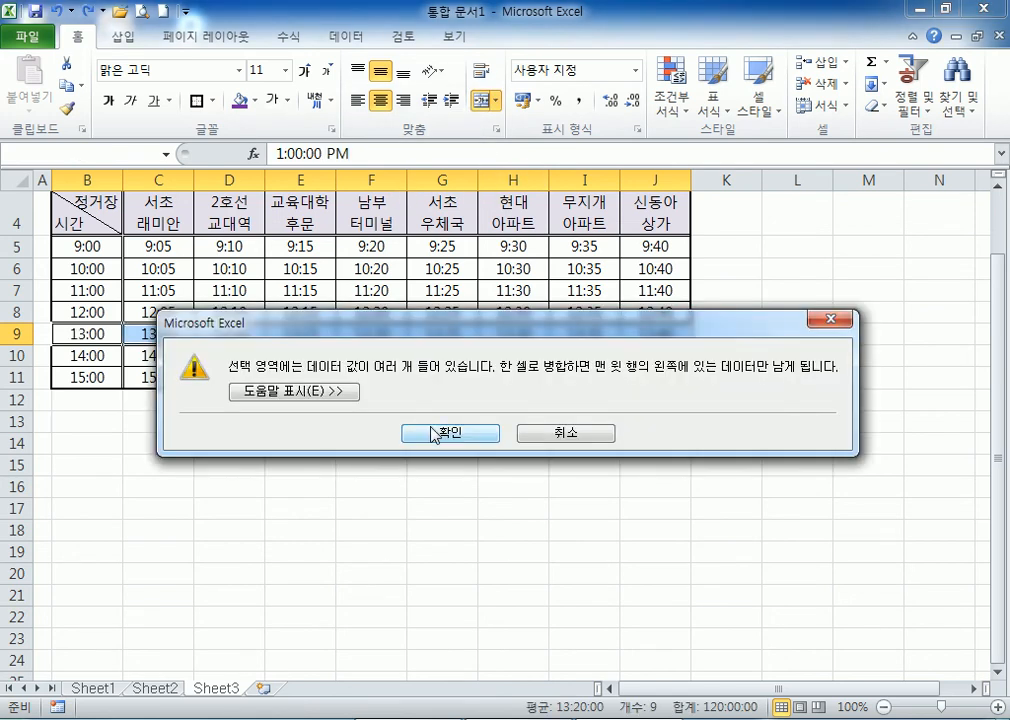
{"action": "left_click_drag", "start_coordinate": [380, 323], "coordinate": [292, 381]}
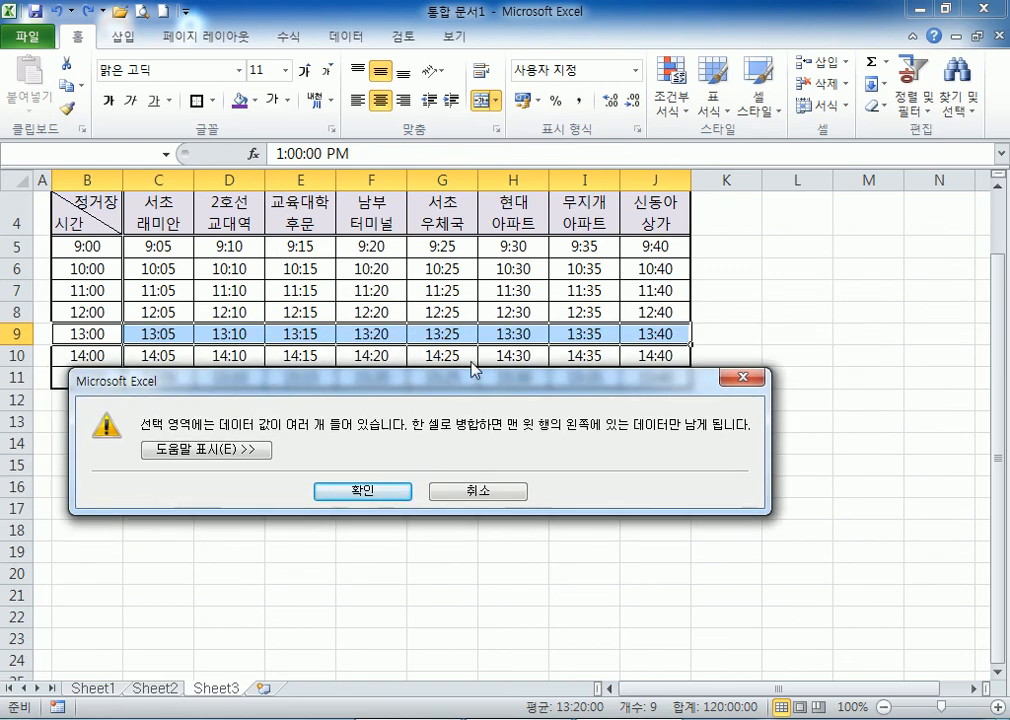
{"action": "key", "text": "Escape"}
Merge and center B9:J9, accepting that only the first cell's value is kept.
{"action": "left_click", "coordinate": [102, 334]}
{"action": "left_click_drag", "start_coordinate": [108, 334], "coordinate": [647, 334]}
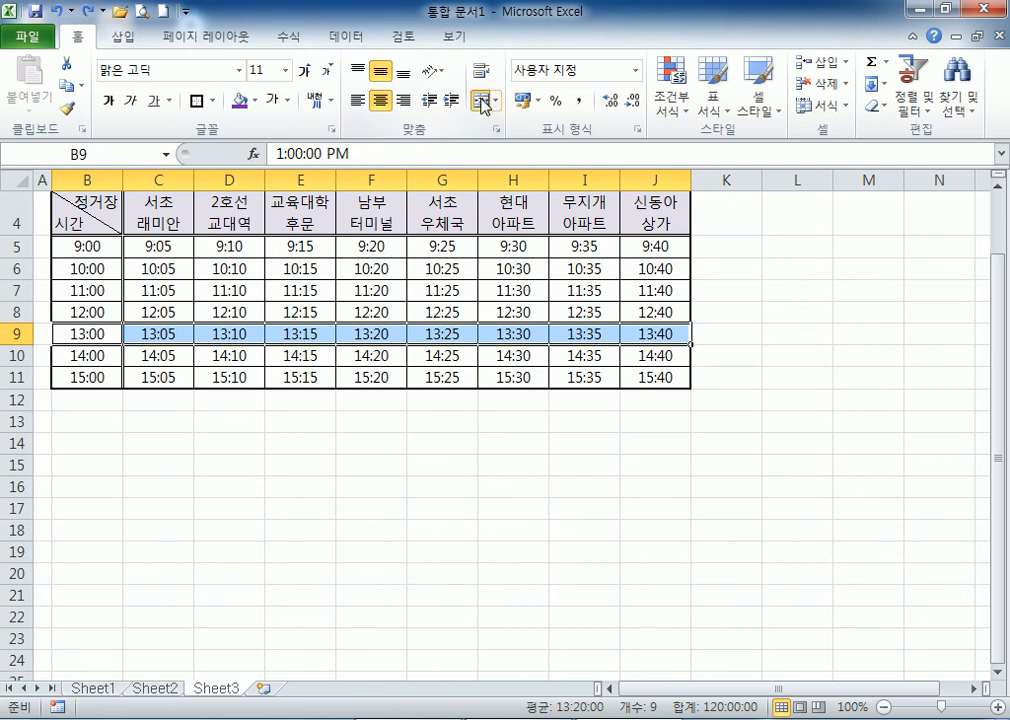
{"action": "left_click", "coordinate": [485, 102]}
{"action": "left_click", "coordinate": [440, 436]}
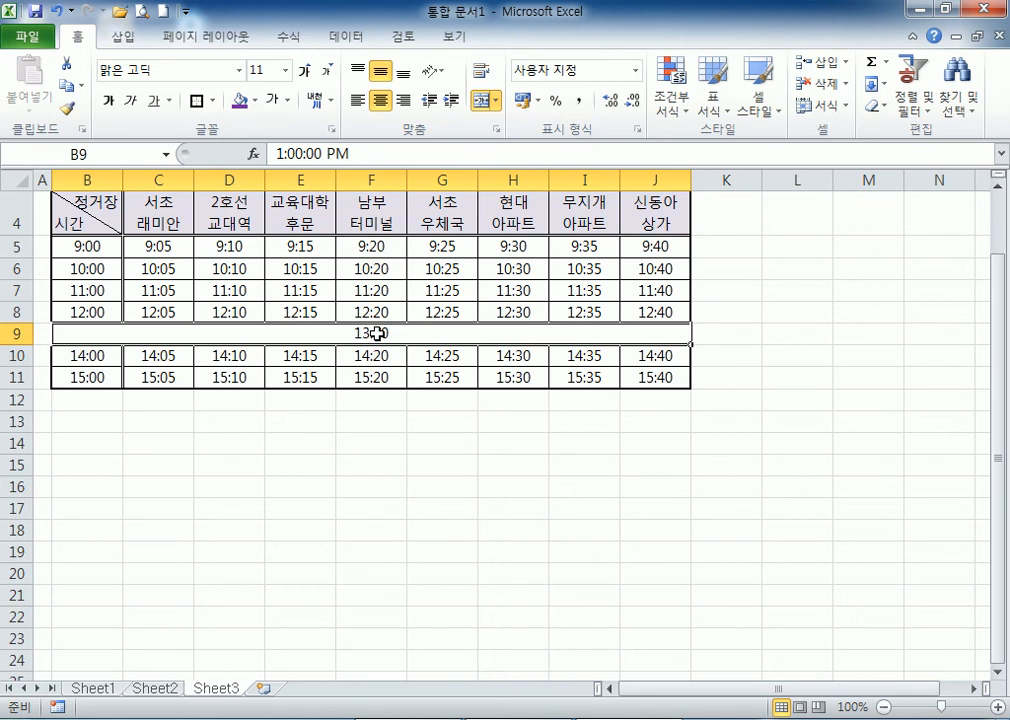
Replace the content of the merged row 9 cell with 점심시간.
{"action": "key", "text": "Delete"}
{"action": "type", "text": "점심시간"}
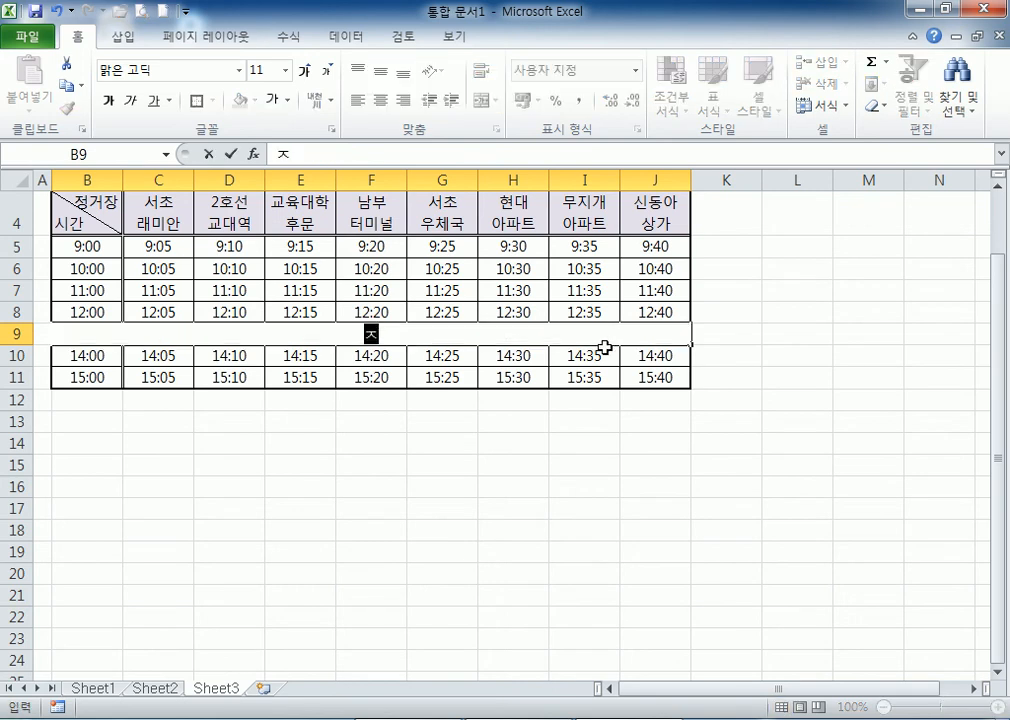
{"action": "key", "text": "Return"}
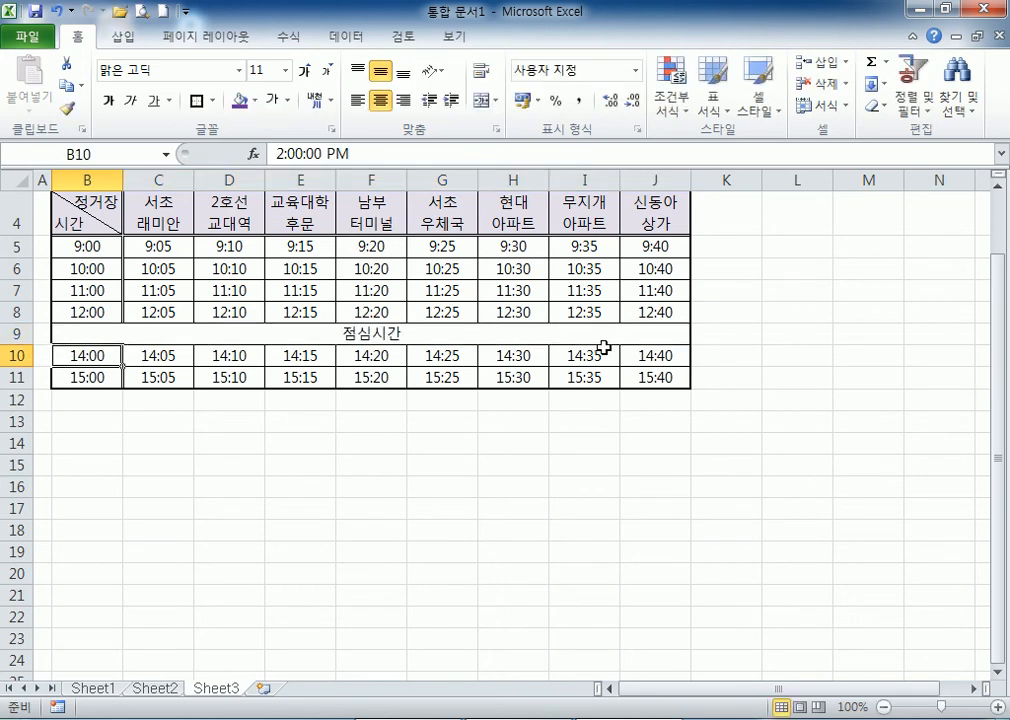
{"action": "left_click_drag", "start_coordinate": [370, 617], "coordinate": [370, 595]}
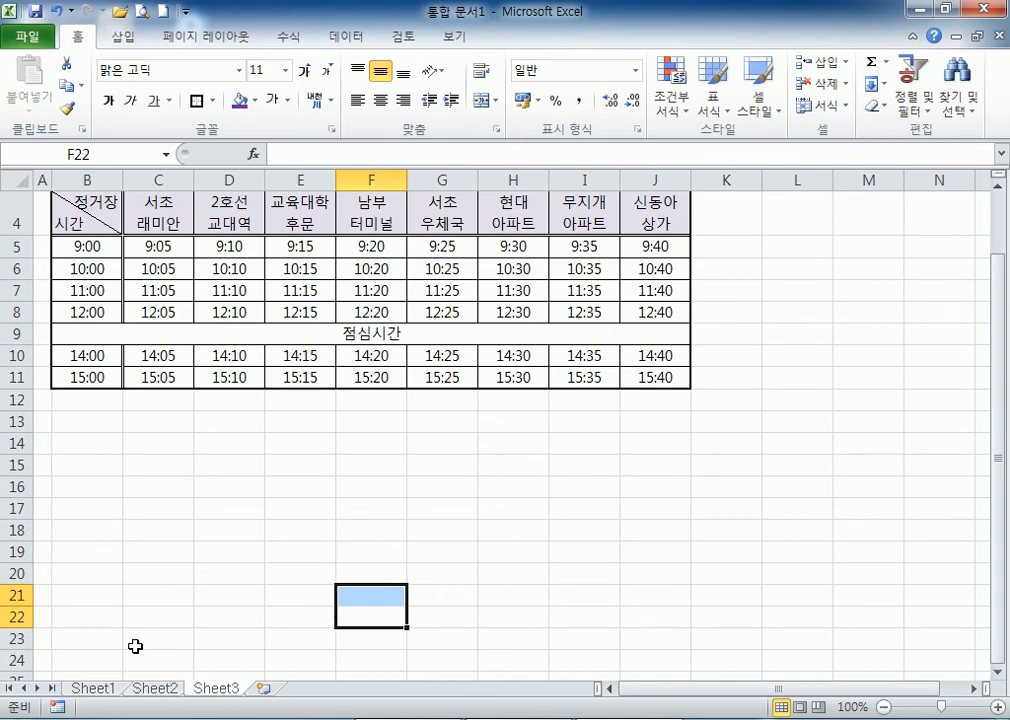
{"action": "scroll", "coordinate": [62, 394], "scroll_direction": "up", "scroll_amount": 1}
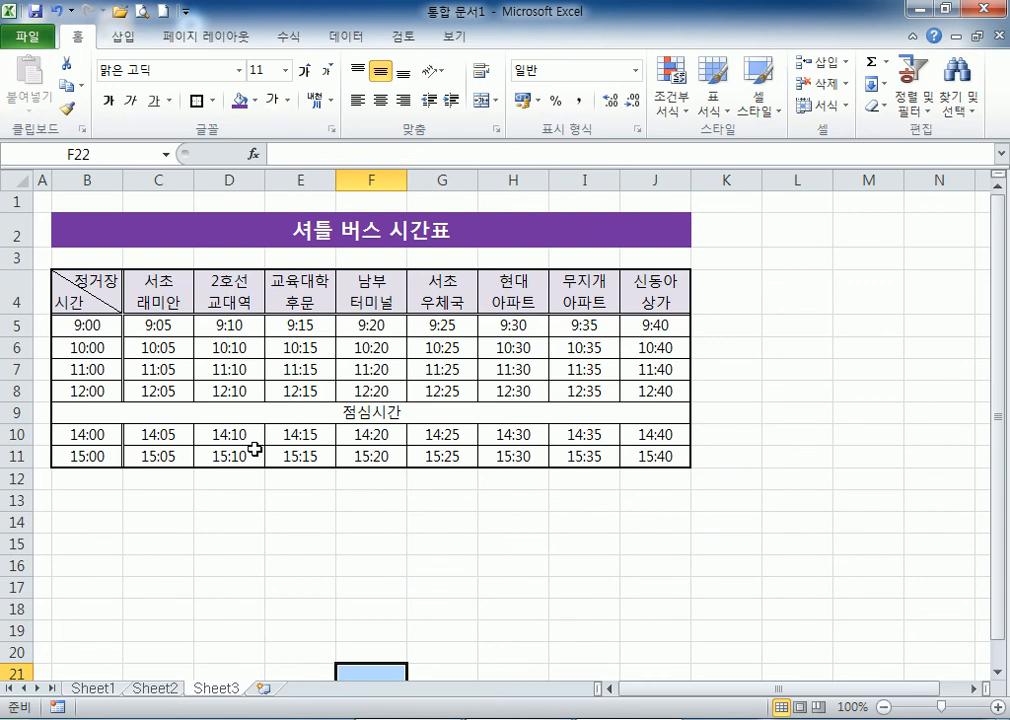
{"action": "left_click", "coordinate": [200, 410]}
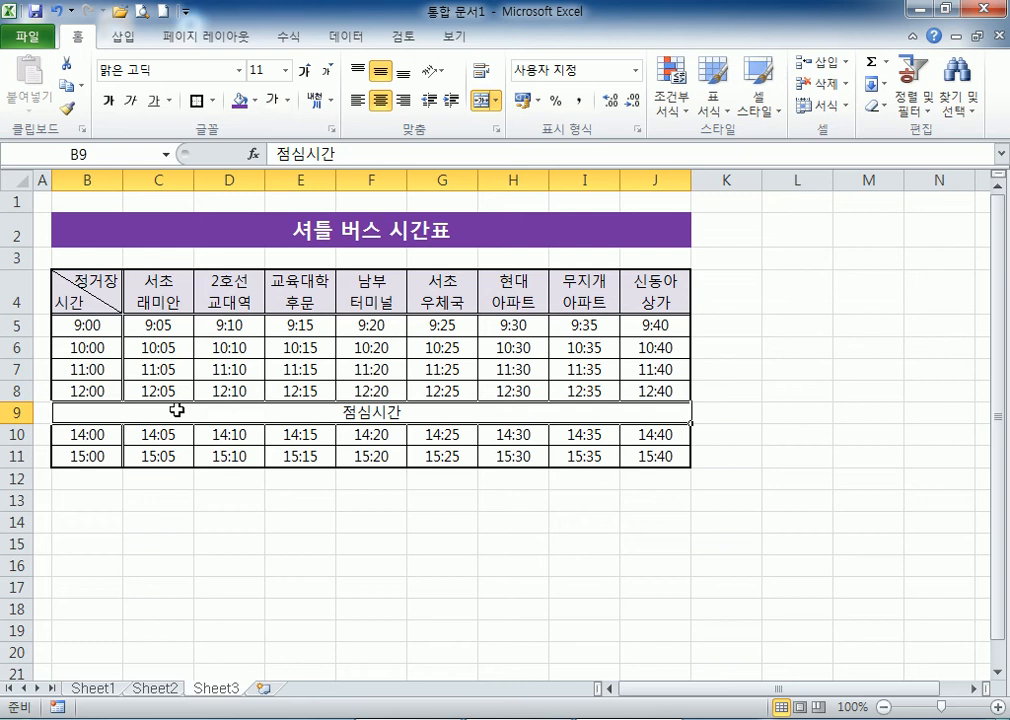
Merge and center B3:B5 on a new worksheet and widen column B.
{"action": "left_click", "coordinate": [263, 689]}
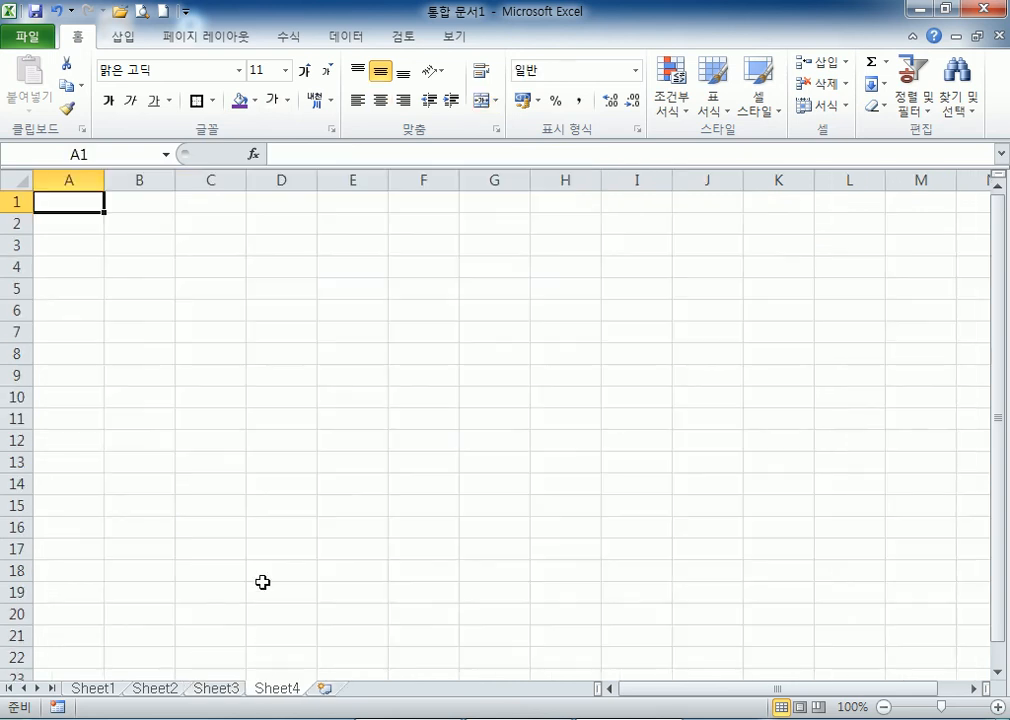
{"action": "left_click_drag", "start_coordinate": [131, 245], "coordinate": [131, 287]}
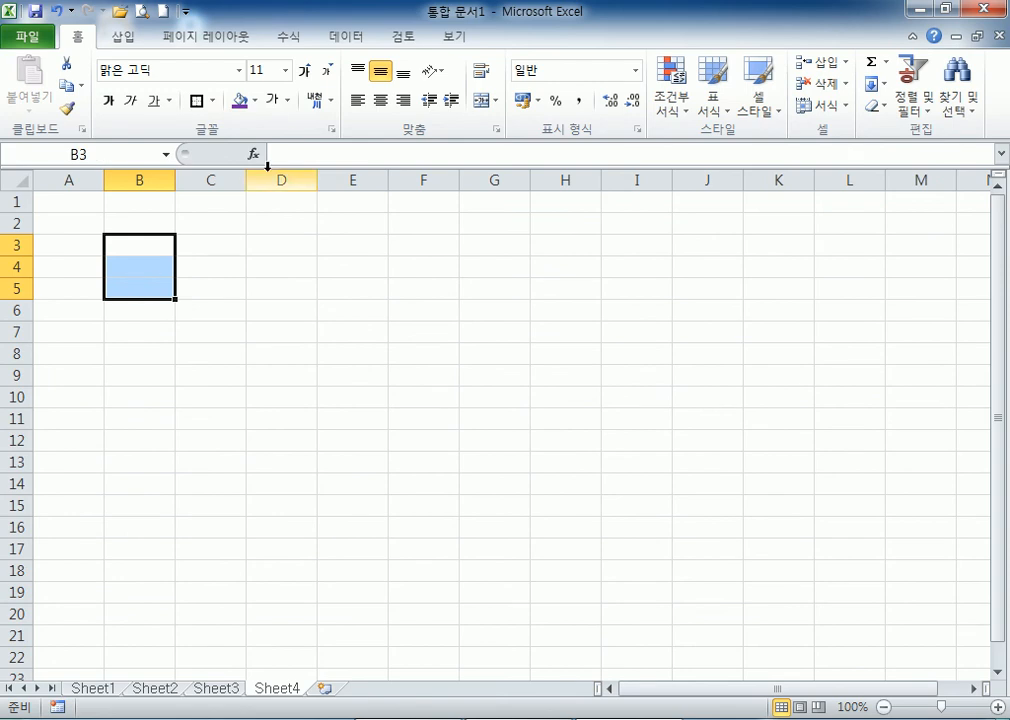
{"action": "left_click", "coordinate": [480, 101]}
{"action": "left_click_drag", "start_coordinate": [162, 248], "coordinate": [225, 282]}
{"action": "left_click_drag", "start_coordinate": [175, 180], "coordinate": [217, 180]}
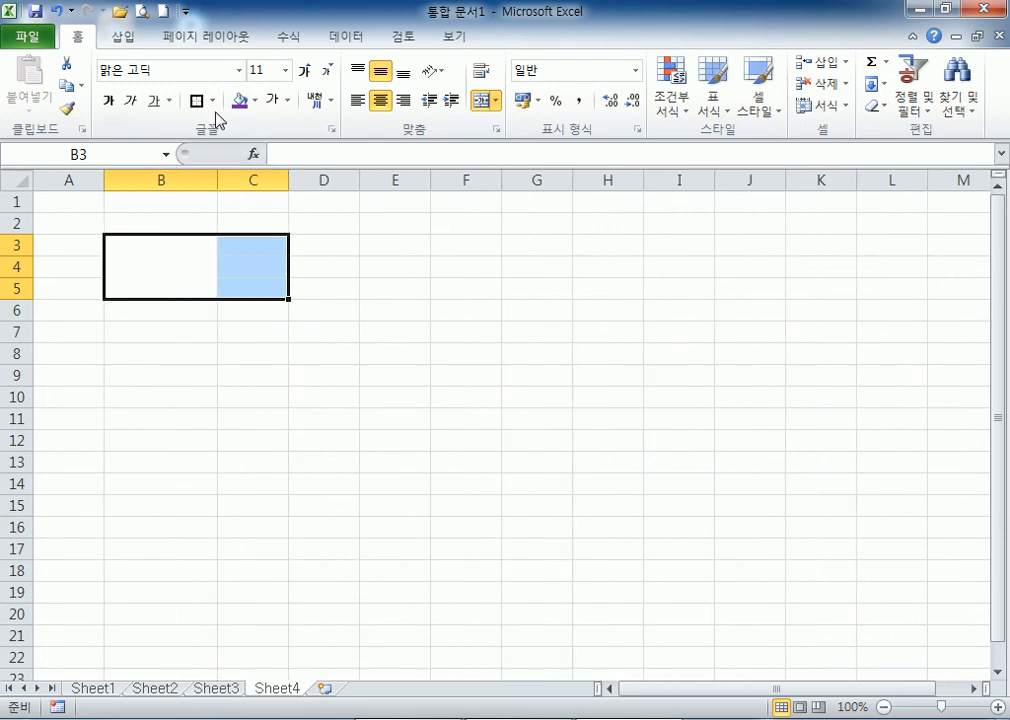
Apply all borders to the range B3:C5.
{"action": "left_click", "coordinate": [212, 100]}
{"action": "left_click", "coordinate": [219, 264]}
{"action": "left_click", "coordinate": [462, 440]}
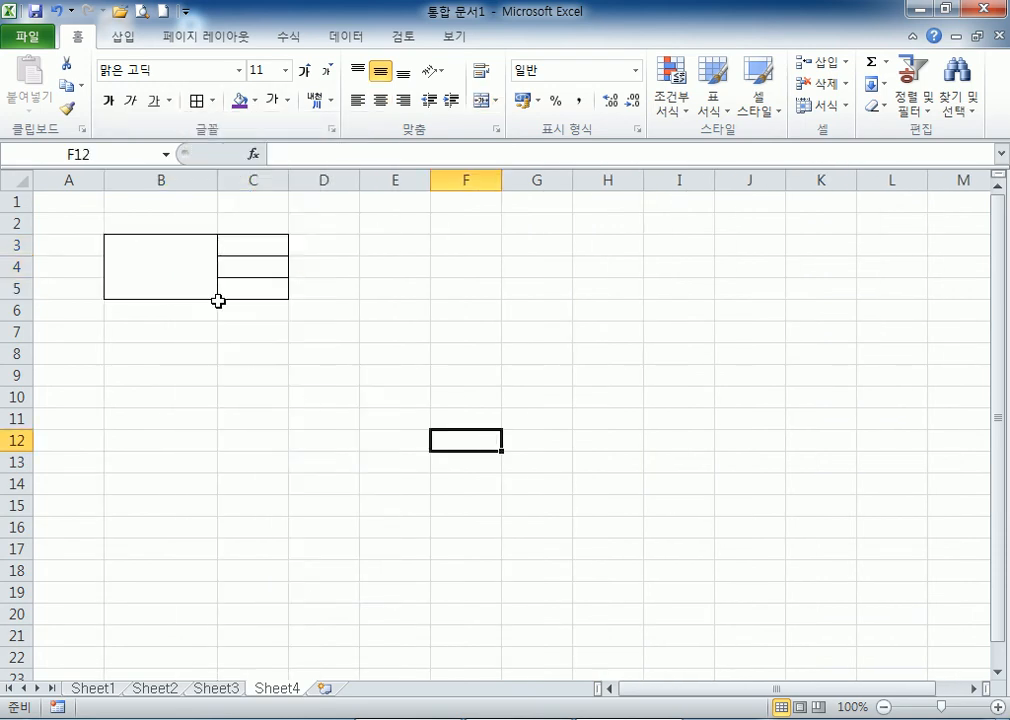
Autofill the bordered block B3:C5 down to row 20 and slightly widen column C.
{"action": "left_click_drag", "start_coordinate": [160, 262], "coordinate": [255, 273]}
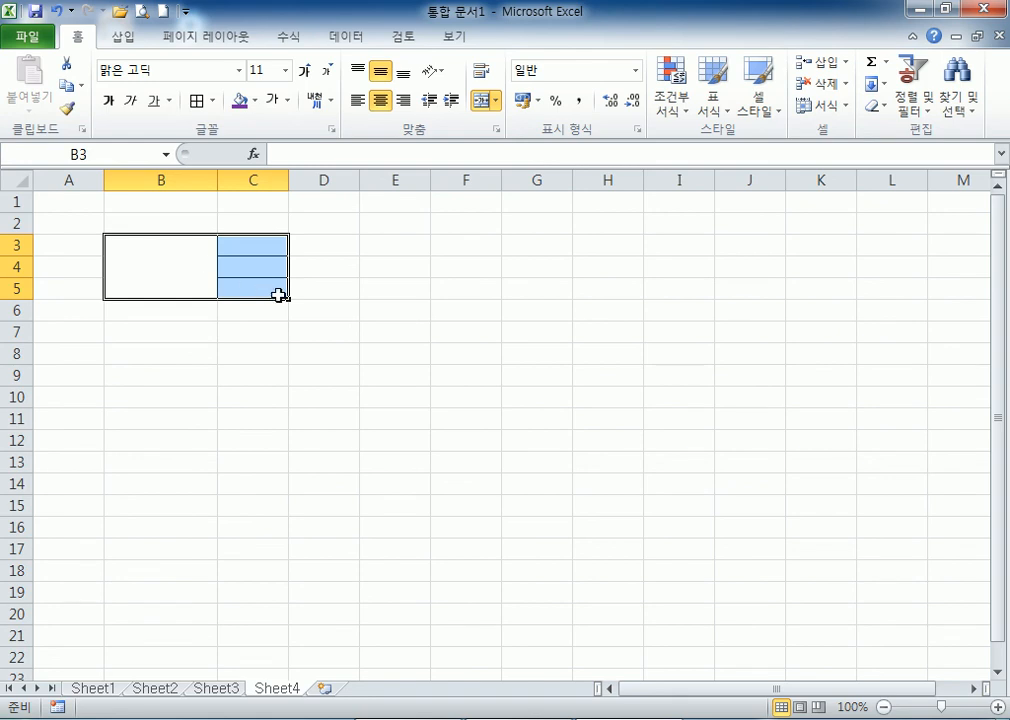
{"action": "left_click_drag", "start_coordinate": [289, 298], "coordinate": [292, 578]}
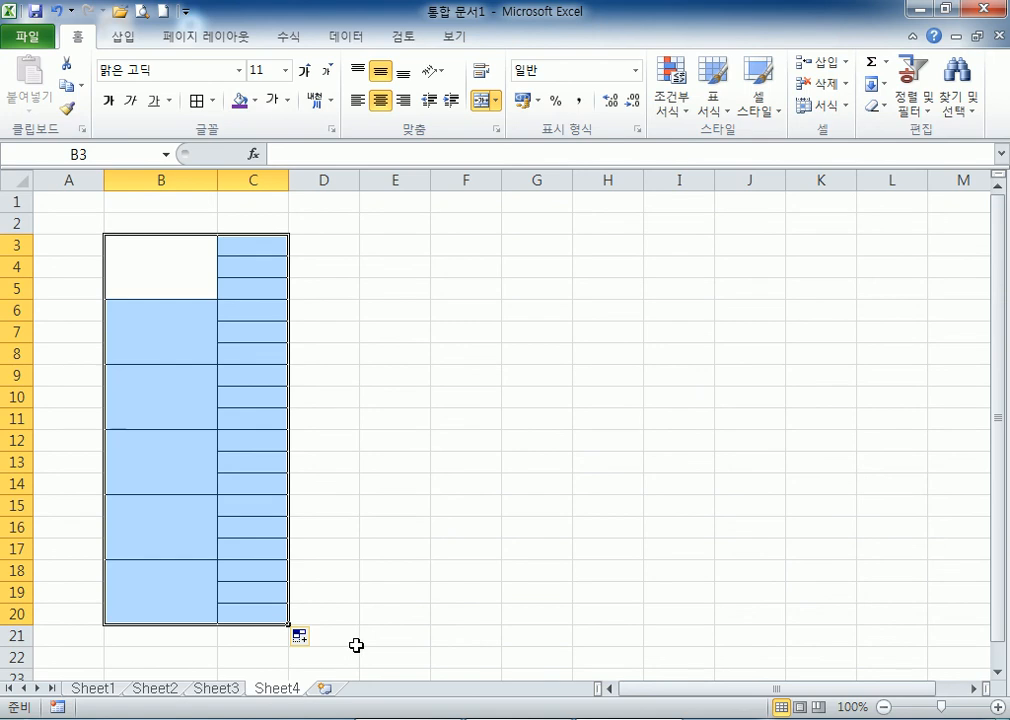
{"action": "key", "text": "ctrl+z"}
{"action": "left_click_drag", "start_coordinate": [289, 298], "coordinate": [291, 625]}
{"action": "left_click", "coordinate": [194, 486]}
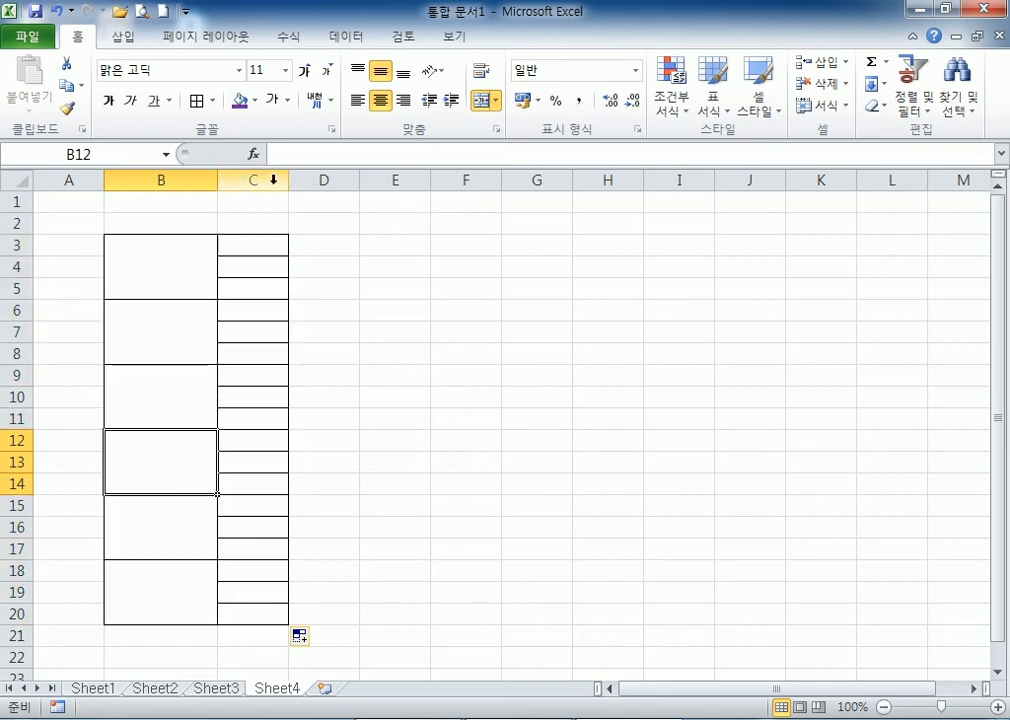
{"action": "left_click_drag", "start_coordinate": [288, 180], "coordinate": [305, 179]}
{"action": "left_click", "coordinate": [147, 280]}
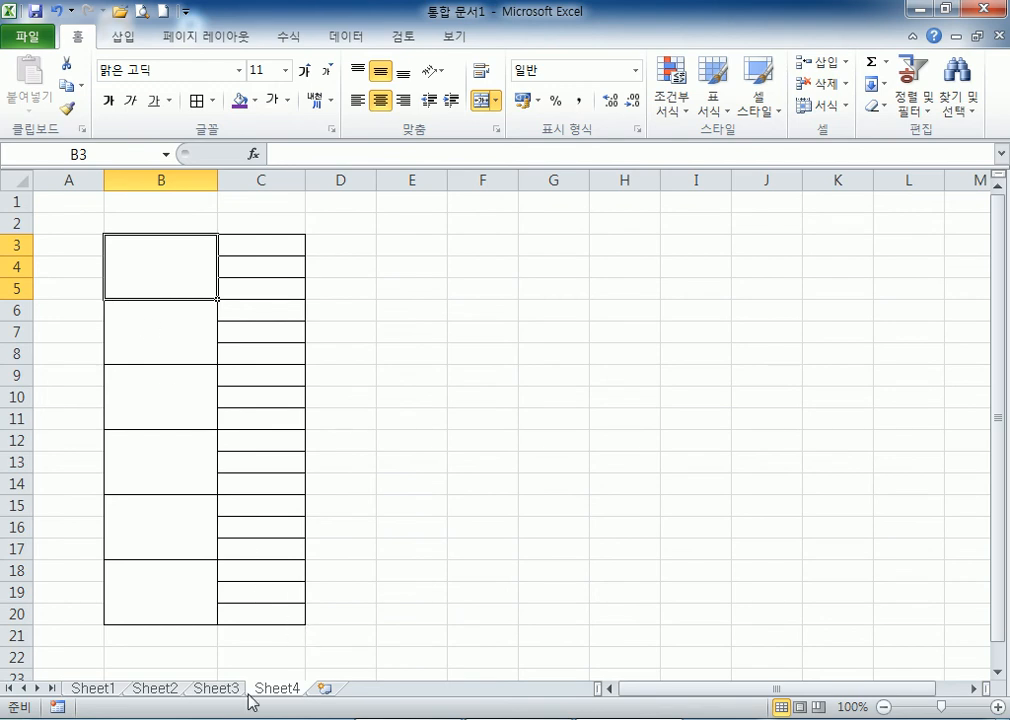
Shrink the workbook window and delete the worksheet Sheet4, confirming the deletion.
{"action": "left_click", "coordinate": [944, 9]}
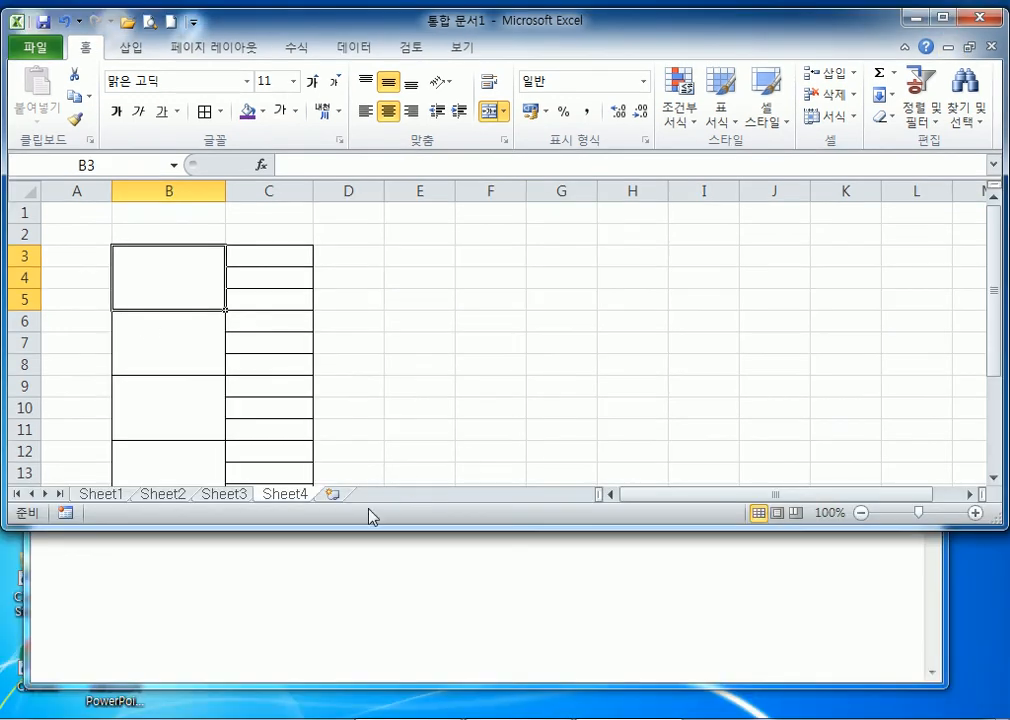
{"action": "left_click_drag", "start_coordinate": [349, 527], "coordinate": [358, 372]}
{"action": "right_click", "coordinate": [286, 354]}
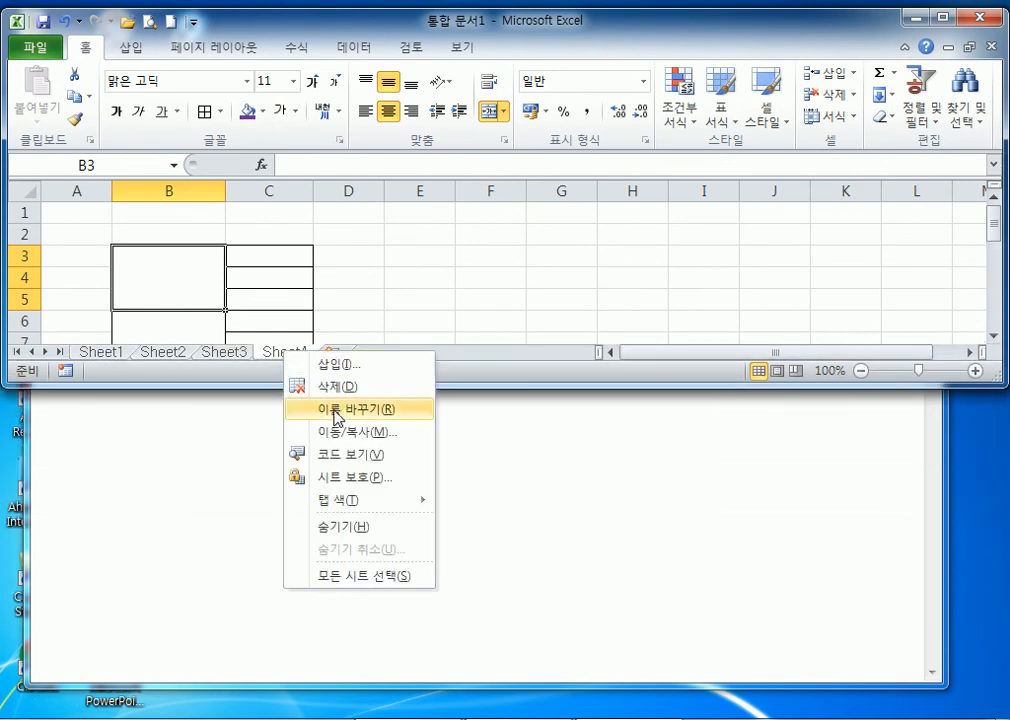
{"action": "left_click", "coordinate": [332, 387]}
{"action": "left_click", "coordinate": [449, 476]}
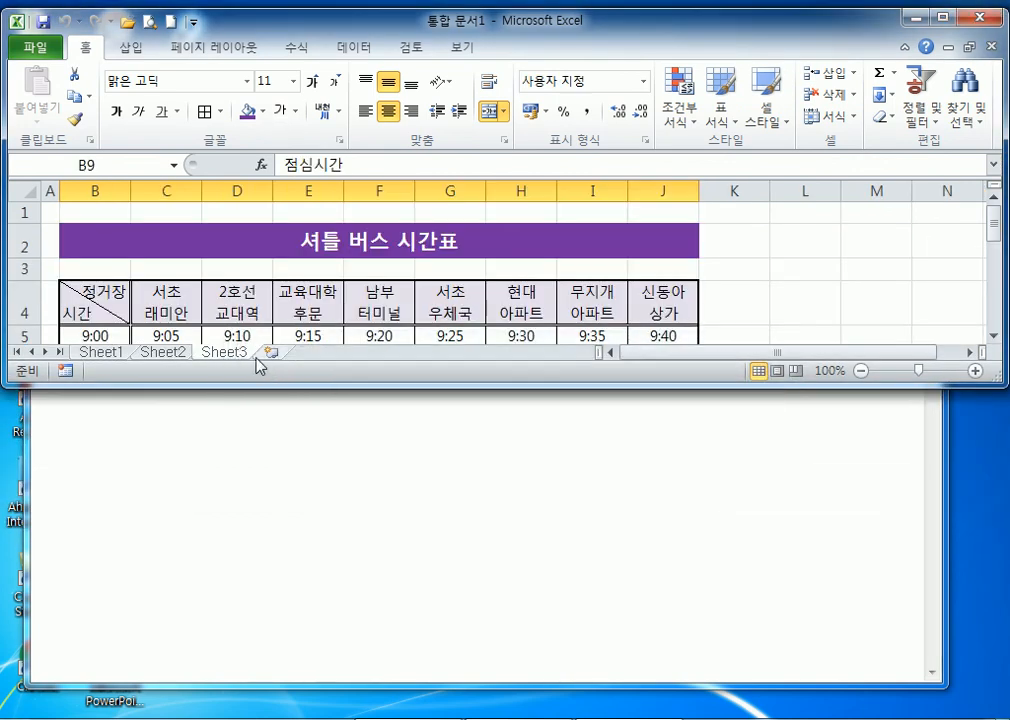
Insert a new worksheet after Sheet3 and maximize the workbook window.
{"action": "scroll", "coordinate": [246, 320], "scroll_direction": "down", "scroll_amount": 4}
{"action": "scroll", "coordinate": [239, 327], "scroll_direction": "up", "scroll_amount": 2}
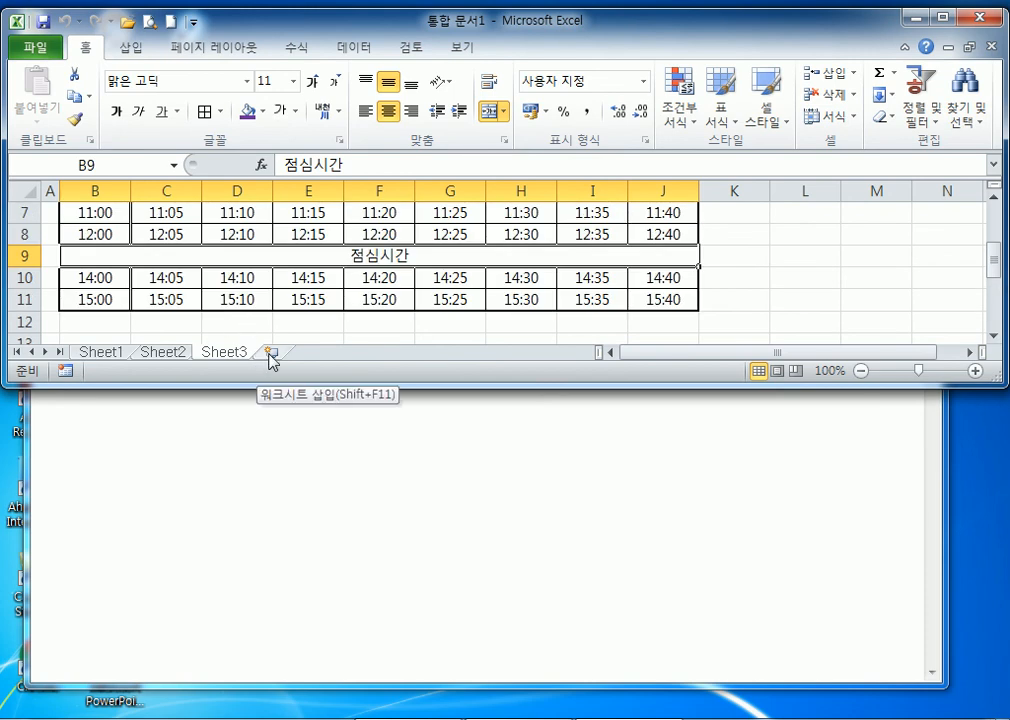
{"action": "left_click", "coordinate": [270, 354]}
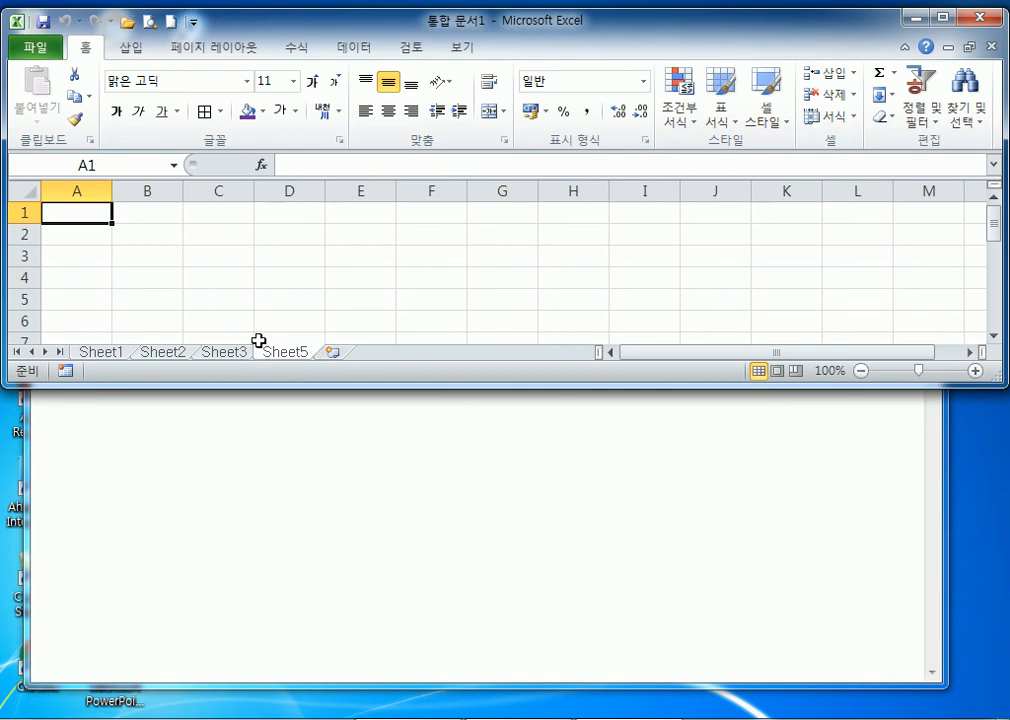
{"action": "double_click", "coordinate": [475, 22]}
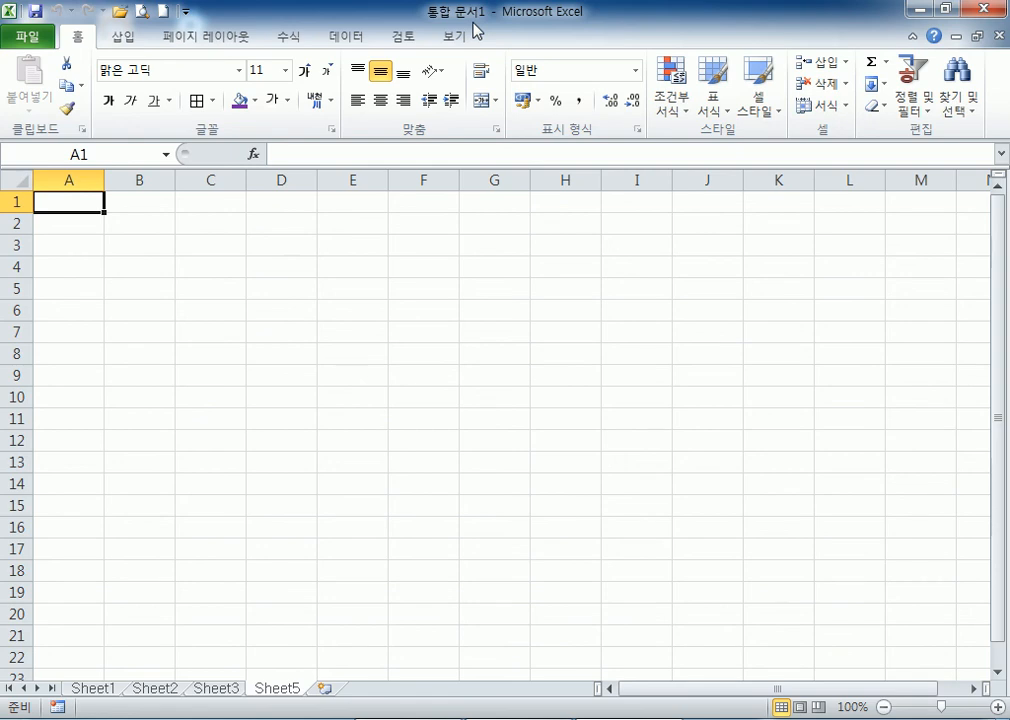
Enter the title 비품구입내역서 in cell B2 of the new worksheet.
{"action": "left_click", "coordinate": [165, 220]}
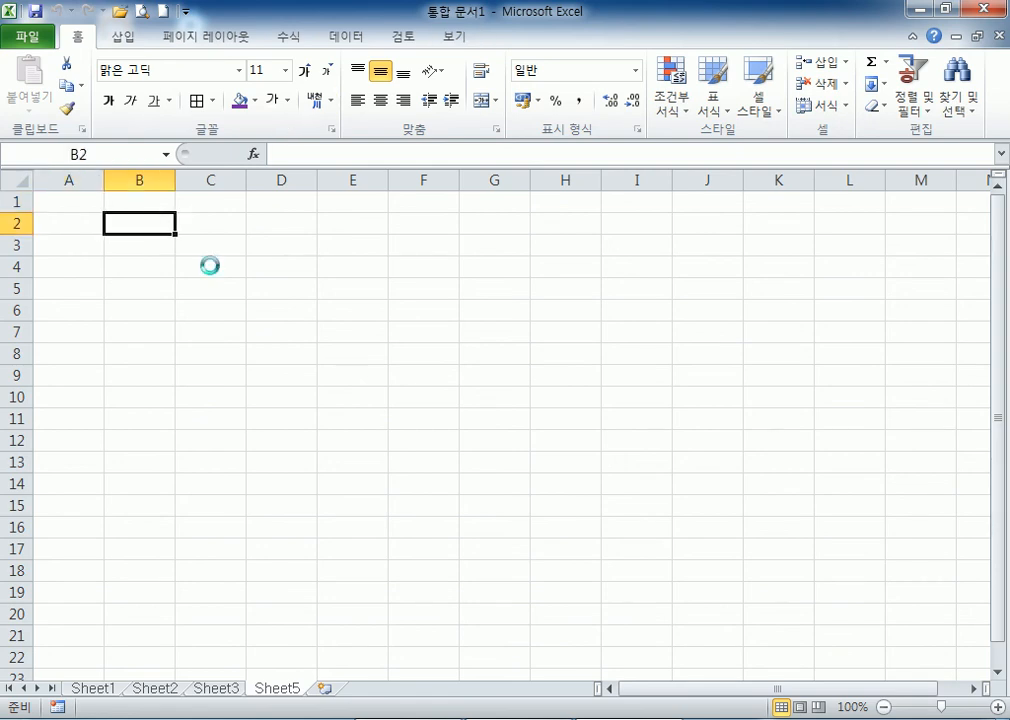
{"action": "scroll", "coordinate": [210, 265], "scroll_direction": "up", "scroll_amount": 2}
{"action": "type", "text": "비품"}
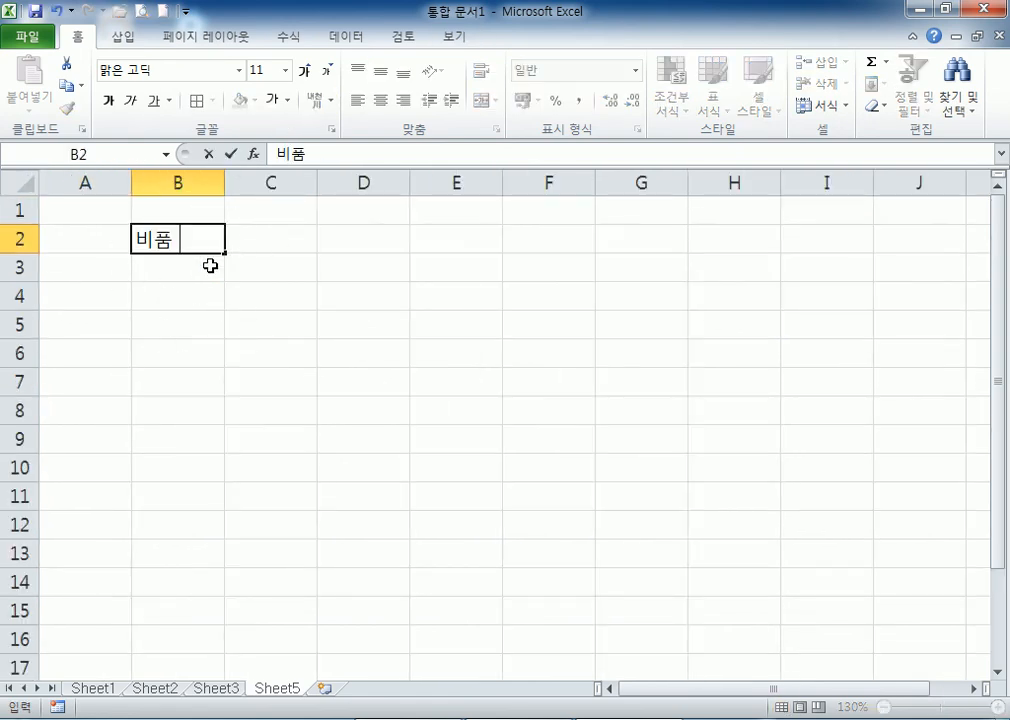
{"action": "type", "text": "구입내엿"}
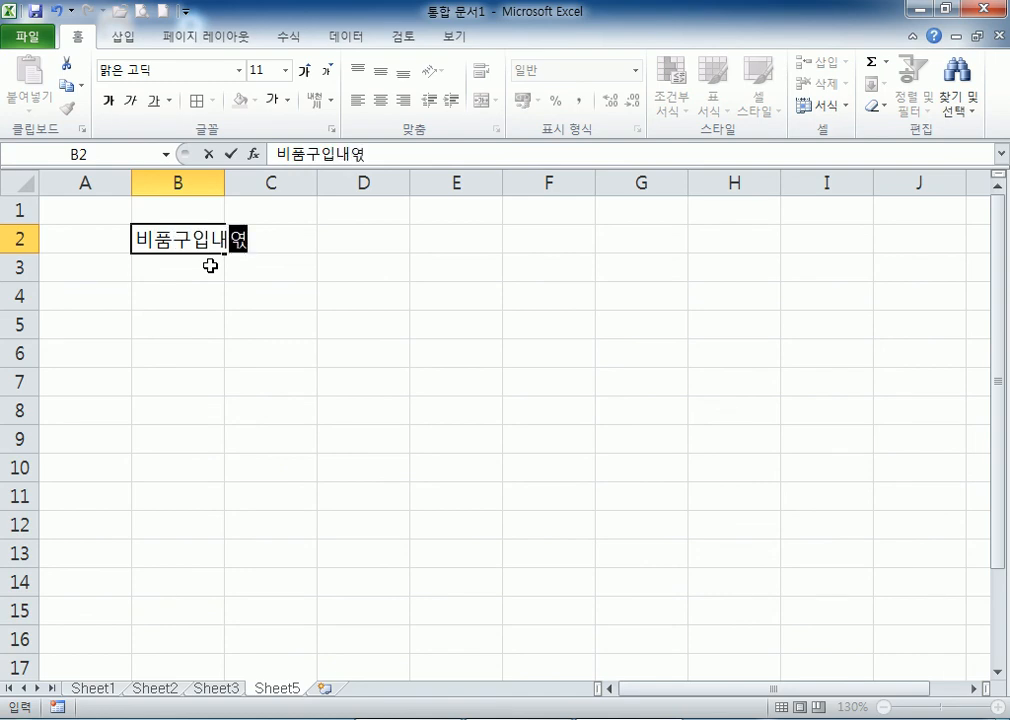
{"action": "key", "text": "BackSpace"}
{"action": "type", "text": "역서"}
{"action": "key", "text": "Return"}
Enter the headers 품명, 구입자, 구입일, 수량, 단가, 금액 and 내고율 in B4:H4.
{"action": "type", "text": "ㅍㅁ"}
{"action": "key", "text": "Escape"}
{"action": "key", "text": "Down"}
{"action": "type", "text": "품"}
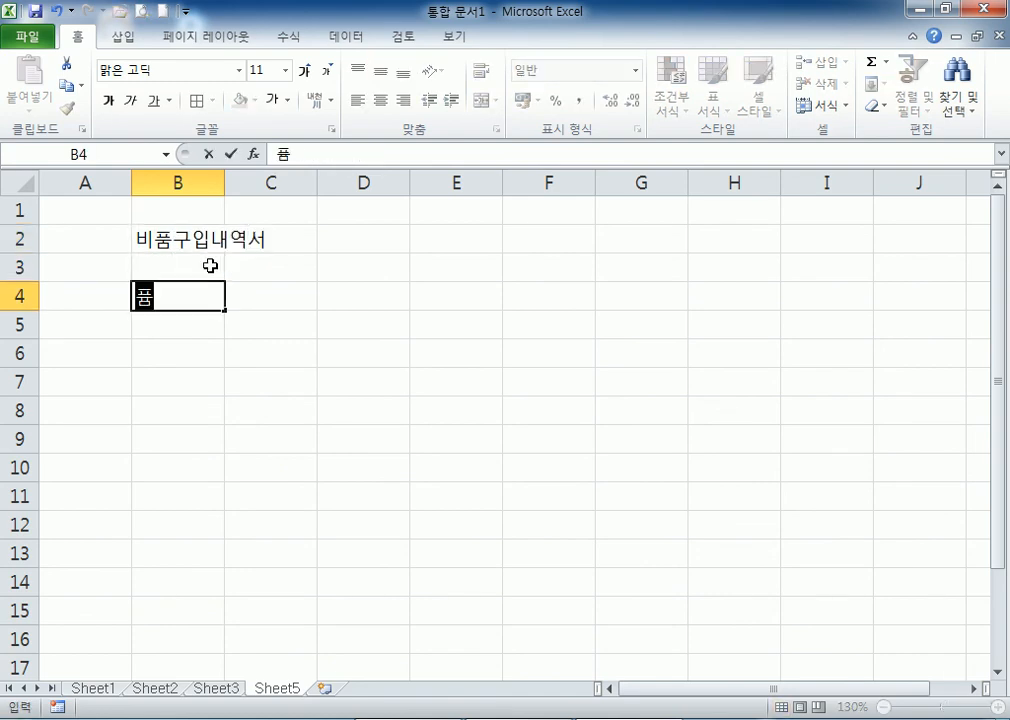
{"action": "type", "text": "명"}
{"action": "key", "text": "Tab"}
{"action": "type", "text": "구입자"}
{"action": "key", "text": "Tab"}
{"action": "type", "text": "구입일"}
{"action": "key", "text": "Tab"}
{"action": "type", "text": "술량"}
{"action": "key", "text": "Tab"}
{"action": "type", "text": "단가"}
{"action": "key", "text": "Tab"}
{"action": "type", "text": "그액"}
{"action": "key", "text": "Tab"}
{"action": "type", "text": "내고율"}
{"action": "key", "text": "Return"}
Select B5:H10 as the entry range and fill B5:B10 with 빔프로젝트, 컴퓨터, 노트북, 프린터, 책상 and 의자.
{"action": "key", "text": "shift+Down"}
{"action": "key", "text": "shift+Down"}
{"action": "key", "text": "shift+Down"}
{"action": "key", "text": "shift+Down"}
{"action": "key", "text": "shift+Down"}
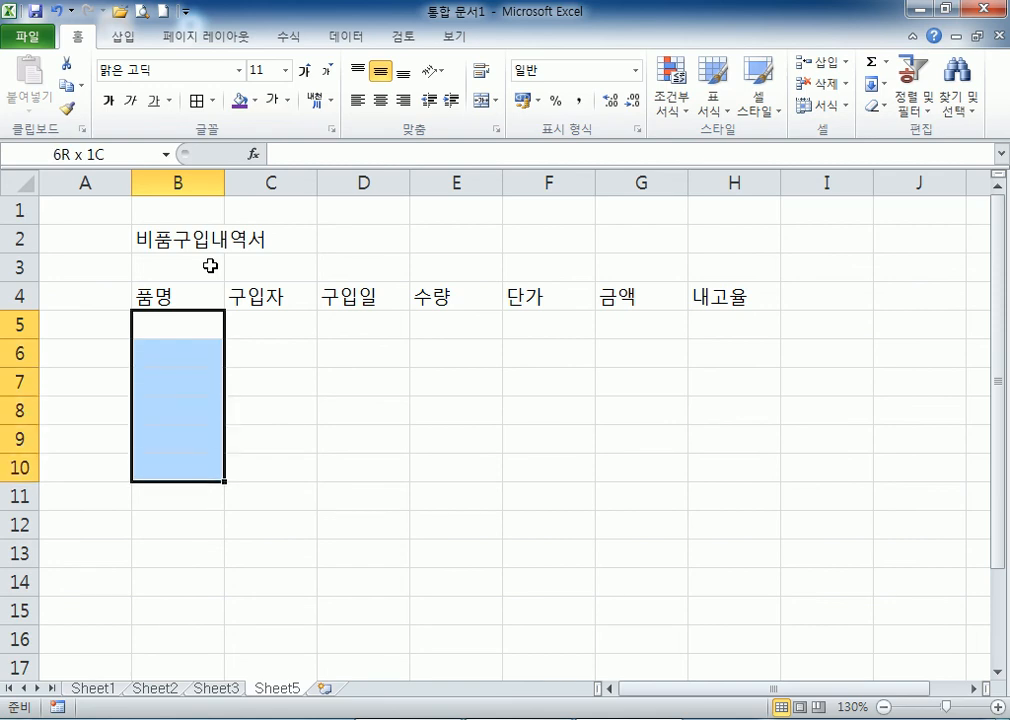
{"action": "key", "text": "shift+Right"}
{"action": "key", "text": "shift+Right"}
{"action": "key", "text": "shift+Right"}
{"action": "key", "text": "shift+Right"}
{"action": "key", "text": "shift+Right"}
{"action": "key", "text": "shift+Right"}
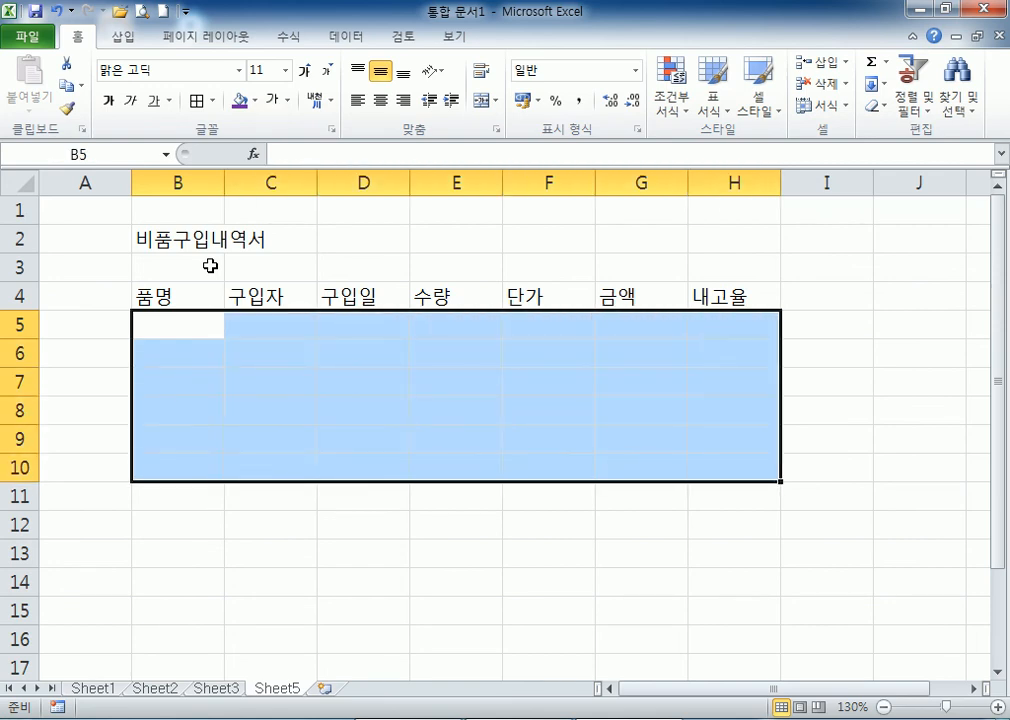
{"action": "type", "text": "빔프"}
{"action": "type", "text": "로젝트"}
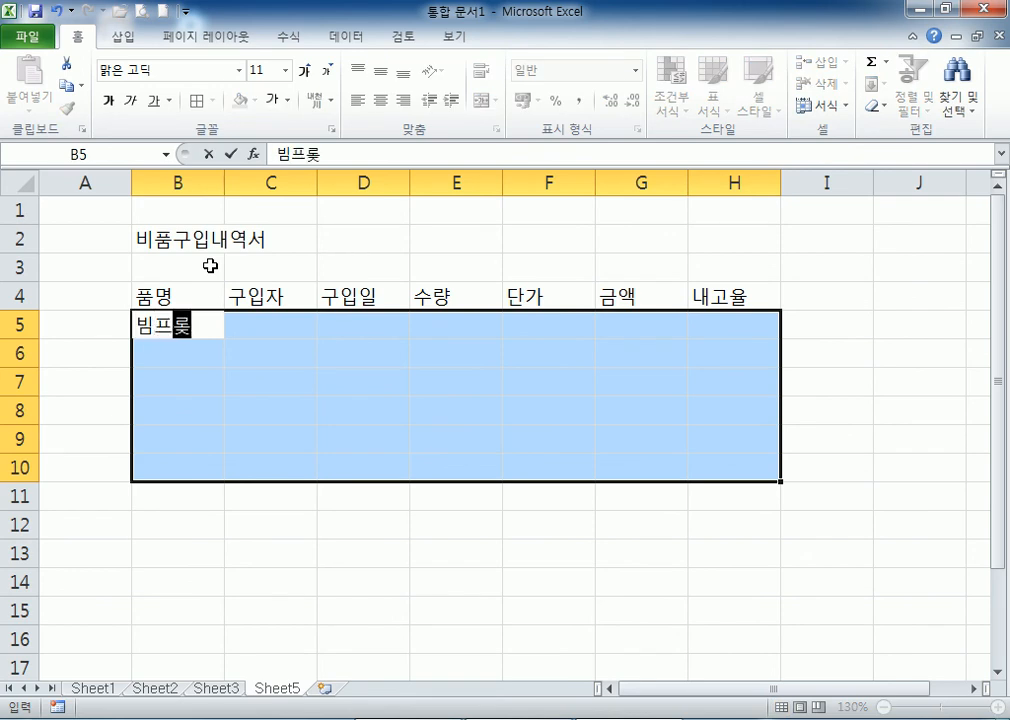
{"action": "key", "text": "Return"}
{"action": "type", "text": "컴퓨터"}
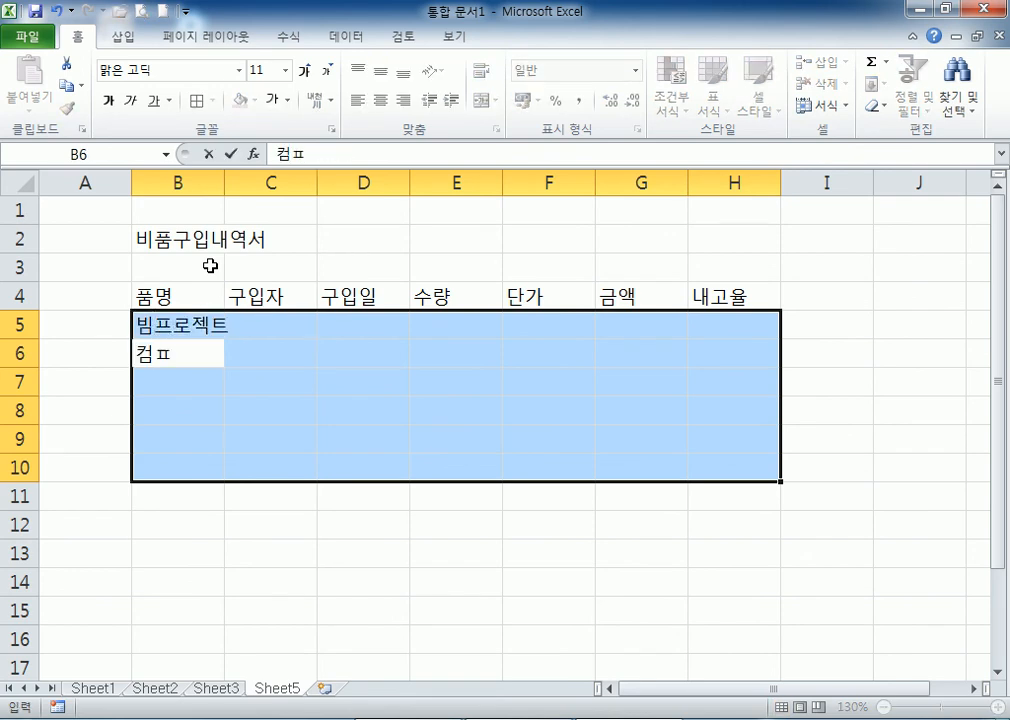
{"action": "key", "text": "Return"}
{"action": "type", "text": "노틉북"}
{"action": "key", "text": "Return"}
{"action": "type", "text": "프린터"}
{"action": "key", "text": "Return"}
{"action": "type", "text": "책상"}
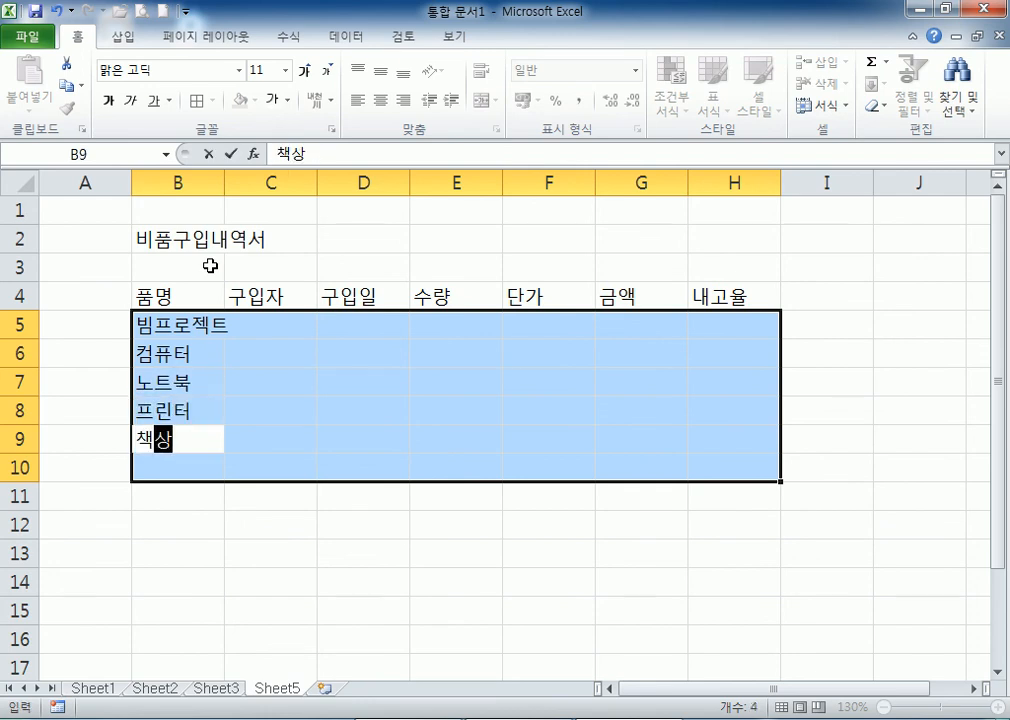
{"action": "key", "text": "Return"}
{"action": "type", "text": "ㅇ의자"}
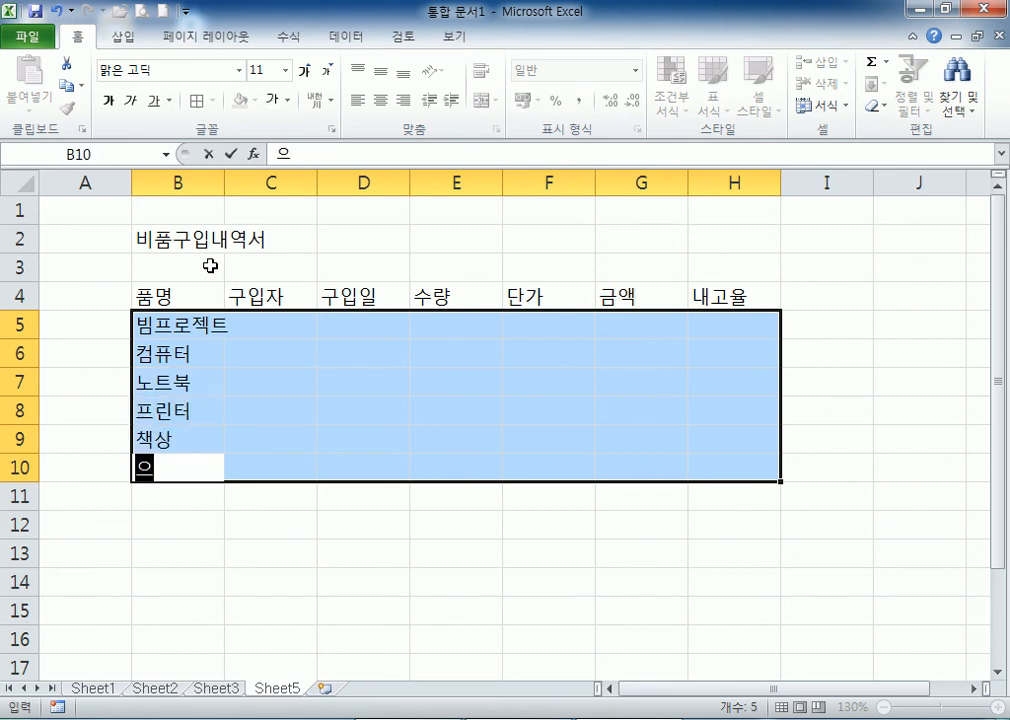
{"action": "key", "text": "Return"}
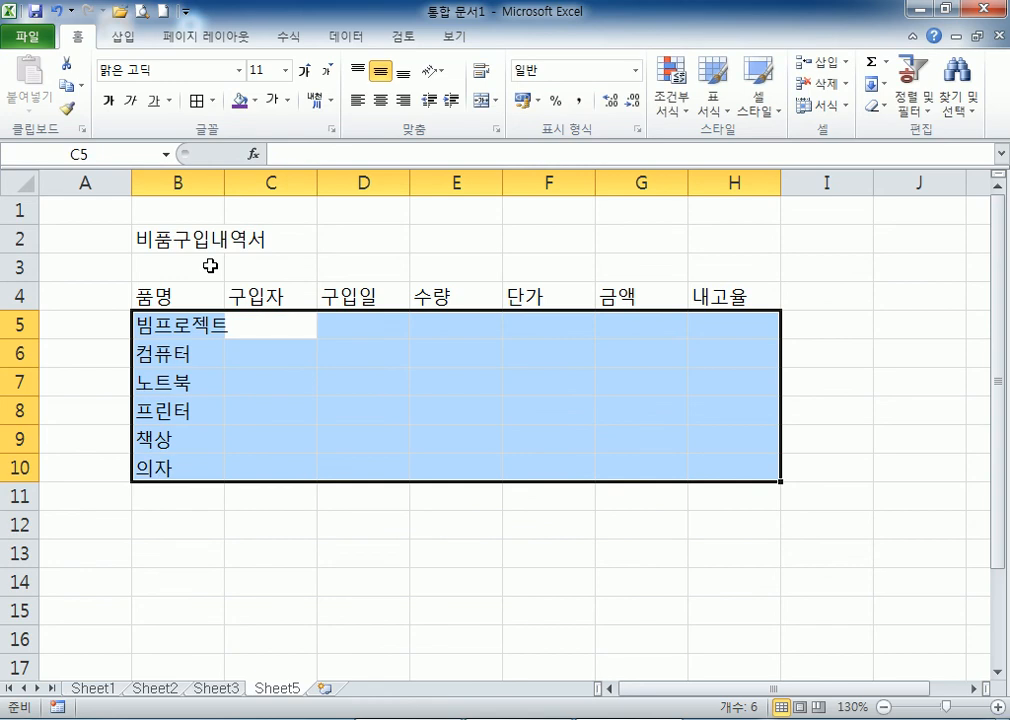
Enter the six purchasers' names in C5:C10 under 구입자.
{"action": "type", "text": "이민형"}
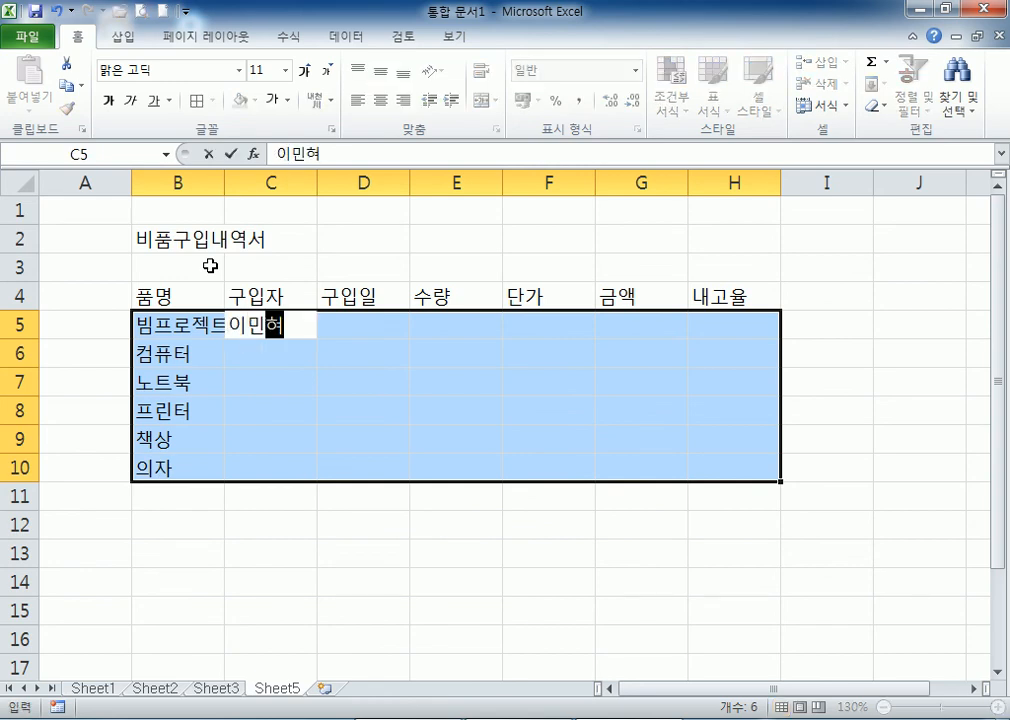
{"action": "key", "text": "Return"}
{"action": "type", "text": "박수아"}
{"action": "key", "text": "Return"}
{"action": "type", "text": "정"}
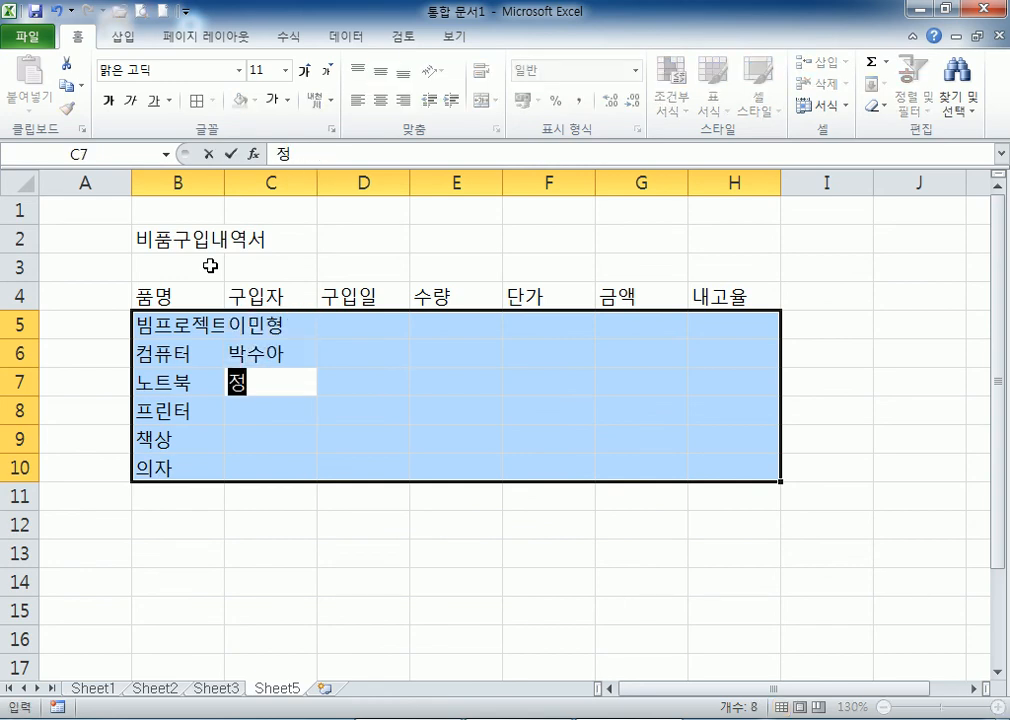
{"action": "type", "text": "경진"}
{"action": "key", "text": "Return"}
{"action": "type", "text": "김수희"}
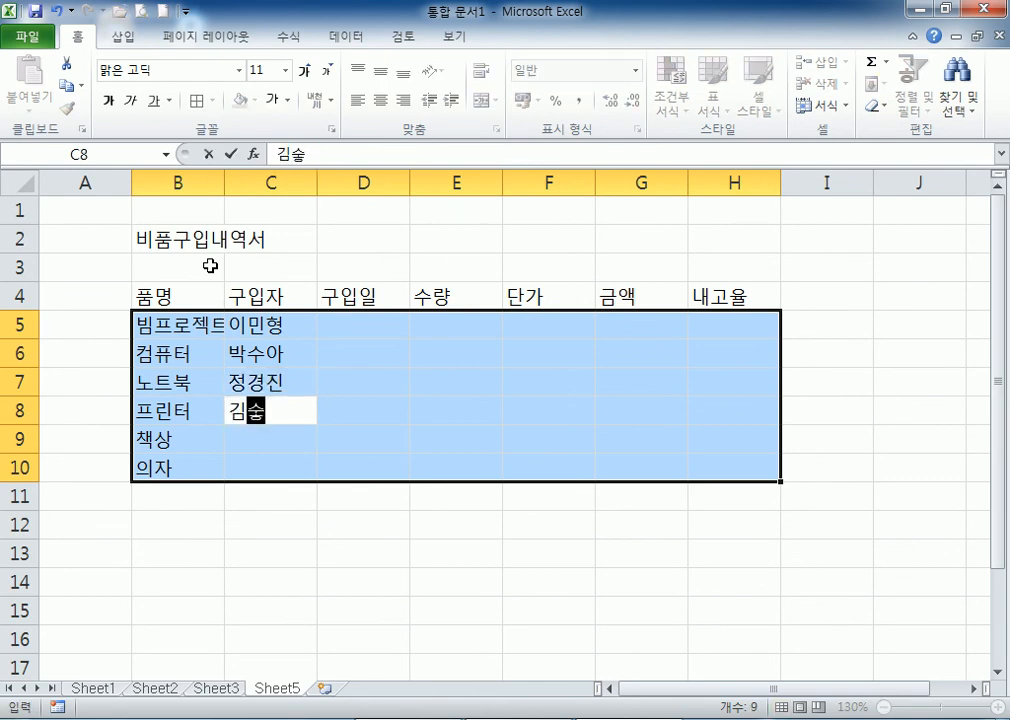
{"action": "key", "text": "Return"}
{"action": "type", "text": "홍민영"}
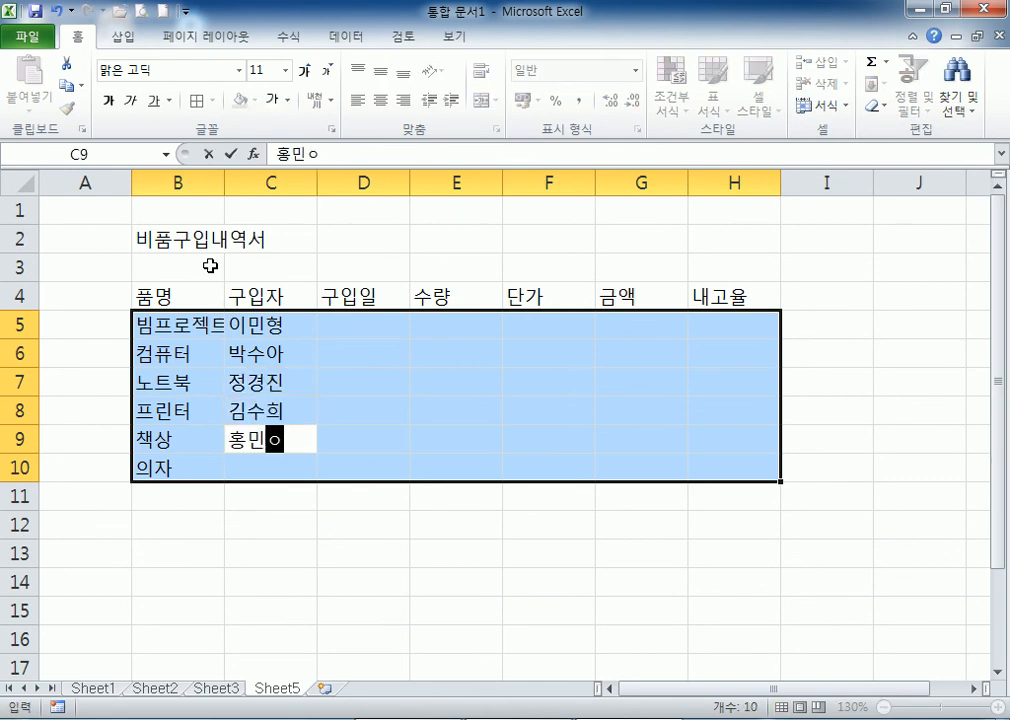
{"action": "key", "text": "Return"}
{"action": "type", "text": "송성레"}
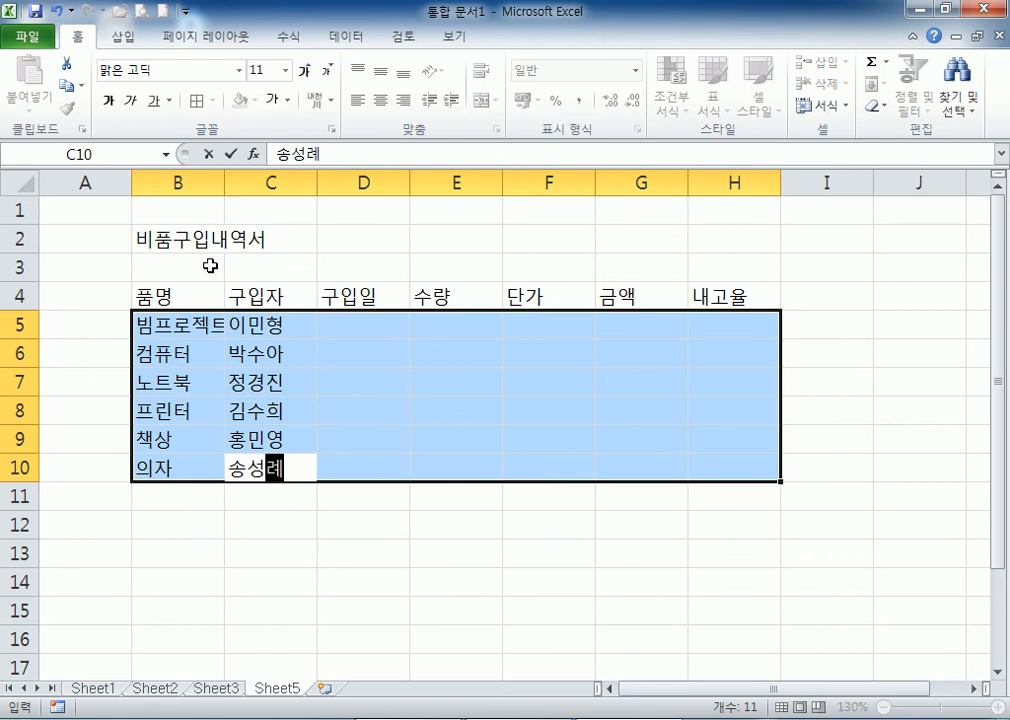
{"action": "key", "text": "Return"}
Enter the purchase dates 2012-03-02, 2012-04-03, 2012-05-06, 2012-05-30, 2012-06-02 and 2012-06-03 in D5:D10.
{"action": "type", "text": "12-3-2"}
{"action": "key", "text": "Return"}
{"action": "type", "text": "12-04-03"}
{"action": "key", "text": "Return"}
{"action": "type", "text": "12-5-56"}
{"action": "key", "text": "Return"}
{"action": "type", "text": "12-05-30"}
{"action": "key", "text": "Return"}
{"action": "type", "text": "12-06-02"}
{"action": "key", "text": "Return"}
{"action": "type", "text": "12-6-3"}
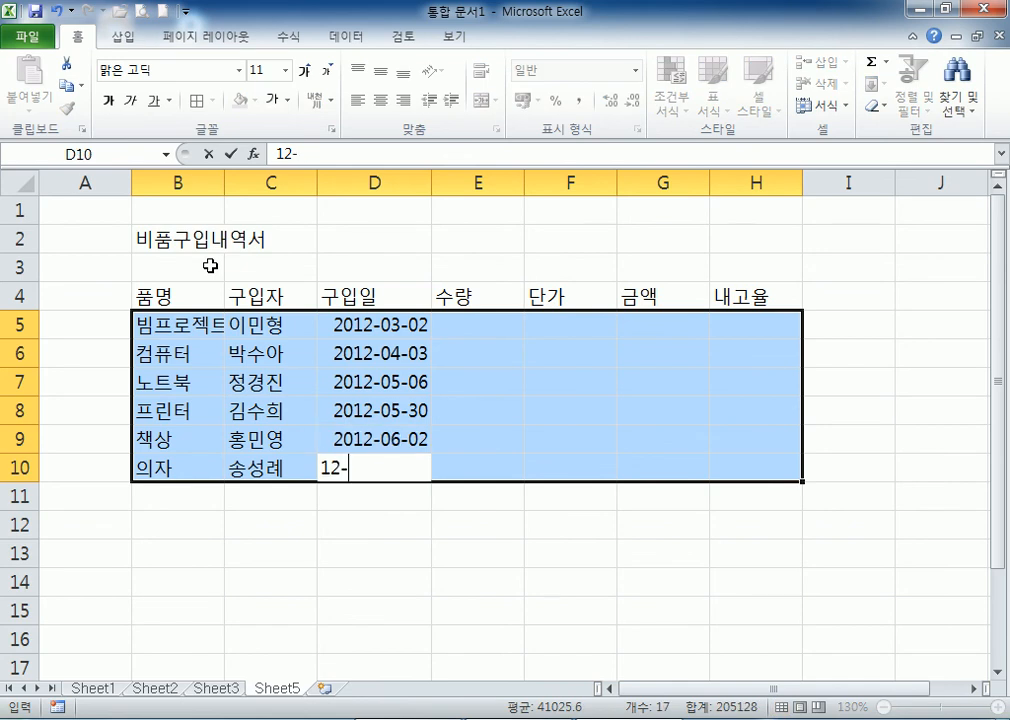
{"action": "key", "text": "Return"}
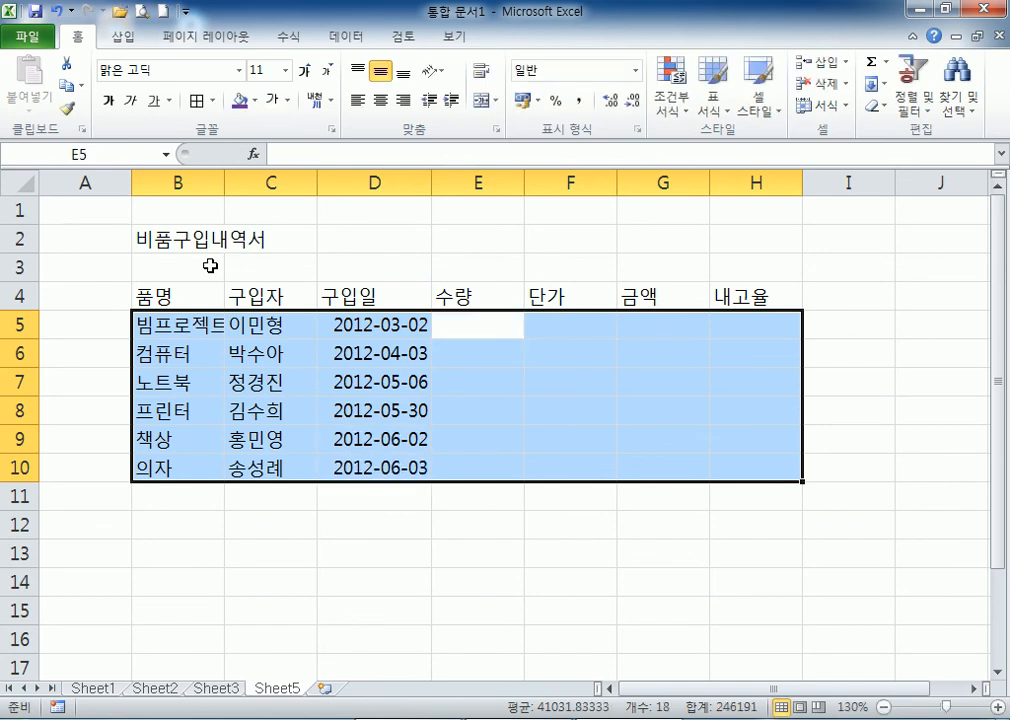
Enter the quantities 5, 15, 5, 20, 20 and 25 in E5:E10 under 수량.
{"action": "type", "text": "5 15"}
{"action": "key", "text": "Return"}
{"action": "type", "text": "5"}
{"action": "key", "text": "Return"}
{"action": "type", "text": "20"}
{"action": "key", "text": "Return"}
{"action": "type", "text": "20"}
{"action": "key", "text": "Return"}
{"action": "type", "text": "25"}
{"action": "key", "text": "Return"}
Enter the unit prices 350000, 1200000, 1000000, 20000, 150000 and 50000 in F5:F10 under 단가.
{"action": "type", "text": "35000"}
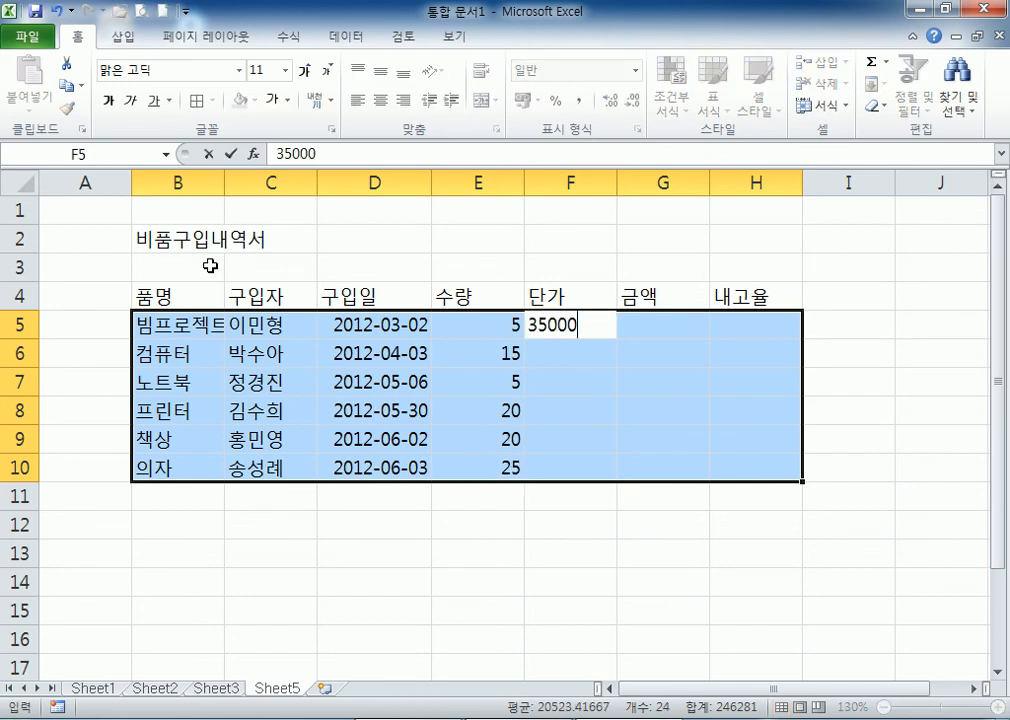
{"action": "type", "text": "0"}
{"action": "key", "text": "Return"}
{"action": "type", "text": "1200000"}
{"action": "key", "text": "Return"}
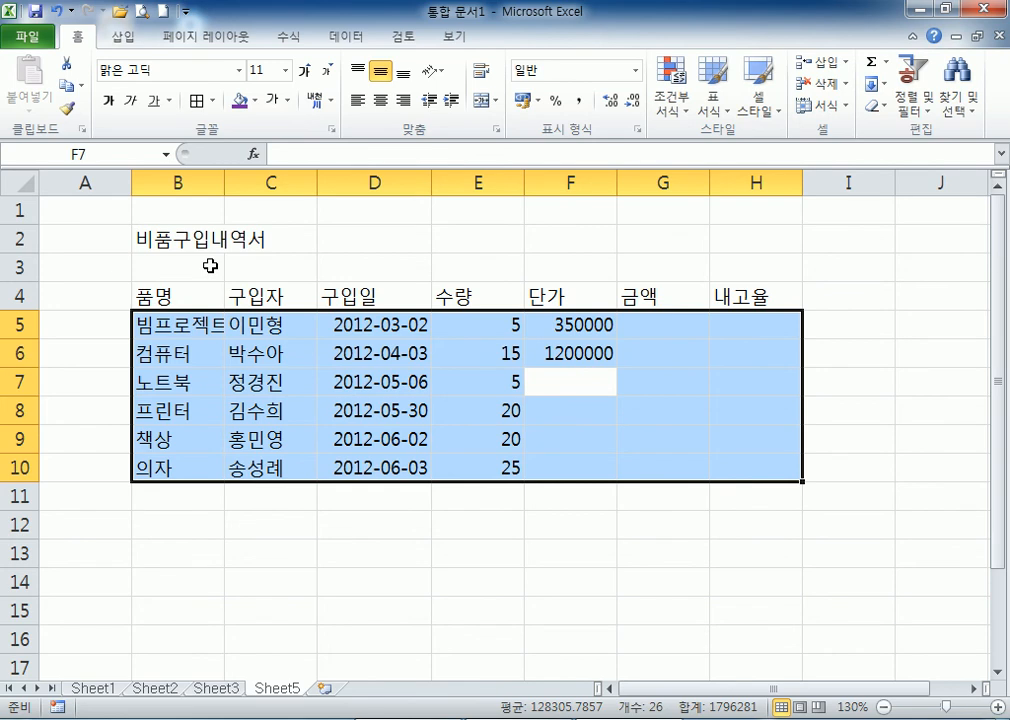
{"action": "type", "text": "1000000"}
{"action": "key", "text": "Return"}
{"action": "type", "text": "20000"}
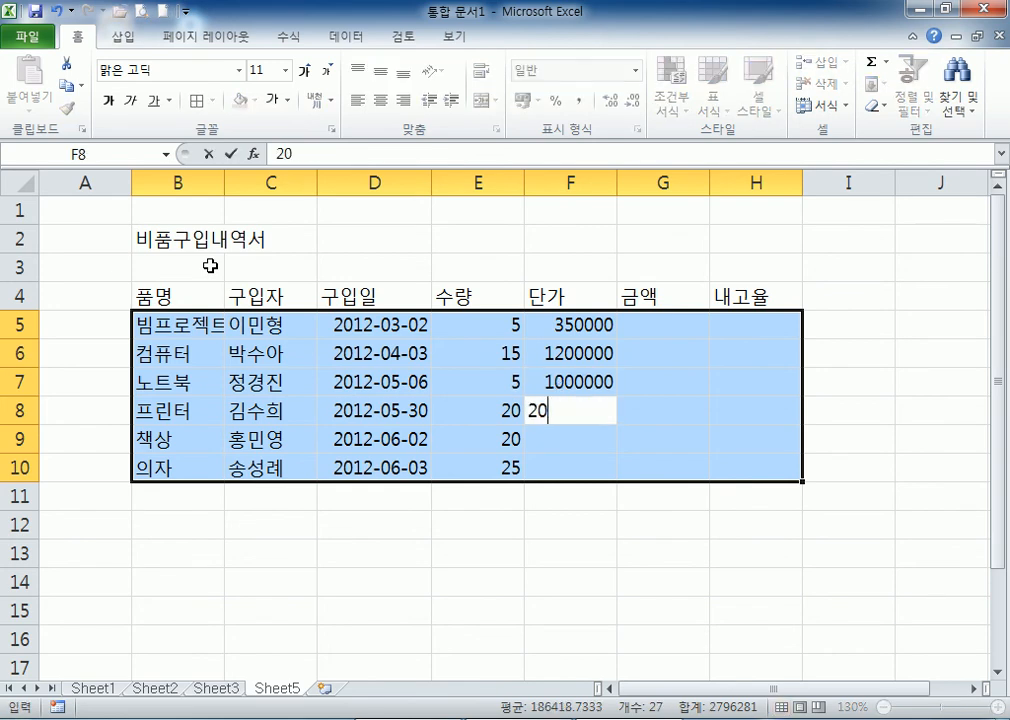
{"action": "key", "text": "Return"}
{"action": "type", "text": "150000"}
{"action": "key", "text": "Return"}
{"action": "type", "text": "5000"}
{"action": "key", "text": "Return"}
Correct the unit price of 프린터 in F8 to 200000.
{"action": "key", "text": "Return"}
{"action": "key", "text": "Return"}
{"action": "key", "text": "Return"}
{"action": "key", "text": "Return"}
{"action": "key", "text": "Return"}
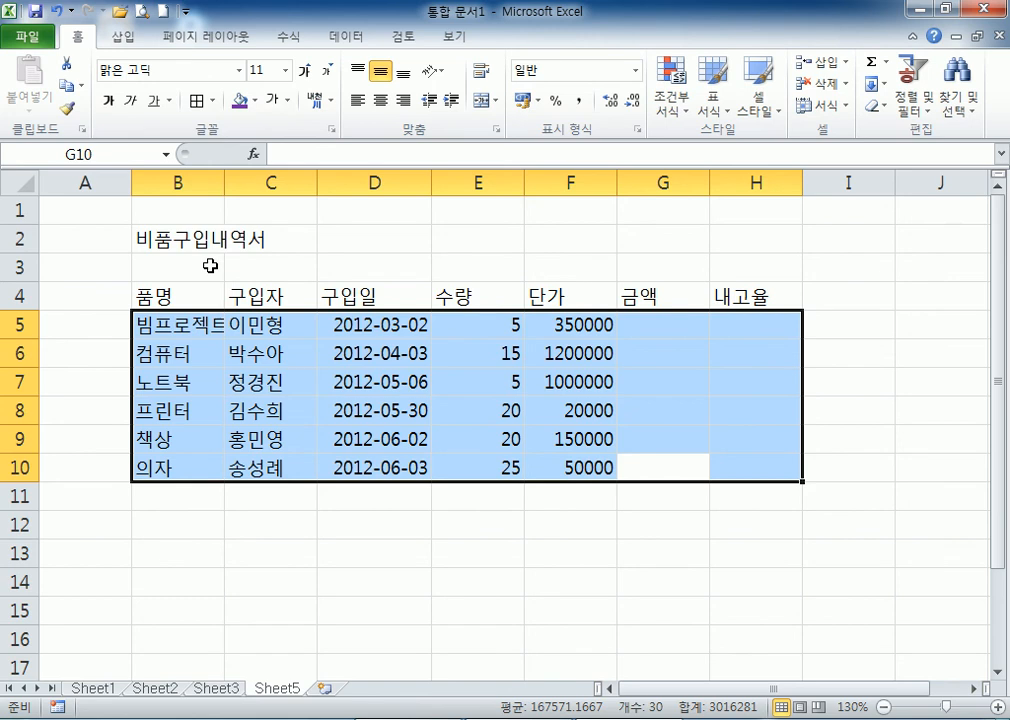
{"action": "key", "text": "Left"}
{"action": "key", "text": "Up"}
{"action": "key", "text": "Up"}
{"action": "type", "text": "200000"}
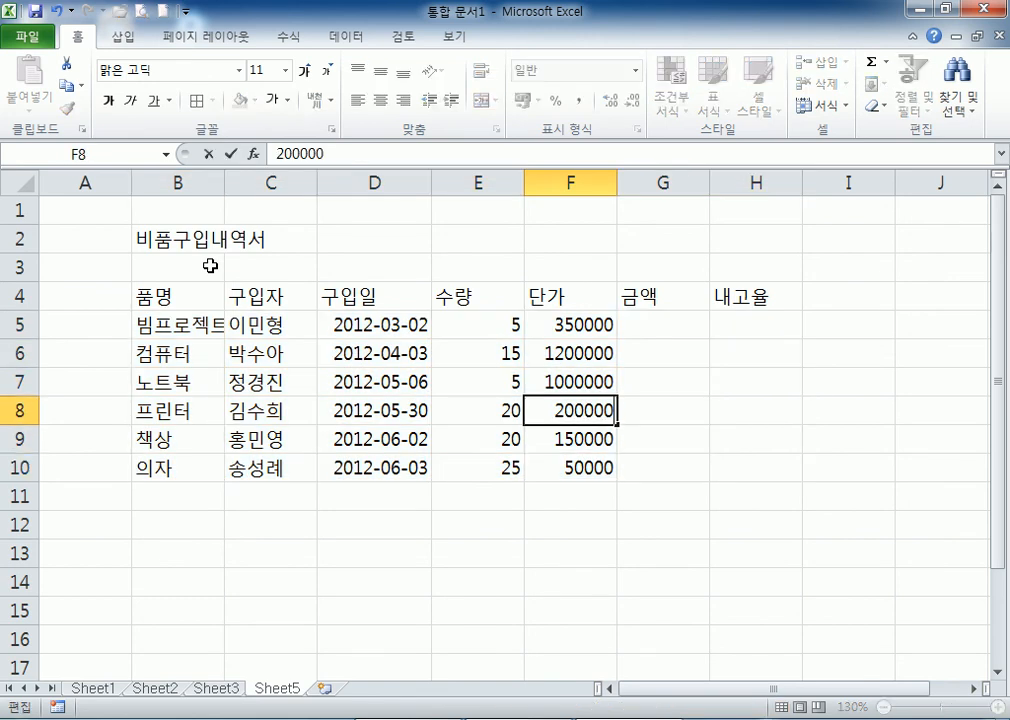
{"action": "key", "text": "Return"}
Enter the rates 0.75, 0.8, 0.85, 0.7, 0.9 and 0.95 in H5:H10 under 내고율.
{"action": "key", "text": "Up"}
{"action": "key", "text": "Up"}
{"action": "key", "text": "Up"}
{"action": "key", "text": "Up"}
{"action": "key", "text": "Right"}
{"action": "key", "text": "Right"}
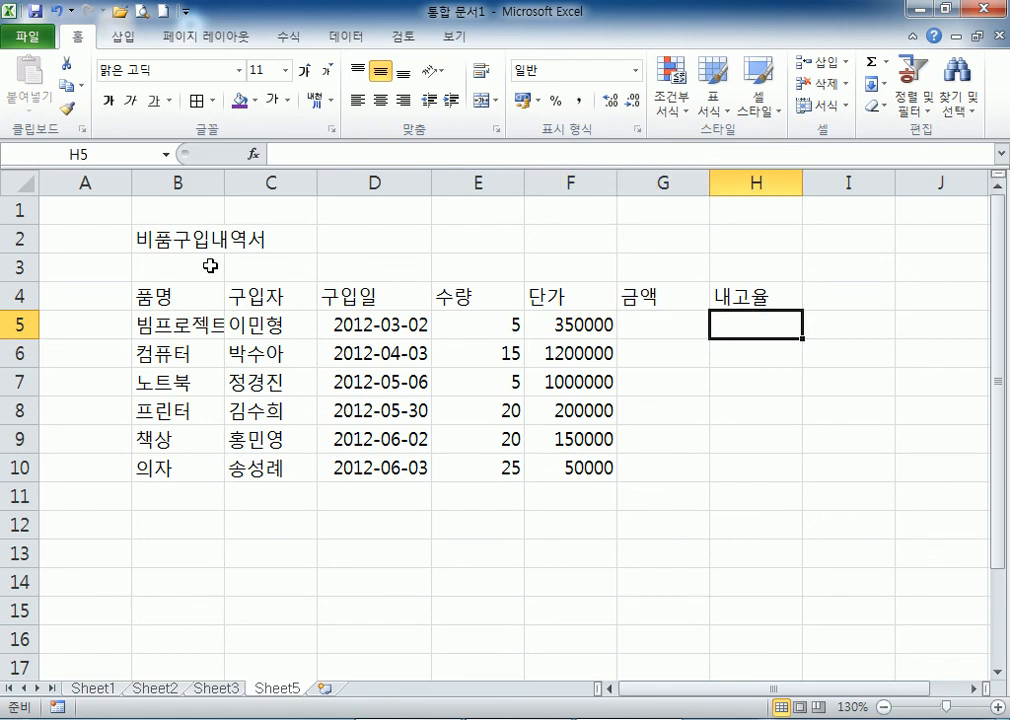
{"action": "type", "text": "0.75"}
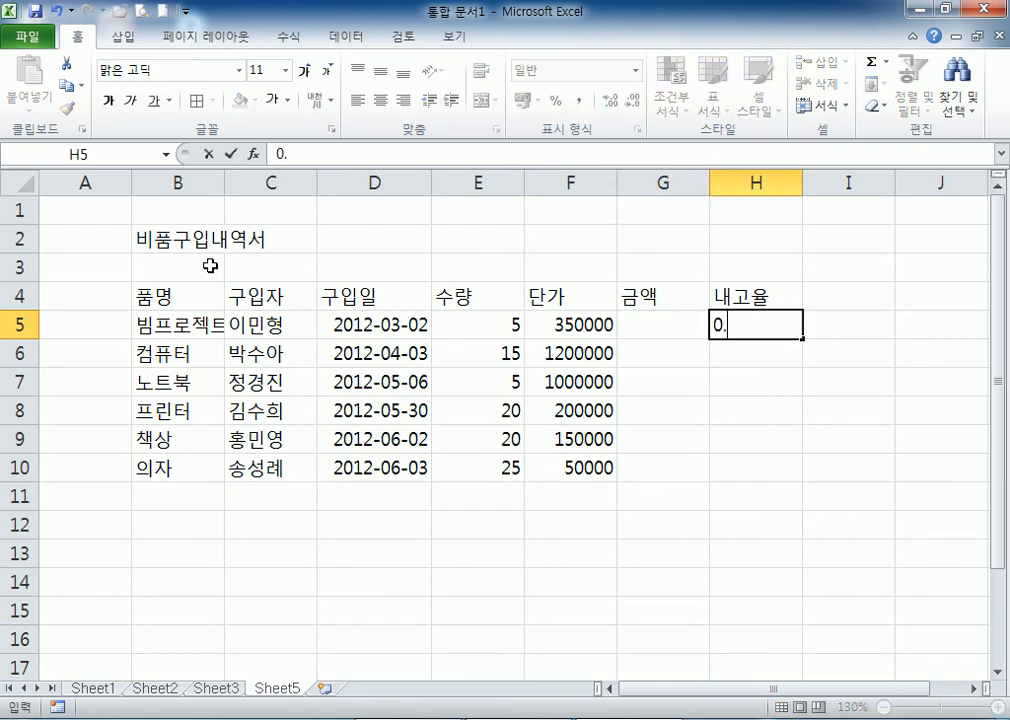
{"action": "key", "text": "Return"}
{"action": "type", "text": "0.8"}
{"action": "key", "text": "Return"}
{"action": "type", "text": "0.85"}
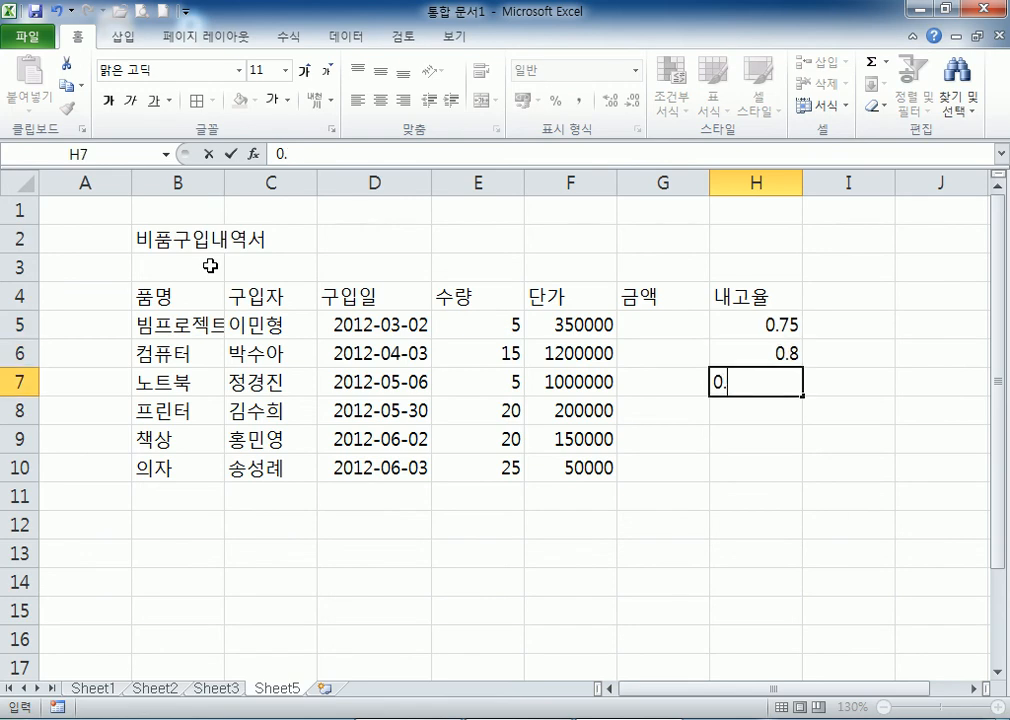
{"action": "key", "text": "Return"}
{"action": "type", "text": "0.7"}
{"action": "key", "text": "Return"}
{"action": "type", "text": "0.9"}
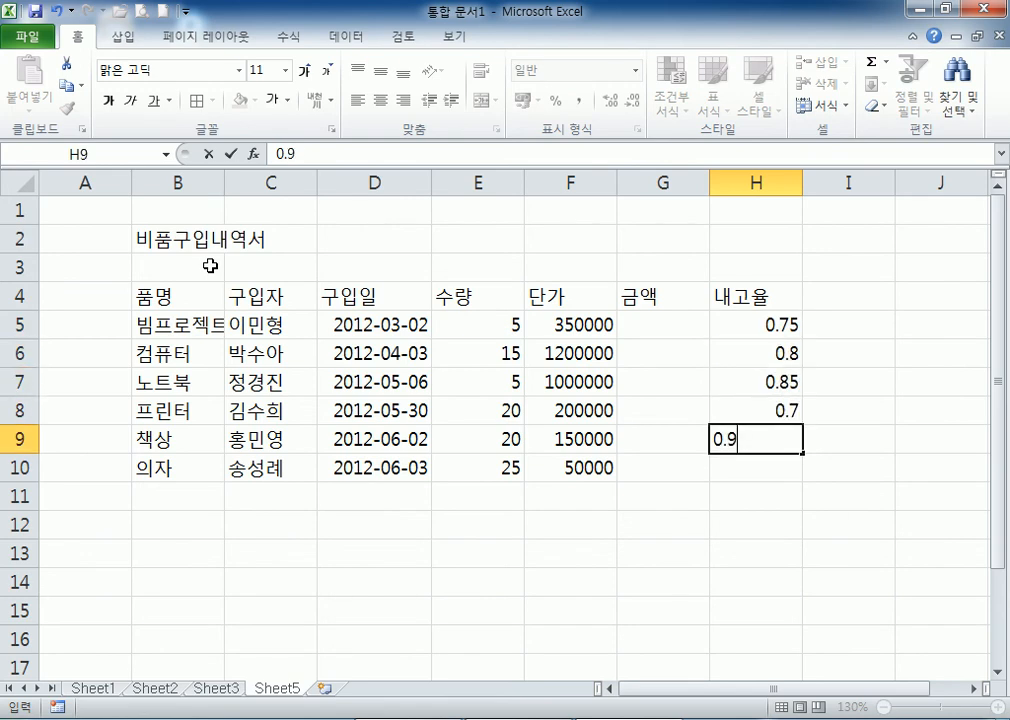
{"action": "key", "text": "Return"}
{"action": "type", "text": "0.95"}
{"action": "key", "text": "Return"}
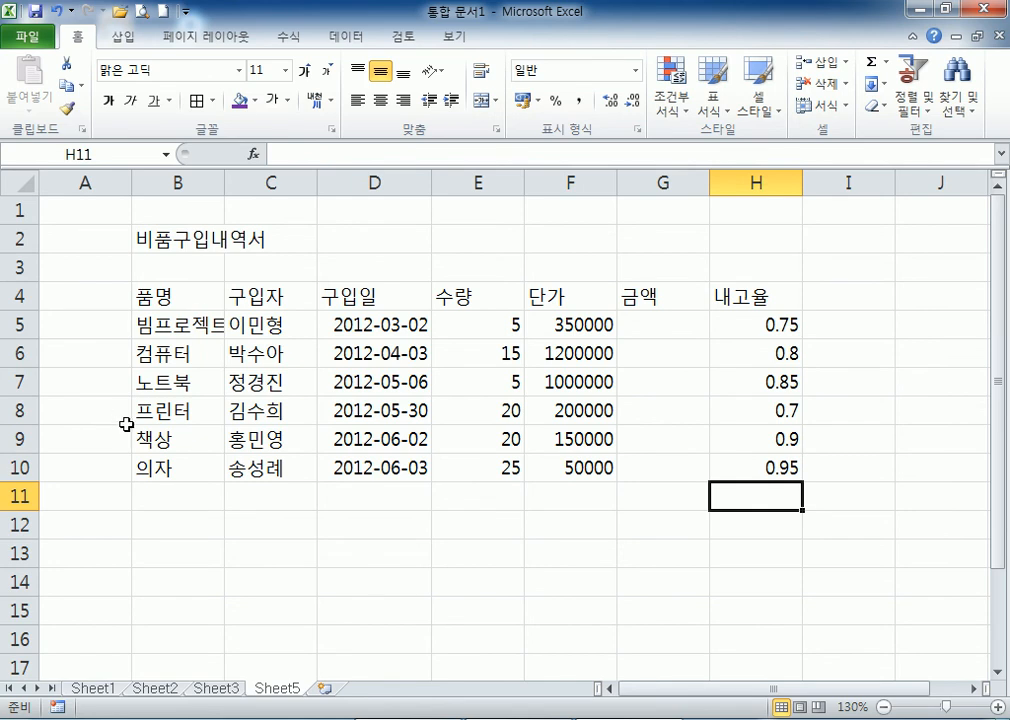
Narrow column A to a slim margin beside the table.
{"action": "left_click_drag", "start_coordinate": [135, 183], "coordinate": [64, 187]}
{"action": "left_click", "coordinate": [586, 320]}
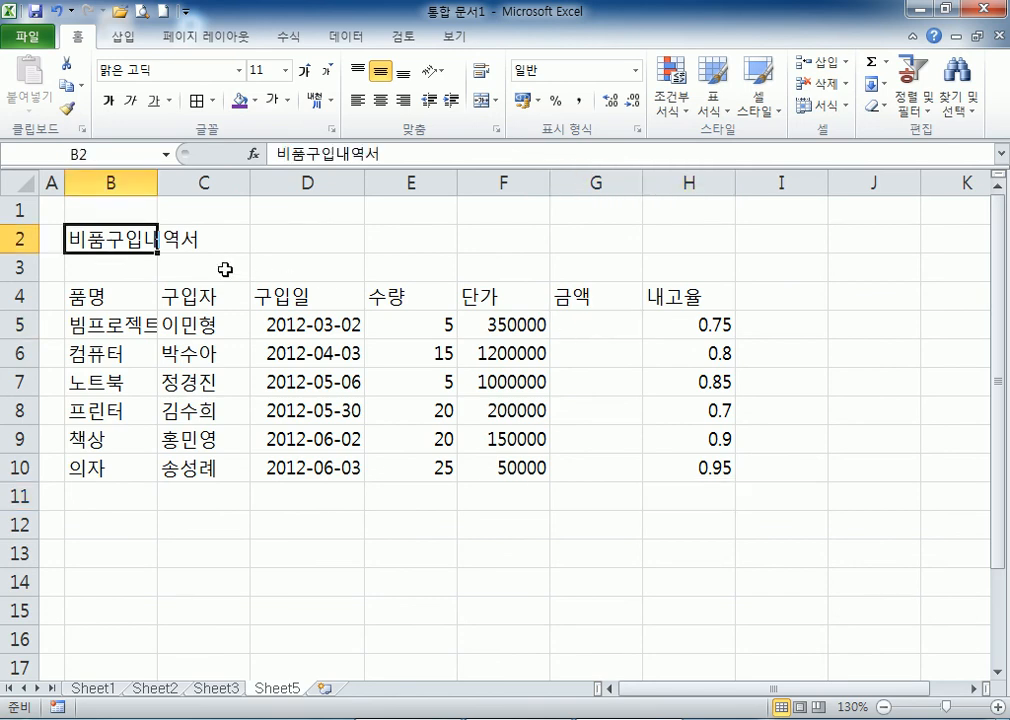
Try merging and centring the title 비품구입내역서 across B2:H2.
{"action": "left_click_drag", "start_coordinate": [116, 241], "coordinate": [690, 240]}
{"action": "left_click", "coordinate": [485, 102]}
{"action": "left_click", "coordinate": [485, 102]}
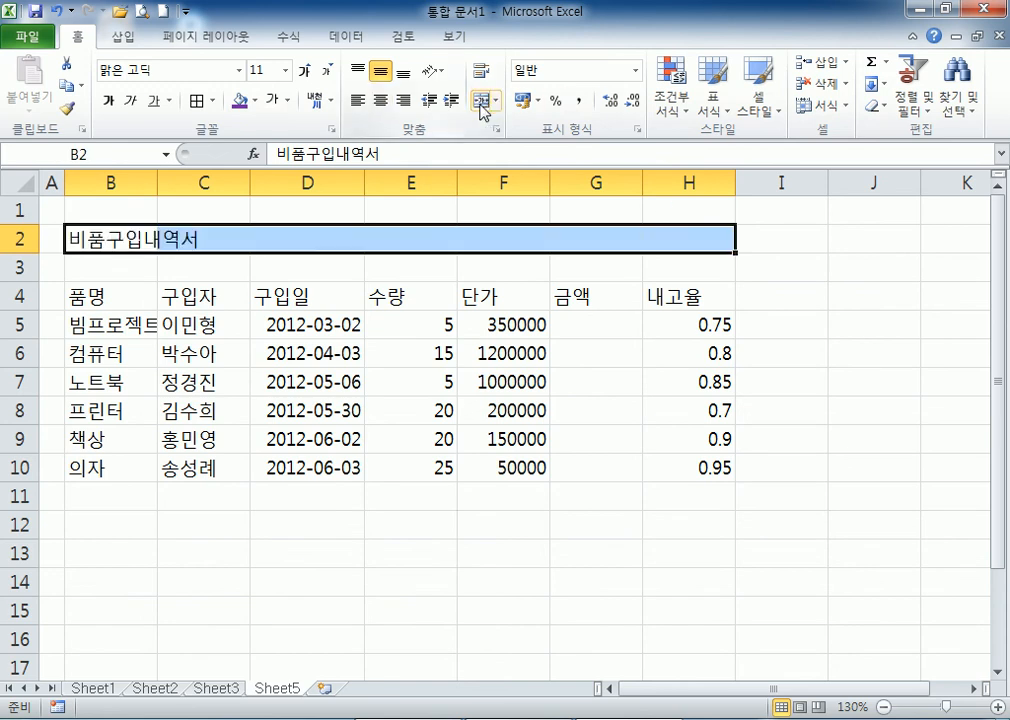
{"action": "left_click", "coordinate": [274, 456]}
{"action": "left_click", "coordinate": [155, 236]}
{"action": "left_click", "coordinate": [118, 322]}
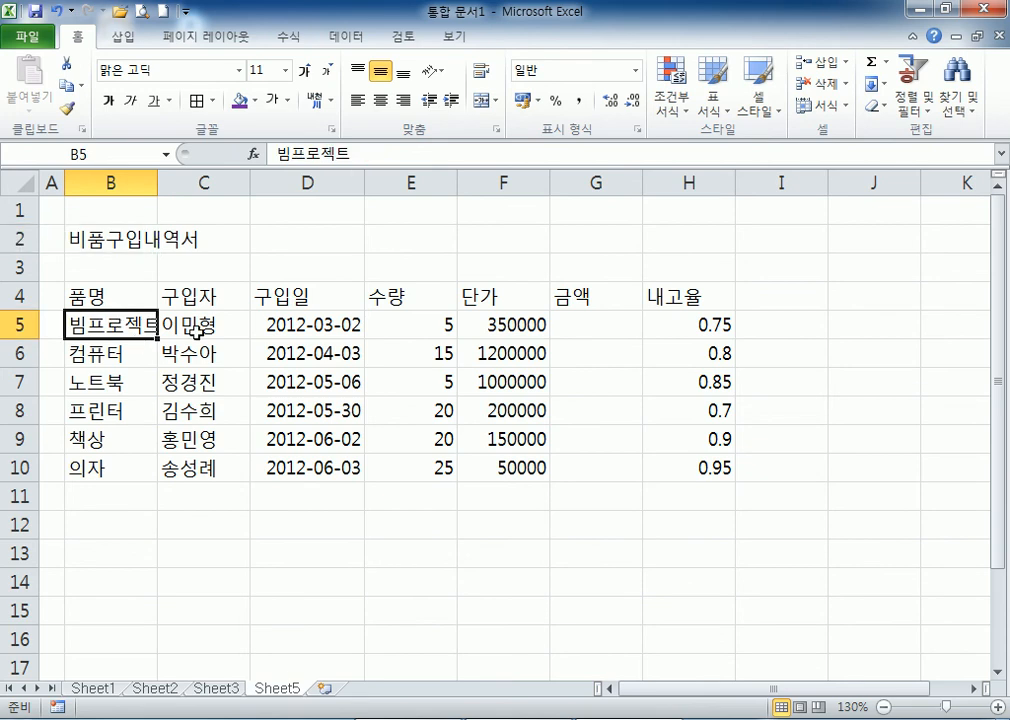
{"action": "left_click_drag", "start_coordinate": [600, 327], "coordinate": [609, 469]}
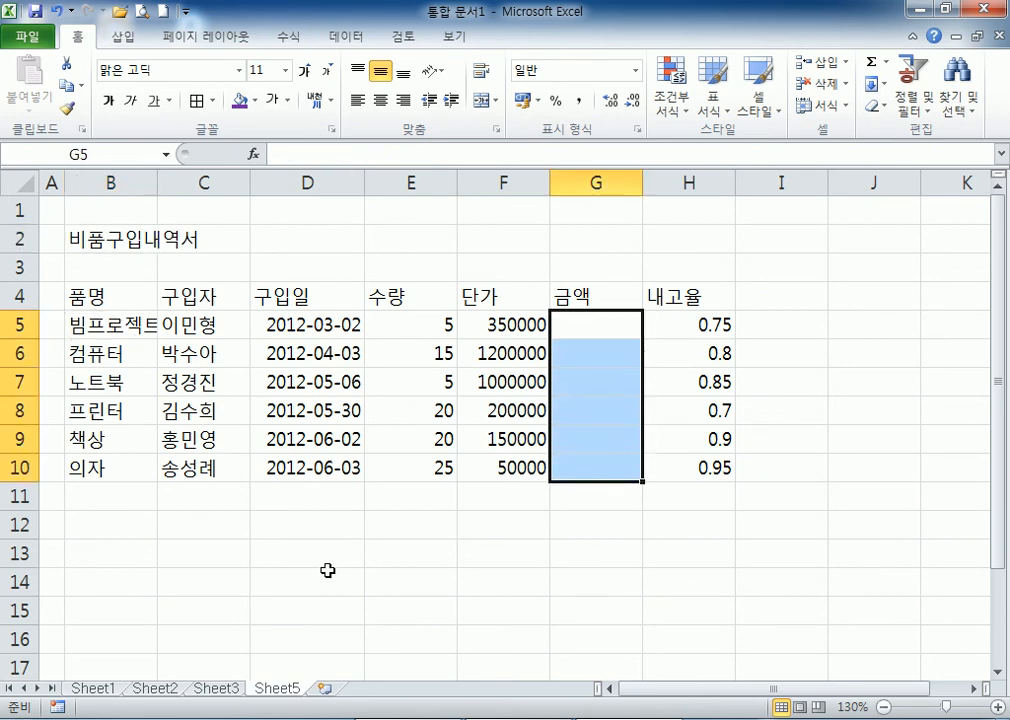
{"action": "left_click", "coordinate": [408, 327]}
{"action": "left_click", "coordinate": [591, 322]}
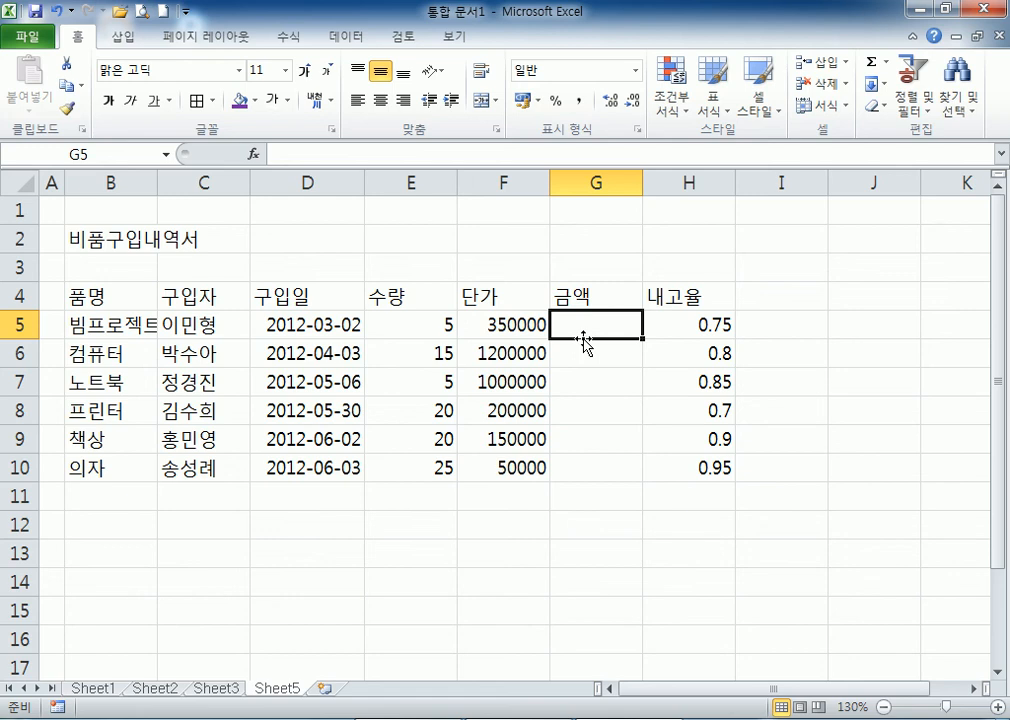
{"action": "type", "text": "="}
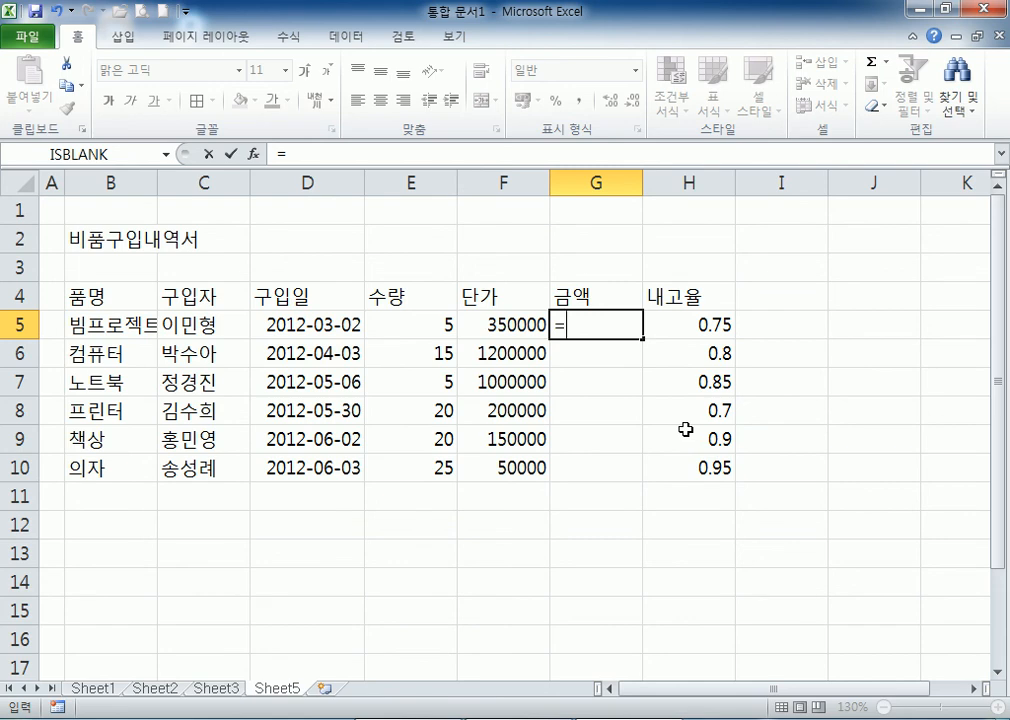
{"action": "left_click", "coordinate": [396, 329]}
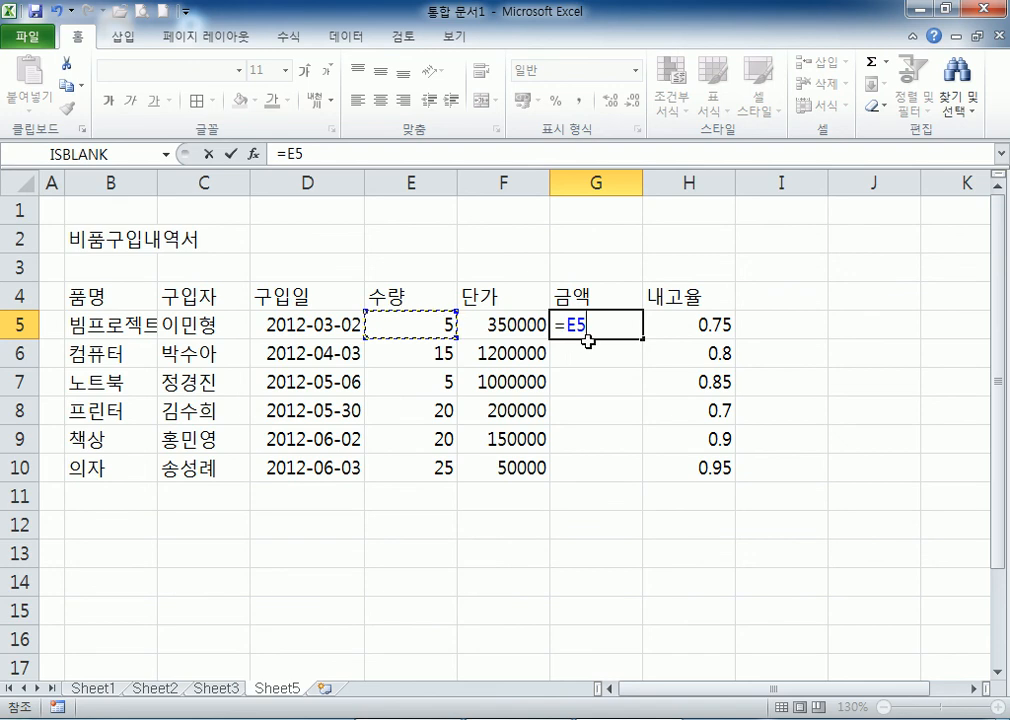
{"action": "key", "text": "Escape"}
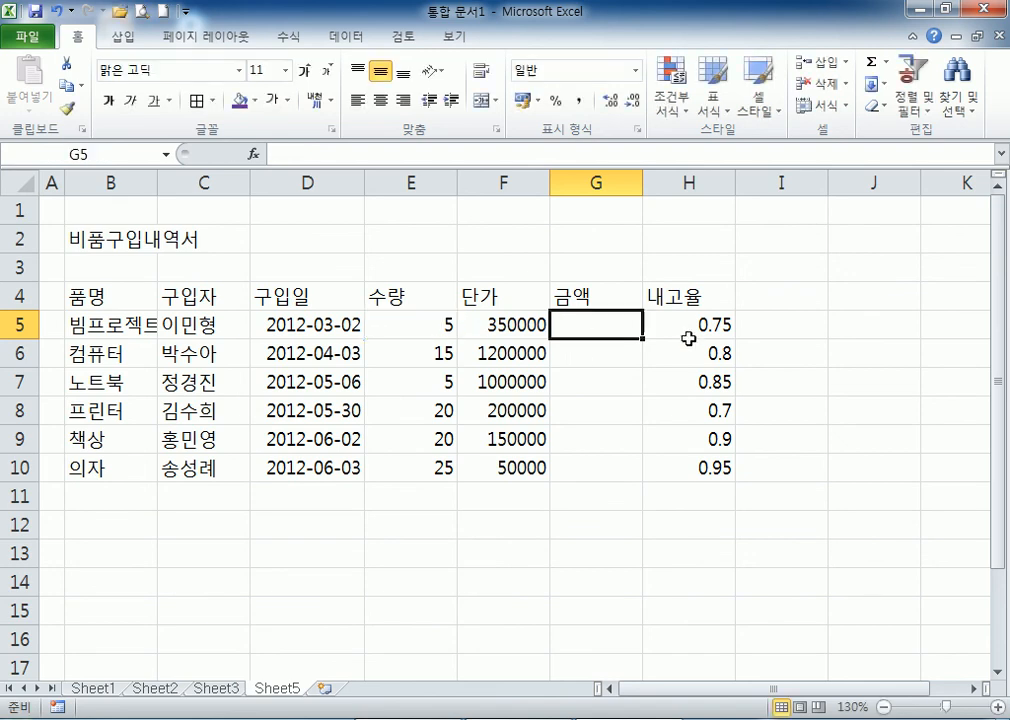
{"action": "left_click", "coordinate": [408, 325]}
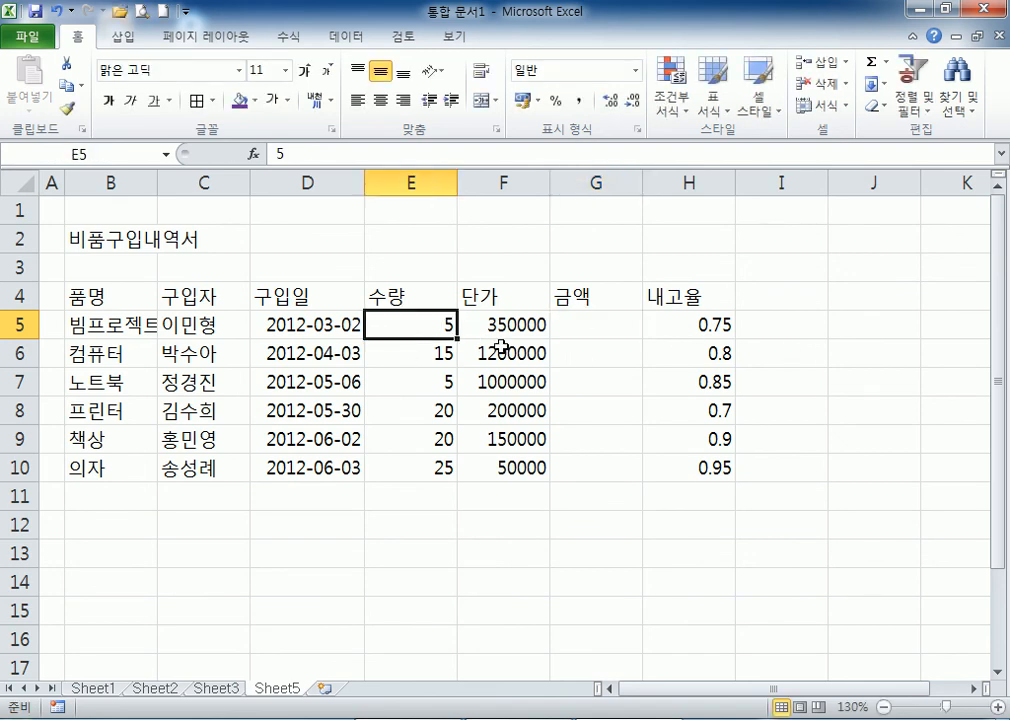
Enter the formula =E5*F5 in G5 to multiply quantity by unit price under 금액.
{"action": "left_click", "coordinate": [607, 322]}
{"action": "type", "text": "="}
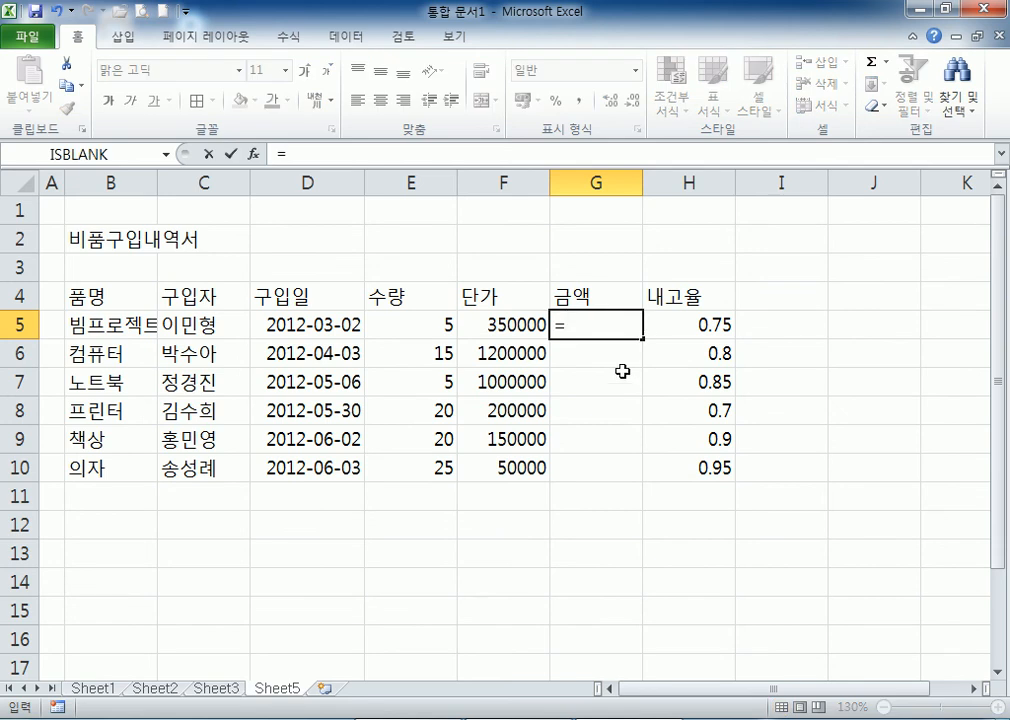
{"action": "left_click", "coordinate": [404, 325]}
{"action": "left_click", "coordinate": [296, 321]}
{"action": "left_click", "coordinate": [400, 322]}
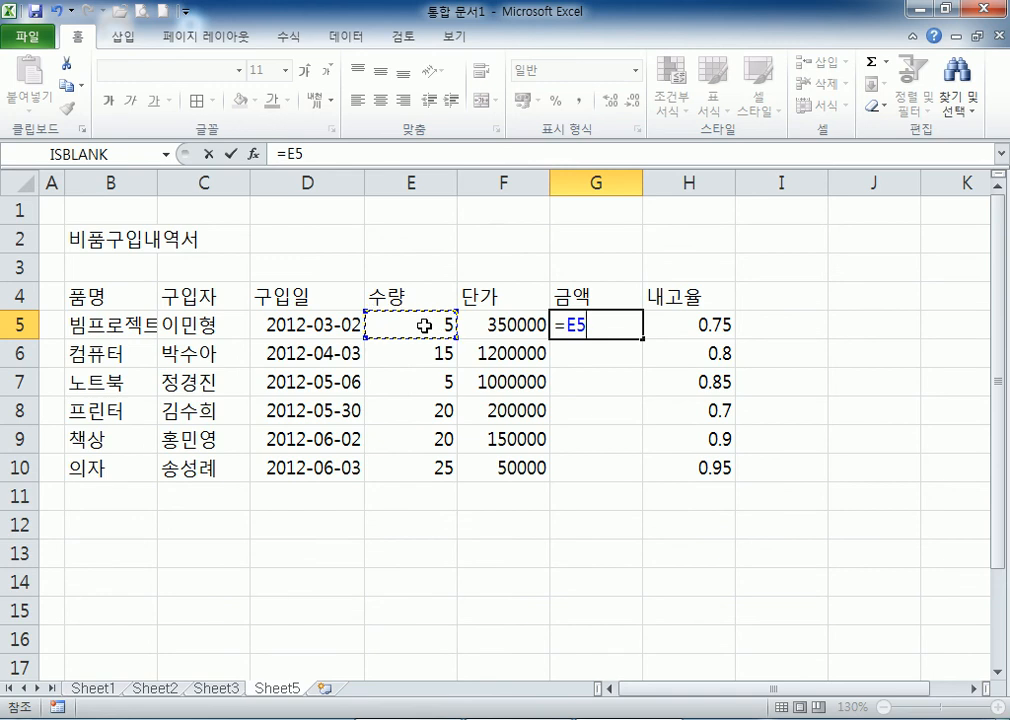
{"action": "type", "text": "*"}
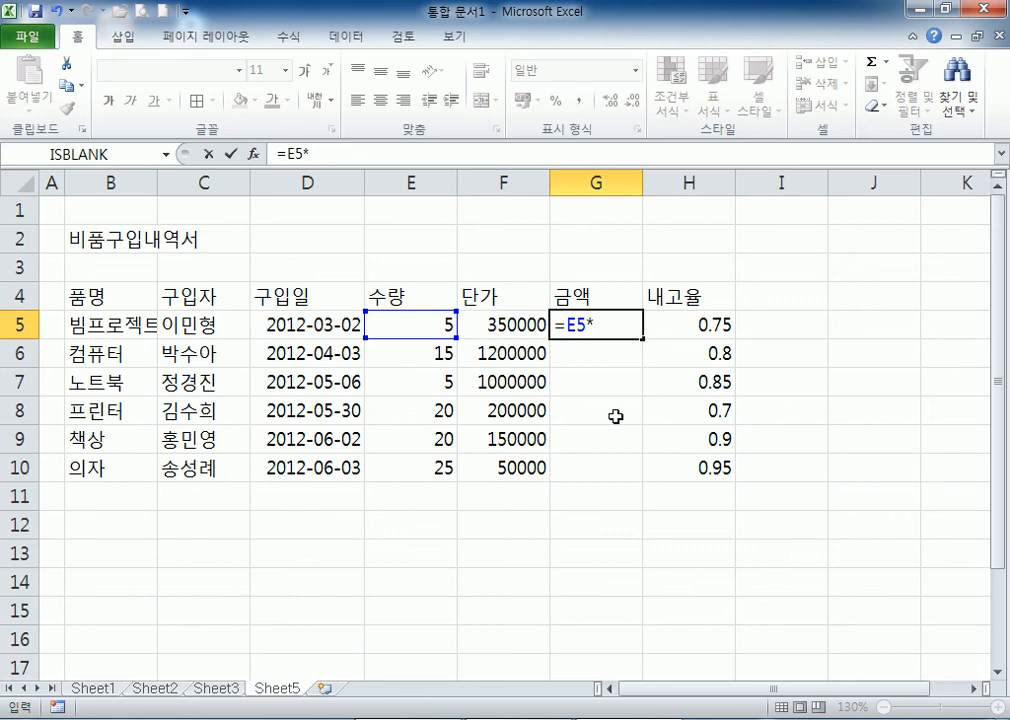
{"action": "left_click", "coordinate": [480, 324]}
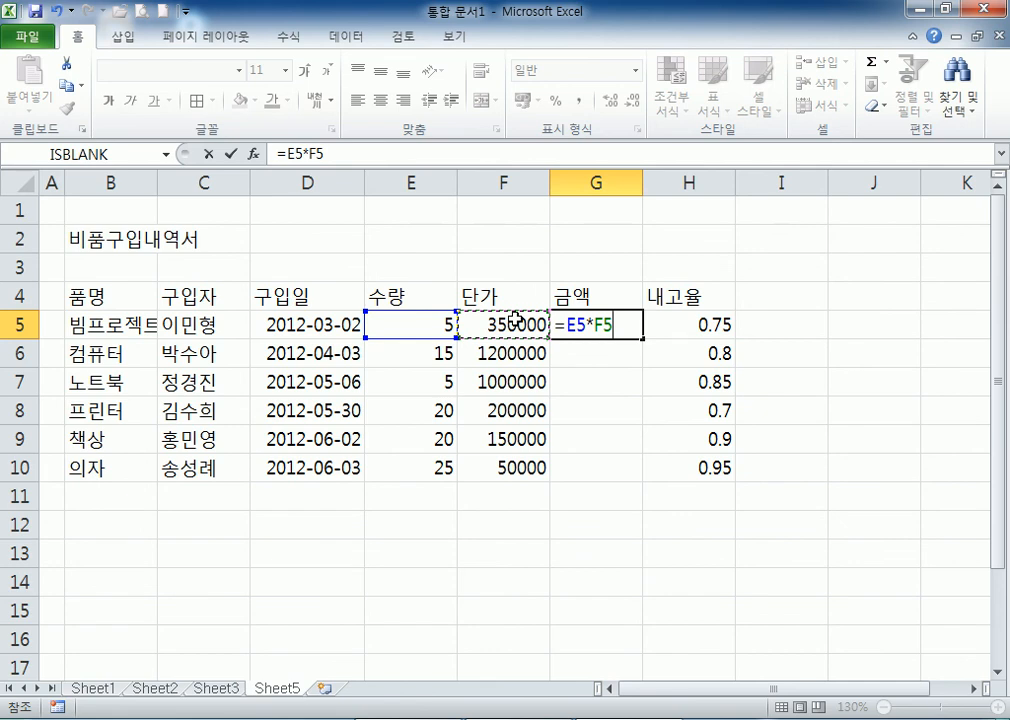
{"action": "key", "text": "Return"}
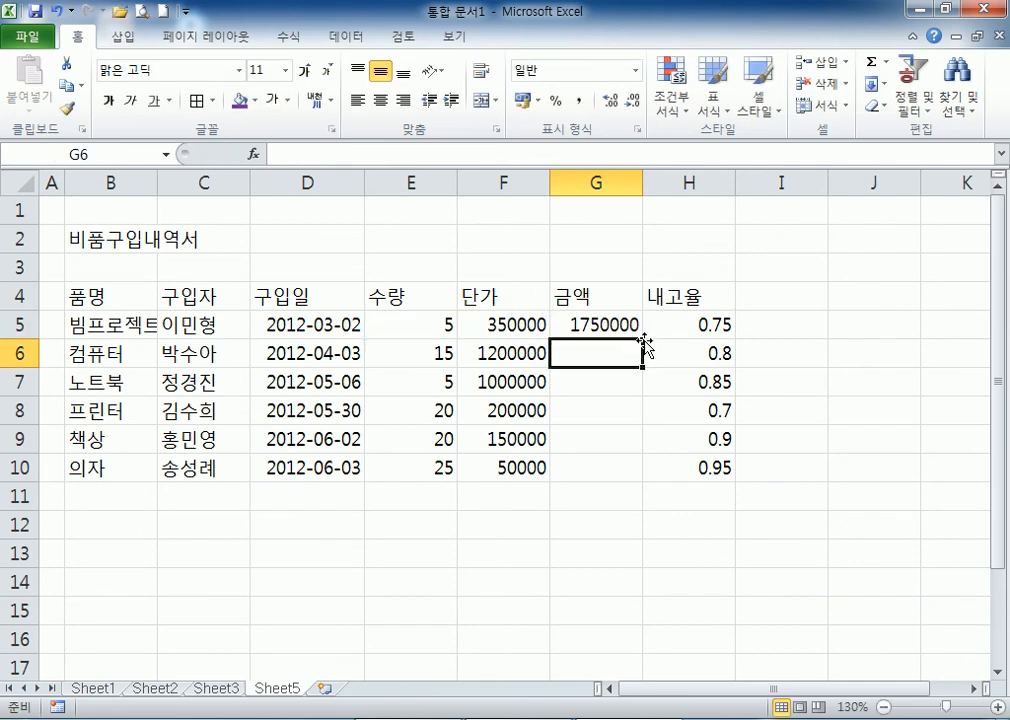
Try a quantity of 15 in E5 to test the amount formula, and undo the change.
{"action": "left_click", "coordinate": [597, 322]}
{"action": "left_click", "coordinate": [413, 327]}
{"action": "left_click", "coordinate": [500, 325]}
{"action": "left_click", "coordinate": [586, 322]}
{"action": "left_click", "coordinate": [412, 322]}
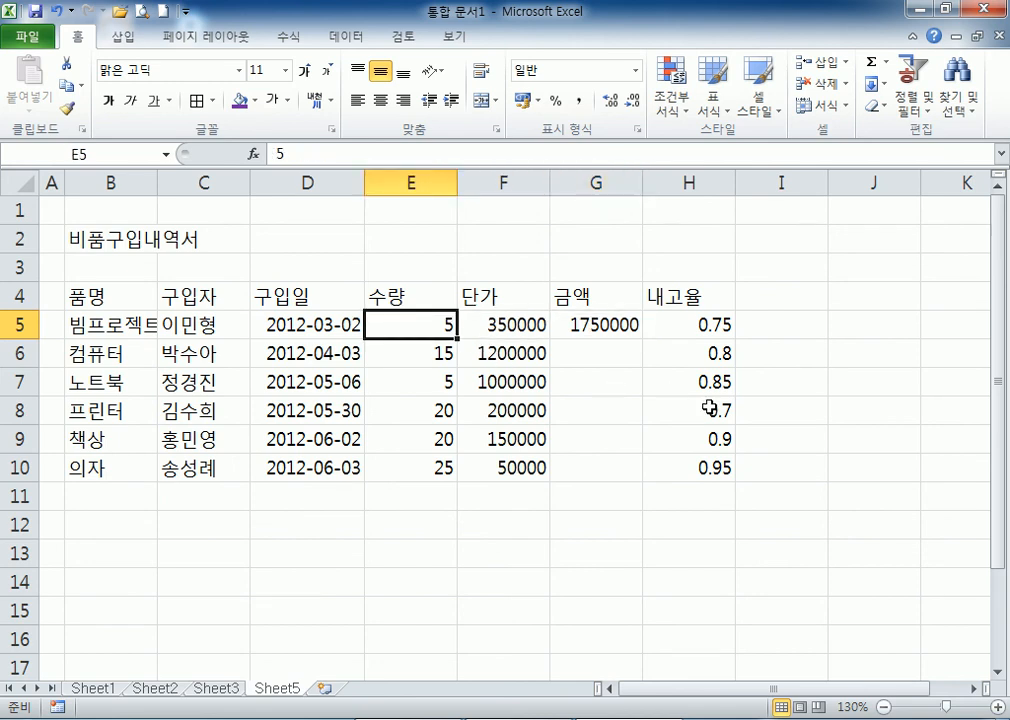
{"action": "type", "text": "15"}
{"action": "key", "text": "Return"}
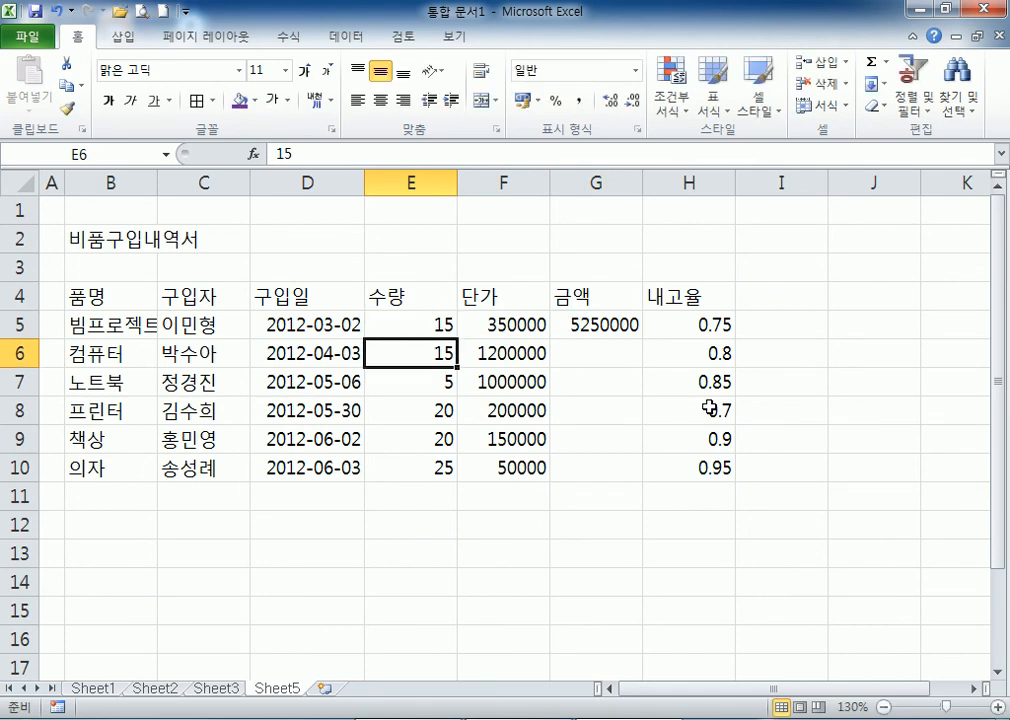
{"action": "left_click", "coordinate": [438, 328]}
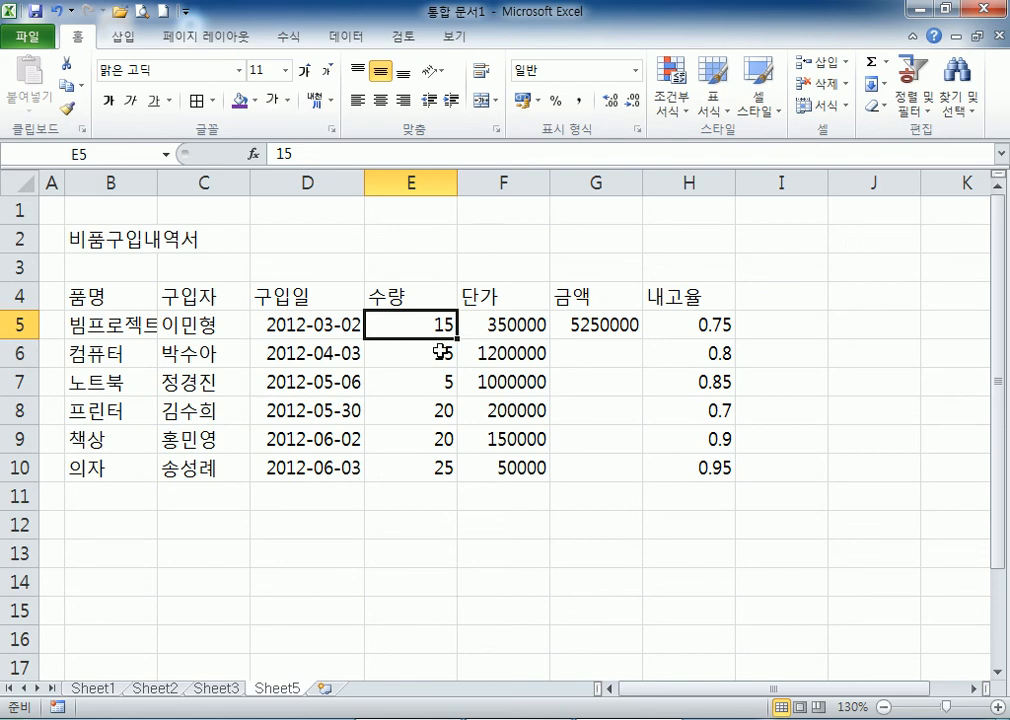
{"action": "key", "text": "ctrl+z"}
{"action": "left_click", "coordinate": [440, 351]}
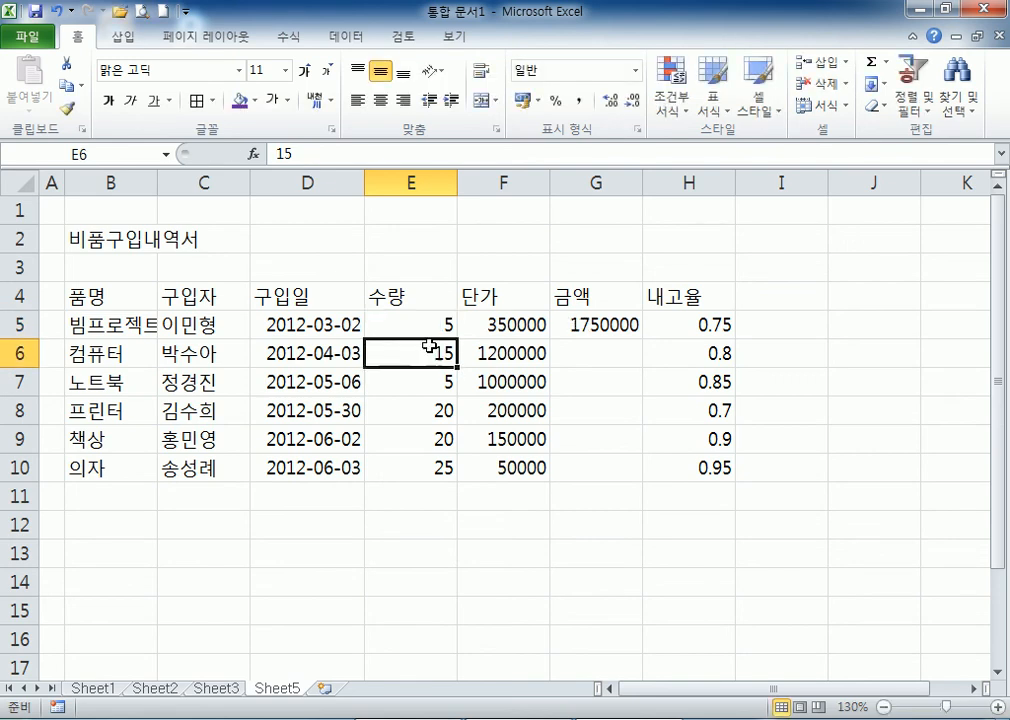
Try filling the amount formula from G5 down to G10, and undo the fill.
{"action": "left_click", "coordinate": [600, 325]}
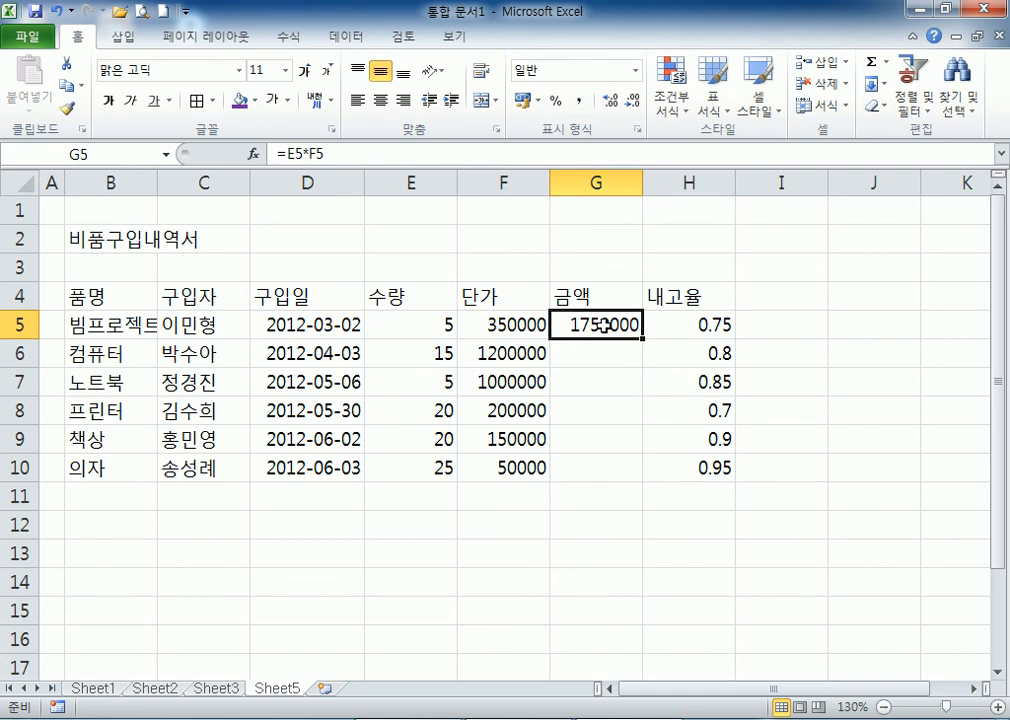
{"action": "left_click", "coordinate": [497, 325]}
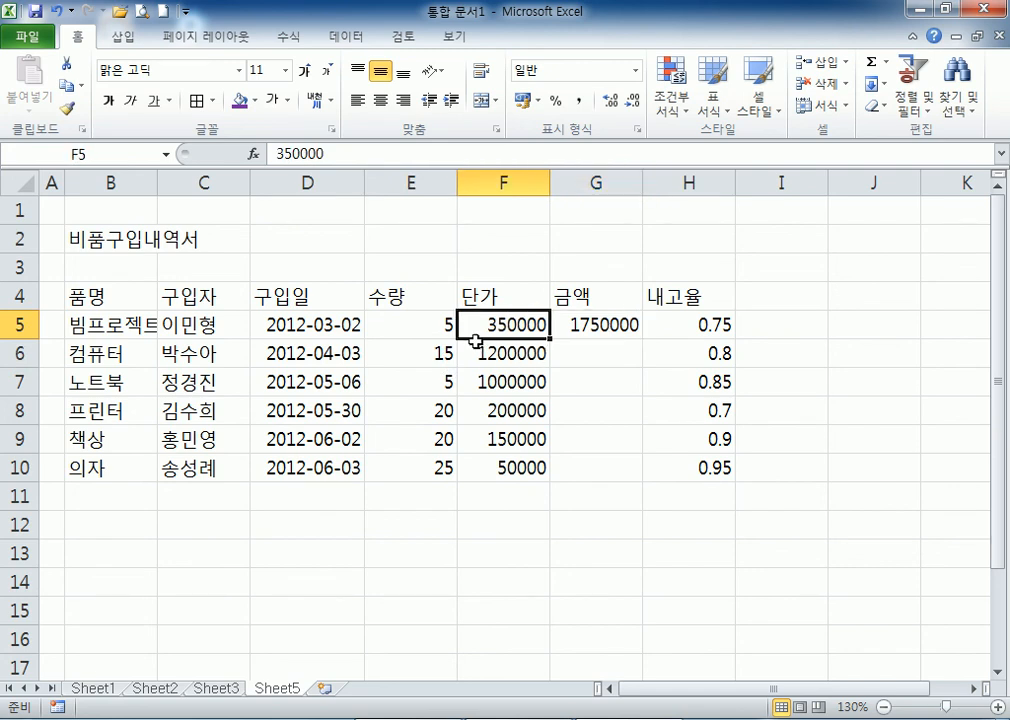
{"action": "left_click", "coordinate": [590, 330]}
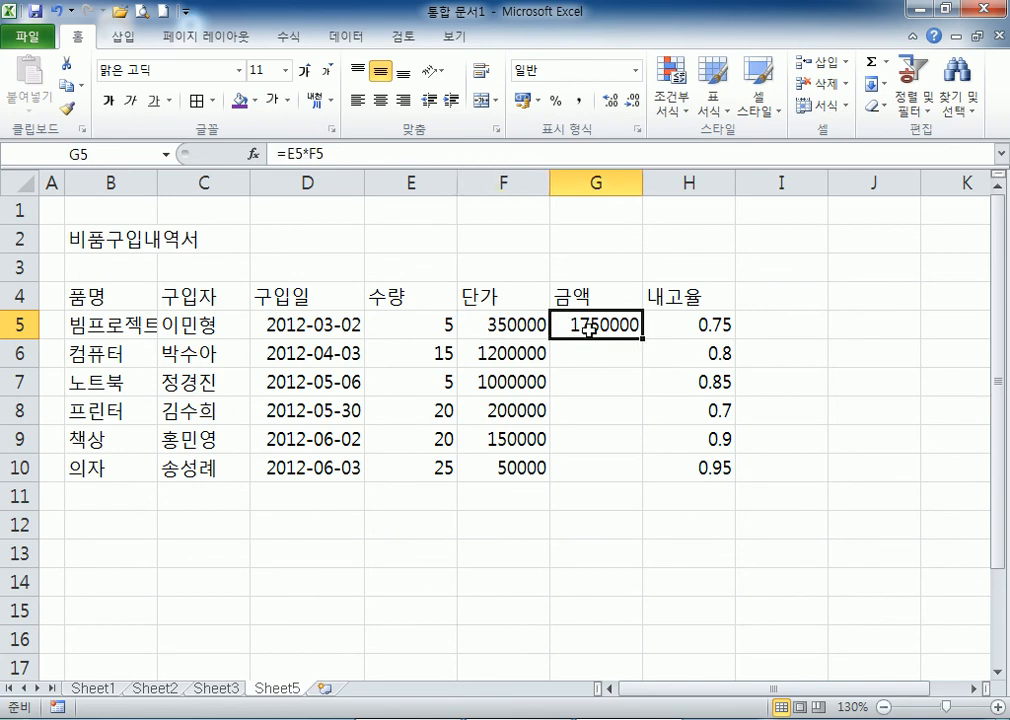
{"action": "left_click_drag", "start_coordinate": [408, 318], "coordinate": [499, 462]}
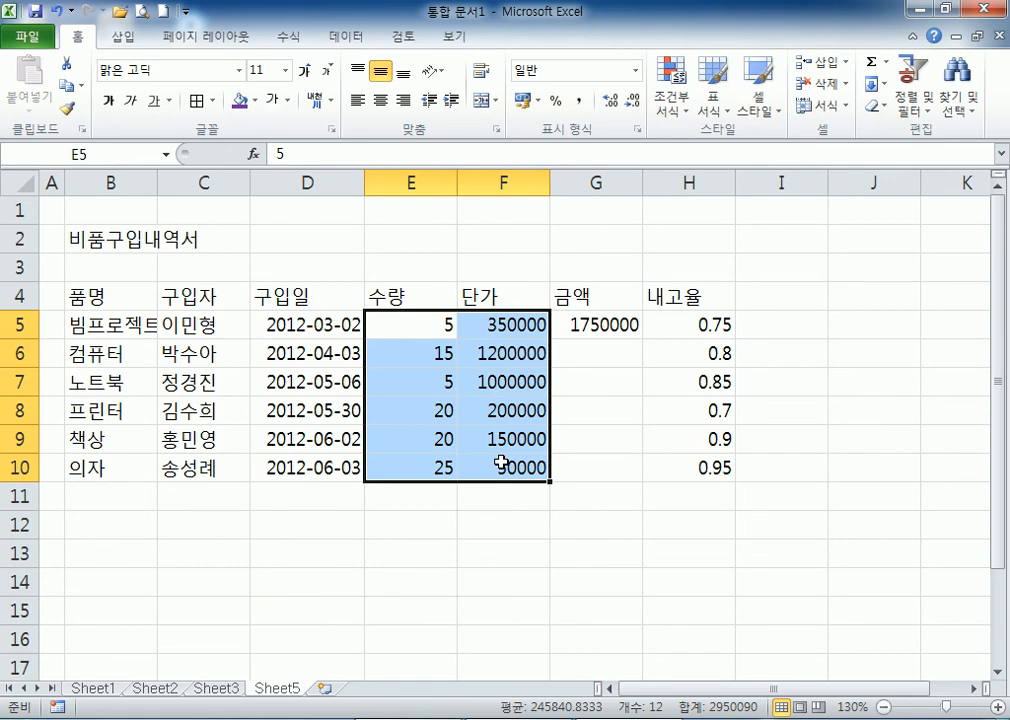
{"action": "left_click", "coordinate": [613, 325]}
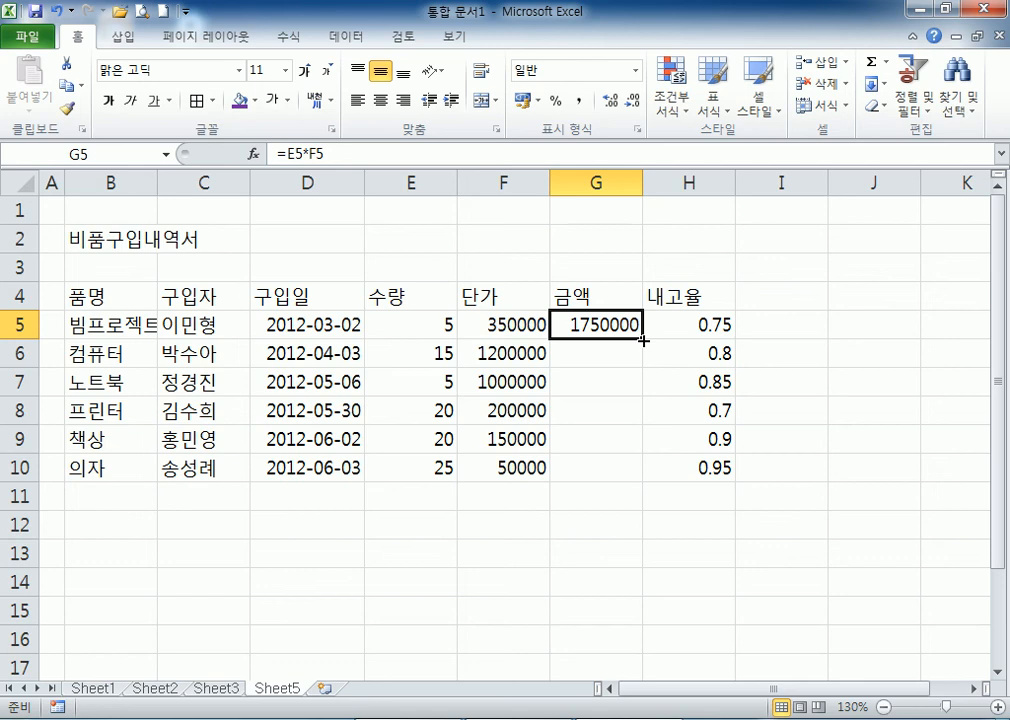
{"action": "mouse_move", "coordinate": [645, 340]}
{"action": "left_mouse_down"}
{"action": "mouse_move", "coordinate": [647, 462]}
{"action": "mouse_move", "coordinate": [645, 342]}
{"action": "left_mouse_up"}
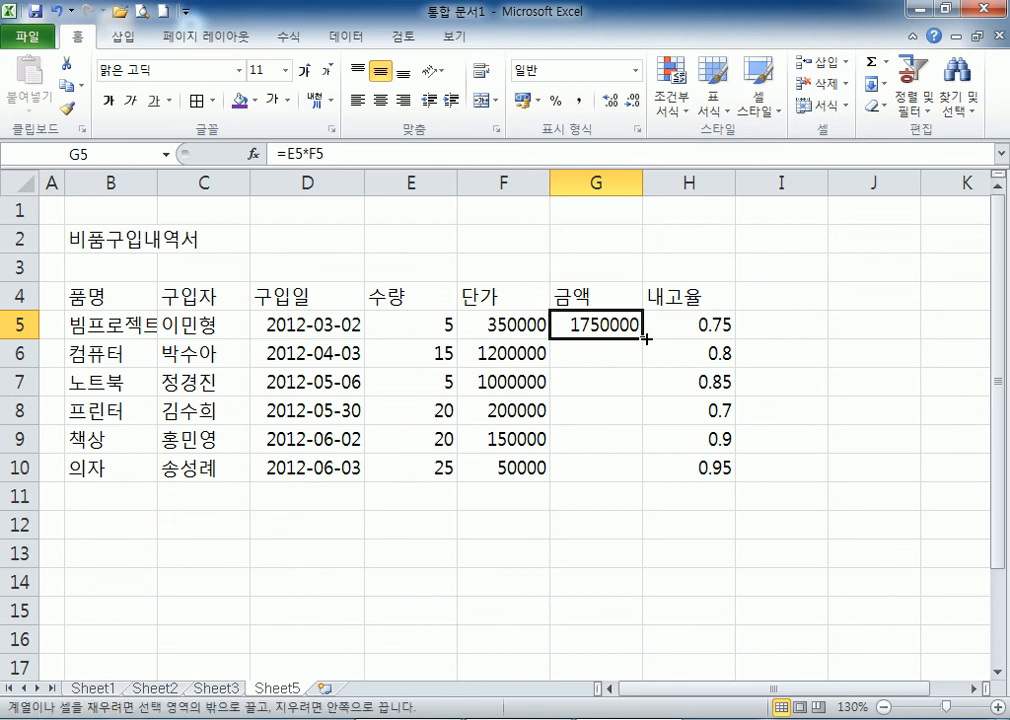
{"action": "double_click", "coordinate": [645, 340]}
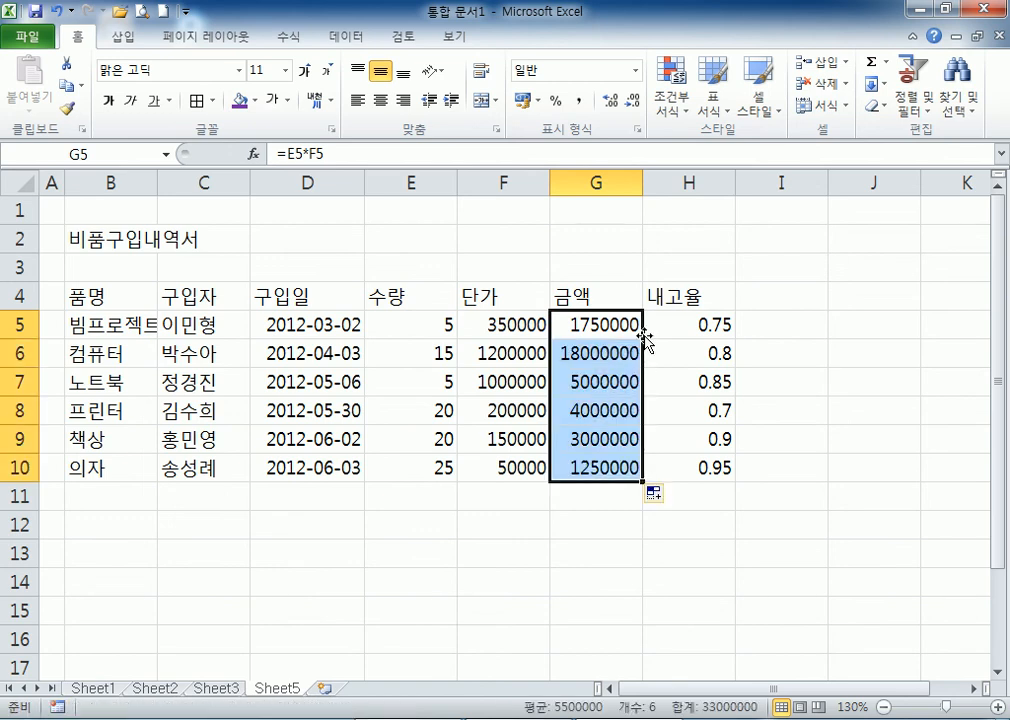
{"action": "key", "text": "ctrl+z"}
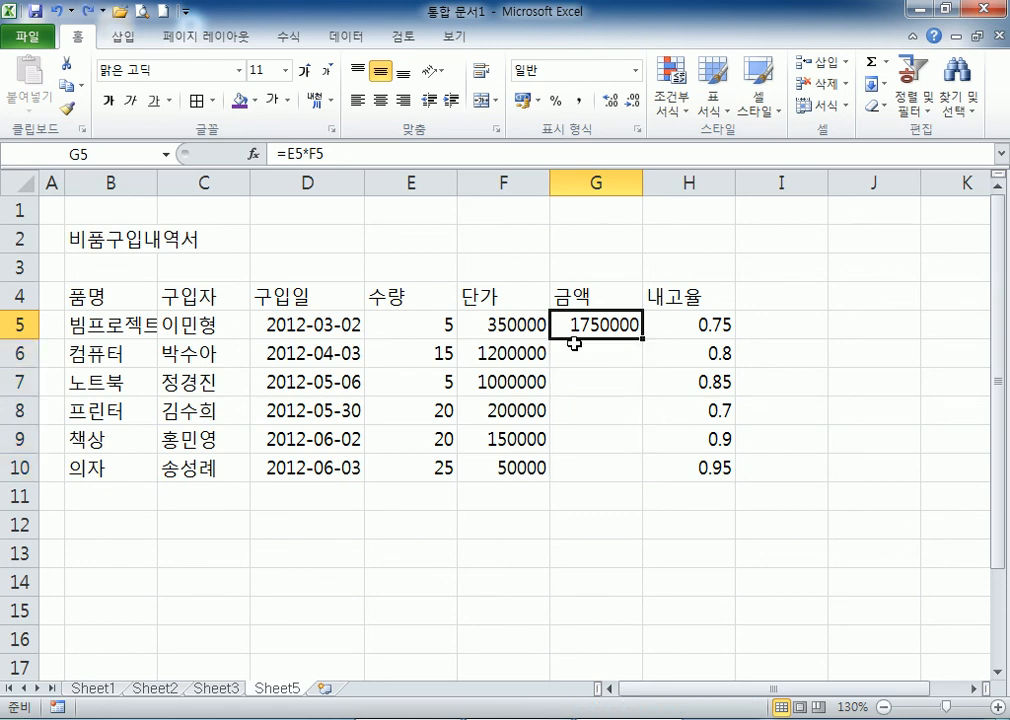
{"action": "left_click_drag", "start_coordinate": [645, 340], "coordinate": [625, 468]}
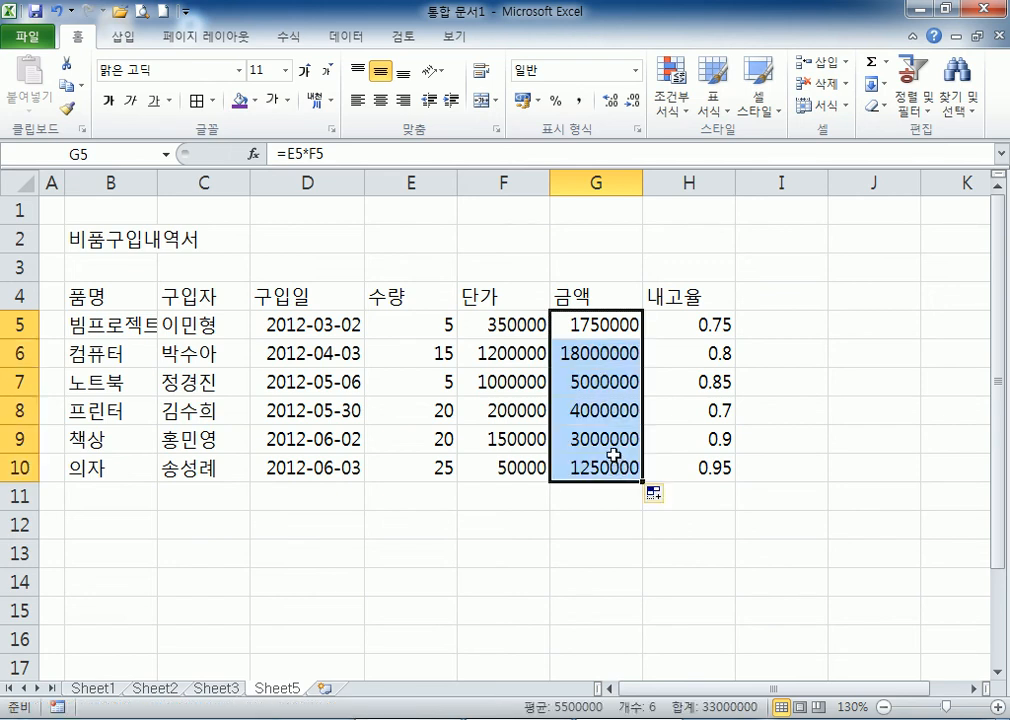
{"action": "key", "text": "ctrl+z"}
Fill the amount formula from G5 down through G10.
{"action": "left_click_drag", "start_coordinate": [18, 324], "coordinate": [22, 472]}
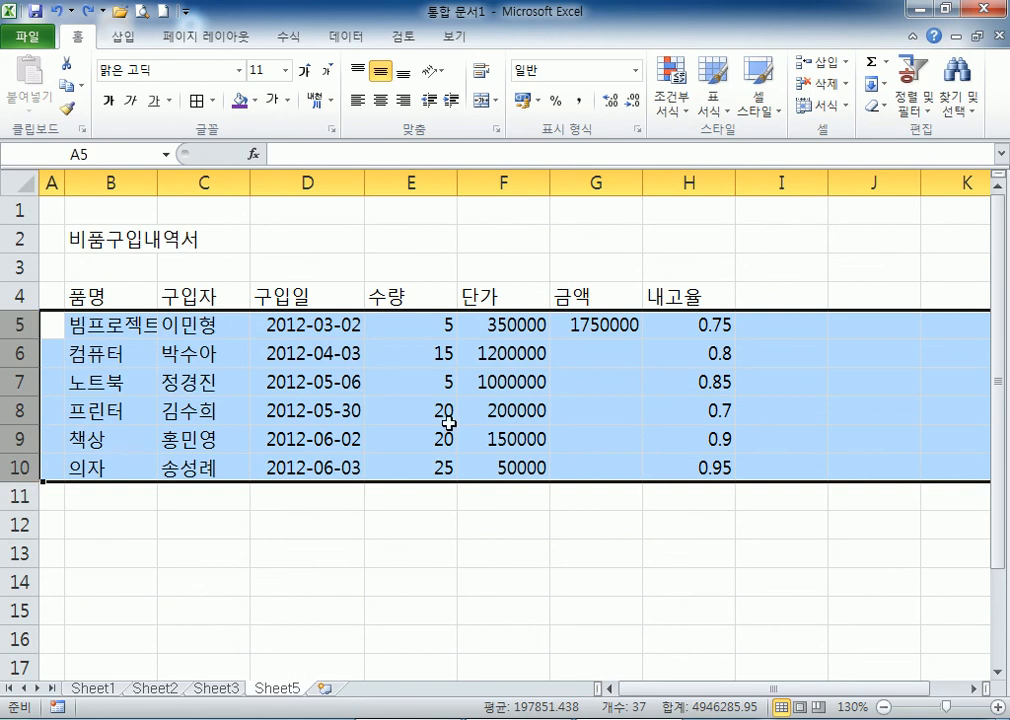
{"action": "left_click", "coordinate": [627, 321]}
{"action": "left_click_drag", "start_coordinate": [611, 350], "coordinate": [604, 460]}
{"action": "left_click", "coordinate": [612, 320]}
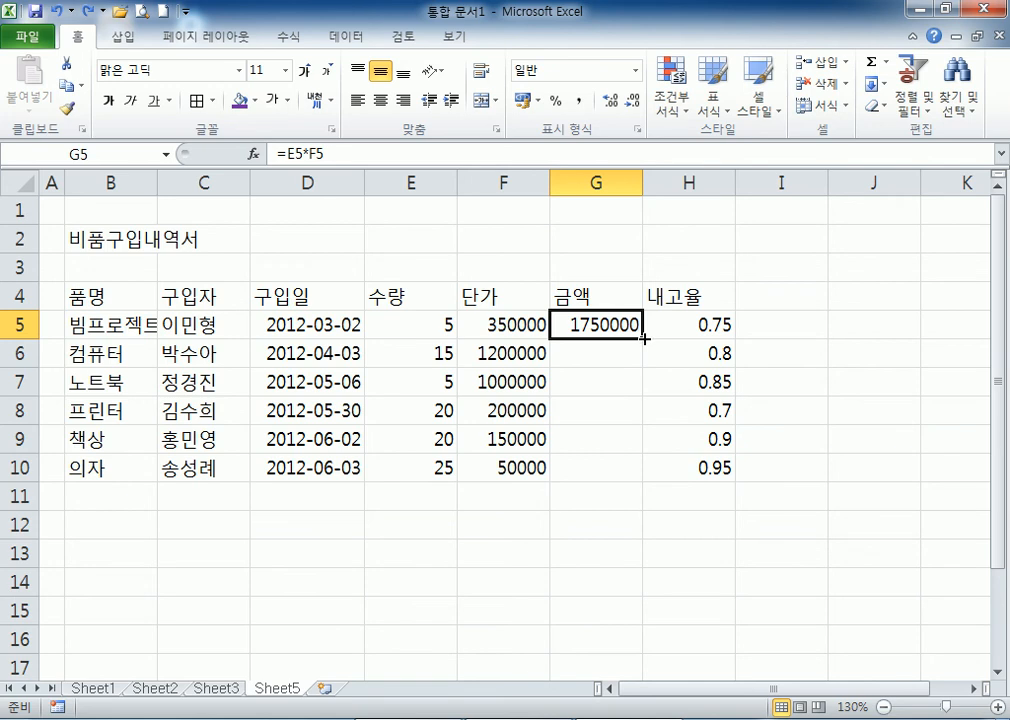
{"action": "double_click", "coordinate": [644, 339]}
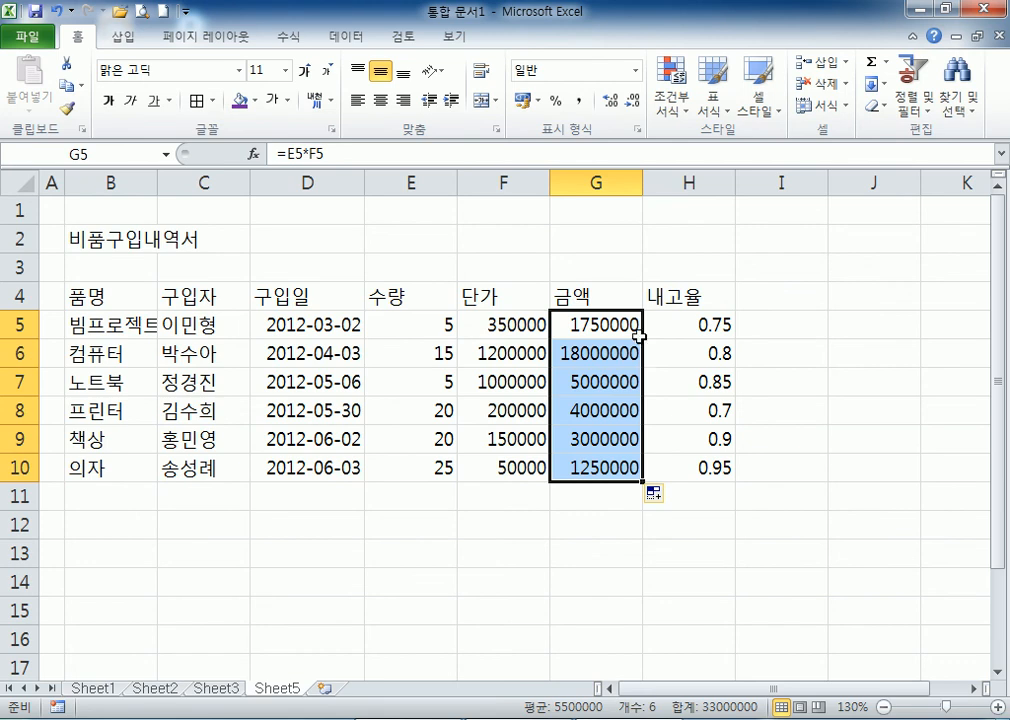
{"action": "left_click", "coordinate": [573, 325]}
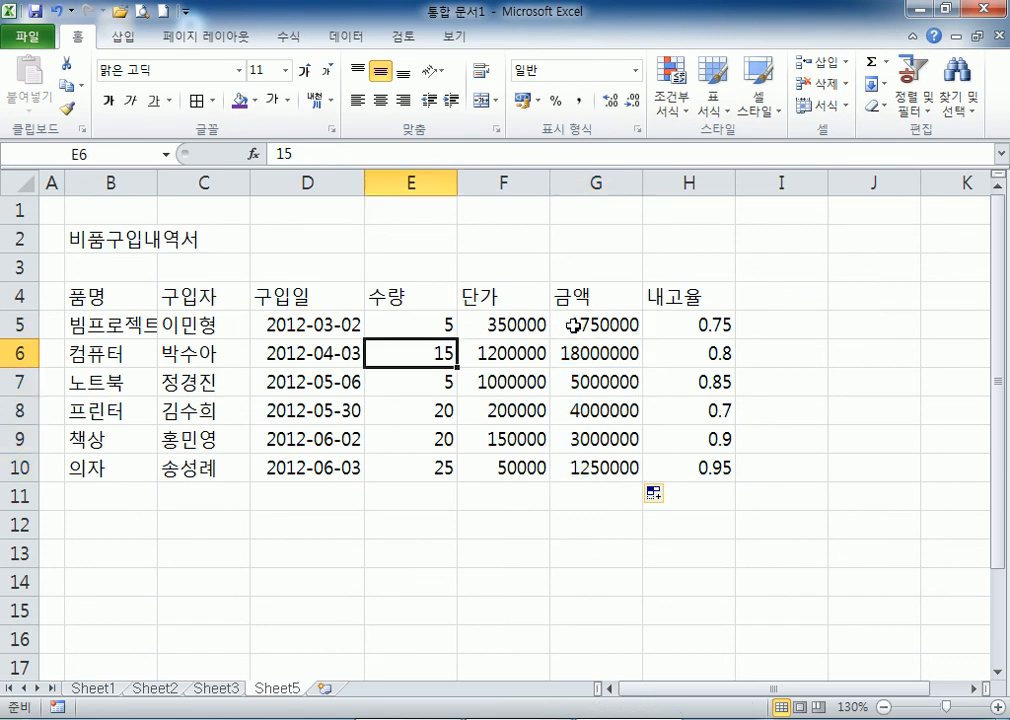
Format the 내고율 rates in H5:H10 as percentages without decimal places.
{"action": "left_click_drag", "start_coordinate": [707, 325], "coordinate": [705, 468]}
{"action": "left_click", "coordinate": [555, 100]}
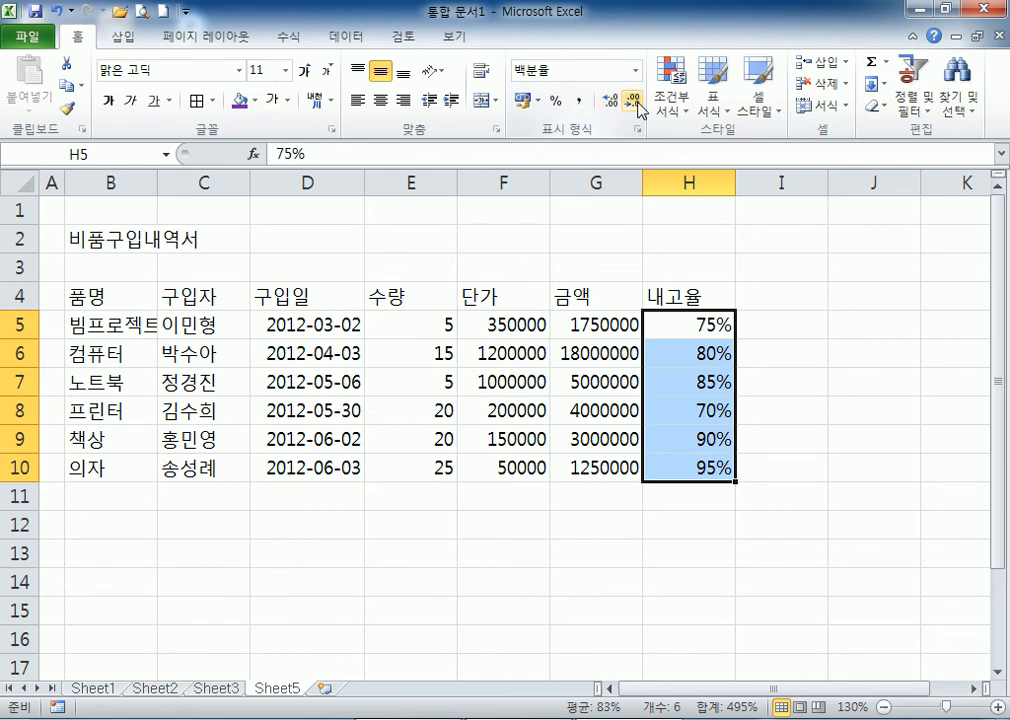
{"action": "left_click", "coordinate": [633, 103]}
{"action": "left_click", "coordinate": [630, 103]}
{"action": "left_click", "coordinate": [611, 103]}
{"action": "left_click", "coordinate": [611, 103]}
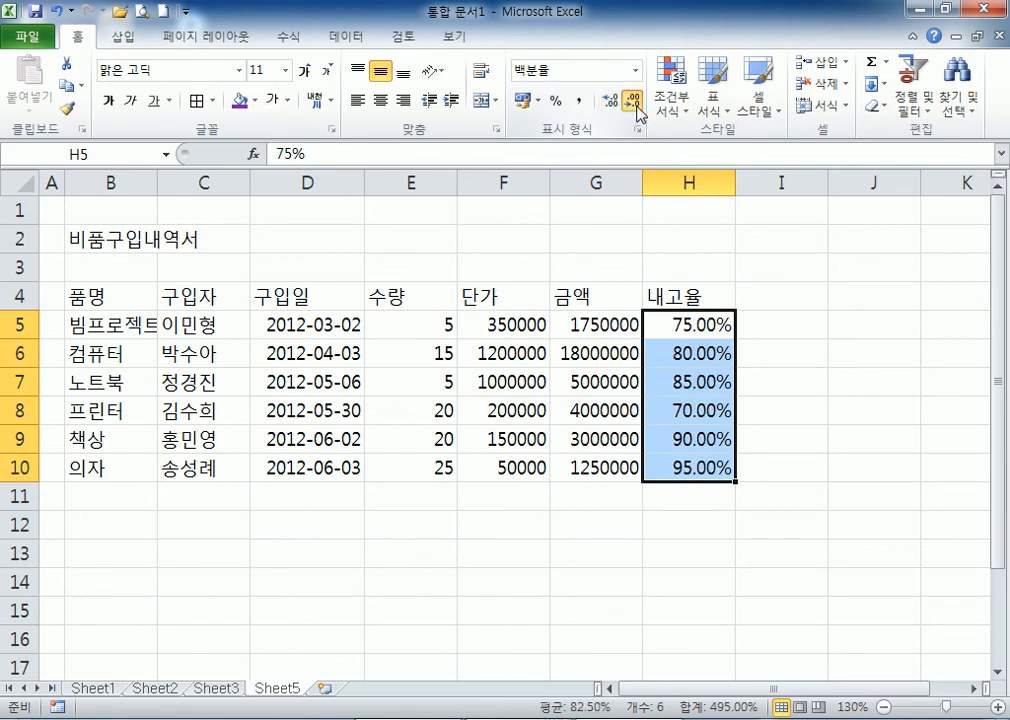
{"action": "left_click", "coordinate": [636, 105]}
{"action": "left_click", "coordinate": [634, 104]}
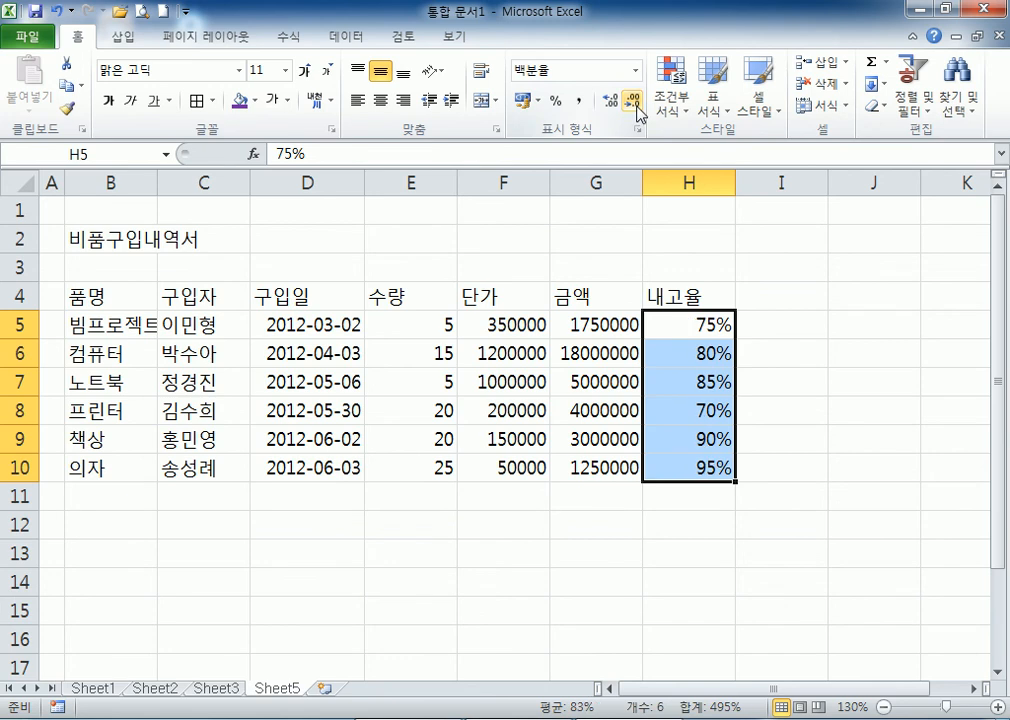
Set the percentages in H5:H10 to show one decimal place.
{"action": "left_click", "coordinate": [611, 103]}
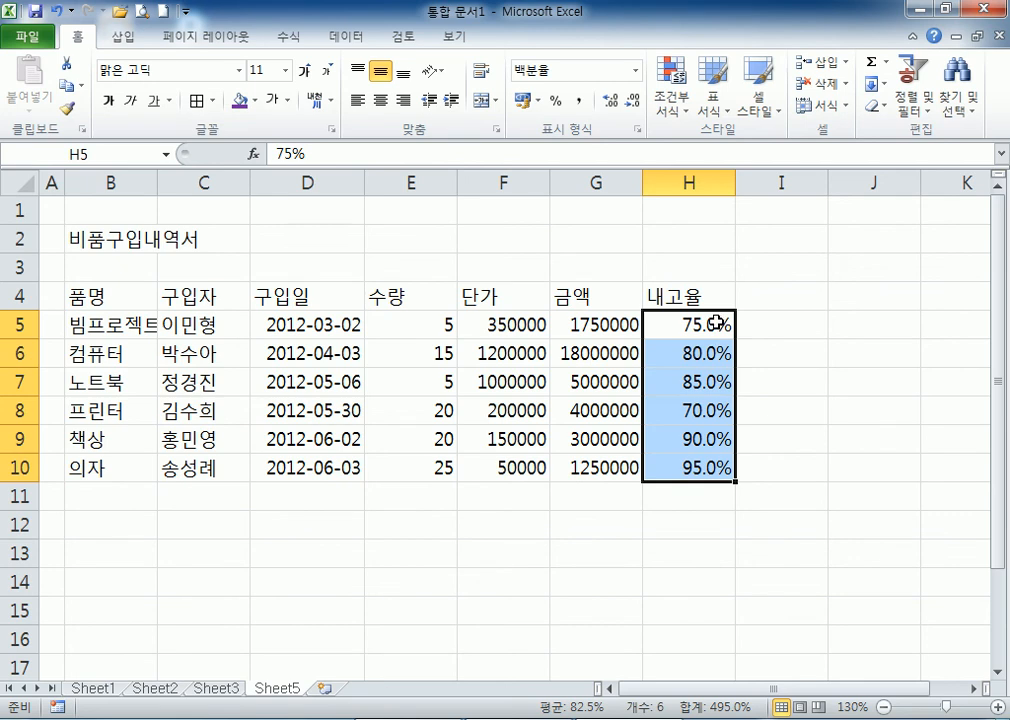
{"action": "left_click", "coordinate": [632, 102]}
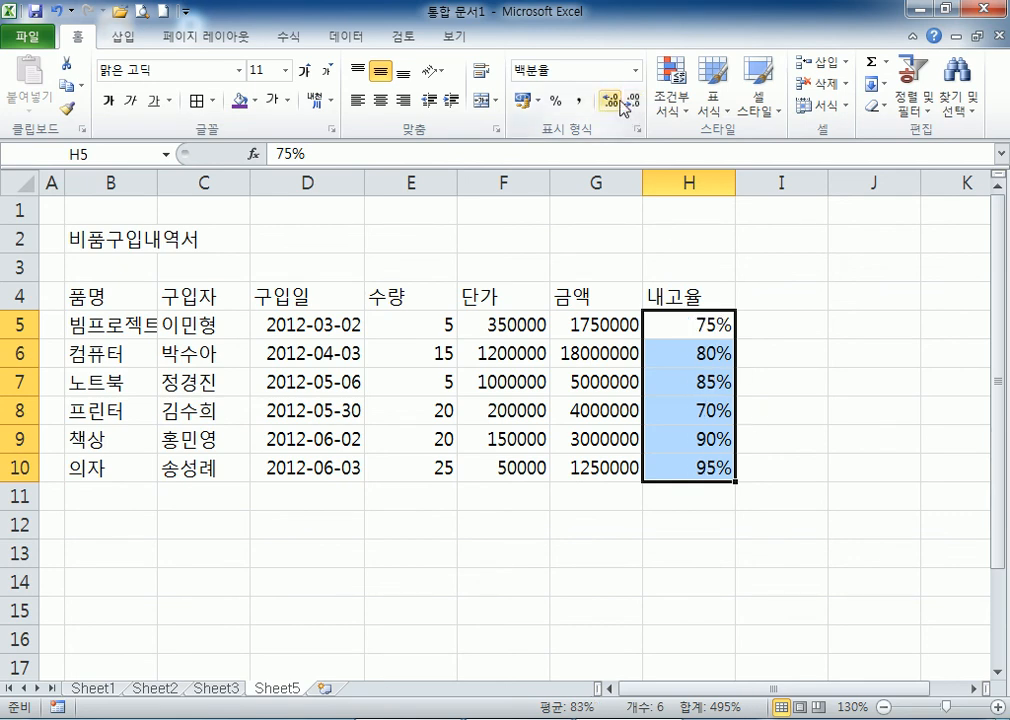
{"action": "left_click", "coordinate": [611, 102]}
{"action": "left_click", "coordinate": [611, 102]}
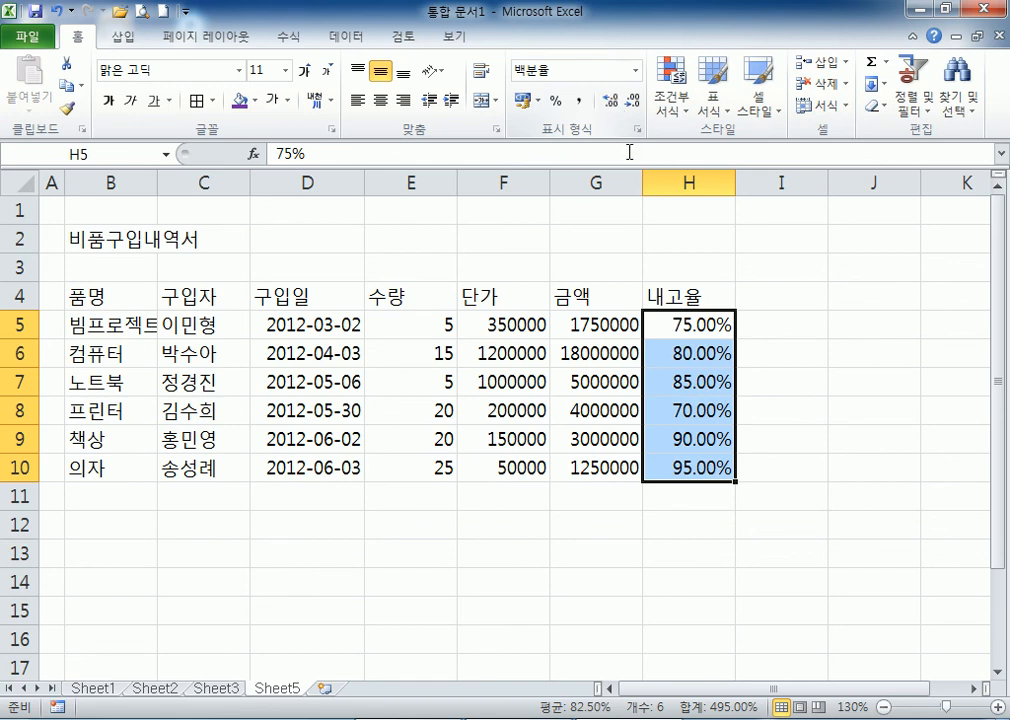
{"action": "left_click", "coordinate": [611, 102]}
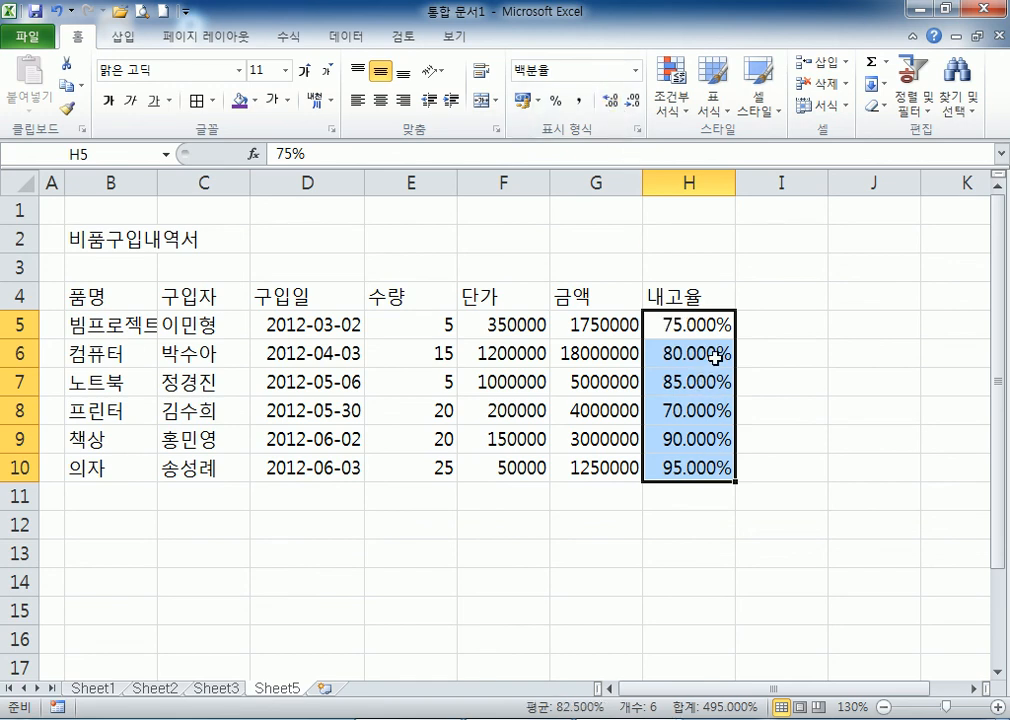
{"action": "left_click", "coordinate": [632, 102]}
{"action": "left_click", "coordinate": [632, 102]}
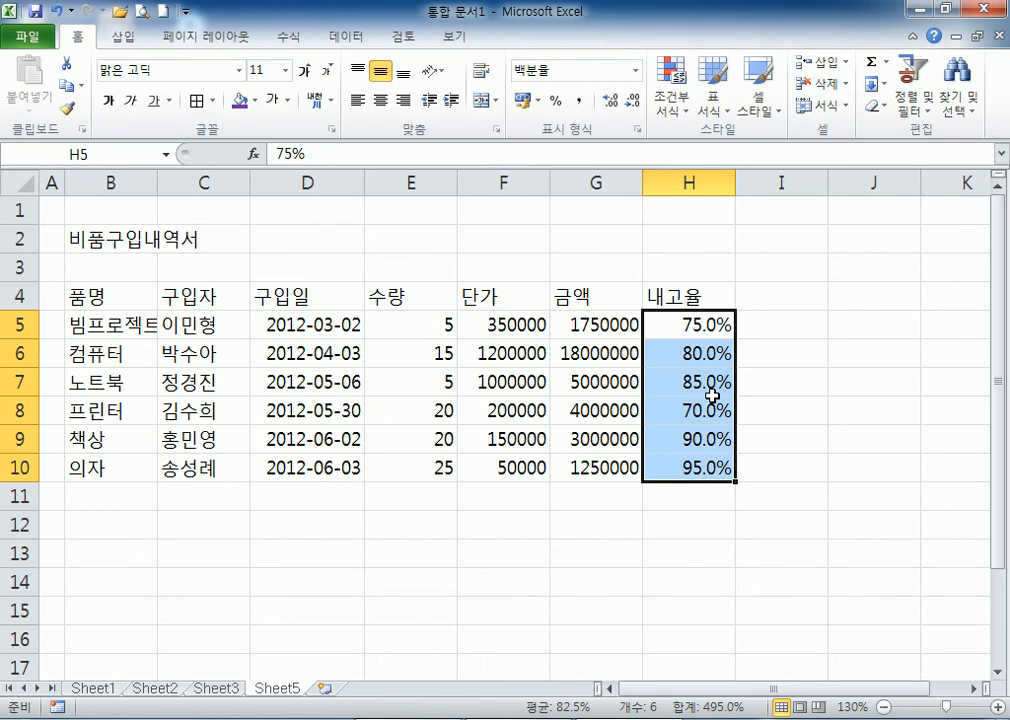
Apply the ₩ accounting format to the amounts in G5:G10 and comma style to the unit prices and quantities in E5:F10.
{"action": "left_click_drag", "start_coordinate": [578, 326], "coordinate": [592, 468]}
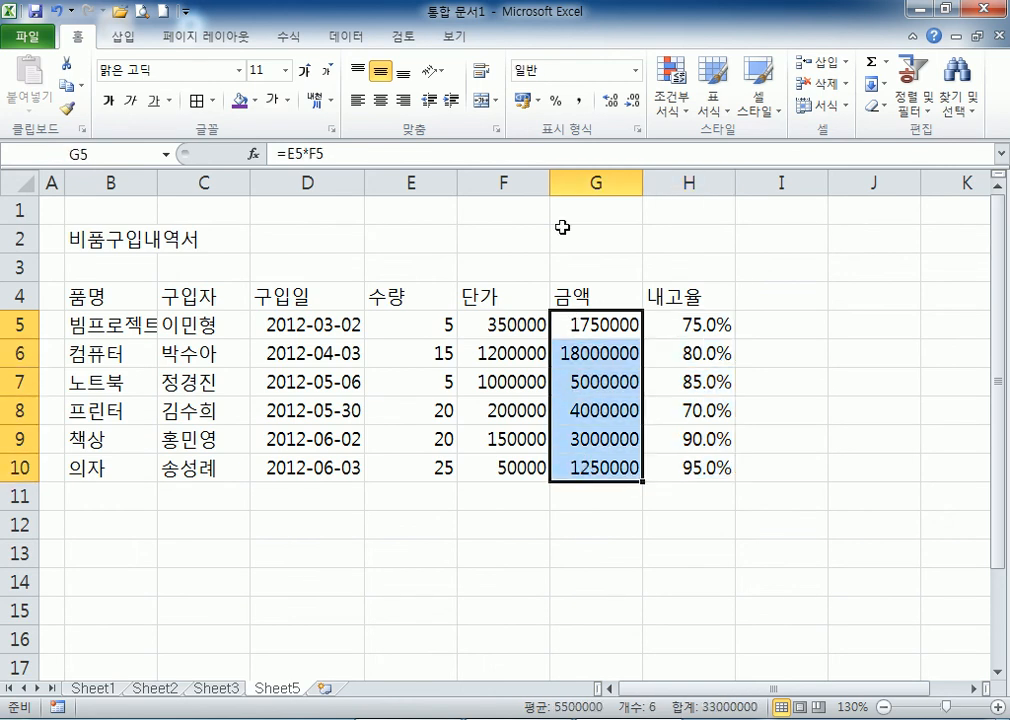
{"action": "left_click", "coordinate": [524, 100]}
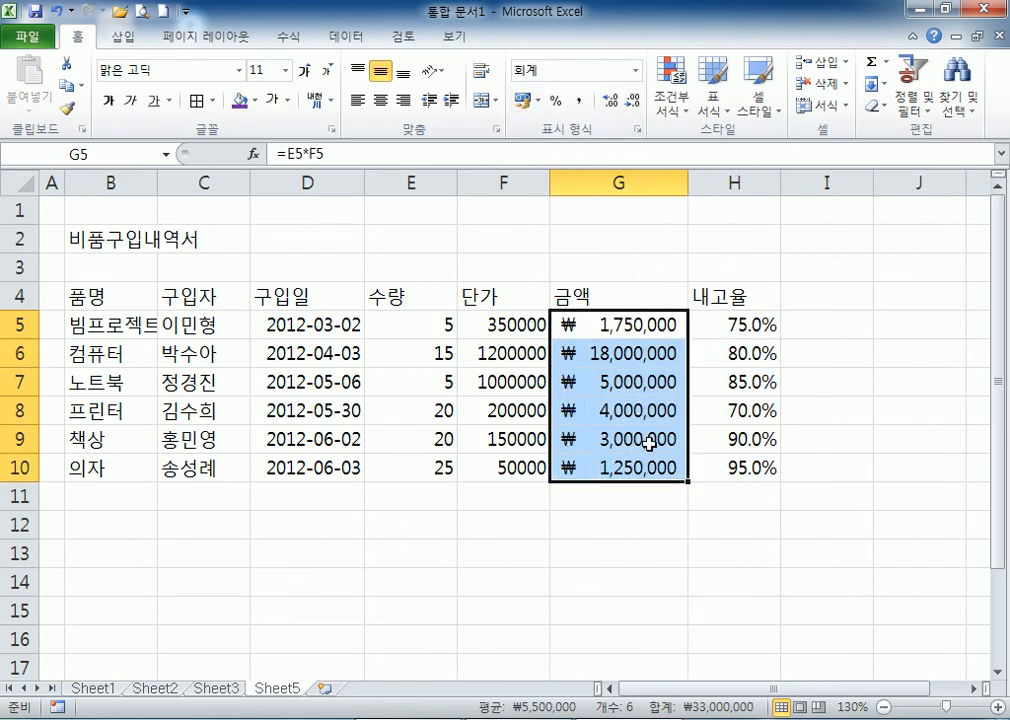
{"action": "left_click_drag", "start_coordinate": [500, 325], "coordinate": [514, 466]}
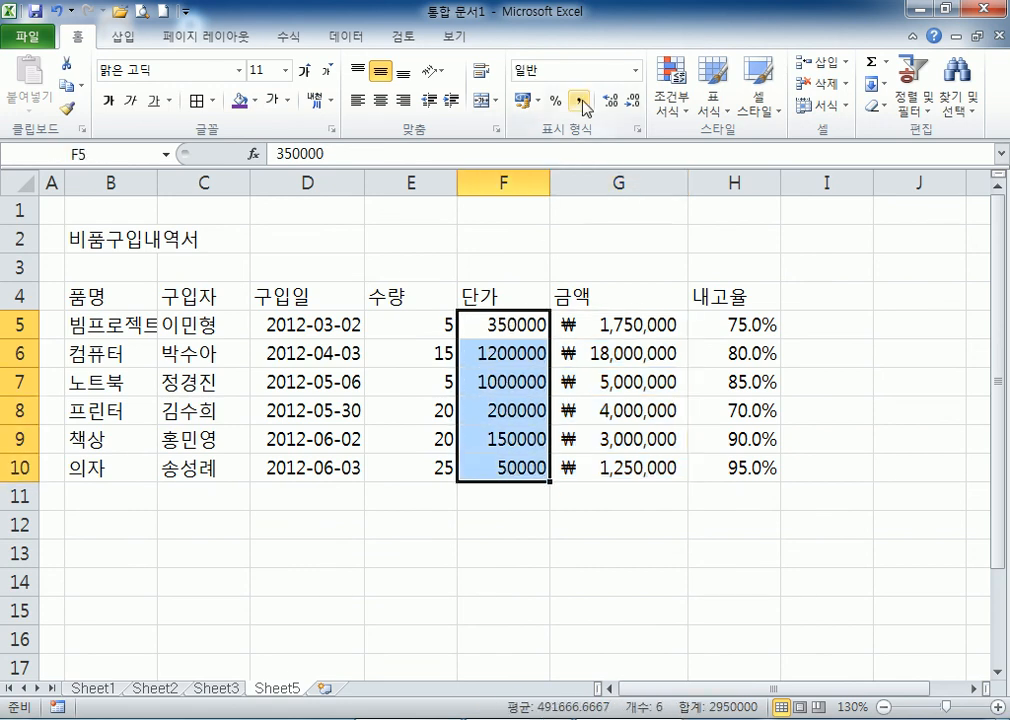
{"action": "left_click", "coordinate": [579, 101]}
{"action": "left_click_drag", "start_coordinate": [410, 325], "coordinate": [408, 466]}
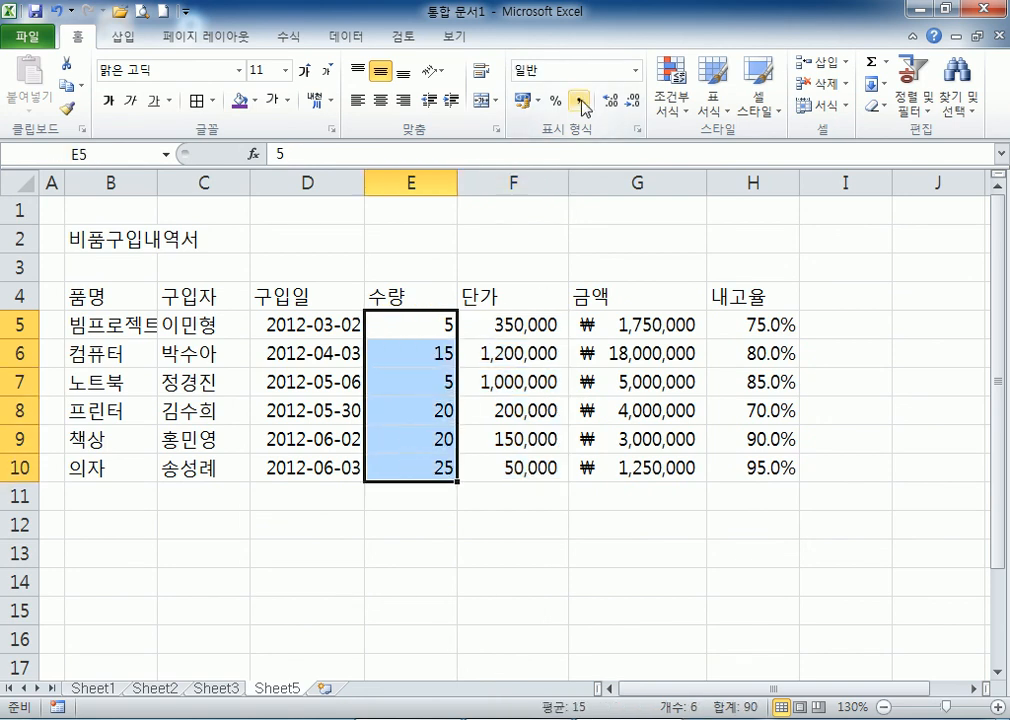
{"action": "left_click", "coordinate": [579, 102]}
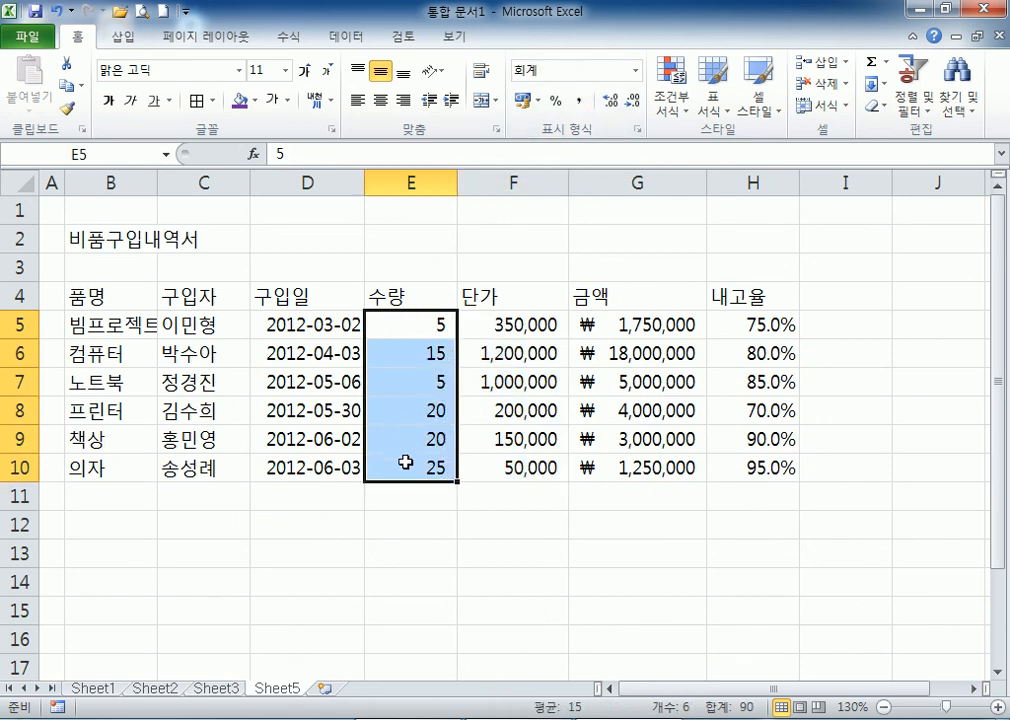
Try comma style and percent style on the amounts in G5:G10, ending with comma style.
{"action": "left_click_drag", "start_coordinate": [625, 323], "coordinate": [640, 467]}
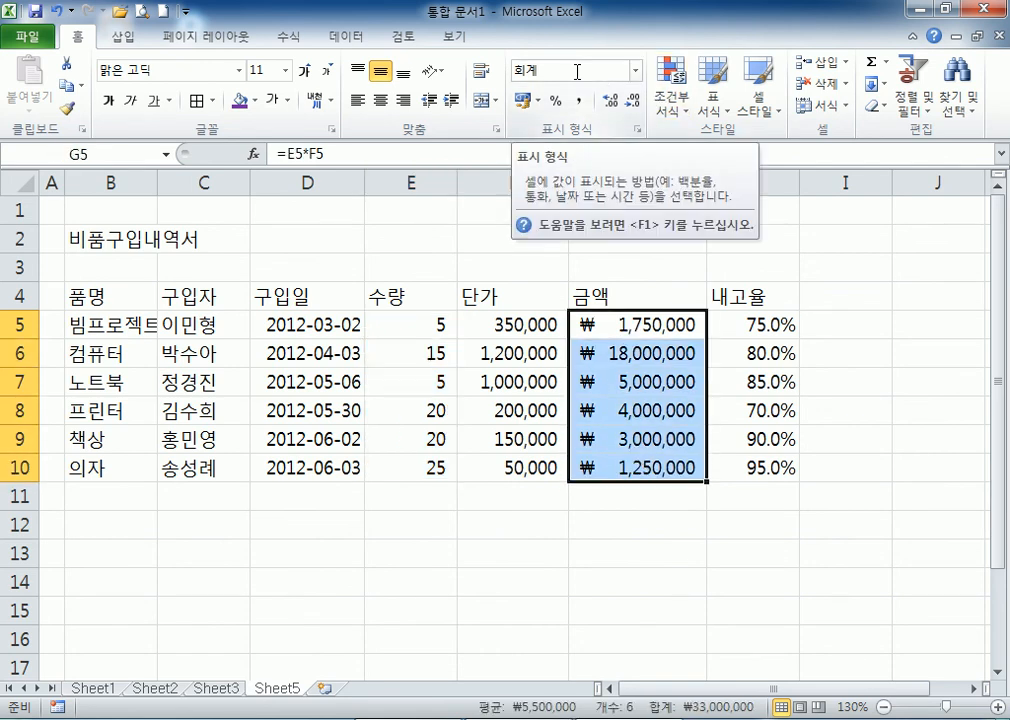
{"action": "left_click", "coordinate": [636, 71]}
{"action": "left_click", "coordinate": [637, 72]}
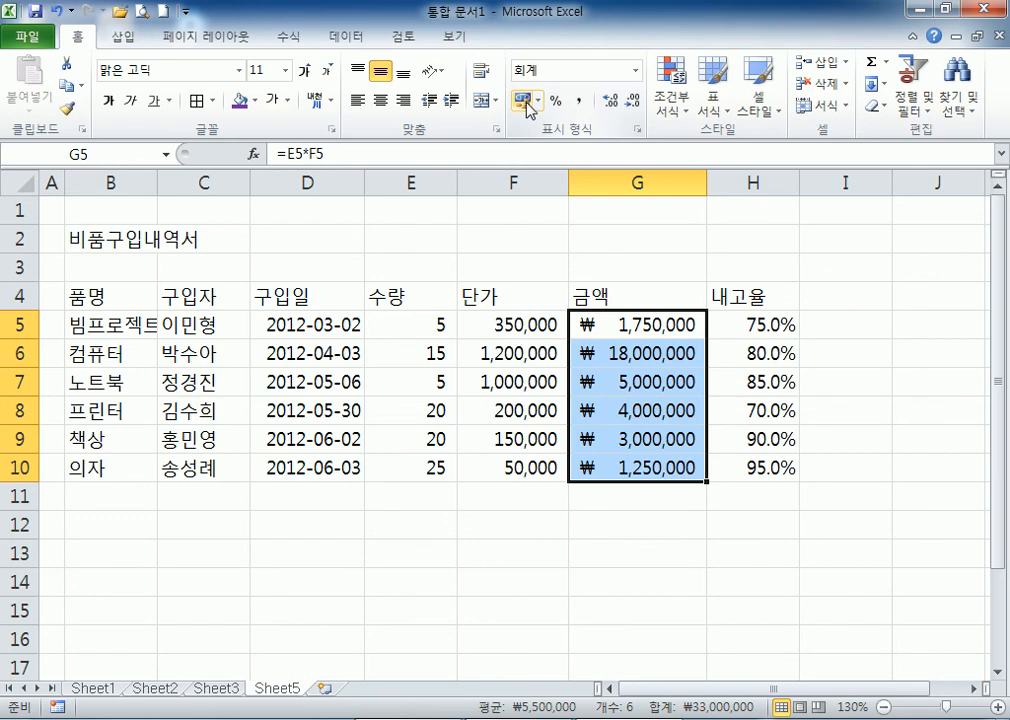
{"action": "left_click", "coordinate": [580, 102]}
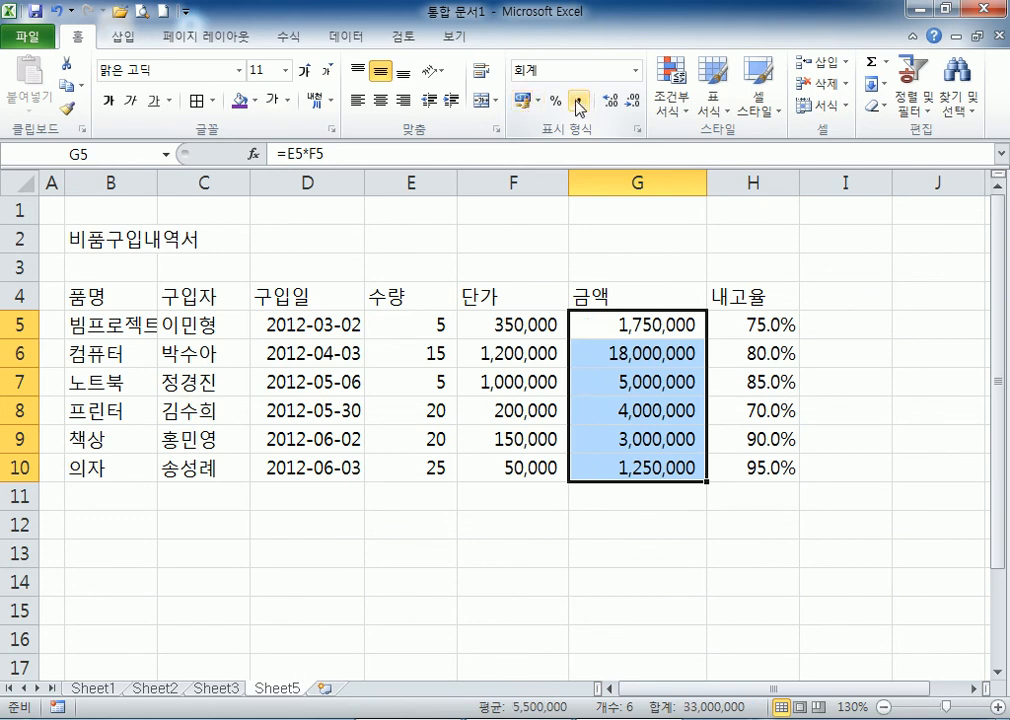
{"action": "left_click", "coordinate": [555, 101]}
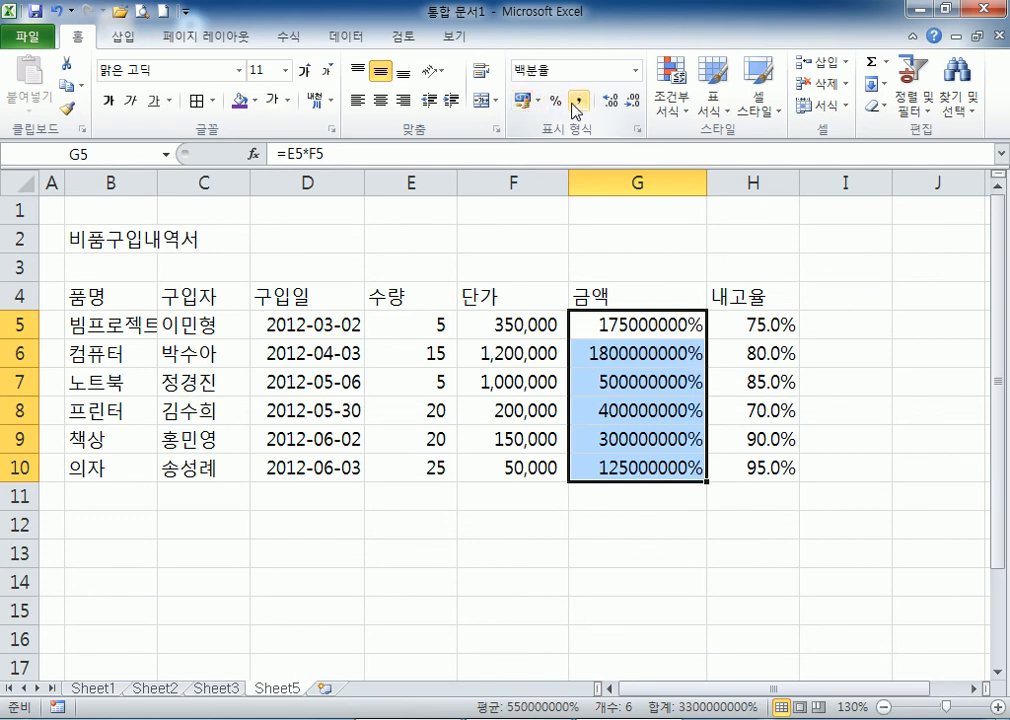
{"action": "left_click", "coordinate": [578, 101]}
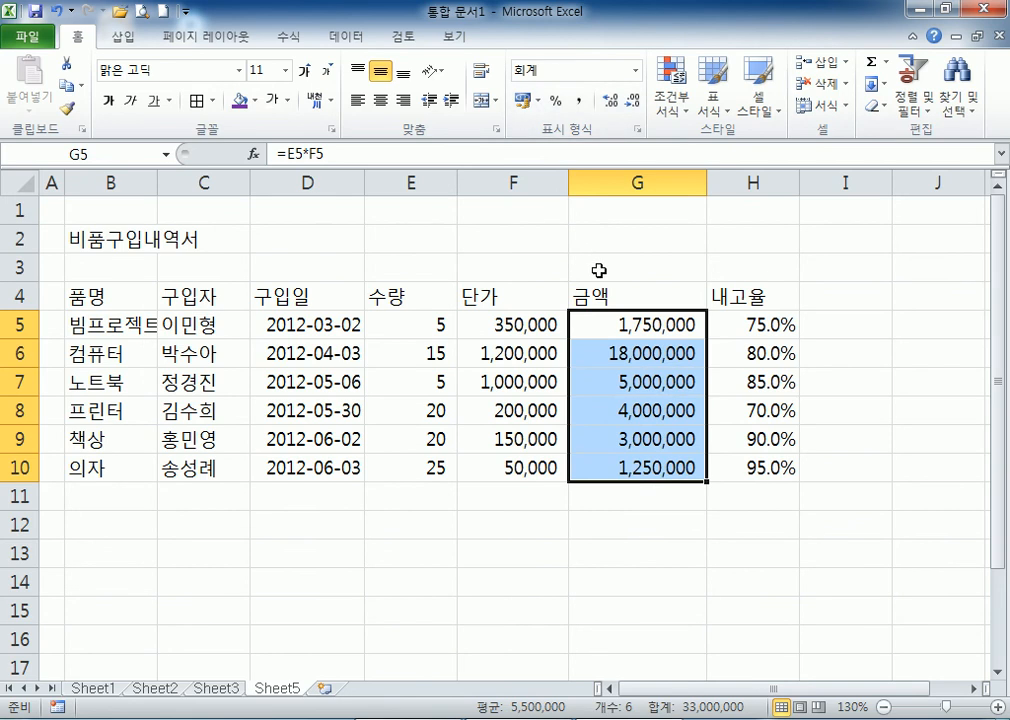
Reset the amounts in G5:G10 to the General format and reapply the ₩ accounting format.
{"action": "left_click", "coordinate": [637, 72]}
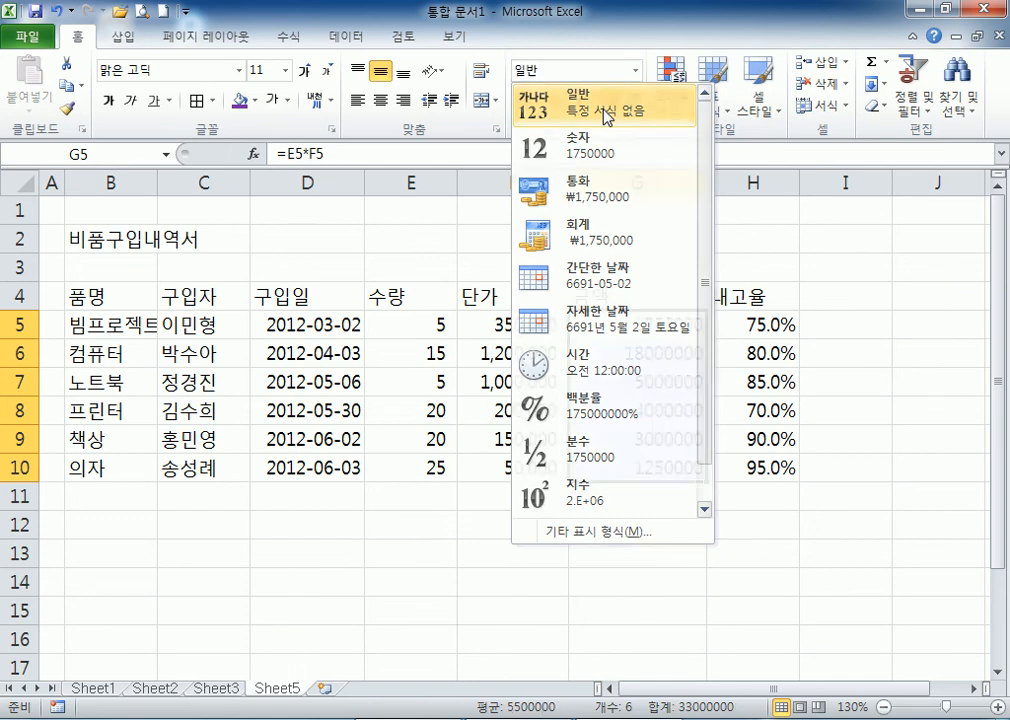
{"action": "left_click", "coordinate": [606, 112]}
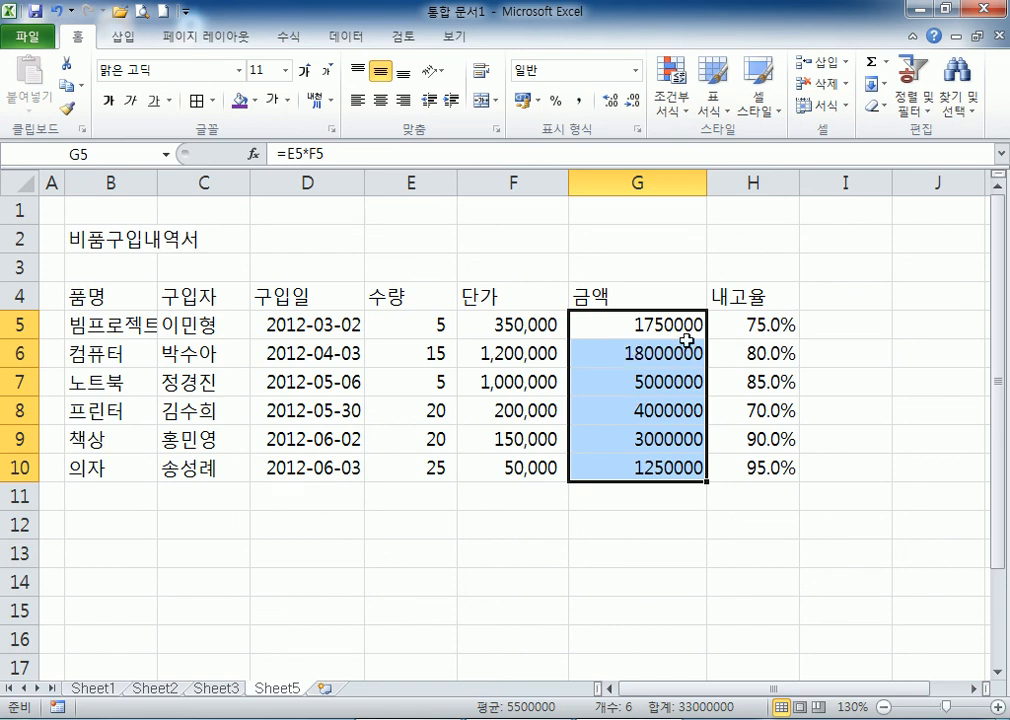
{"action": "left_click", "coordinate": [524, 102]}
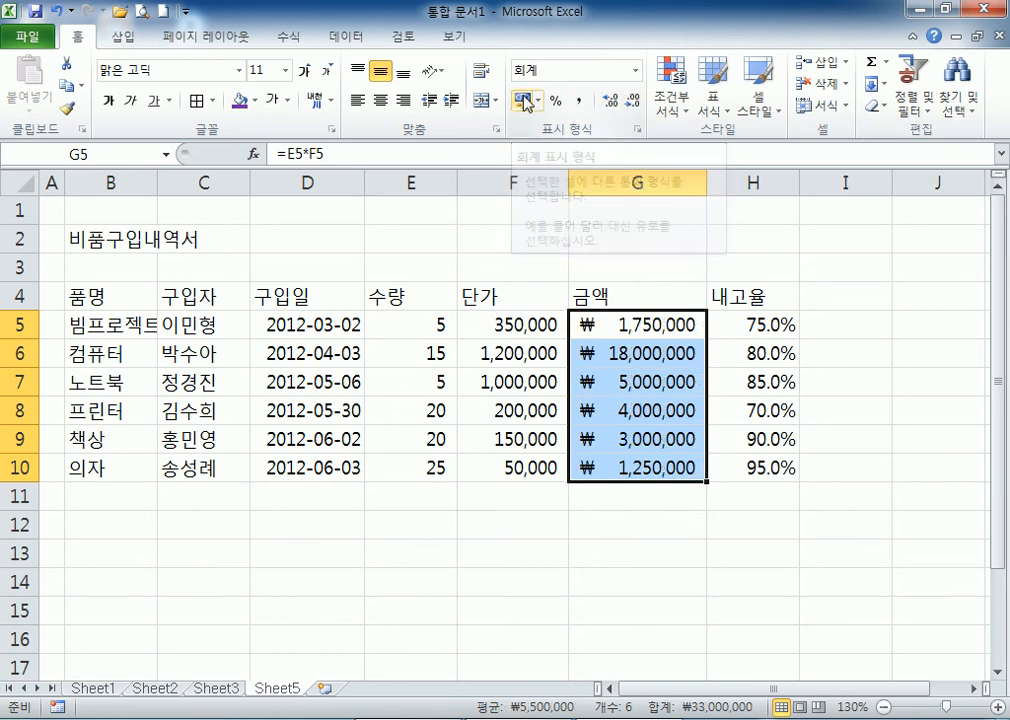
{"action": "left_click", "coordinate": [636, 71]}
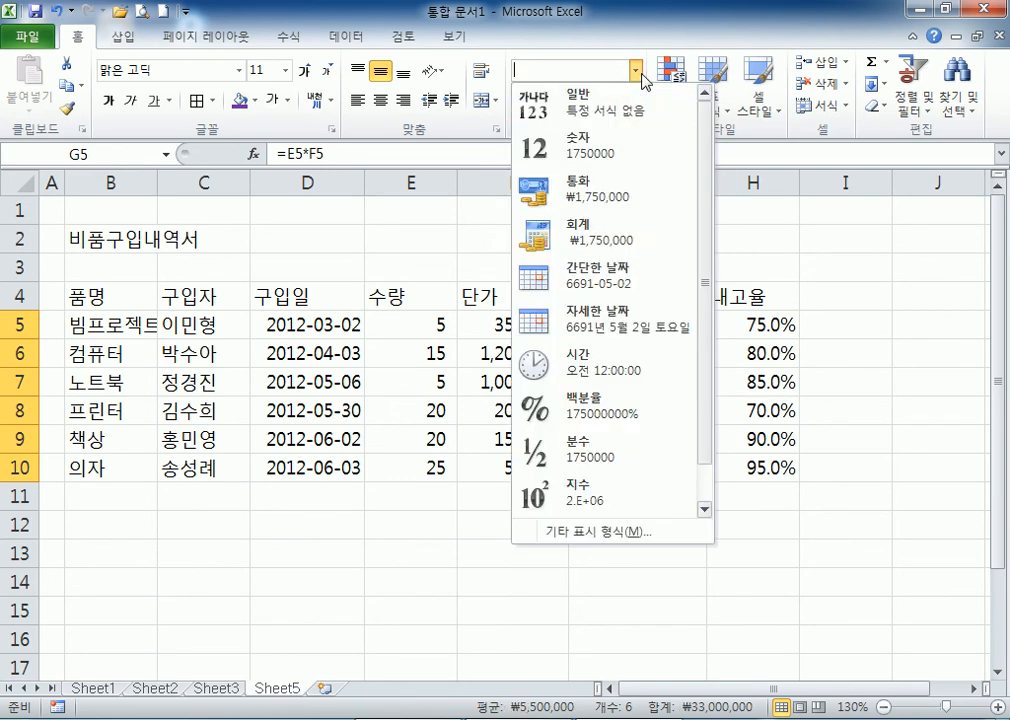
{"action": "left_click", "coordinate": [597, 108]}
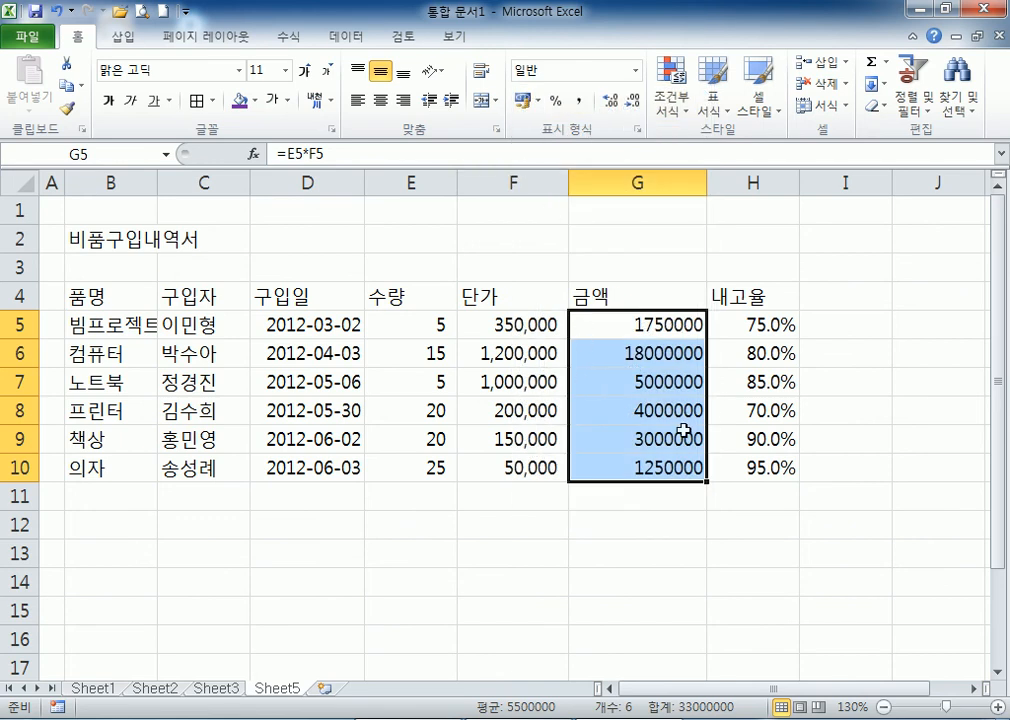
{"action": "left_click", "coordinate": [524, 102]}
Switch the unit prices in F5:F10 to the ₩ accounting format and back to comma style.
{"action": "left_click_drag", "start_coordinate": [514, 320], "coordinate": [514, 467]}
{"action": "left_click", "coordinate": [522, 101]}
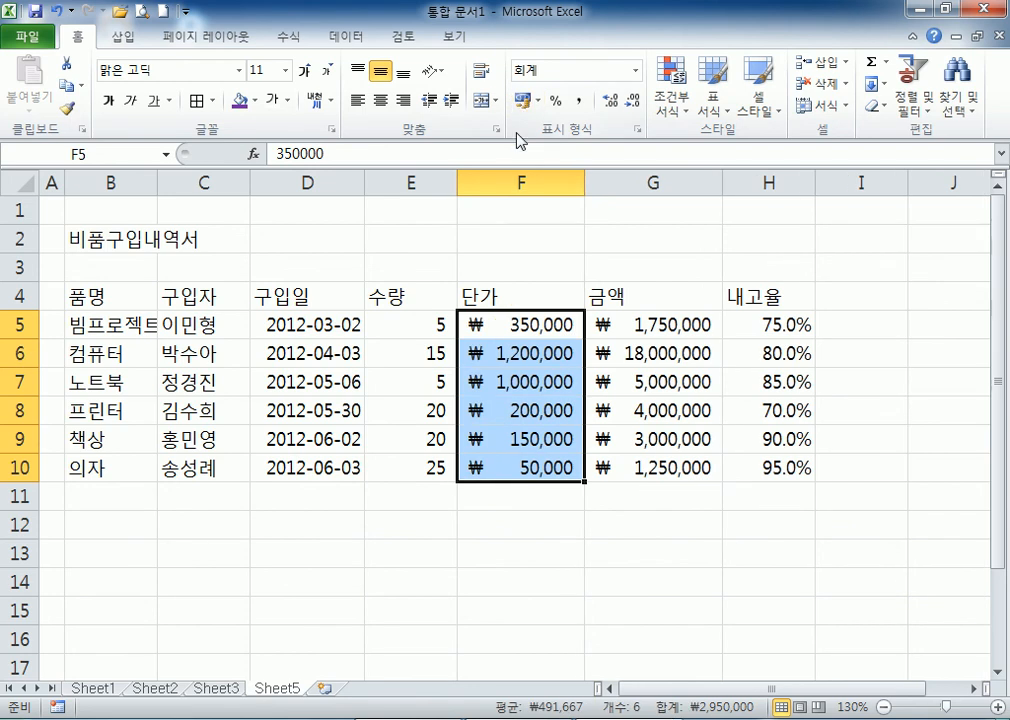
{"action": "left_click", "coordinate": [579, 101]}
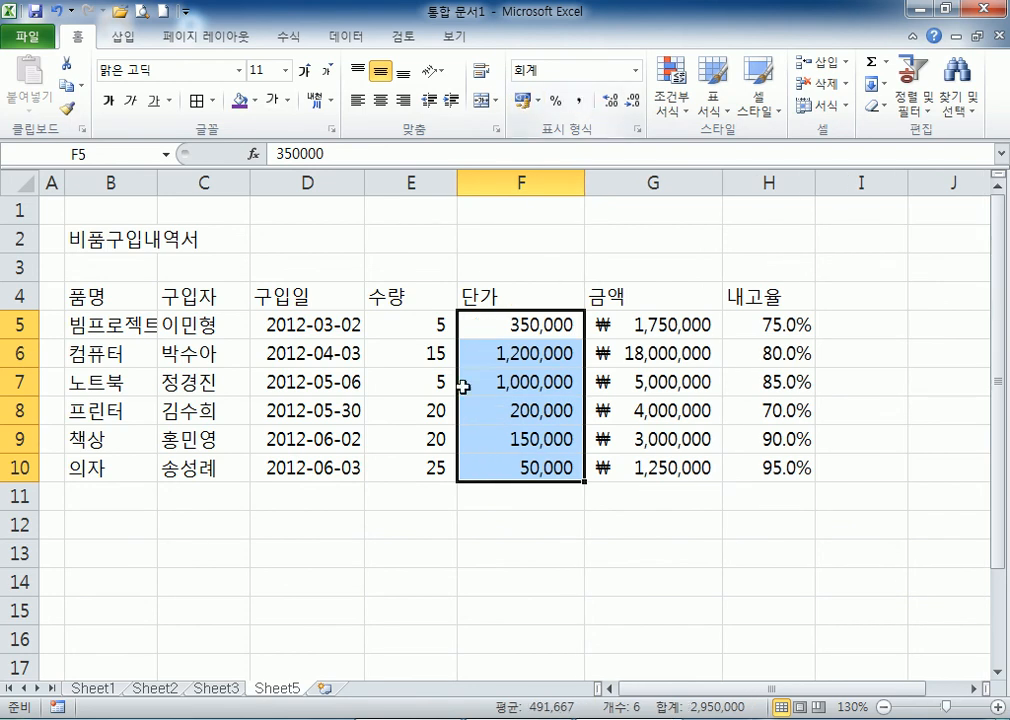
Widen column F slightly and column E to a width of about 11.50.
{"action": "mouse_move", "coordinate": [585, 184]}
{"action": "left_mouse_down"}
{"action": "mouse_move", "coordinate": [563, 187]}
{"action": "mouse_move", "coordinate": [597, 186]}
{"action": "left_mouse_up"}
{"action": "double_click", "coordinate": [564, 187]}
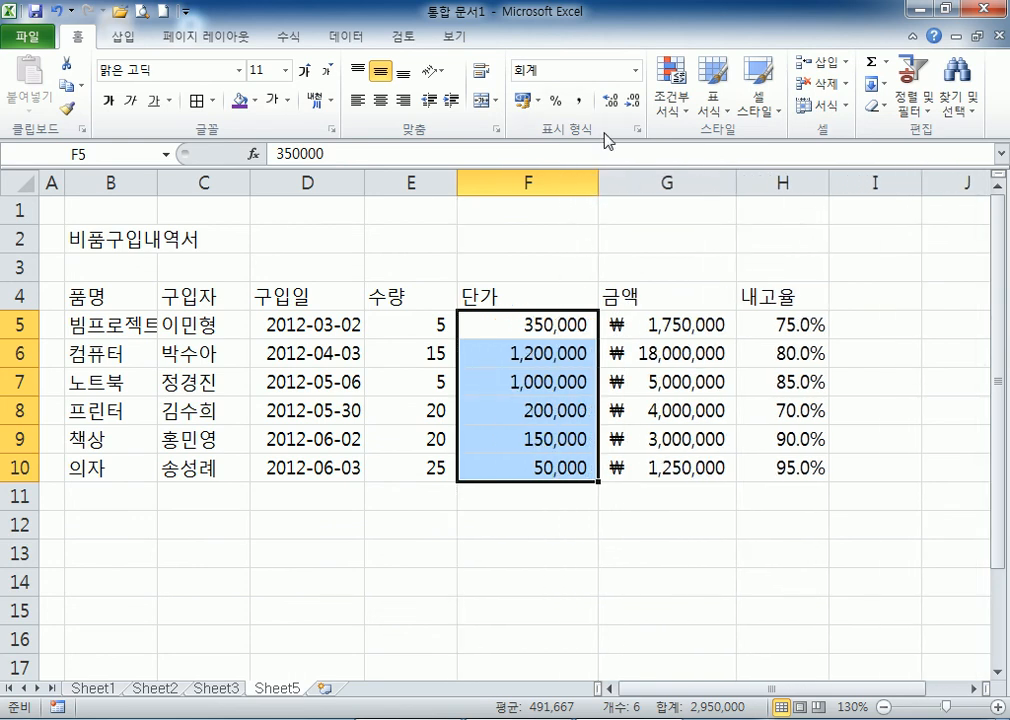
{"action": "left_click_drag", "start_coordinate": [458, 187], "coordinate": [487, 187]}
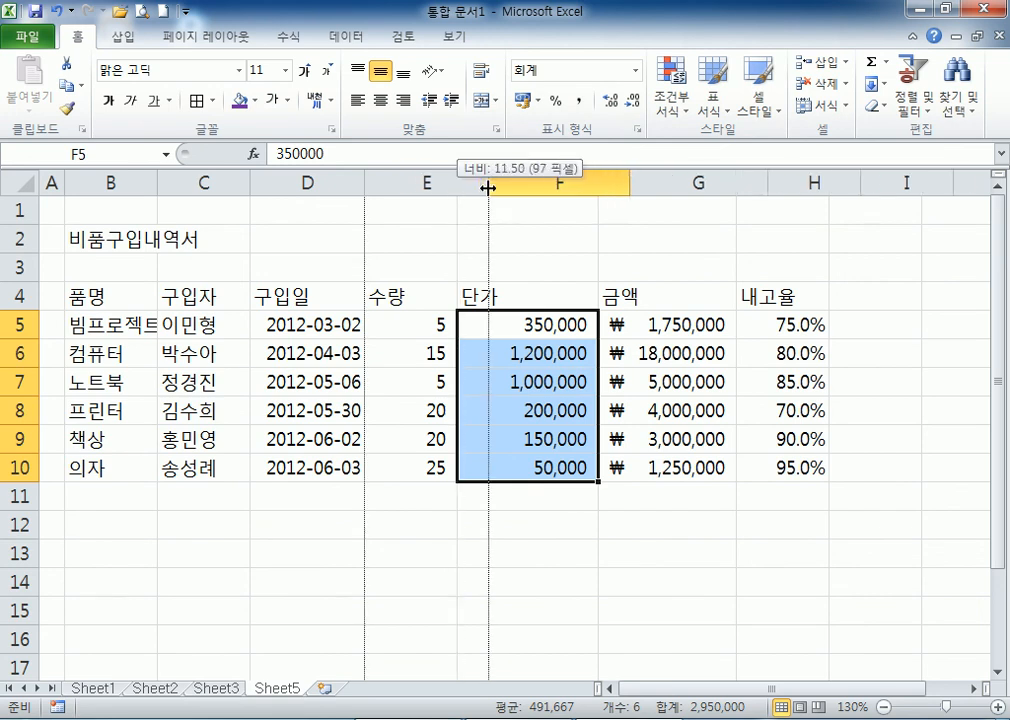
{"action": "left_click", "coordinate": [428, 181]}
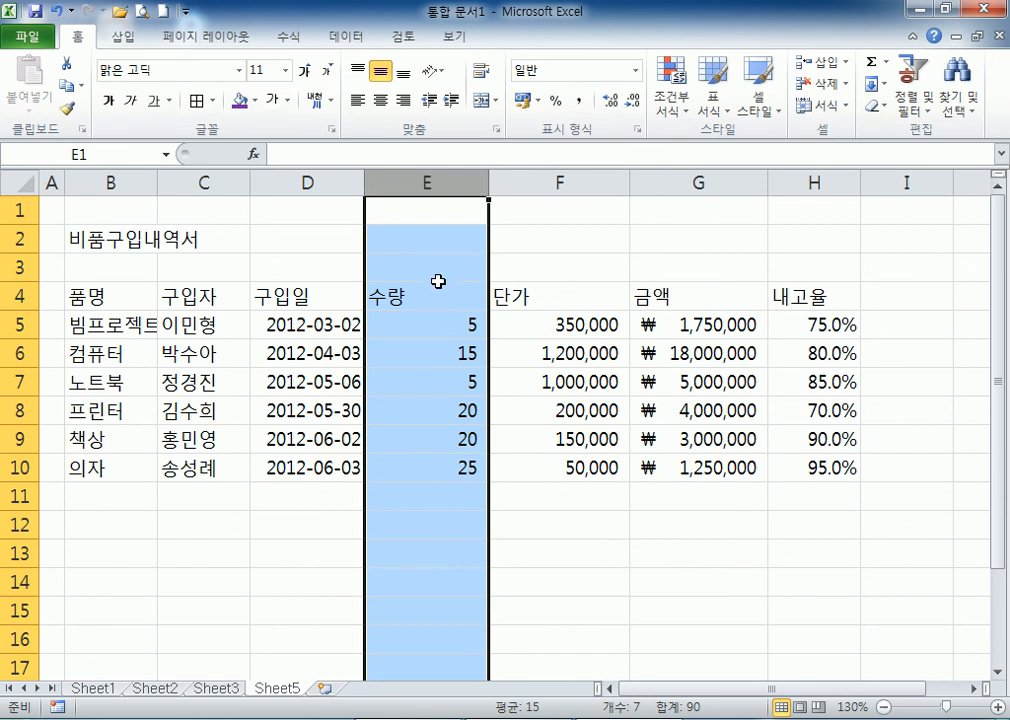
{"action": "left_click", "coordinate": [543, 347]}
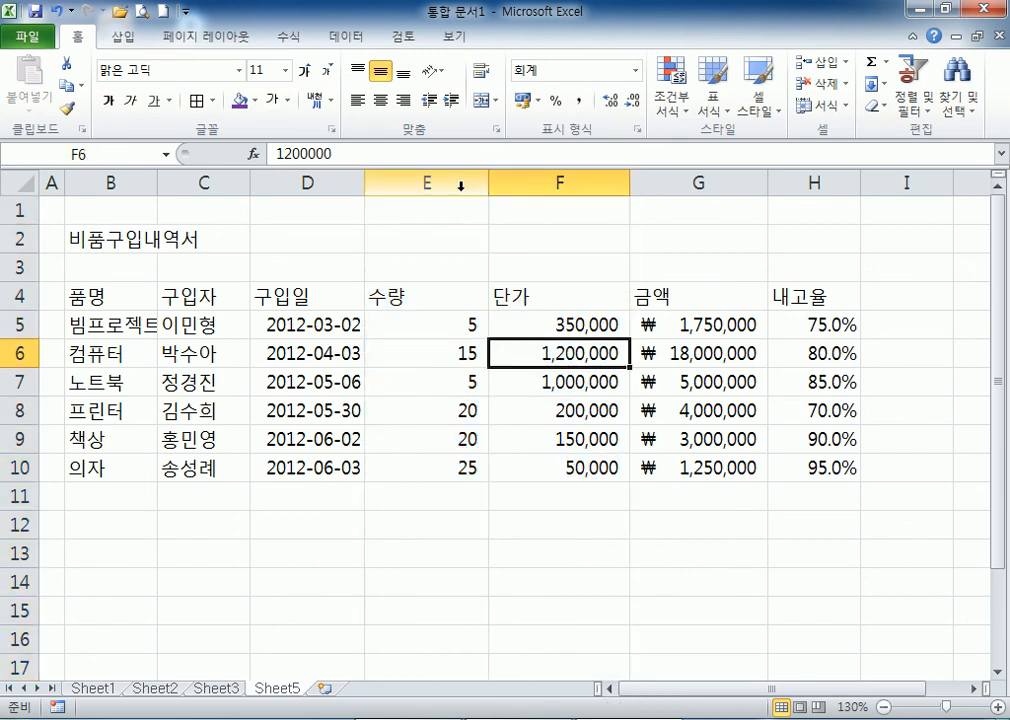
AutoFit the widths of the 수량 column E and the 단가 column F to their contents.
{"action": "left_click_drag", "start_coordinate": [488, 183], "coordinate": [488, 183]}
{"action": "left_click", "coordinate": [460, 239]}
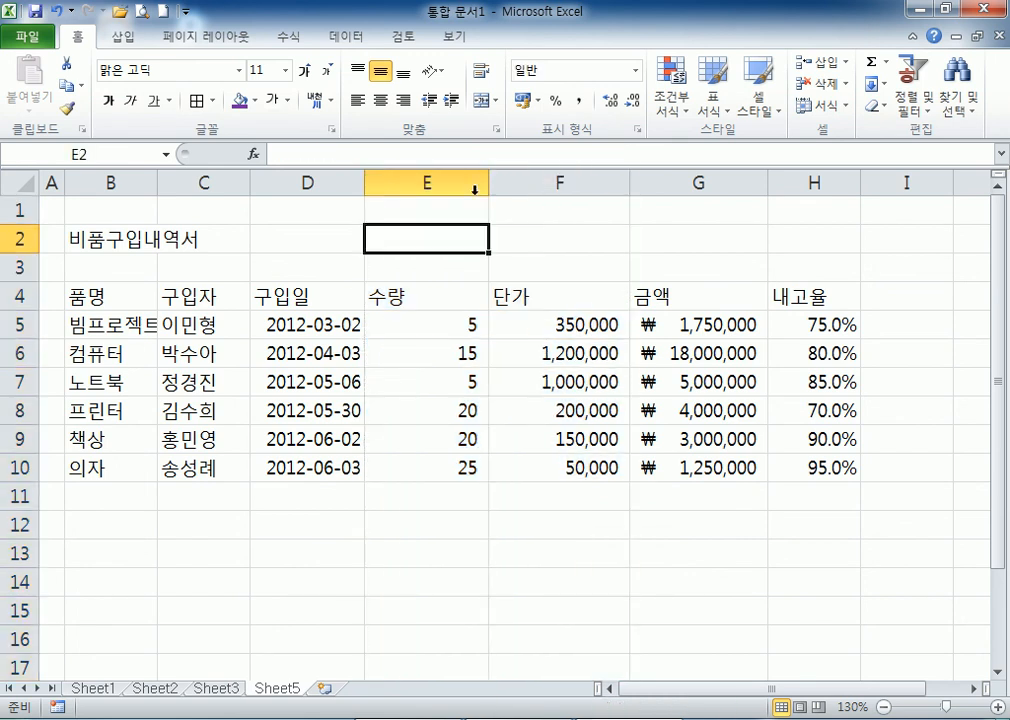
{"action": "double_click", "coordinate": [490, 184]}
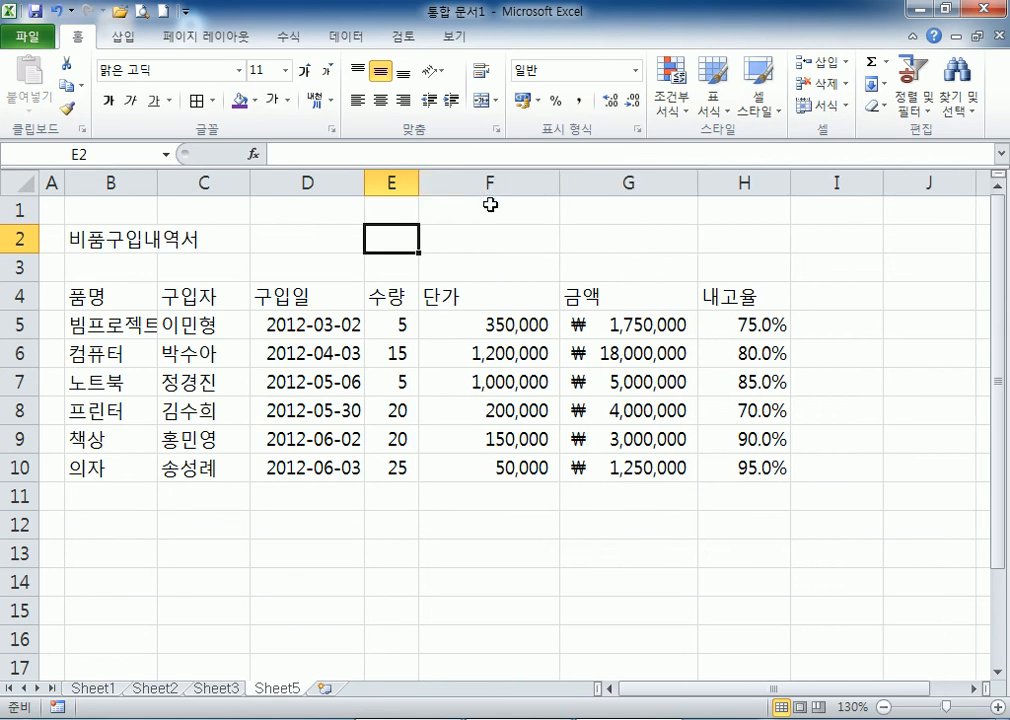
{"action": "left_click_drag", "start_coordinate": [562, 185], "coordinate": [562, 185]}
{"action": "double_click", "coordinate": [562, 185]}
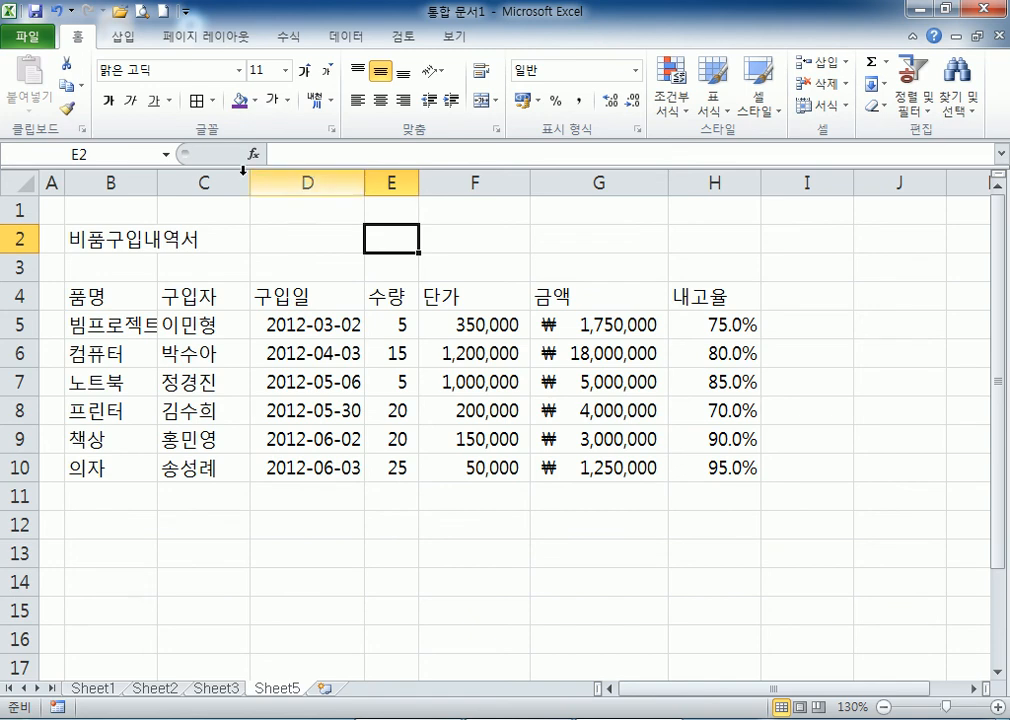
Try merging and centering the title across B2:H2 and widening column B, and undo both changes.
{"action": "left_click", "coordinate": [104, 172]}
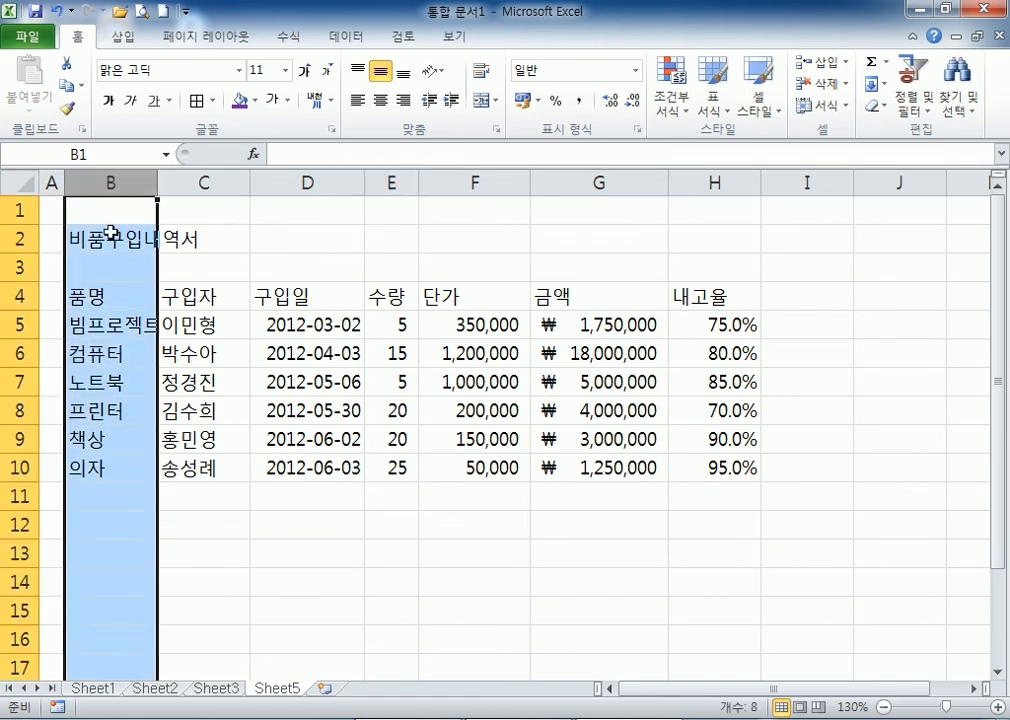
{"action": "left_click_drag", "start_coordinate": [79, 236], "coordinate": [684, 239]}
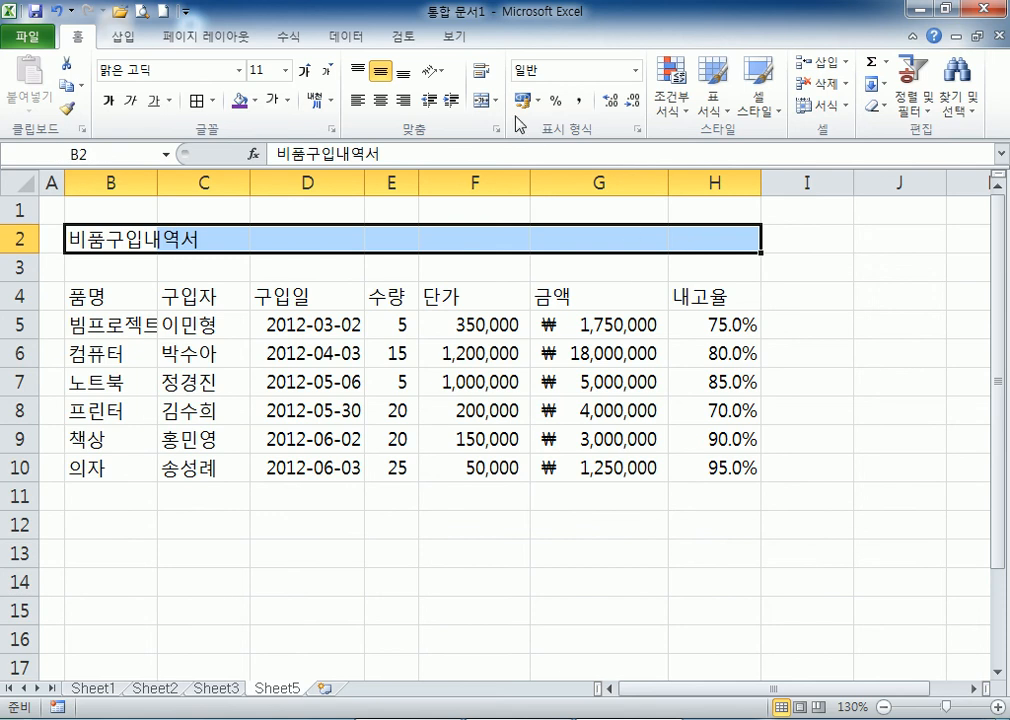
{"action": "left_click", "coordinate": [485, 100]}
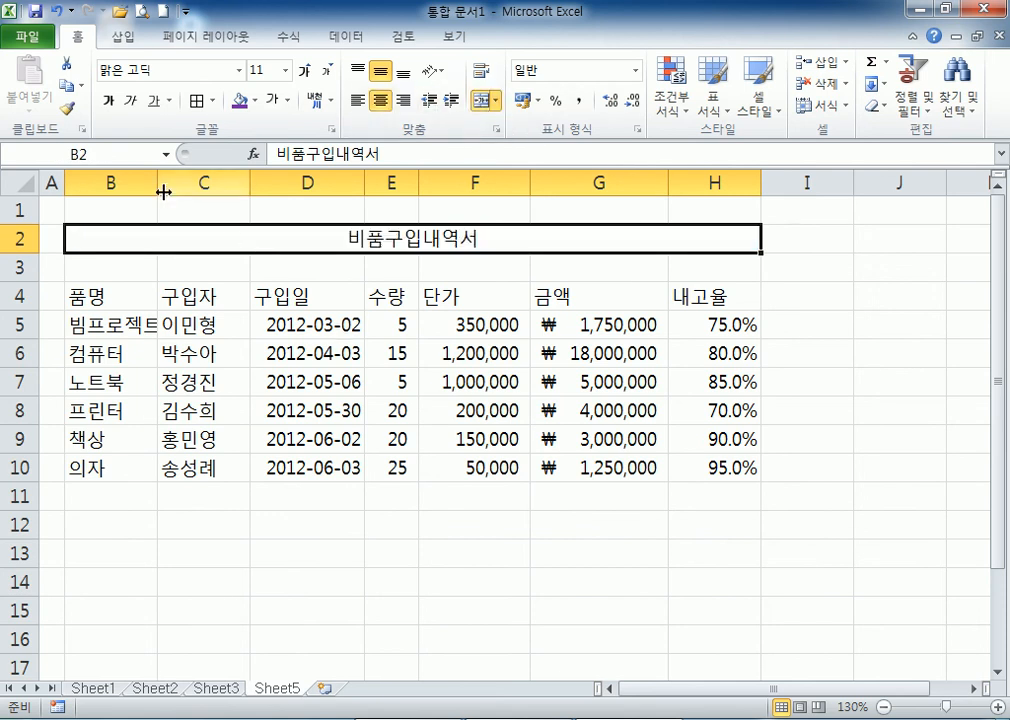
{"action": "left_click_drag", "start_coordinate": [158, 182], "coordinate": [174, 182]}
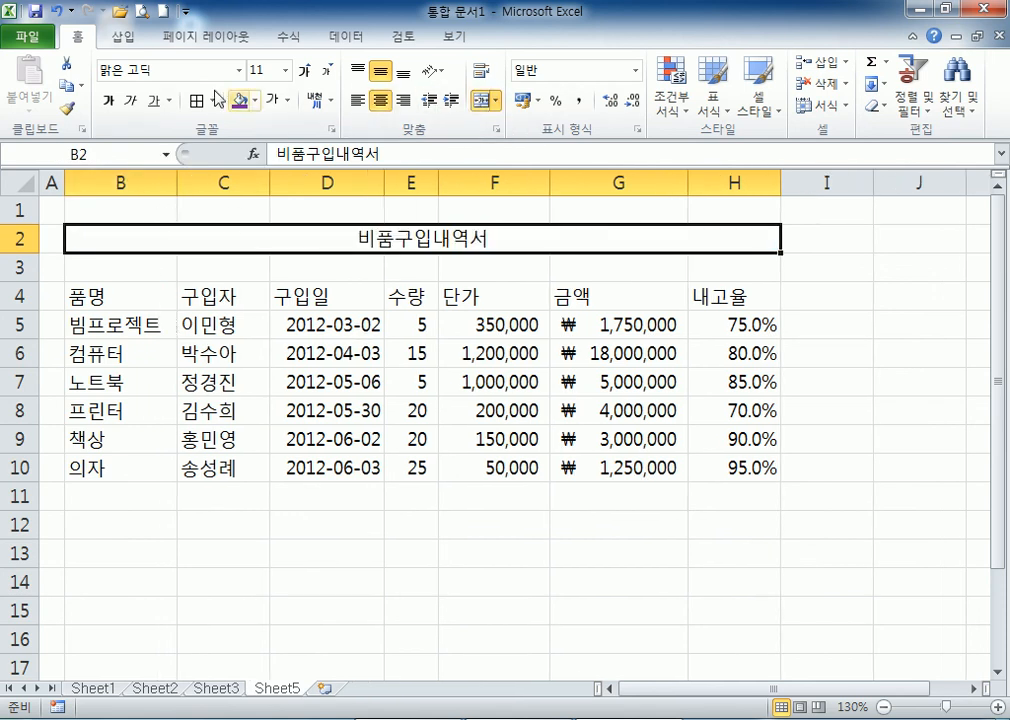
{"action": "left_click", "coordinate": [60, 12]}
{"action": "left_click", "coordinate": [60, 12]}
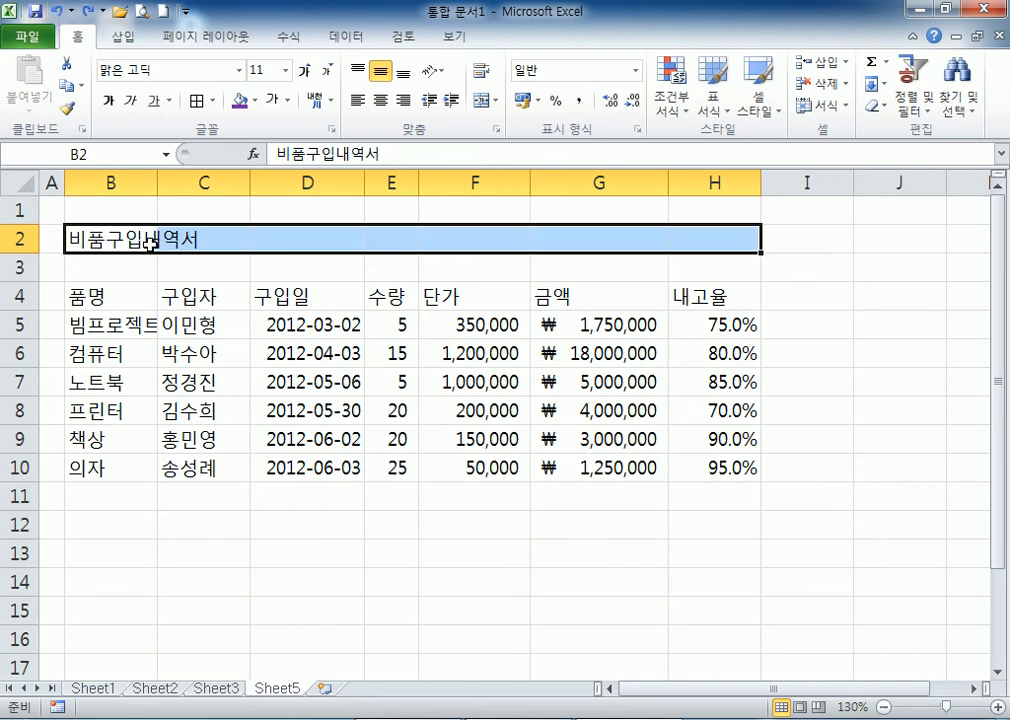
AutoFit column B to the title text and merge and center the title 비품구입내역서 across B2:H2.
{"action": "double_click", "coordinate": [158, 182]}
{"action": "left_click", "coordinate": [176, 181]}
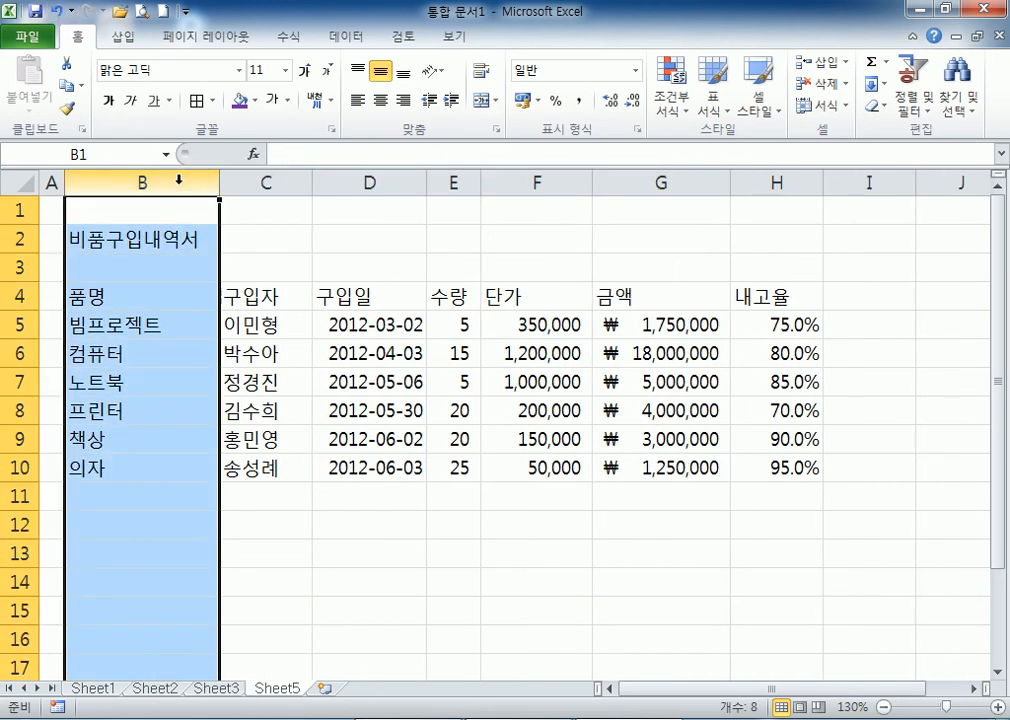
{"action": "left_click", "coordinate": [166, 232]}
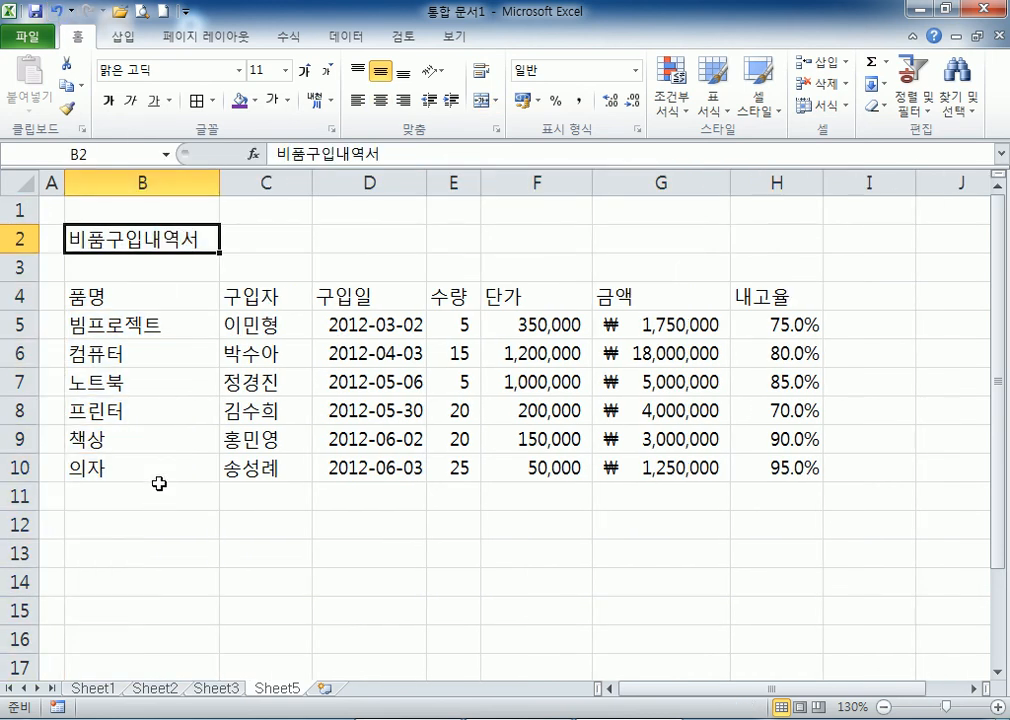
{"action": "left_click_drag", "start_coordinate": [115, 245], "coordinate": [770, 246]}
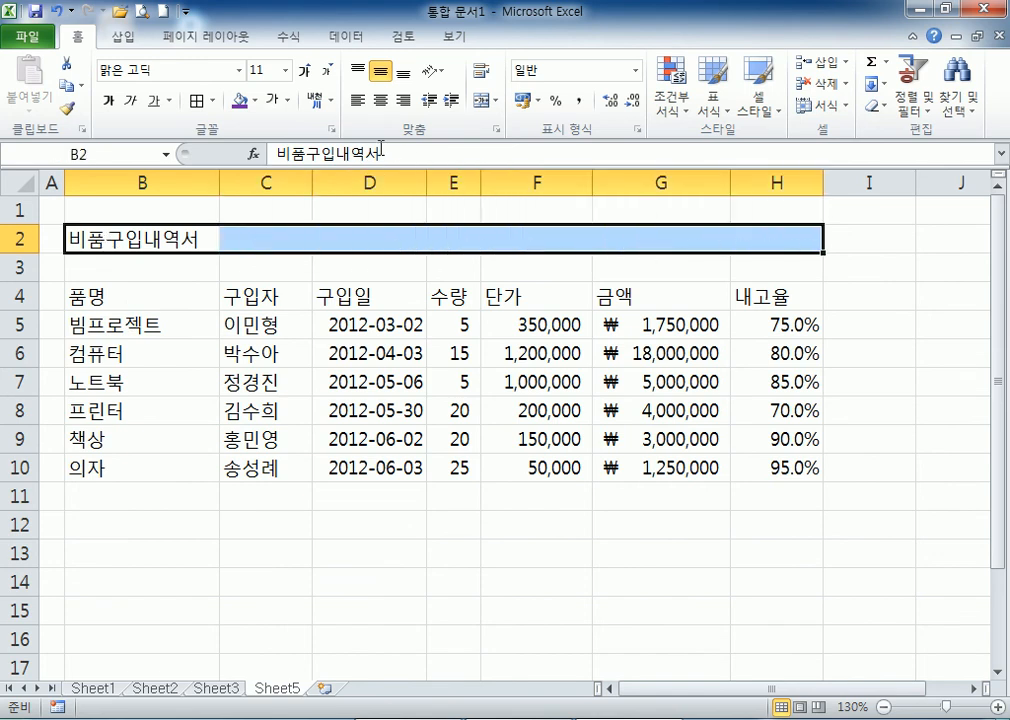
{"action": "left_click", "coordinate": [484, 102]}
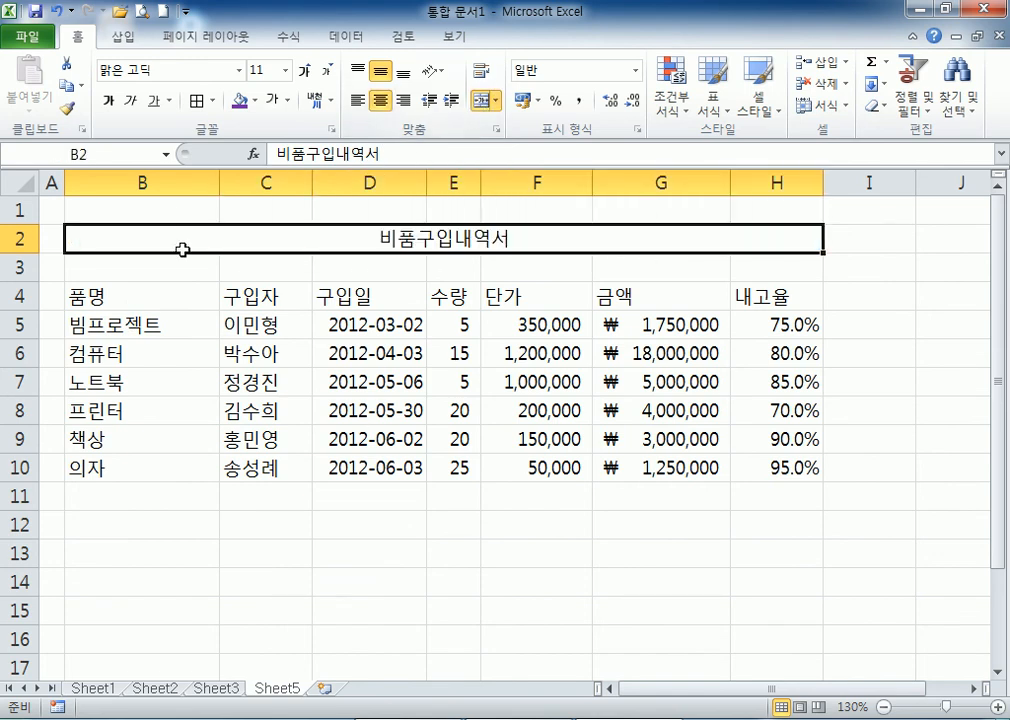
AutoFit column B to the item names now that the title is merged.
{"action": "left_click", "coordinate": [140, 183]}
{"action": "double_click", "coordinate": [214, 183]}
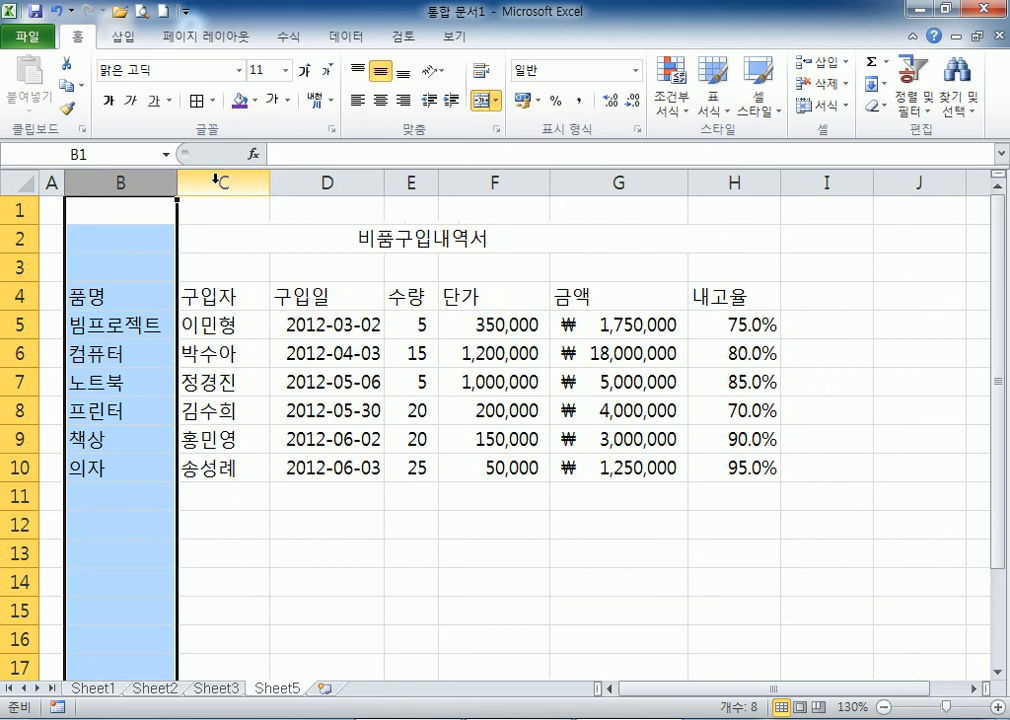
{"action": "left_click", "coordinate": [125, 327]}
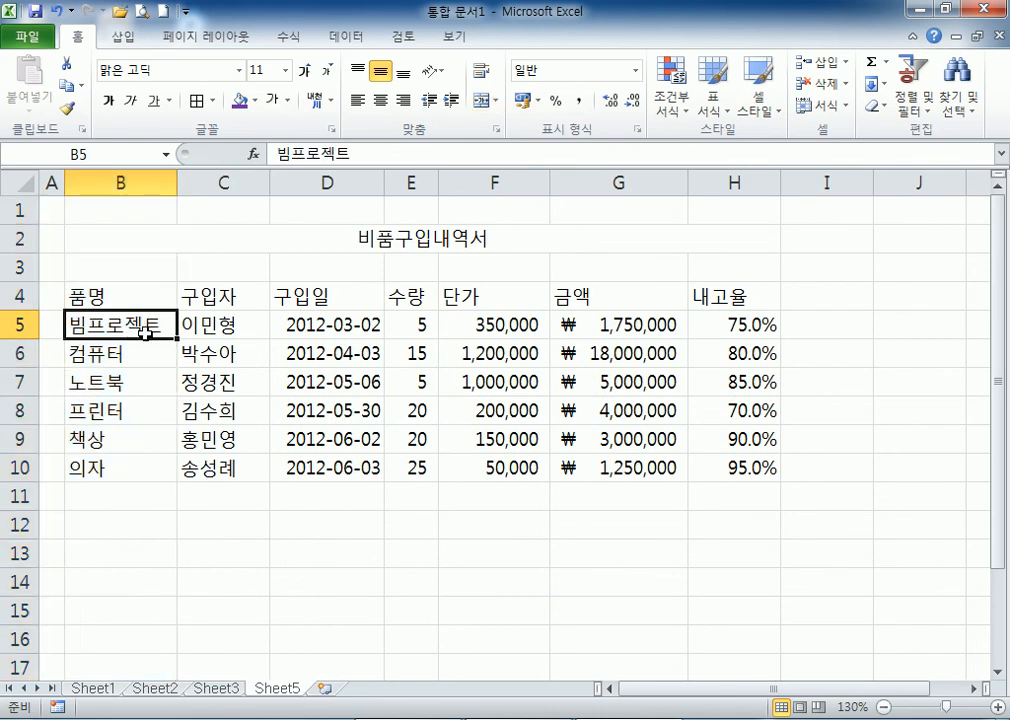
AutoFit the 구입자 column C, and widen it and the 수량 column E slightly.
{"action": "double_click", "coordinate": [268, 183]}
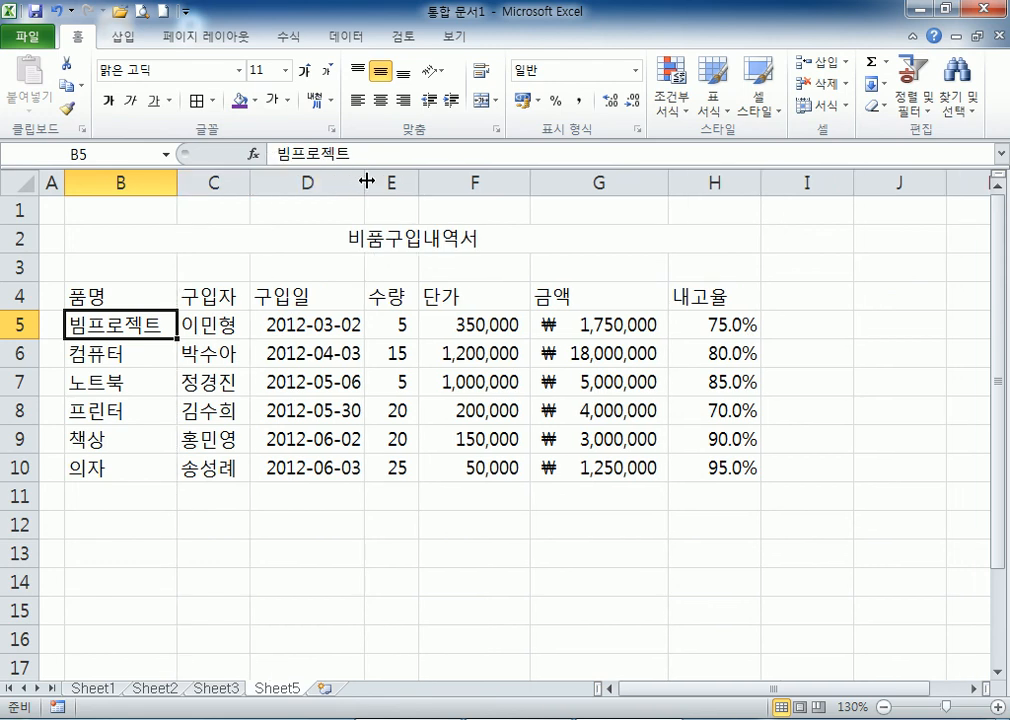
{"action": "left_click_drag", "start_coordinate": [250, 183], "coordinate": [263, 185]}
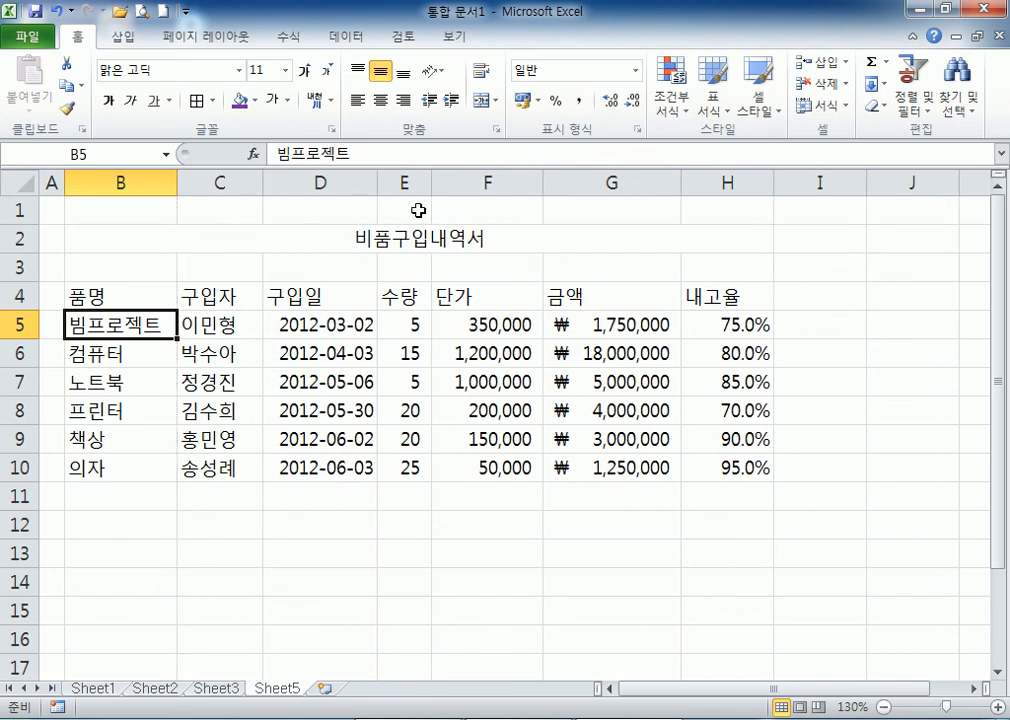
{"action": "left_click_drag", "start_coordinate": [432, 185], "coordinate": [450, 185]}
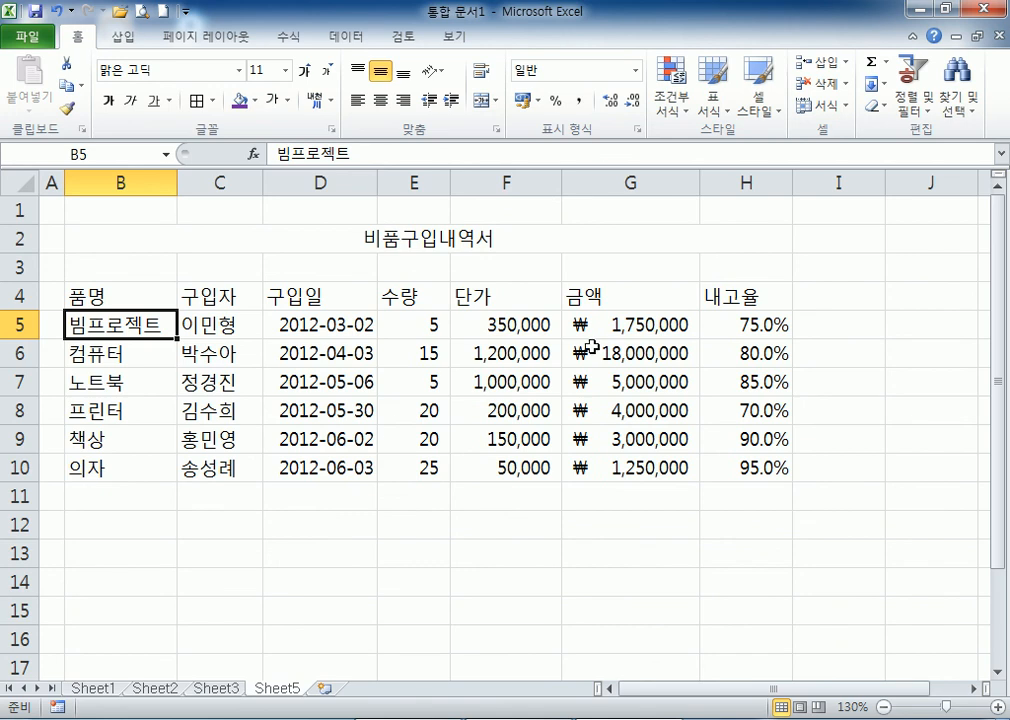
Apply all borders to the table range B4:H10.
{"action": "left_click_drag", "start_coordinate": [124, 297], "coordinate": [708, 460]}
{"action": "left_click", "coordinate": [212, 101]}
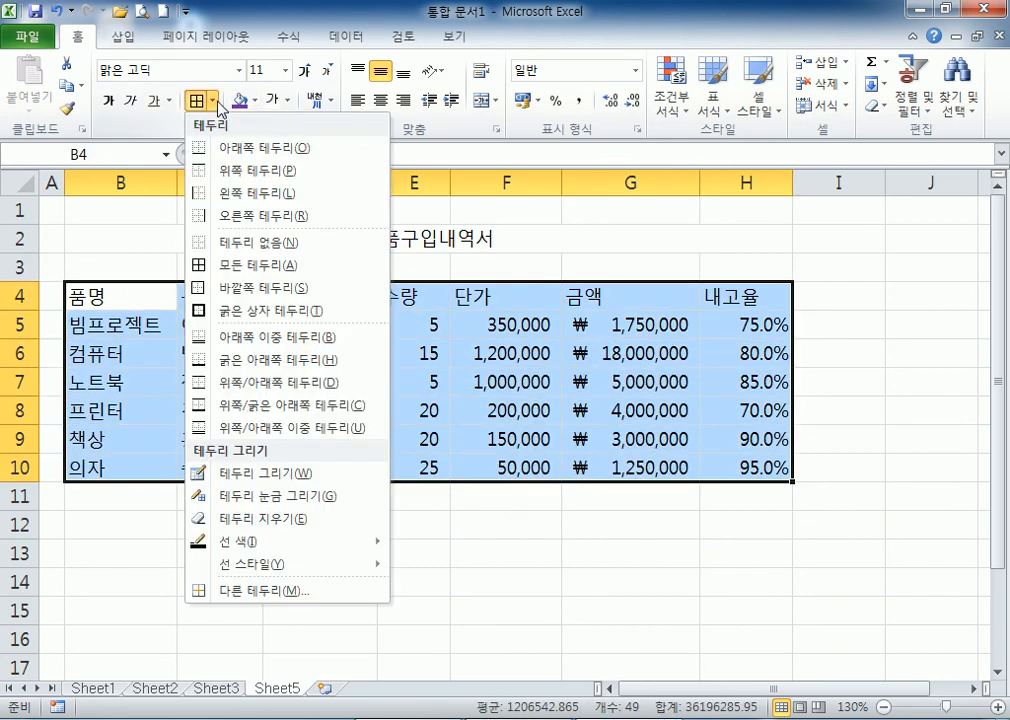
{"action": "left_click", "coordinate": [215, 262]}
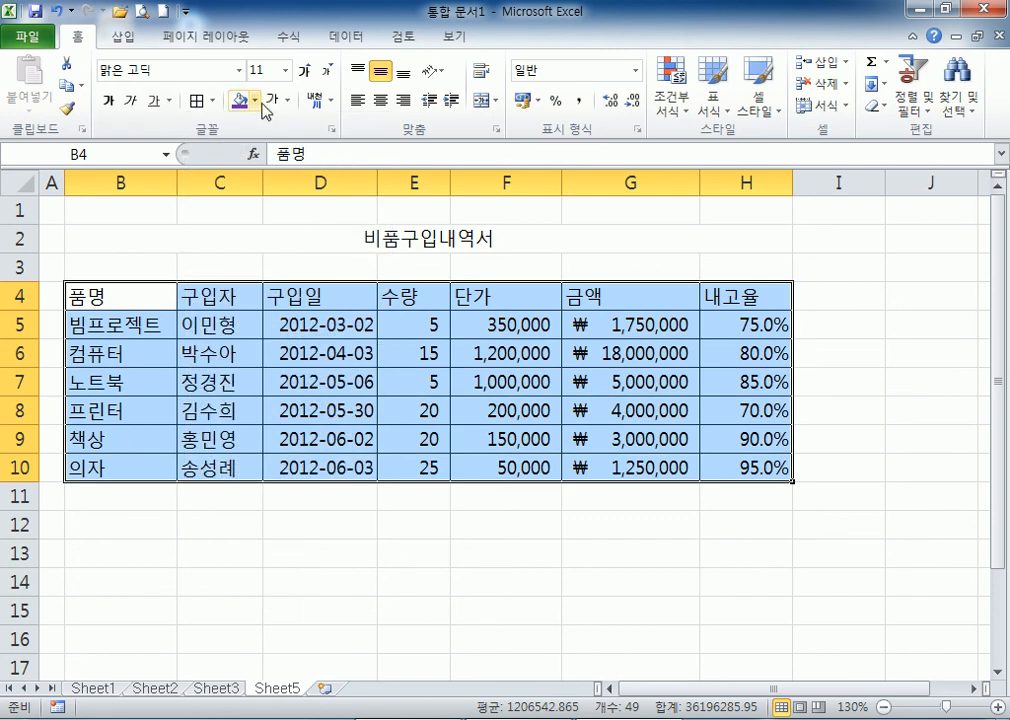
Center the contents of the table B4:H10 and give the header row B4:H4 a purple fill with white text.
{"action": "left_click", "coordinate": [380, 100]}
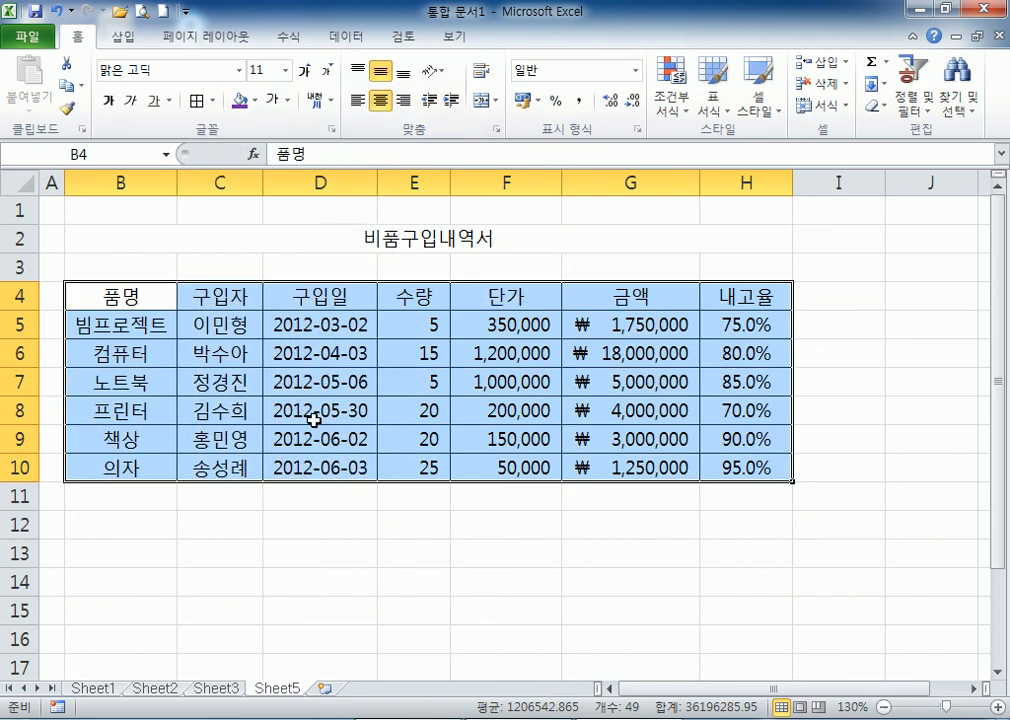
{"action": "left_click_drag", "start_coordinate": [106, 295], "coordinate": [745, 296]}
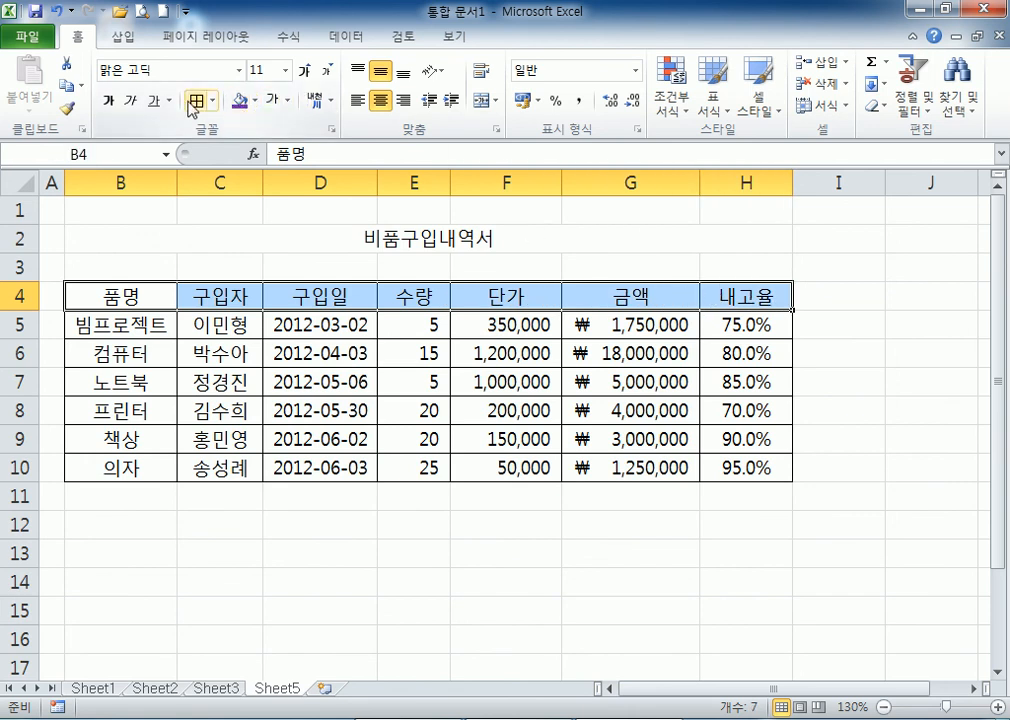
{"action": "left_click", "coordinate": [240, 101]}
{"action": "left_click", "coordinate": [273, 103]}
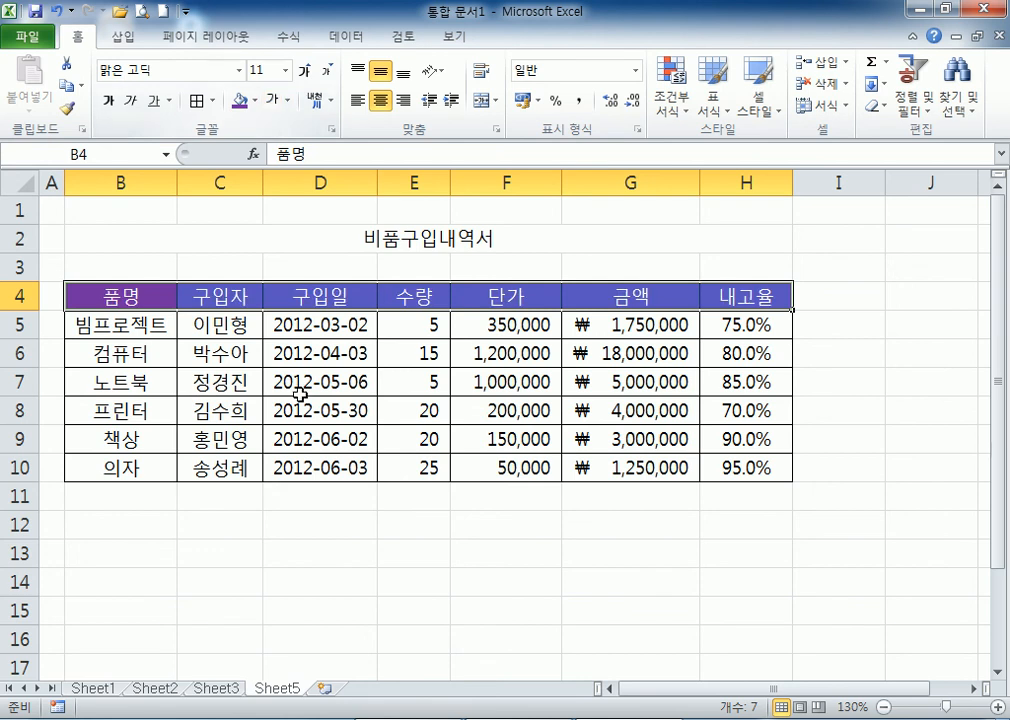
Make the header row B4:H4 bold.
{"action": "left_click", "coordinate": [300, 388]}
{"action": "left_click_drag", "start_coordinate": [162, 298], "coordinate": [760, 305]}
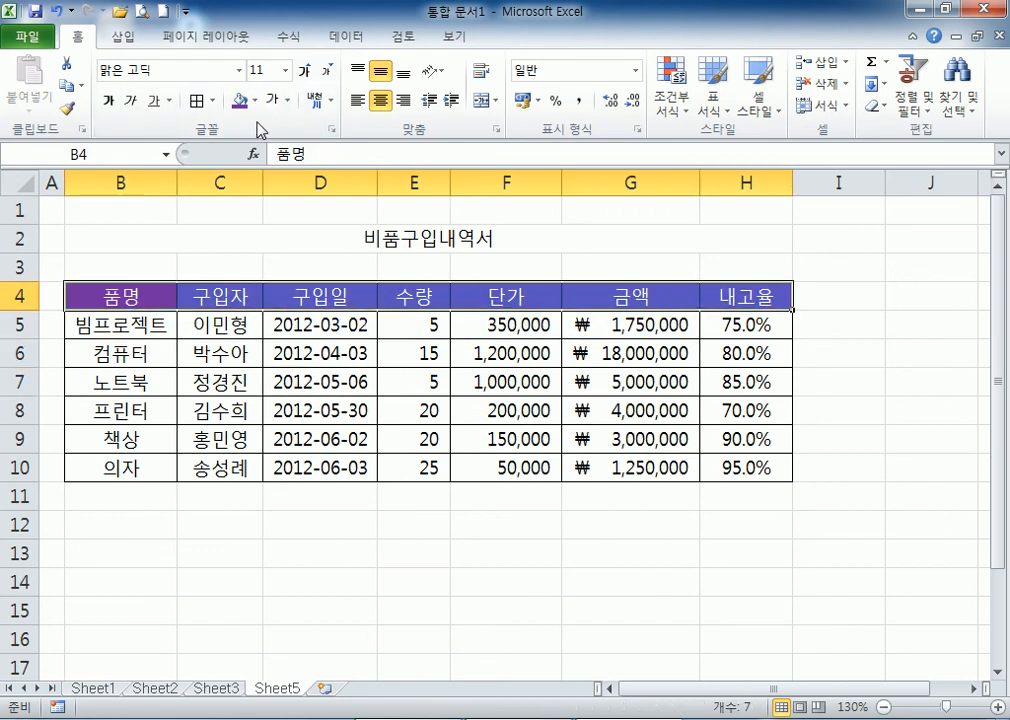
{"action": "left_click", "coordinate": [107, 101]}
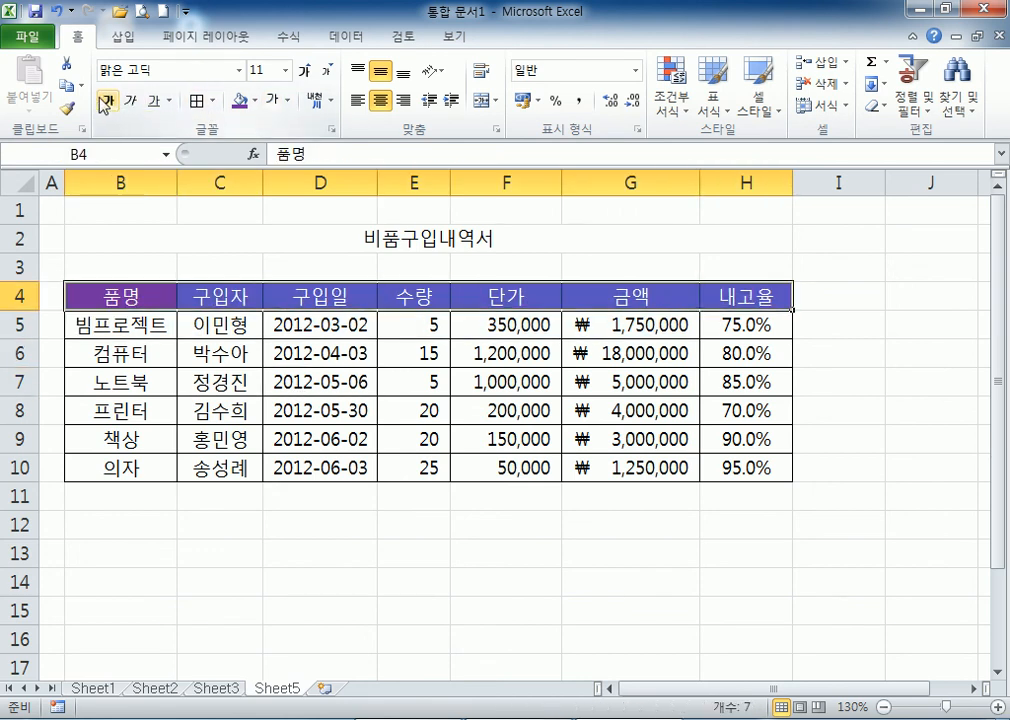
{"action": "left_click", "coordinate": [234, 442]}
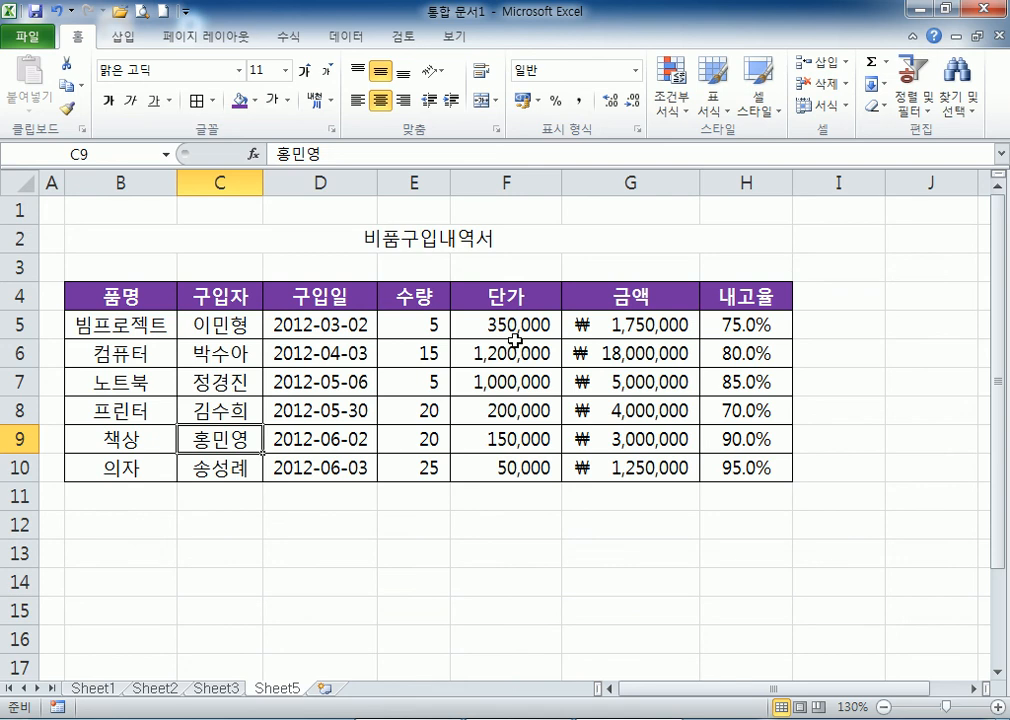
Try the accounting format (회계) on the 단가 values F5:F10, then restore the comma style and narrow column F.
{"action": "left_click_drag", "start_coordinate": [491, 325], "coordinate": [498, 468]}
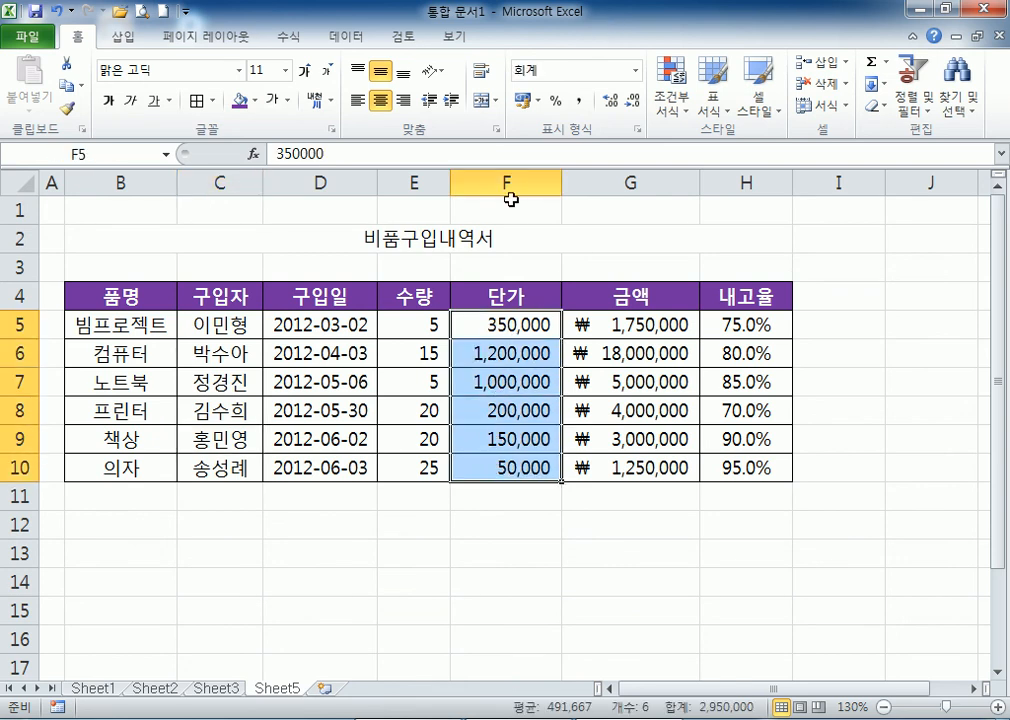
{"action": "left_click", "coordinate": [538, 101]}
{"action": "left_click", "coordinate": [636, 71]}
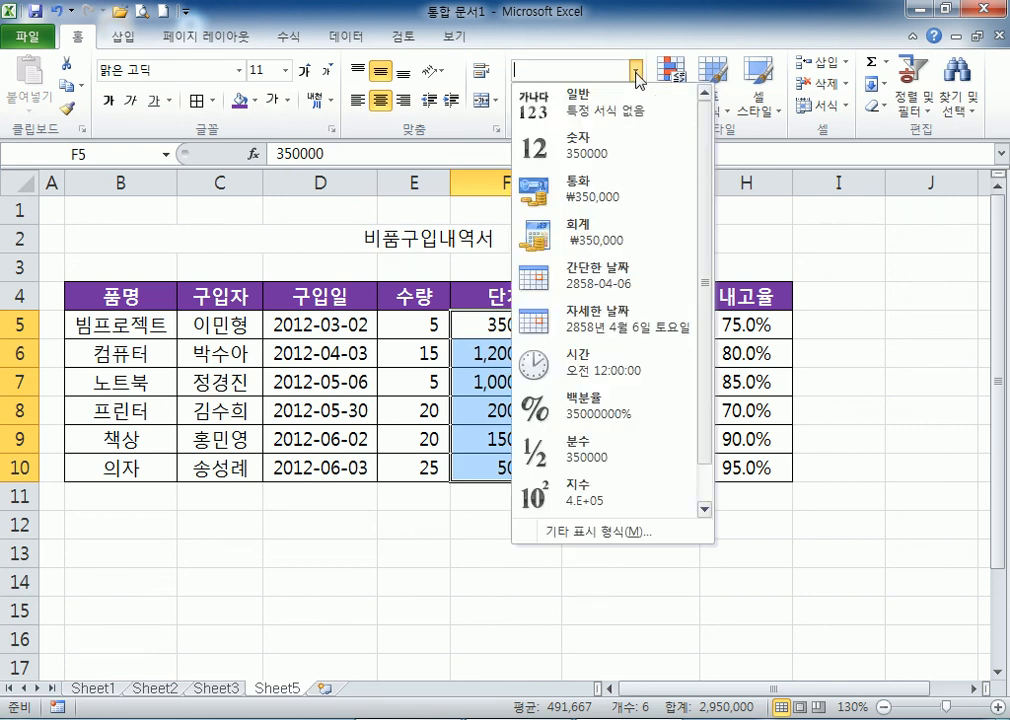
{"action": "left_click", "coordinate": [597, 229]}
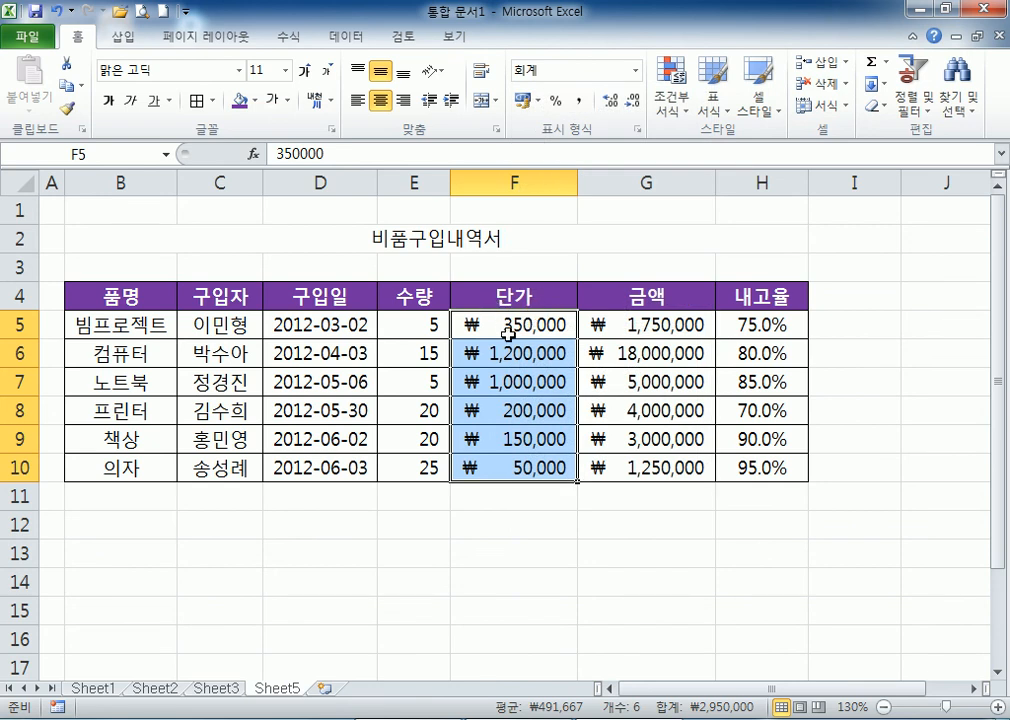
{"action": "left_click", "coordinate": [579, 100]}
{"action": "left_click_drag", "start_coordinate": [576, 166], "coordinate": [561, 182]}
{"action": "left_click_drag", "start_coordinate": [590, 322], "coordinate": [600, 462]}
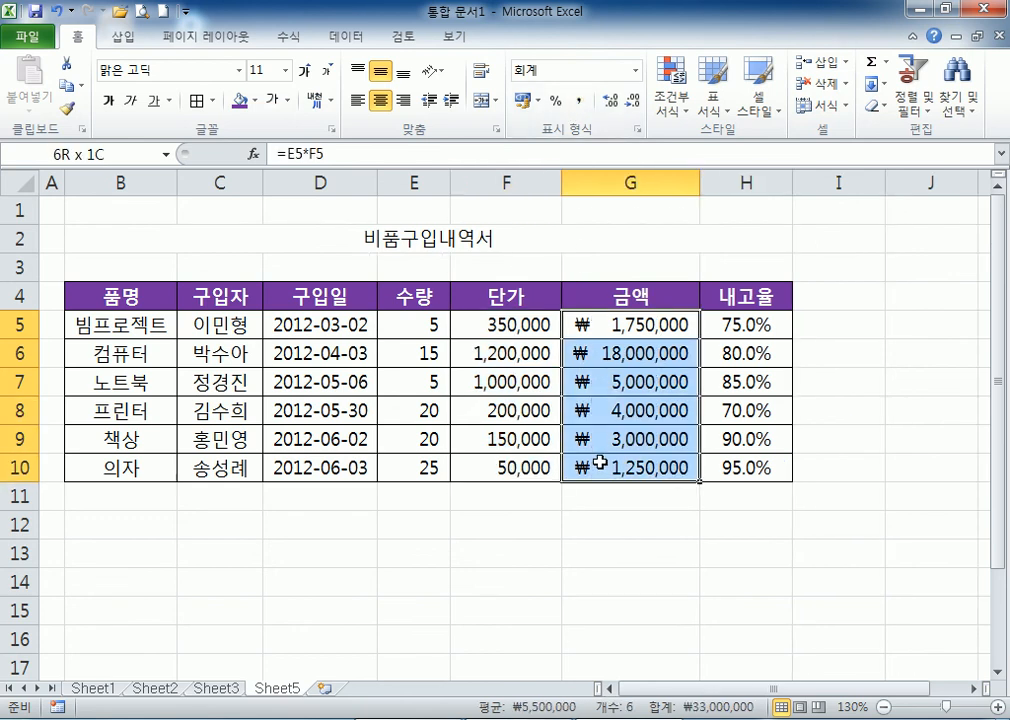
{"action": "left_click", "coordinate": [514, 320]}
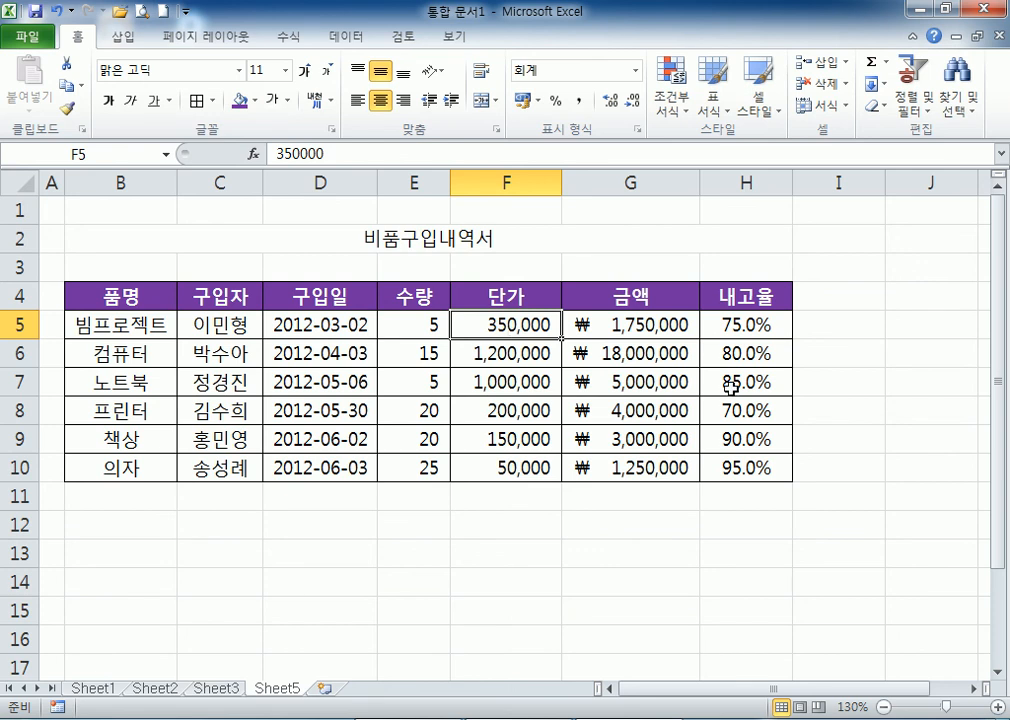
Reset the 내고율 values H5:H10 to the 일반 format and reapply percent style with one decimal place.
{"action": "left_click_drag", "start_coordinate": [744, 323], "coordinate": [748, 473]}
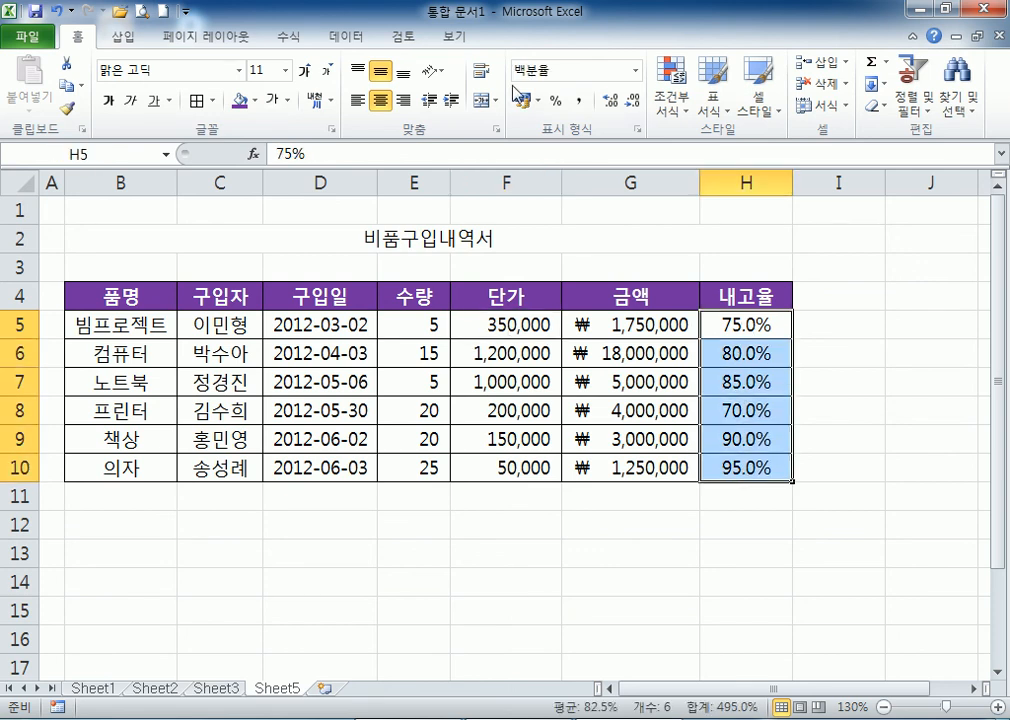
{"action": "left_click", "coordinate": [635, 70]}
{"action": "left_click", "coordinate": [577, 108]}
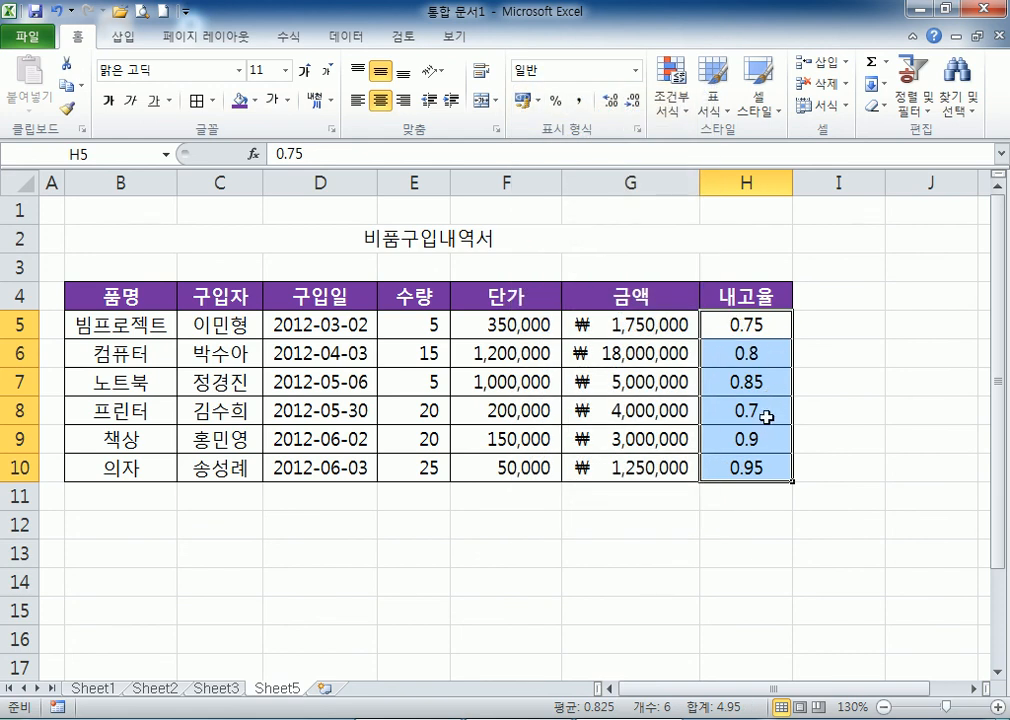
{"action": "left_click", "coordinate": [554, 102]}
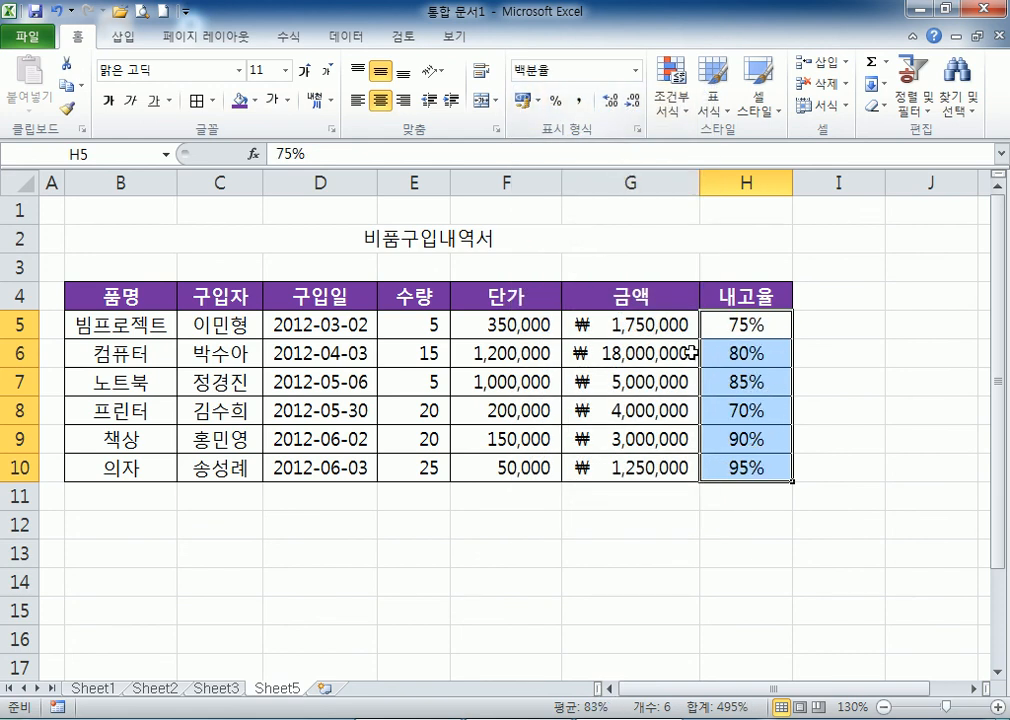
{"action": "left_click", "coordinate": [610, 101]}
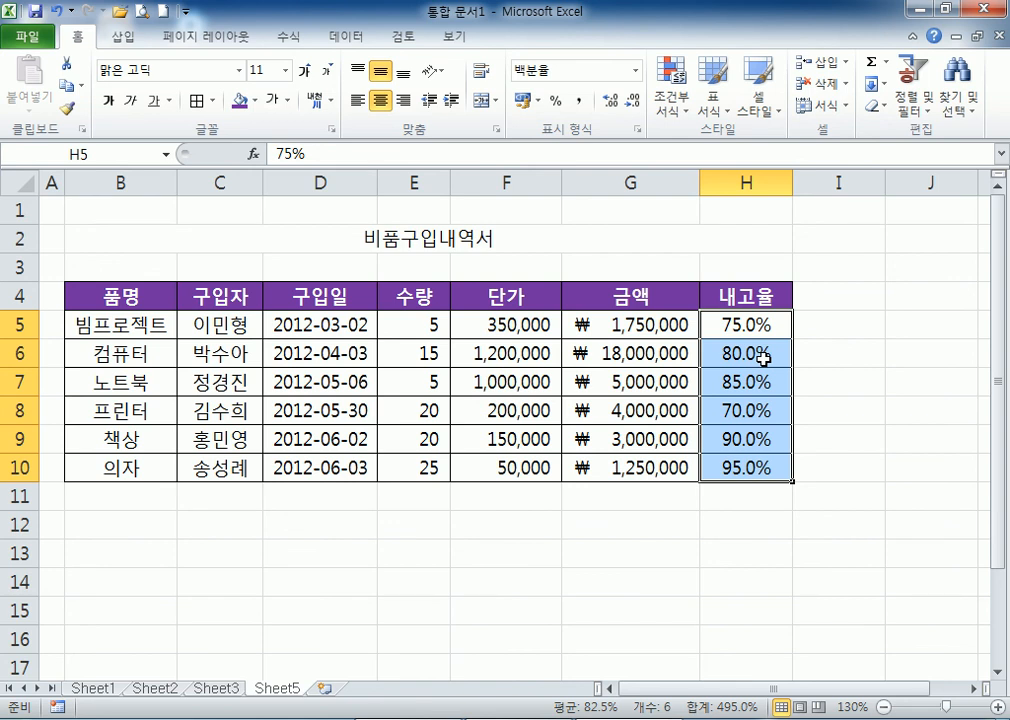
Switch to the Notepad notes, move the window higher and add blank lines below the data types line.
{"action": "left_click_drag", "start_coordinate": [293, 326], "coordinate": [309, 462]}
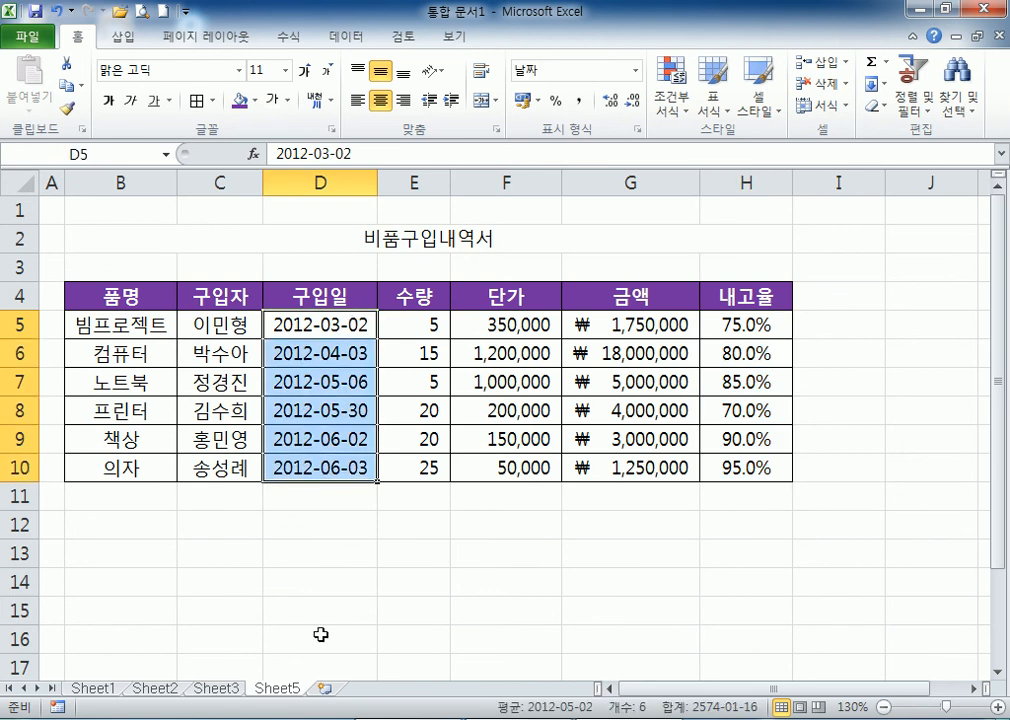
{"action": "key", "text": "alt+Tab"}
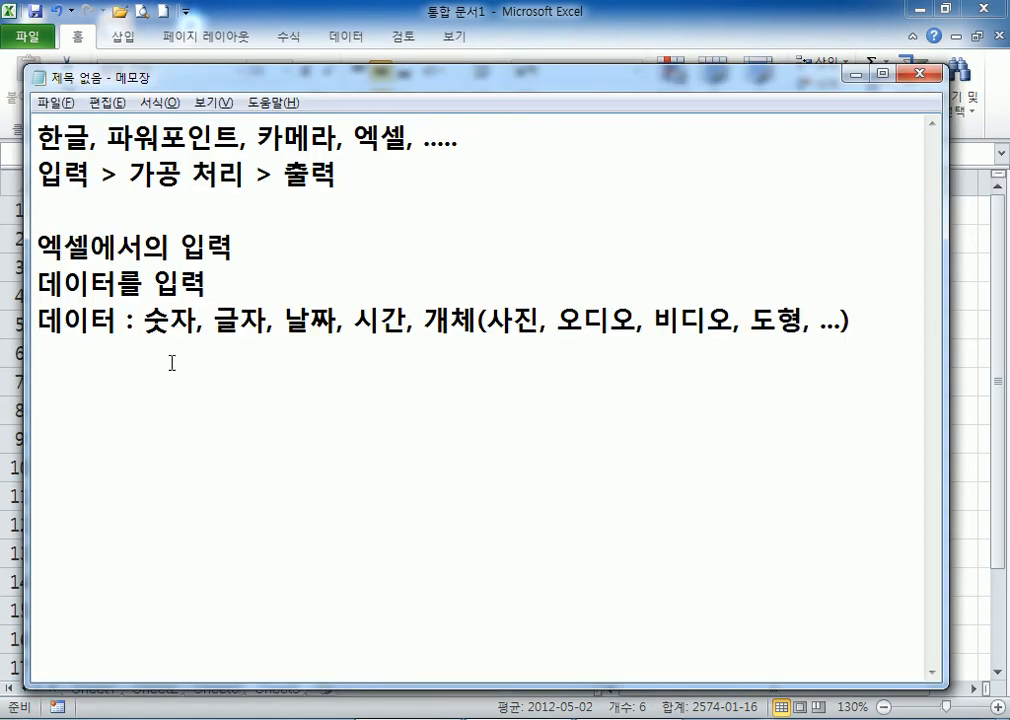
{"action": "left_click_drag", "start_coordinate": [235, 71], "coordinate": [240, 20]}
{"action": "key", "text": "Return"}
{"action": "key", "text": "Return"}
{"action": "key", "text": "Return"}
{"action": "key", "text": "Return"}
{"action": "key", "text": "Return"}
{"action": "key", "text": "Return"}
{"action": "key", "text": "Return"}
{"action": "key", "text": "Return"}
{"action": "key", "text": "Return"}
{"action": "key", "text": "Return"}
{"action": "key", "text": "Return"}
{"action": "key", "text": "Return"}
{"action": "key", "text": "Return"}
{"action": "key", "text": "Return"}
{"action": "key", "text": "Return"}
{"action": "left_click", "coordinate": [61, 113]}
{"action": "scroll", "coordinate": [81, 146], "scroll_direction": "up", "scroll_amount": 1}
{"action": "left_click", "coordinate": [77, 169]}
Write the heading 날짜 in the notes with the date pattern 년-월-일 on the line below it.
{"action": "type", "text": "ㄴ날짜"}
{"action": "key", "text": "Return"}
{"action": "type", "text": "년-월-일"}
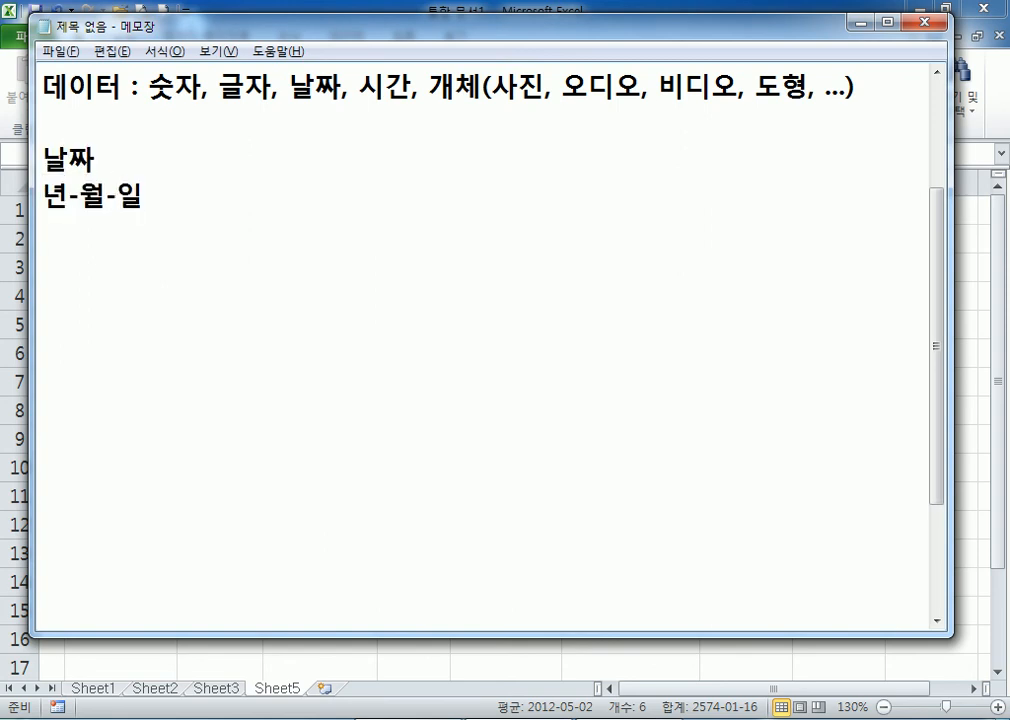
Add the heading 날짜의 속성 after a blank line and list 연도, 월, 일, 요일 beneath it.
{"action": "key", "text": "Return"}
{"action": "key", "text": "Return"}
{"action": "type", "text": "날짜의 ㅅ"}
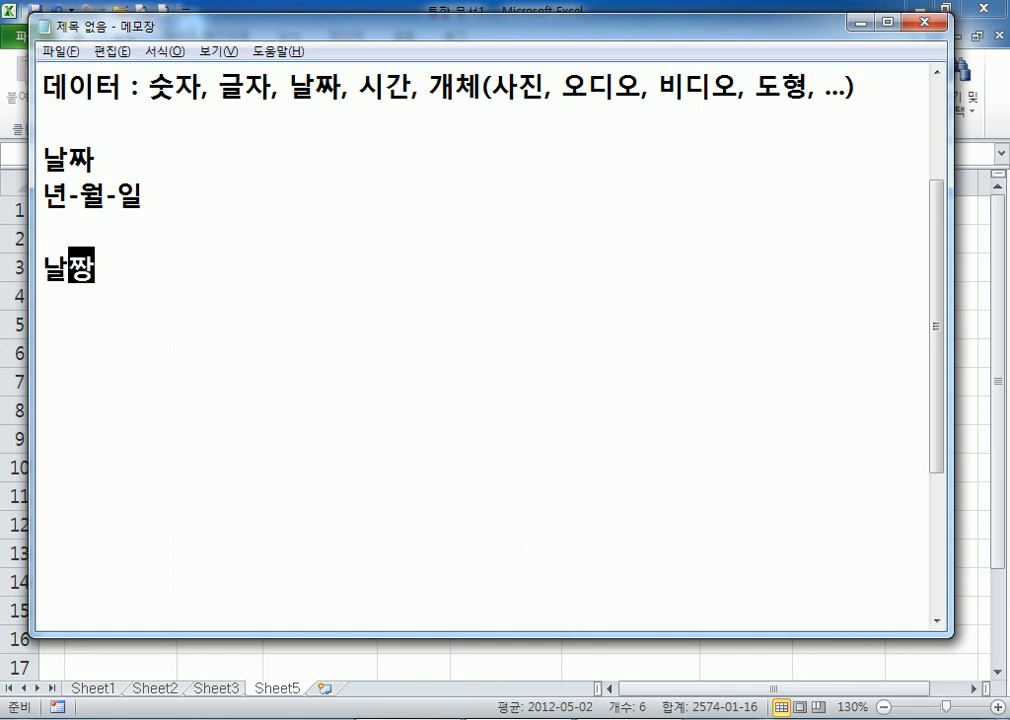
{"action": "type", "text": "속성"}
{"action": "key", "text": "Return"}
{"action": "type", "text": "연"}
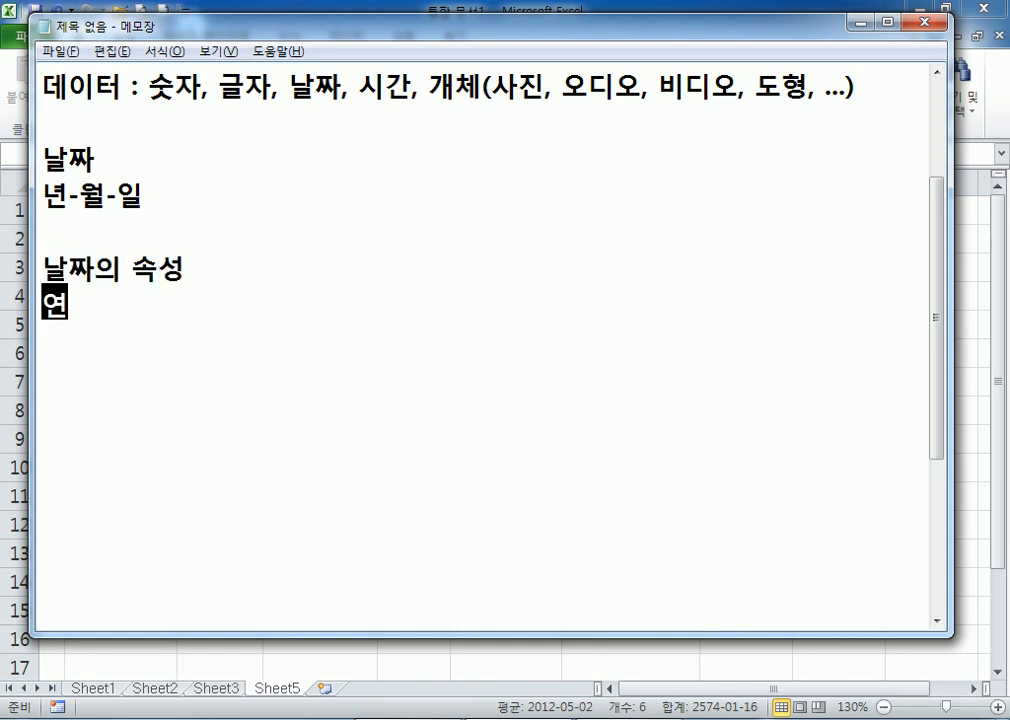
{"action": "type", "text": "ㄷ도, 월, "}
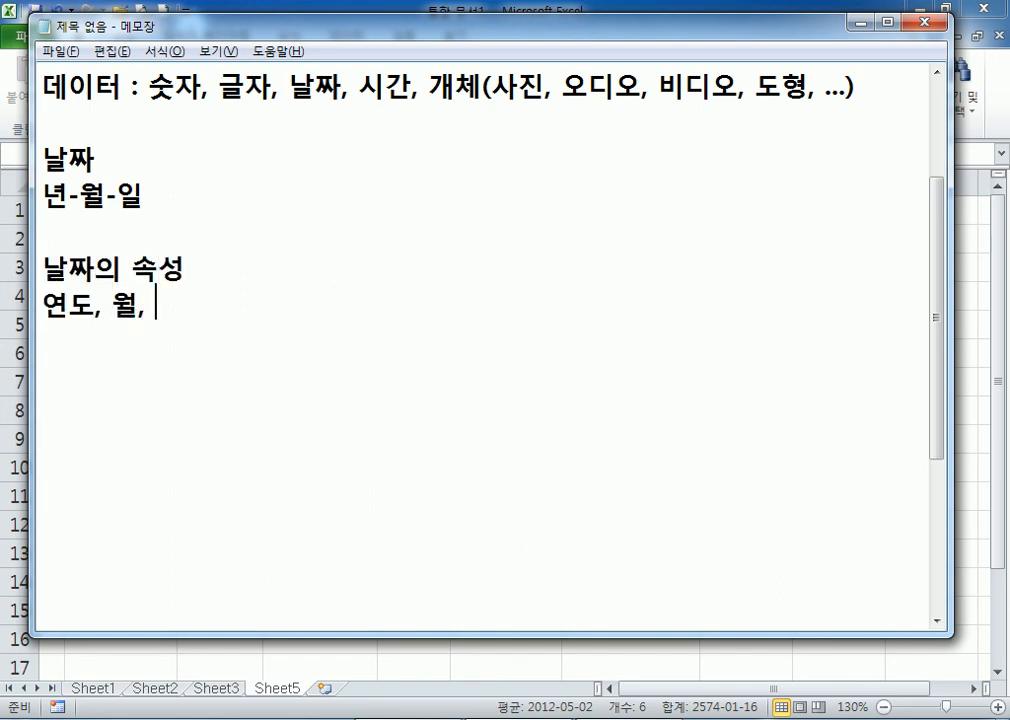
{"action": "type", "text": "일, 요일"}
{"action": "key", "text": "Return"}
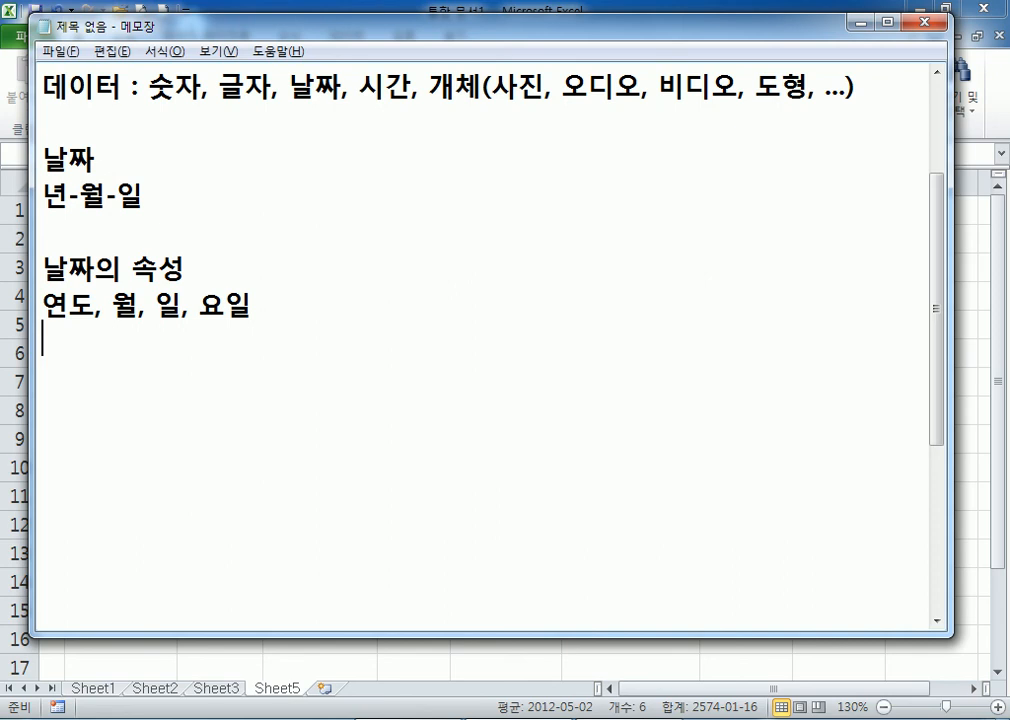
Add three example date entries on separate lines below the date attributes: 2017-05-05, 17-5-5 and 5-5.
{"action": "key", "text": "alt"}
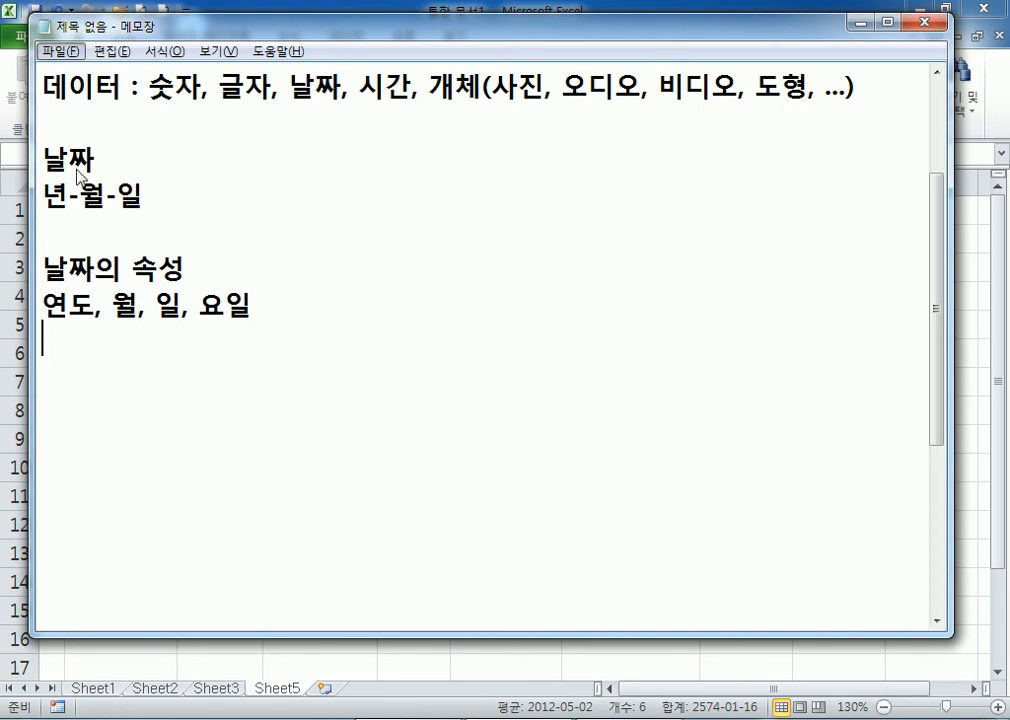
{"action": "key", "text": "alt"}
{"action": "type", "text": "0"}
{"action": "key", "text": "BackSpace"}
{"action": "type", "text": "2017-05-31"}
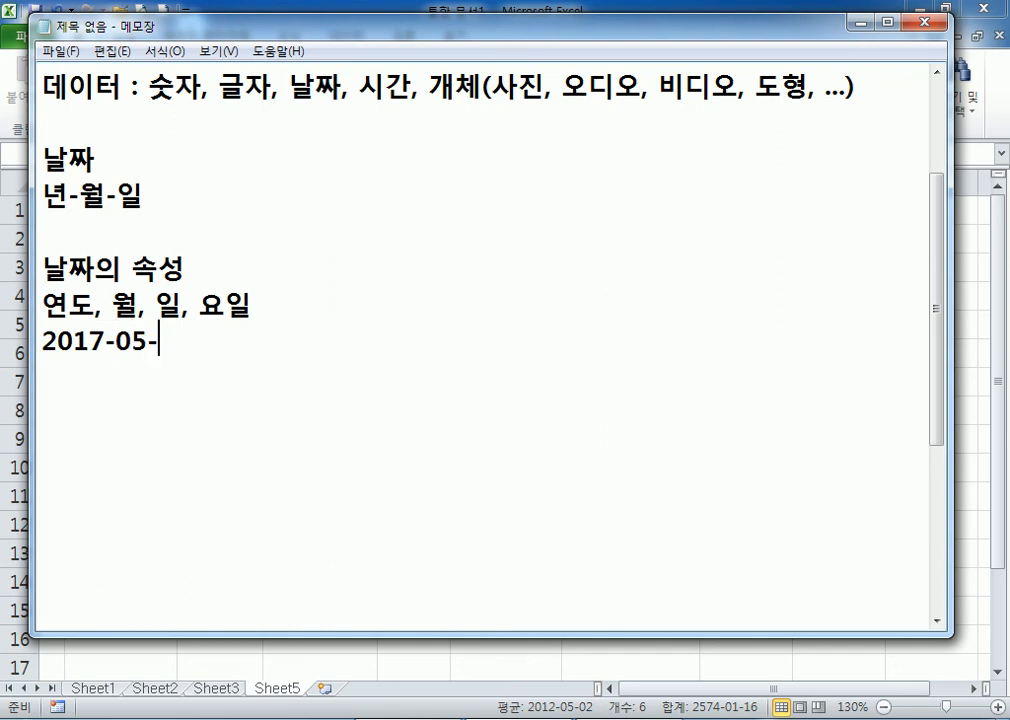
{"action": "key", "text": "BackSpace"}
{"action": "key", "text": "BackSpace"}
{"action": "type", "text": "05"}
{"action": "key", "text": "Return"}
{"action": "type", "text": "17-5-5"}
{"action": "key", "text": "Return"}
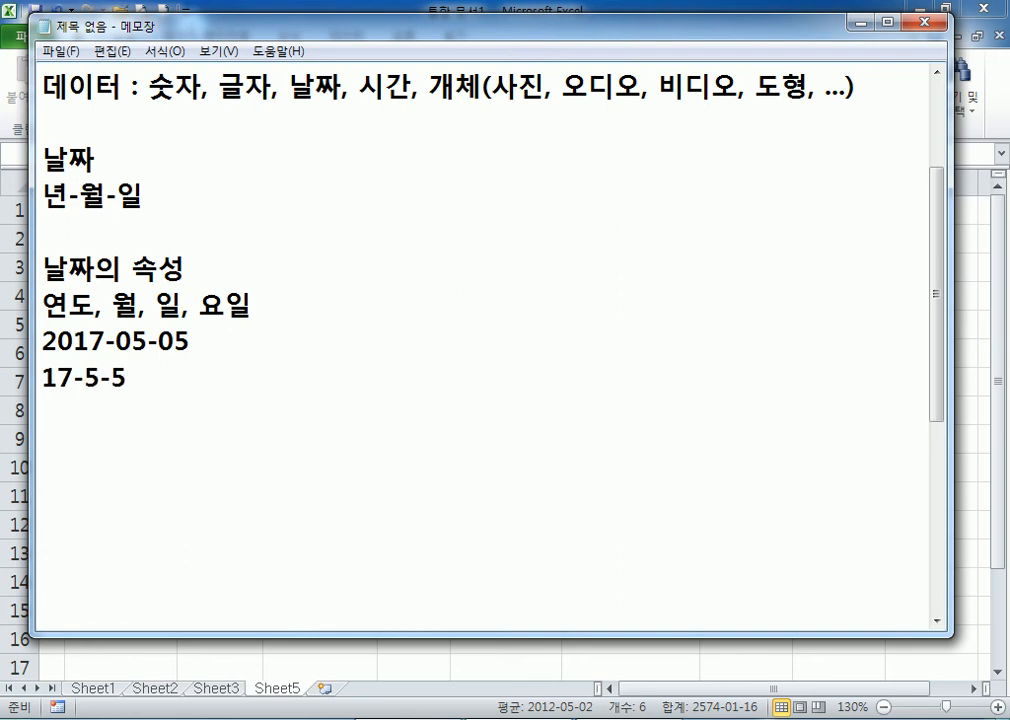
{"action": "type", "text": "8"}
{"action": "key", "text": "BackSpace"}
{"action": "type", "text": "5-5"}
Switch back to Excel and try entering the short date 3-2 as the 구입일 in D5, then undo it.
{"action": "key", "text": "alt+Tab"}
{"action": "left_click_drag", "start_coordinate": [303, 324], "coordinate": [287, 463]}
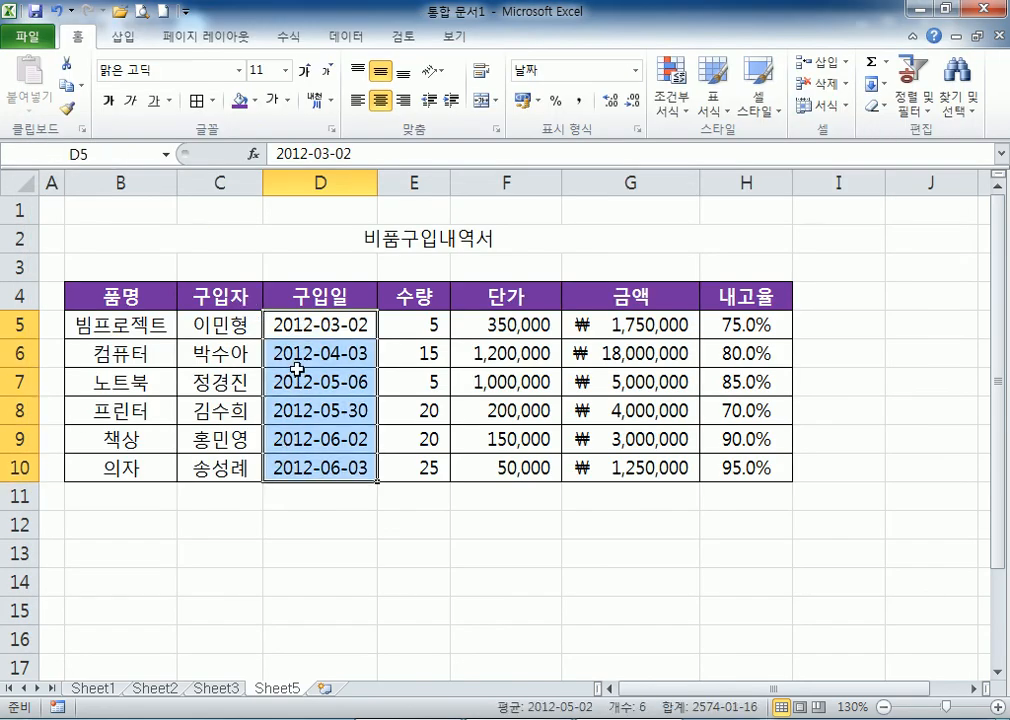
{"action": "left_click", "coordinate": [277, 323]}
{"action": "type", "text": "3-2"}
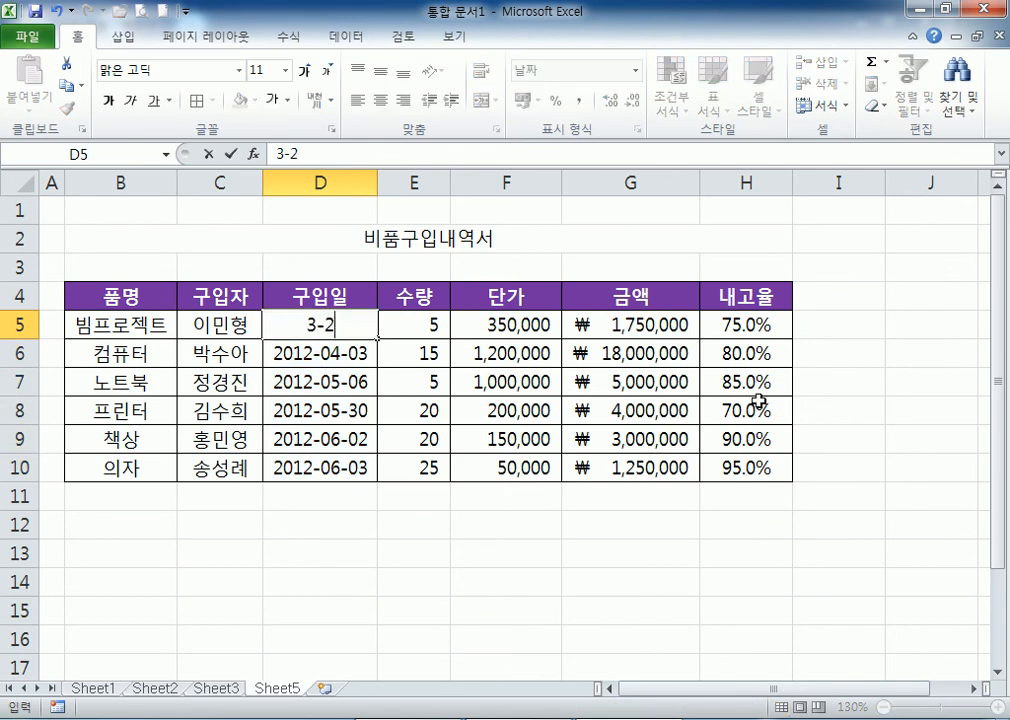
{"action": "key", "text": "Return"}
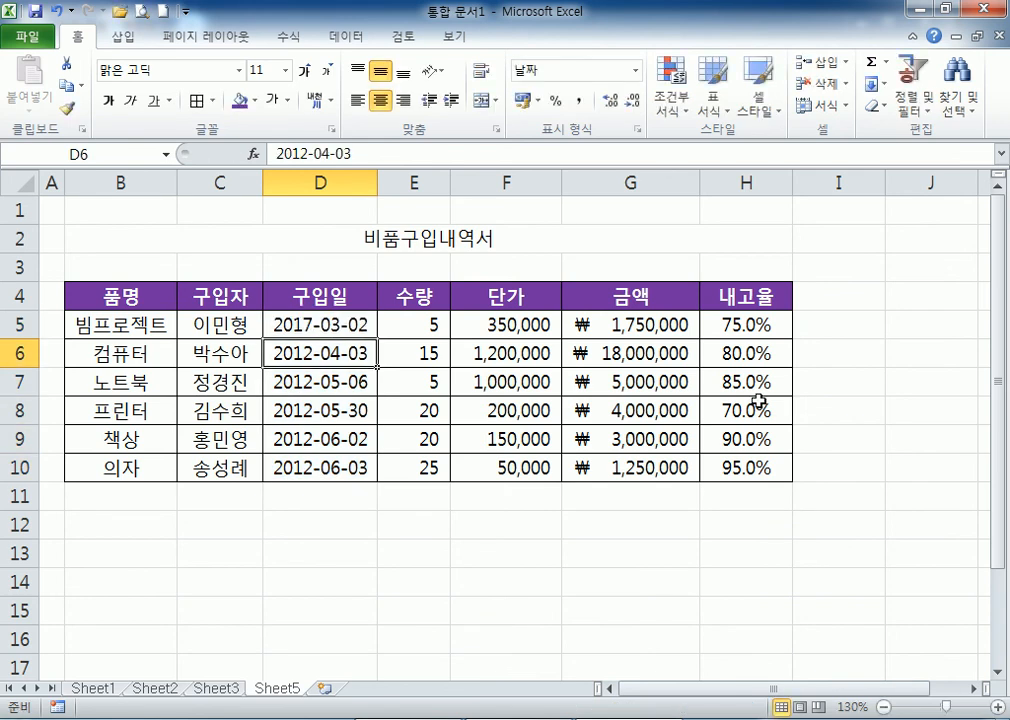
{"action": "key", "text": "Up"}
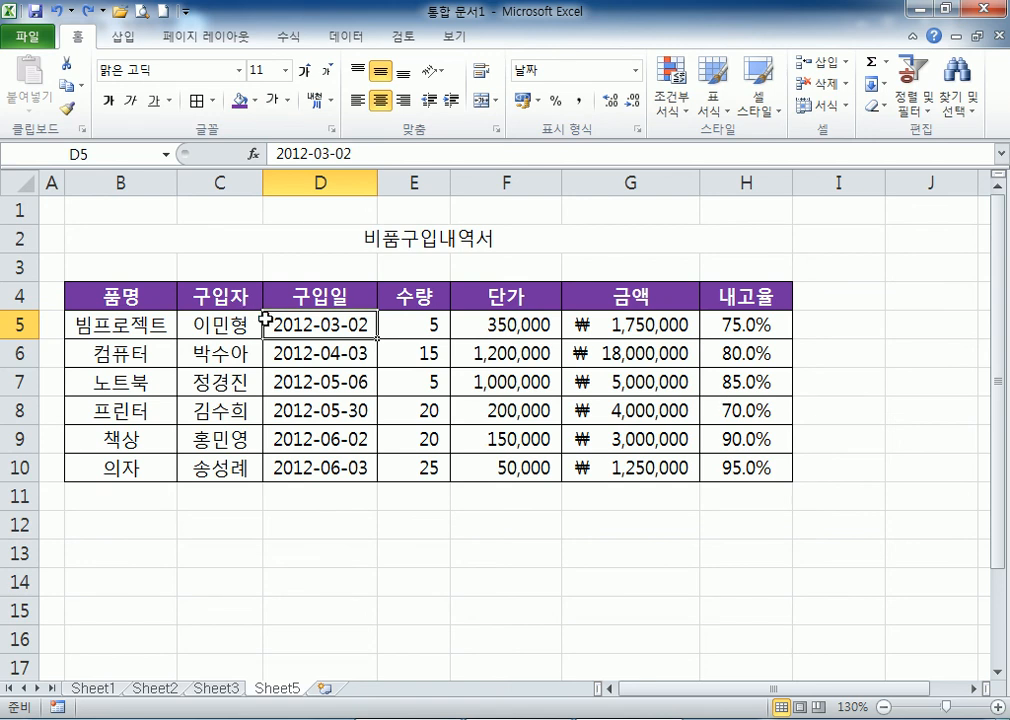
Switch to the Notepad notes and compare the year and month parts of the example dates.
{"action": "key", "text": "alt+Tab"}
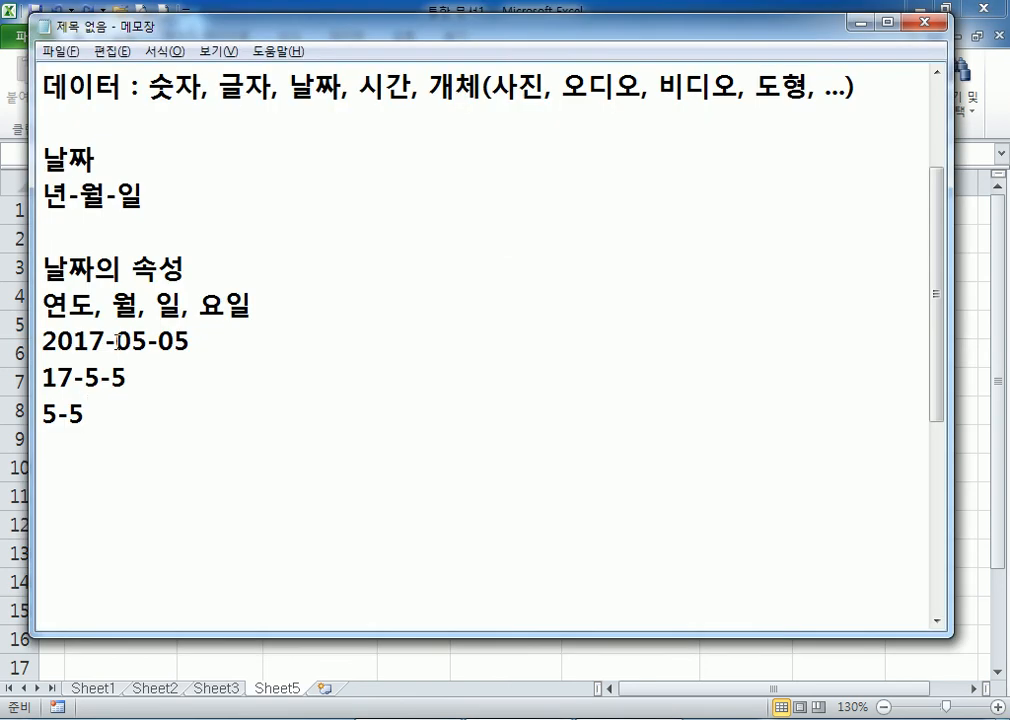
{"action": "left_click_drag", "start_coordinate": [100, 340], "coordinate": [40, 377]}
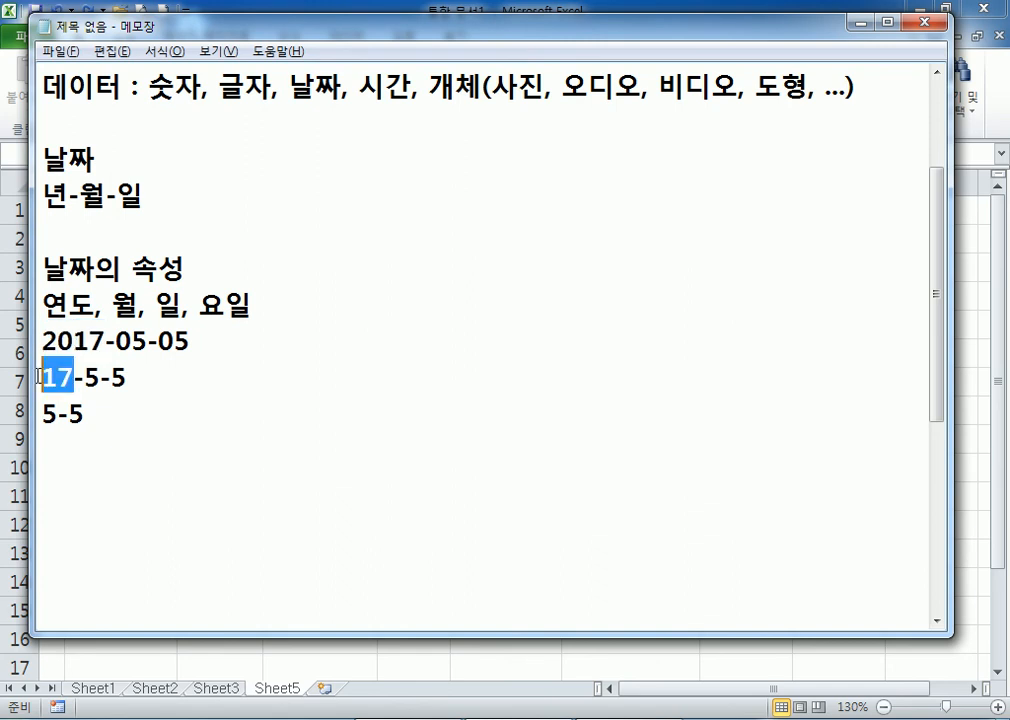
{"action": "left_click_drag", "start_coordinate": [76, 341], "coordinate": [44, 343]}
{"action": "left_click_drag", "start_coordinate": [117, 341], "coordinate": [138, 341]}
{"action": "left_click", "coordinate": [85, 378]}
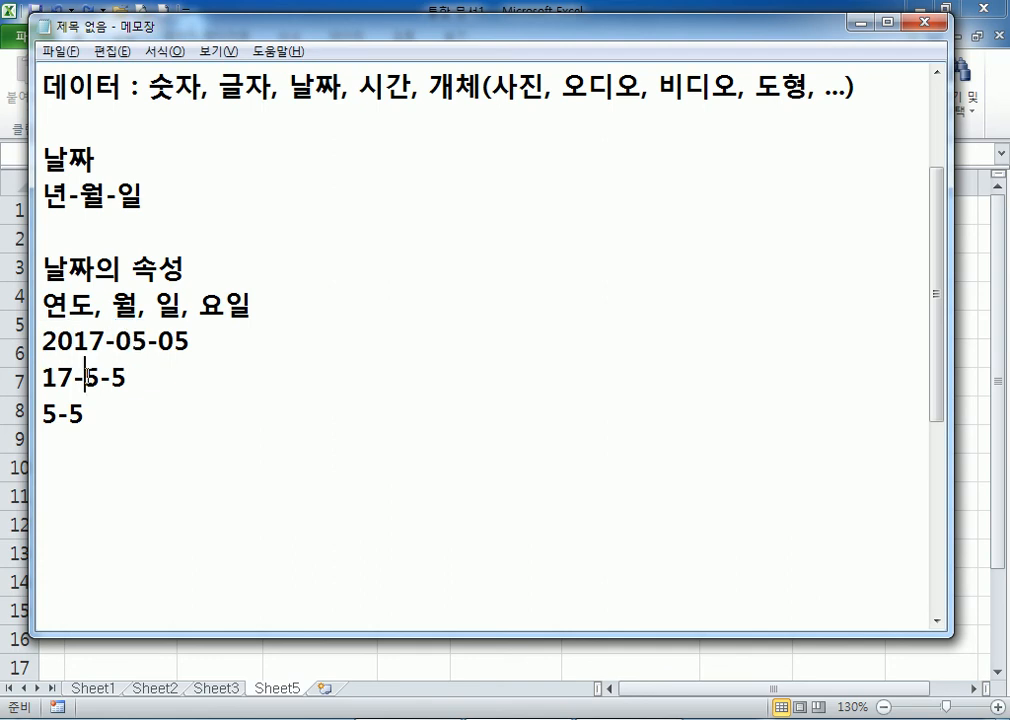
{"action": "left_click_drag", "start_coordinate": [85, 378], "coordinate": [101, 378]}
{"action": "left_click", "coordinate": [110, 450]}
Switch back to Excel and open the number format settings for the 구입일 dates in D5:D10.
{"action": "key", "text": "alt+Tab"}
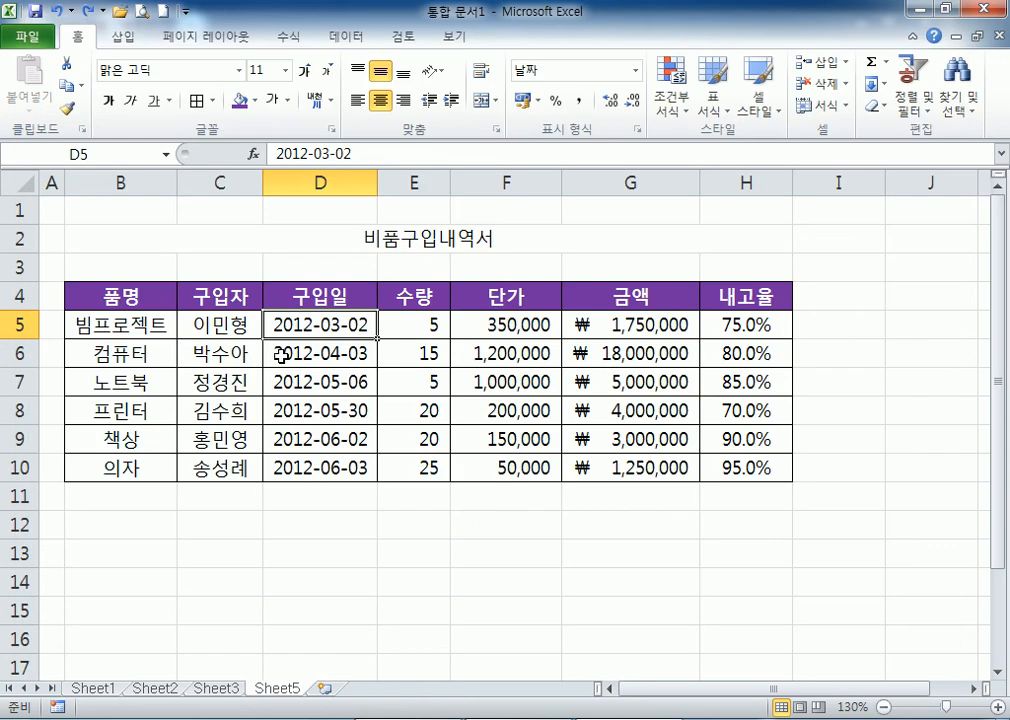
{"action": "left_click_drag", "start_coordinate": [309, 325], "coordinate": [300, 469]}
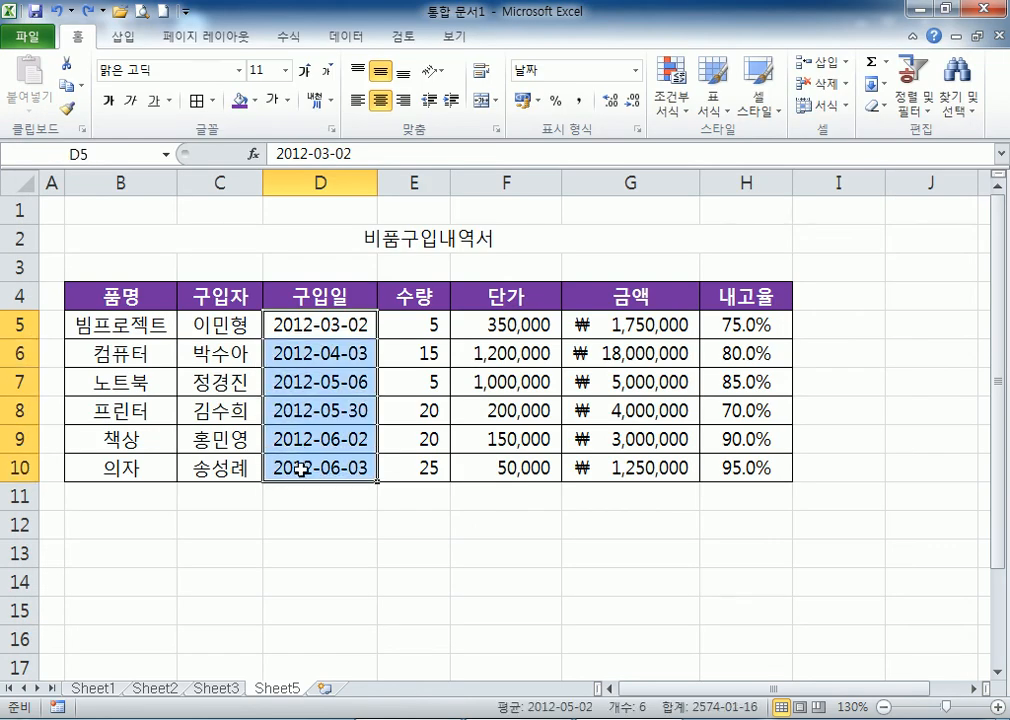
{"action": "key", "text": "ctrl+1"}
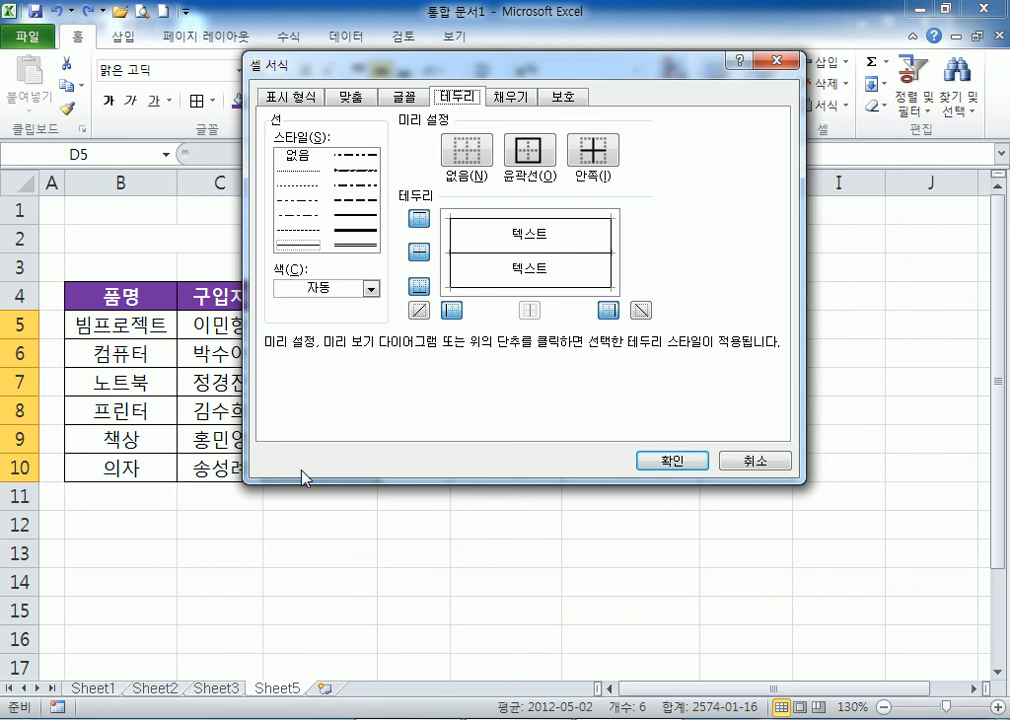
{"action": "left_click", "coordinate": [779, 461]}
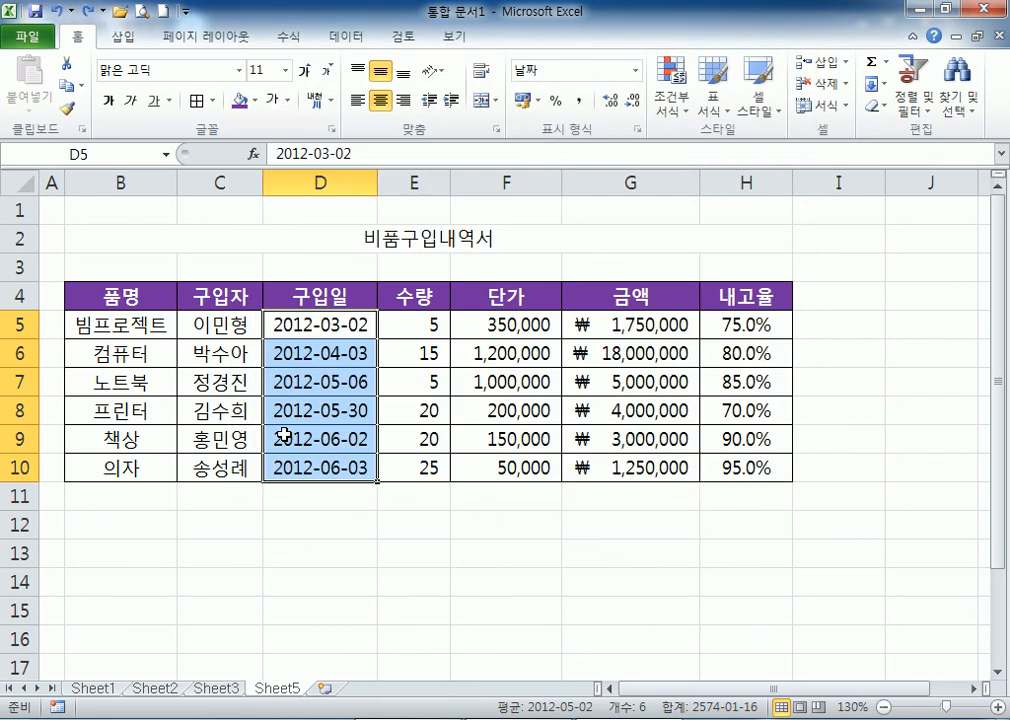
{"action": "left_click_drag", "start_coordinate": [296, 323], "coordinate": [302, 470]}
{"action": "key", "text": "ctrl+1"}
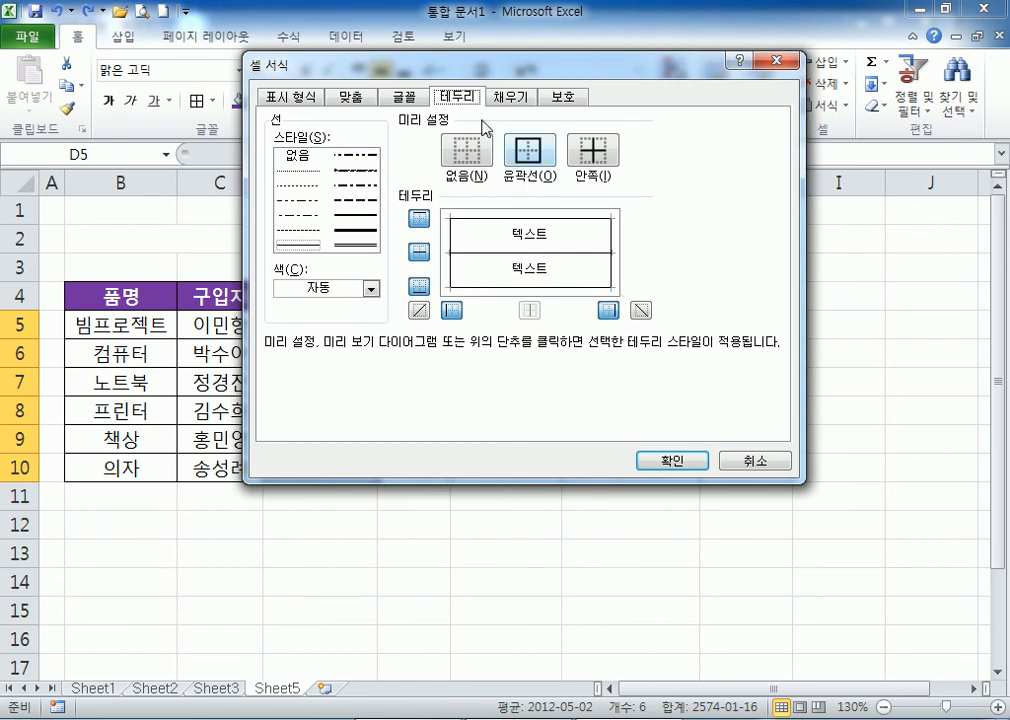
{"action": "left_click_drag", "start_coordinate": [405, 67], "coordinate": [488, 58]}
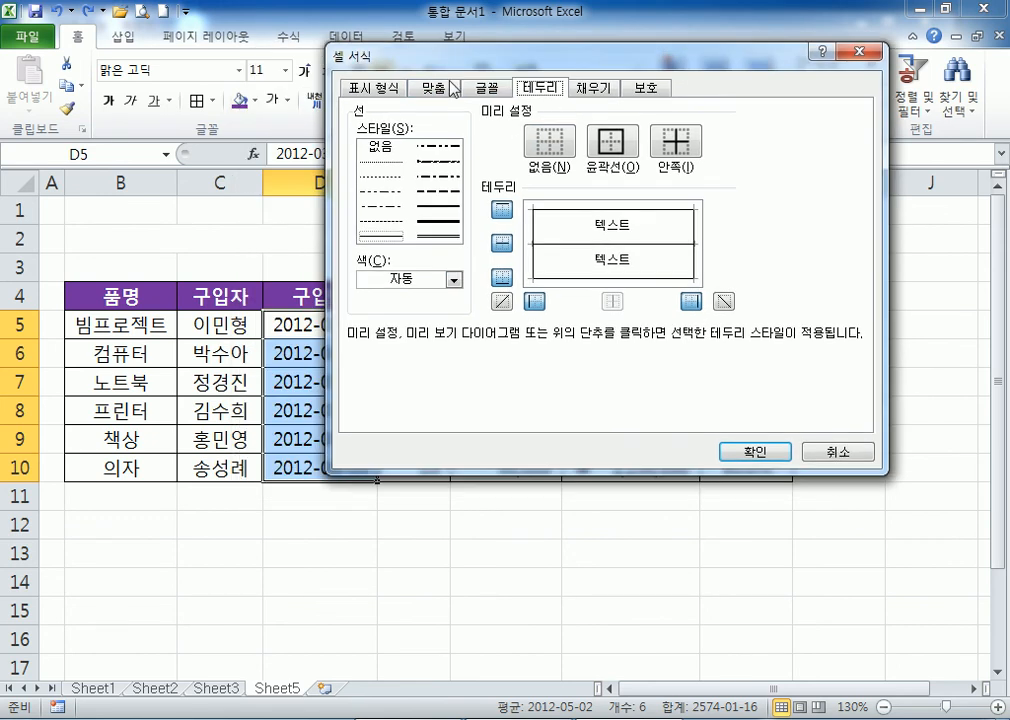
{"action": "left_click", "coordinate": [372, 90]}
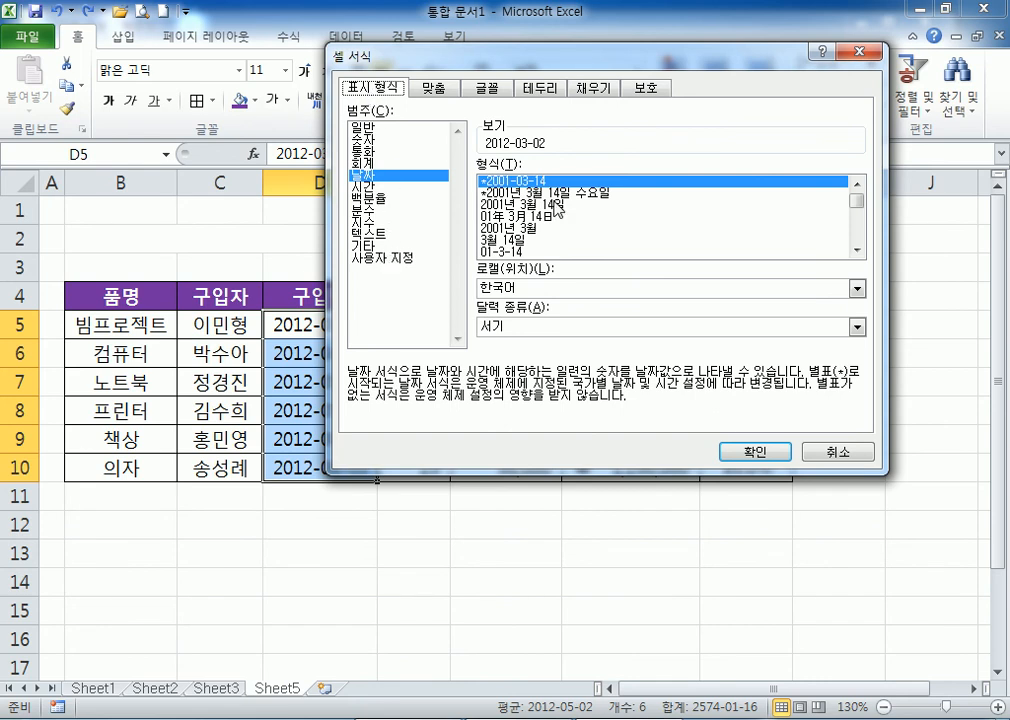
Preview the built-in Korean date formats for the 구입일 cells and examine the custom code behind the long format with weekday.
{"action": "left_click", "coordinate": [605, 193]}
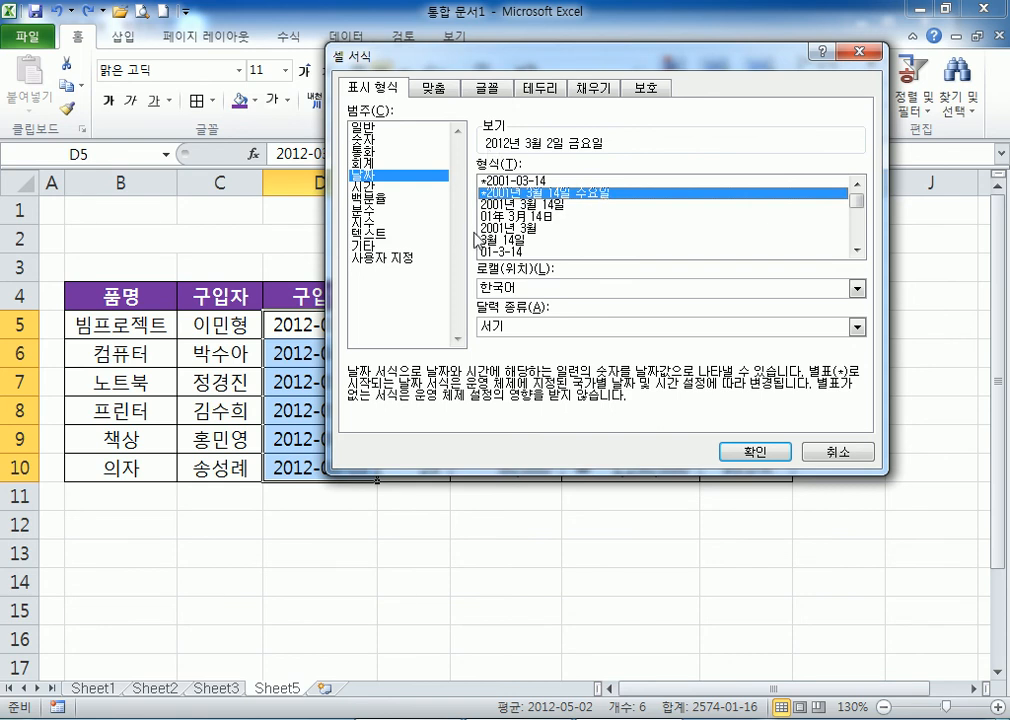
{"action": "left_click", "coordinate": [385, 259]}
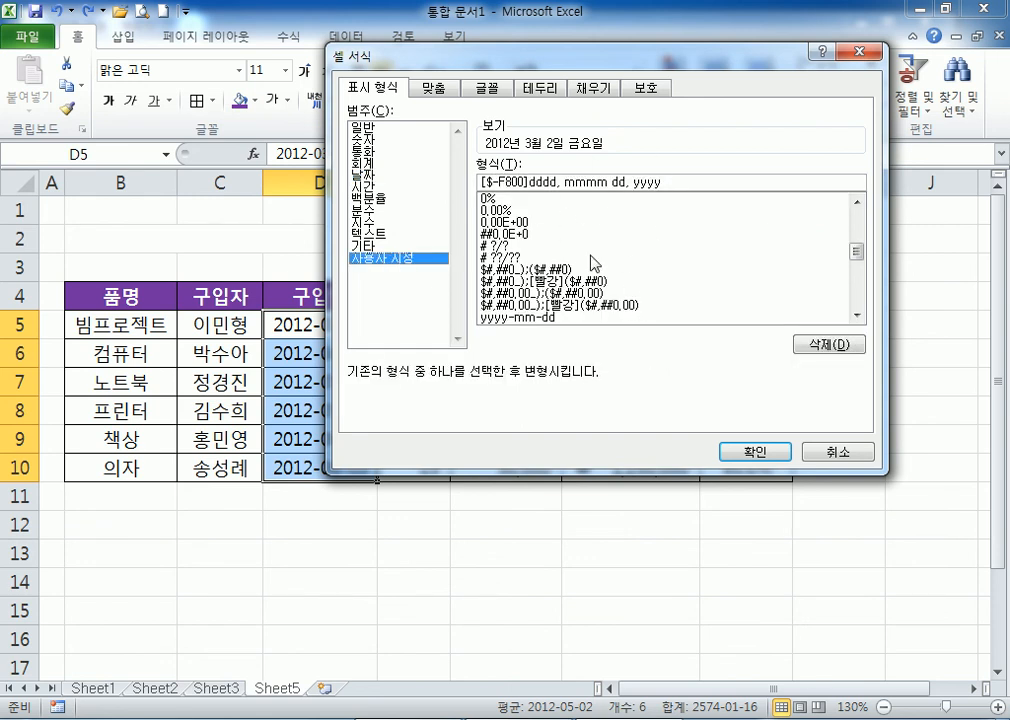
{"action": "left_click", "coordinate": [372, 174]}
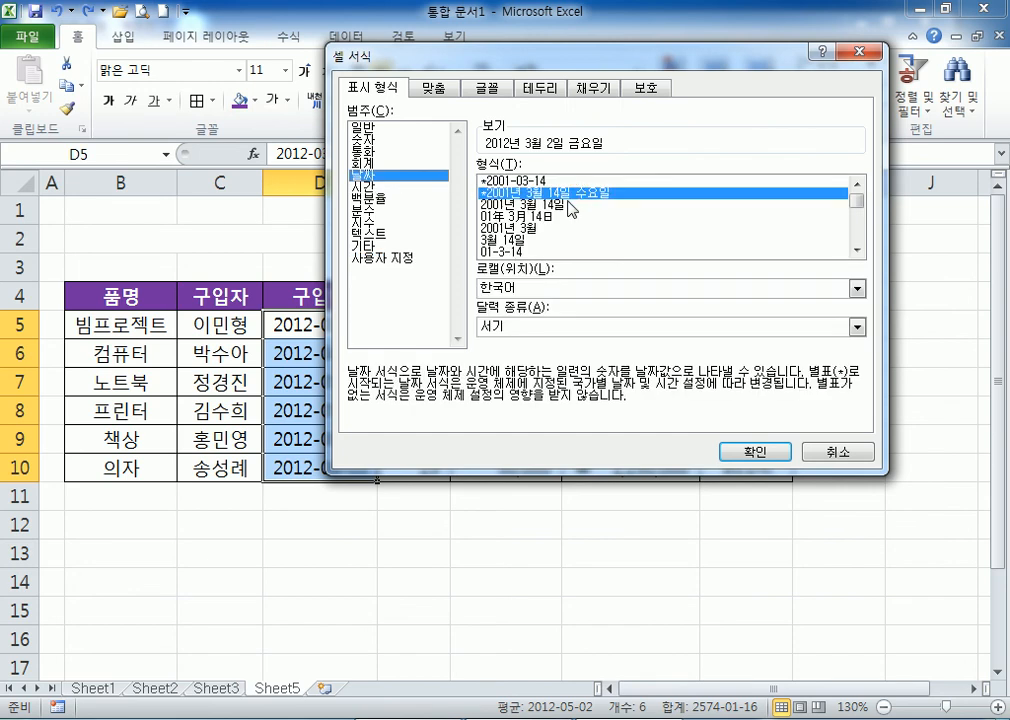
{"action": "left_click", "coordinate": [561, 203]}
{"action": "left_click", "coordinate": [547, 214]}
{"action": "left_click", "coordinate": [549, 193]}
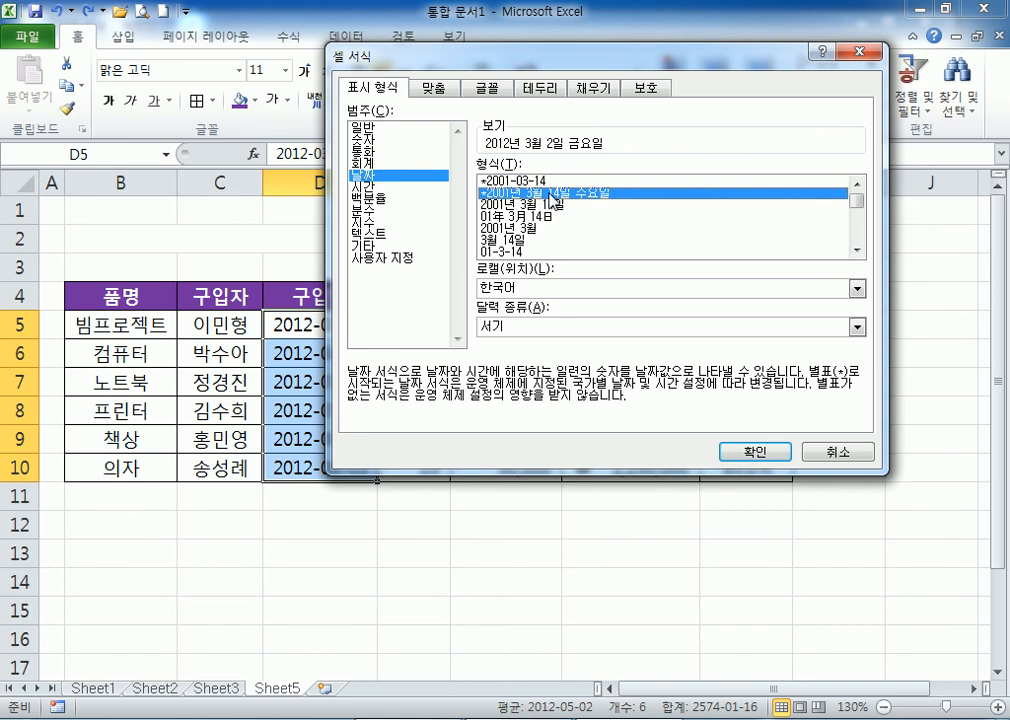
{"action": "left_click", "coordinate": [377, 258]}
{"action": "left_click_drag", "start_coordinate": [680, 182], "coordinate": [378, 195]}
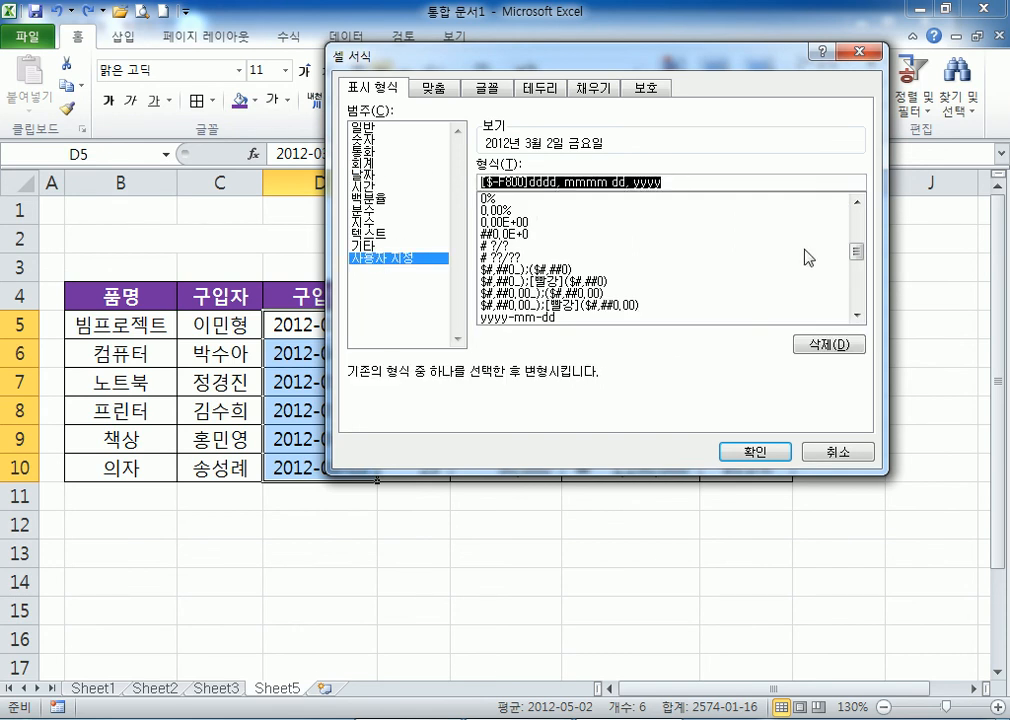
Preview the custom date codes yyyy-mm-dd, yyyy"년" mm"월" dd"일", yyyy"年" mm"月" dd"日" and mm-dd on the 구입일 dates.
{"action": "left_click", "coordinate": [857, 316]}
{"action": "left_click", "coordinate": [857, 316]}
{"action": "left_click", "coordinate": [857, 316]}
{"action": "left_click", "coordinate": [857, 316]}
{"action": "left_click", "coordinate": [857, 316]}
{"action": "left_click", "coordinate": [857, 316]}
{"action": "left_click", "coordinate": [857, 316]}
{"action": "left_click", "coordinate": [520, 235]}
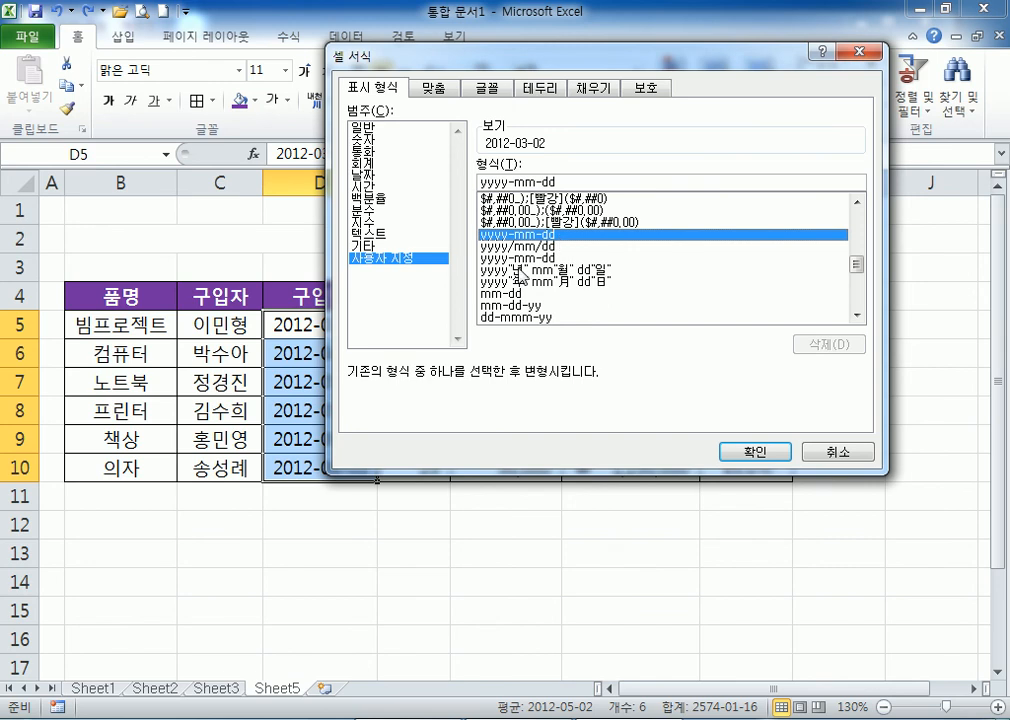
{"action": "left_click", "coordinate": [526, 270]}
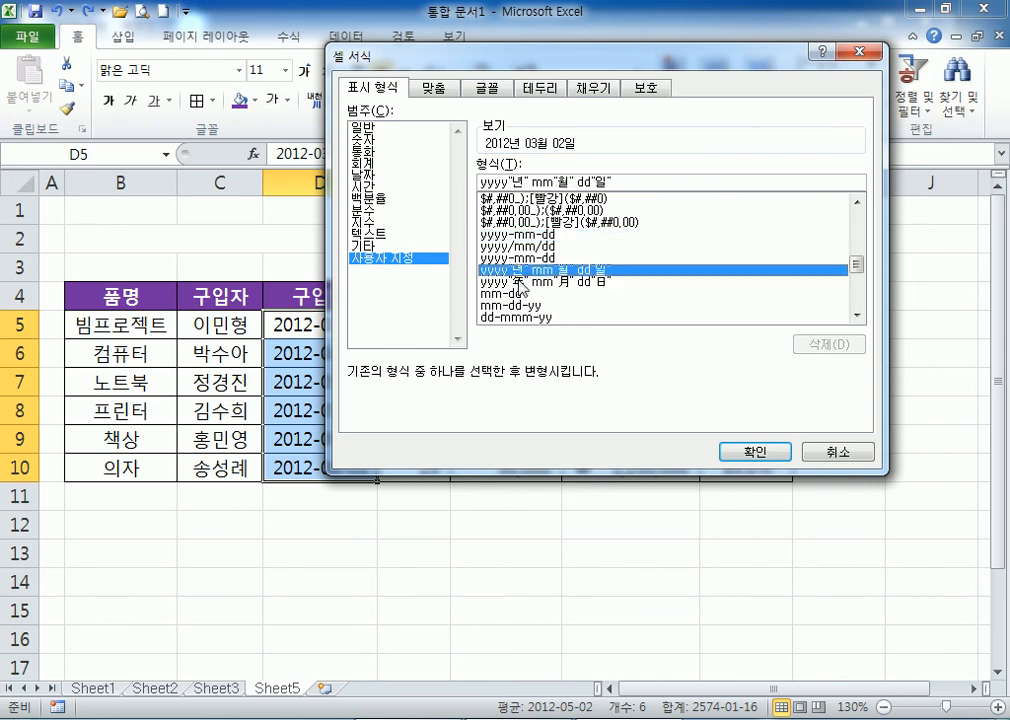
{"action": "left_click", "coordinate": [583, 282]}
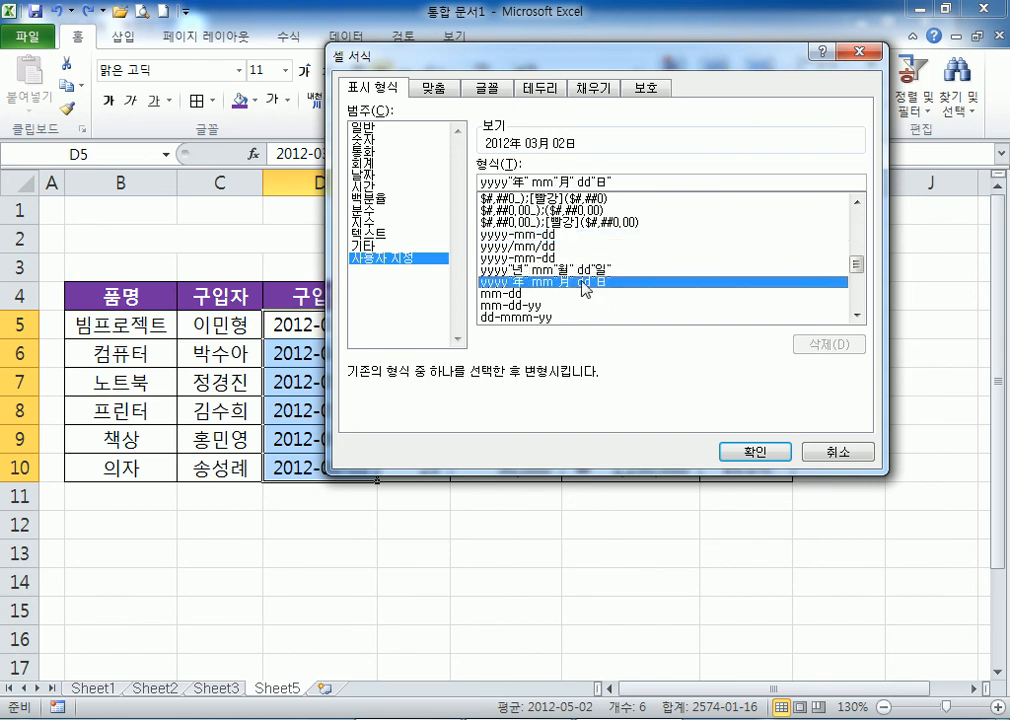
{"action": "left_click", "coordinate": [580, 271]}
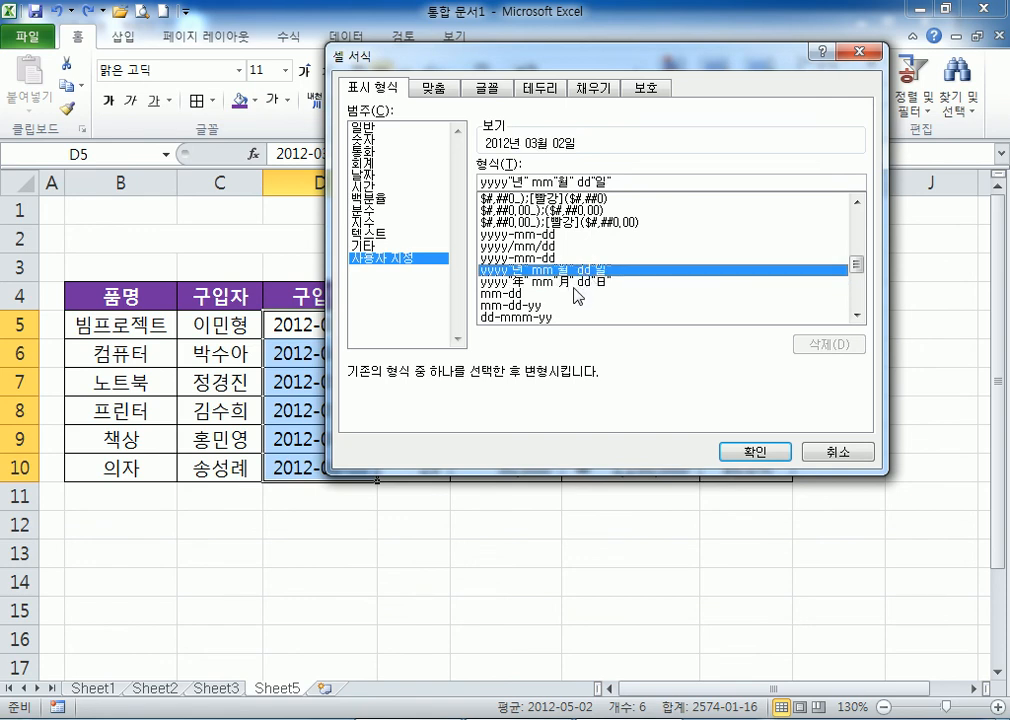
{"action": "left_click", "coordinate": [585, 282]}
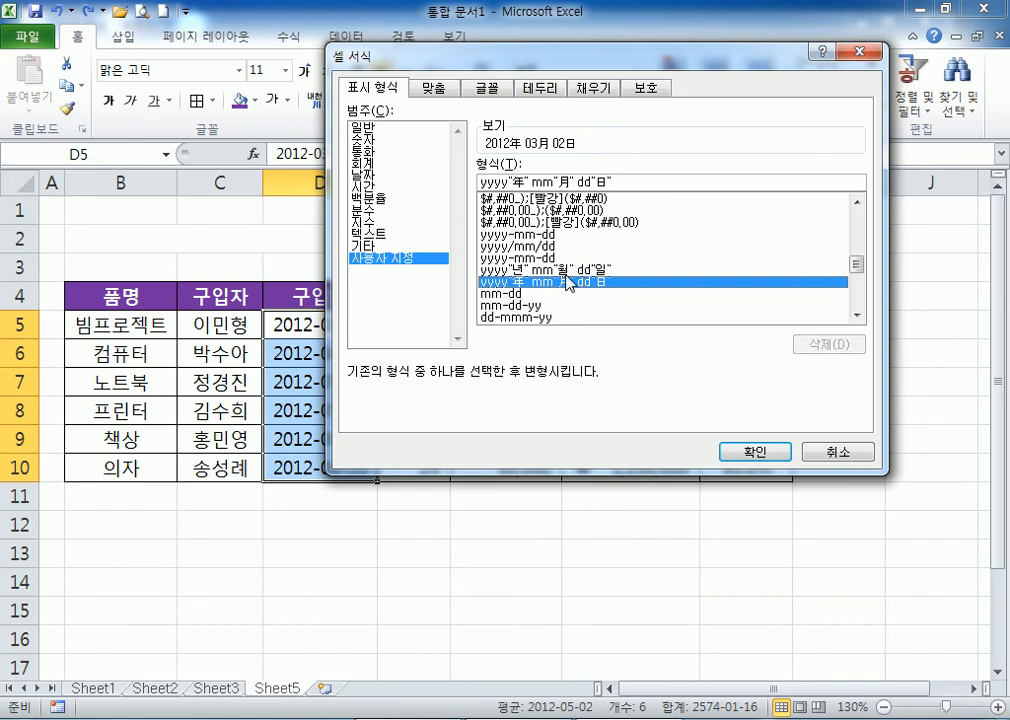
{"action": "left_click_drag", "start_coordinate": [636, 183], "coordinate": [466, 181]}
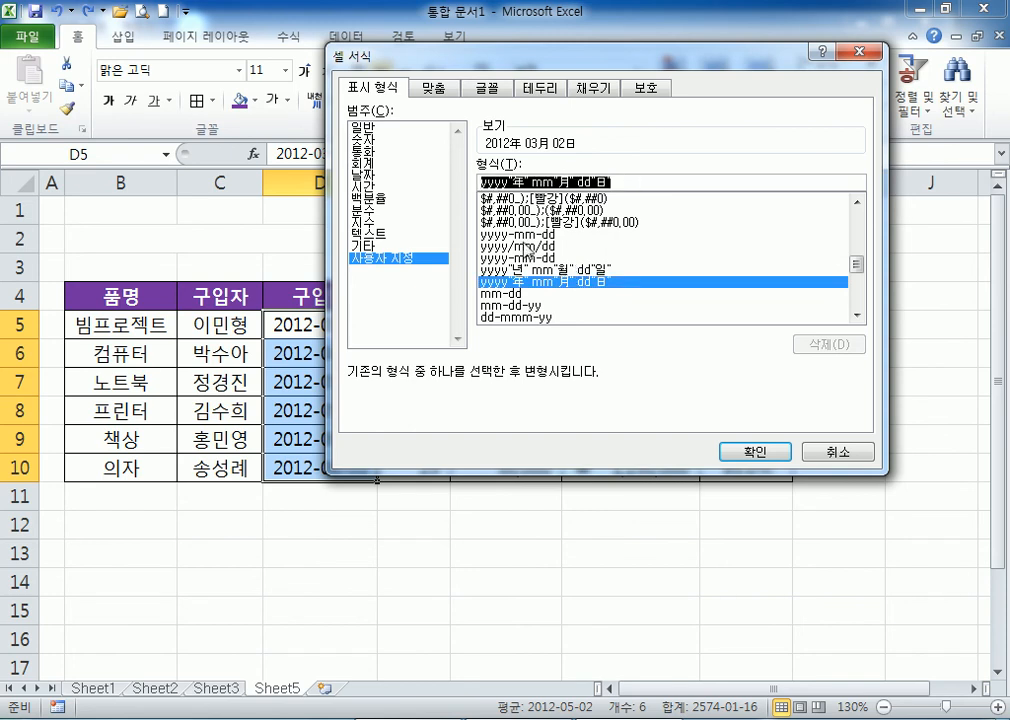
{"action": "left_click", "coordinate": [553, 258]}
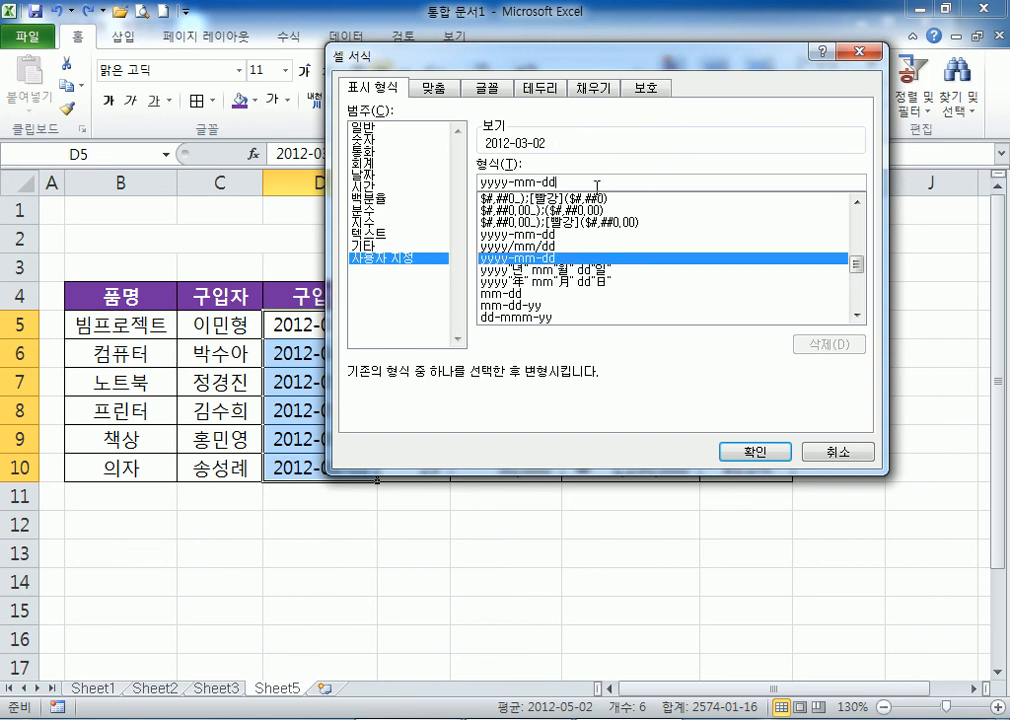
{"action": "left_click", "coordinate": [592, 293]}
Choose the custom format yyyy"年" mm"月" dd"日" and append the weekday code (aaa) to it.
{"action": "left_click", "coordinate": [594, 283]}
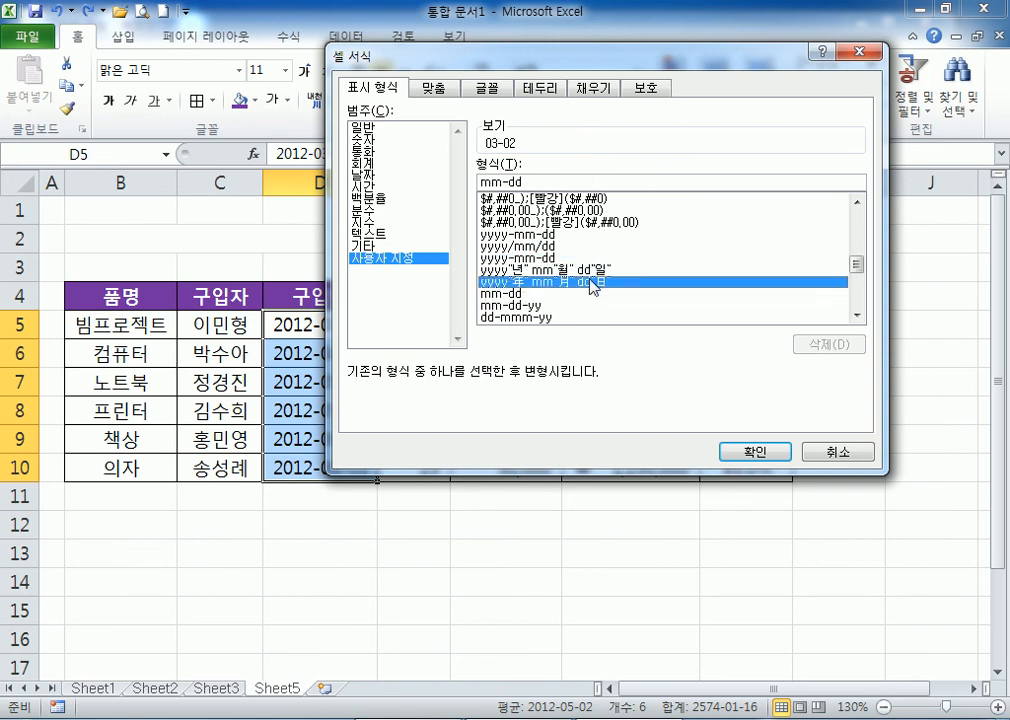
{"action": "left_click", "coordinate": [646, 181]}
{"action": "type", "text": "("}
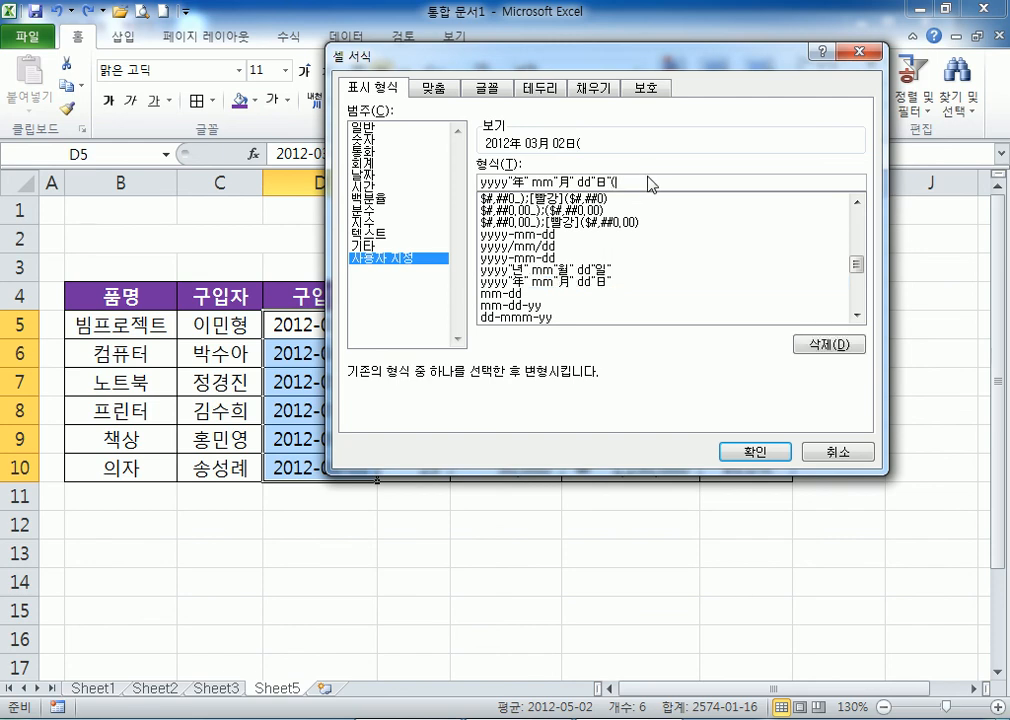
{"action": "type", "text": "aaa"}
Copy the custom format code into the Notepad notes on two lines below 5-5, extending the first line's weekday code to (aaaa).
{"action": "left_click_drag", "start_coordinate": [647, 183], "coordinate": [448, 176]}
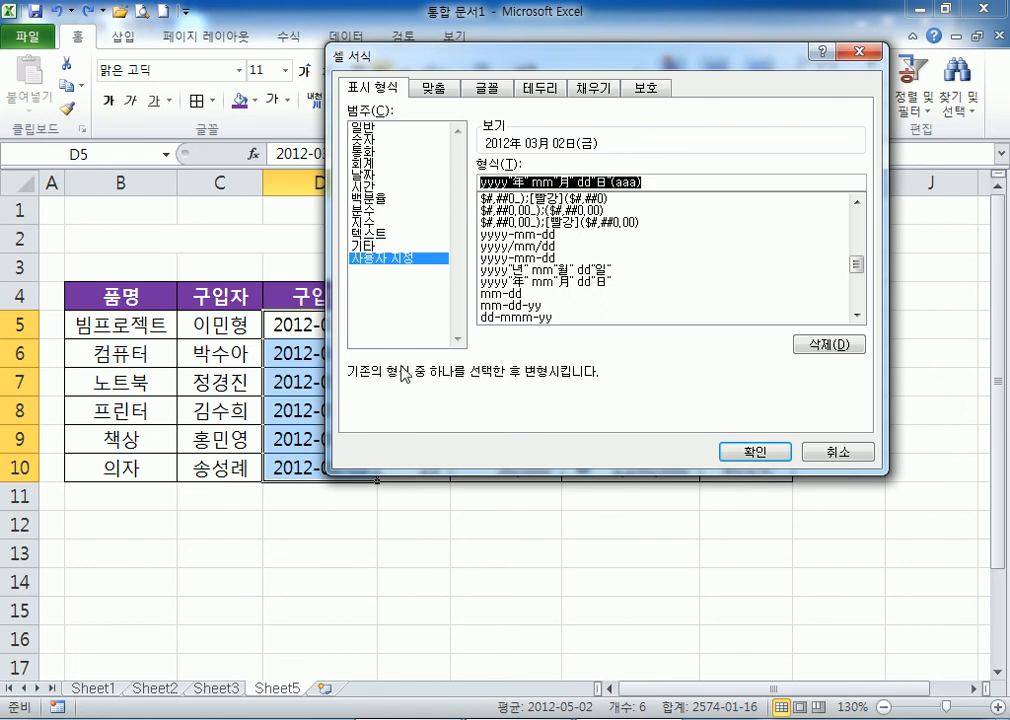
{"action": "key", "text": "ctrl+c"}
{"action": "key", "text": "alt+Tab"}
{"action": "key", "text": "ctrl+v"}
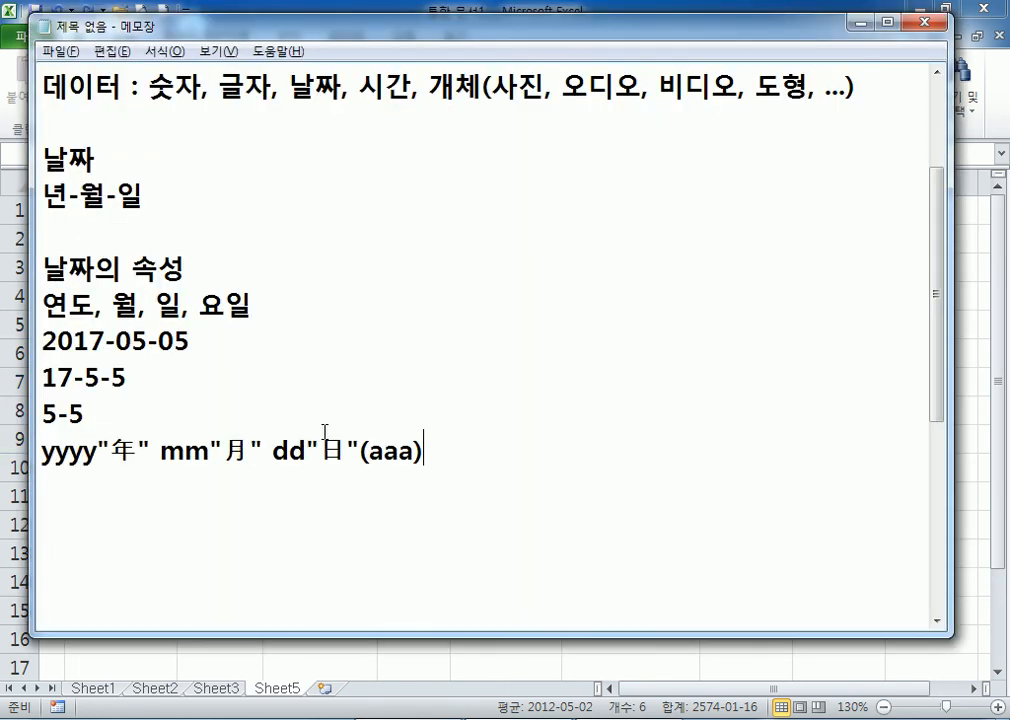
{"action": "key", "text": "Left"}
{"action": "type", "text": "ㅁ"}
{"action": "key", "text": "BackSpace"}
{"action": "type", "text": "a"}
{"action": "left_click", "coordinate": [444, 467]}
{"action": "key", "text": "Return"}
{"action": "key", "text": "ctrl+v"}
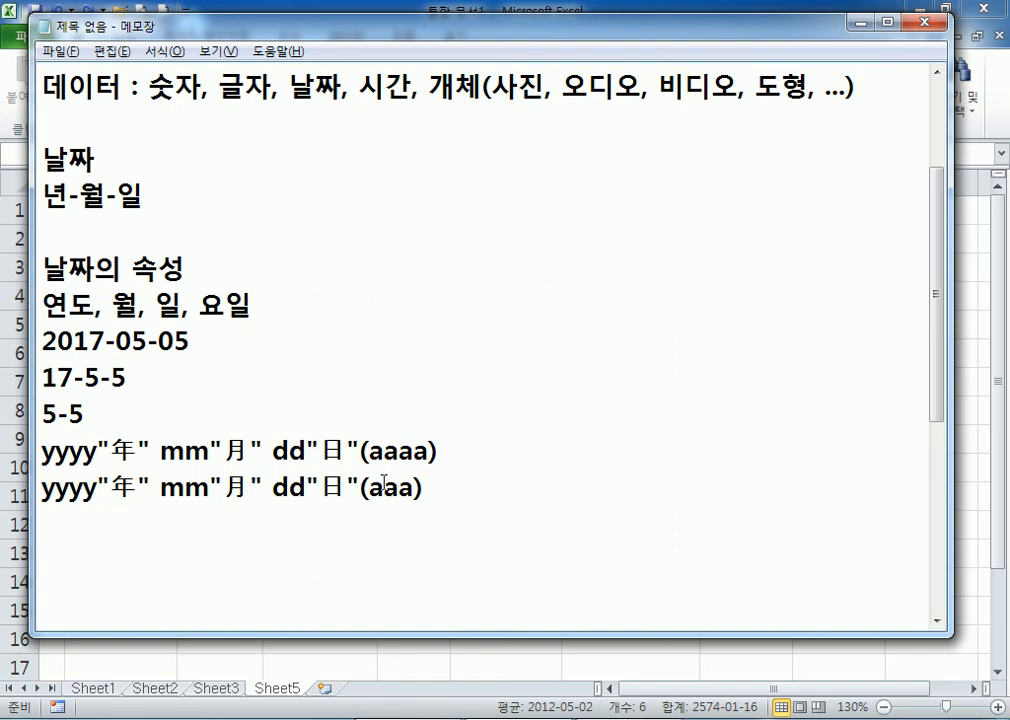
Compare the weekday codes aaaa and aaa in the two format lines of the notes.
{"action": "scroll", "coordinate": [376, 494], "scroll_direction": "down", "scroll_amount": 1}
{"action": "left_click_drag", "start_coordinate": [369, 341], "coordinate": [440, 345]}
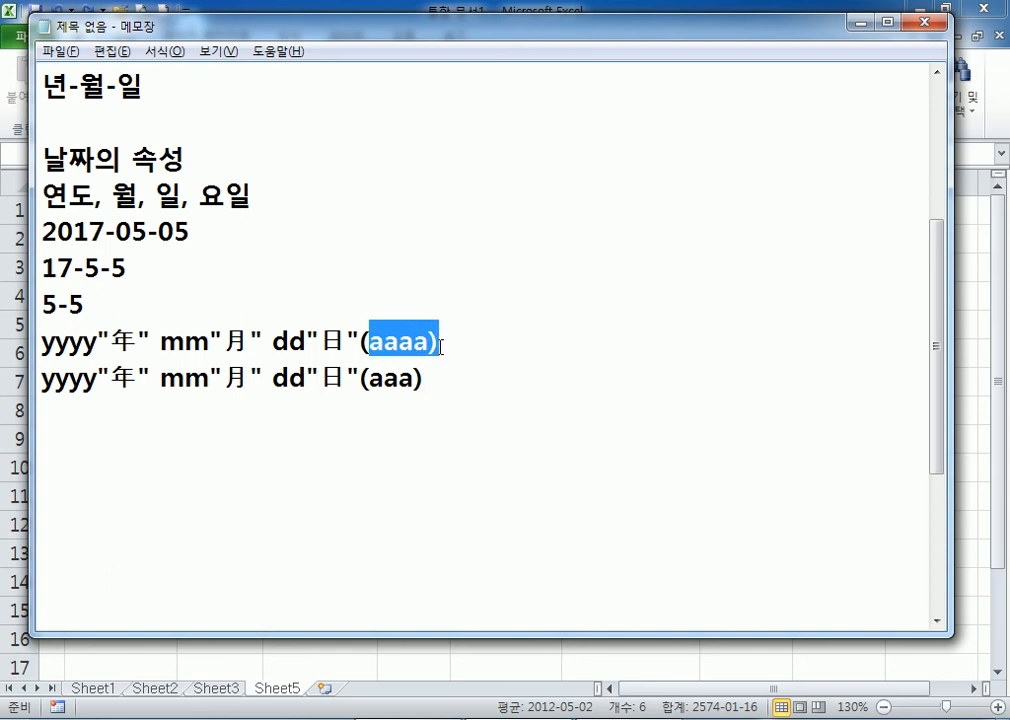
{"action": "left_click_drag", "start_coordinate": [369, 378], "coordinate": [416, 378]}
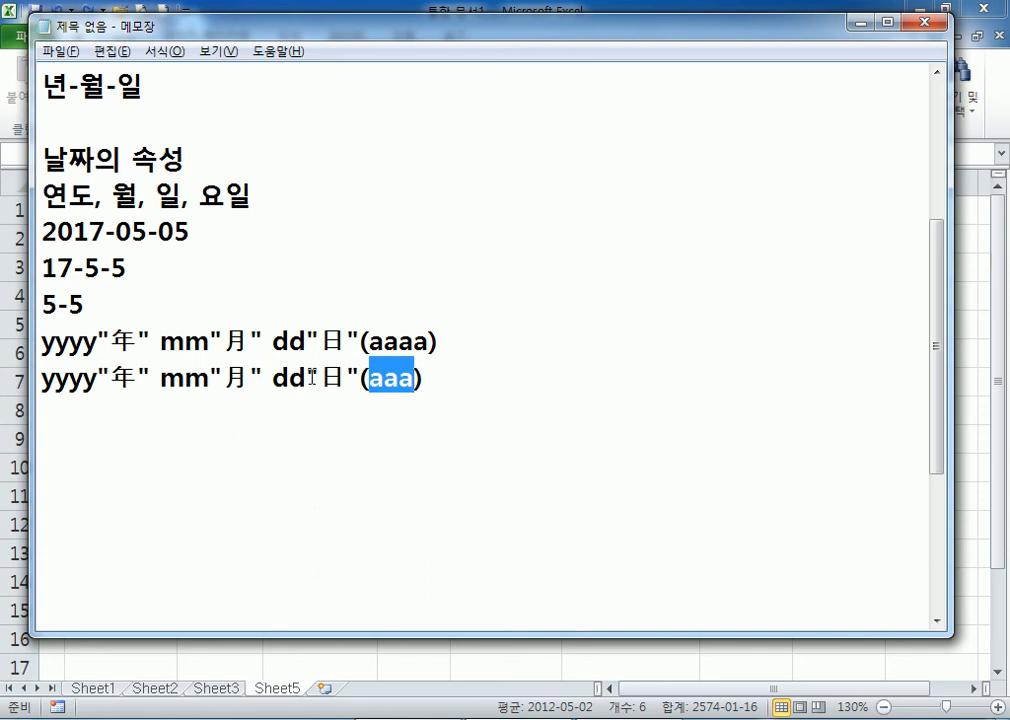
{"action": "left_click_drag", "start_coordinate": [431, 342], "coordinate": [370, 342]}
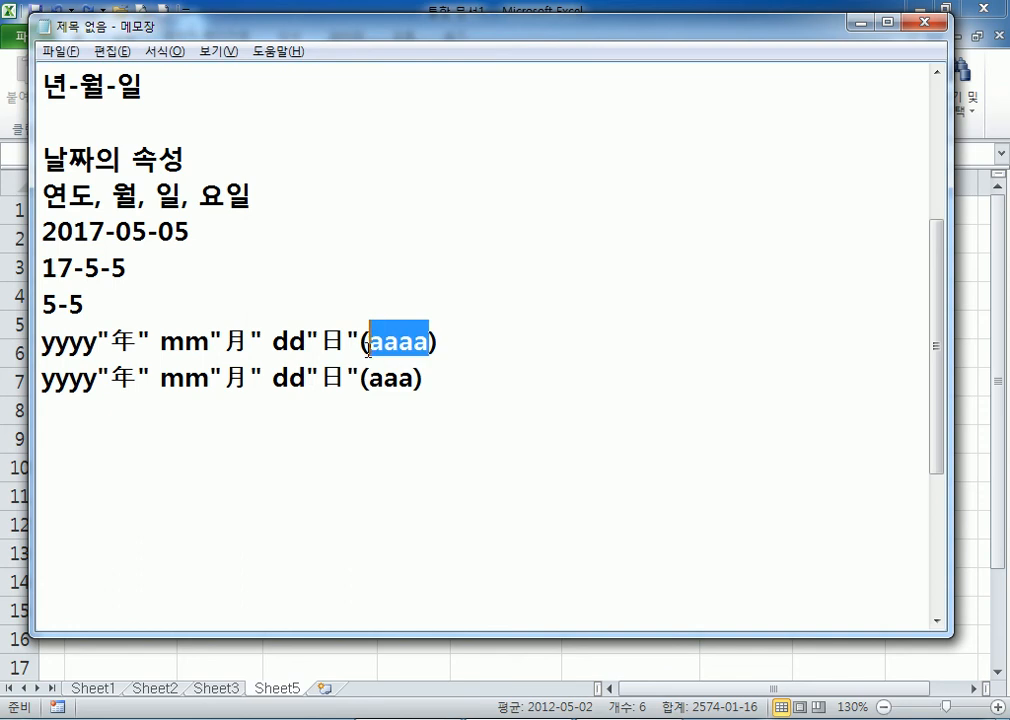
{"action": "left_click_drag", "start_coordinate": [370, 342], "coordinate": [430, 342]}
{"action": "left_click_drag", "start_coordinate": [368, 378], "coordinate": [416, 378]}
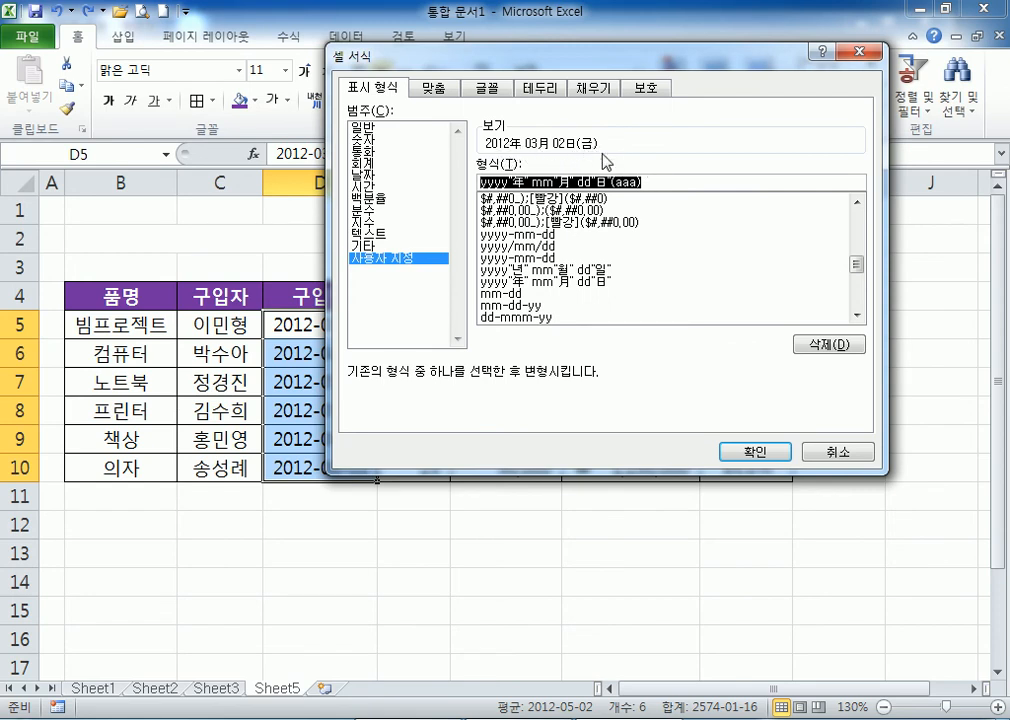
Back in Excel, extend the weekday code to (aaaa) and apply the custom format yyyy"年" mm"月" dd"日"(aaaa) to D5:D10.
{"action": "left_click", "coordinate": [631, 184]}
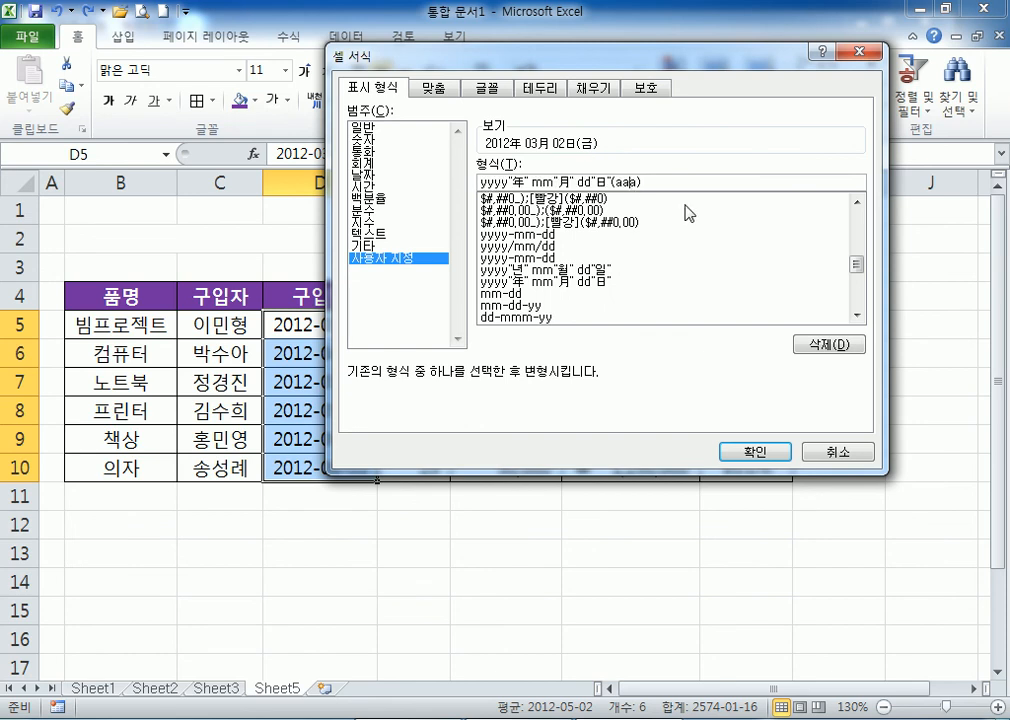
{"action": "type", "text": "a"}
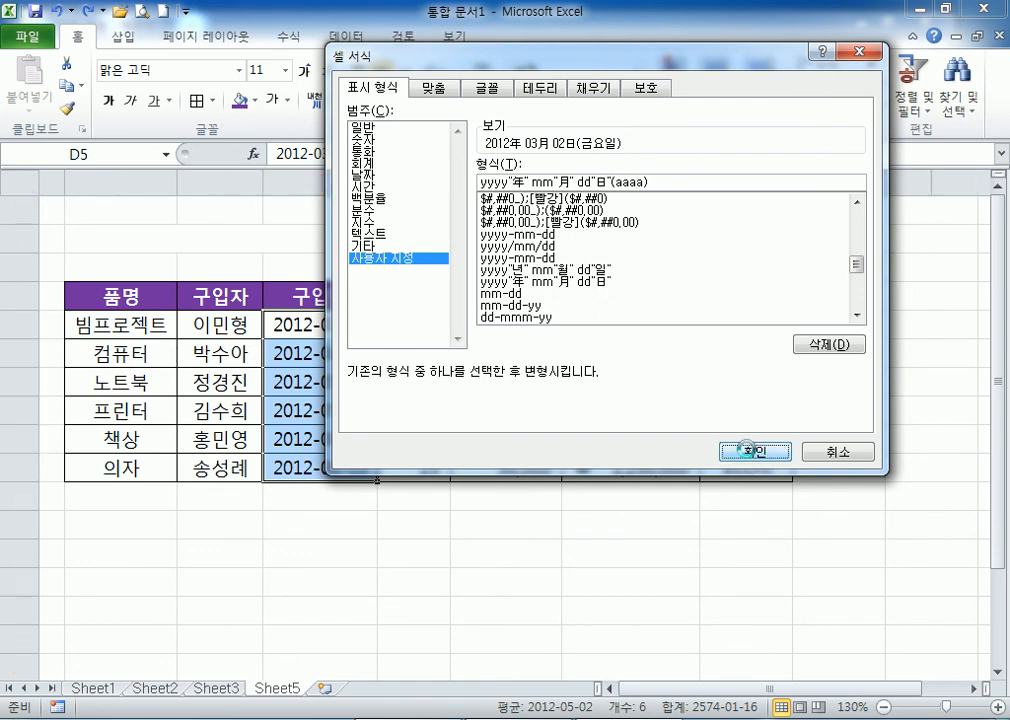
{"action": "left_click", "coordinate": [752, 452]}
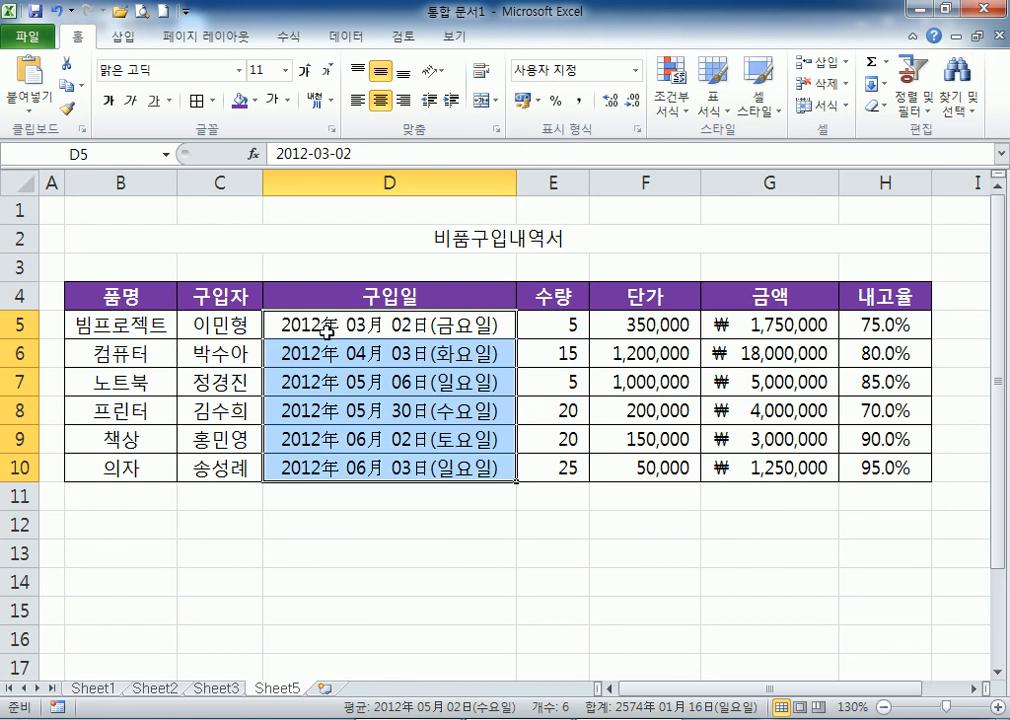
Begin a hand-typed date in D12 with 2012年, converting the syllable 년 to its Hanja character.
{"action": "left_click", "coordinate": [309, 521]}
{"action": "type", "text": "2"}
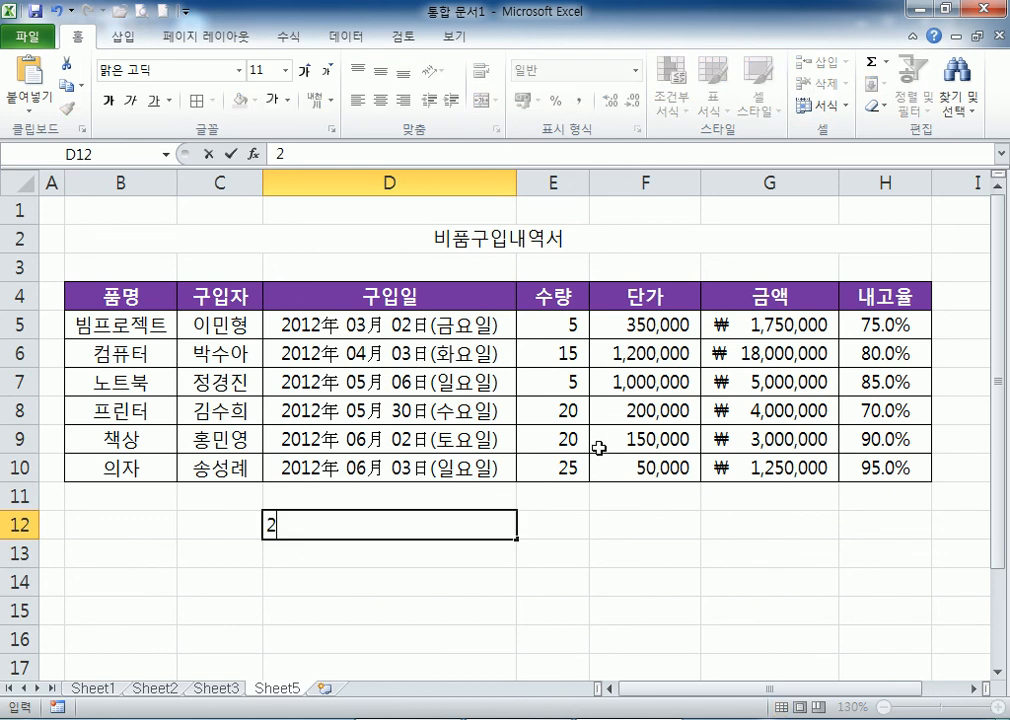
{"action": "type", "text": "012sus"}
{"action": "key", "text": "BackSpace"}
{"action": "key", "text": "BackSpace"}
{"action": "key", "text": "BackSpace"}
{"action": "key", "text": "Hangul"}
{"action": "type", "text": "녀ㅛㄴ"}
{"action": "key", "text": "BackSpace"}
{"action": "key", "text": "BackSpace"}
{"action": "key", "text": "BackSpace"}
{"action": "type", "text": "년"}
{"action": "key", "text": "Hangul_Hanja"}
{"action": "key", "text": "Return"}
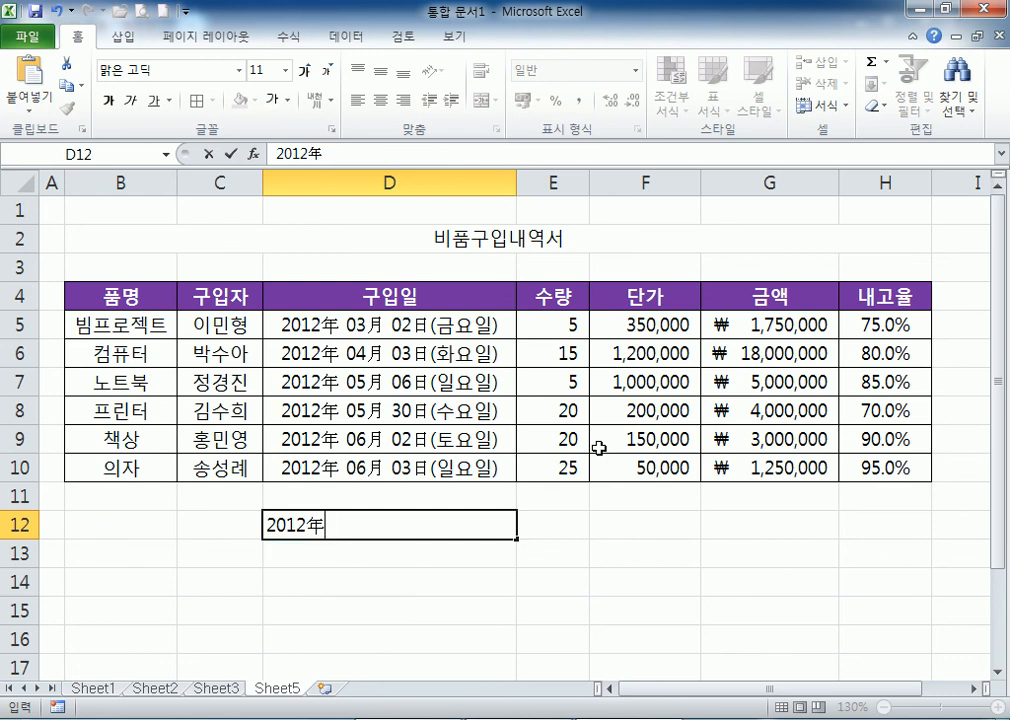
Complete the date text in D12 with 03月 02日(금요일), using Hanja for month and day, and select the cell.
{"action": "type", "text": "03월"}
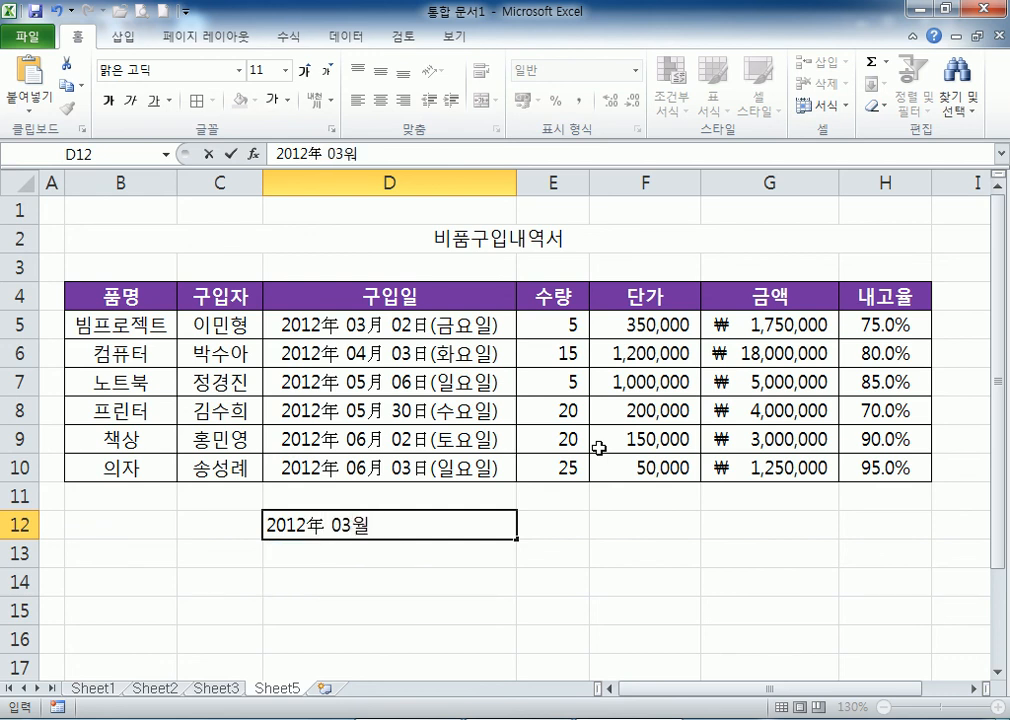
{"action": "key", "text": "Hangul_Hanja"}
{"action": "key", "text": "Return"}
{"action": "type", "text": "092"}
{"action": "key", "text": "BackSpace"}
{"action": "key", "text": "BackSpace"}
{"action": "type", "text": "2일"}
{"action": "key", "text": "Hangul_Hanja"}
{"action": "key", "text": "Return"}
{"action": "type", "text": "(금요일)"}
{"action": "key", "text": "Return"}
{"action": "left_click", "coordinate": [328, 525]}
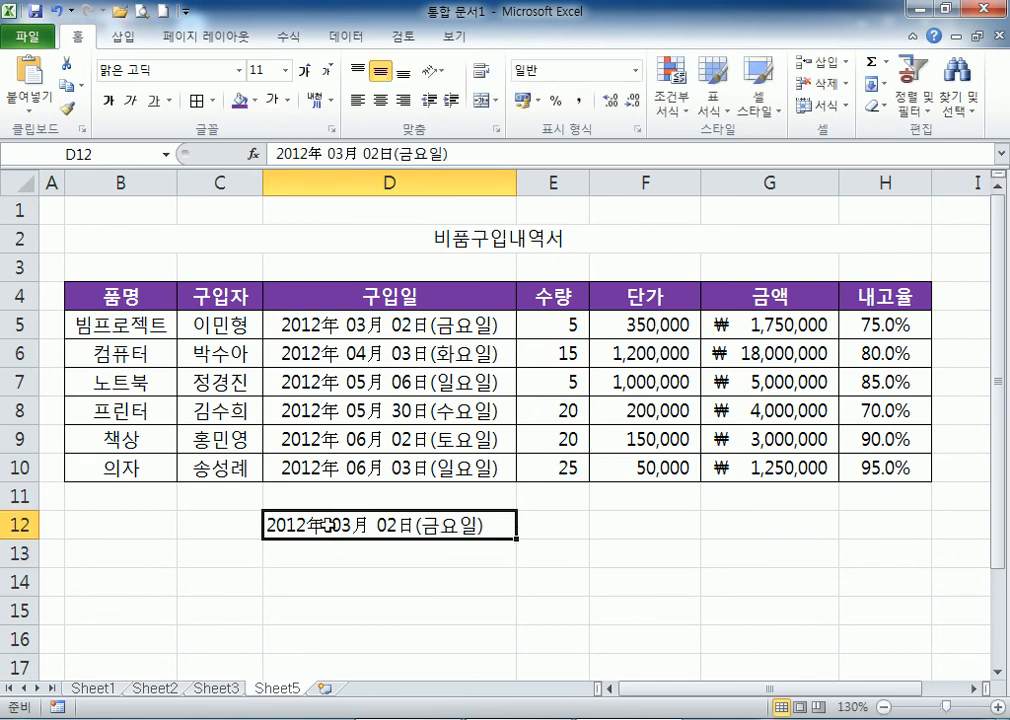
Open the formatted date in D5 for editing to compare its underlying value with the hand-typed text in D12, then cancel.
{"action": "scroll", "coordinate": [278, 470], "scroll_direction": "down", "scroll_amount": 3}
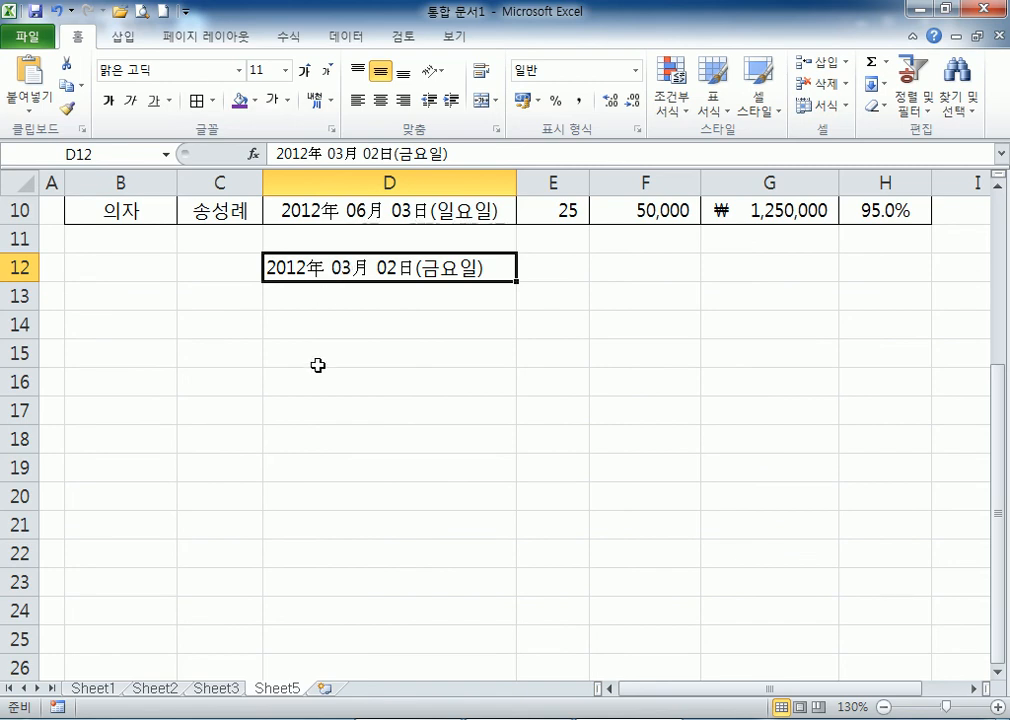
{"action": "scroll", "coordinate": [322, 339], "scroll_direction": "up", "scroll_amount": 3}
{"action": "left_click", "coordinate": [416, 326]}
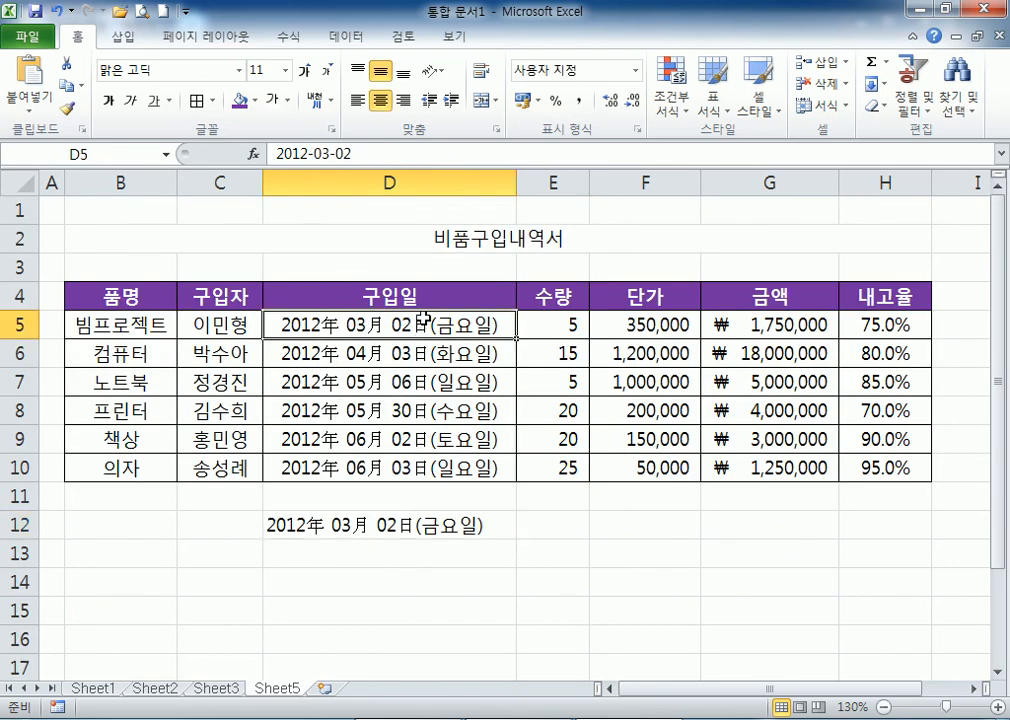
{"action": "double_click", "coordinate": [415, 326]}
{"action": "left_click_drag", "start_coordinate": [451, 320], "coordinate": [296, 320]}
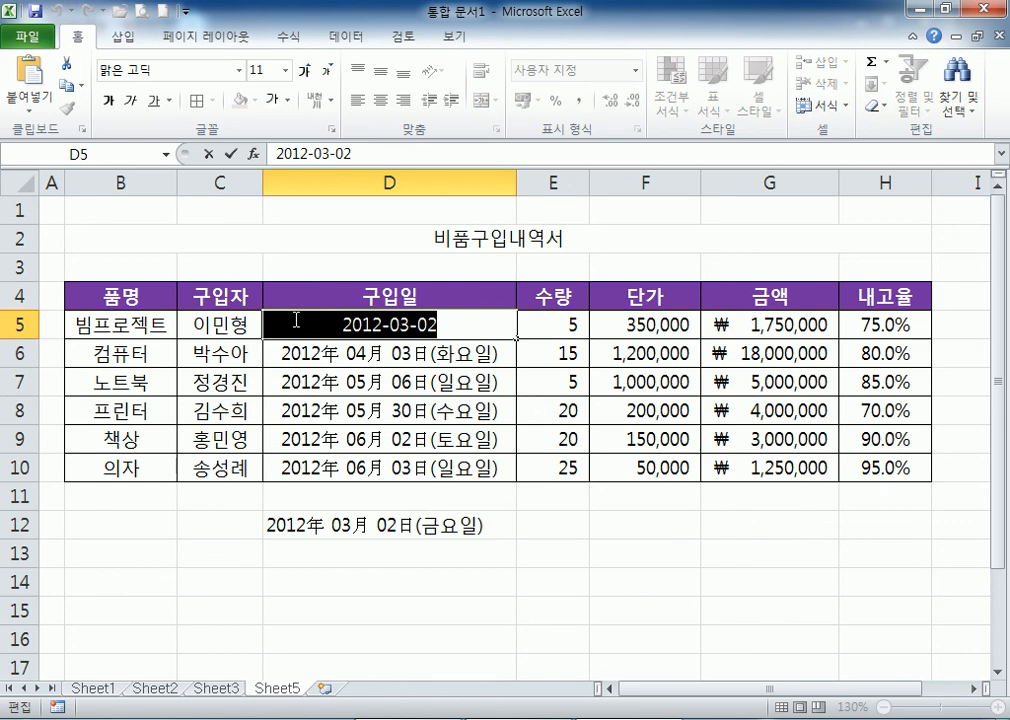
{"action": "left_click", "coordinate": [459, 320]}
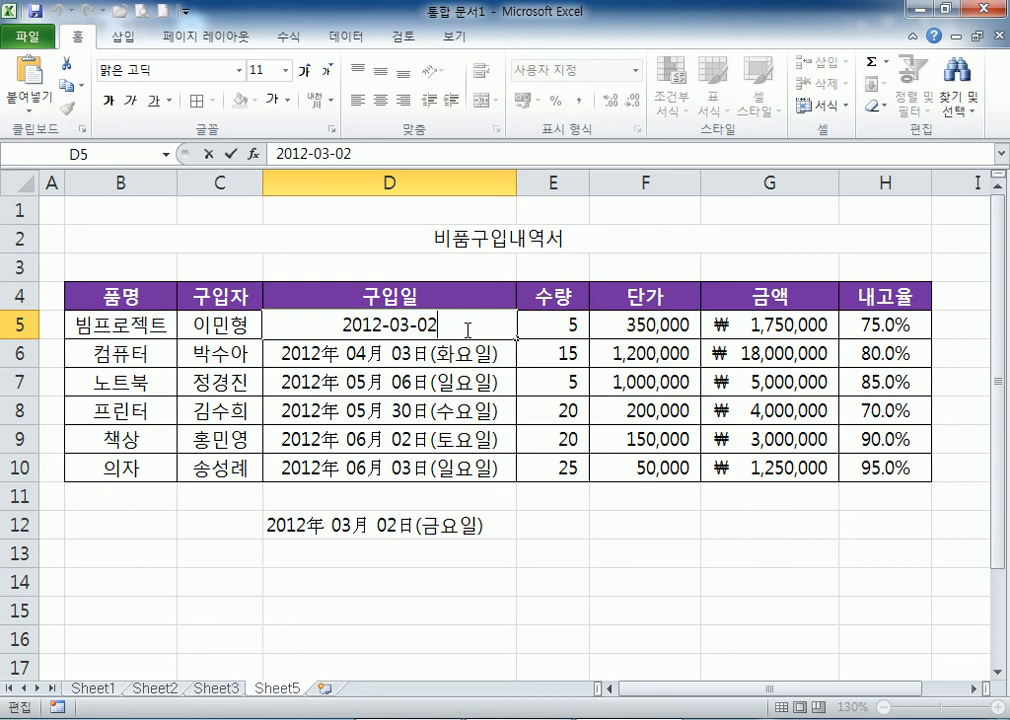
{"action": "key", "text": "Escape"}
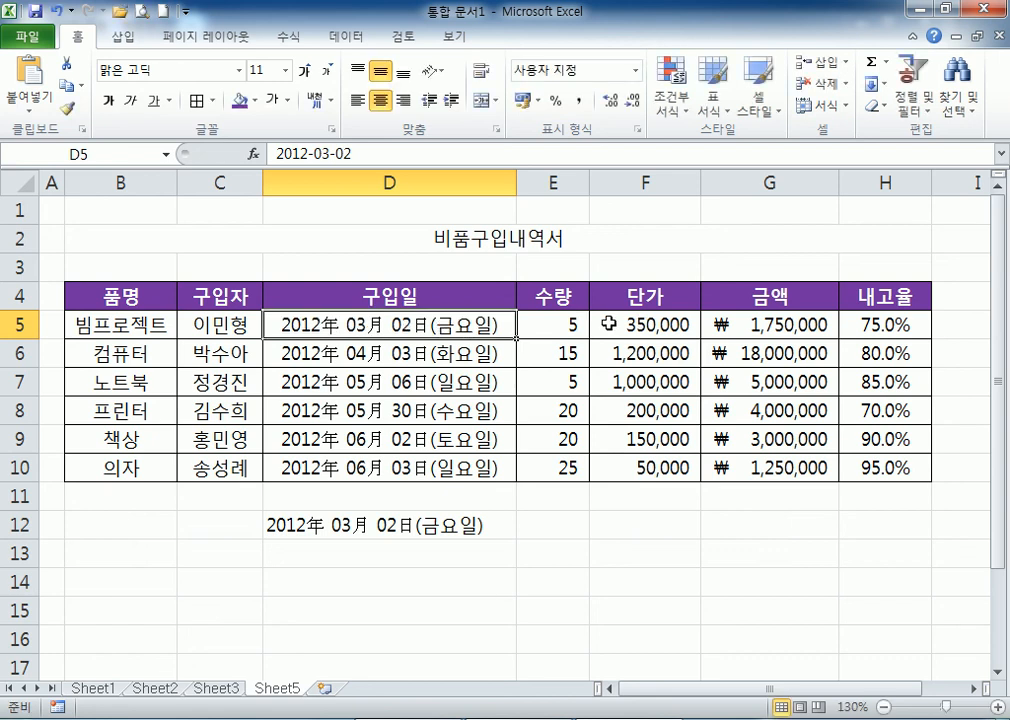
Select the amounts G5:G10, the rates H5:H10 and the dates D5:D10 in turn to review their number formats.
{"action": "left_click_drag", "start_coordinate": [744, 323], "coordinate": [744, 460]}
{"action": "left_click_drag", "start_coordinate": [875, 325], "coordinate": [870, 467]}
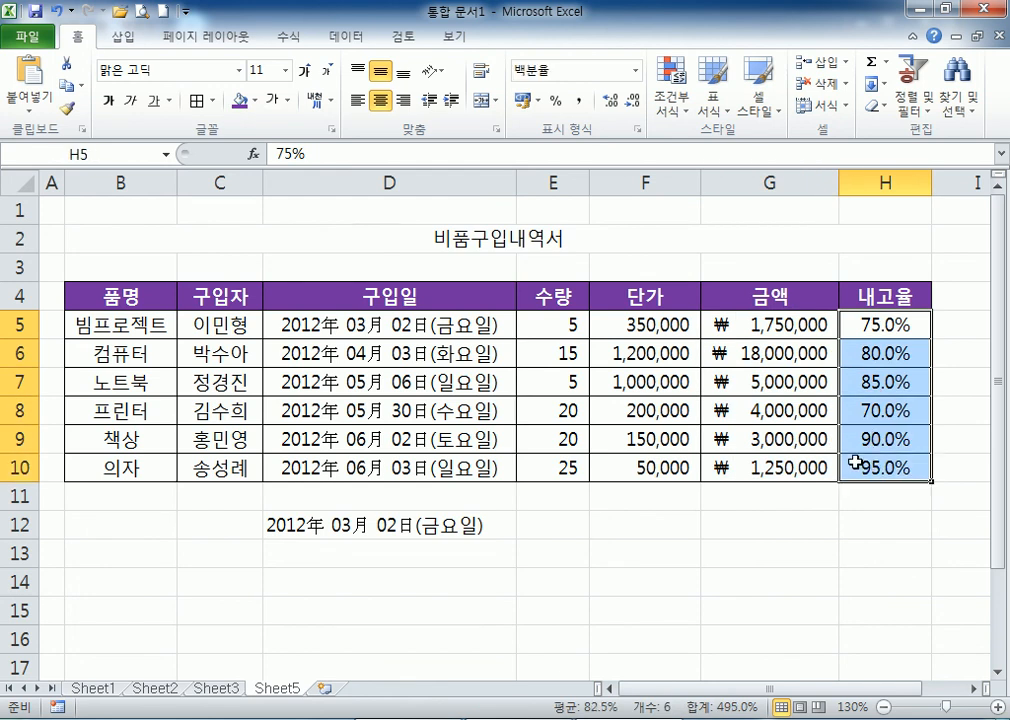
{"action": "left_click", "coordinate": [362, 323]}
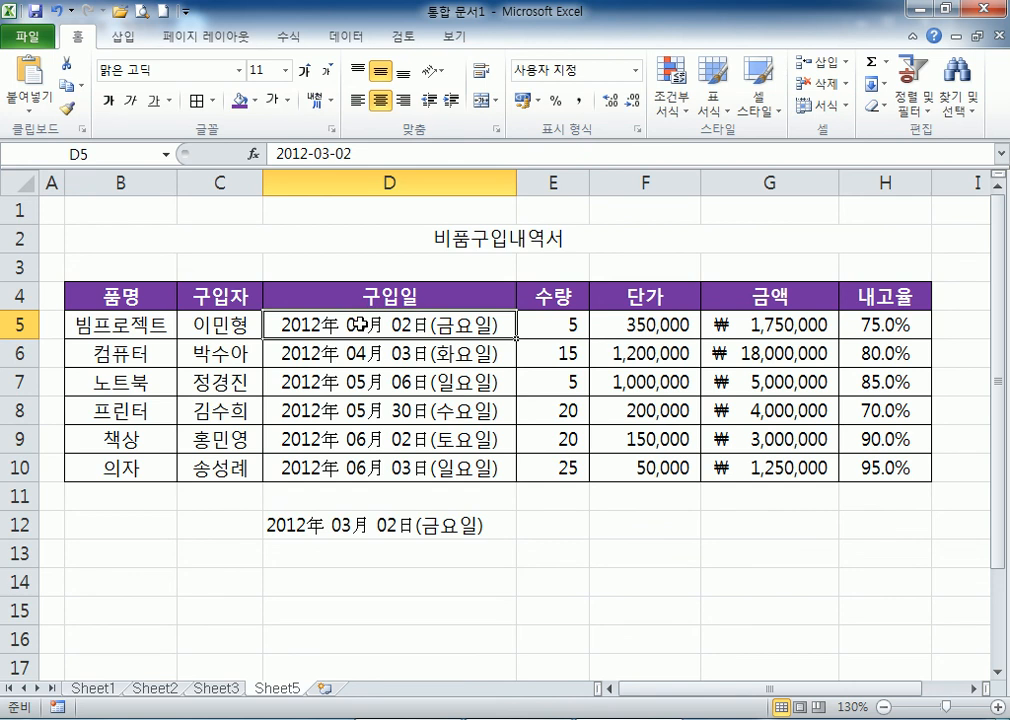
{"action": "left_click_drag", "start_coordinate": [358, 323], "coordinate": [356, 462]}
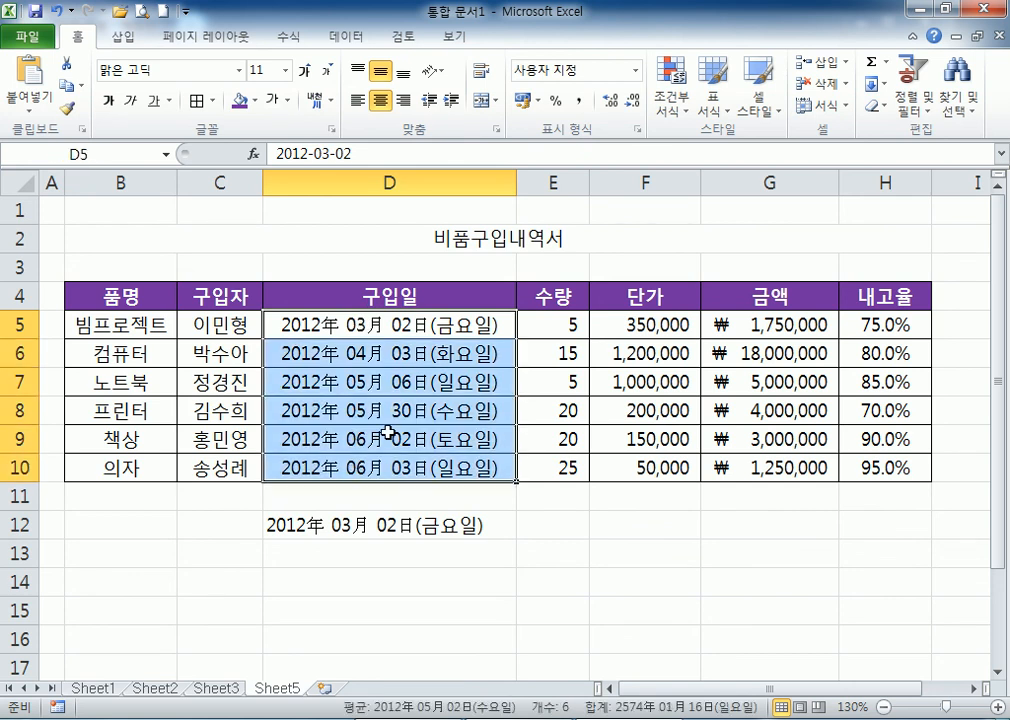
Switch to the Notepad notes and add the line 서식설정, 서식지정, 서식을 정하다 below the date format codes.
{"action": "key", "text": "alt+Tab"}
{"action": "left_click", "coordinate": [315, 443]}
{"action": "type", "text": "tjt"}
{"action": "key", "text": "BackSpace"}
{"action": "key", "text": "BackSpace"}
{"action": "key", "text": "BackSpace"}
{"action": "type", "text": "서식설ㅈ"}
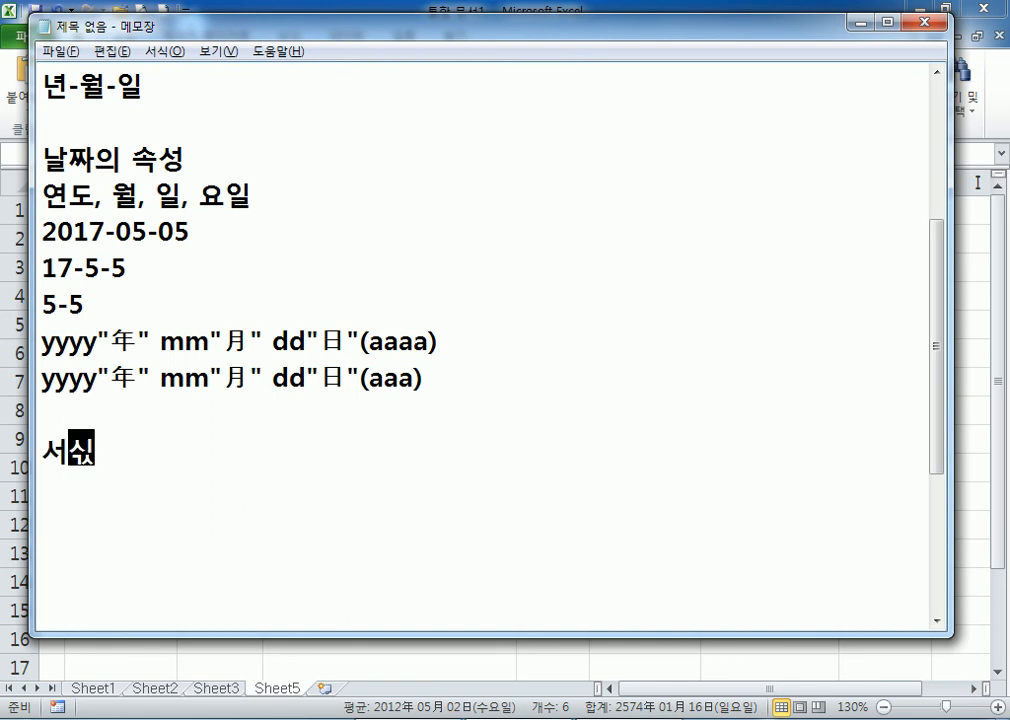
{"action": "type", "text": "ㅓㅇ, 서식지정"}
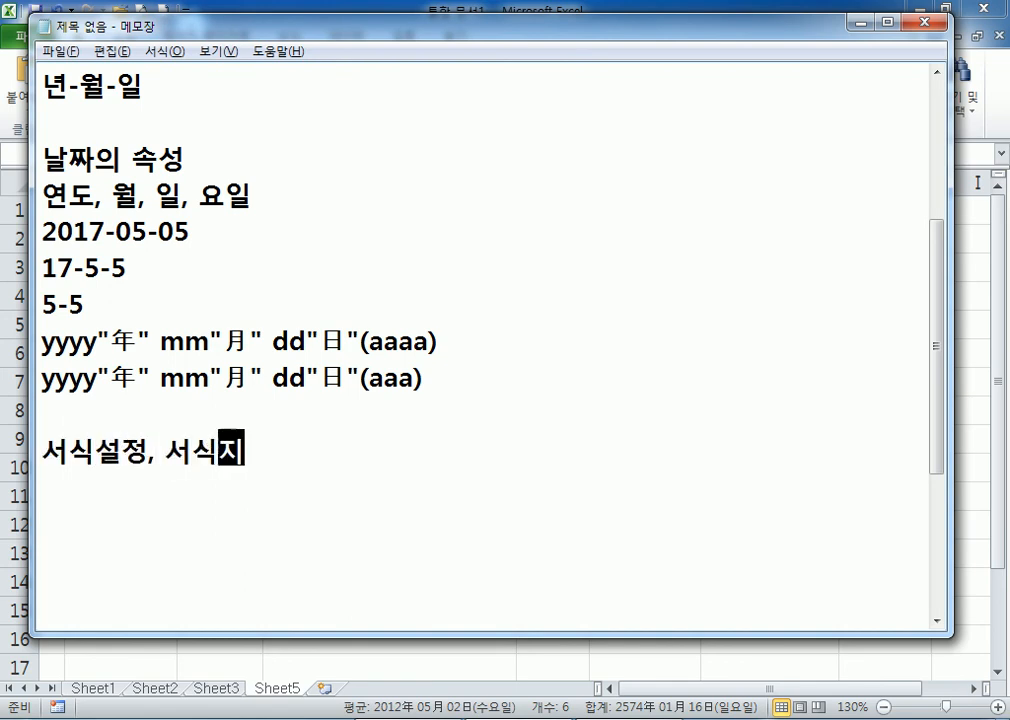
{"action": "type", "text": ", 서식을 "}
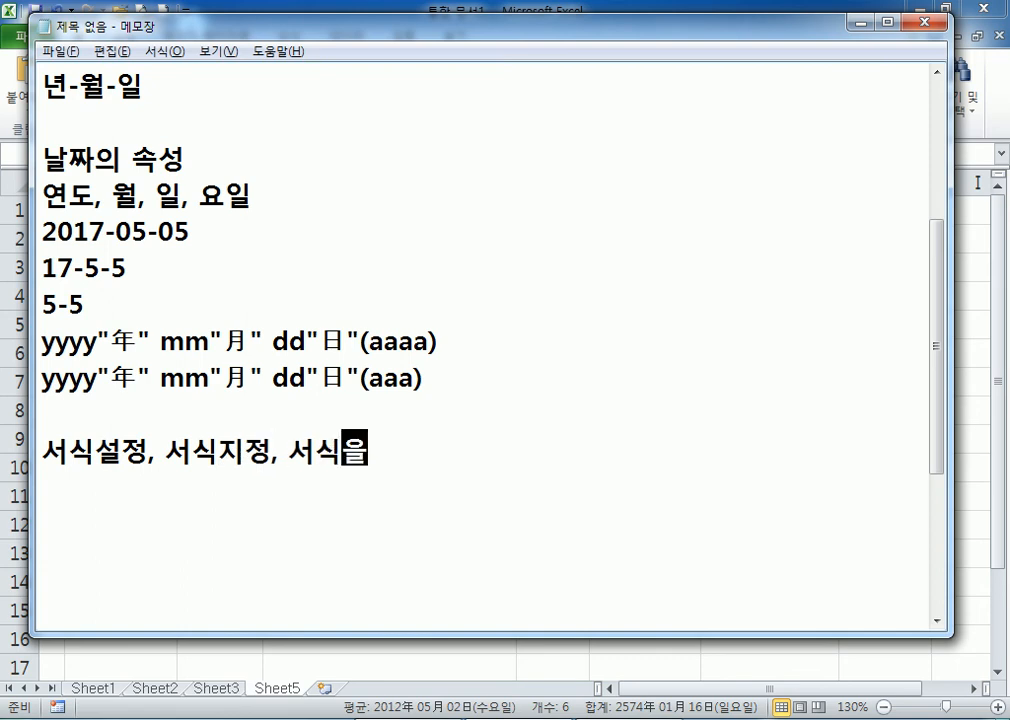
{"action": "type", "text": "정하"}
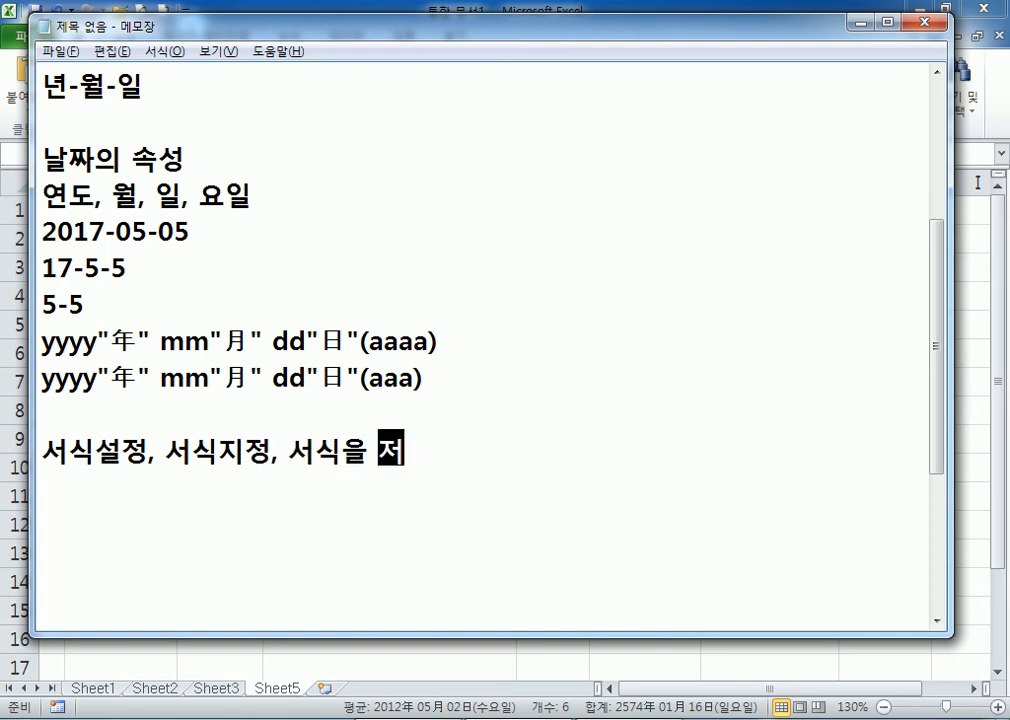
{"action": "type", "text": "다"}
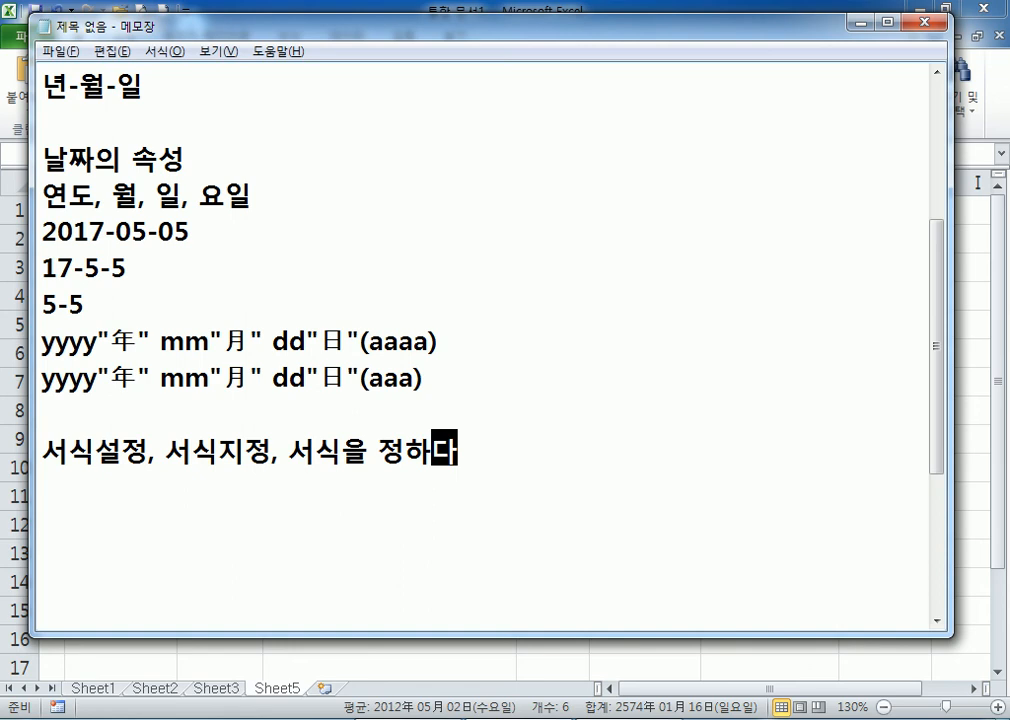
Add the definition line 서식 : 꾸미기 to the notes and end it with a line break.
{"action": "key", "text": "Return"}
{"action": "type", "text": "서식 : "}
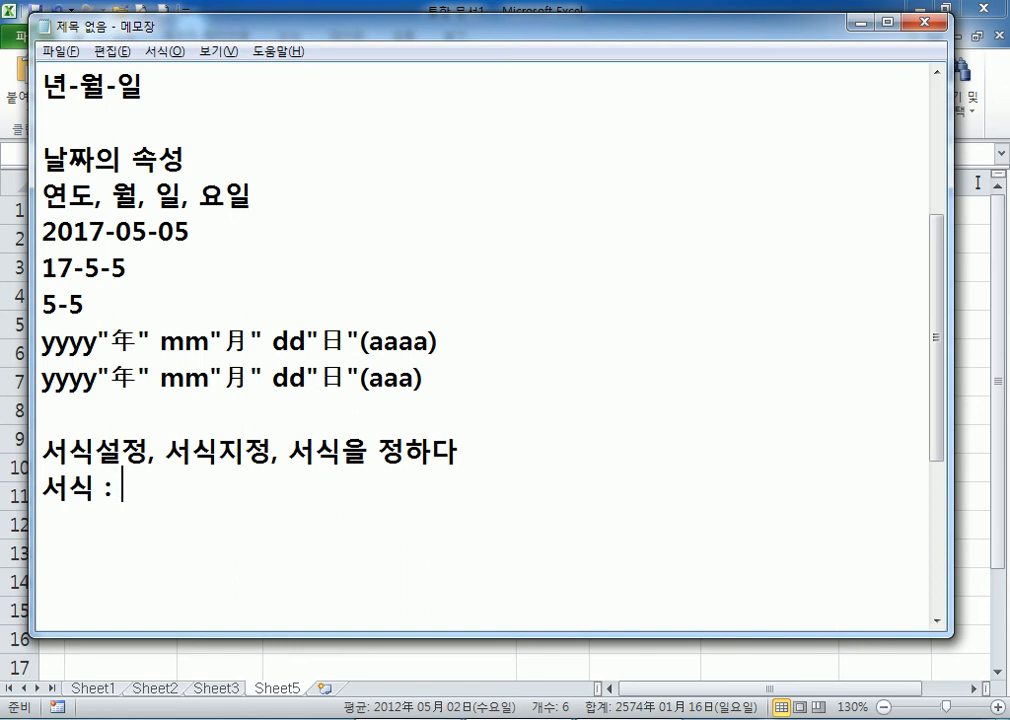
{"action": "type", "text": "꾸미기"}
{"action": "key", "text": "Return"}
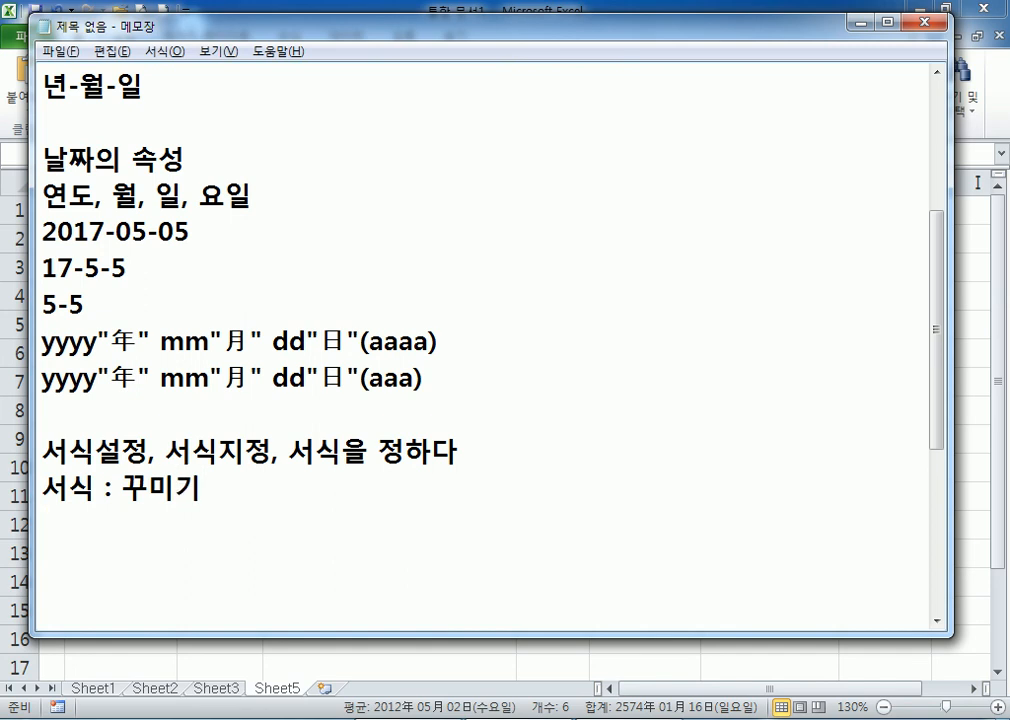
{"action": "scroll", "coordinate": [275, 448], "scroll_direction": "down", "scroll_amount": 1}
{"action": "scroll", "coordinate": [275, 448], "scroll_direction": "down", "scroll_amount": 1}
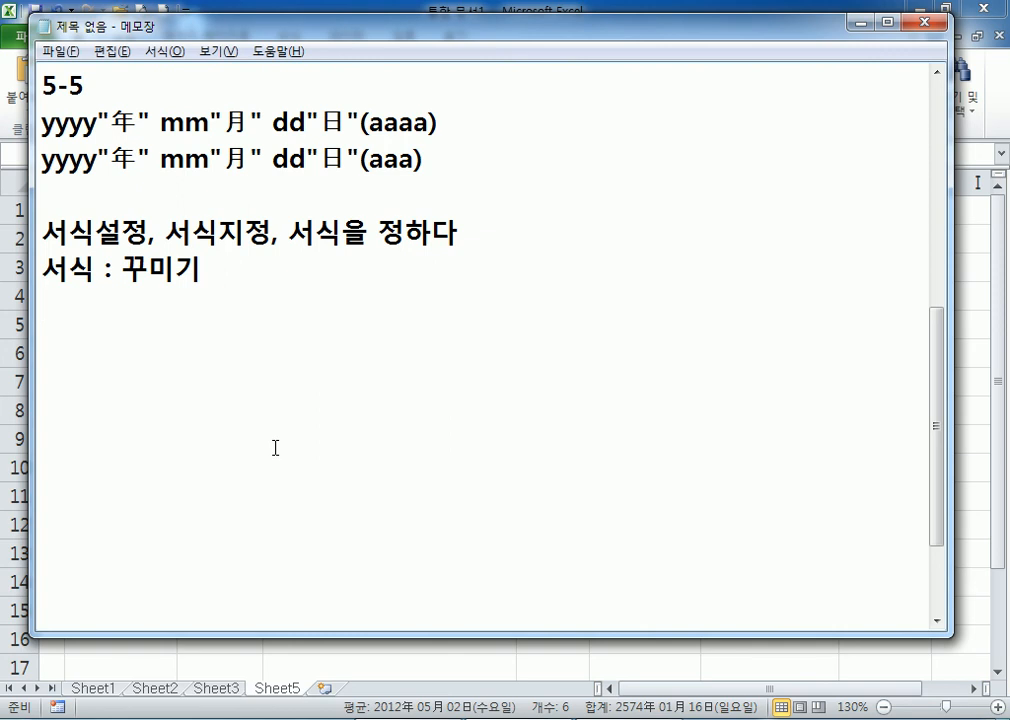
Back in Excel, review the header row formatting in B4:H4 and clear the hand-typed date text from D12.
{"action": "key", "text": "alt+Tab"}
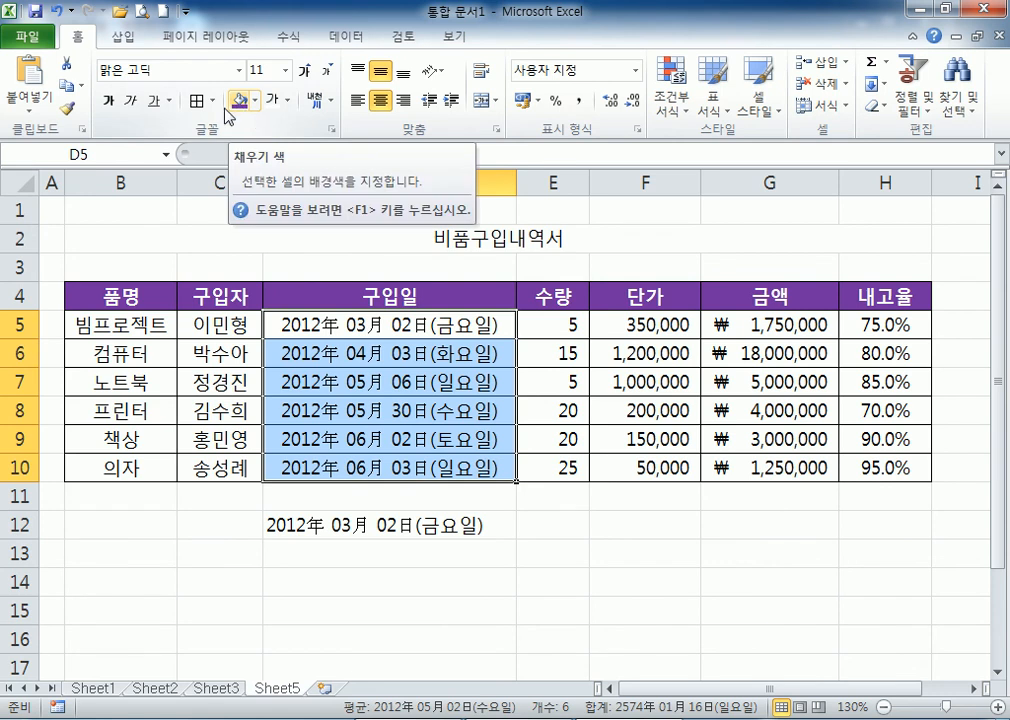
{"action": "left_click_drag", "start_coordinate": [90, 296], "coordinate": [880, 296]}
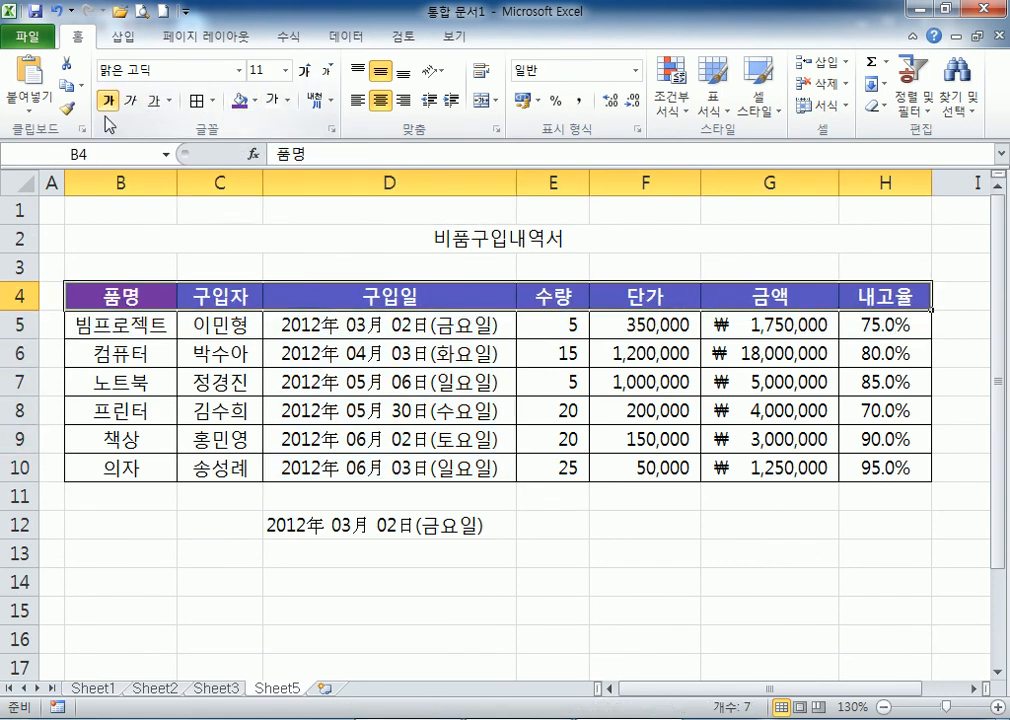
{"action": "left_click", "coordinate": [232, 353]}
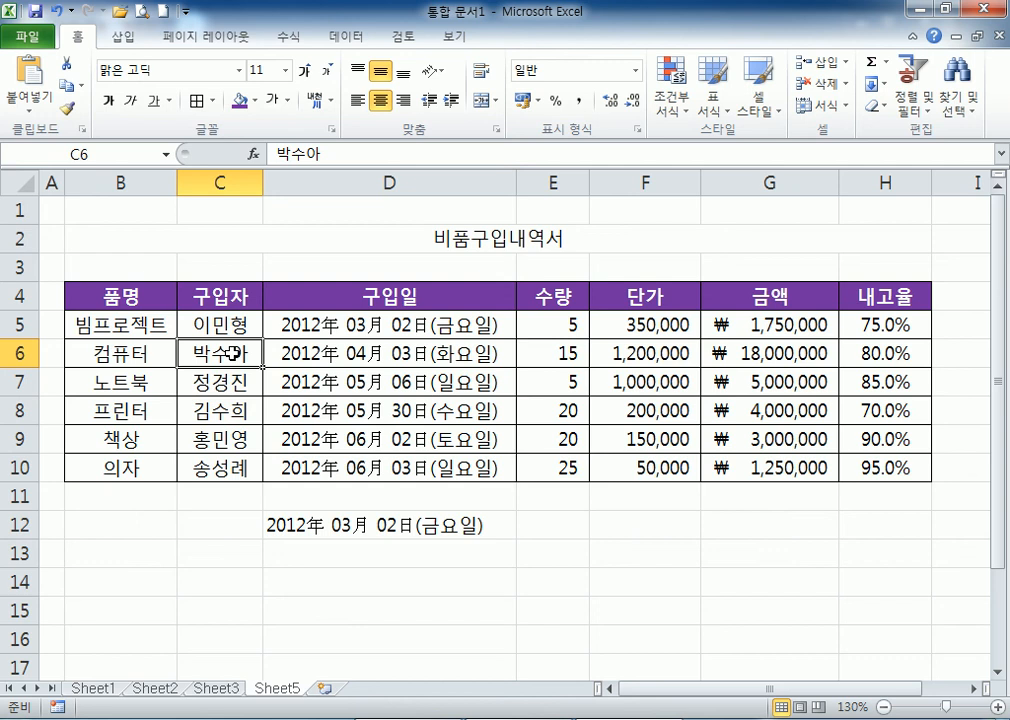
{"action": "left_click", "coordinate": [328, 525]}
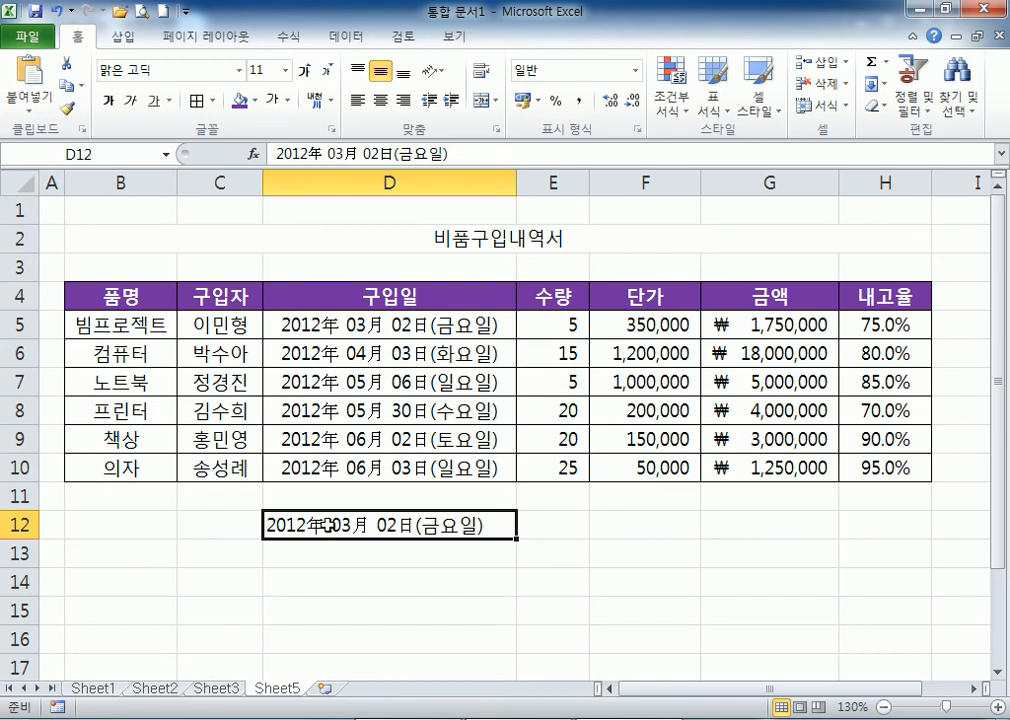
{"action": "key", "text": "Delete"}
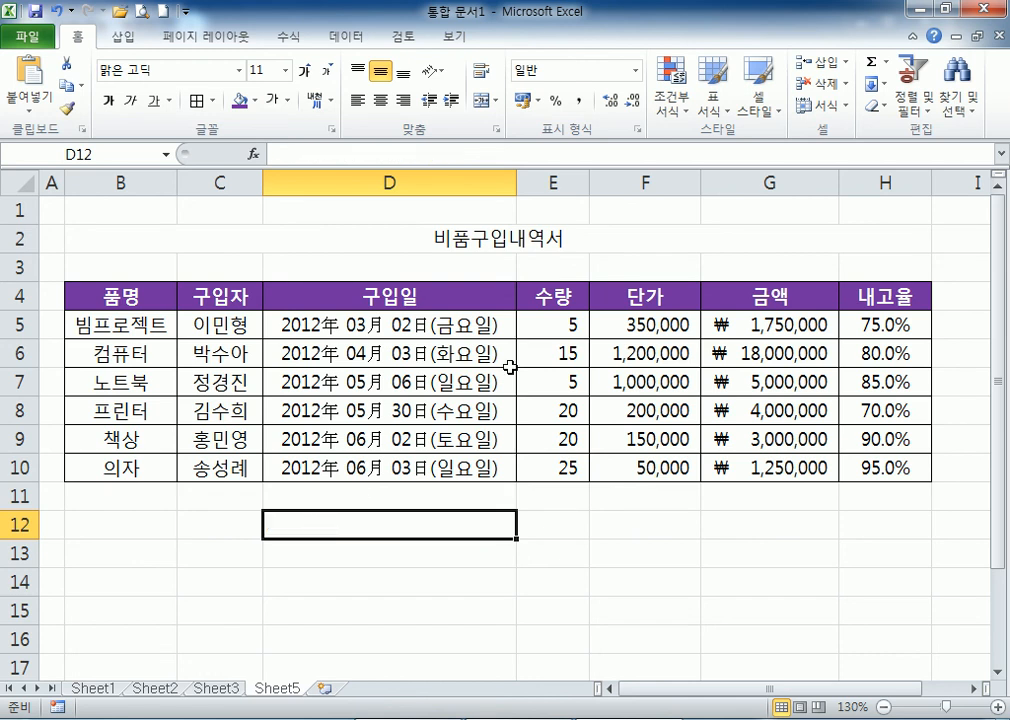
Reset the quantities in E5:E10 to the General format and reapply the comma style.
{"action": "left_click", "coordinate": [552, 325]}
{"action": "left_click_drag", "start_coordinate": [552, 325], "coordinate": [545, 465]}
{"action": "left_click", "coordinate": [636, 70]}
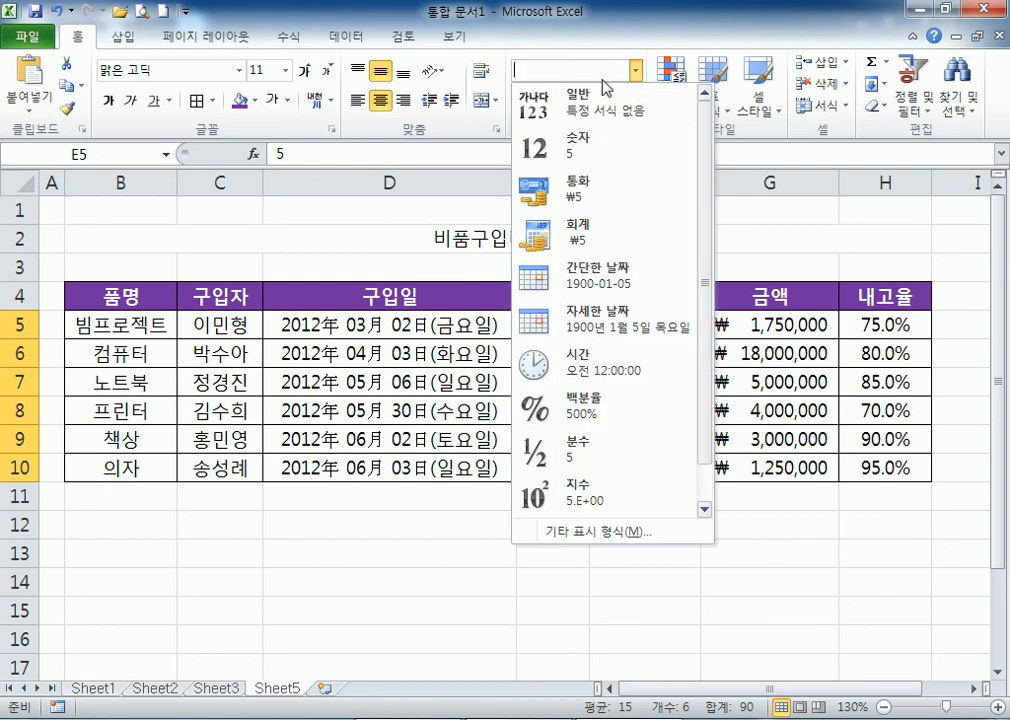
{"action": "left_click", "coordinate": [553, 104]}
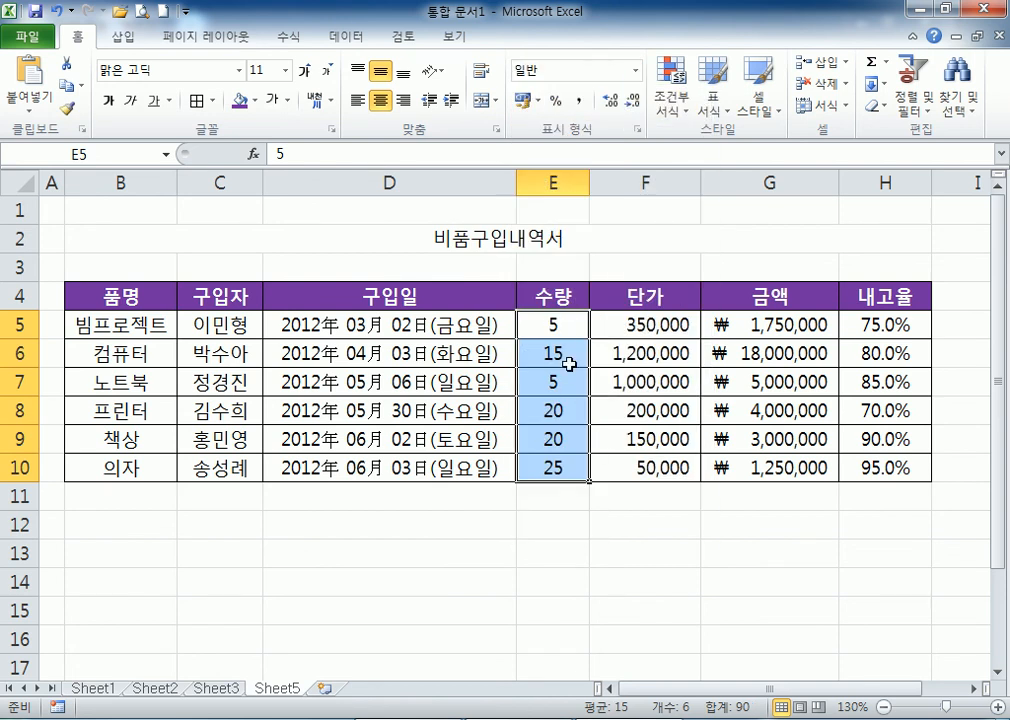
{"action": "left_click", "coordinate": [580, 101]}
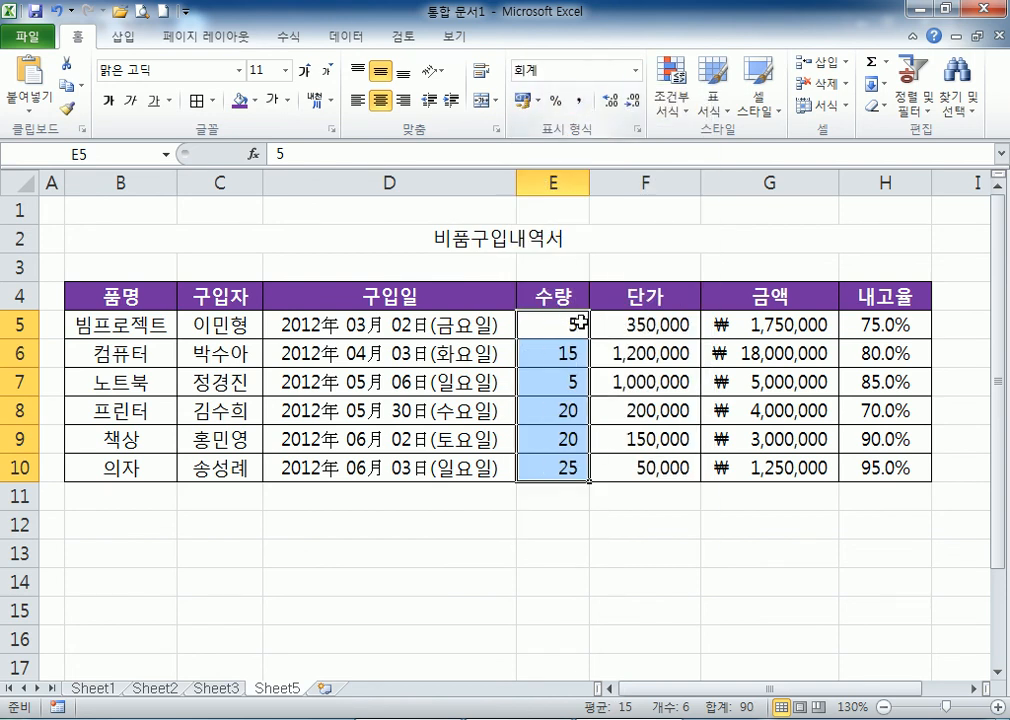
Reset the unit prices in F5:F10 to the General format and reapply the comma style.
{"action": "left_click_drag", "start_coordinate": [615, 329], "coordinate": [615, 467]}
{"action": "left_click", "coordinate": [634, 70]}
{"action": "left_click", "coordinate": [583, 104]}
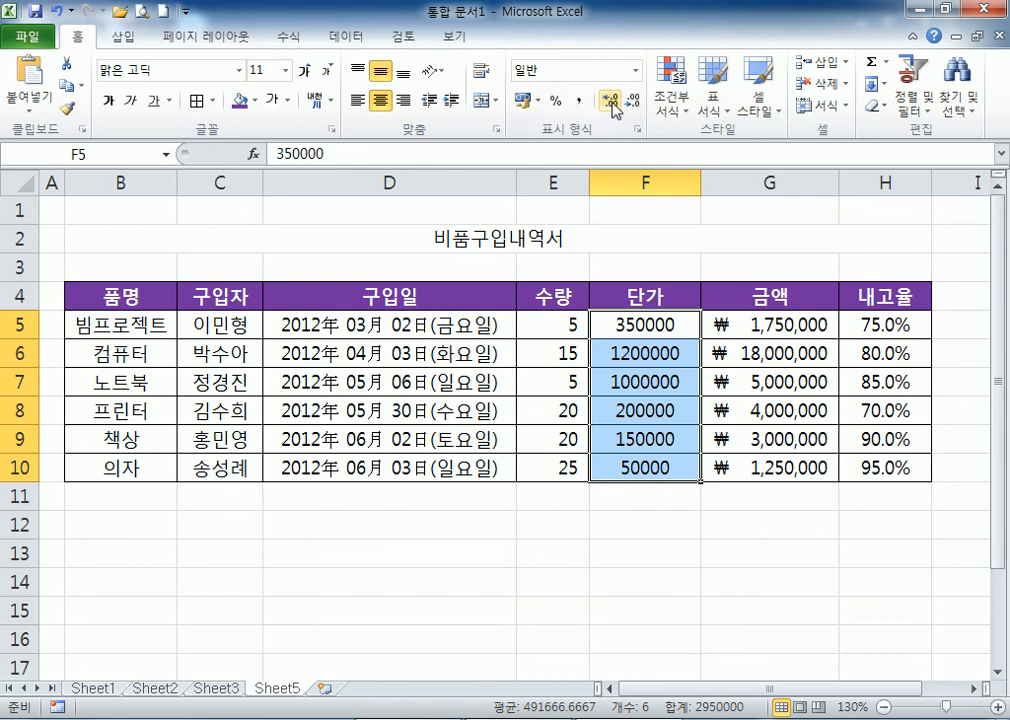
{"action": "left_click", "coordinate": [579, 103]}
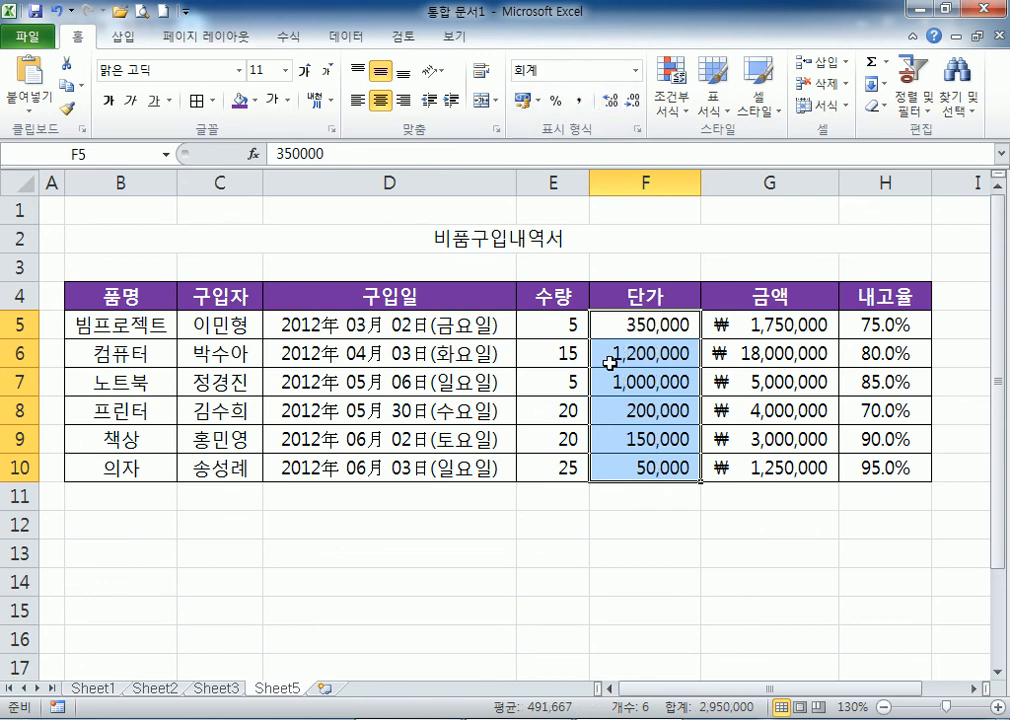
Reset the amounts in G5:G10 to the General format and reapply the accounting format with the ₩ symbol.
{"action": "left_click_drag", "start_coordinate": [744, 323], "coordinate": [755, 466]}
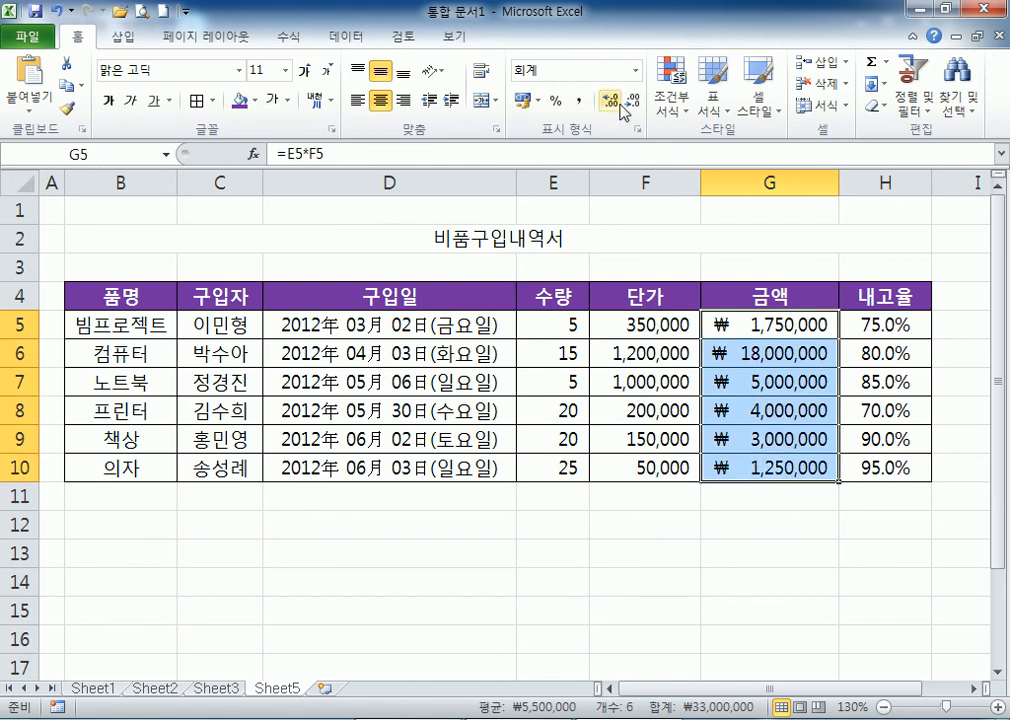
{"action": "left_click", "coordinate": [635, 70]}
{"action": "left_click", "coordinate": [620, 100]}
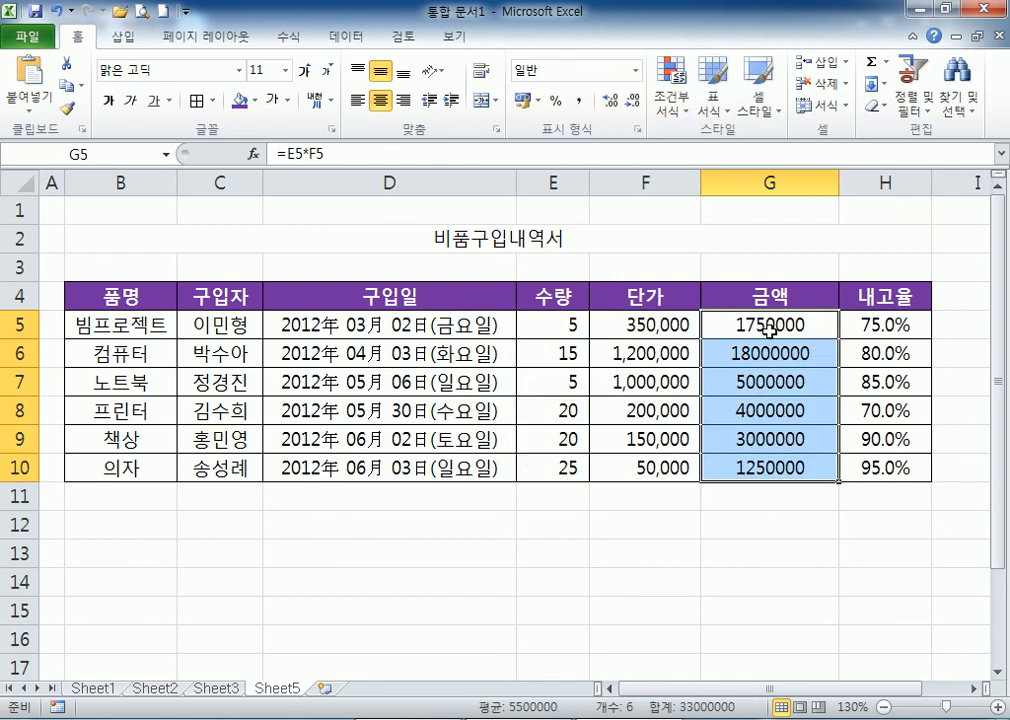
{"action": "left_click", "coordinate": [523, 101]}
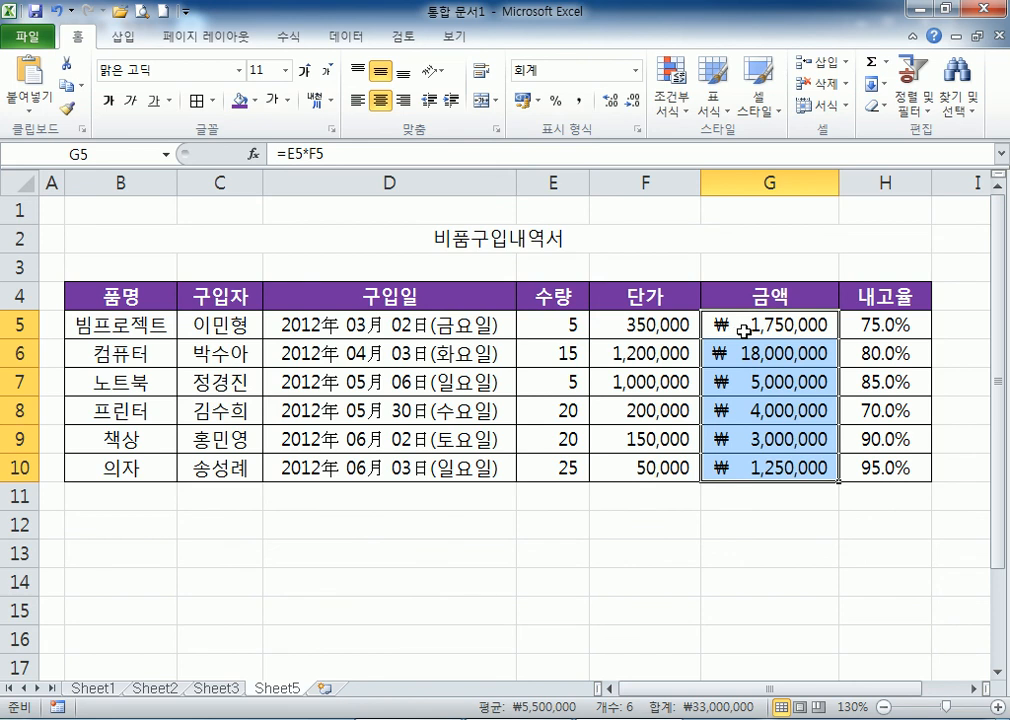
{"action": "left_click", "coordinate": [440, 236]}
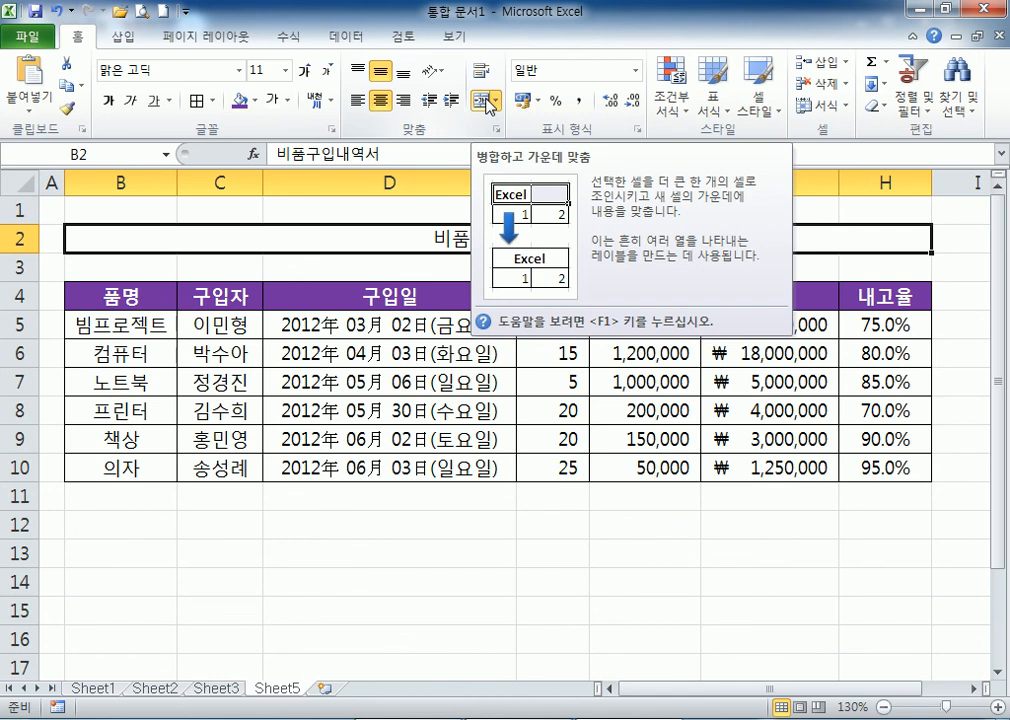
{"action": "left_click", "coordinate": [271, 513]}
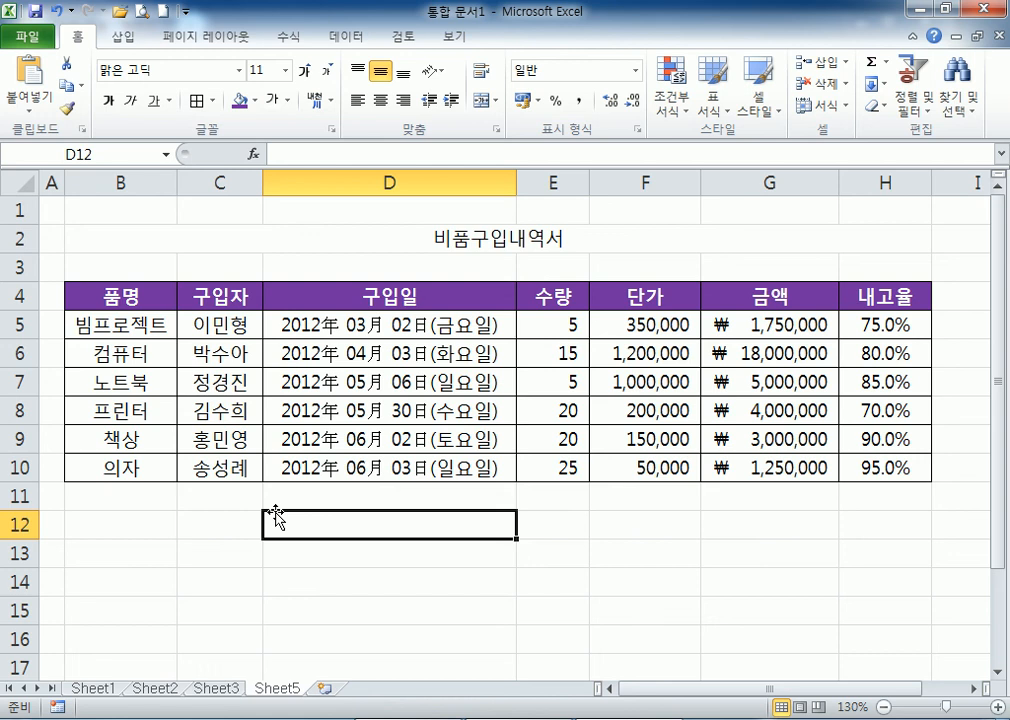
{"action": "left_click", "coordinate": [245, 322]}
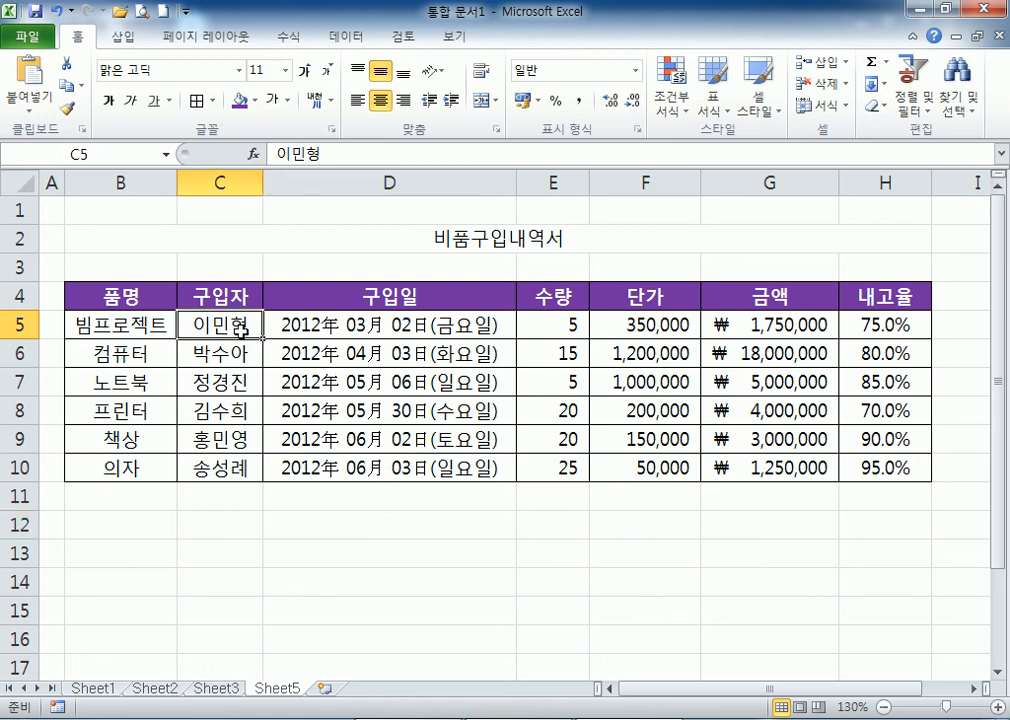